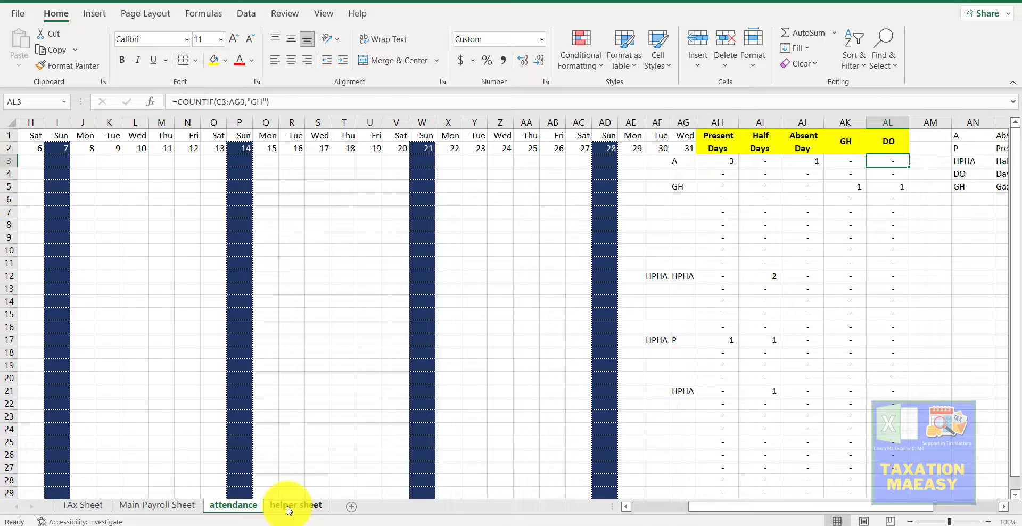
# - Review the Date column on the helper sheet from its first to its last generated date
pyautogui.click(288, 507)
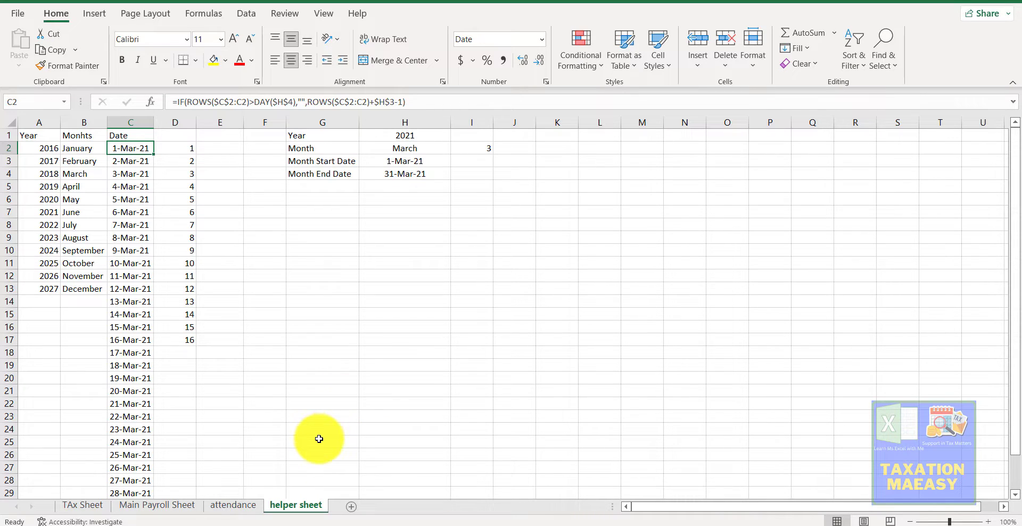
pyautogui.click(133, 249)
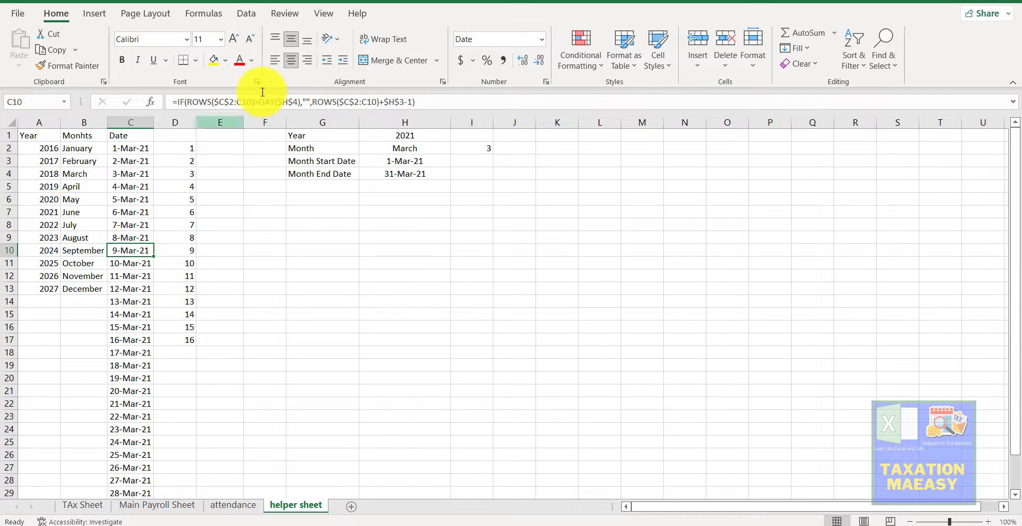
pyautogui.hotkey('ctrl', 'Down')
pyautogui.hotkey('ctrl', 'Down')
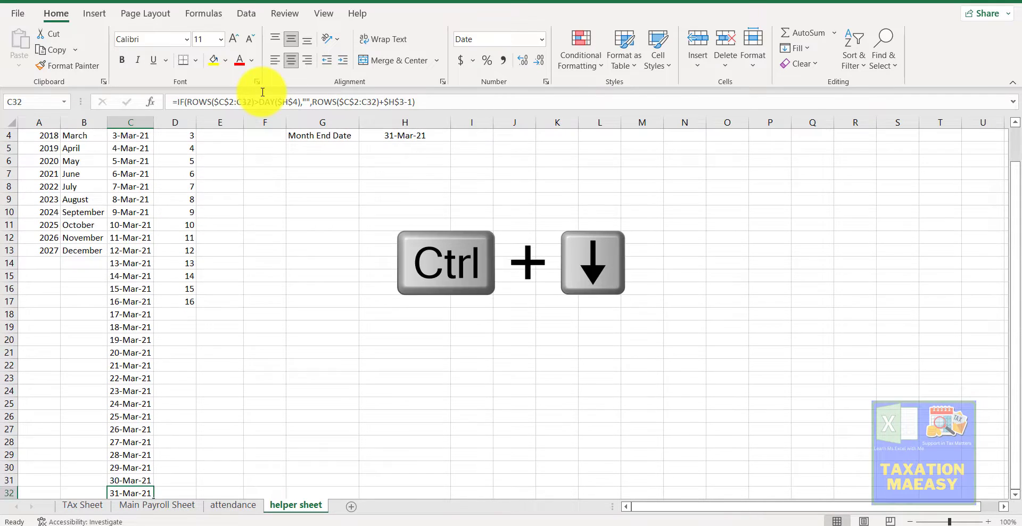
pyautogui.hotkey('ctrl', 'Up')
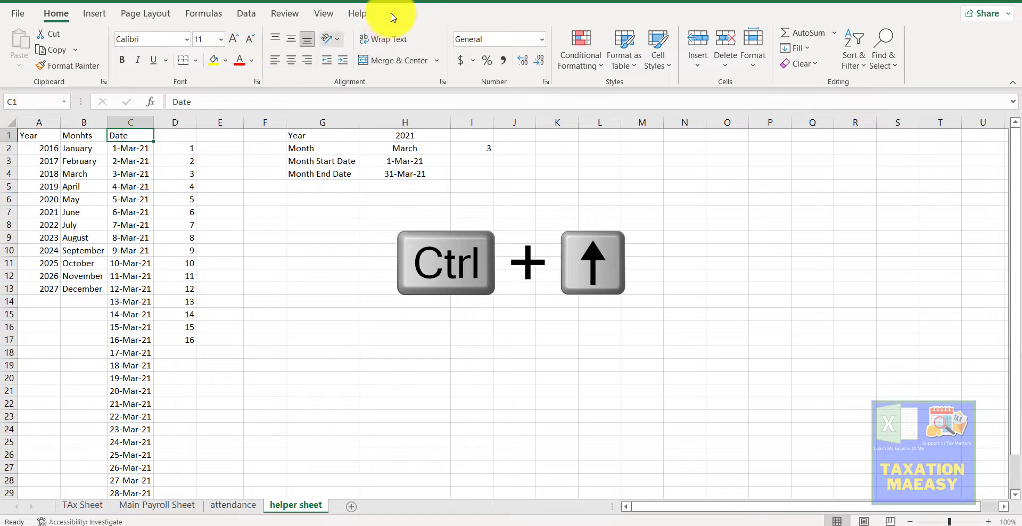
# - Set the helper sheet's year to 2022 and its month to April
pyautogui.click(394, 134)
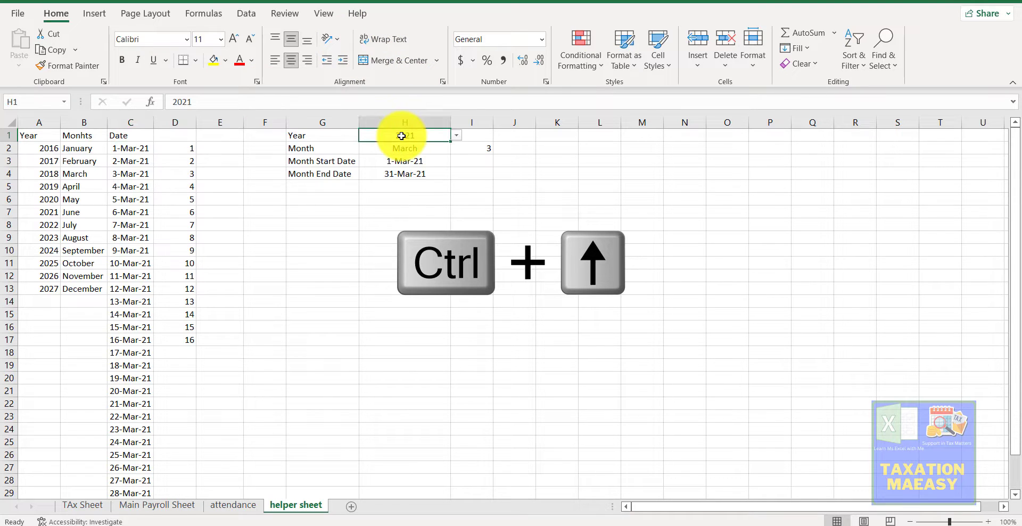
pyautogui.click(456, 137)
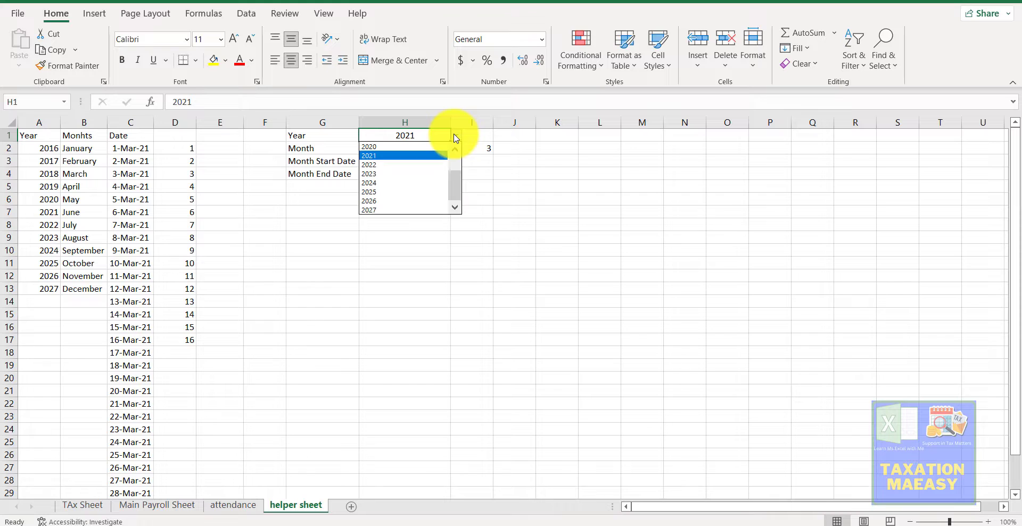
pyautogui.click(404, 165)
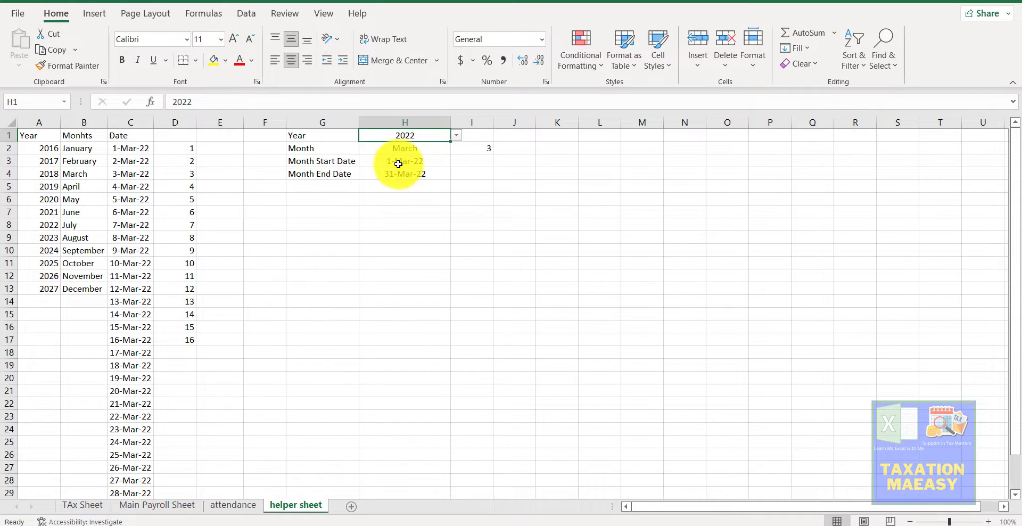
pyautogui.click(400, 162)
pyautogui.click(401, 149)
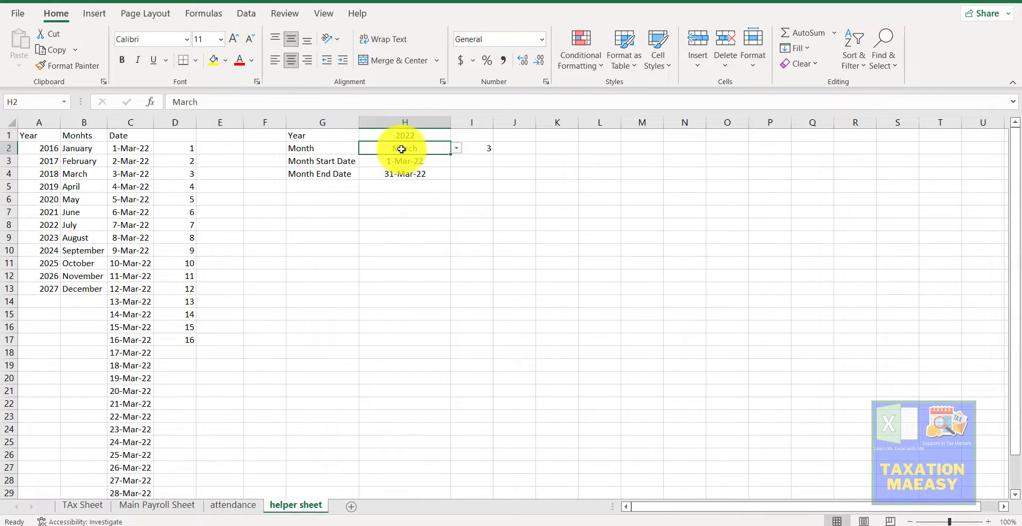
pyautogui.click(458, 151)
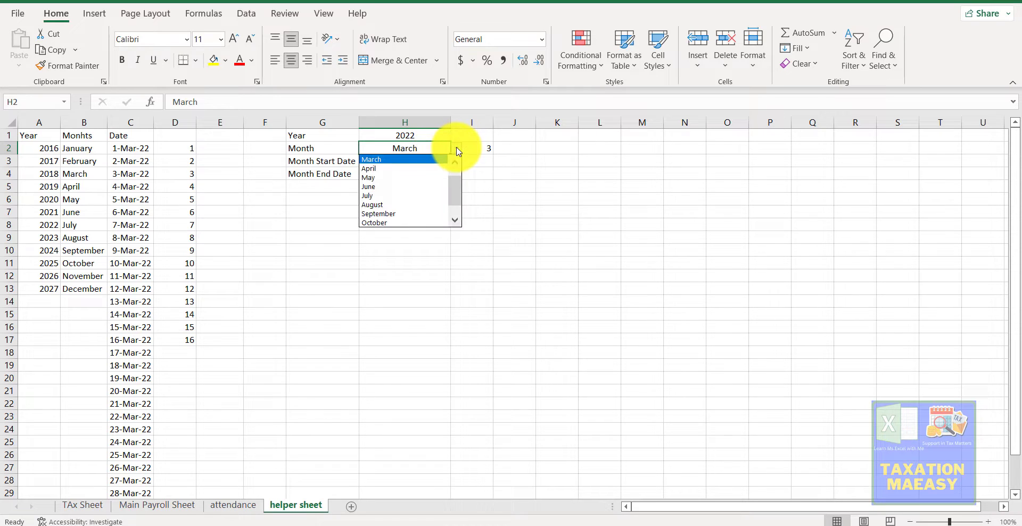
pyautogui.click(416, 169)
# - Check the helper sheet's Date column down to its last filled date for the selected month
pyautogui.click(123, 231)
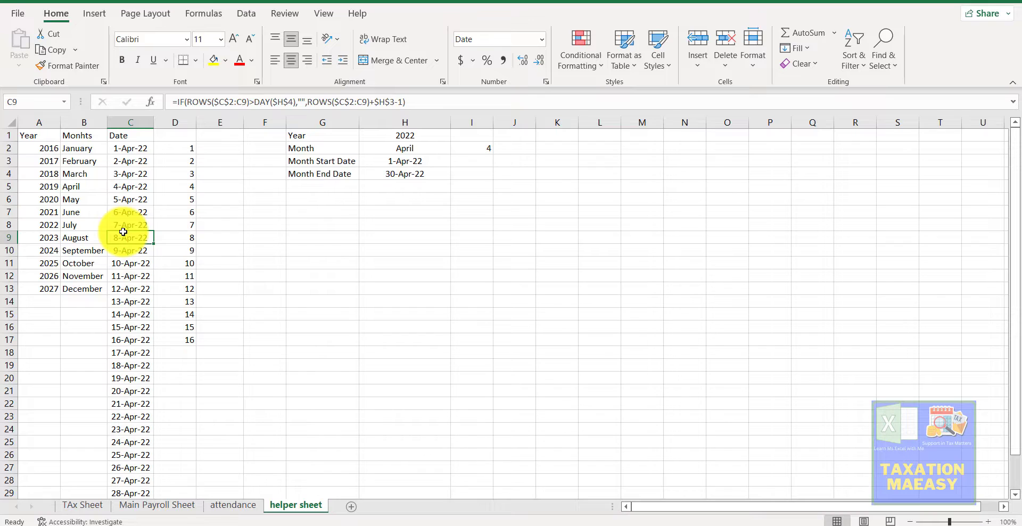
pyautogui.hotkey('ctrl', 'Down')
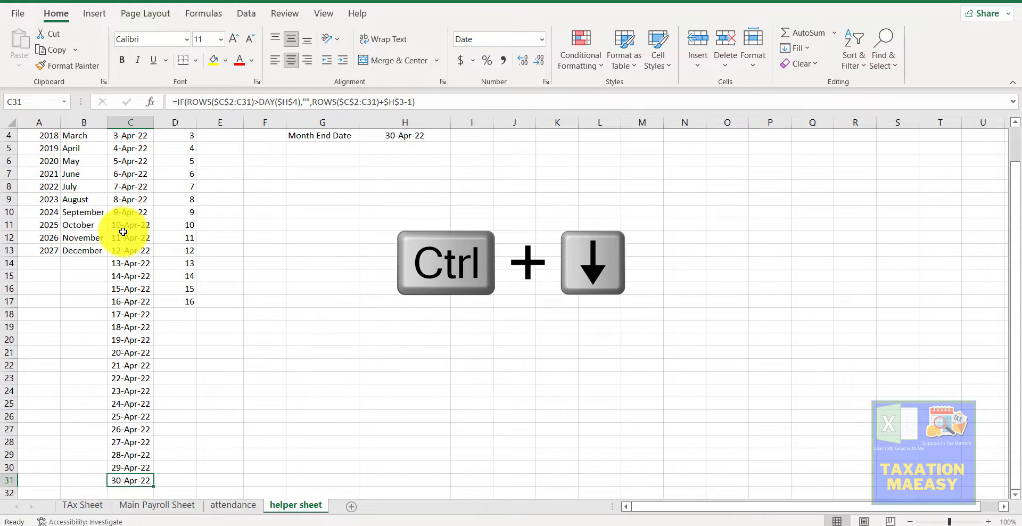
pyautogui.hotkey('ctrl', 'Up')
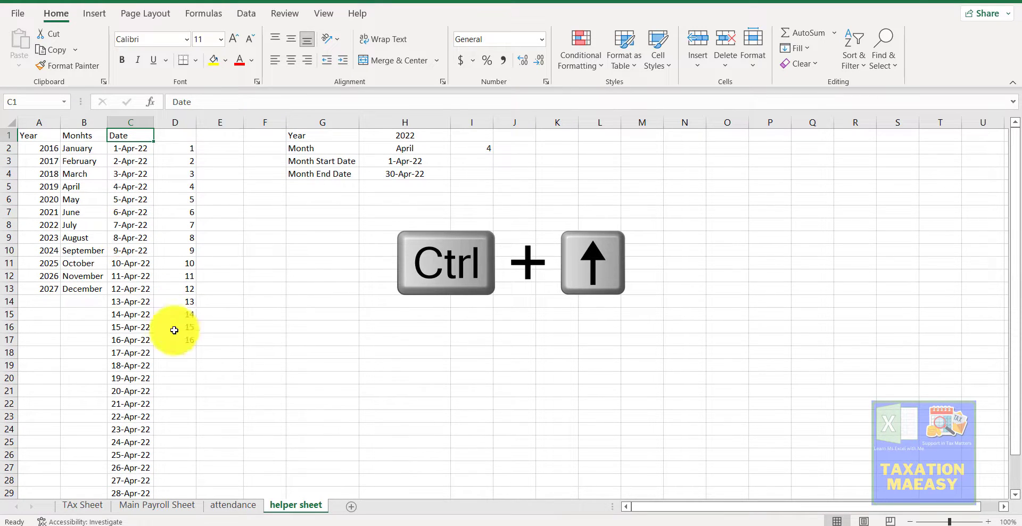
# - Examine the attendance sheet's date header rows back across to the Emp ID column
pyautogui.click(242, 505)
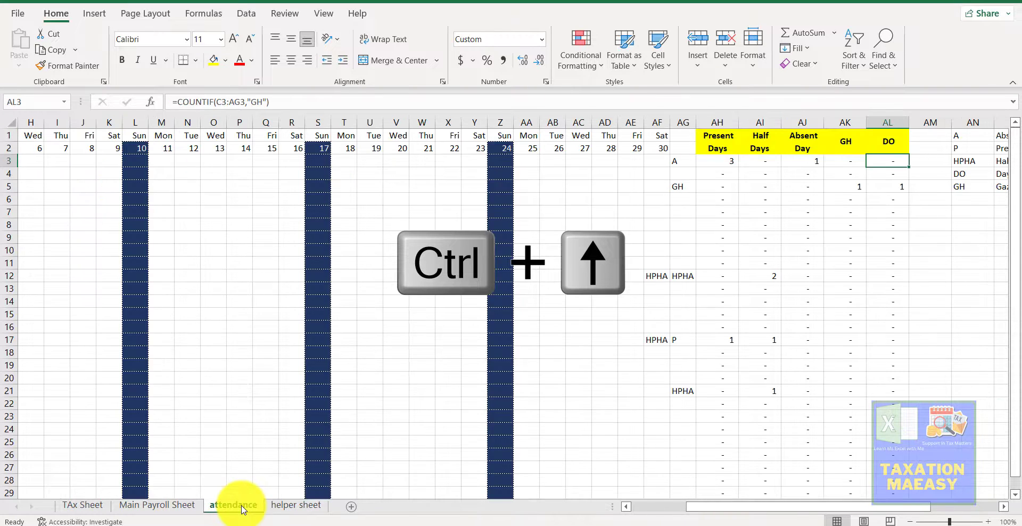
pyautogui.click(319, 178)
pyautogui.press('Left')
pyautogui.press('Left')
pyautogui.press('Left')
pyautogui.press('Left')
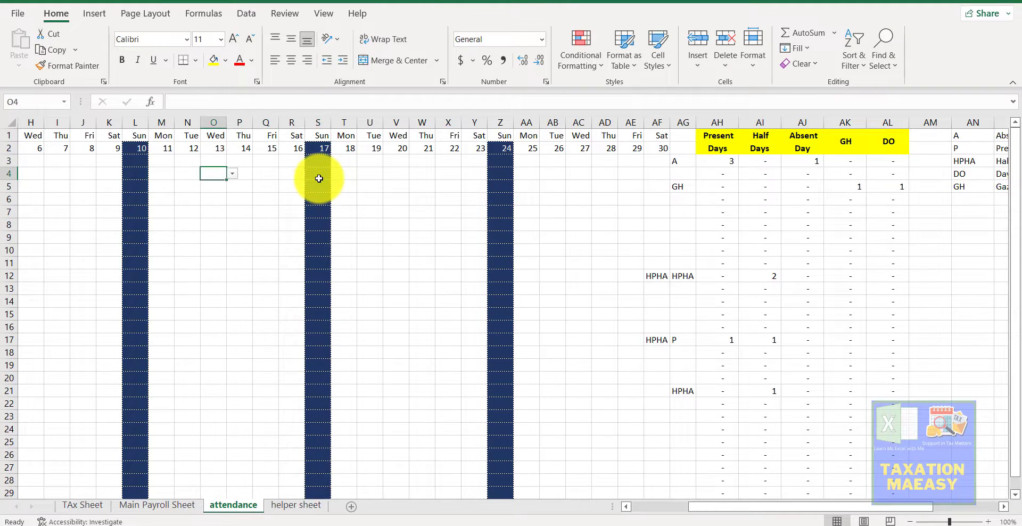
pyautogui.press('Left')
pyautogui.press('Left')
pyautogui.press('Left')
pyautogui.press('Left')
pyautogui.press('Left')
pyautogui.press('Left')
pyautogui.press('Left')
pyautogui.press('Left')
pyautogui.press('Left')
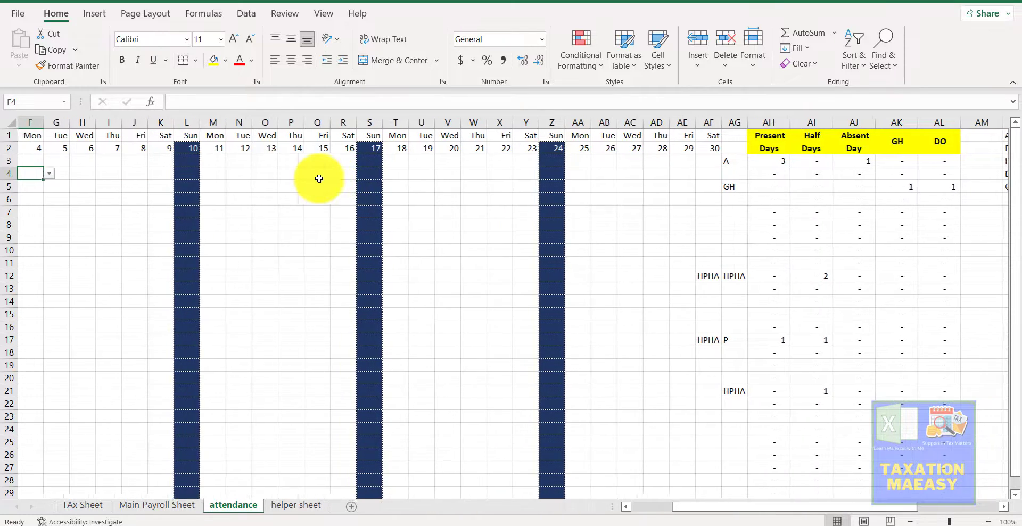
pyautogui.press('Left')
pyautogui.press('Left')
pyautogui.press('Left')
pyautogui.press('Left')
pyautogui.press('Left')
pyautogui.press('Up')
pyautogui.press('Up')
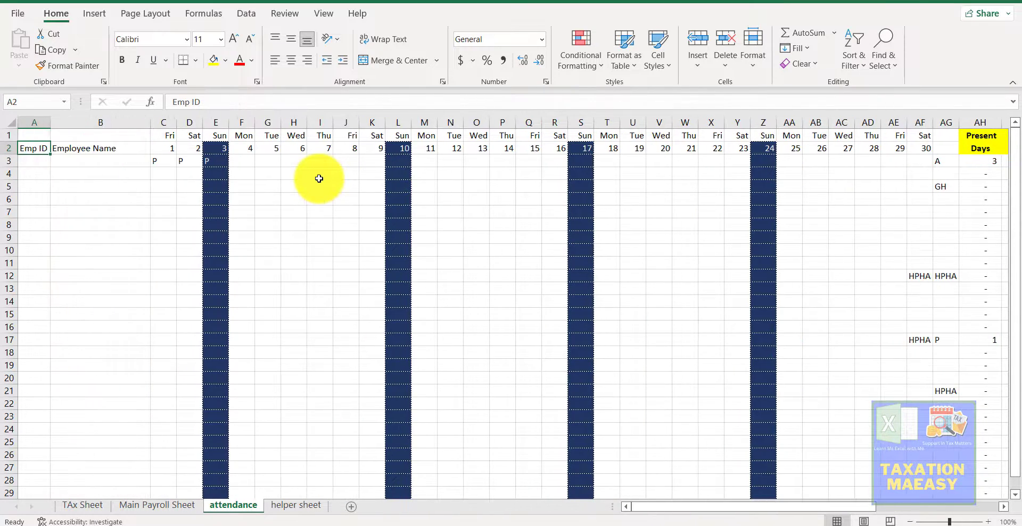
# - Inspect the formulas in C1 and C2 of the attendance sheet and compare them with the helper sheet's date list
pyautogui.click(165, 135)
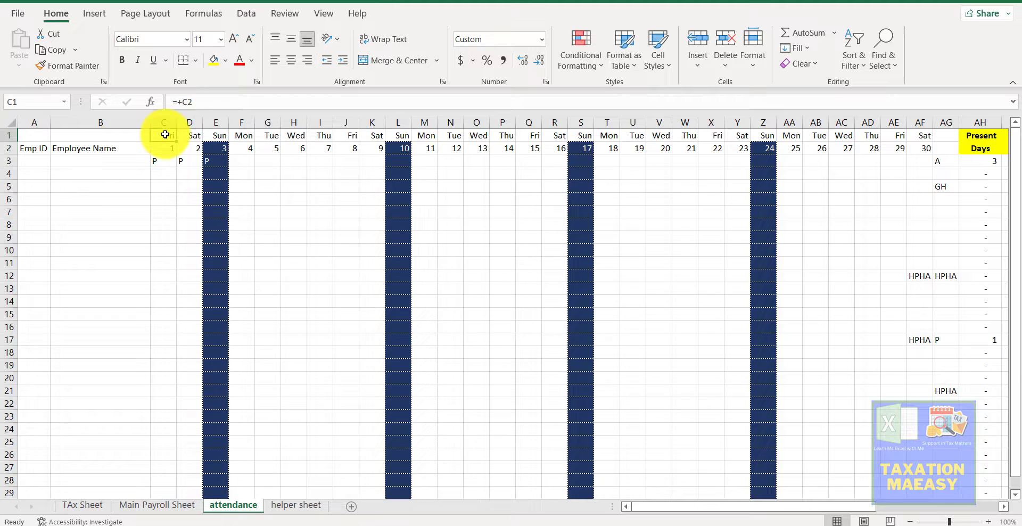
pyautogui.click(166, 150)
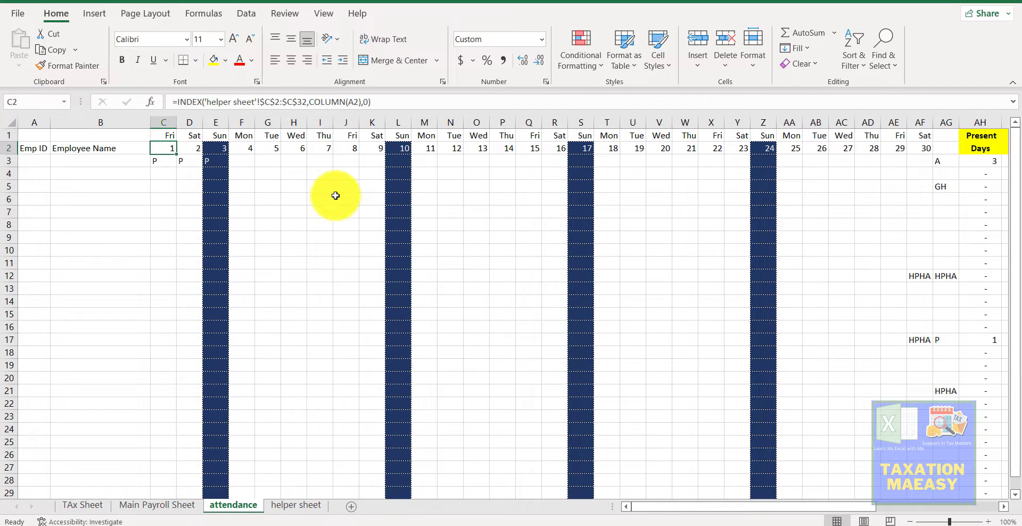
pyautogui.click(287, 505)
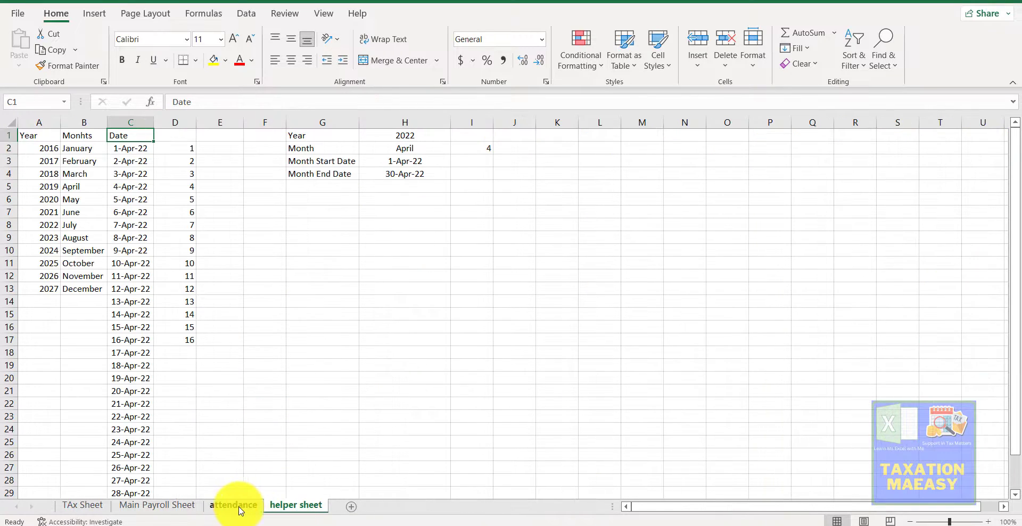
pyautogui.click(237, 507)
pyautogui.click(294, 506)
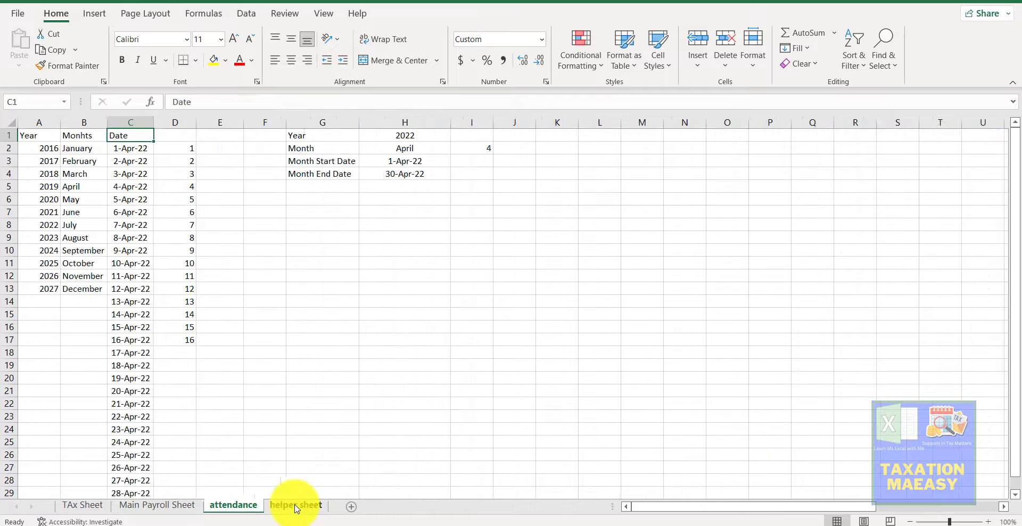
pyautogui.click(136, 351)
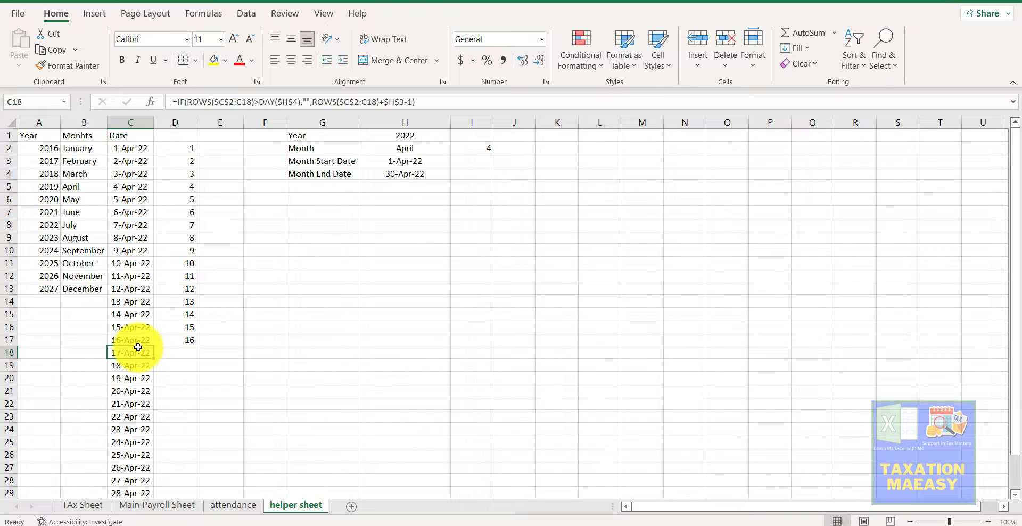
pyautogui.click(233, 506)
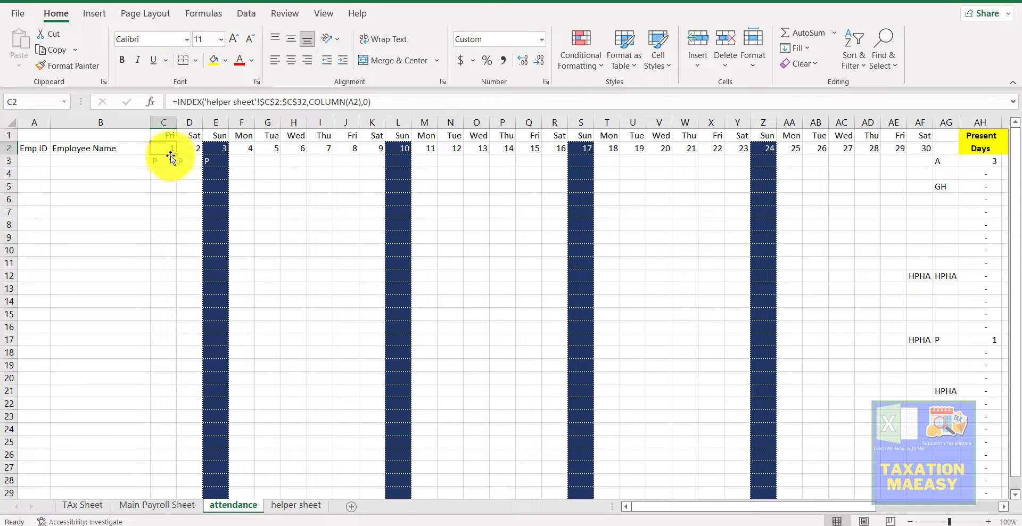
# - Examine the INDEX formulas across the date headers in row 2 of the attendance sheet, from C2 to O2 and back
pyautogui.press('Right')
pyautogui.press('Right')
pyautogui.press('Right')
pyautogui.press('Right')
pyautogui.press('Right')
pyautogui.press('Right')
pyautogui.press('Right')
pyautogui.press('Right')
pyautogui.press('Right')
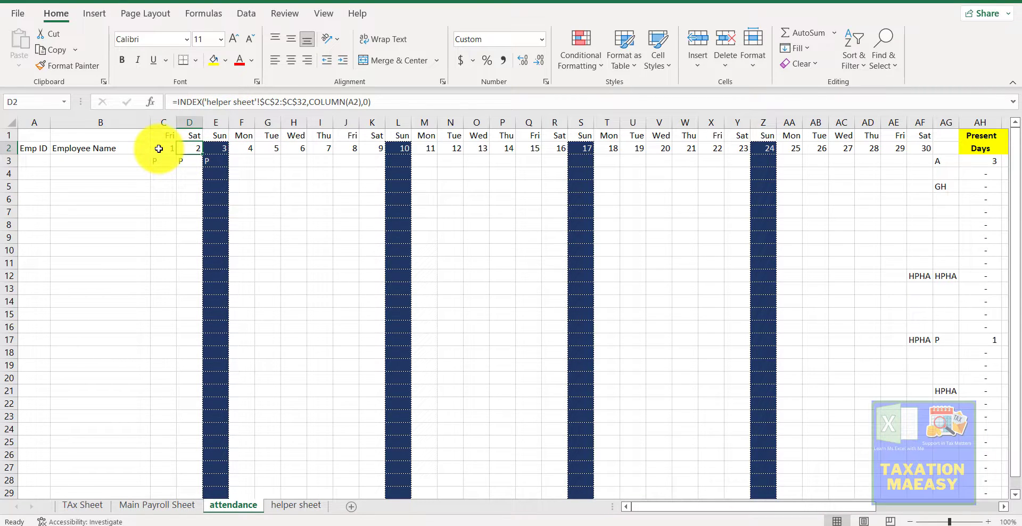
pyautogui.press('Right')
pyautogui.press('Right')
pyautogui.press('Right')
pyautogui.press('Right')
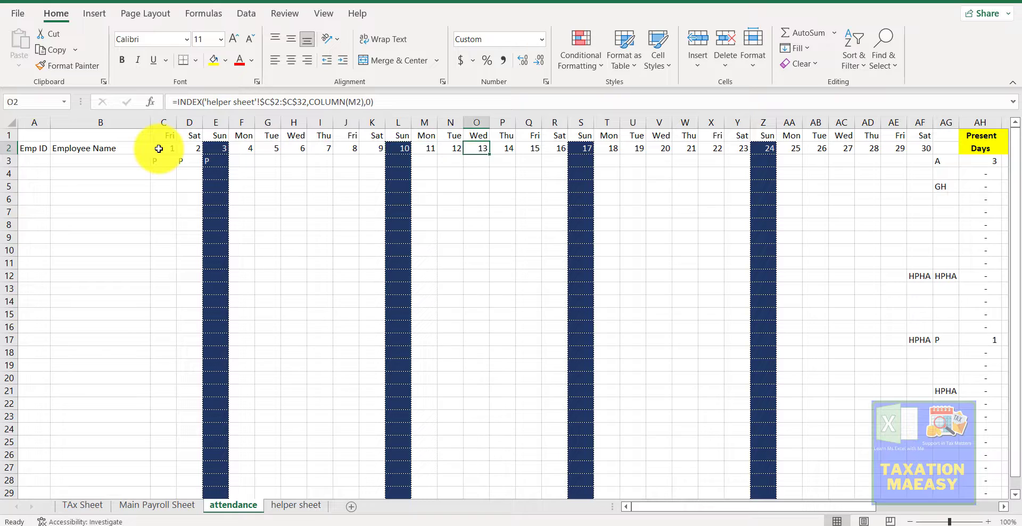
pyautogui.press('Left')
pyautogui.press('Left')
pyautogui.press('Left')
pyautogui.press('Left')
pyautogui.press('Left')
pyautogui.press('Left')
pyautogui.press('Left')
pyautogui.press('Left')
pyautogui.press('Left')
pyautogui.press('Left')
pyautogui.press('Left')
pyautogui.press('Left')
pyautogui.press('Left')
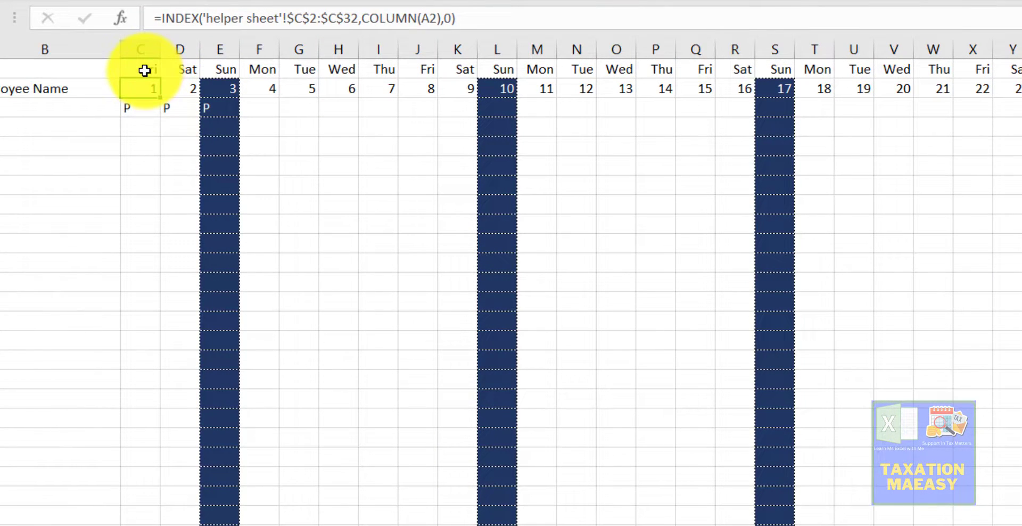
# - Inspect the weekday formulas in row 1 and the highlighted Sunday columns E and L of the attendance sheet
pyautogui.click(144, 71)
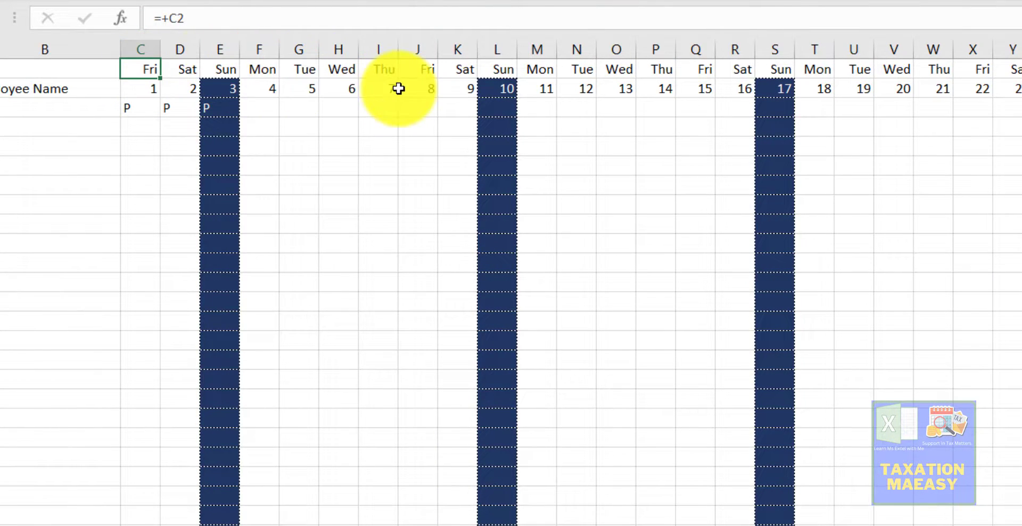
pyautogui.click(625, 70)
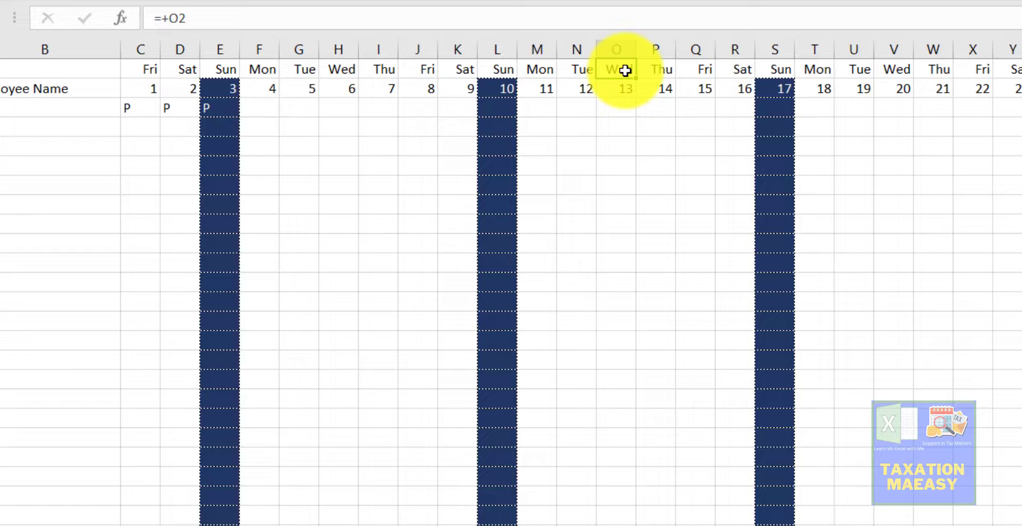
pyautogui.click(216, 183)
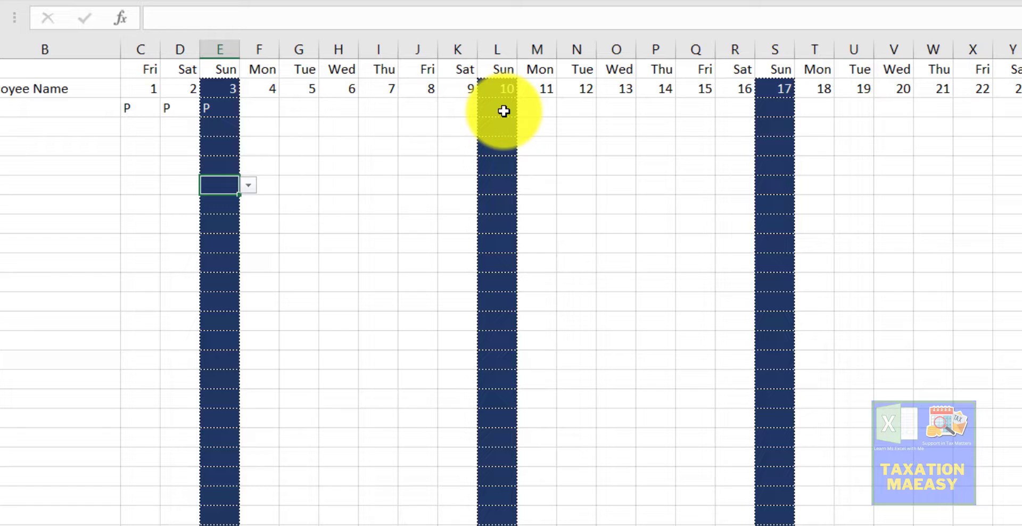
pyautogui.click(498, 84)
pyautogui.click(506, 67)
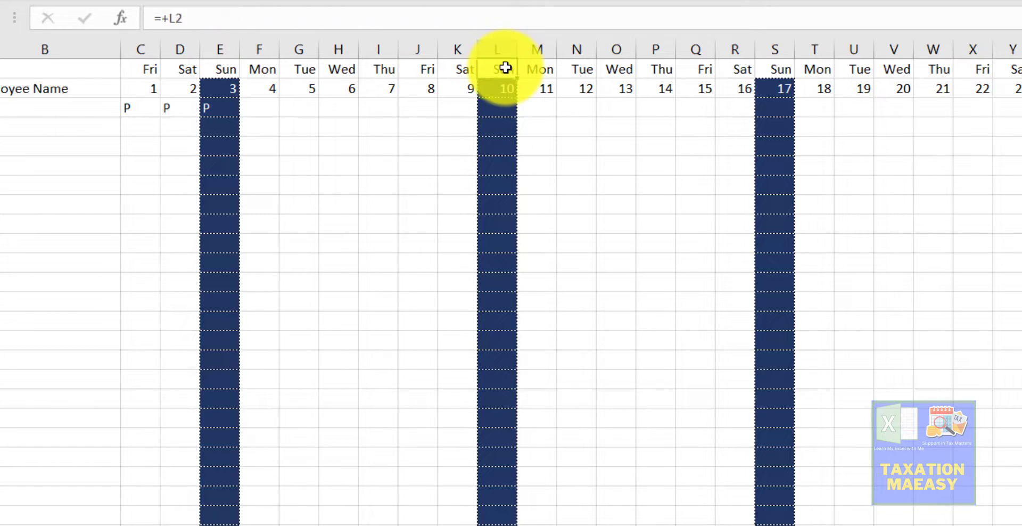
pyautogui.click(509, 153)
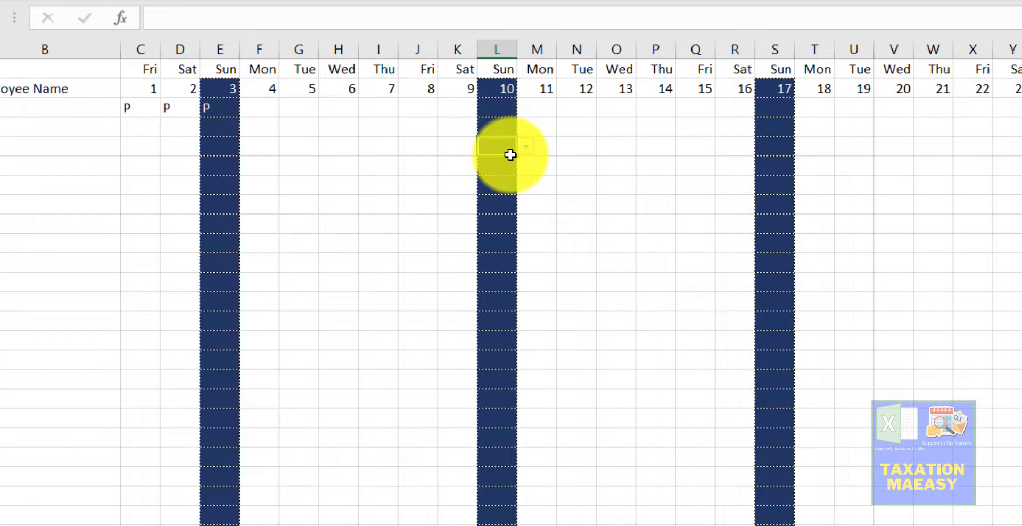
pyautogui.moveTo(510, 155); pyautogui.dragTo(708, 109)
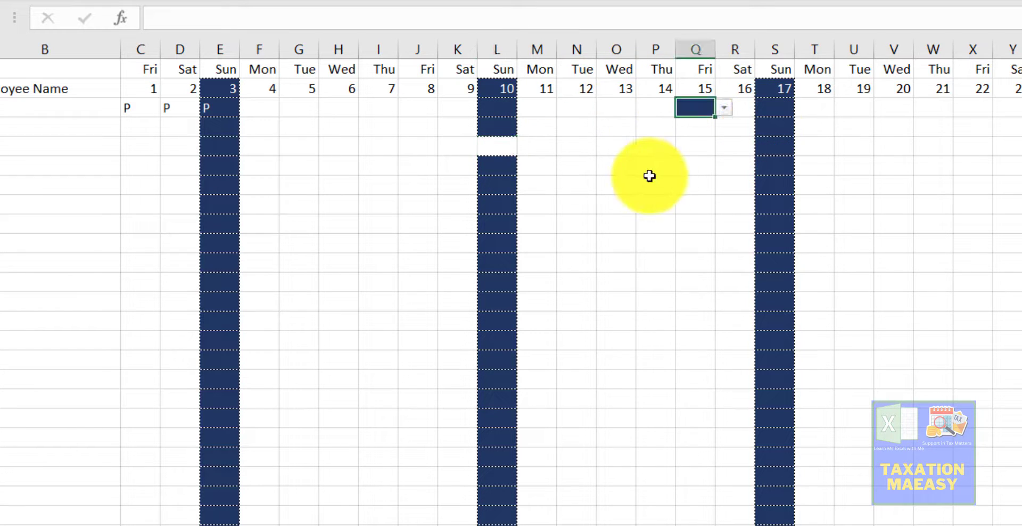
pyautogui.hotkey('ctrl', 'z')
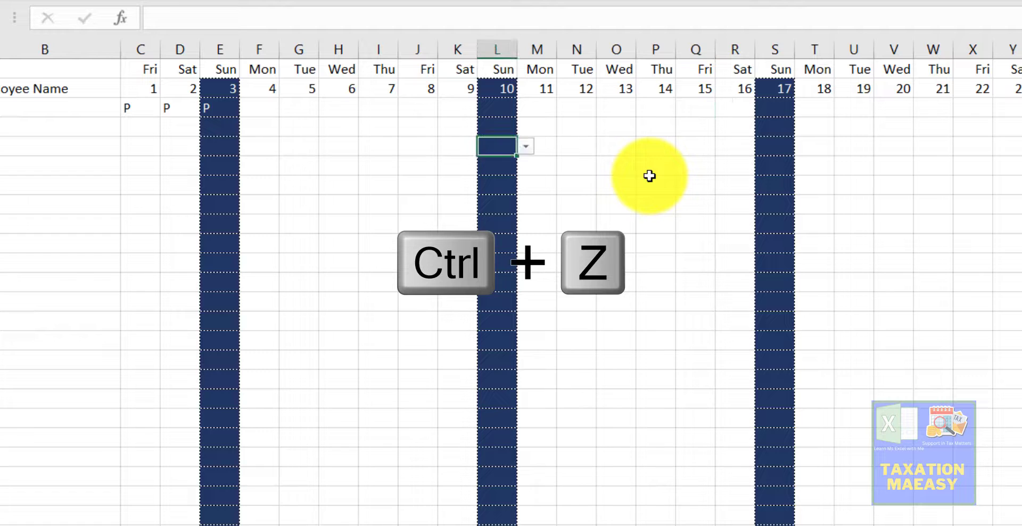
# - Check the date headers from the 19th onward on the attendance sheet, and open the Main Payroll Sheet
pyautogui.click(849, 90)
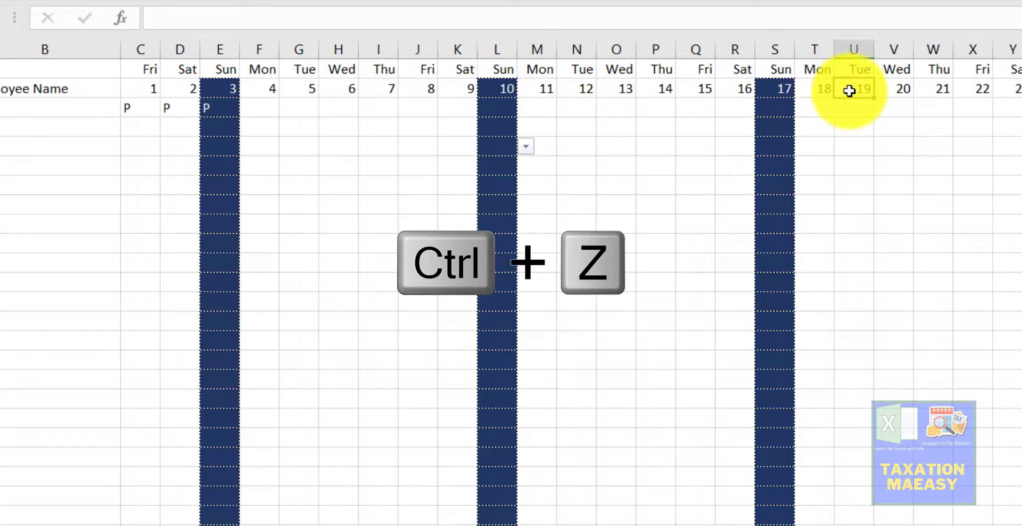
pyautogui.press('Right')
pyautogui.press('Right')
pyautogui.press('Right')
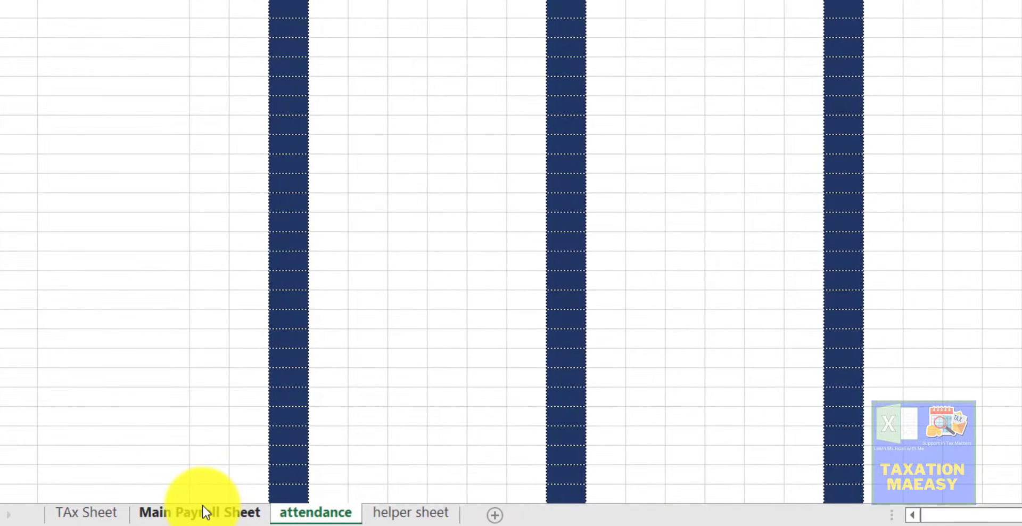
pyautogui.click(201, 511)
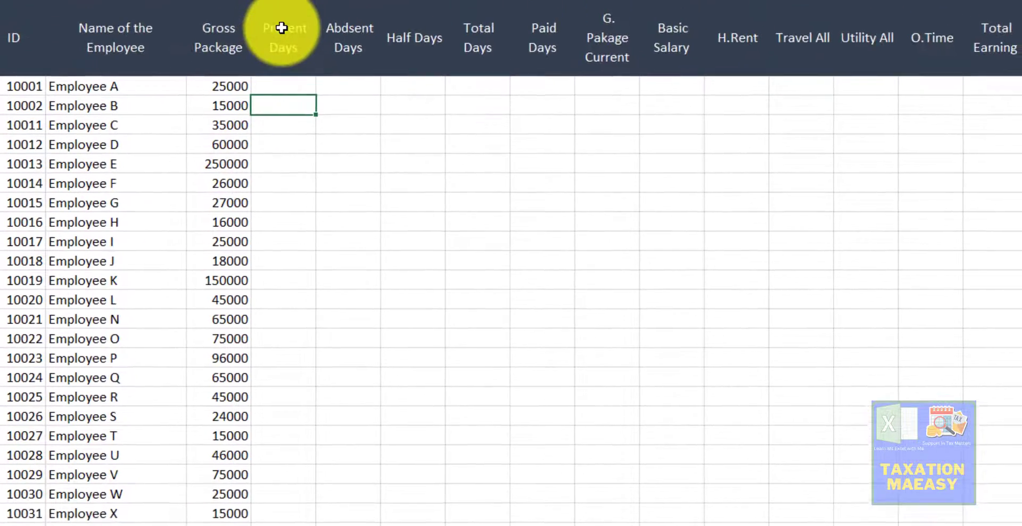
# - Review the Main Payroll Sheet's Present Days, ID, employee name and Gross Package columns
pyautogui.click(280, 48)
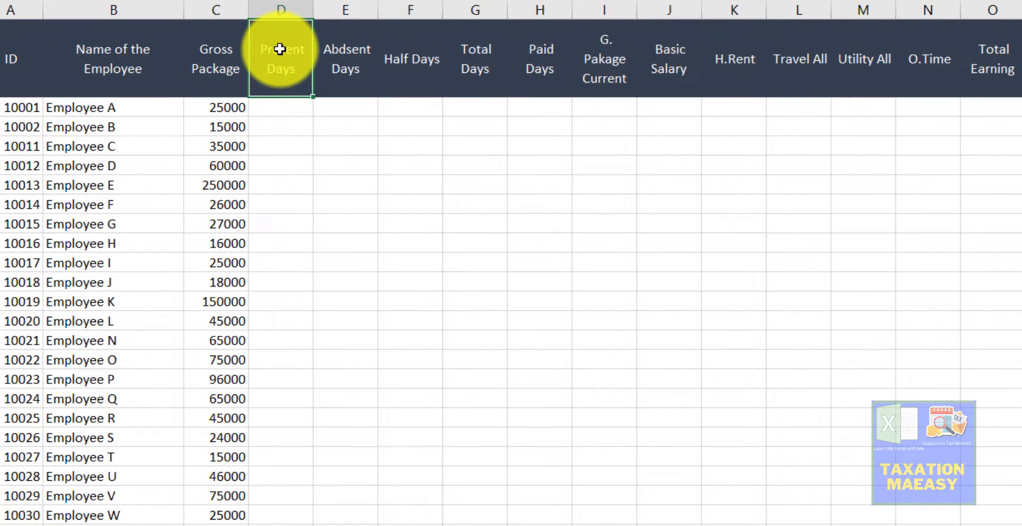
pyautogui.press('Left')
pyautogui.press('Left')
pyautogui.press('Left')
pyautogui.press('Down')
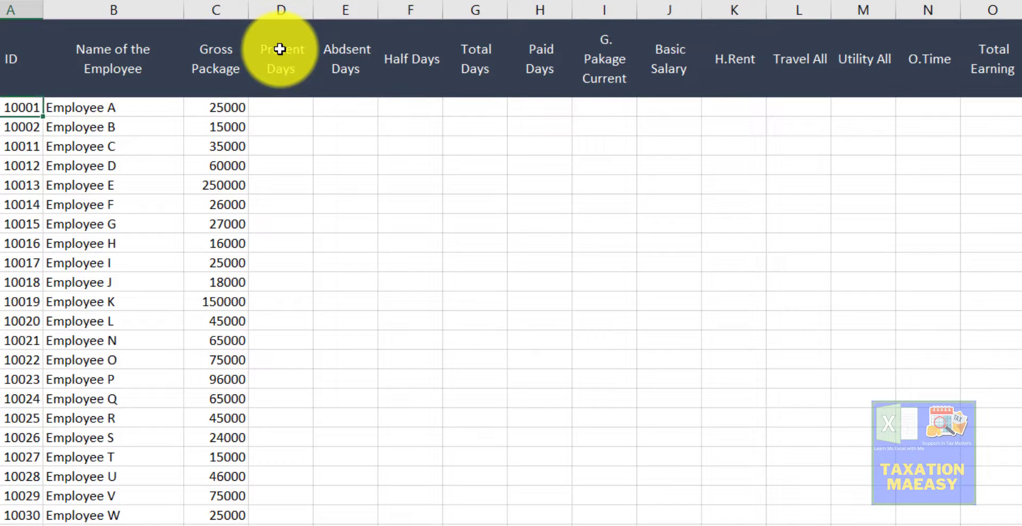
pyautogui.press('Right')
pyautogui.press('Right')
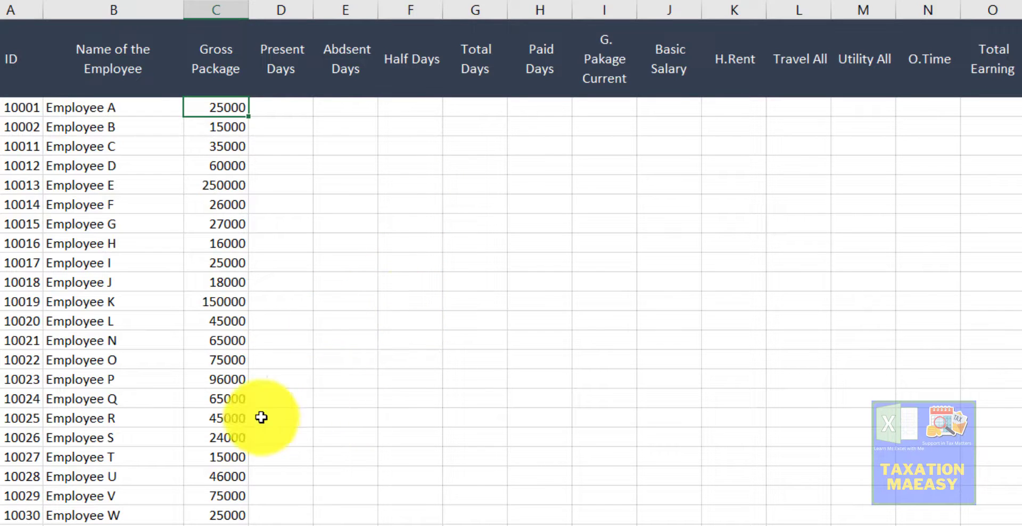
# - Return to the attendance sheet and look through the date columns from the 22nd to the end of the month
pyautogui.hotkey('ctrl', 'pagedown')
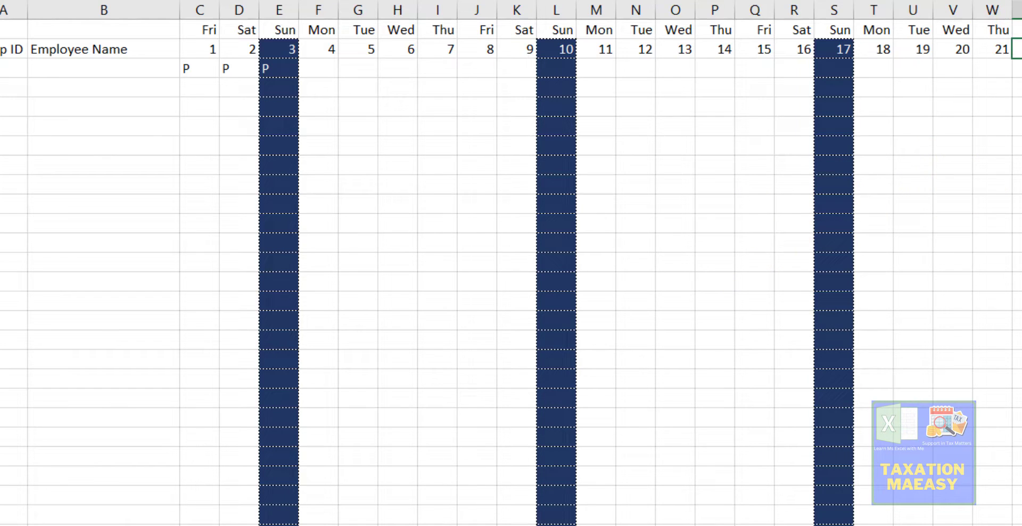
pyautogui.press('Right')
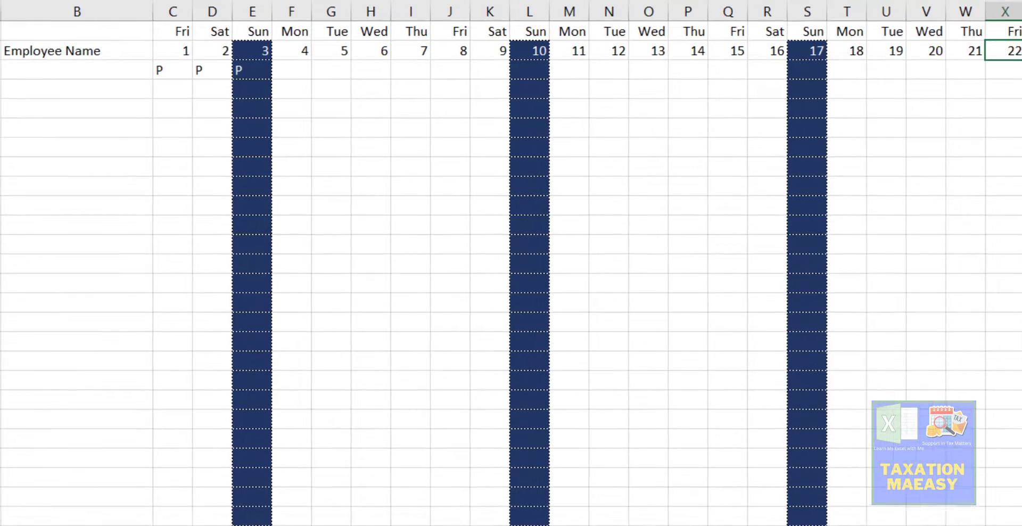
pyautogui.click(684, 116)
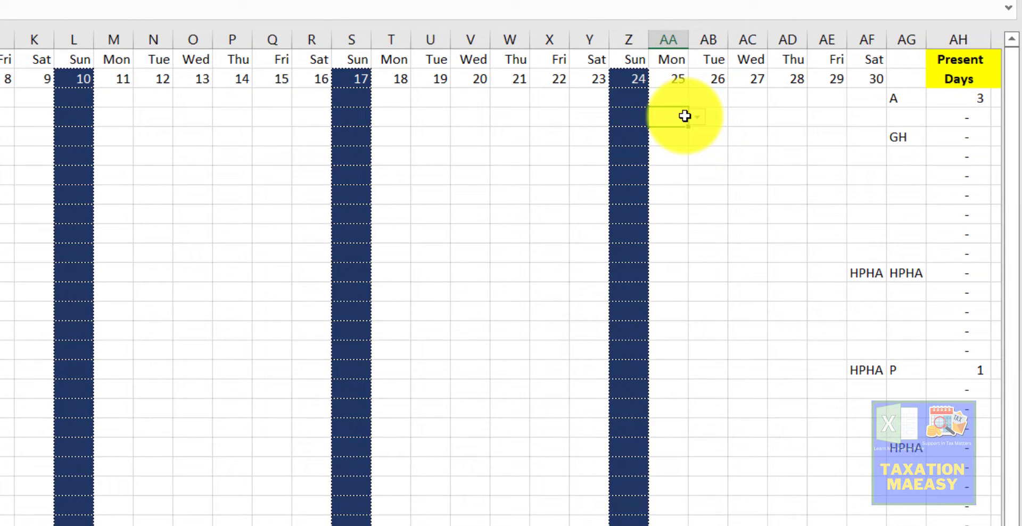
pyautogui.press('Right')
pyautogui.press('Right')
pyautogui.press('Right')
pyautogui.press('Right')
pyautogui.press('Right')
pyautogui.press('Right')
pyautogui.press('Right')
pyautogui.press('Right')
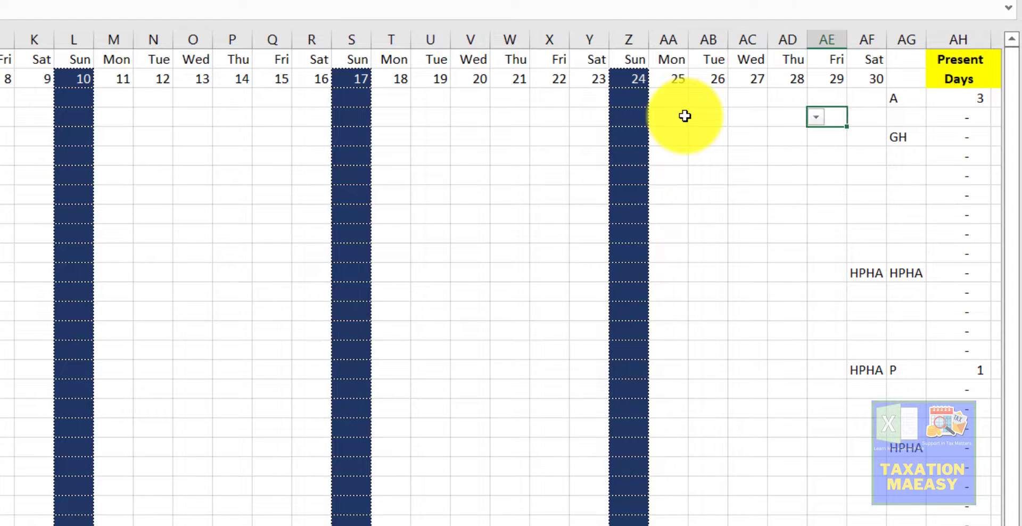
# - Check the month-end header cells in columns AF and AG beside the attendance summary columns
pyautogui.press('Left')
pyautogui.press('Left')
pyautogui.press('Left')
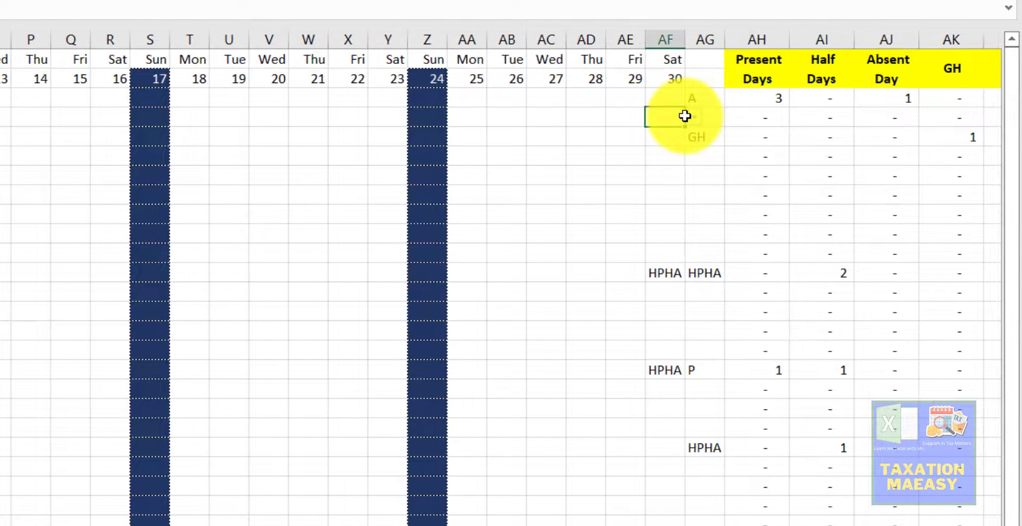
pyautogui.press('Up')
pyautogui.press('Up')
pyautogui.press('Up')
pyautogui.press('Right')
pyautogui.press('Down')
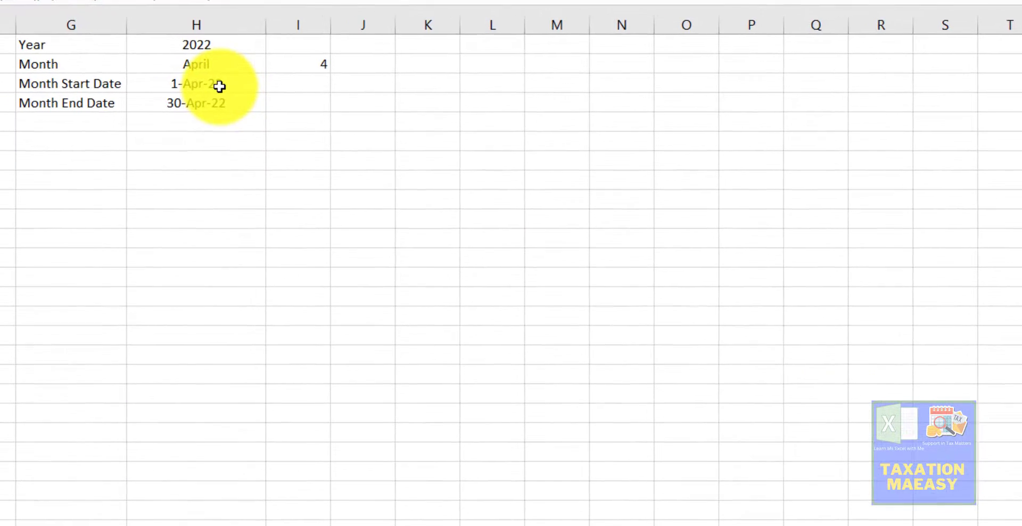
# - Set the helper sheet's month in H2 to May and check the Month End Date cell
pyautogui.click(220, 86)
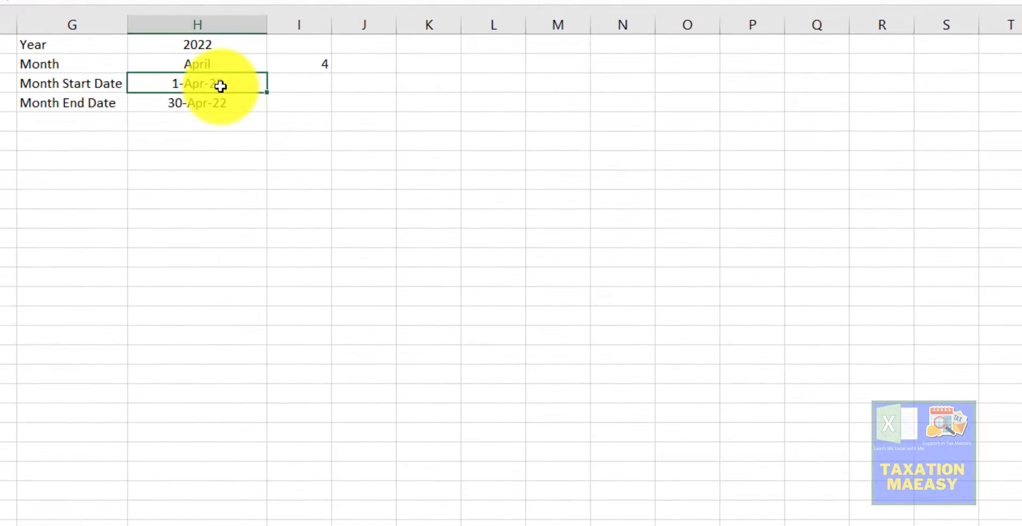
pyautogui.click(239, 55)
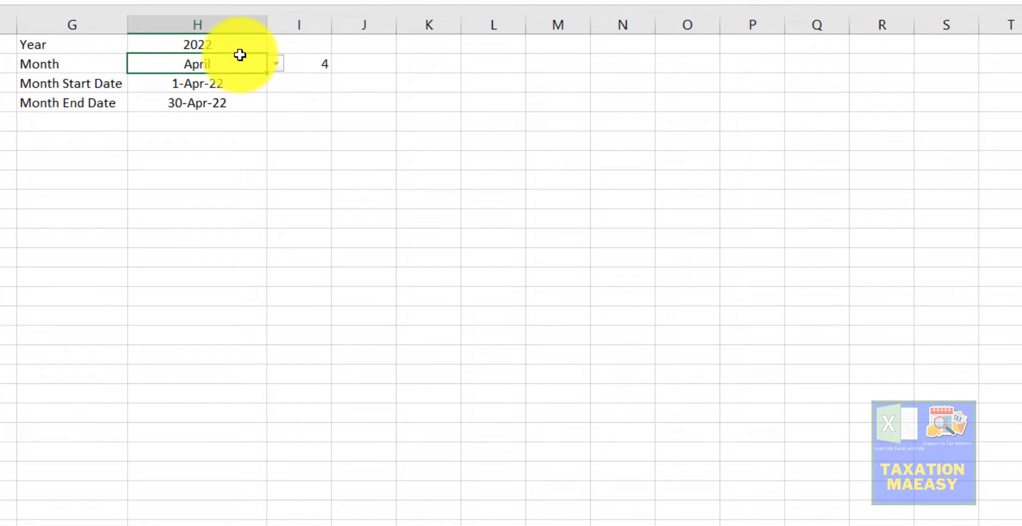
pyautogui.click(275, 63)
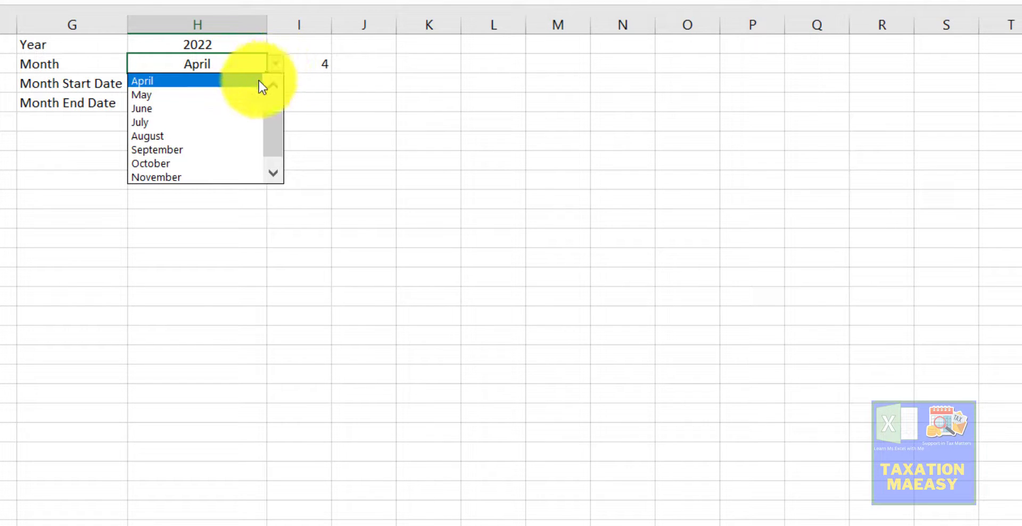
pyautogui.click(227, 97)
pyautogui.click(200, 102)
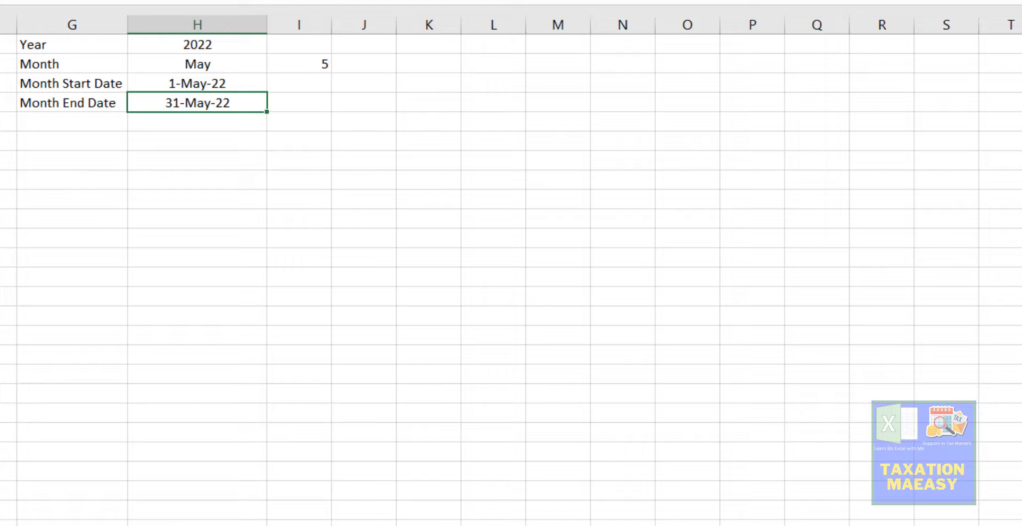
# - Examine the attendance sheet's date headers for the 28th to the 31st, in AD2 to AG2, with May chosen
pyautogui.hotkey('ctrl', 'Down')
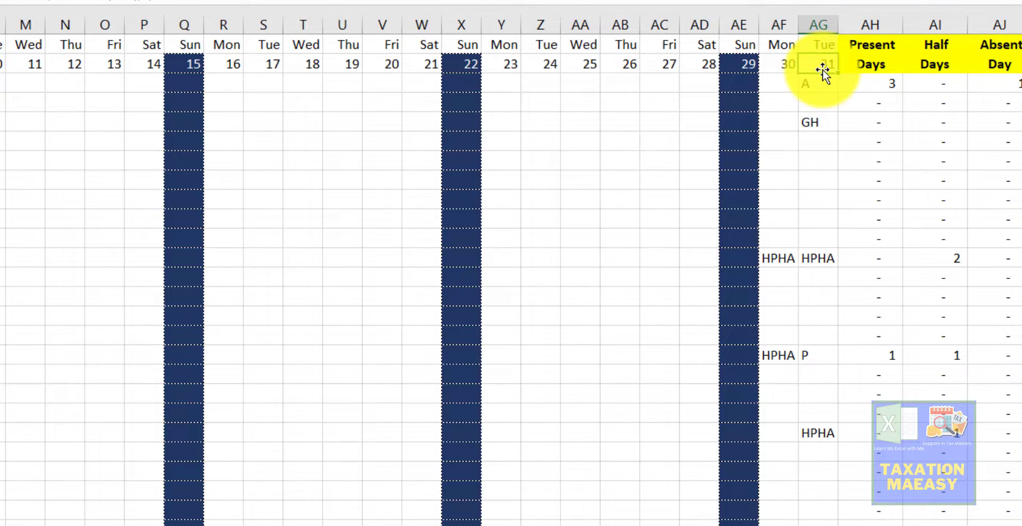
pyautogui.press('Left')
pyautogui.press('Left')
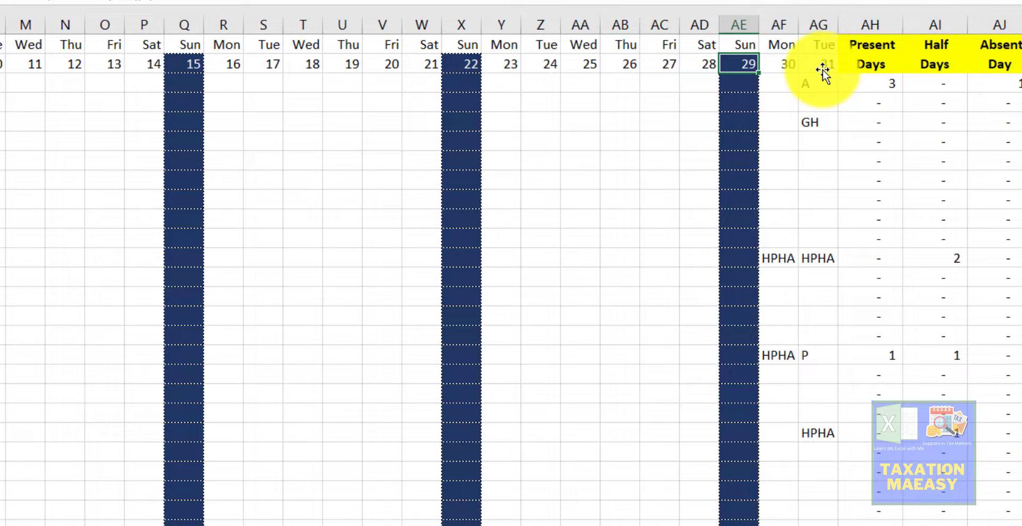
pyautogui.press('Right')
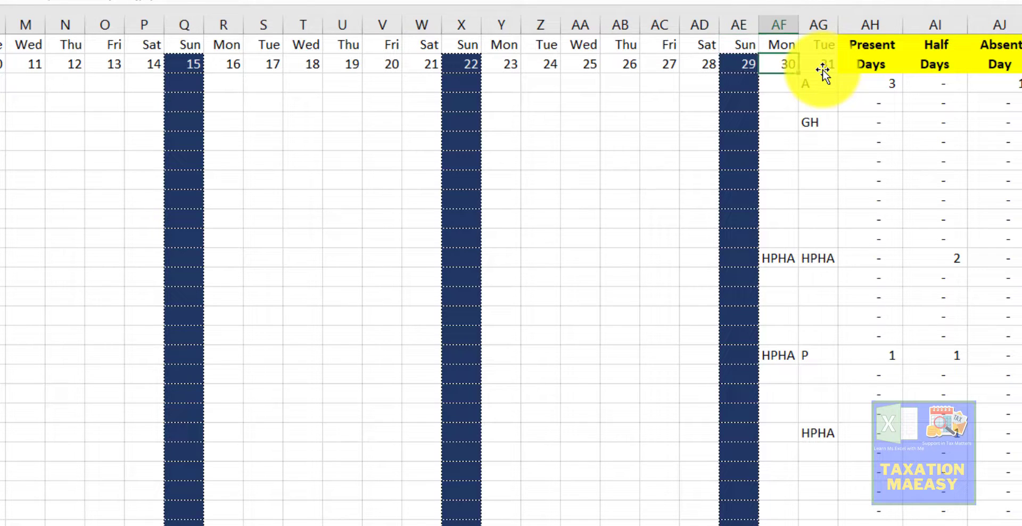
pyautogui.press('Right')
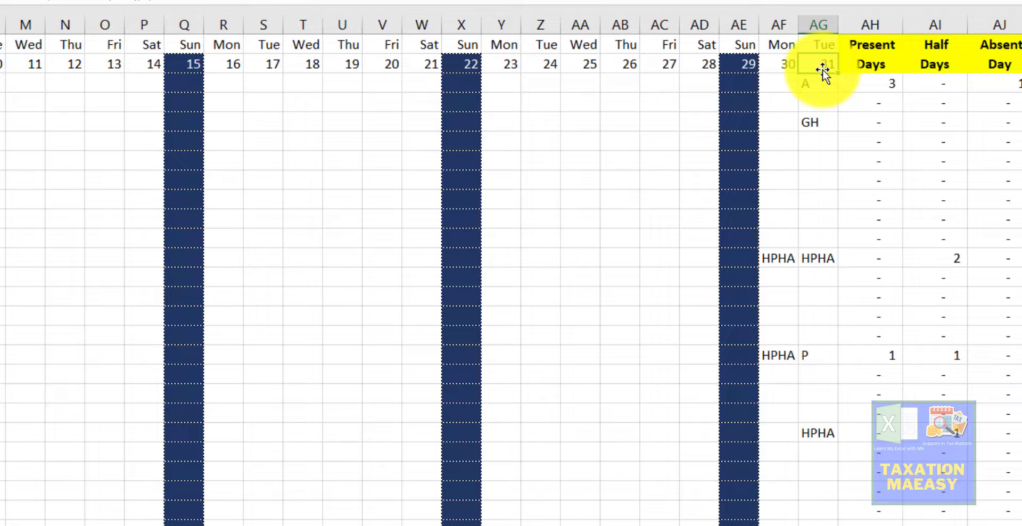
pyautogui.press('Left')
pyautogui.press('Right')
pyautogui.press('Left')
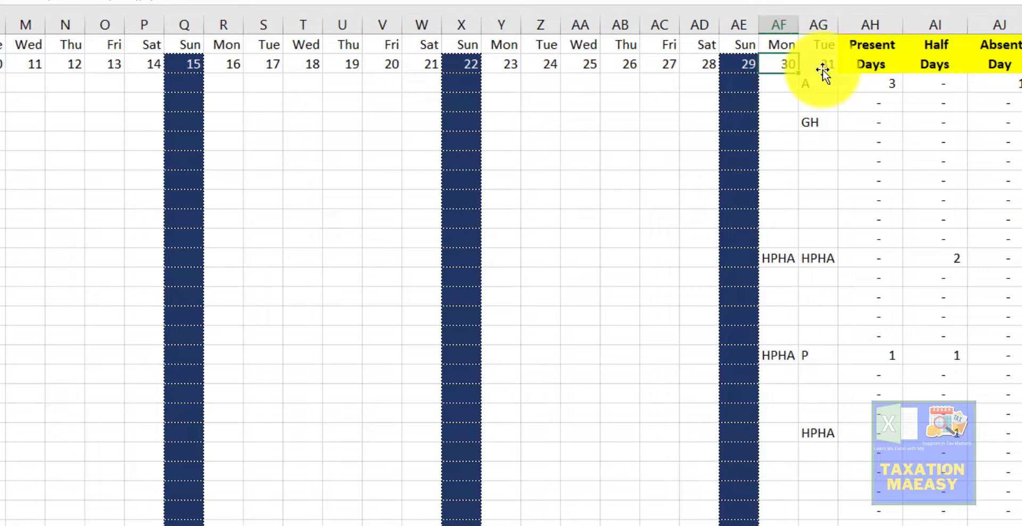
pyautogui.press('Left')
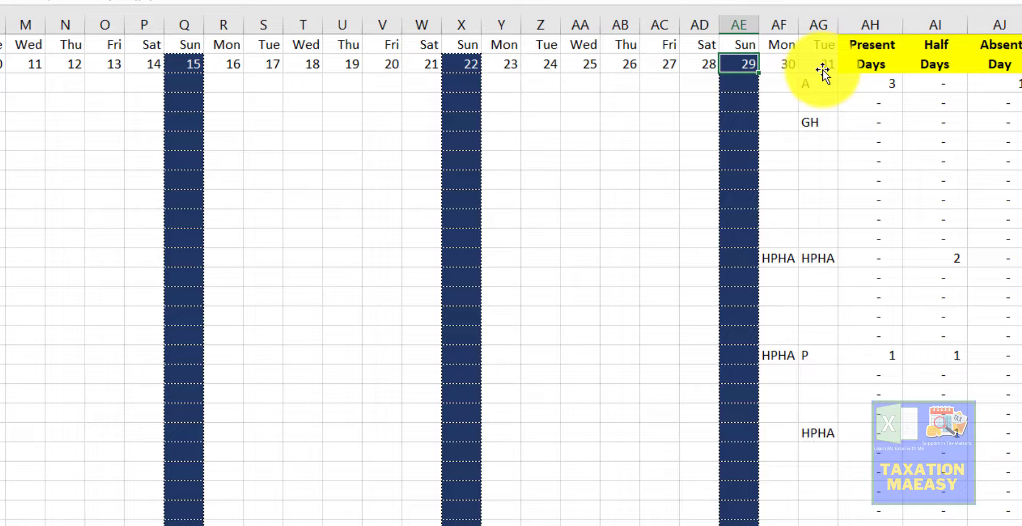
pyautogui.press('Left')
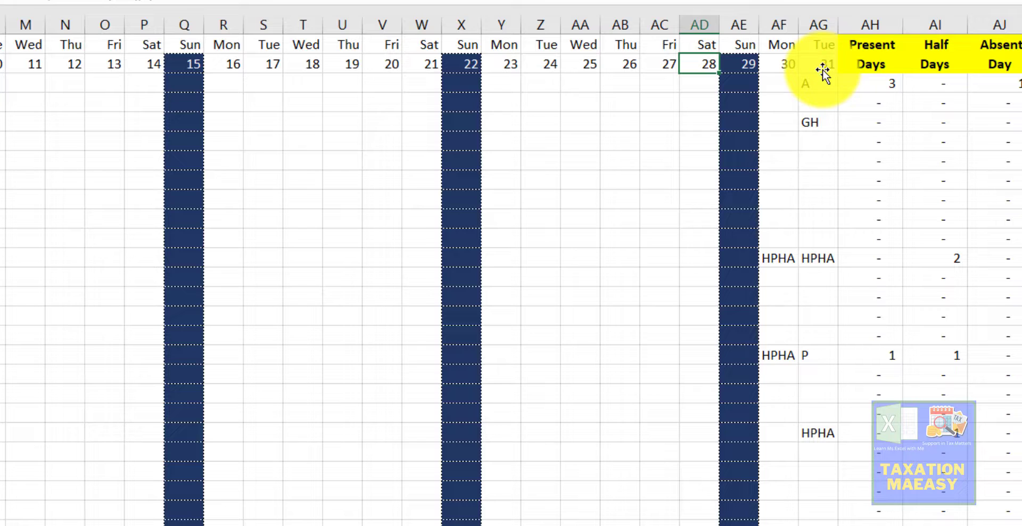
pyautogui.press('Right')
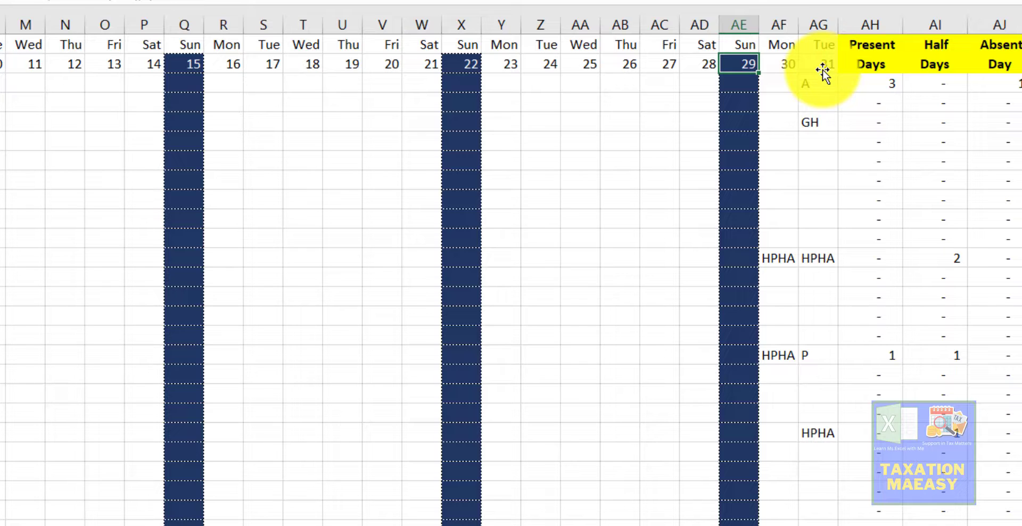
# - Select the 29th to 31st date columns from AE2 across to AG and down to the last row of the Sunday shading
pyautogui.hotkey('shift', 'Right')
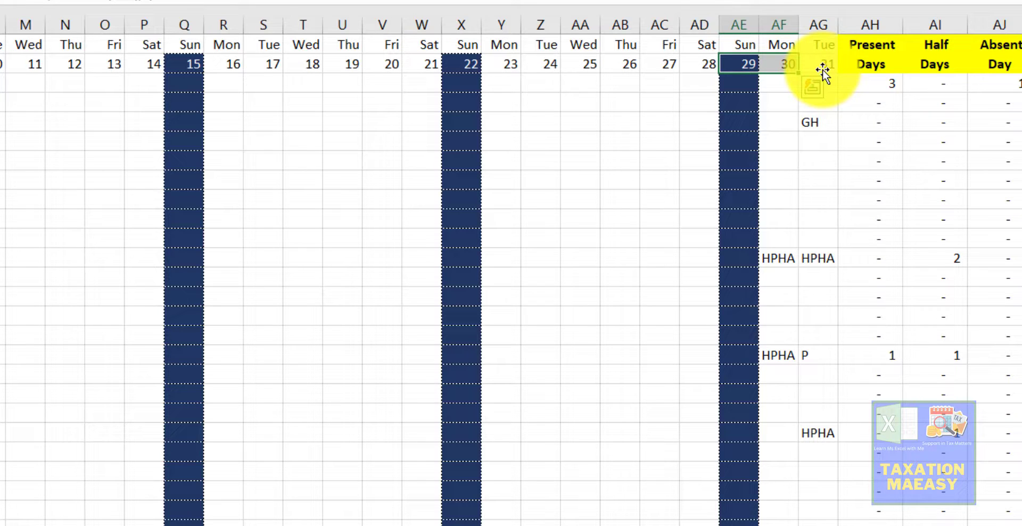
pyautogui.press('Left')
pyautogui.press('Right')
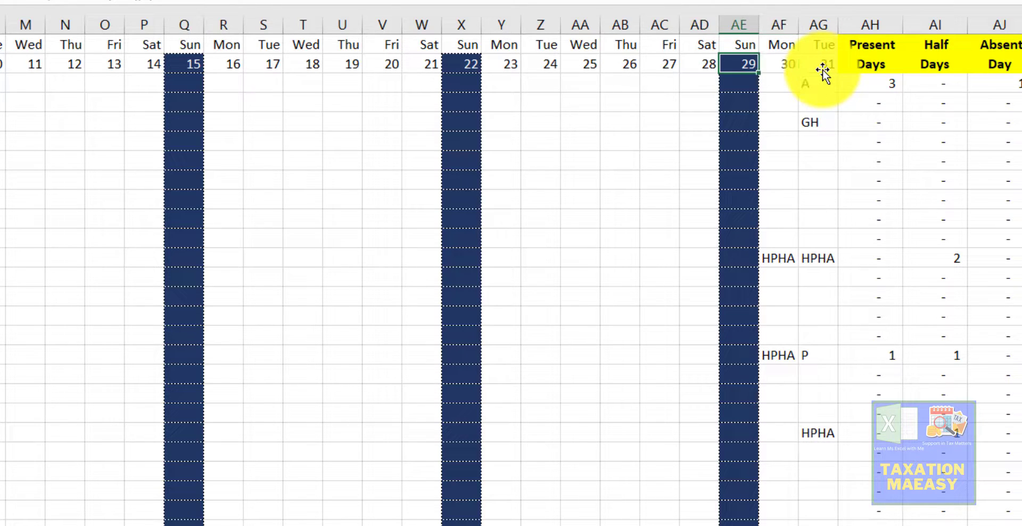
pyautogui.hotkey('shift', 'Right')
pyautogui.hotkey('shift', 'Right')
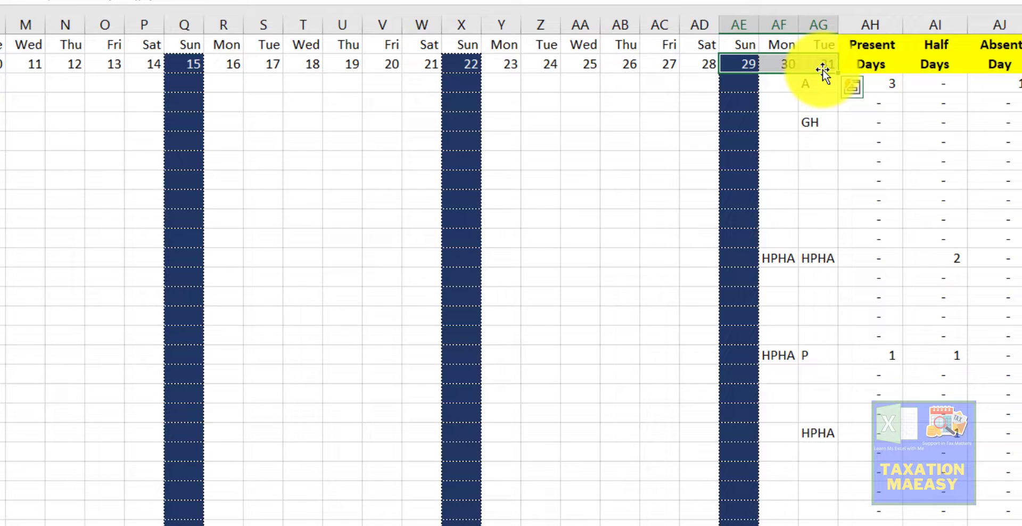
pyautogui.hotkey('shift', 'Down')
pyautogui.hotkey('shift', 'Down')
pyautogui.hotkey('shift', 'Down')
pyautogui.hotkey('shift', 'Down')
pyautogui.hotkey('shift', 'Down')
pyautogui.hotkey('shift', 'Down')
pyautogui.hotkey('shift', 'Down')
pyautogui.hotkey('shift', 'Down')
pyautogui.hotkey('shift', 'Down')
pyautogui.hotkey('shift', 'Down')
pyautogui.hotkey('shift', 'Down')
pyautogui.hotkey('shift', 'Down')
pyautogui.hotkey('shift', 'Down')
pyautogui.hotkey('shift', 'Down')
pyautogui.hotkey('shift', 'Down')
pyautogui.hotkey('shift', 'Down')
pyautogui.hotkey('shift', 'Down')
pyautogui.hotkey('shift', 'Down')
pyautogui.hotkey('shift', 'Down')
pyautogui.hotkey('shift', 'Down')
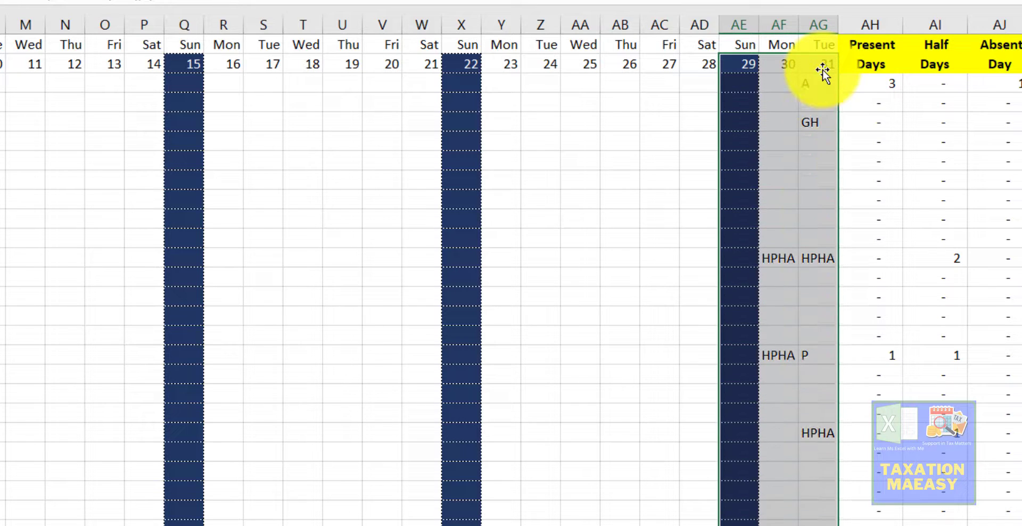
pyautogui.hotkey('shift', 'Down')
pyautogui.hotkey('shift', 'Down')
pyautogui.hotkey('shift', 'Down')
pyautogui.hotkey('shift', 'Down')
pyautogui.hotkey('shift', 'Down')
pyautogui.hotkey('shift', 'Down')
pyautogui.hotkey('shift', 'Down')
pyautogui.hotkey('shift', 'Down')
pyautogui.hotkey('shift', 'Down')
pyautogui.hotkey('shift', 'Down')
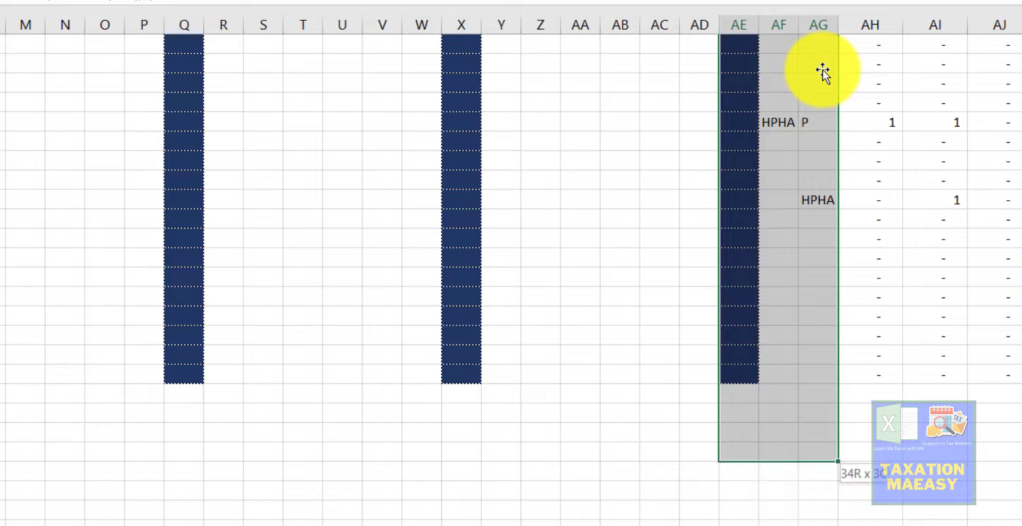
pyautogui.hotkey('shift', 'Up')
pyautogui.hotkey('shift', 'Up')
pyautogui.hotkey('shift', 'Up')
pyautogui.hotkey('shift', 'Up')
pyautogui.hotkey('shift', 'Up')
pyautogui.hotkey('shift', 'Up')
pyautogui.hotkey('shift', 'Up')
pyautogui.hotkey('shift', 'Up')
pyautogui.hotkey('shift', 'Up')
pyautogui.hotkey('shift', 'Up')
pyautogui.hotkey('shift', 'Up')
pyautogui.hotkey('shift', 'Down')
pyautogui.hotkey('shift', 'Down')
pyautogui.hotkey('shift', 'Down')
pyautogui.hotkey('shift', 'Down')
pyautogui.hotkey('shift', 'Down')
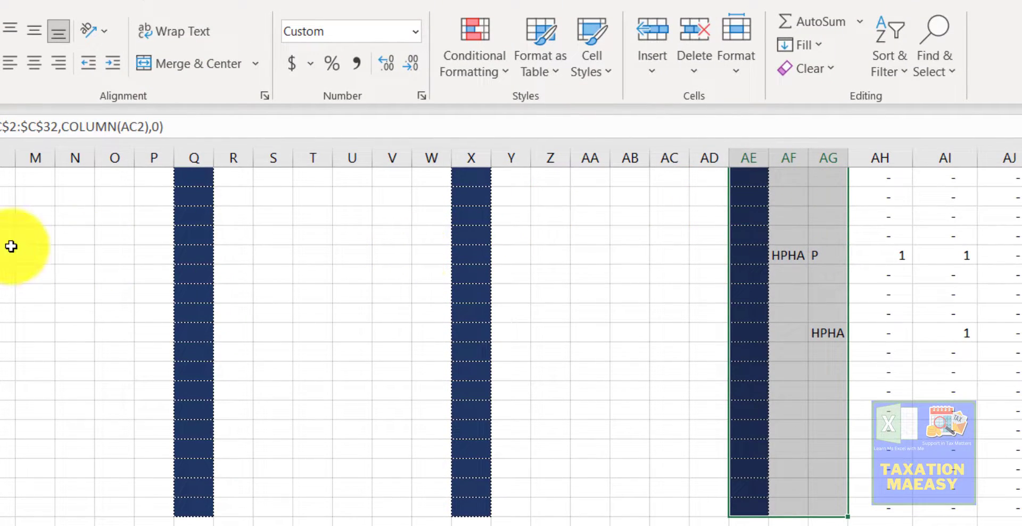
# - Create a formula-based conditional formatting rule for the selected cells with the formula =$AE$2=""
pyautogui.click(494, 81)
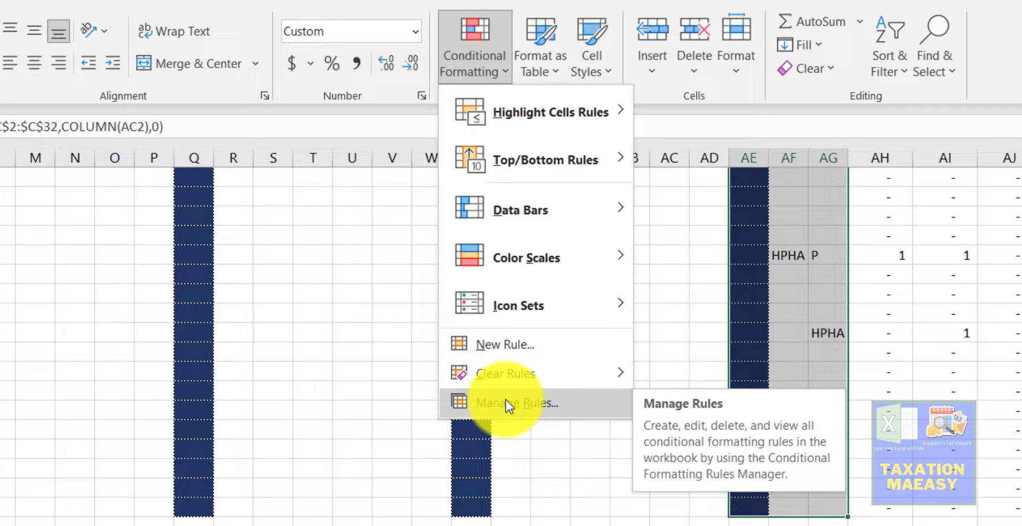
pyautogui.click(509, 406)
pyautogui.scroll(4, 502, 408)
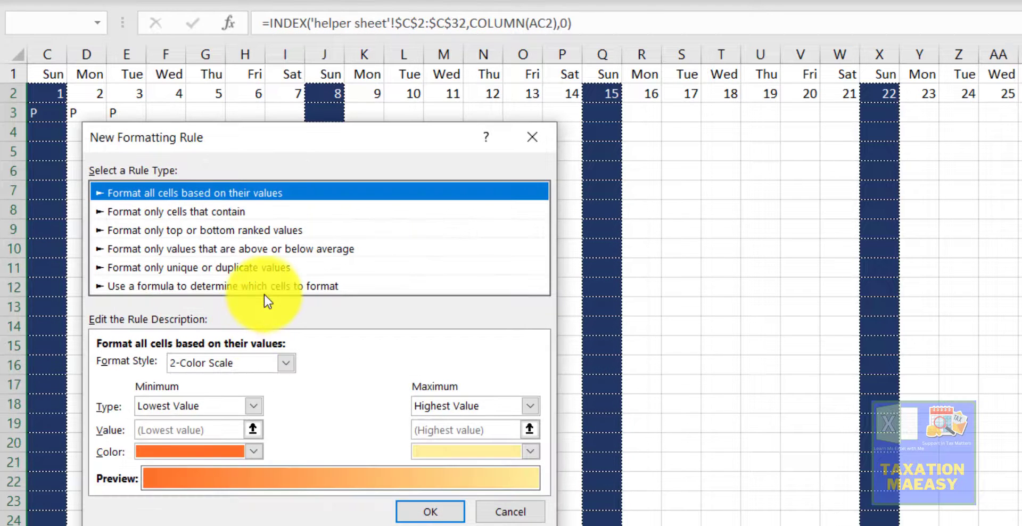
pyautogui.click(261, 287)
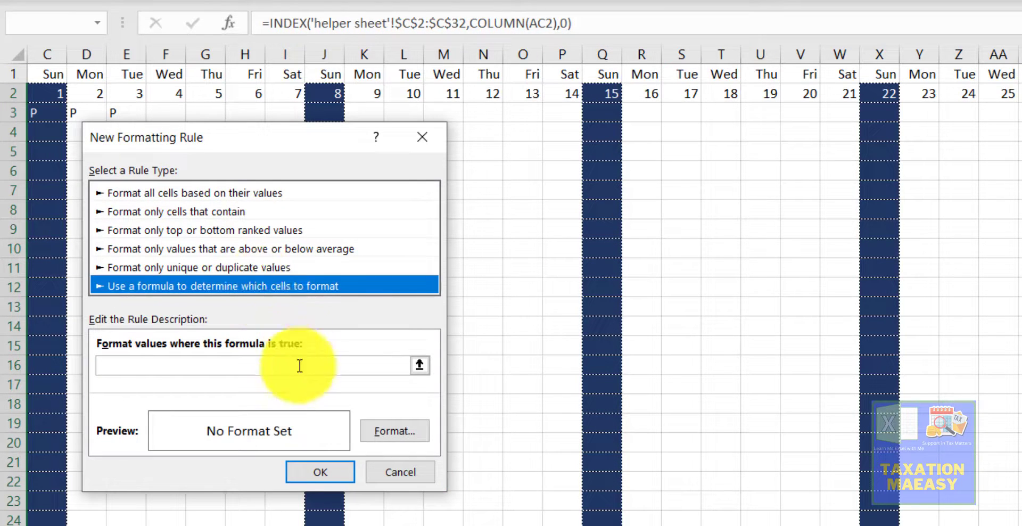
pyautogui.click(207, 363)
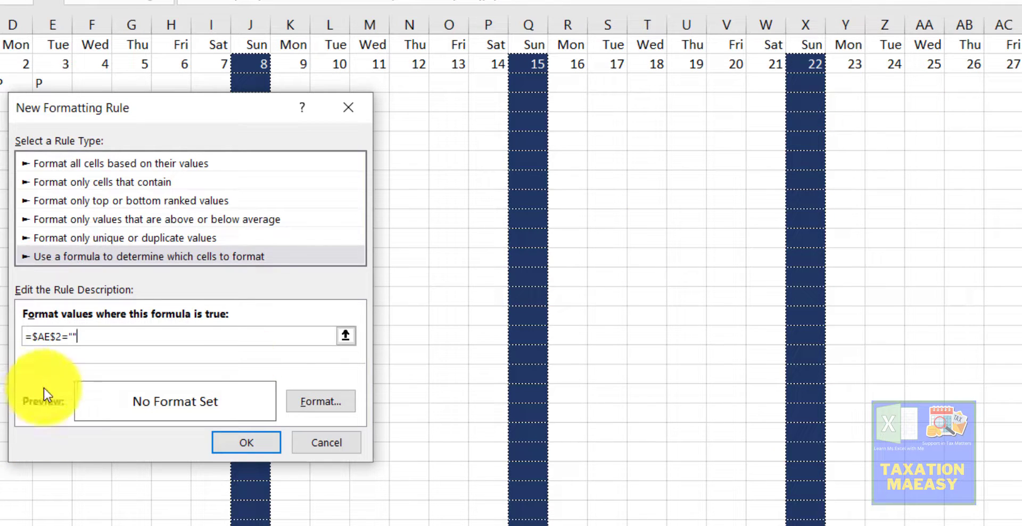
pyautogui.click(46, 335)
pyautogui.write('E')
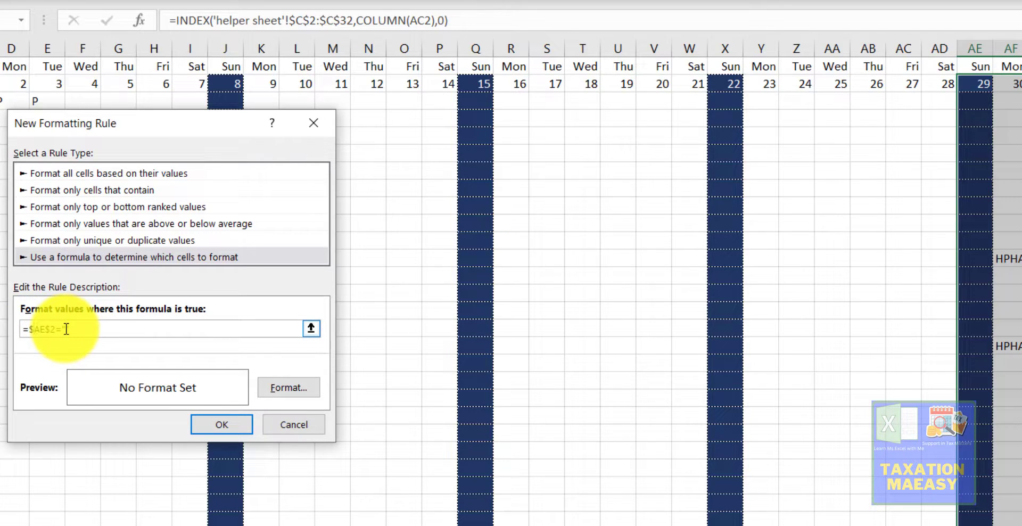
# - Give the blank-date rule, with formula =AE$2="", a red fill and apply it to the 29th to 31st columns, AE2:AG30
pyautogui.click(280, 389)
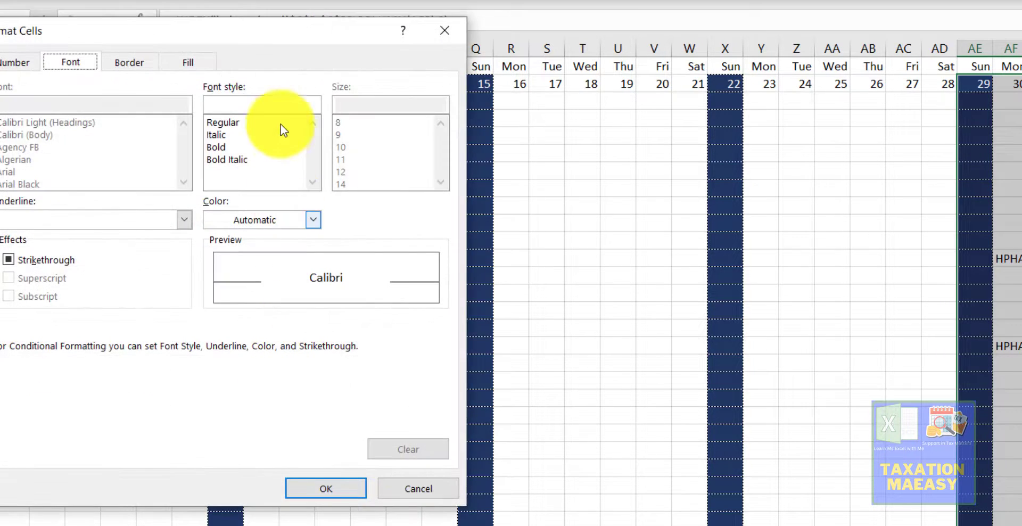
pyautogui.click(189, 62)
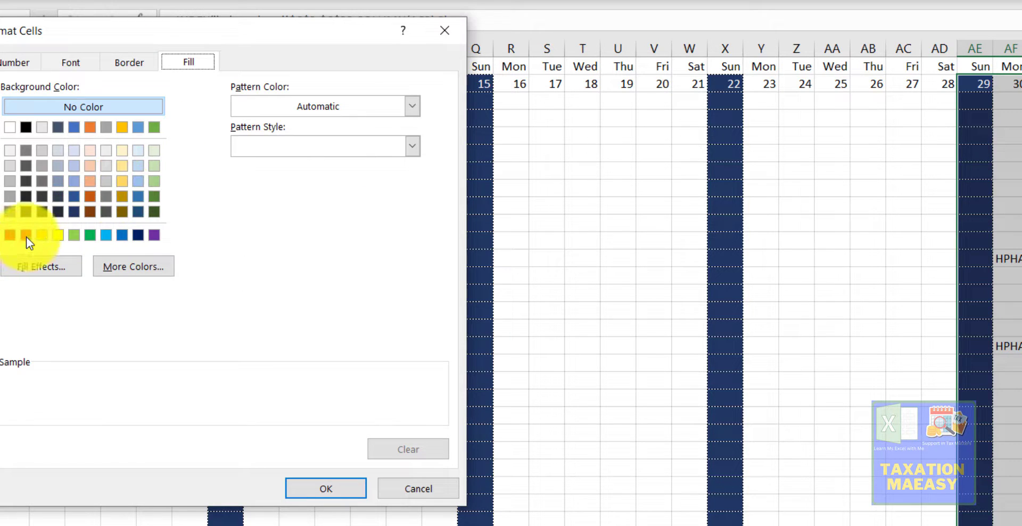
pyautogui.click(26, 235)
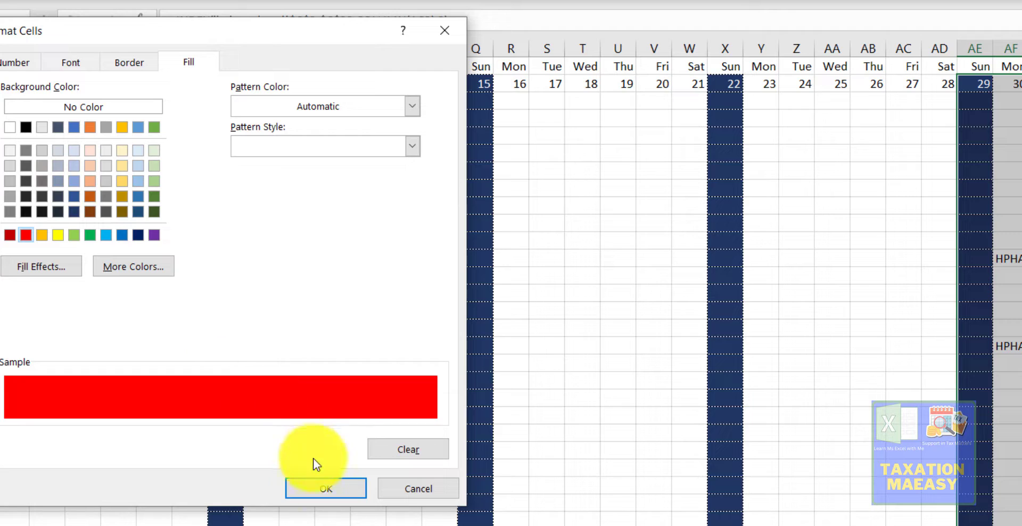
pyautogui.click(318, 489)
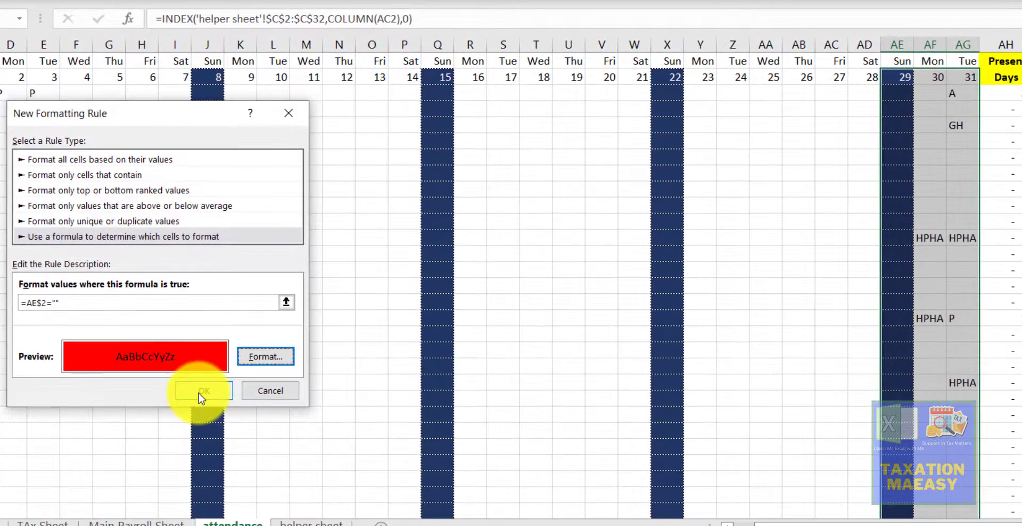
pyautogui.click(201, 391)
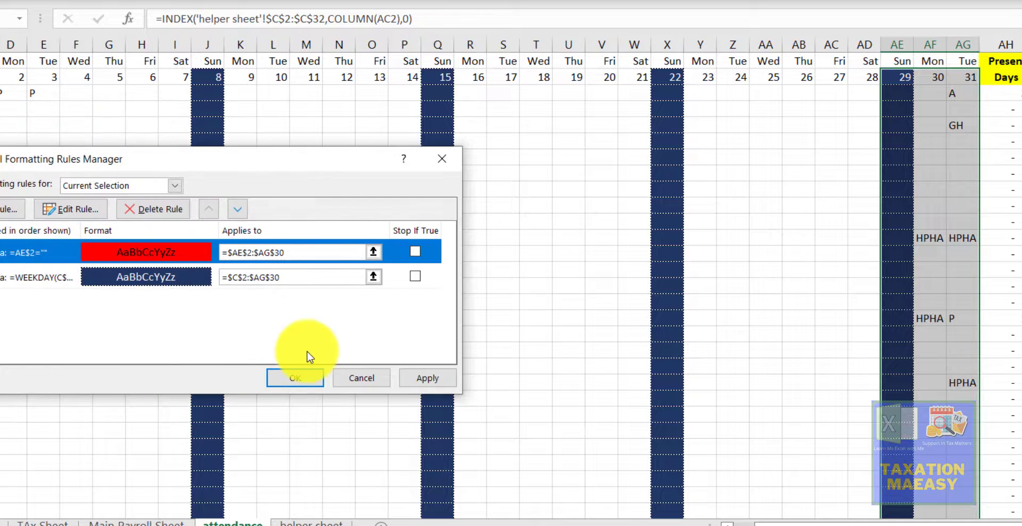
pyautogui.click(423, 376)
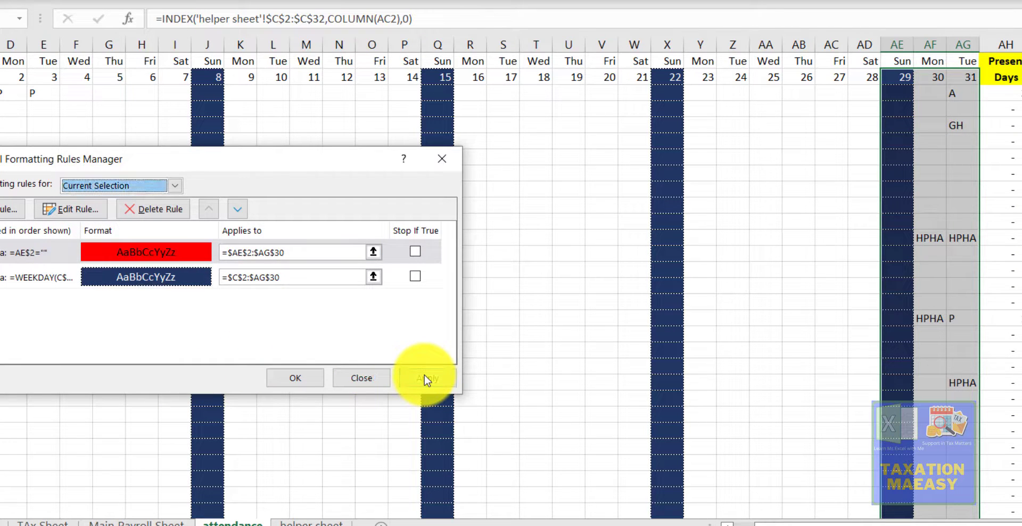
pyautogui.click(290, 378)
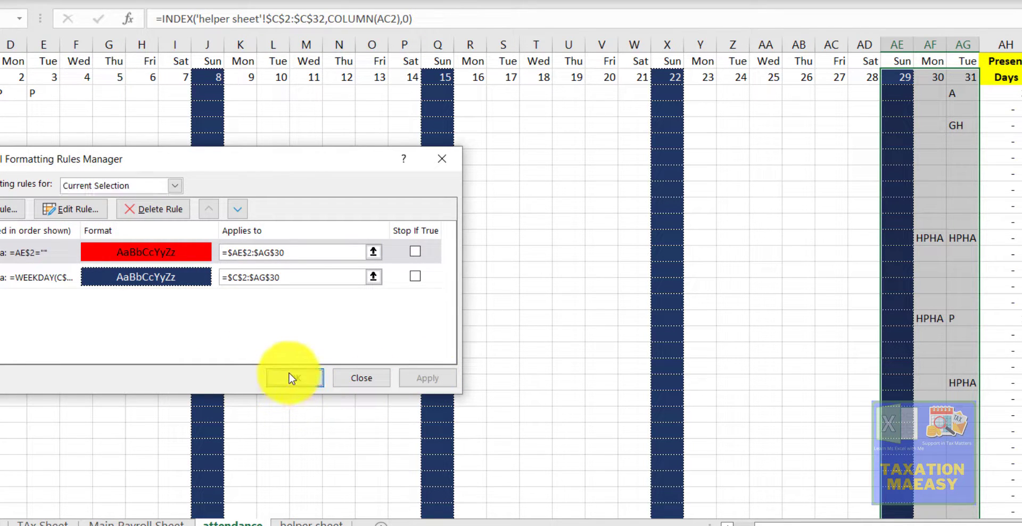
# - Set the helper sheet's month in H2 to April
pyautogui.click(308, 524)
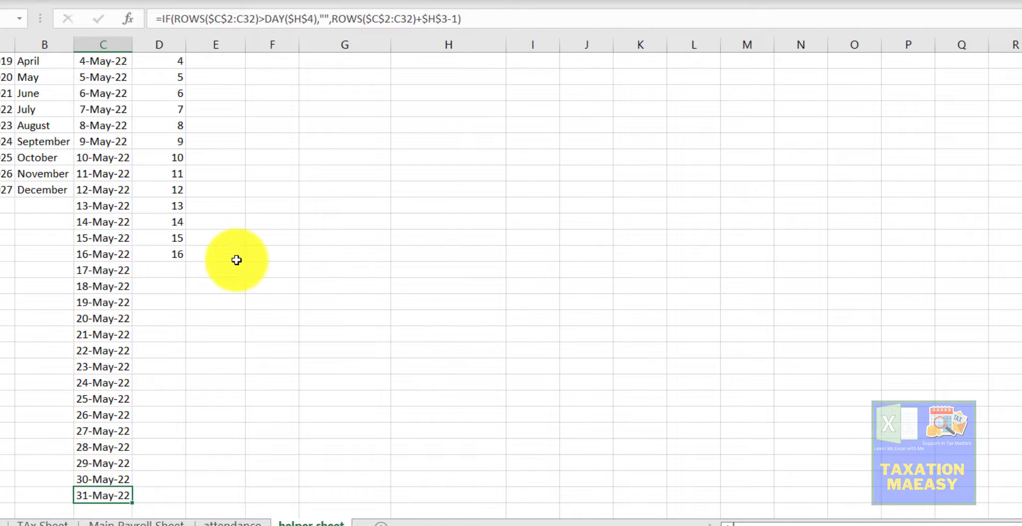
pyautogui.hotkey('ctrl', 'Up')
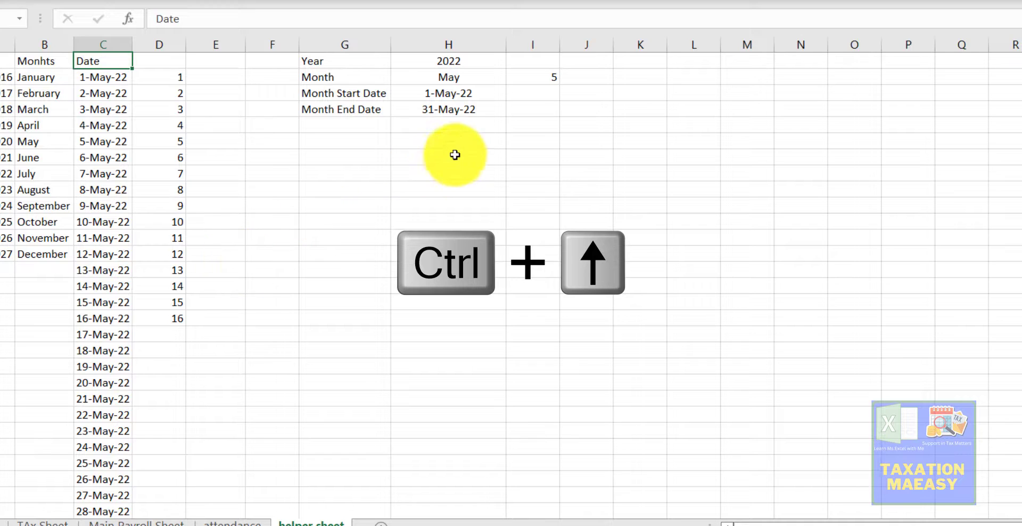
pyautogui.click(474, 95)
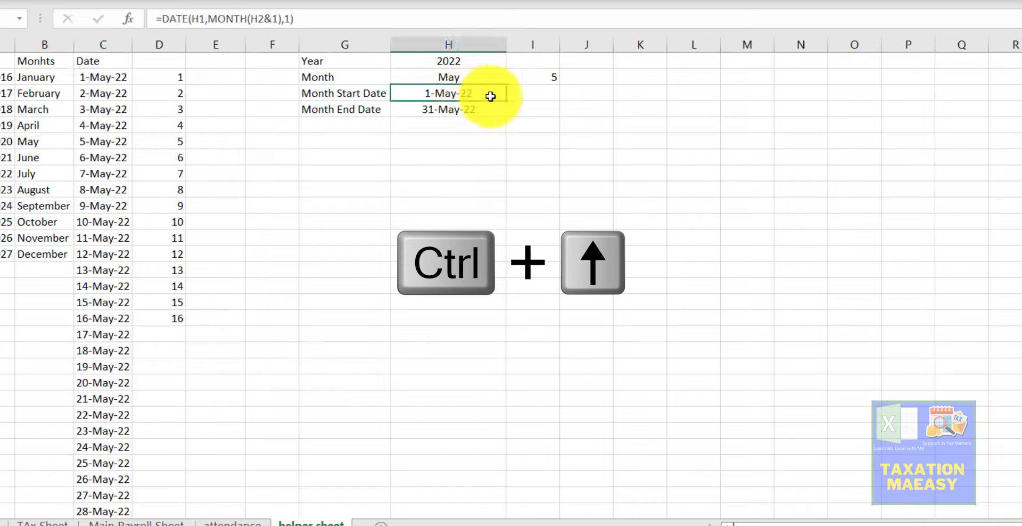
pyautogui.click(469, 78)
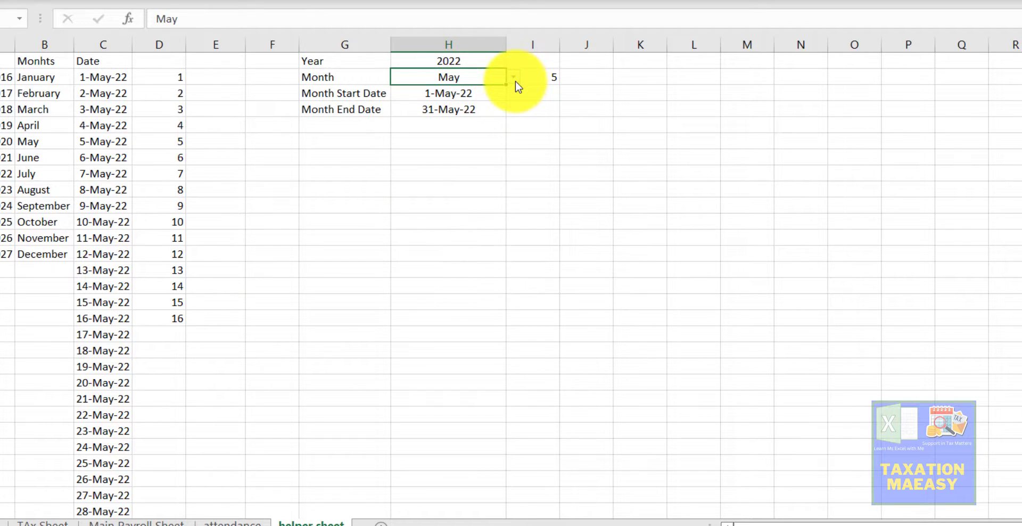
pyautogui.click(514, 78)
pyautogui.click(511, 94)
pyautogui.click(510, 94)
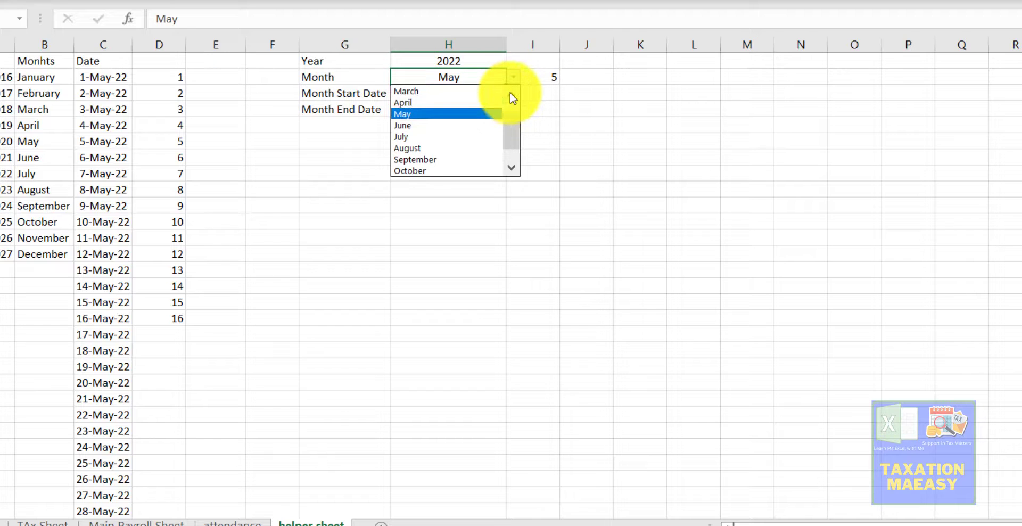
pyautogui.click(470, 102)
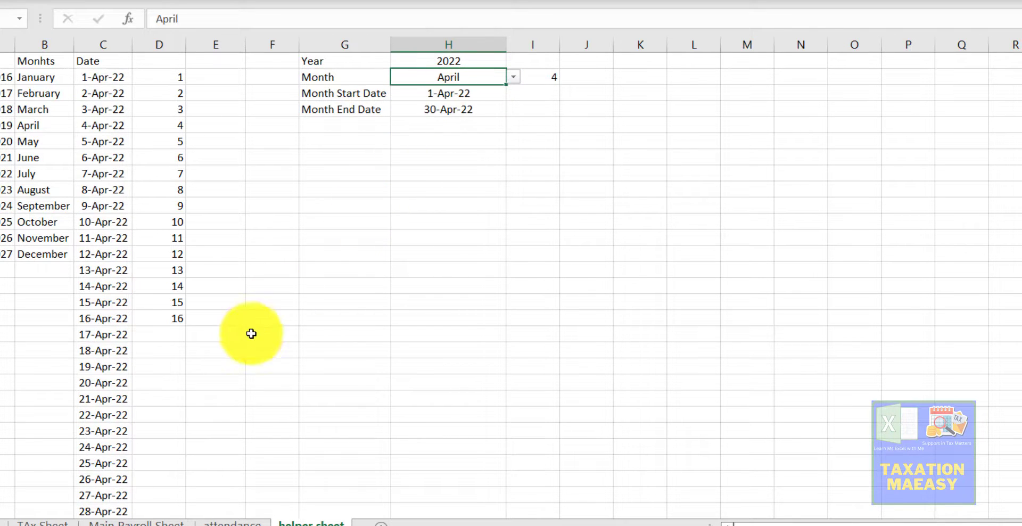
# - Check the attendance sheet's 30th and 31st columns, including the date and weekday cells of AG, with April chosen
pyautogui.click(230, 522)
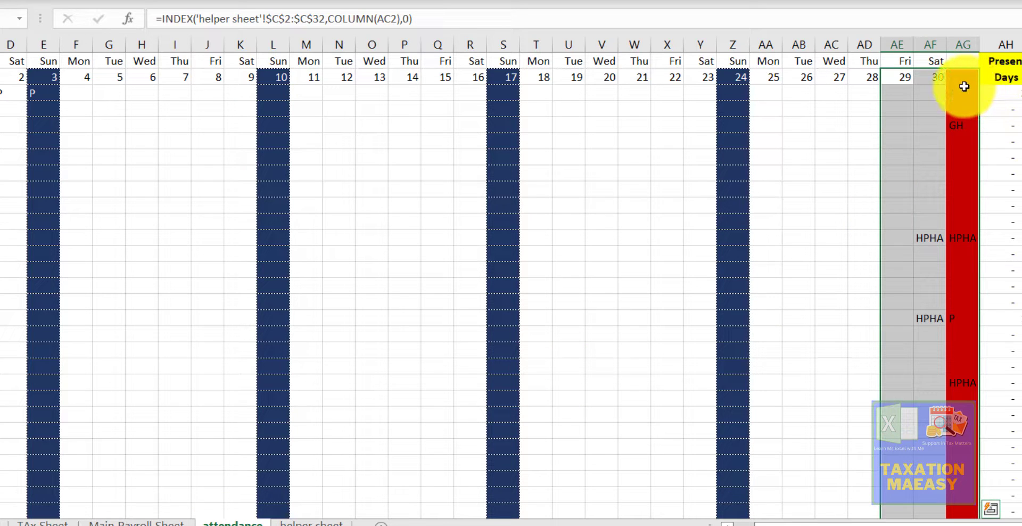
pyautogui.click(963, 86)
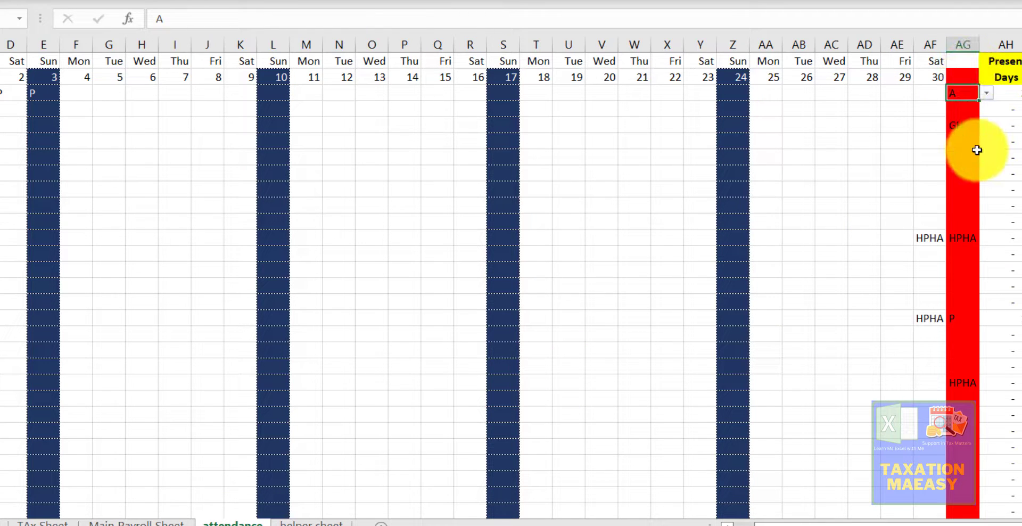
pyautogui.click(956, 68)
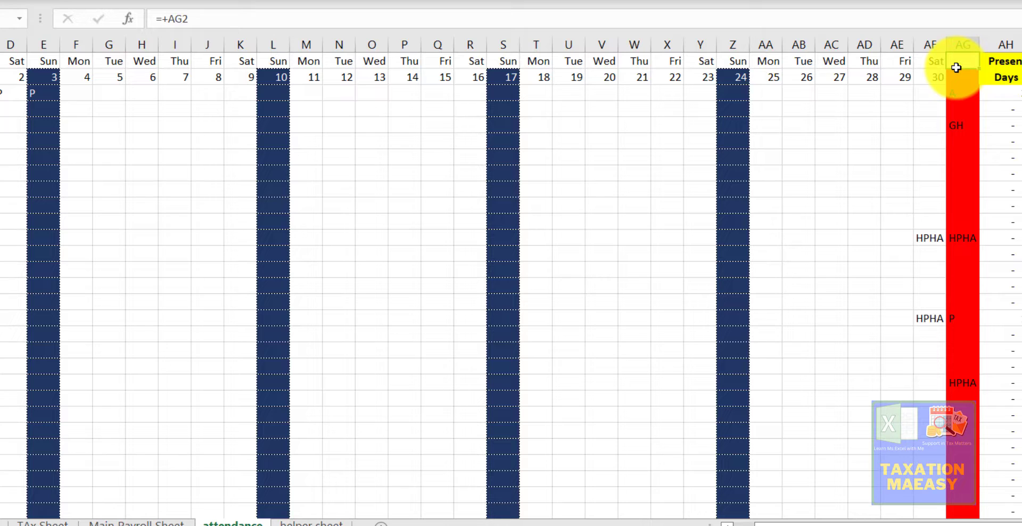
pyautogui.click(932, 76)
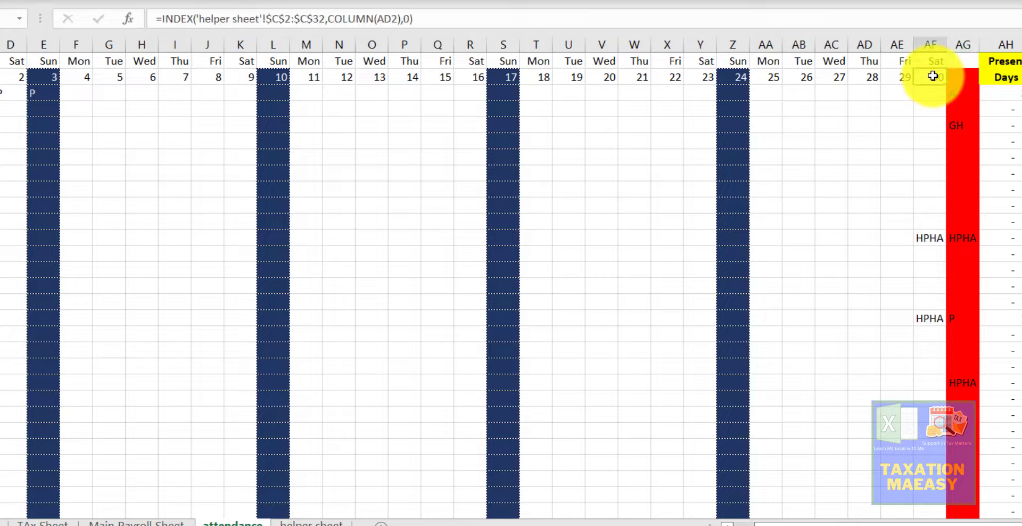
pyautogui.click(963, 77)
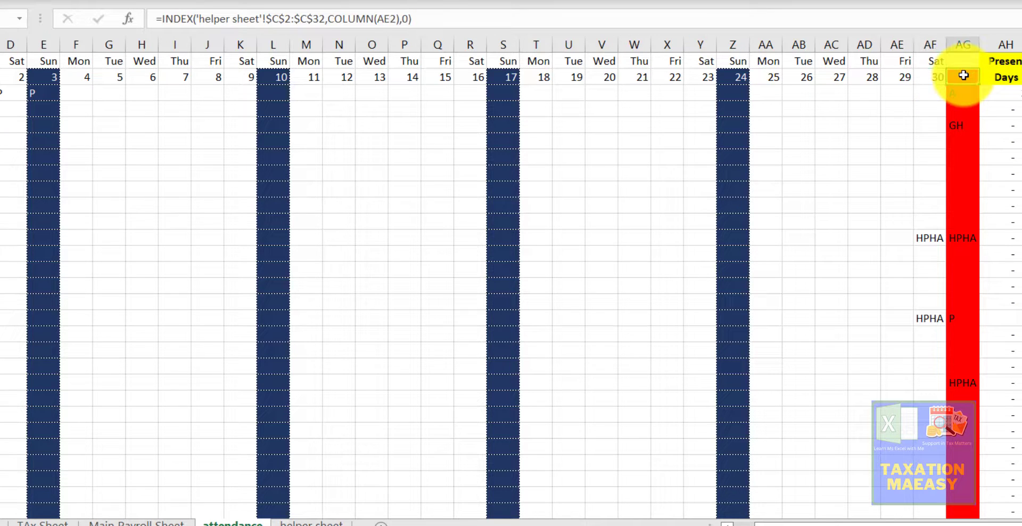
pyautogui.click(733, 61)
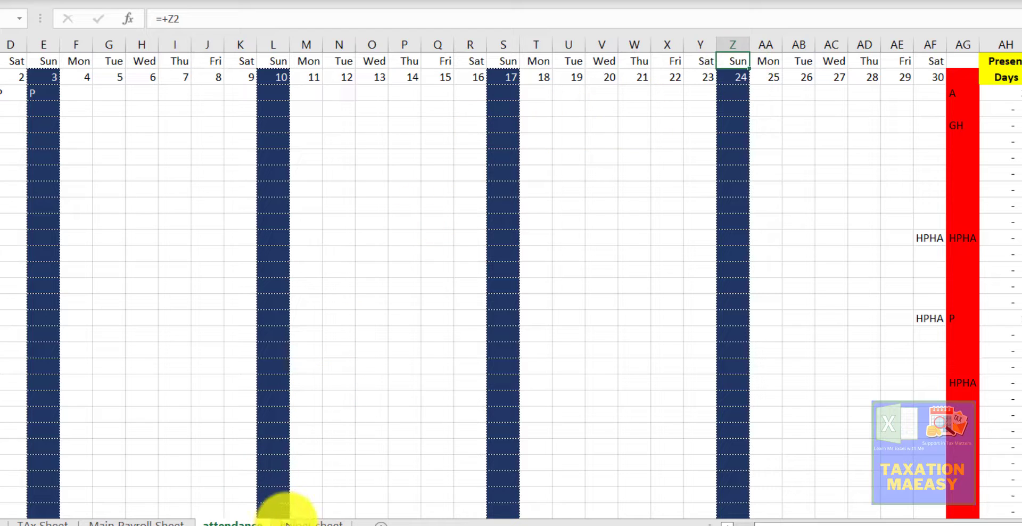
# - Set the helper sheet's month in H2 to February and check the Month End Date cell
pyautogui.click(306, 520)
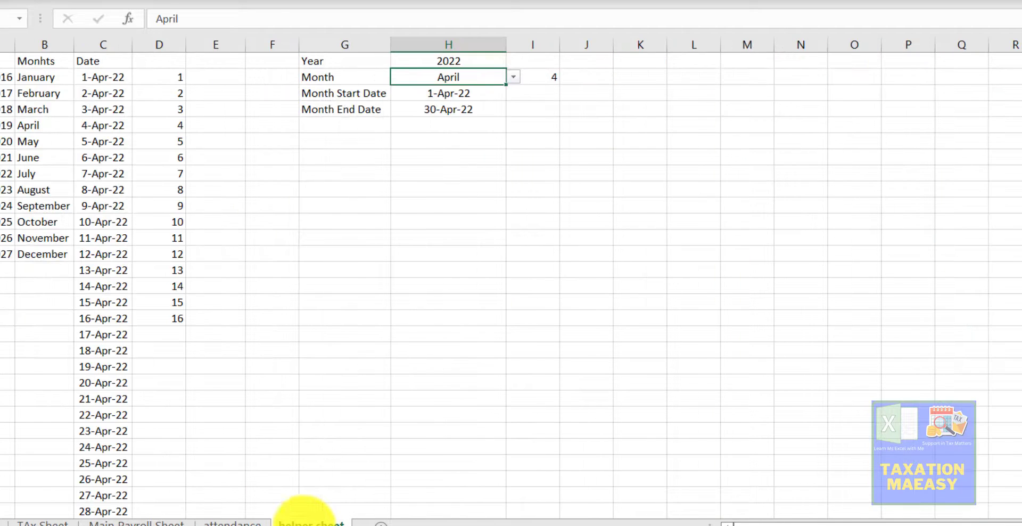
pyautogui.click(514, 80)
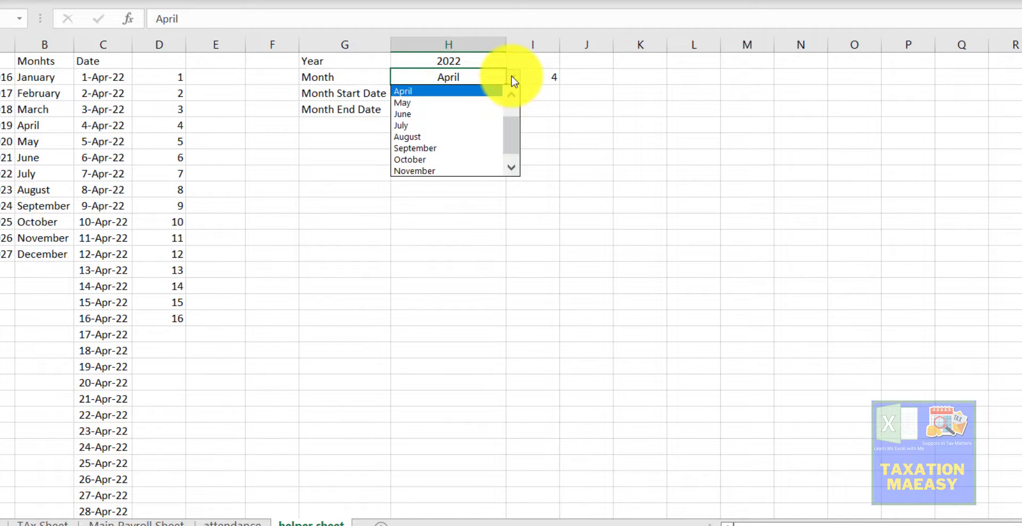
pyautogui.scroll(1, 513, 94)
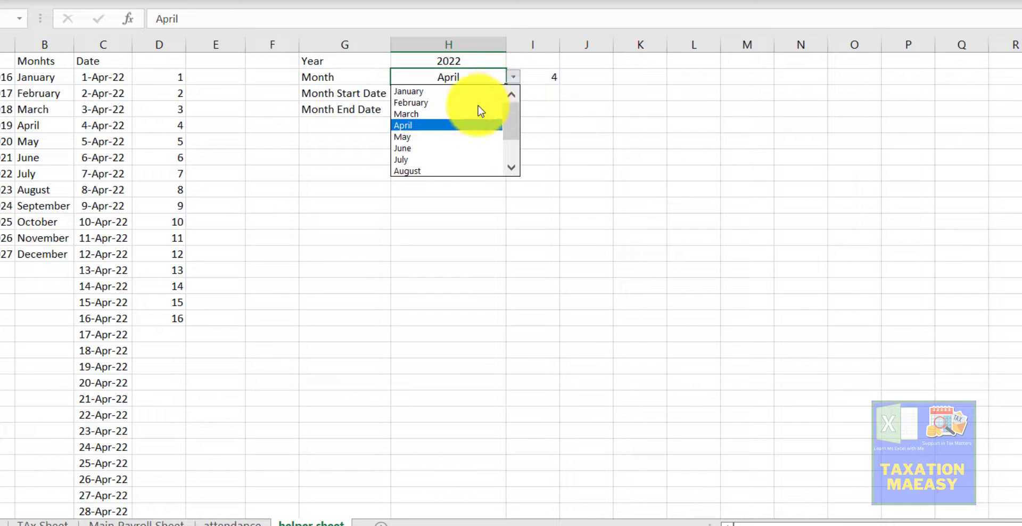
pyautogui.click(458, 104)
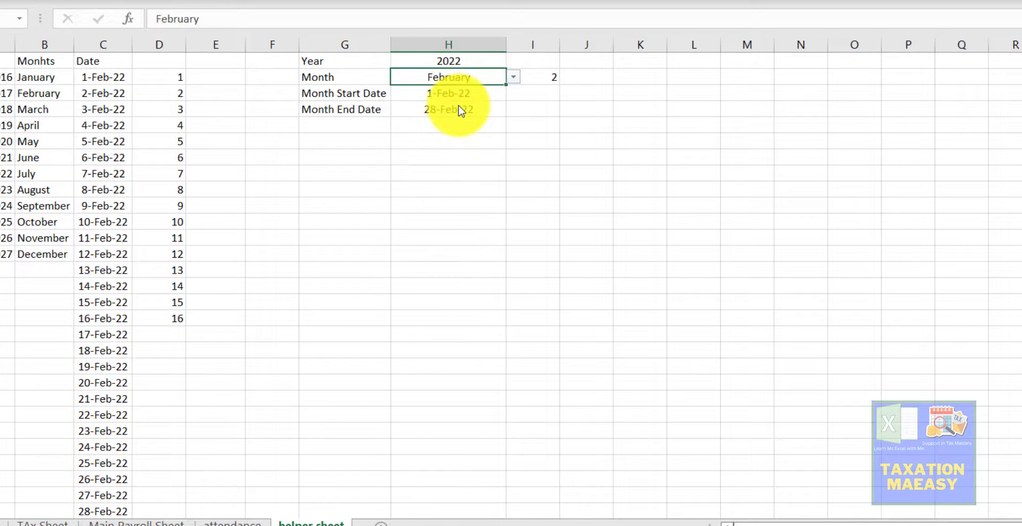
pyautogui.click(445, 106)
pyautogui.moveTo(446, 107); pyautogui.dragTo(329, 447)
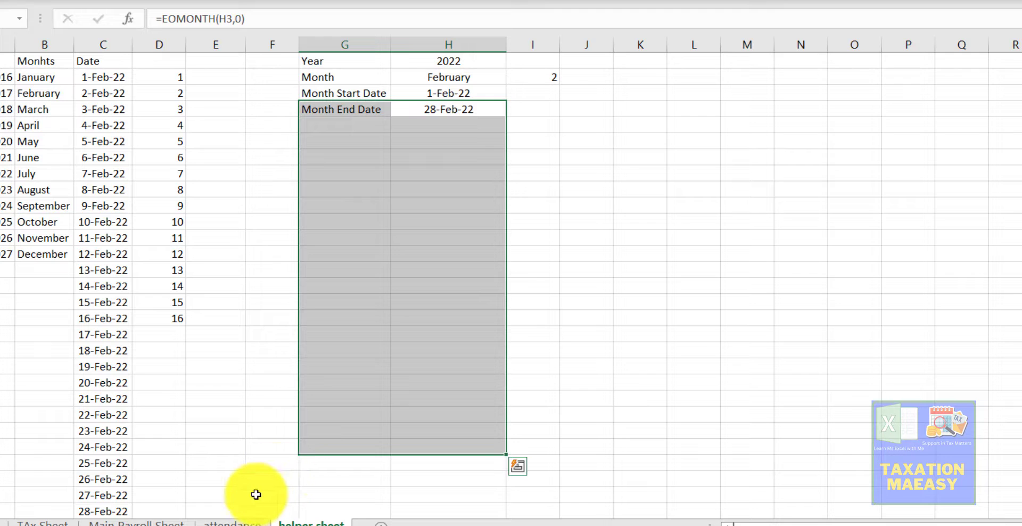
# - Examine the attendance sheet's columns for the 28th to the 31st, AD to AG, with February chosen
pyautogui.click(237, 522)
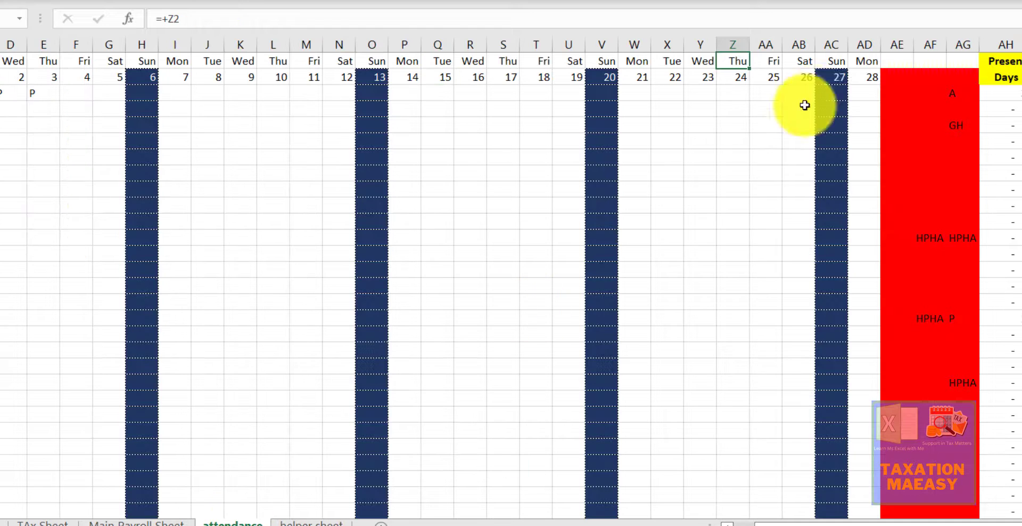
pyautogui.click(871, 79)
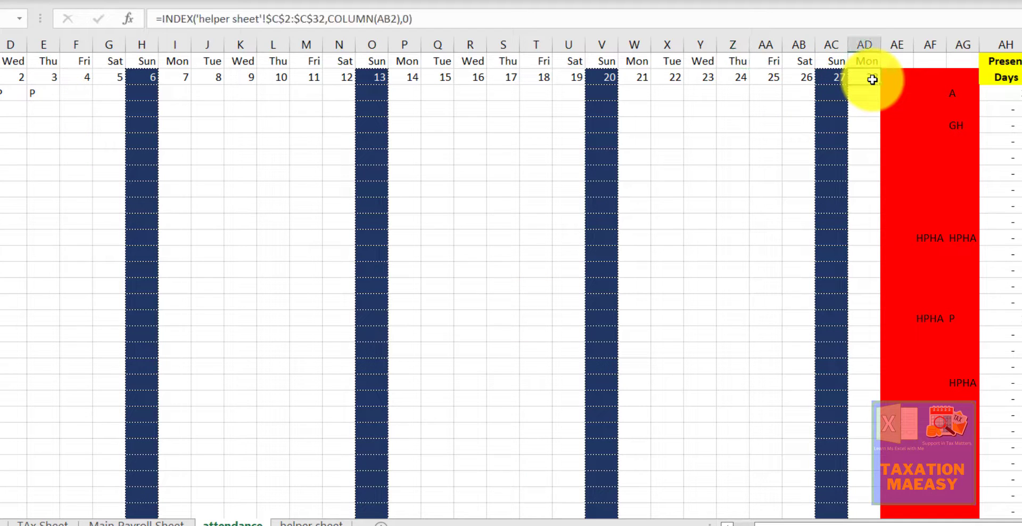
pyautogui.click(913, 90)
pyautogui.click(905, 80)
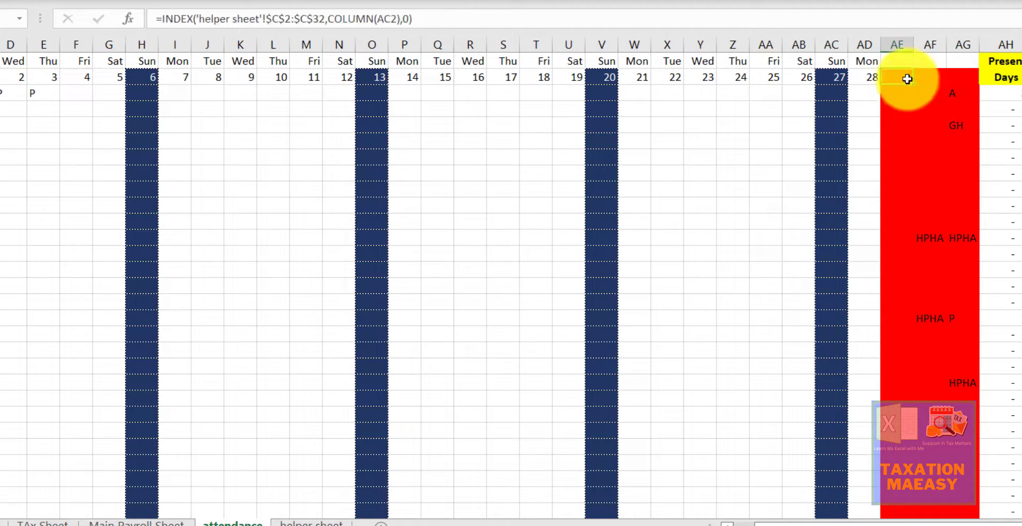
pyautogui.press('Right')
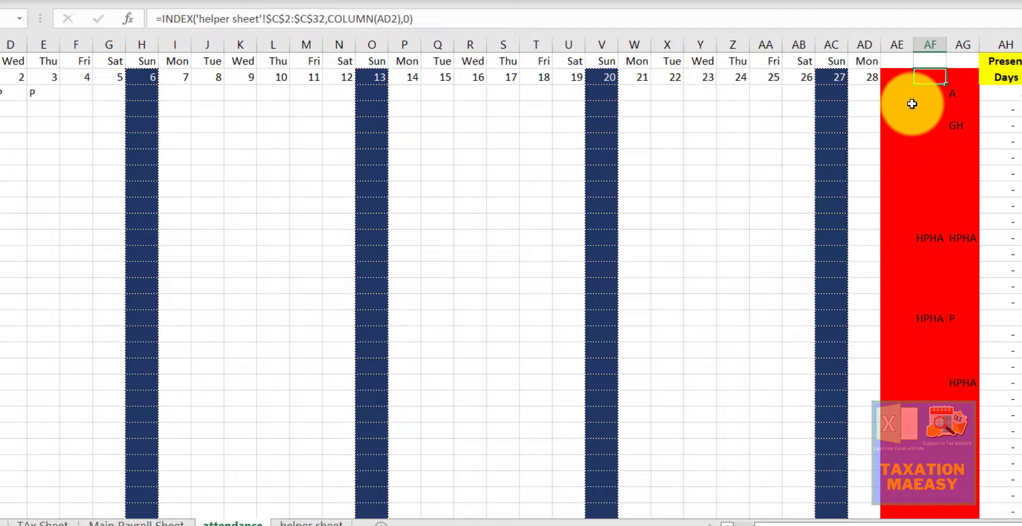
pyautogui.press('Down')
pyautogui.press('Right')
pyautogui.press('Left')
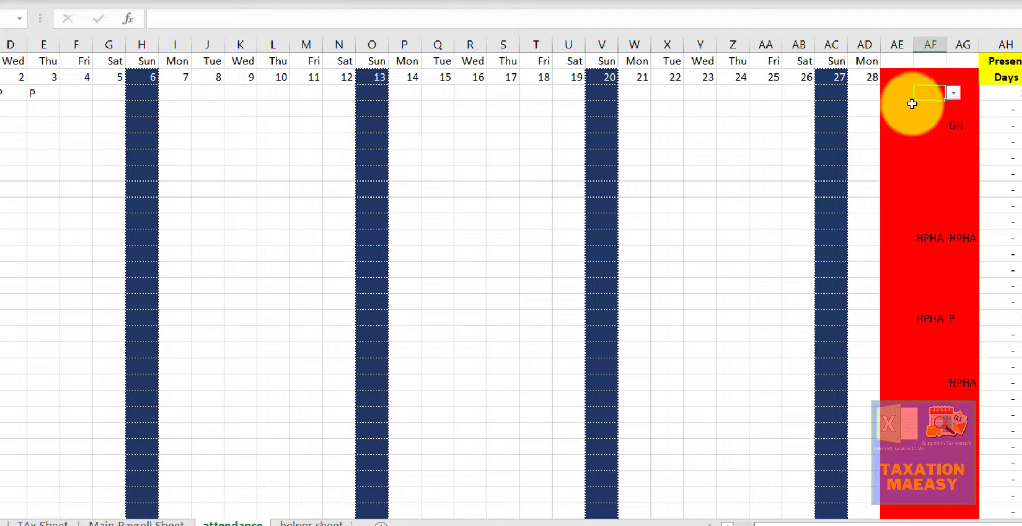
# - Change the DO count formula in AL3 to =COUNTIF(C3:AG3,"DO") and fill it down the DO column
pyautogui.press('Right')
pyautogui.press('Right')
pyautogui.press('Right')
pyautogui.press('Right')
pyautogui.press('Right')
pyautogui.press('Right')
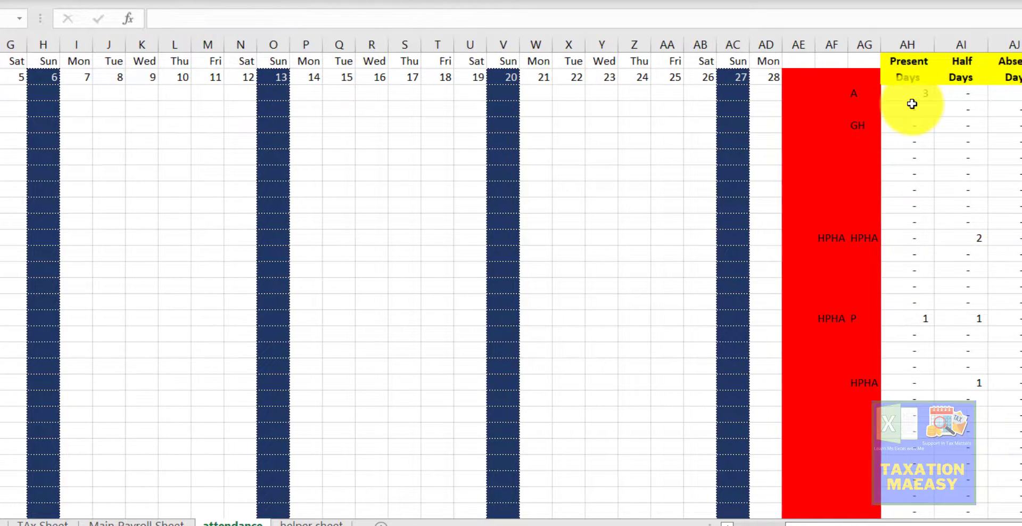
pyautogui.press('Left')
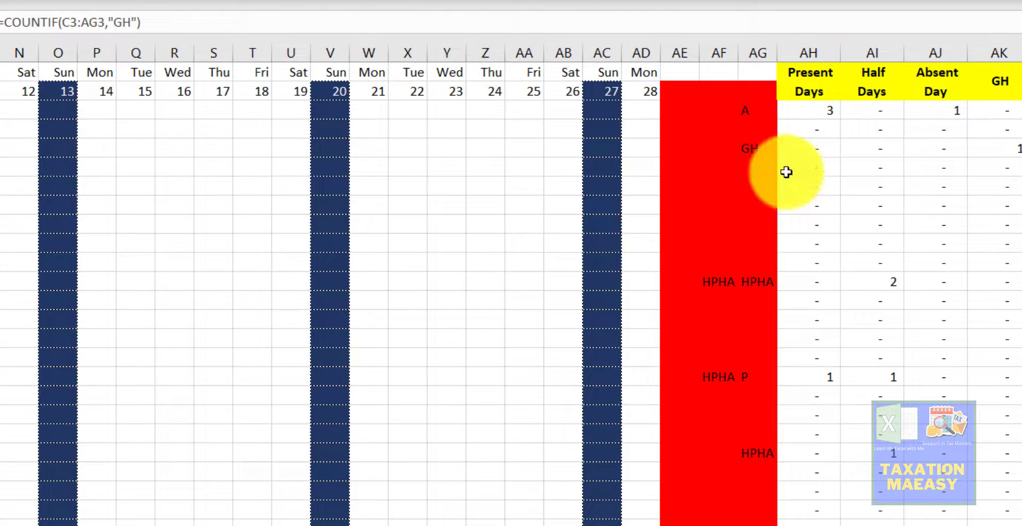
pyautogui.click(133, 21)
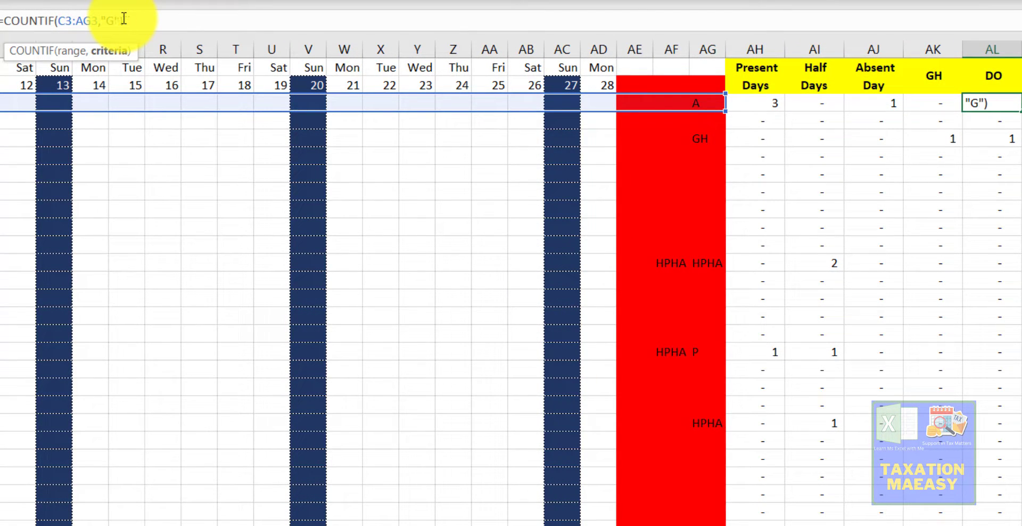
pyautogui.press('BackSpace')
pyautogui.write('DO')
pyautogui.press('Return')
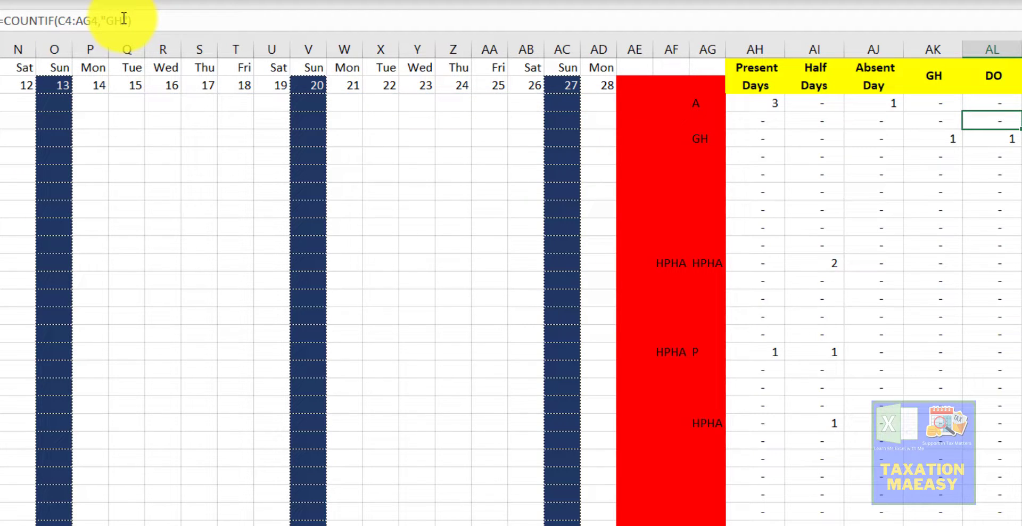
pyautogui.press('Up')
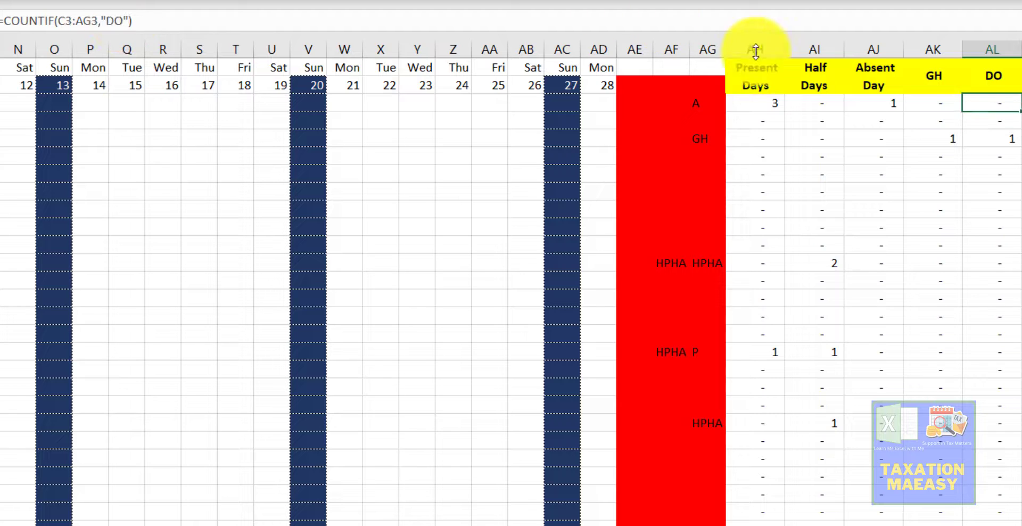
pyautogui.doubleClick(1019, 111)
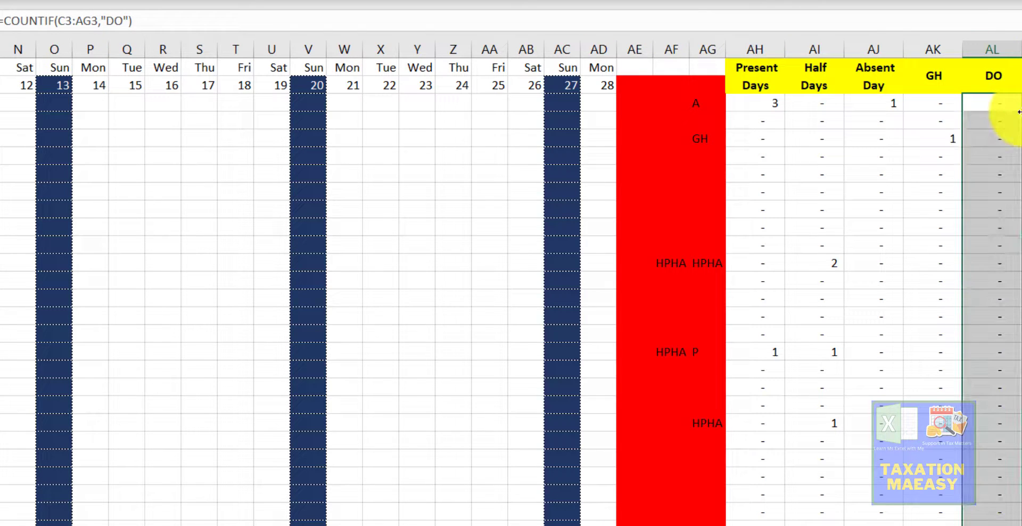
# - Enter DO in AC3 for Sunday the 27th and copy it down column AC for the remaining employee rows
pyautogui.click(570, 103)
pyautogui.click(589, 103)
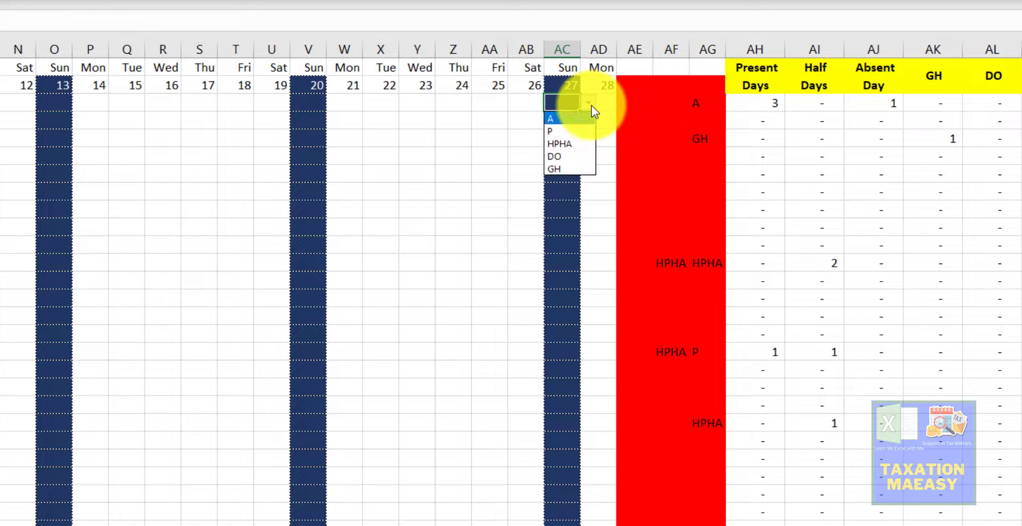
pyautogui.click(565, 156)
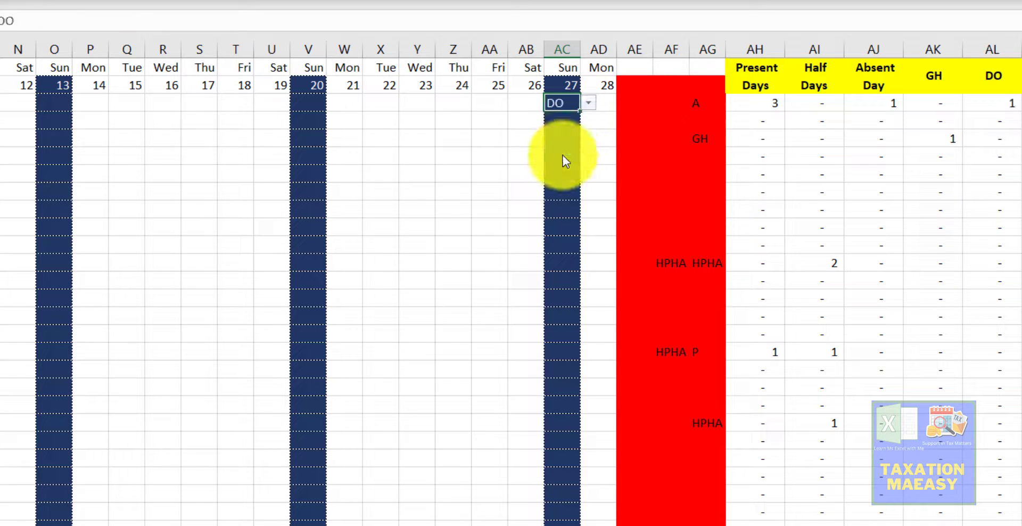
pyautogui.hotkey('ctrl', 'c')
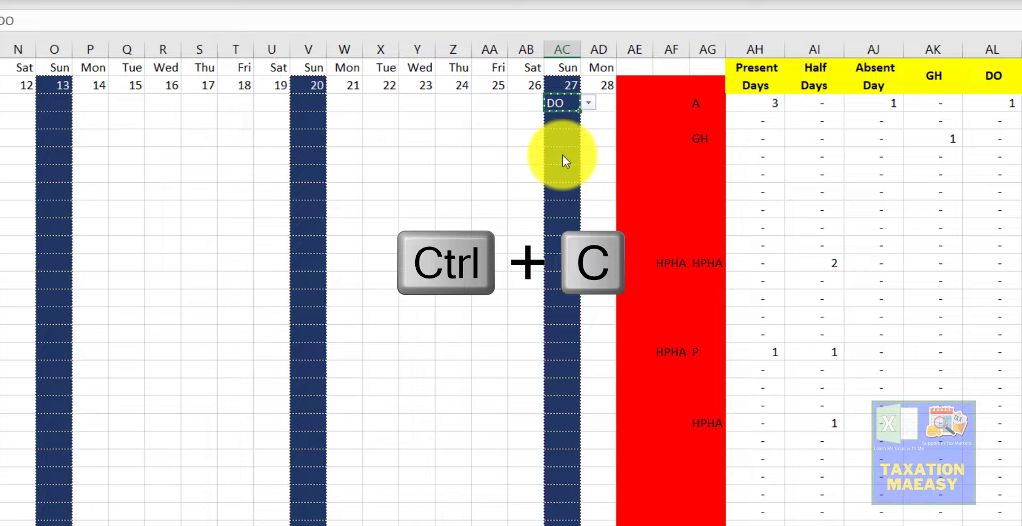
pyautogui.press('Down')
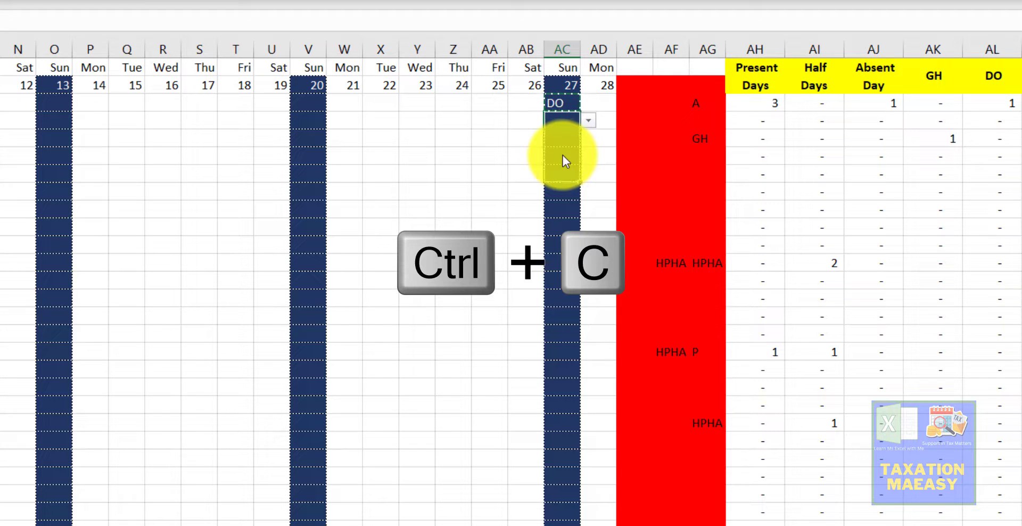
pyautogui.hotkey('shift', 'Down')
pyautogui.hotkey('shift', 'Down')
pyautogui.hotkey('shift', 'Down')
pyautogui.hotkey('shift', 'Down')
pyautogui.hotkey('shift', 'Down')
pyautogui.hotkey('shift', 'Down')
pyautogui.hotkey('shift', 'Down')
pyautogui.hotkey('shift', 'Down')
pyautogui.hotkey('shift', 'Down')
pyautogui.hotkey('shift', 'Down')
pyautogui.hotkey('shift', 'Down')
pyautogui.hotkey('shift', 'Down')
pyautogui.hotkey('shift', 'Down')
pyautogui.hotkey('shift', 'Down')
pyautogui.hotkey('shift', 'Down')
pyautogui.hotkey('shift', 'Down')
pyautogui.hotkey('shift', 'Down')
pyautogui.hotkey('shift', 'Down')
pyautogui.hotkey('shift', 'Down')
pyautogui.hotkey('shift', 'Down')
pyautogui.hotkey('shift', 'Down')
pyautogui.hotkey('shift', 'Down')
pyautogui.hotkey('shift', 'Down')
pyautogui.hotkey('shift', 'Down')
pyautogui.hotkey('shift', 'Down')
pyautogui.hotkey('shift', 'Down')
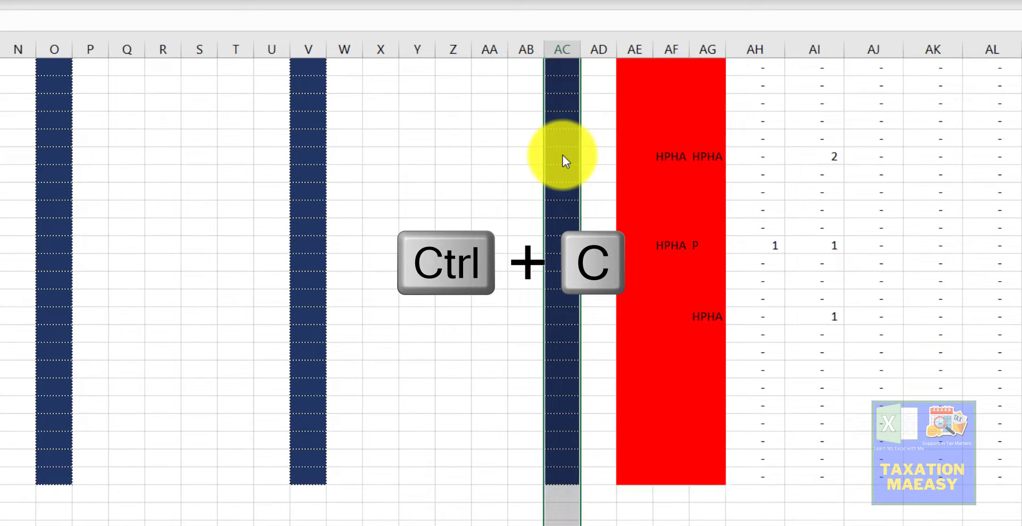
pyautogui.hotkey('ctrl', 'v')
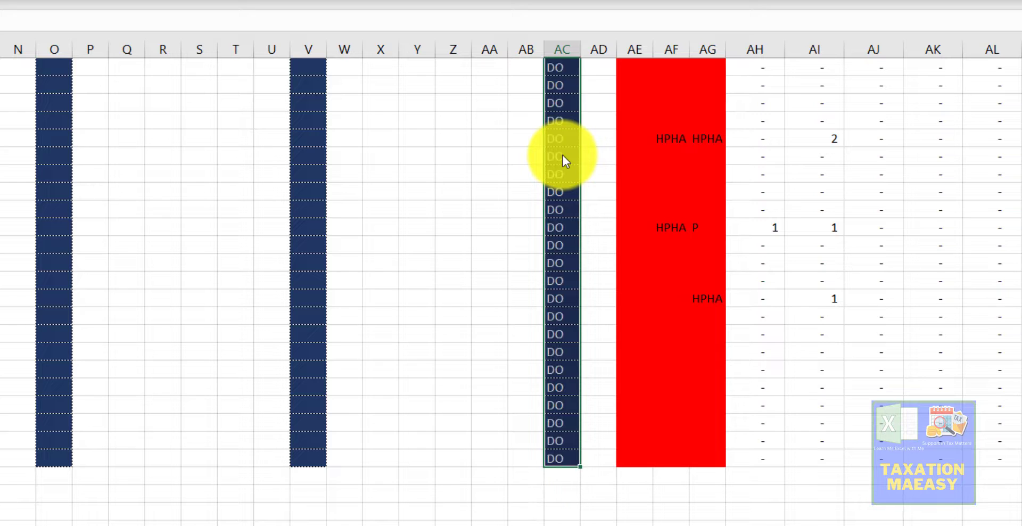
# - Enter DO in V3 for Sunday the 20th and copy it down column V for the remaining employee rows
pyautogui.press('Left')
pyautogui.press('Left')
pyautogui.press('Left')
pyautogui.press('Left')
pyautogui.press('Left')
pyautogui.press('Left')
pyautogui.press('Left')
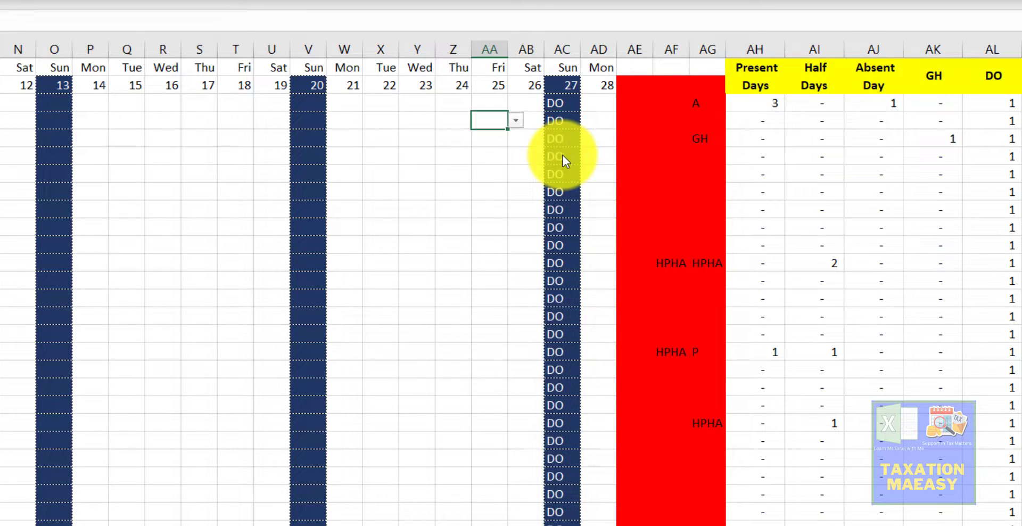
pyautogui.press('Up')
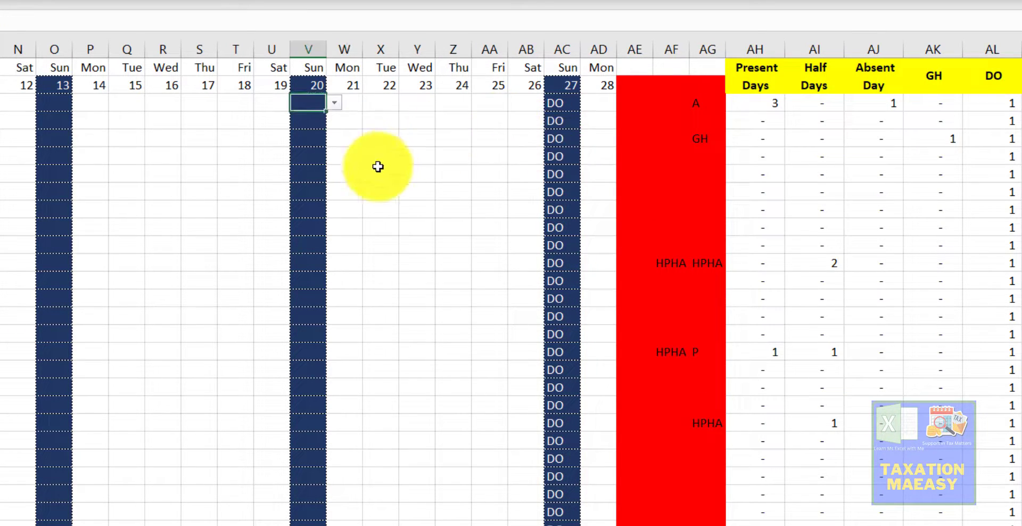
pyautogui.click(336, 106)
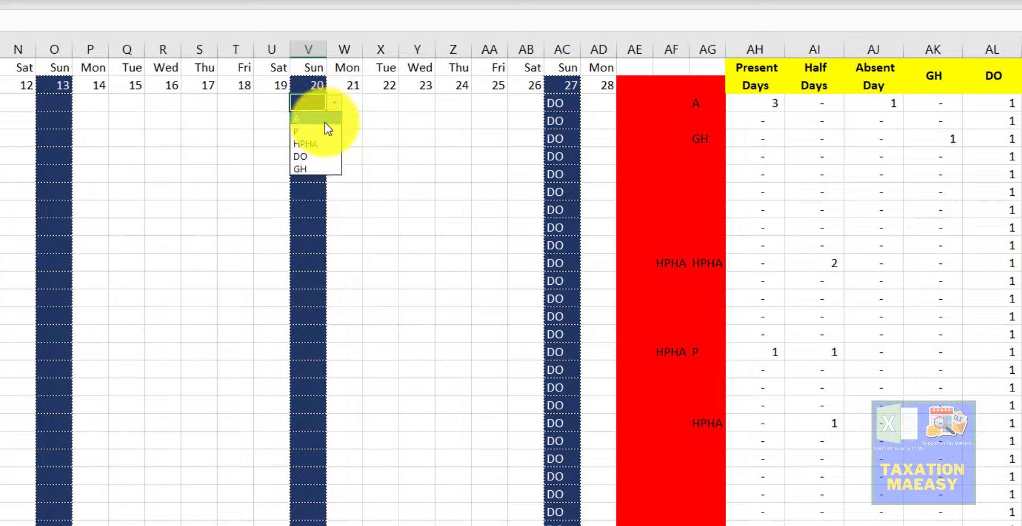
pyautogui.click(302, 158)
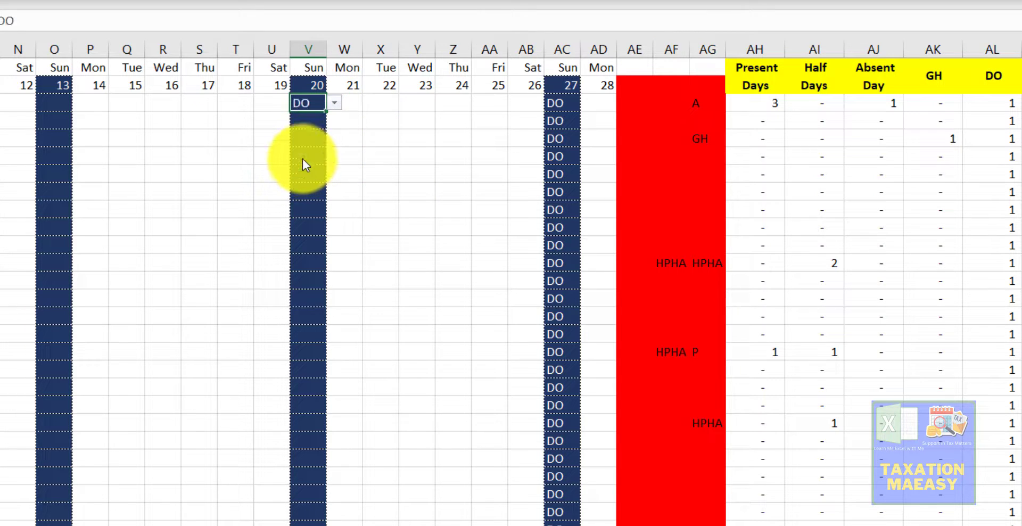
pyautogui.hotkey('ctrl', 'c')
pyautogui.press('Down')
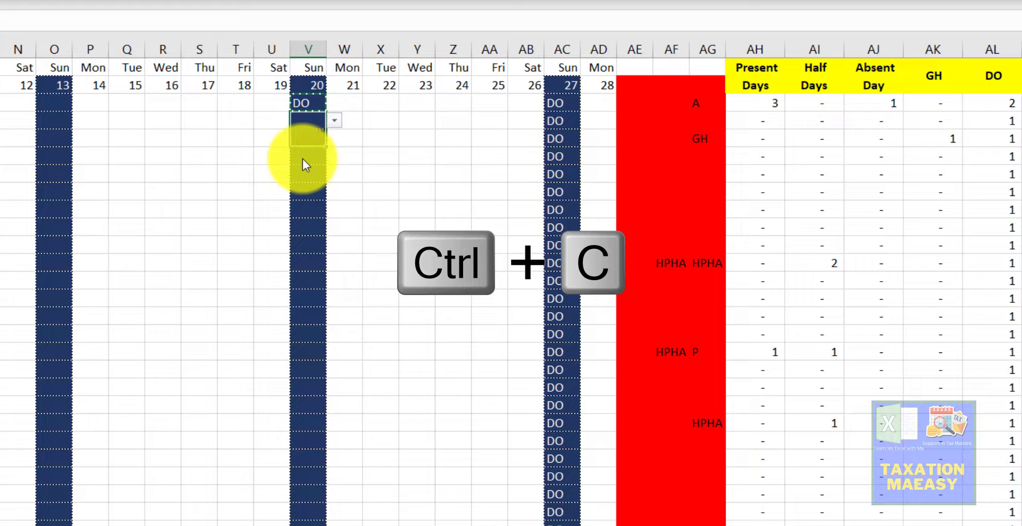
pyautogui.hotkey('shift', 'Down')
pyautogui.hotkey('shift', 'Down')
pyautogui.hotkey('shift', 'Down')
pyautogui.hotkey('shift', 'Down')
pyautogui.hotkey('shift', 'Down')
pyautogui.hotkey('shift', 'Down')
pyautogui.hotkey('shift', 'Down')
pyautogui.hotkey('shift', 'Down')
pyautogui.hotkey('shift', 'Down')
pyautogui.hotkey('shift', 'Down')
pyautogui.hotkey('shift', 'Down')
pyautogui.hotkey('shift', 'Down')
pyautogui.hotkey('shift', 'Down')
pyautogui.hotkey('shift', 'Down')
pyautogui.hotkey('shift', 'Down')
pyautogui.hotkey('shift', 'Down')
pyautogui.hotkey('shift', 'Down')
pyautogui.hotkey('shift', 'Down')
pyautogui.hotkey('shift', 'Down')
pyautogui.hotkey('shift', 'Down')
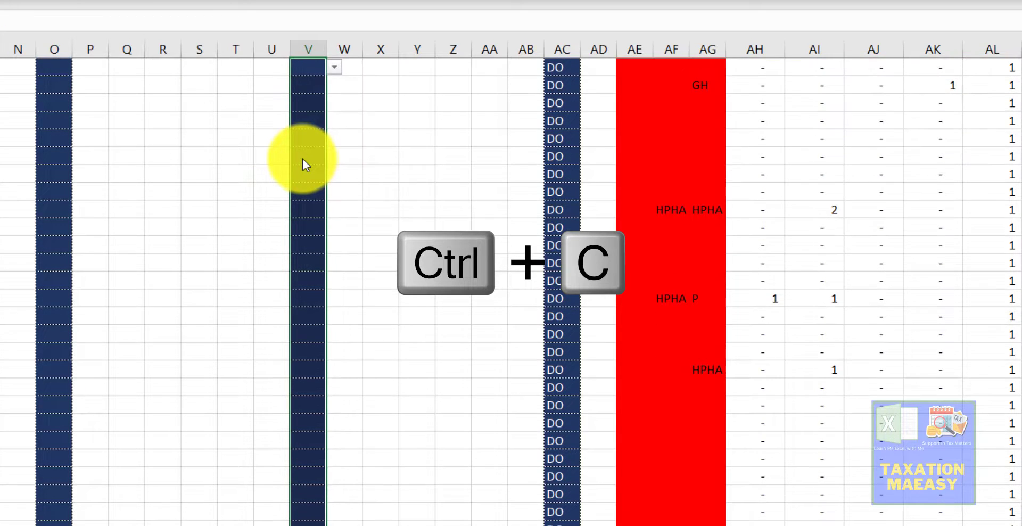
pyautogui.hotkey('ctrl', 'v')
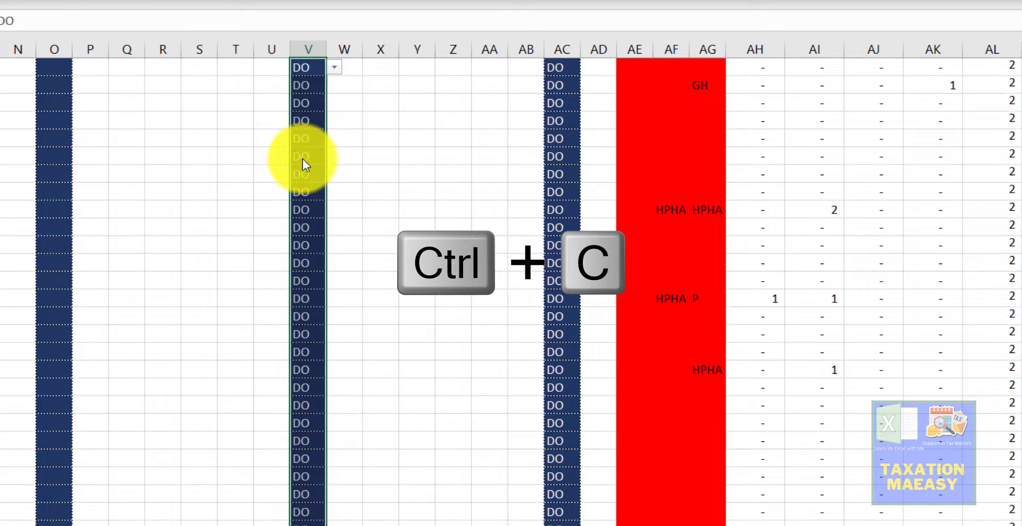
# - Review the attendance sheet's DO entries and the legend in AN1:AO5 explaining the attendance codes
pyautogui.hotkey('ctrl', 'Up')
pyautogui.press('Up')
pyautogui.press('Down')
pyautogui.press('Down')
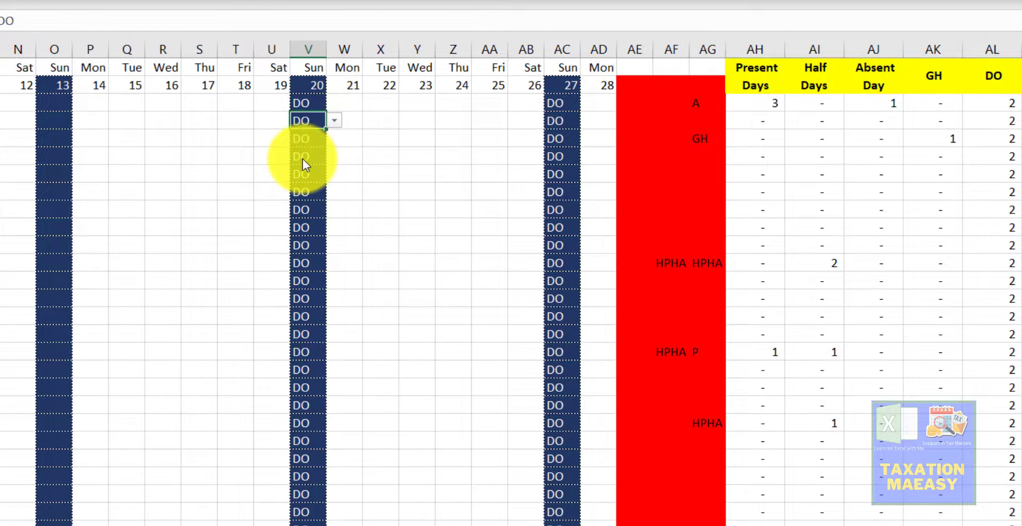
pyautogui.press('Right')
pyautogui.press('Right')
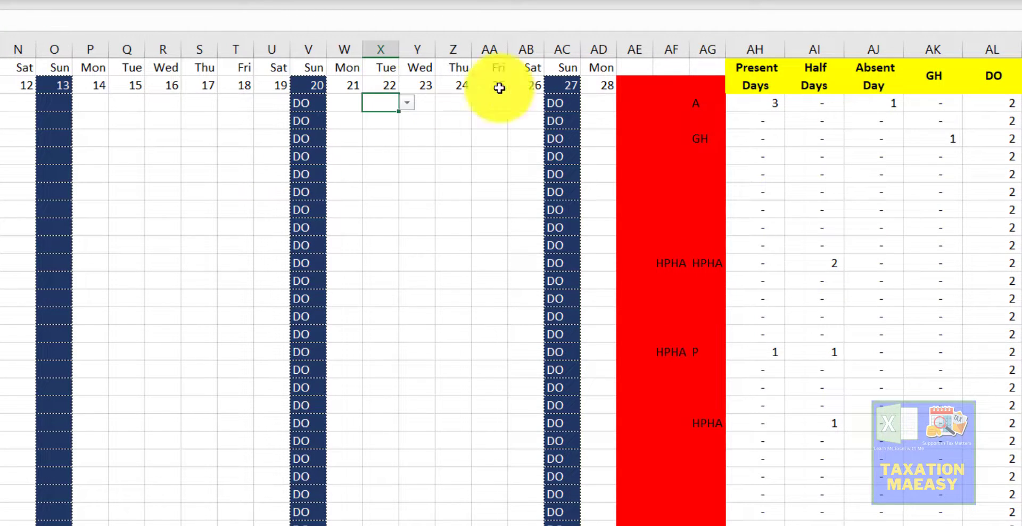
pyautogui.hotkey('ctrl', 'Left')
pyautogui.hotkey('ctrl', 'Left')
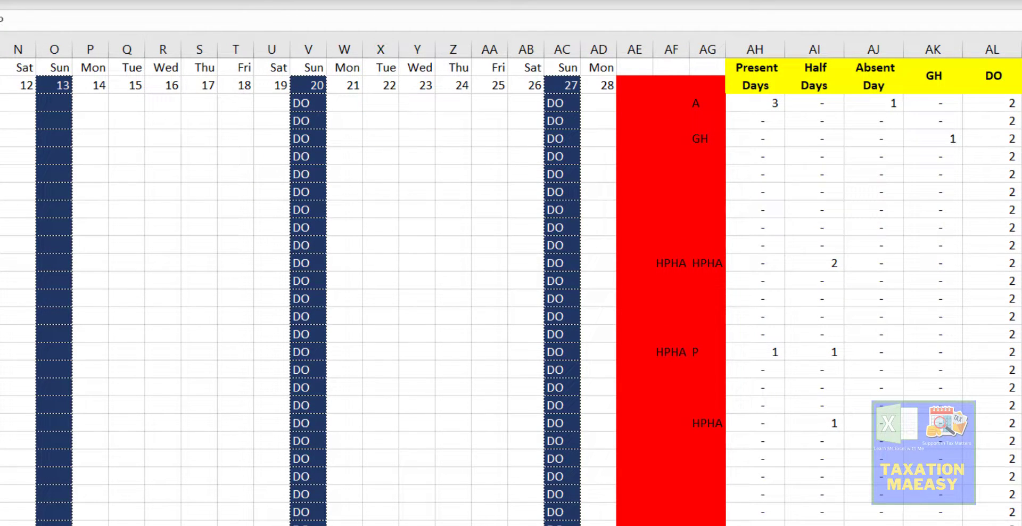
pyautogui.press('Right')
pyautogui.press('Right')
pyautogui.press('Right')
pyautogui.press('Left')
pyautogui.press('Left')
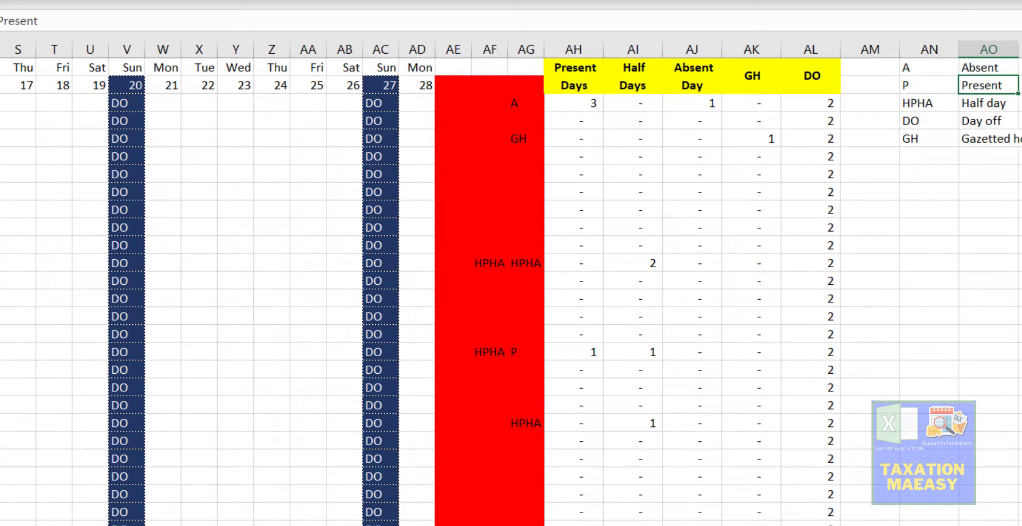
pyautogui.press('Left')
pyautogui.press('Up')
pyautogui.press('Left')
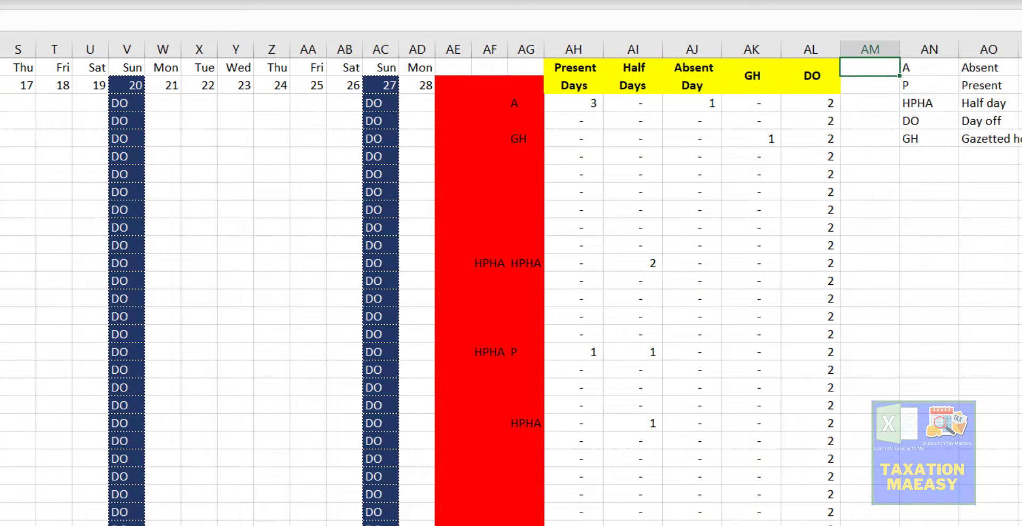
pyautogui.press('Right')
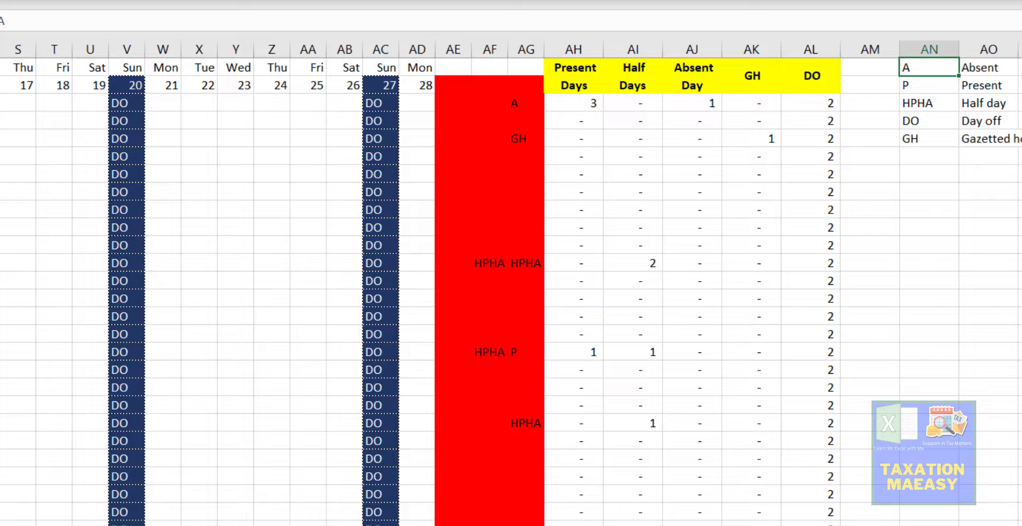
pyautogui.press('Down')
pyautogui.press('Right')
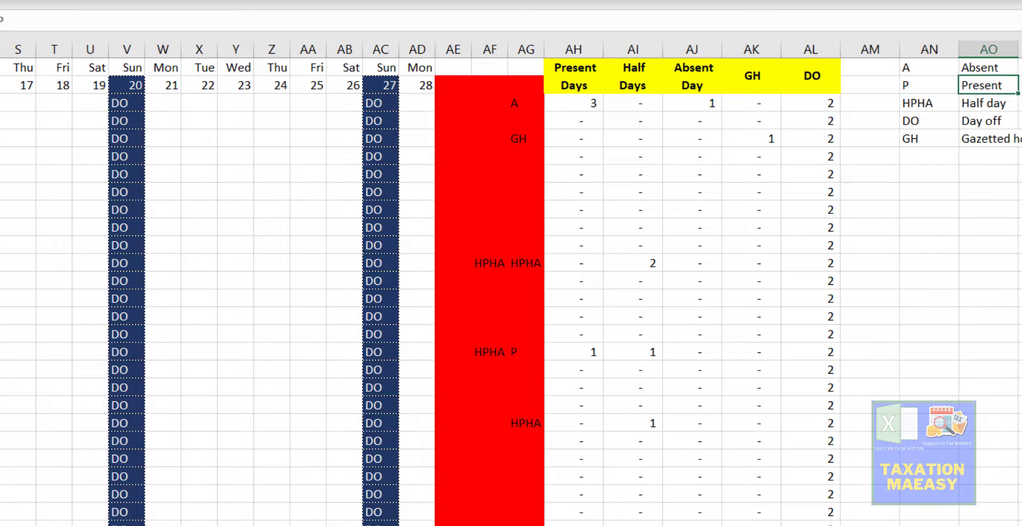
pyautogui.press('Down')
pyautogui.press('Left')
pyautogui.press('Down')
pyautogui.press('Down')
pyautogui.press('Down')
pyautogui.press('Left')
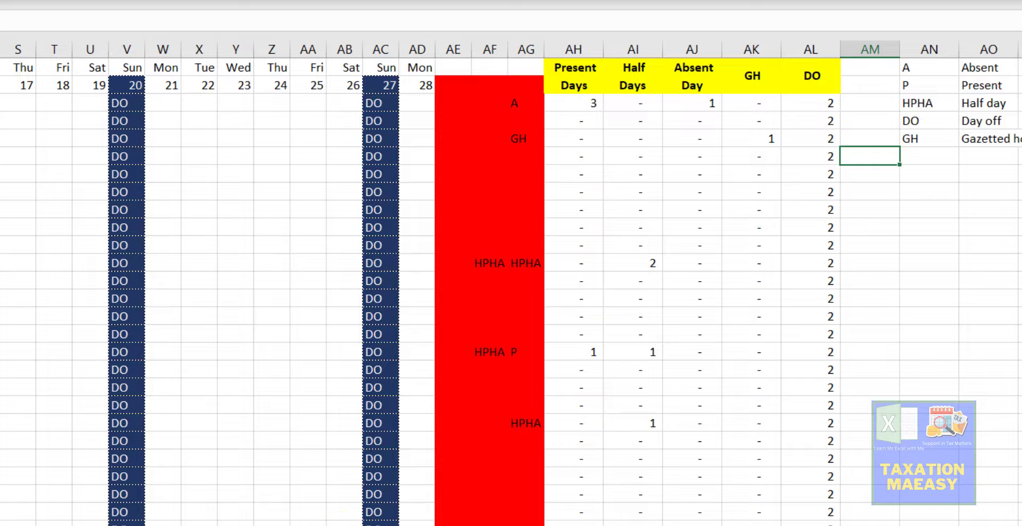
# - Switch to the Main Payroll Sheet and select D2, the Present Days cell for Employee A
pyautogui.click(133, 524)
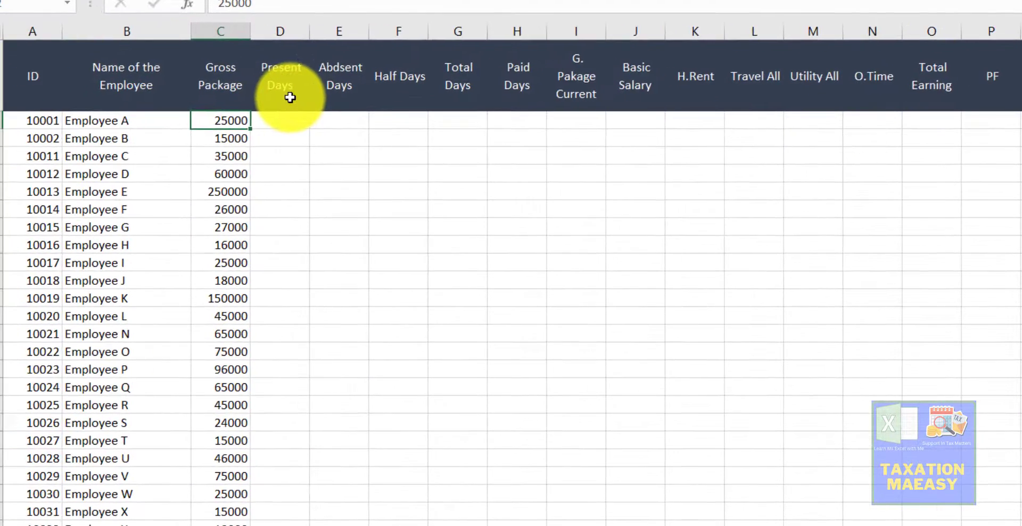
pyautogui.click(69, 115)
pyautogui.press('Down')
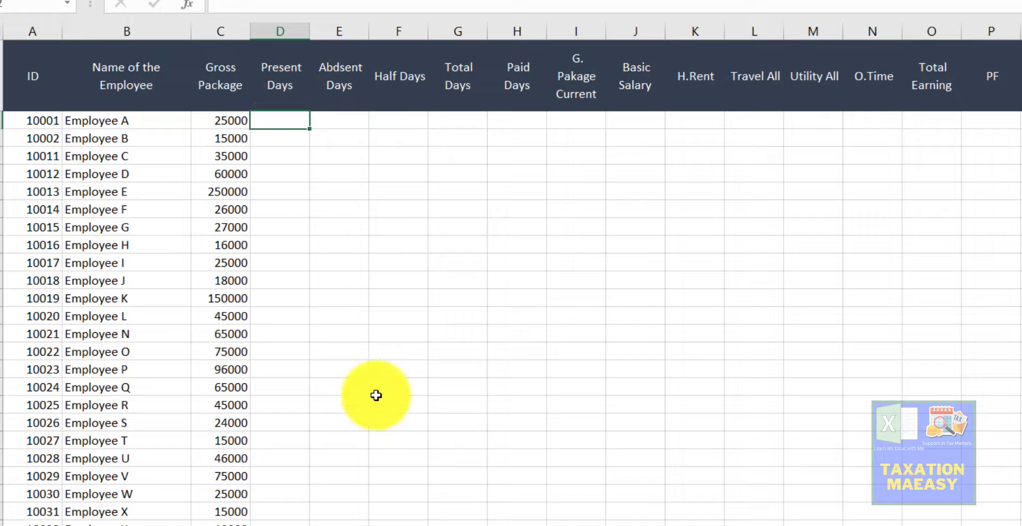
pyautogui.hotkey('ctrl', 'pageup')
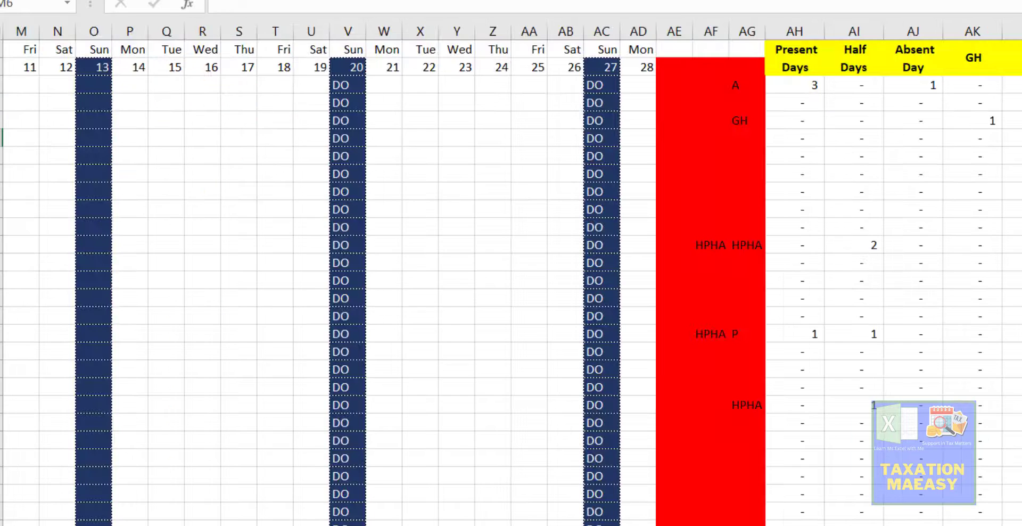
pyautogui.click(206, 515)
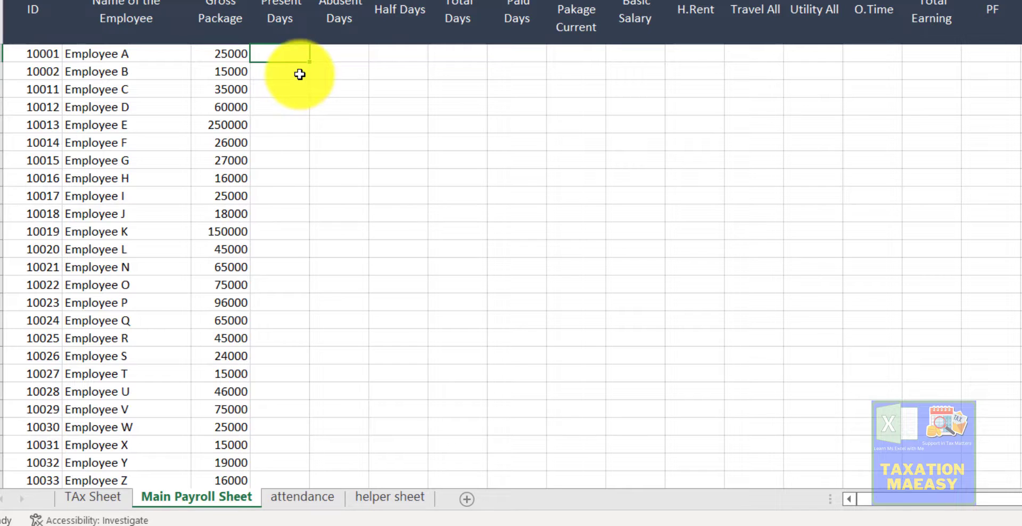
pyautogui.click(107, 60)
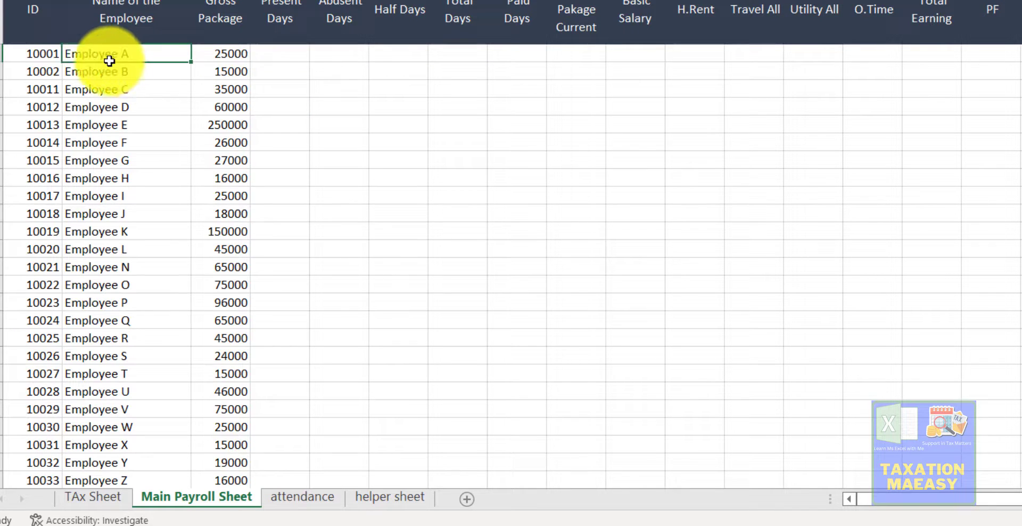
pyautogui.click(277, 57)
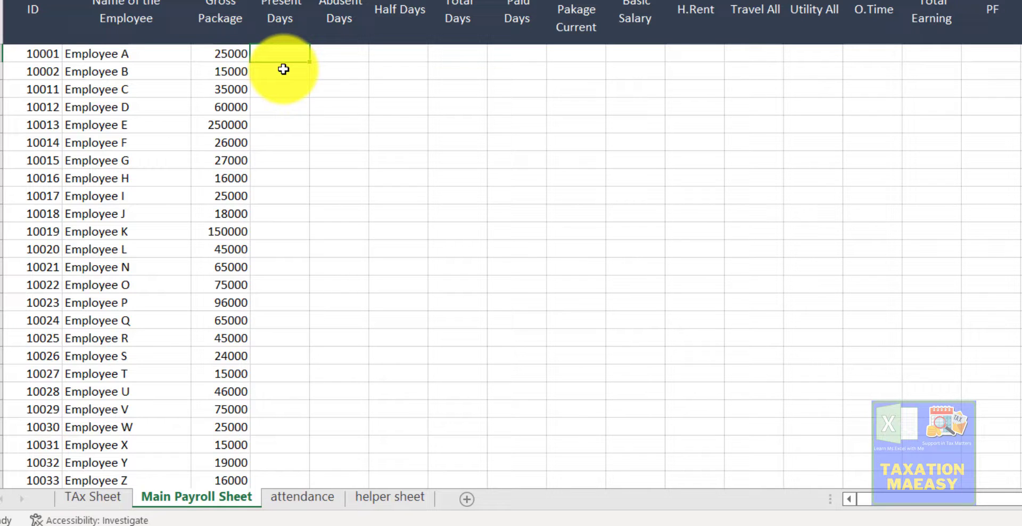
# - Begin a VLOOKUP formula in D2 with the employee ID in A2 as the lookup value
pyautogui.write('=')
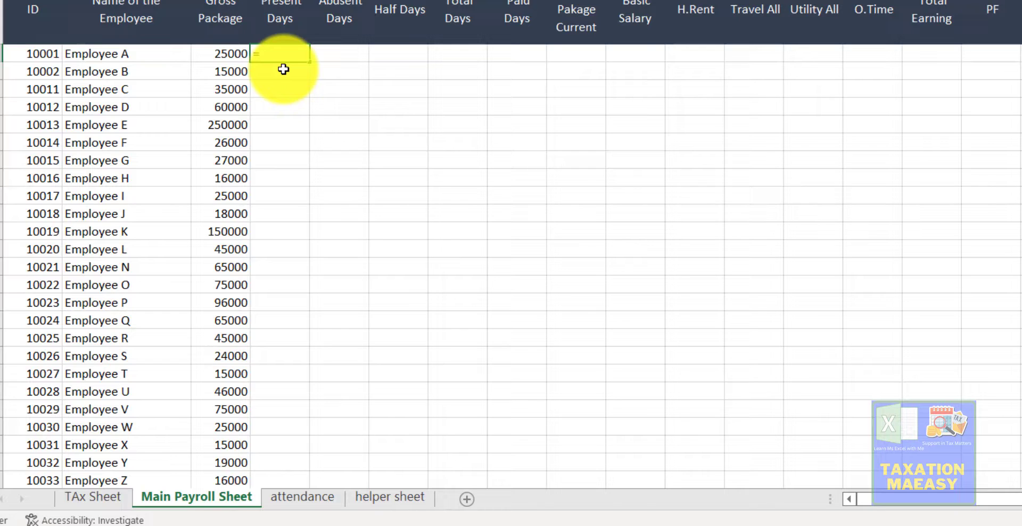
pyautogui.write('vlo')
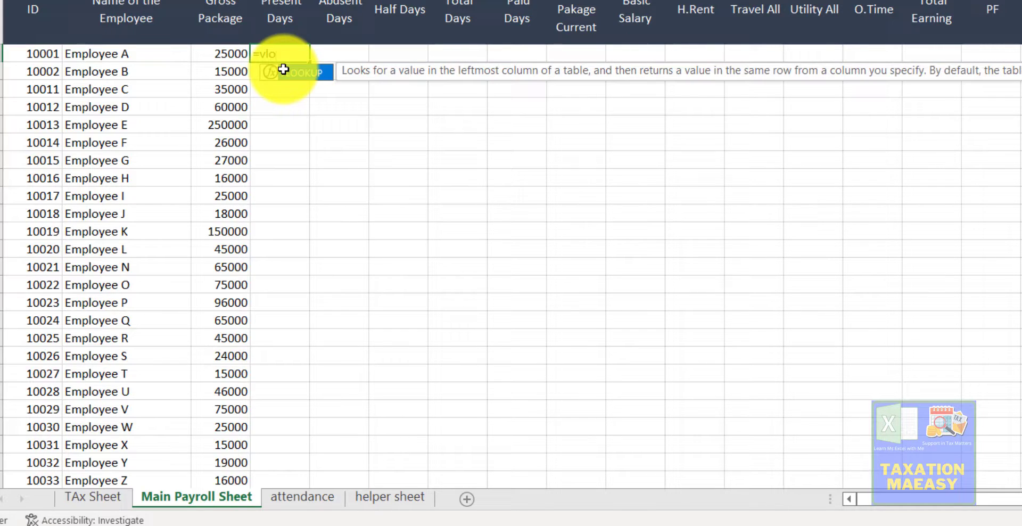
pyautogui.doubleClick(283, 69)
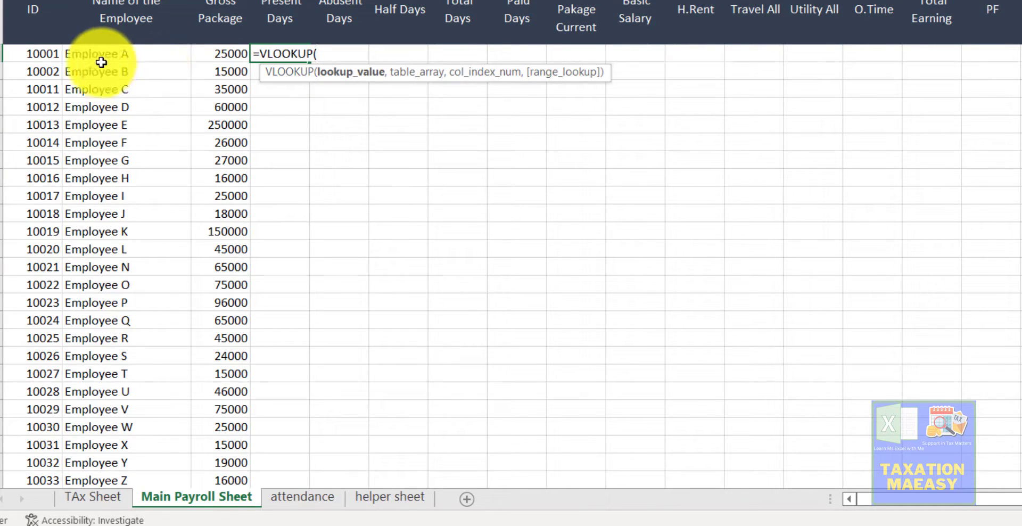
pyautogui.click(52, 58)
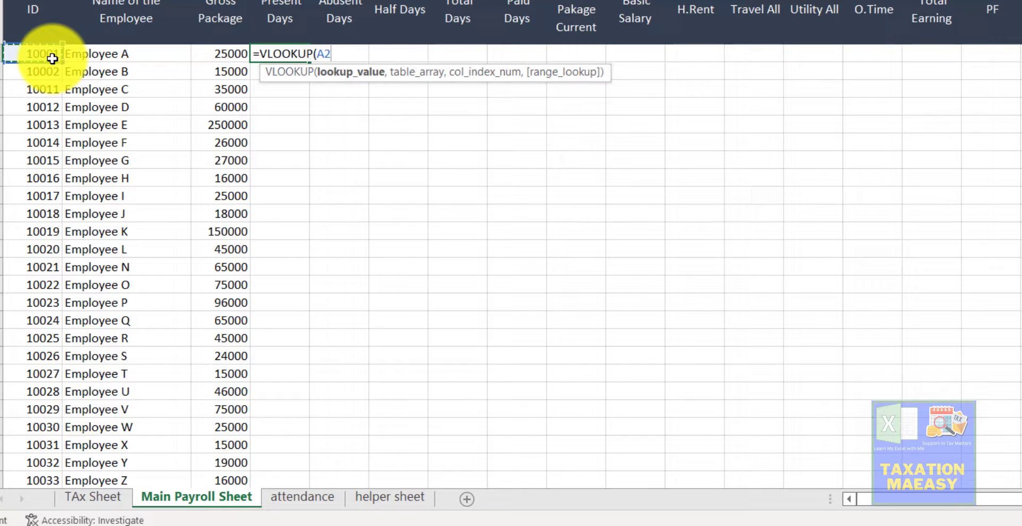
pyautogui.write(',')
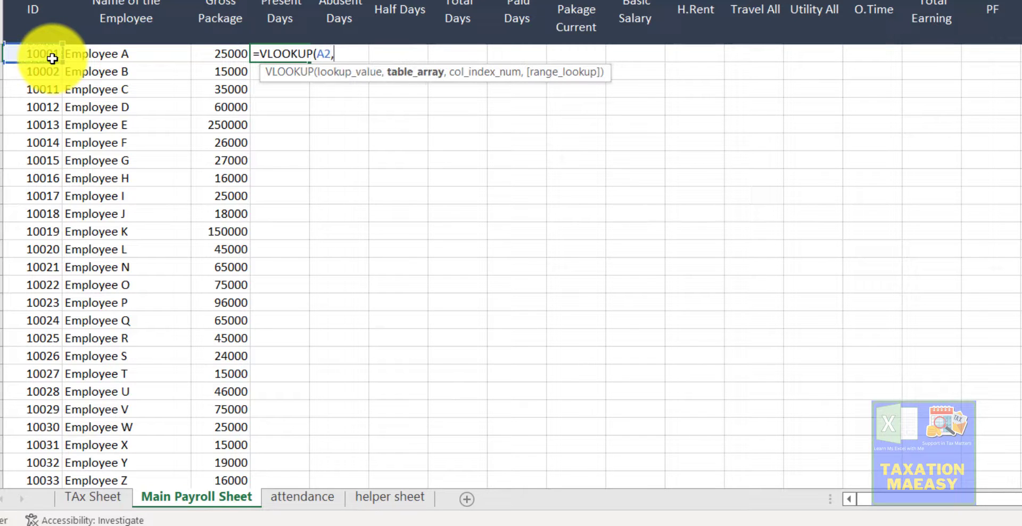
# - Begin the VLOOKUP's table array in row 3 of the attendance sheet, under the Emp ID header
pyautogui.click(303, 496)
pyautogui.click(66, 33)
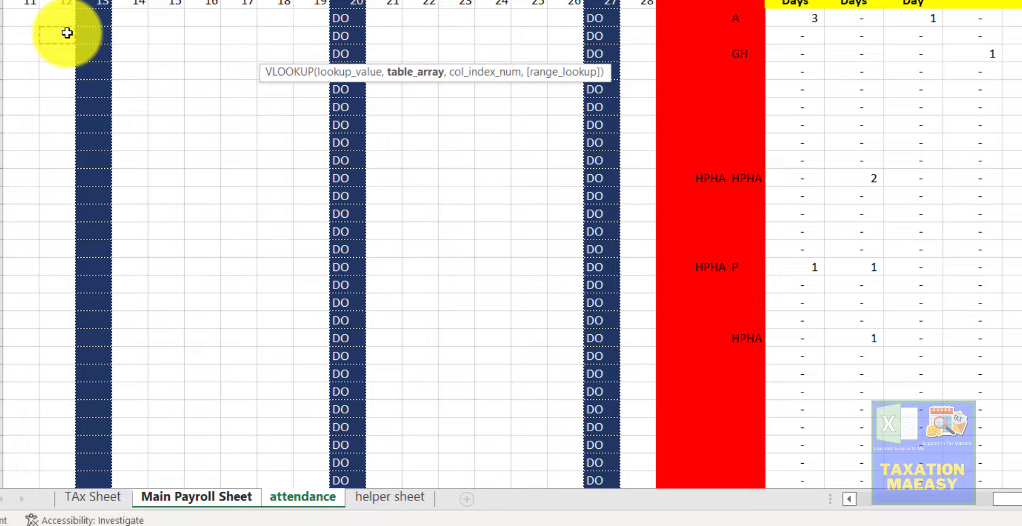
pyautogui.hotkey('ctrl', 'Up')
pyautogui.hotkey('ctrl', 'Left')
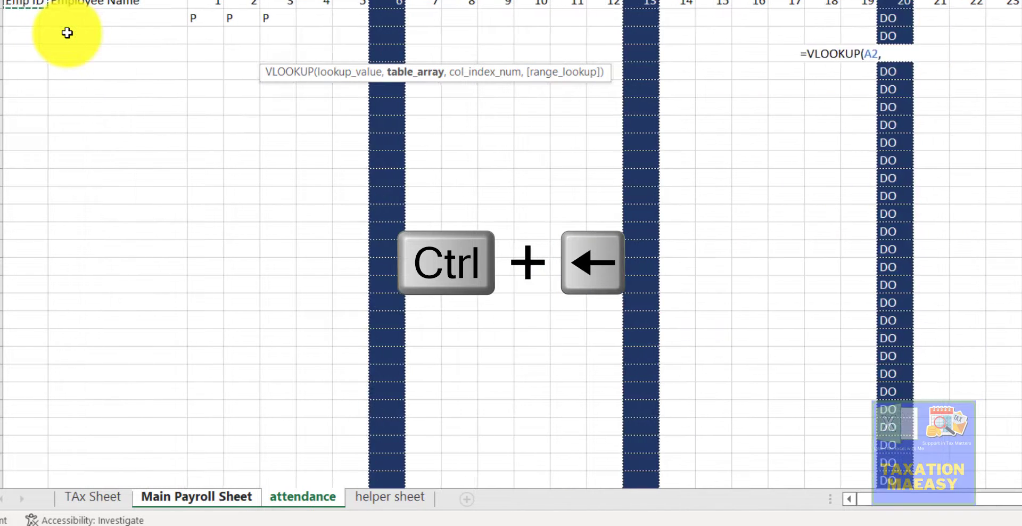
pyautogui.press('Down')
pyautogui.press('Right')
pyautogui.press('Left')
pyautogui.press('Right')
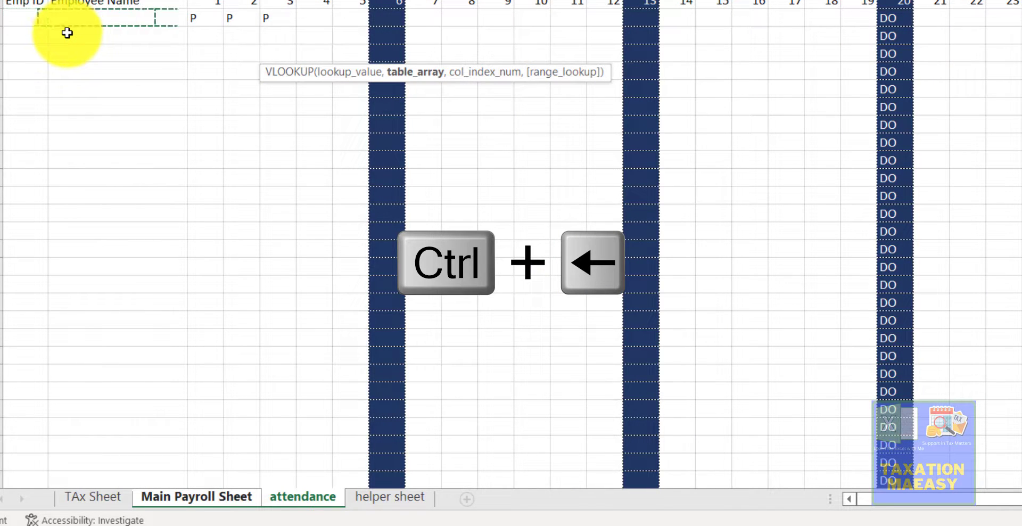
pyautogui.hotkey('shift', 'Right')
pyautogui.hotkey('shift', 'Right')
pyautogui.hotkey('shift', 'Right')
pyautogui.hotkey('shift', 'Right')
pyautogui.hotkey('shift', 'Right')
pyautogui.hotkey('shift', 'Right')
pyautogui.hotkey('shift', 'Right')
pyautogui.hotkey('shift', 'Right')
pyautogui.hotkey('shift', 'Right')
pyautogui.hotkey('shift', 'Right')
pyautogui.hotkey('shift', 'Right')
pyautogui.hotkey('shift', 'Right')
pyautogui.hotkey('shift', 'Right')
pyautogui.hotkey('shift', 'Right')
pyautogui.hotkey('shift', 'Right')
pyautogui.hotkey('shift', 'Right')
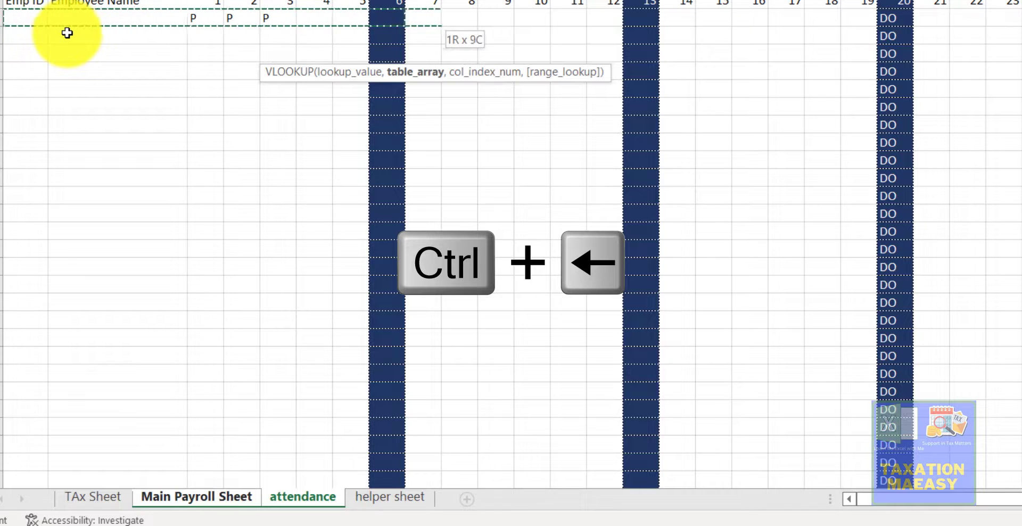
pyautogui.hotkey('shift', 'Right')
pyautogui.hotkey('shift', 'Right')
pyautogui.hotkey('shift', 'Right')
pyautogui.hotkey('shift', 'Right')
pyautogui.hotkey('shift', 'Right')
pyautogui.hotkey('shift', 'Right')
pyautogui.hotkey('shift', 'Right')
pyautogui.hotkey('shift', 'Right')
pyautogui.hotkey('shift', 'Right')
pyautogui.hotkey('shift', 'Right')
pyautogui.hotkey('shift', 'Right')
pyautogui.hotkey('shift', 'Right')
pyautogui.hotkey('shift', 'Right')
pyautogui.hotkey('shift', 'Right')
pyautogui.hotkey('shift', 'Right')
pyautogui.hotkey('shift', 'Right')
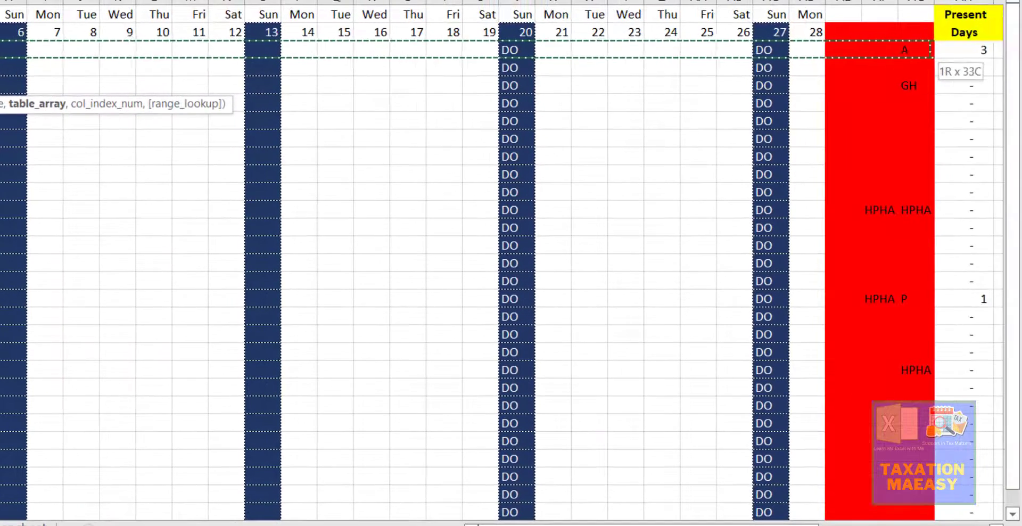
pyautogui.hotkey('shift', 'Right')
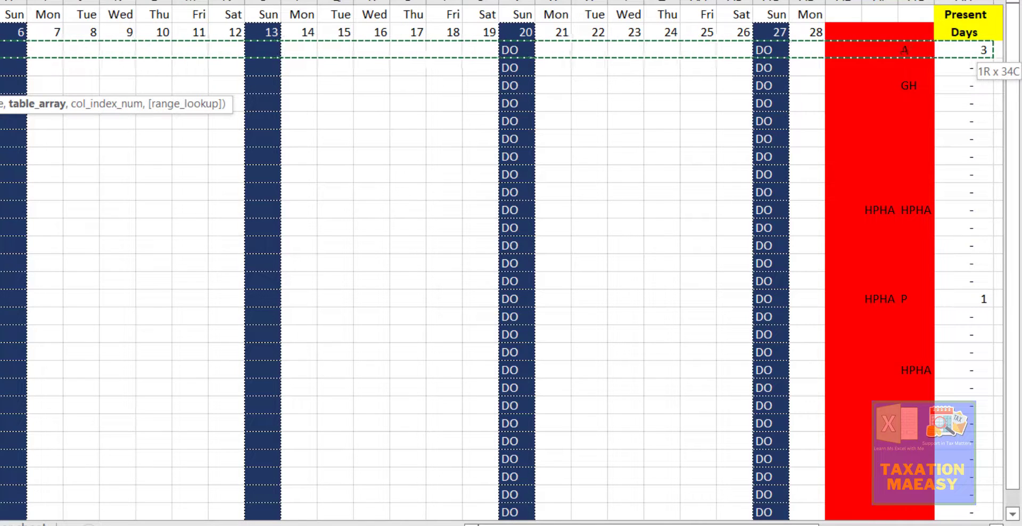
pyautogui.hotkey('shift', 'Down')
pyautogui.hotkey('ctrl', 'shift', 'Down')
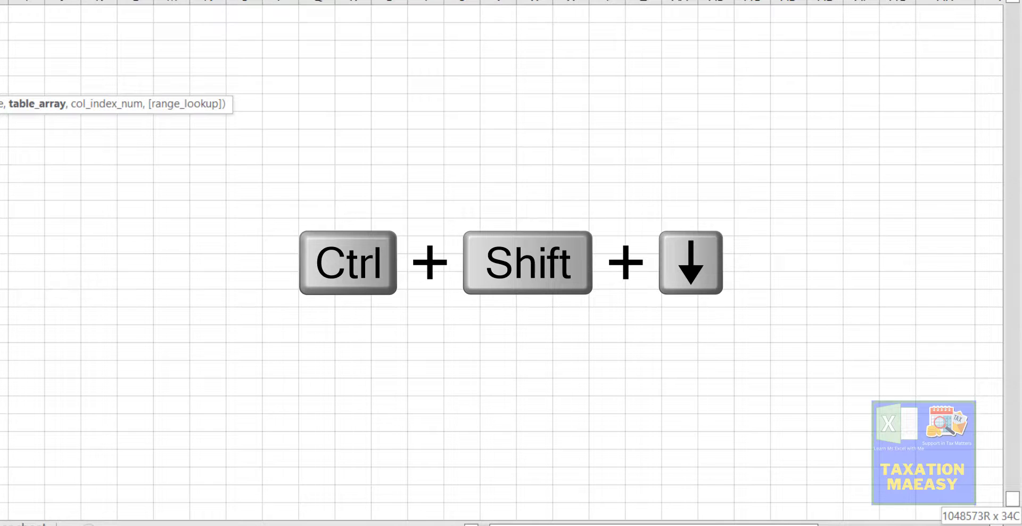
pyautogui.press('F4')
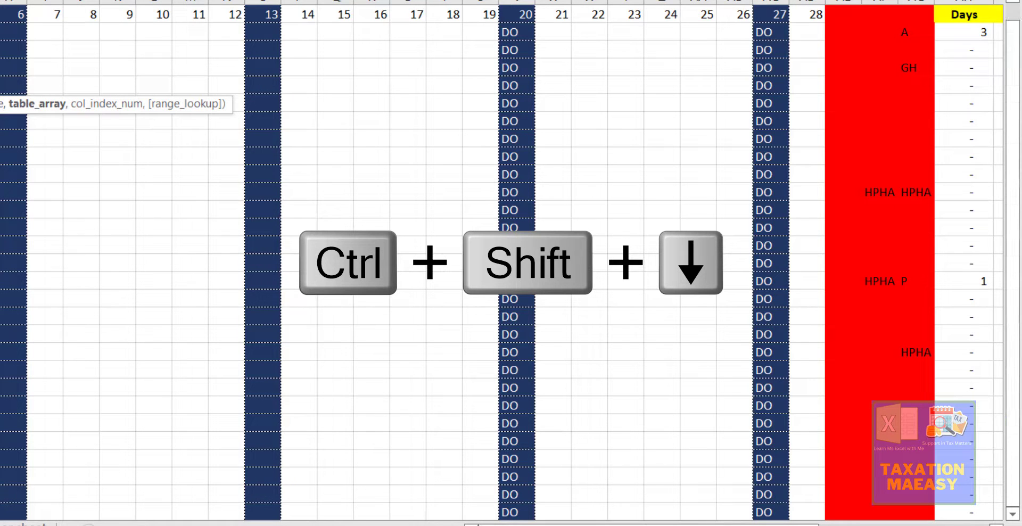
# - Set the VLOOKUP's table array to A3:AH33 on the attendance sheet, spanning Emp ID through Present Days
pyautogui.hotkey('shift', 'Right')
pyautogui.hotkey('shift', 'Right')
pyautogui.hotkey('shift', 'Right')
pyautogui.hotkey('shift', 'Right')
pyautogui.hotkey('shift', 'Right')
pyautogui.hotkey('shift', 'Right')
pyautogui.hotkey('shift', 'Right')
pyautogui.hotkey('shift', 'Right')
pyautogui.hotkey('shift', 'Right')
pyautogui.hotkey('shift', 'Right')
pyautogui.hotkey('shift', 'Right')
pyautogui.hotkey('shift', 'Right')
pyautogui.hotkey('shift', 'Right')
pyautogui.hotkey('shift', 'Right')
pyautogui.hotkey('shift', 'Right')
pyautogui.hotkey('shift', 'Right')
pyautogui.hotkey('shift', 'Right')
pyautogui.hotkey('shift', 'Right')
pyautogui.hotkey('shift', 'Right')
pyautogui.hotkey('shift', 'Right')
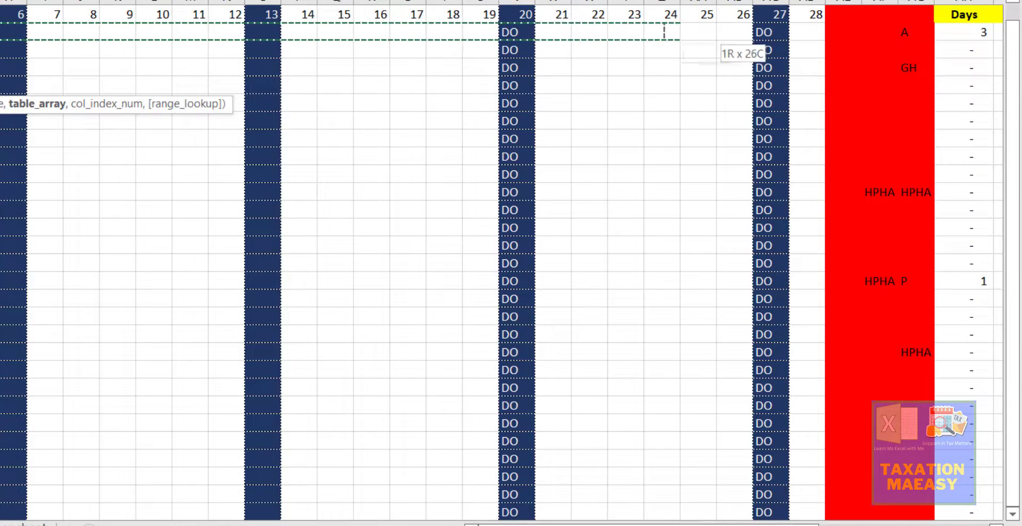
pyautogui.hotkey('shift', 'Left')
pyautogui.hotkey('shift', 'Left')
pyautogui.hotkey('shift', 'Left')
pyautogui.hotkey('shift', 'Left')
pyautogui.hotkey('shift', 'Left')
pyautogui.hotkey('shift', 'Left')
pyautogui.hotkey('shift', 'Left')
pyautogui.hotkey('shift', 'Left')
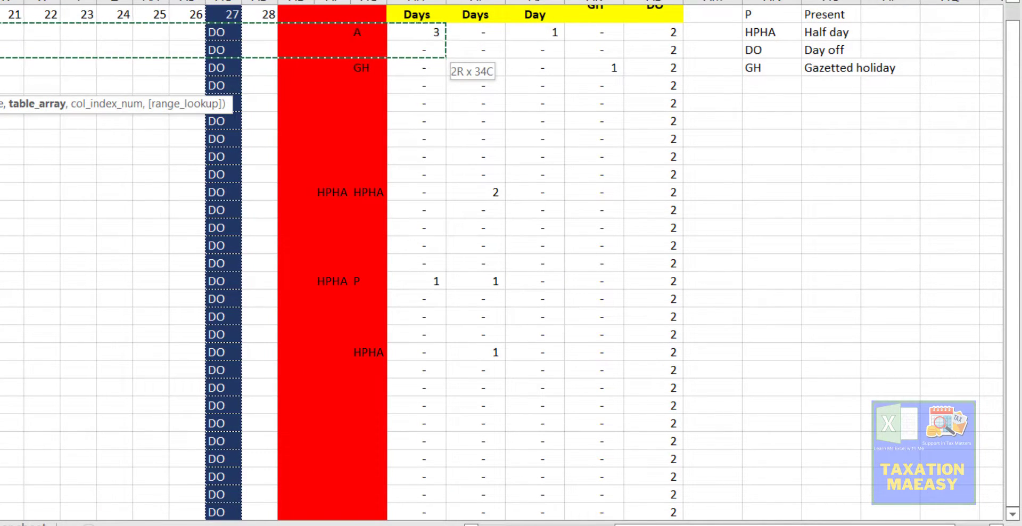
pyautogui.hotkey('ctrl', 'shift', 'Down')
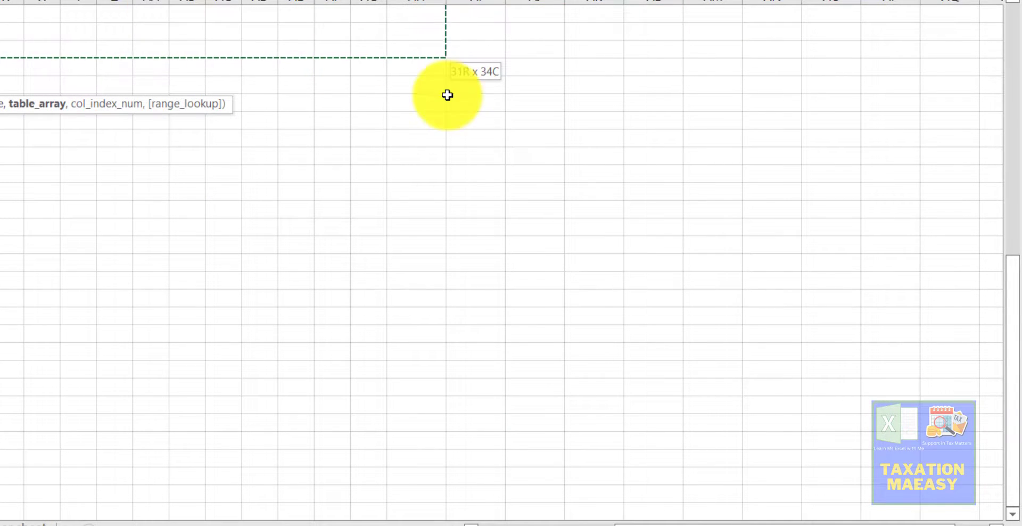
# - Complete the VLOOKUP in D2 with column index 34 and range lookup 0
pyautogui.write(',')
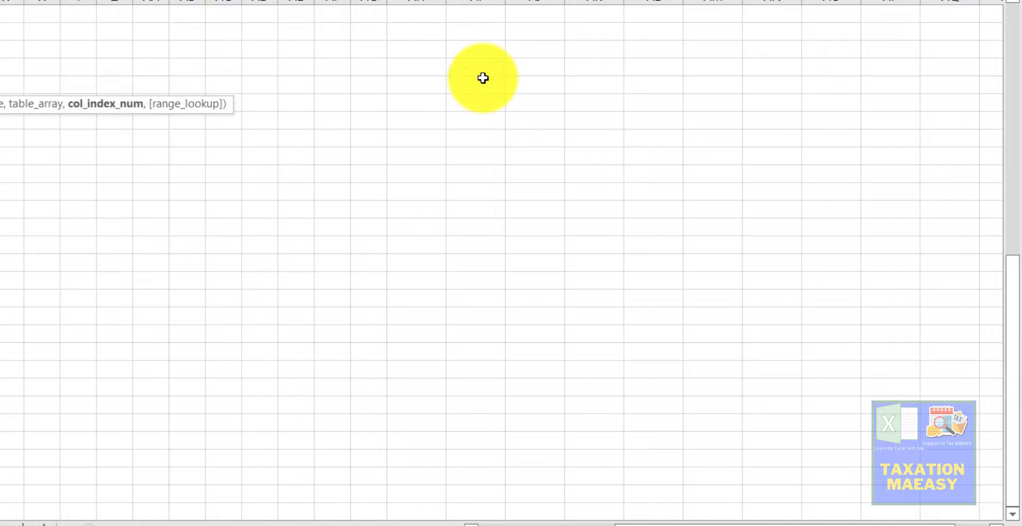
pyautogui.write('34')
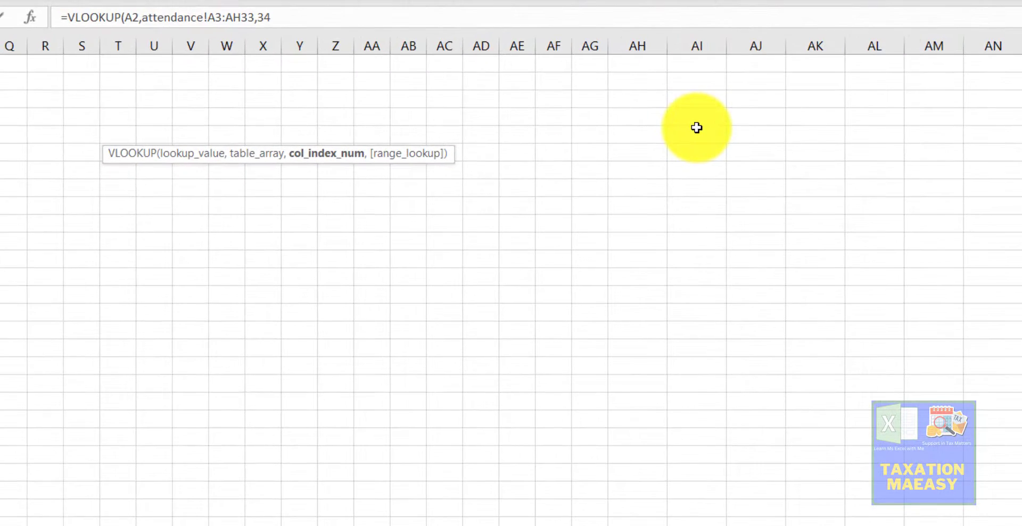
pyautogui.write(',0')
pyautogui.press('Return')
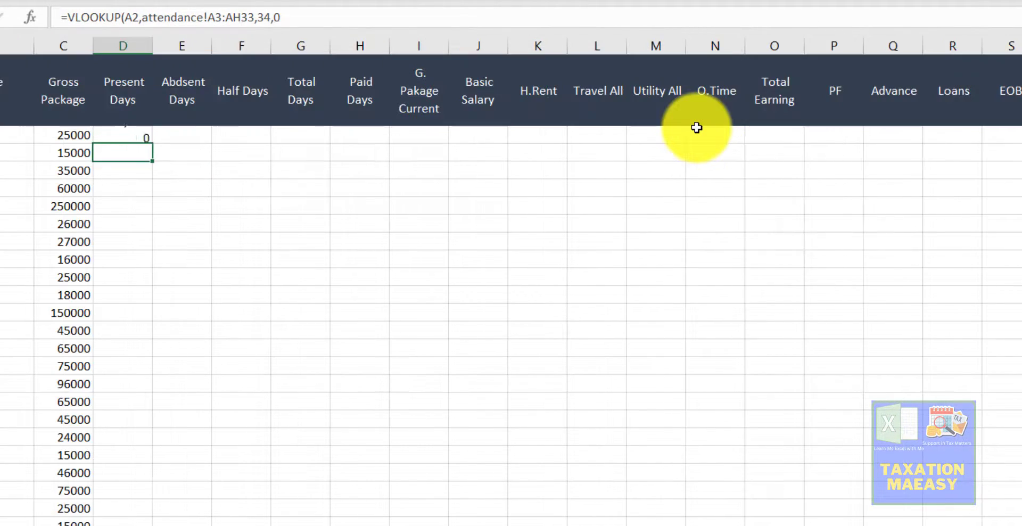
# - Copy all employee IDs and names in columns A and B of the Main Payroll Sheet, starting from row 2
pyautogui.press('Up')
pyautogui.press('Left')
pyautogui.press('Left')
pyautogui.press('Left')
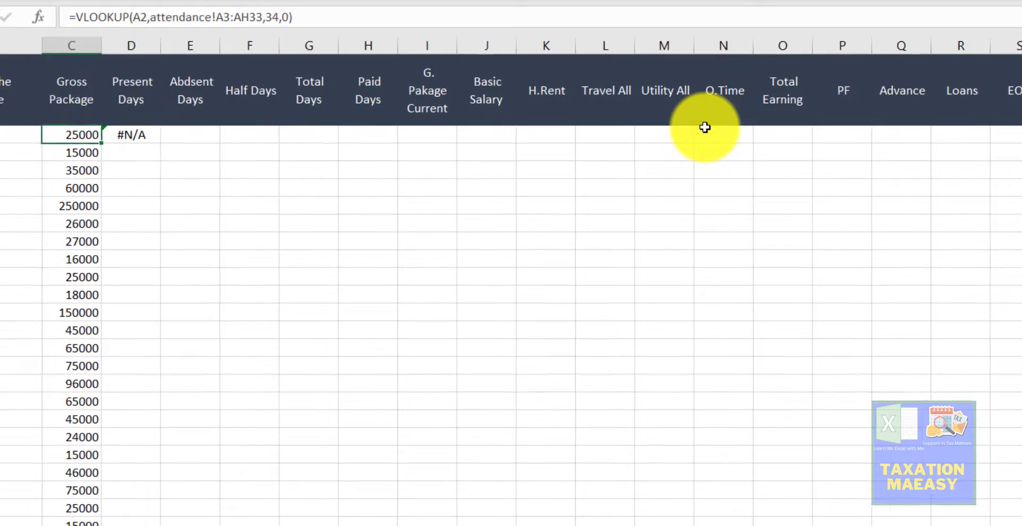
pyautogui.hotkey('shift', 'Right')
pyautogui.hotkey('ctrl', 'shift', 'Down')
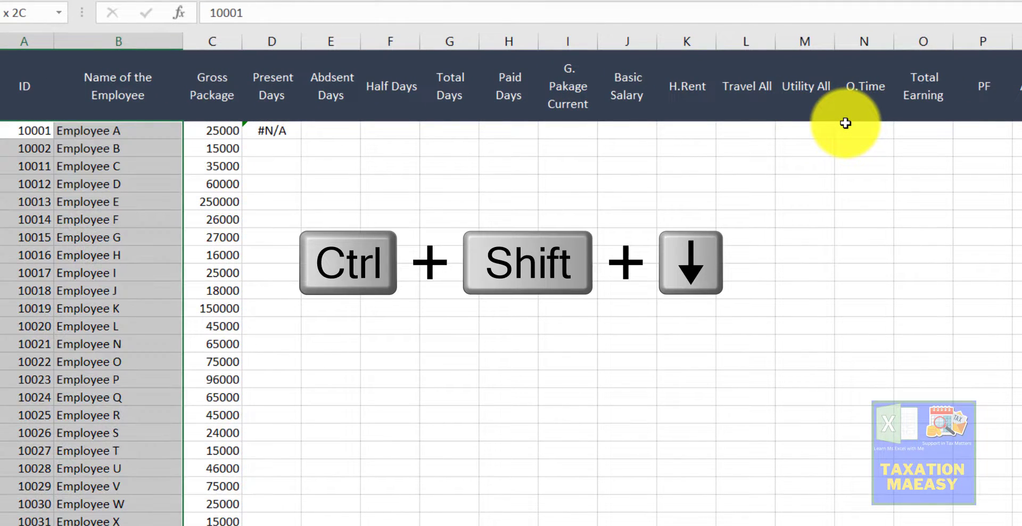
pyautogui.hotkey('ctrl', 'c')
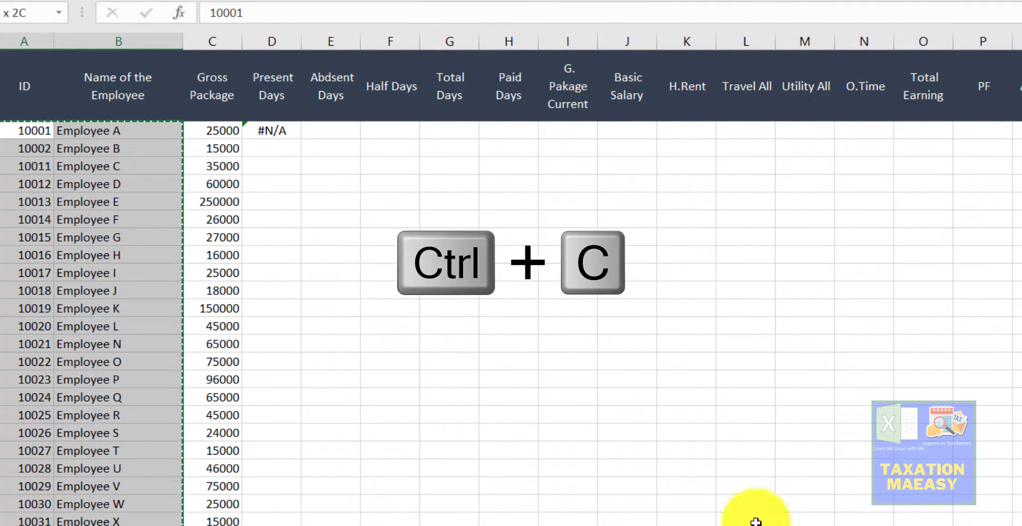
# - Switch to the attendance sheet and select A3, the first empty Emp ID cell
pyautogui.click(319, 524)
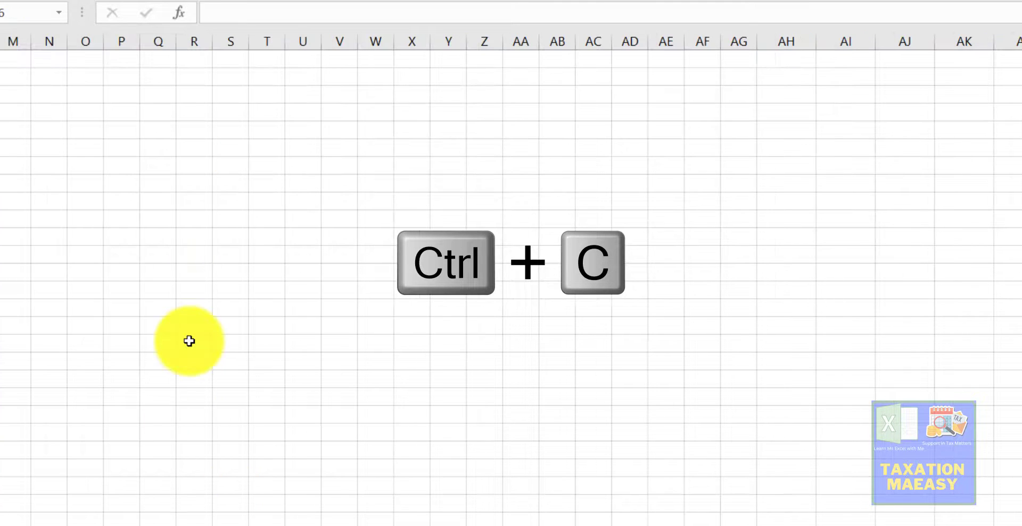
pyautogui.click(63, 241)
pyautogui.hotkey('ctrl', 'Up')
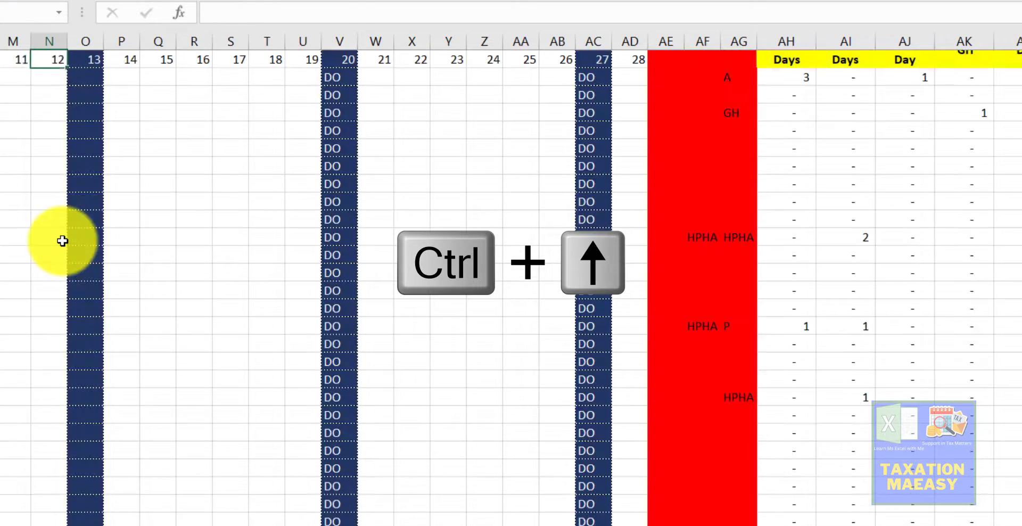
pyautogui.press('Left')
pyautogui.press('Left')
pyautogui.press('Left')
pyautogui.hotkey('ctrl', 'Left')
pyautogui.hotkey('ctrl', 'Left')
pyautogui.hotkey('ctrl', 'Left')
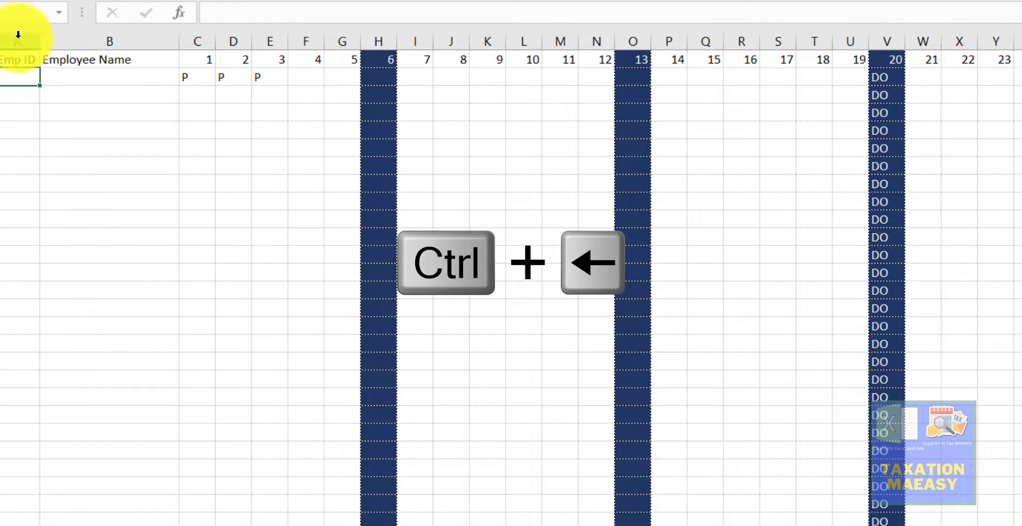
# - Recopy the selected employee IDs and names from the Main Payroll Sheet and paste them into the attendance sheet at A3
pyautogui.hotkey('ctrl', 'c')
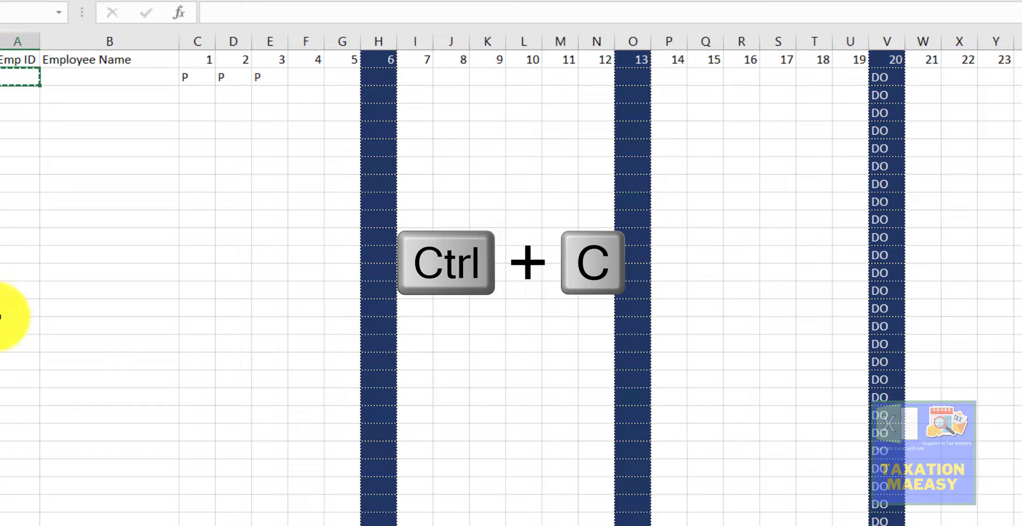
pyautogui.hotkey('ctrl', 'pageup')
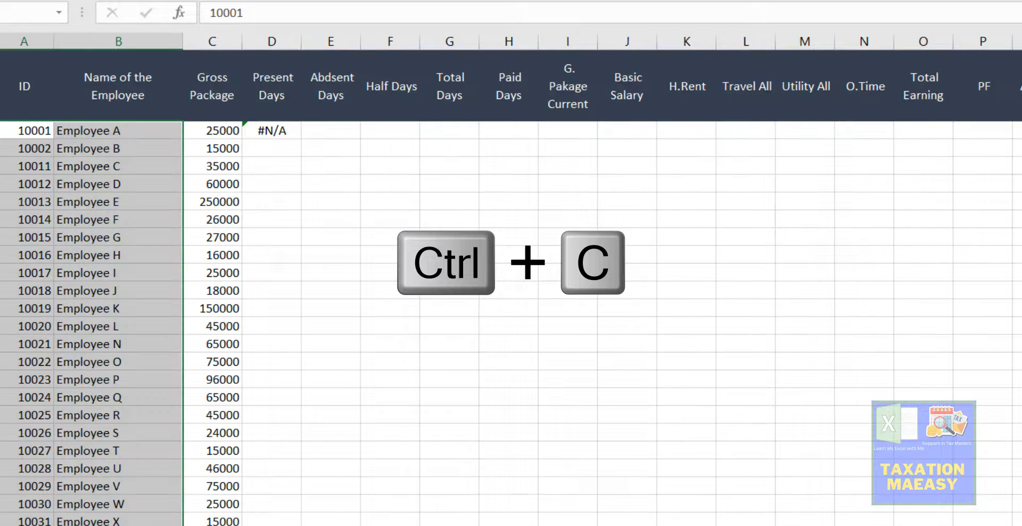
pyautogui.hotkey('ctrl', 'c')
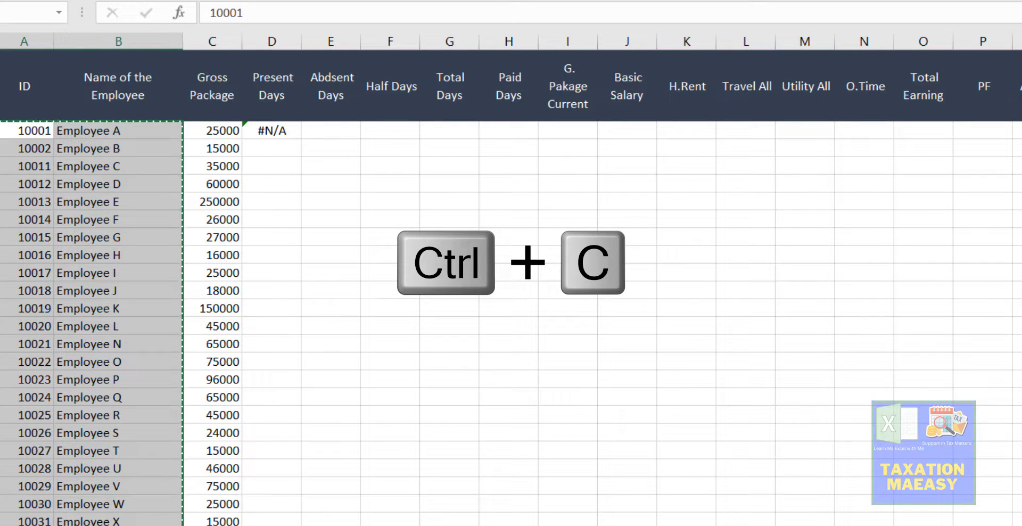
pyautogui.hotkey('ctrl', 'pagedown')
pyautogui.hotkey('ctrl', 'v')
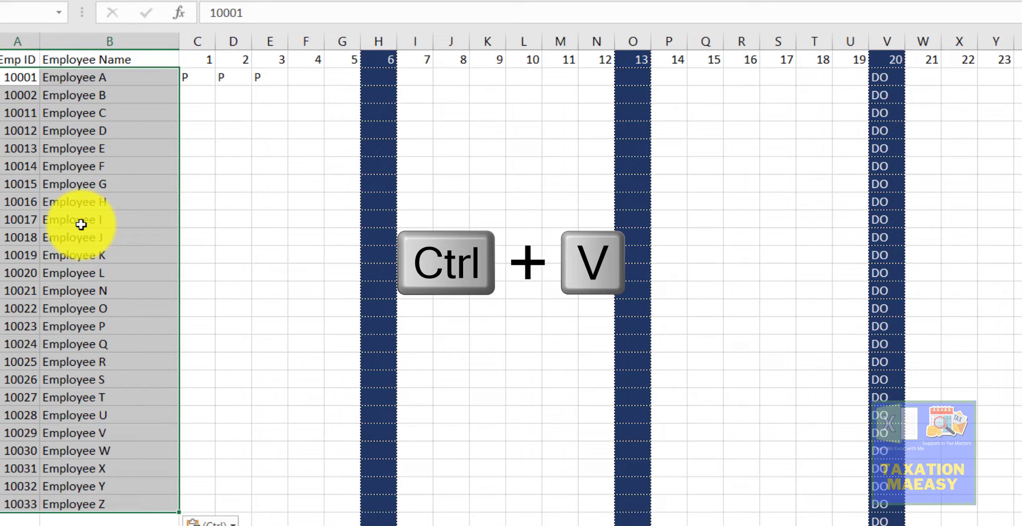
pyautogui.press('Right')
pyautogui.press('Right')
pyautogui.press('Right')
pyautogui.press('Right')
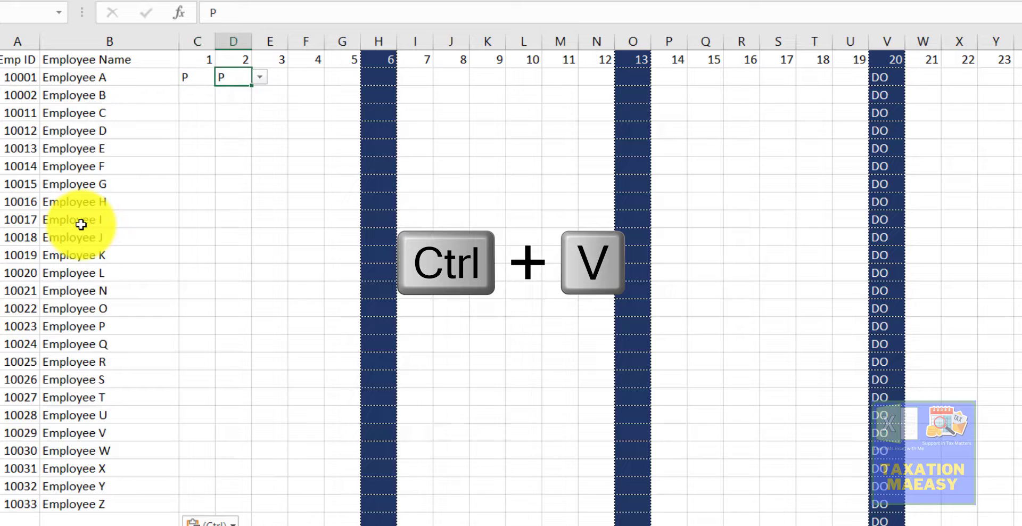
pyautogui.press('Down')
pyautogui.press('Down')
pyautogui.press('Down')
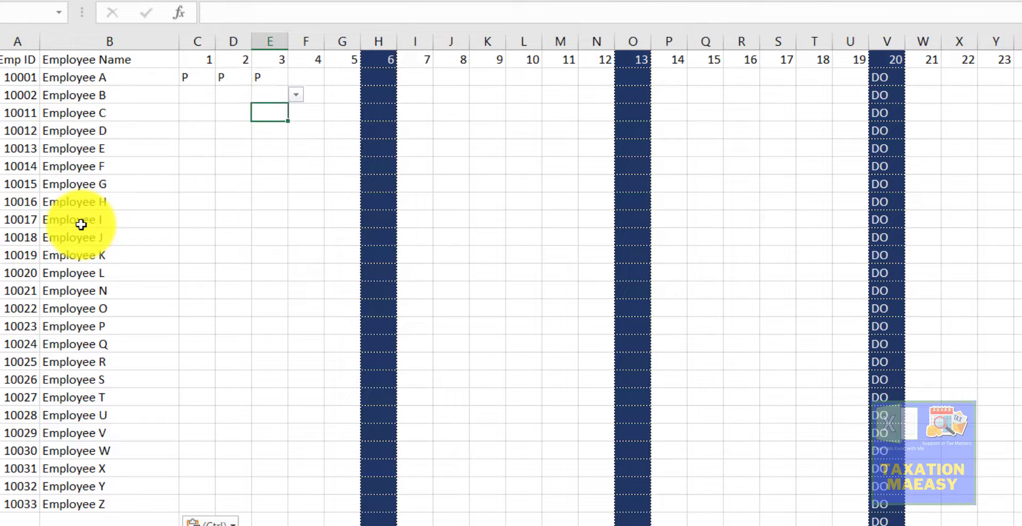
pyautogui.press('Left')
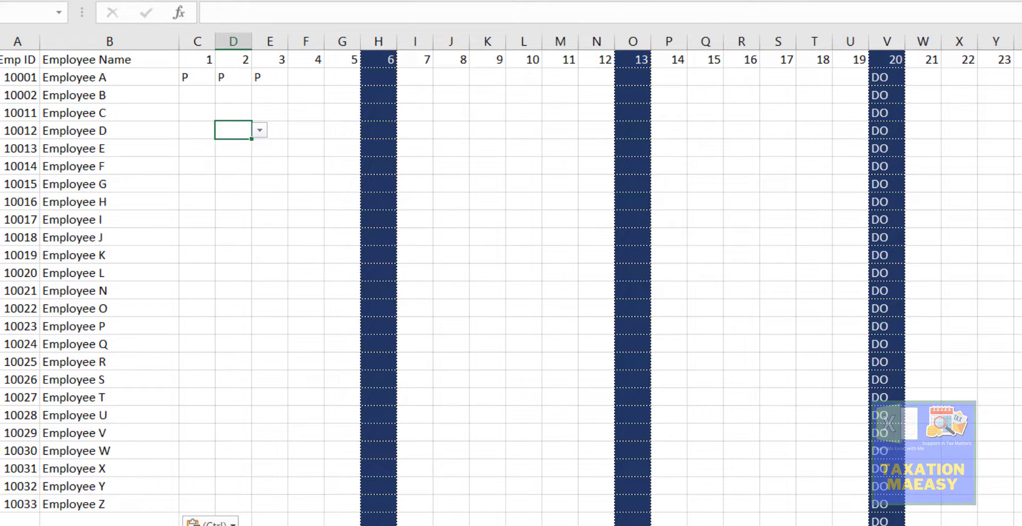
# - On the Main Payroll Sheet, make the lookup range in D2's VLOOKUP absolute as attendance!$A$3:$AH$33 and reselect D2
pyautogui.click(276, 524)
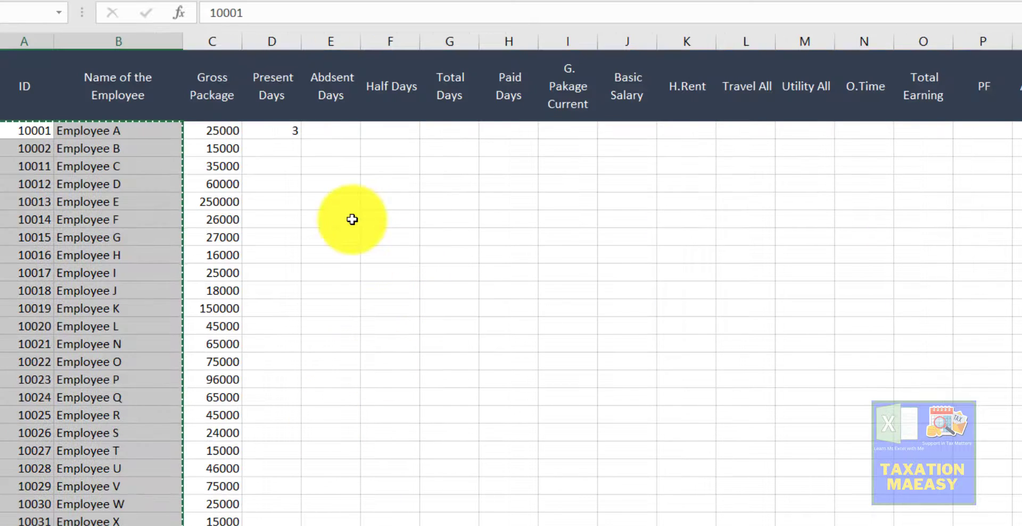
pyautogui.click(293, 128)
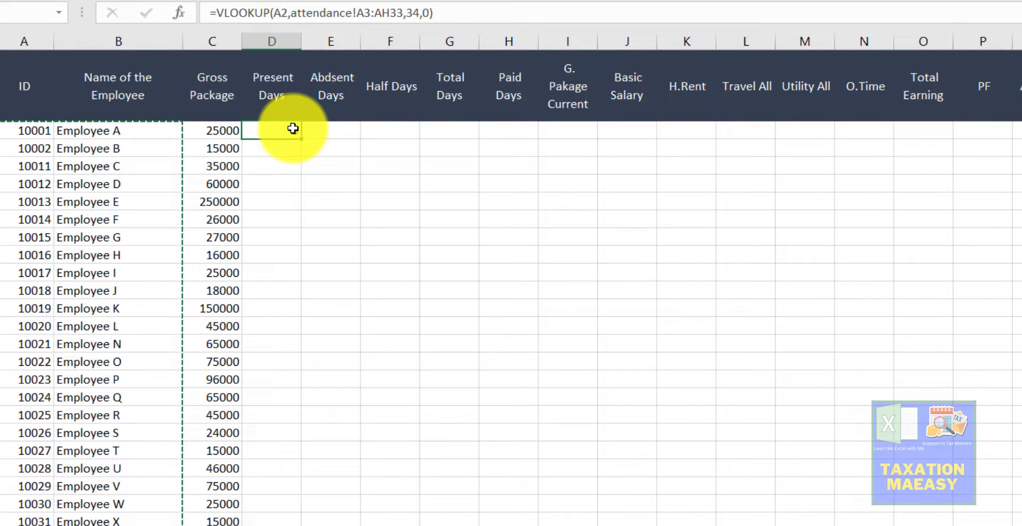
pyautogui.click(362, 19)
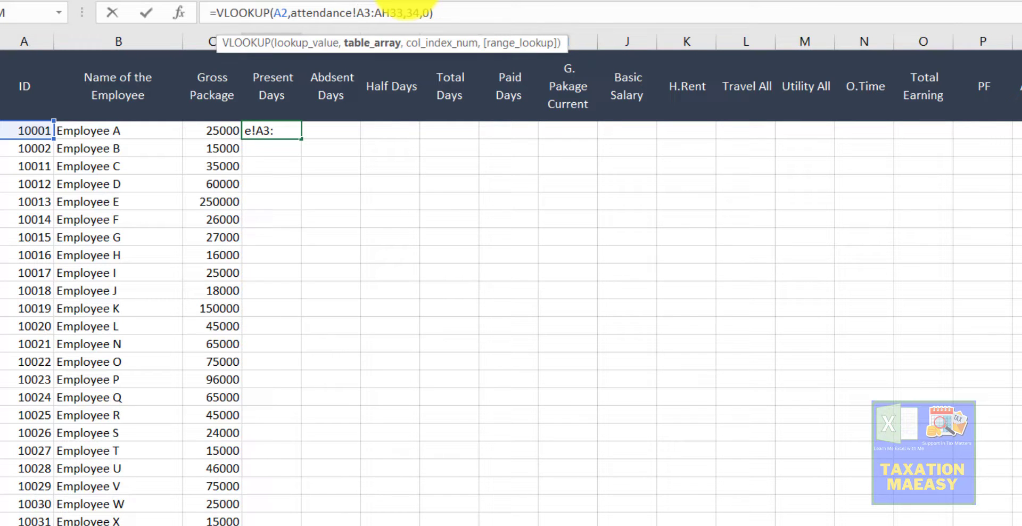
pyautogui.press('F4')
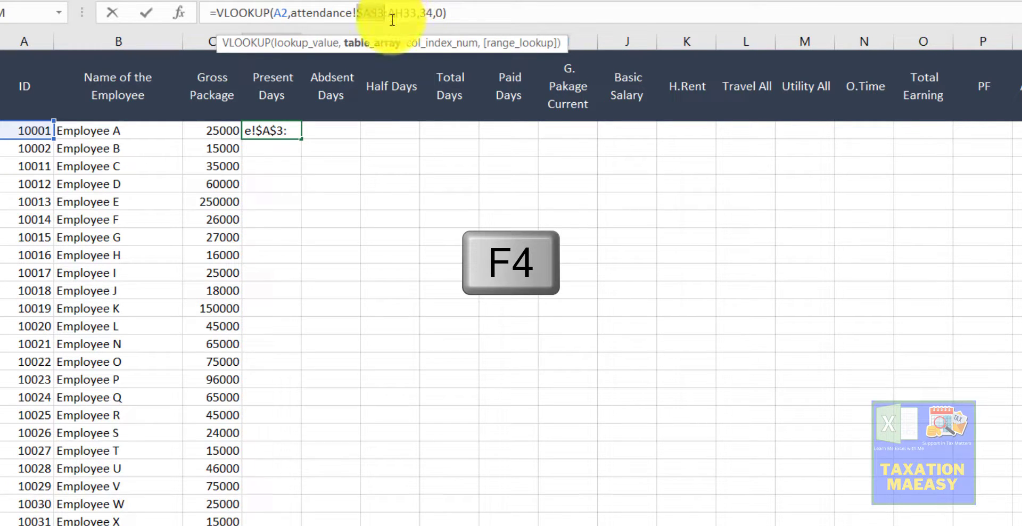
pyautogui.click(435, 12)
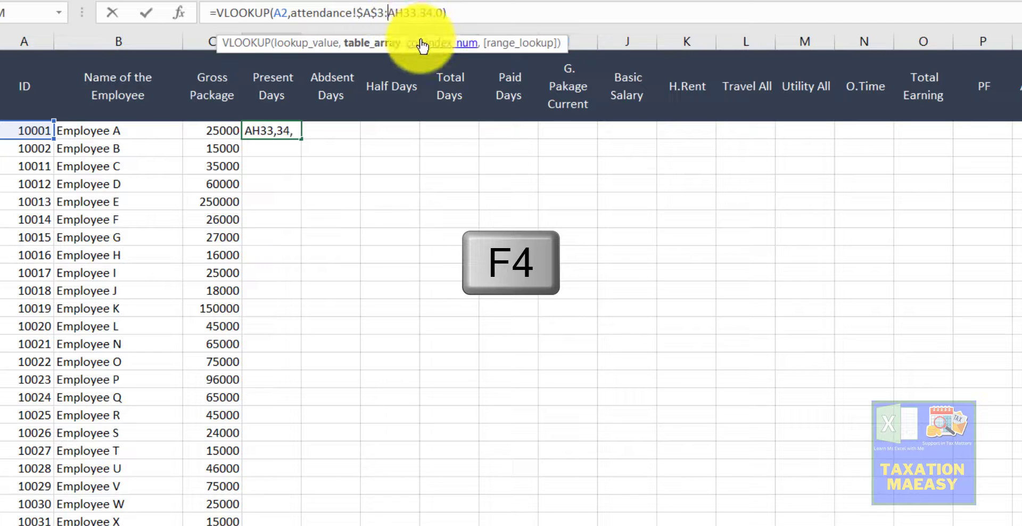
pyautogui.press('F4')
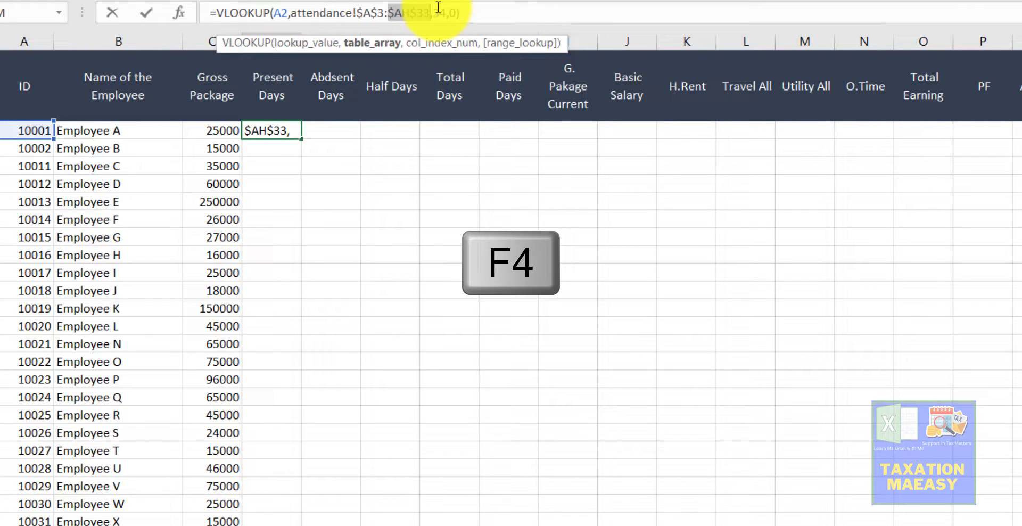
pyautogui.press('Return')
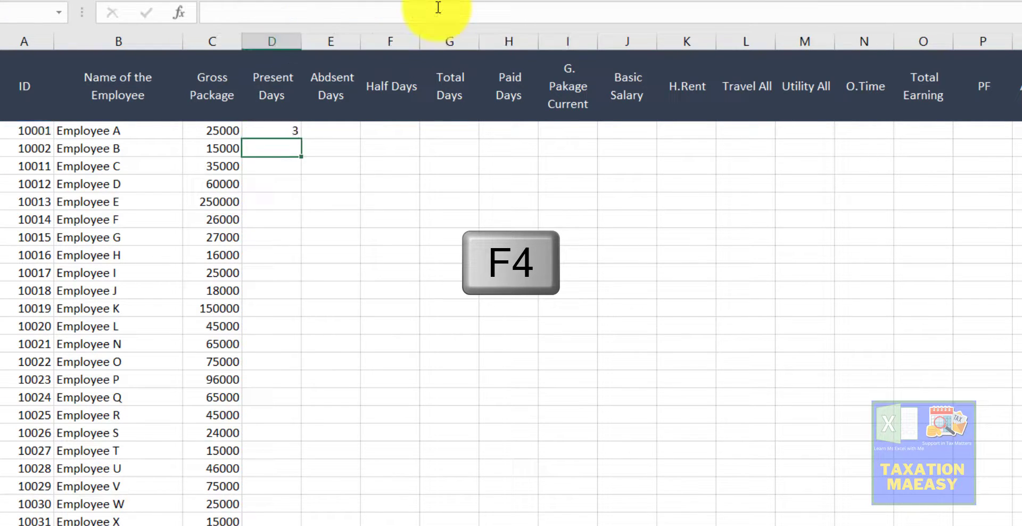
pyautogui.click(288, 132)
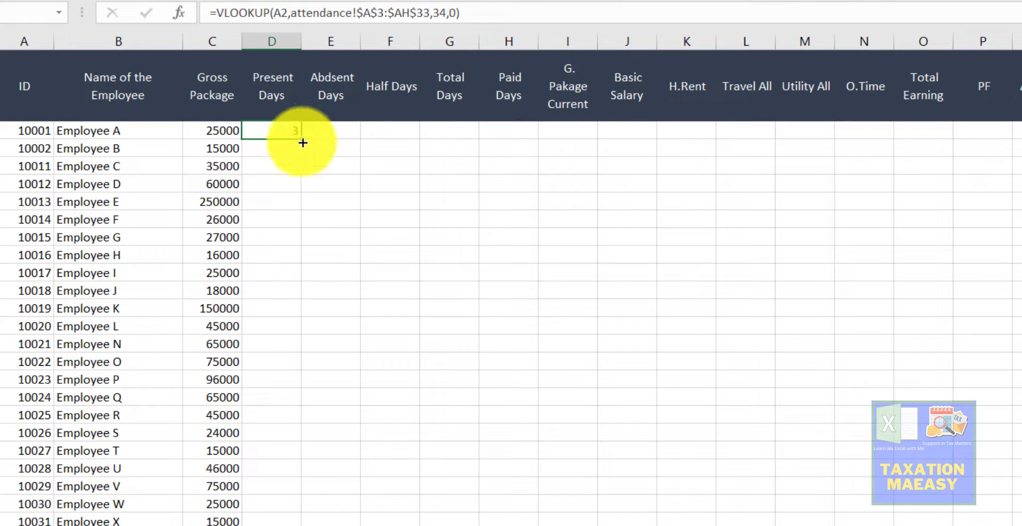
# - Fill D2's VLOOKUP down the Present Days column to the last employee and check both ends of the column
pyautogui.doubleClick(303, 143)
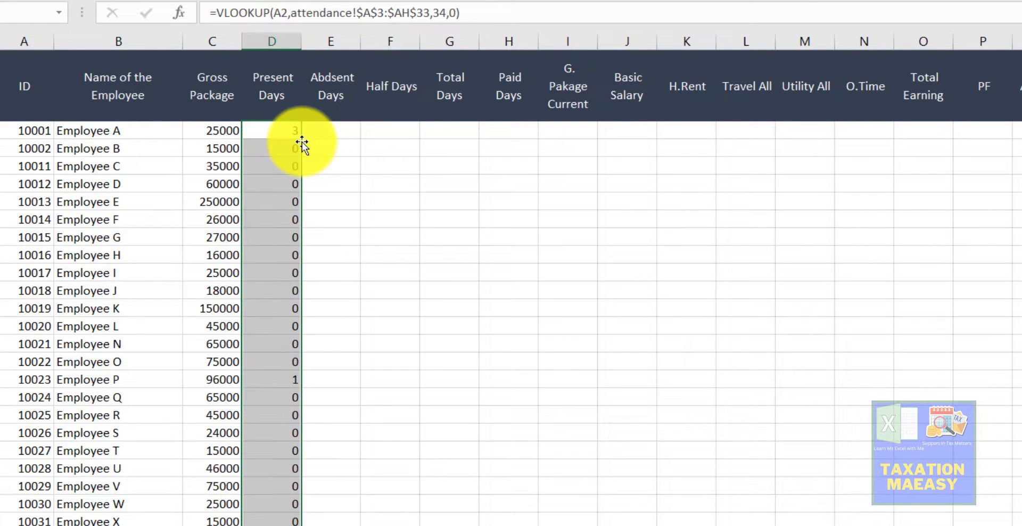
pyautogui.click(302, 142)
pyautogui.hotkey('ctrl', 'Down')
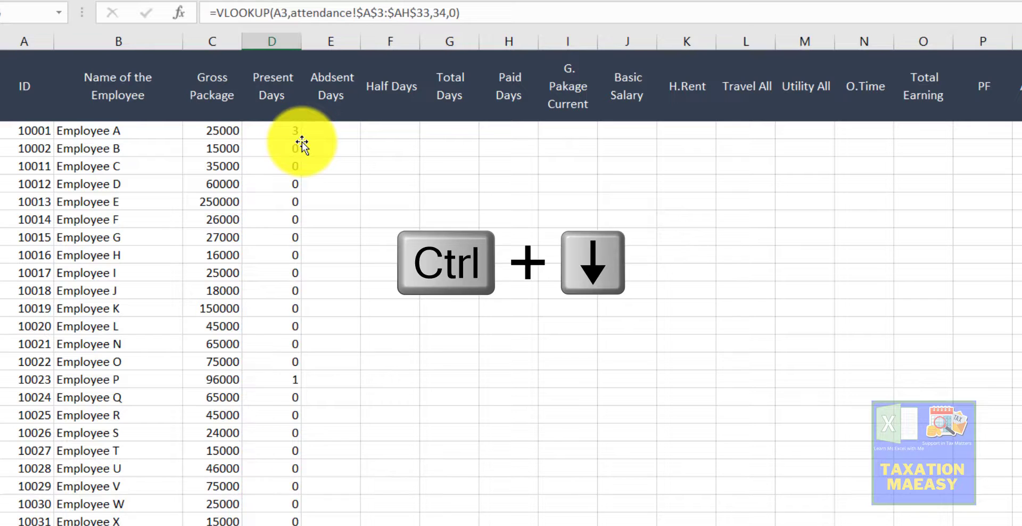
pyautogui.hotkey('ctrl', 'Up')
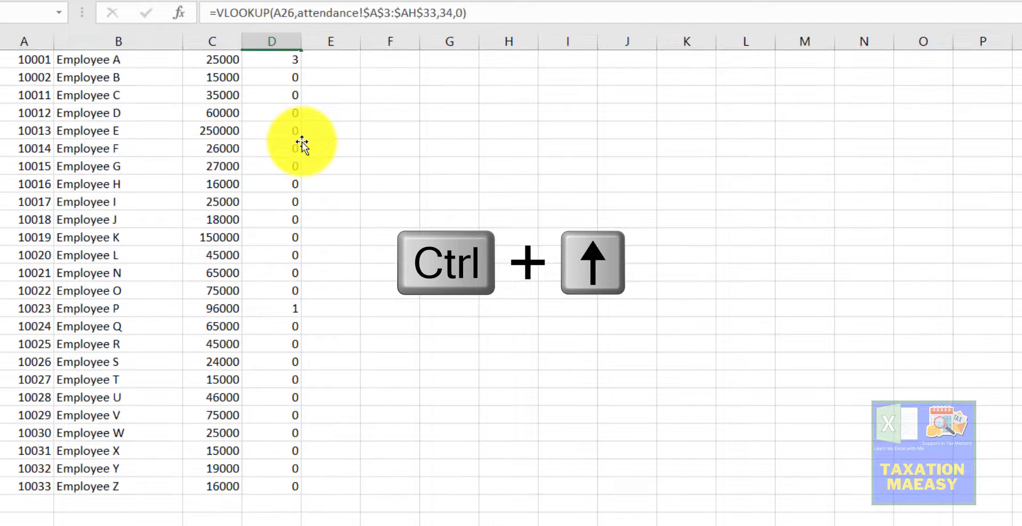
# - Copy the complete VLOOKUP formula text from D2, leaving that cell's formula as it is
pyautogui.click(477, 20)
pyautogui.hotkey('shift', 'Left')
pyautogui.hotkey('shift', 'Left')
pyautogui.hotkey('shift', 'Left')
pyautogui.hotkey('shift', 'Left')
pyautogui.hotkey('shift', 'Left')
pyautogui.hotkey('shift', 'Left')
pyautogui.hotkey('shift', 'Left')
pyautogui.hotkey('shift', 'Left')
pyautogui.hotkey('shift', 'Left')
pyautogui.hotkey('shift', 'Left')
pyautogui.hotkey('shift', 'Left')
pyautogui.hotkey('shift', 'Left')
pyautogui.hotkey('shift', 'Left')
pyautogui.hotkey('shift', 'Left')
pyautogui.hotkey('shift', 'Left')
pyautogui.hotkey('shift', 'Left')
pyautogui.hotkey('shift', 'Left')
pyautogui.hotkey('shift', 'Left')
pyautogui.hotkey('shift', 'Left')
pyautogui.hotkey('shift', 'Left')
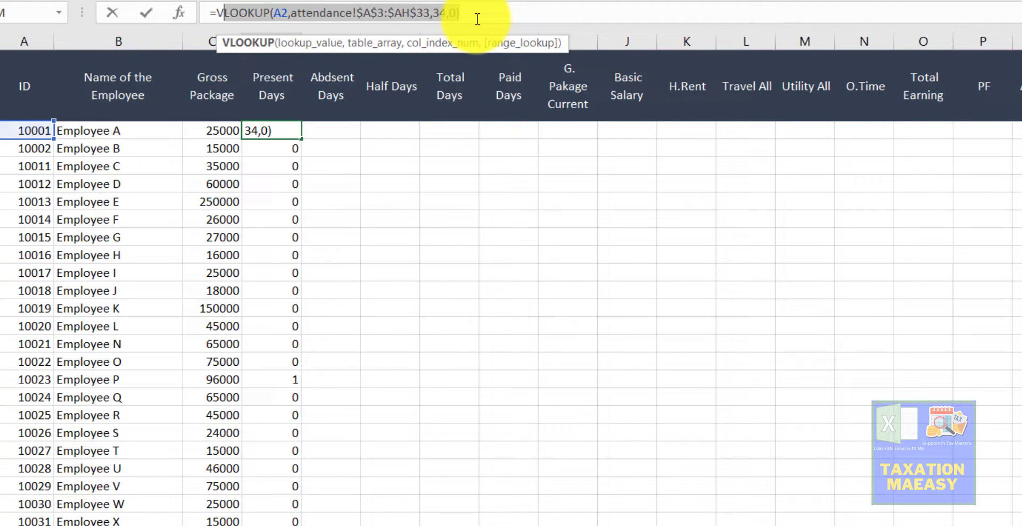
pyautogui.hotkey('shift', 'Left')
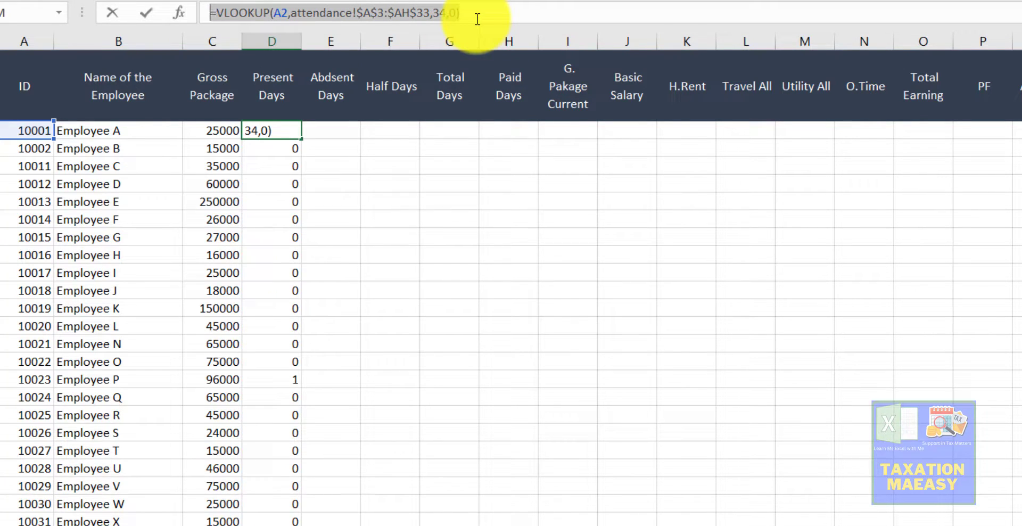
pyautogui.hotkey('shift', 'Left')
pyautogui.hotkey('ctrl', 'c')
pyautogui.press('Return')
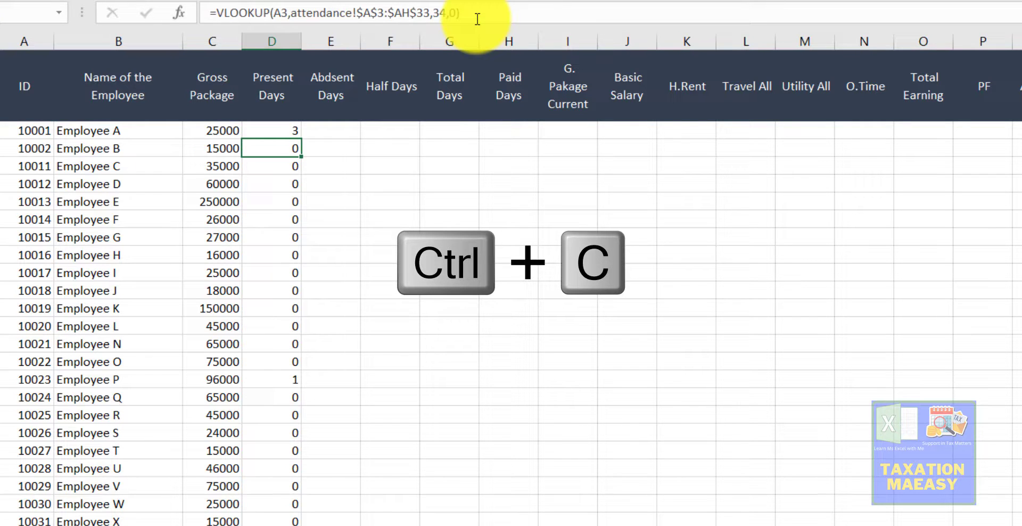
# - Paste the copied VLOOKUP formula into E2 under Abdsent Days and reselect E2
pyautogui.press('Up')
pyautogui.press('Right')
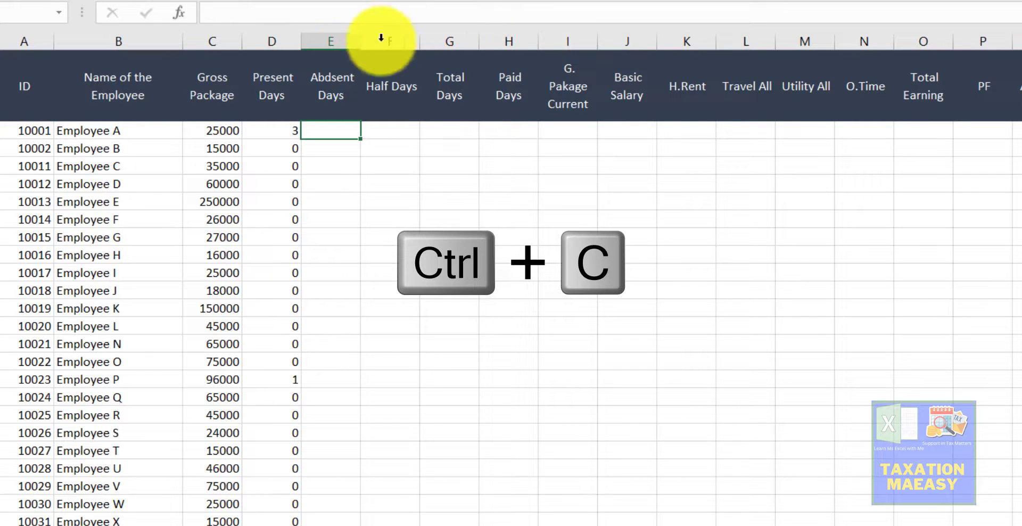
pyautogui.click(236, 14)
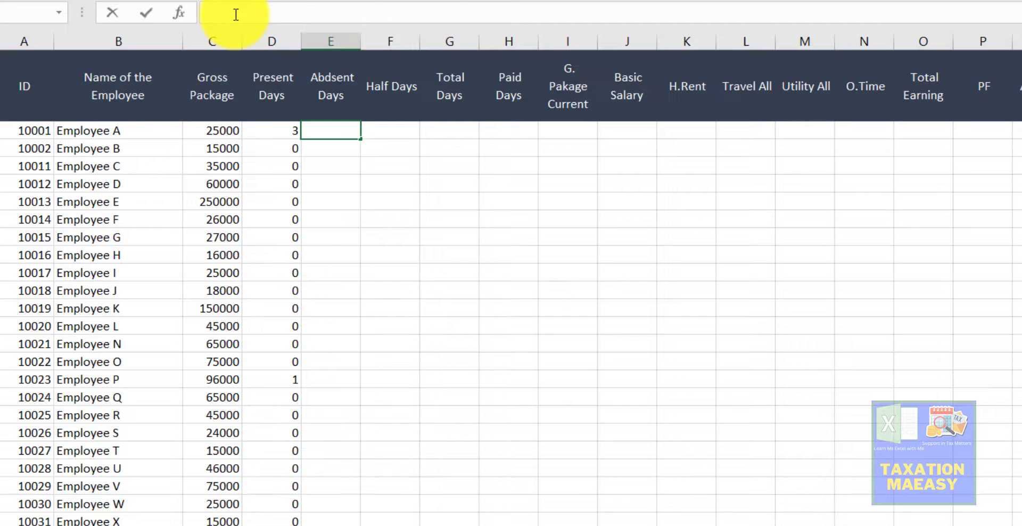
pyautogui.hotkey('ctrl', 'v')
pyautogui.press('Return')
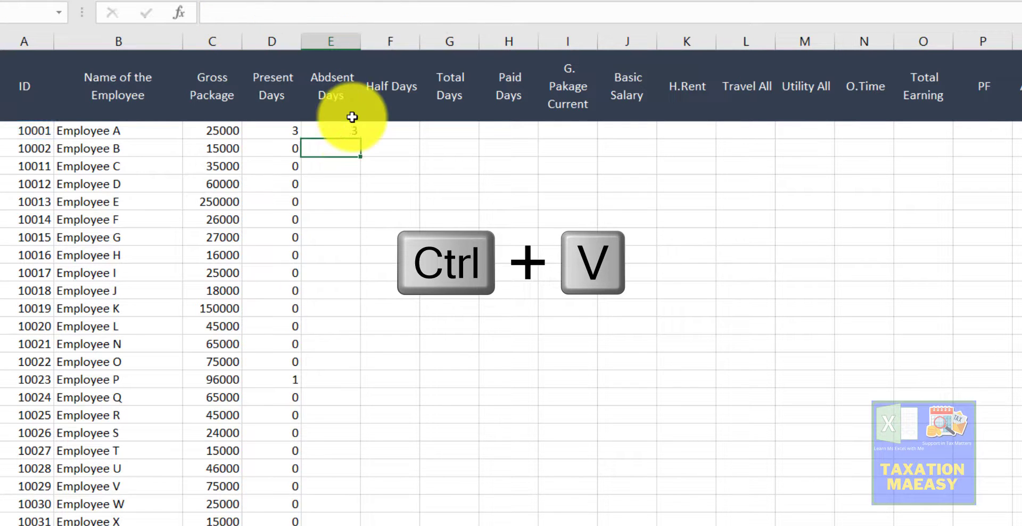
pyautogui.click(353, 128)
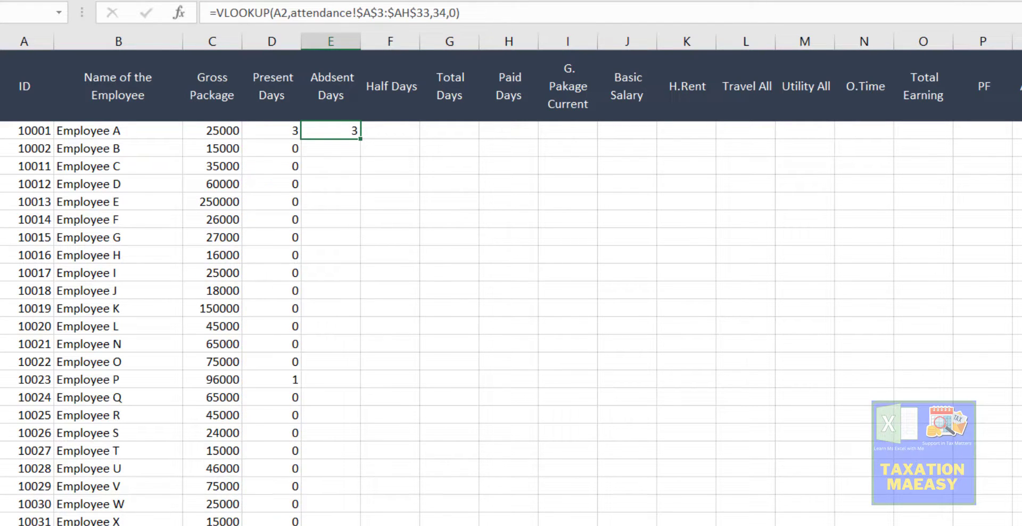
# - On the attendance sheet, count the columns by selecting the header rows from Emp ID through Absent Day
pyautogui.click(367, 524)
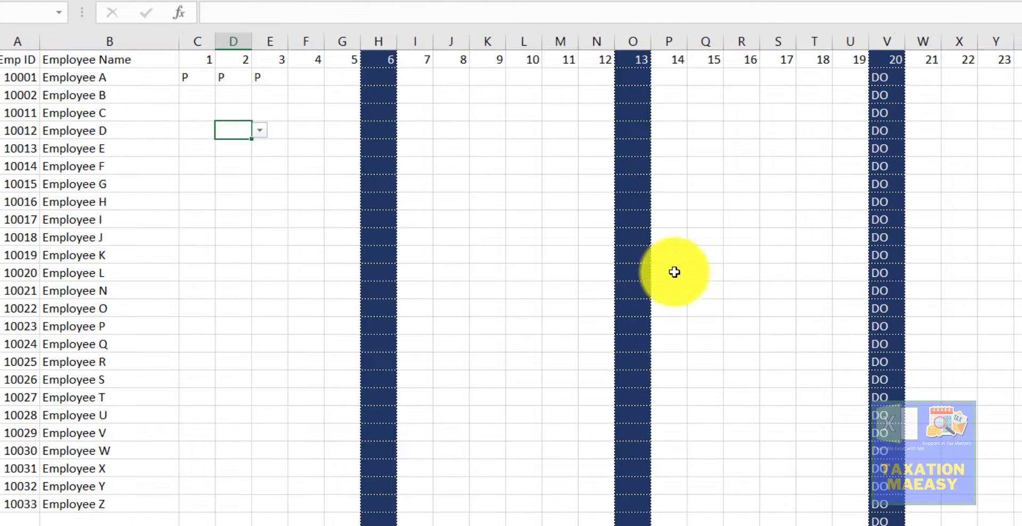
pyautogui.click(638, 63)
pyautogui.hotkey('ctrl', 'Left')
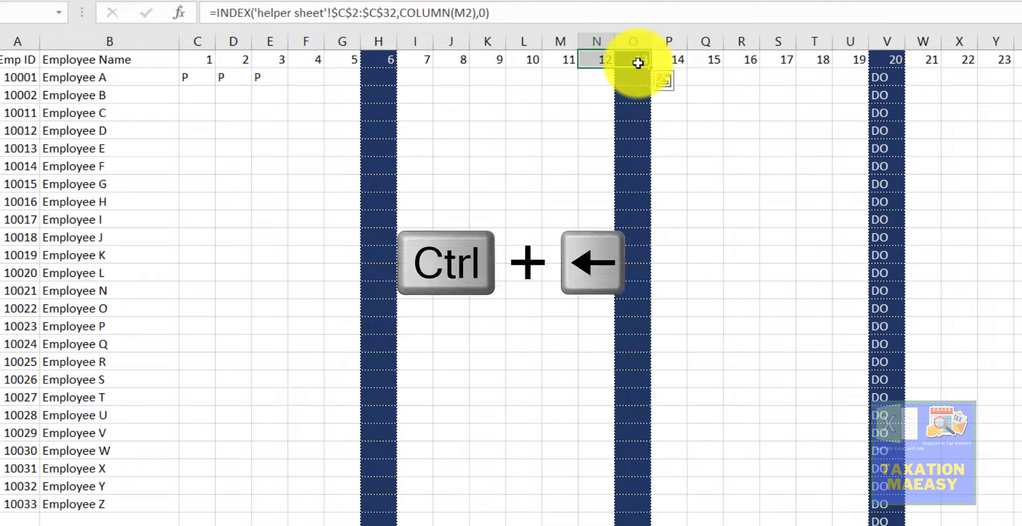
pyautogui.hotkey('shift', 'Right')
pyautogui.hotkey('ctrl', 'shift', 'Right')
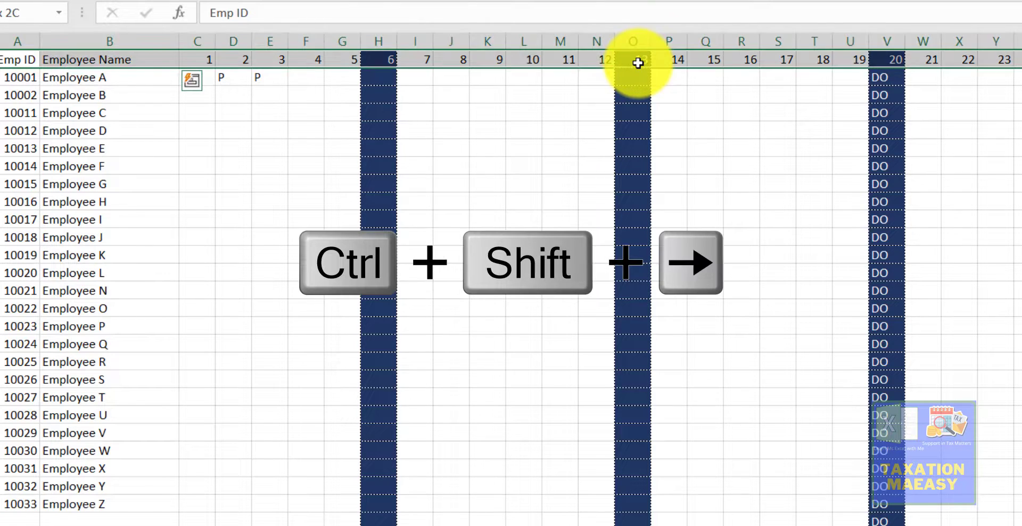
pyautogui.hotkey('shift', 'Up')
pyautogui.hotkey('ctrl', 'shift', 'Right')
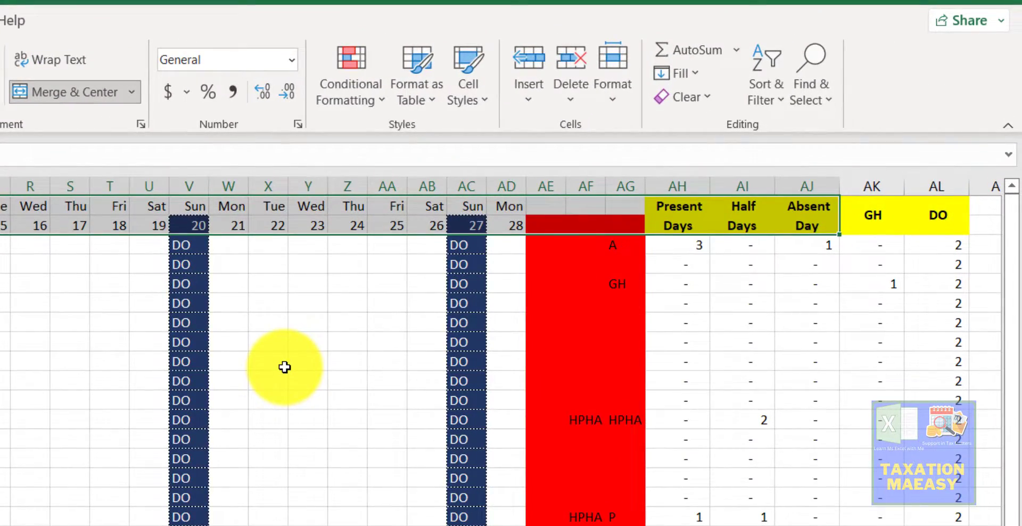
pyautogui.hotkey('shift', 'Right')
pyautogui.hotkey('shift', 'Right')
pyautogui.hotkey('shift', 'Left')
pyautogui.hotkey('shift', 'Left')
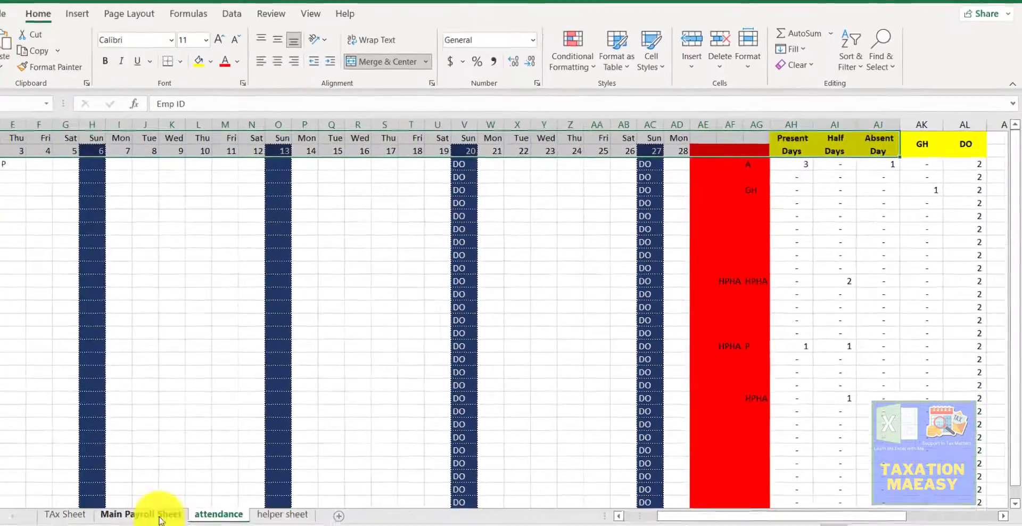
# - On the Main Payroll Sheet, set the column index in E2's VLOOKUP to 36 and reselect E2
pyautogui.click(154, 506)
pyautogui.click(343, 101)
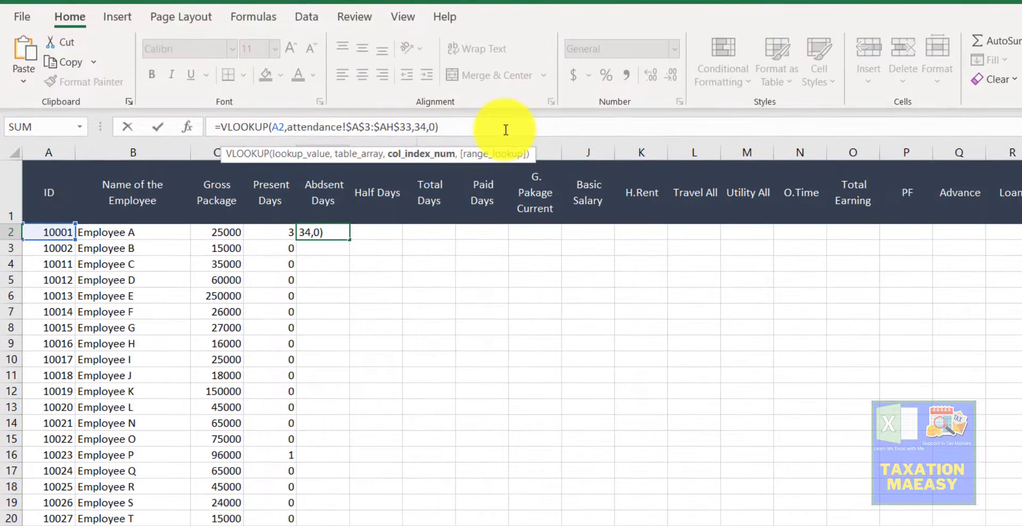
pyautogui.press('BackSpace')
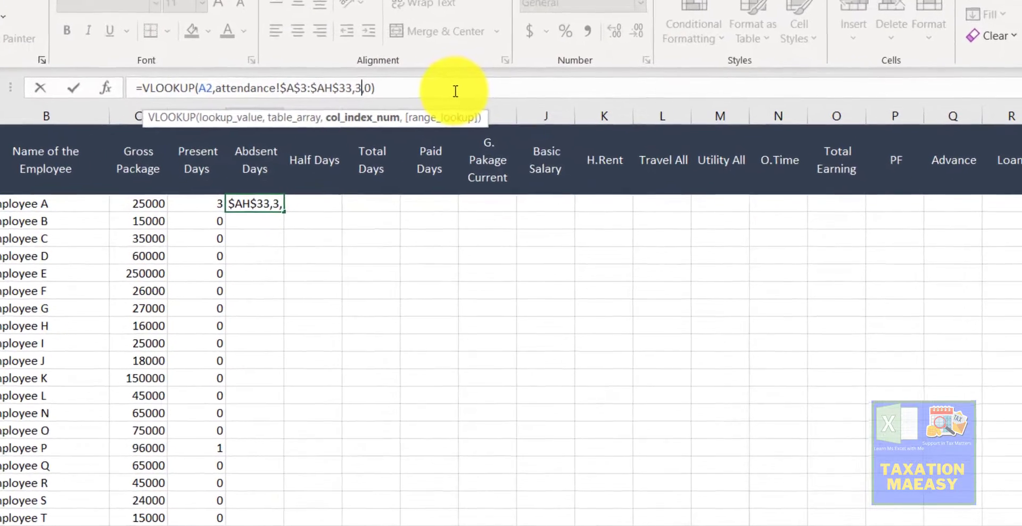
pyautogui.write('5')
pyautogui.press('Return')
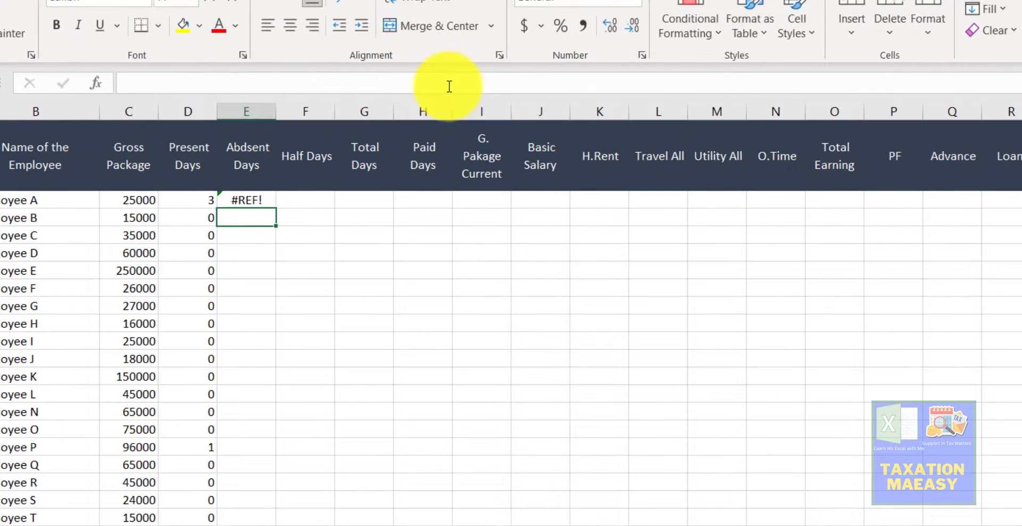
pyautogui.press('Up')
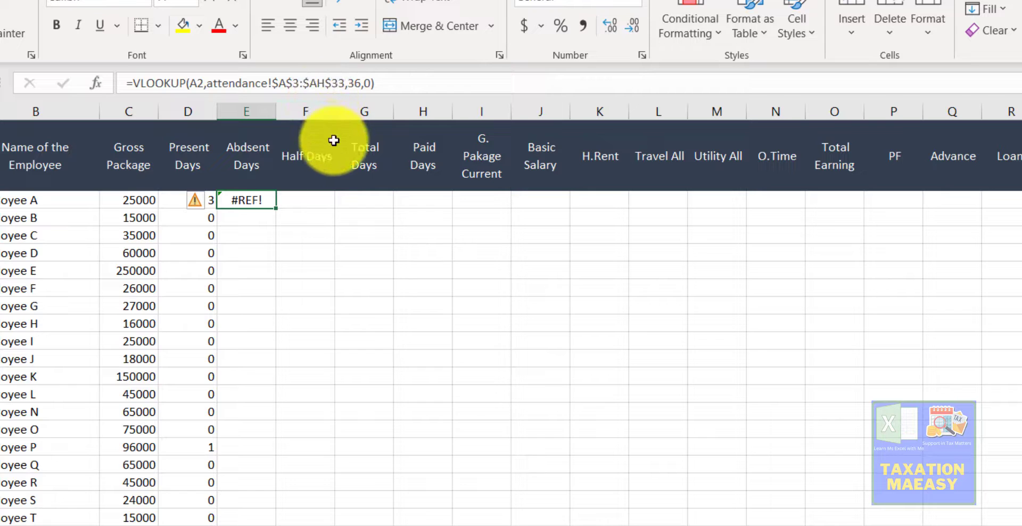
# - Check the attendance sheet's last data column, DO, for the end of the lookup range, and return to the Main Payroll Sheet
pyautogui.click(330, 81)
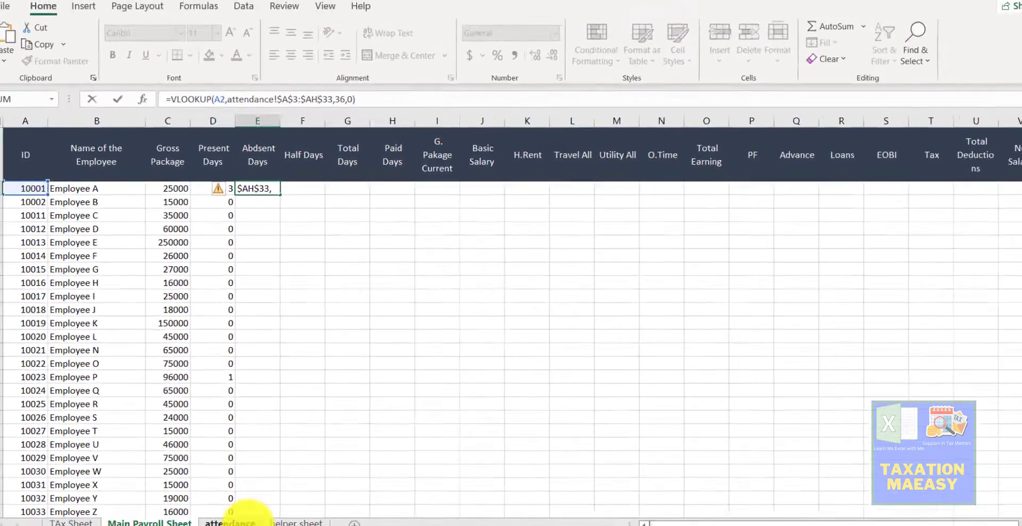
pyautogui.click(247, 514)
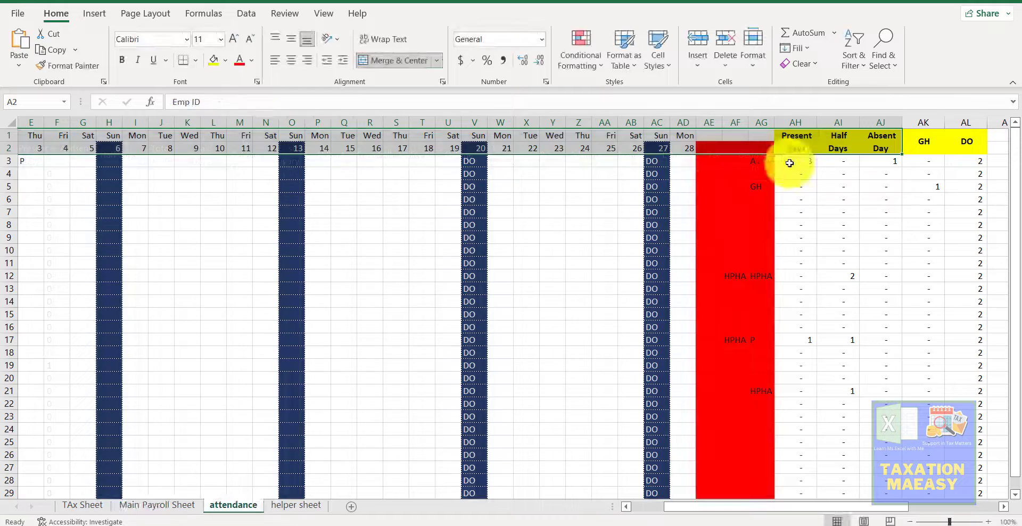
pyautogui.click(967, 123)
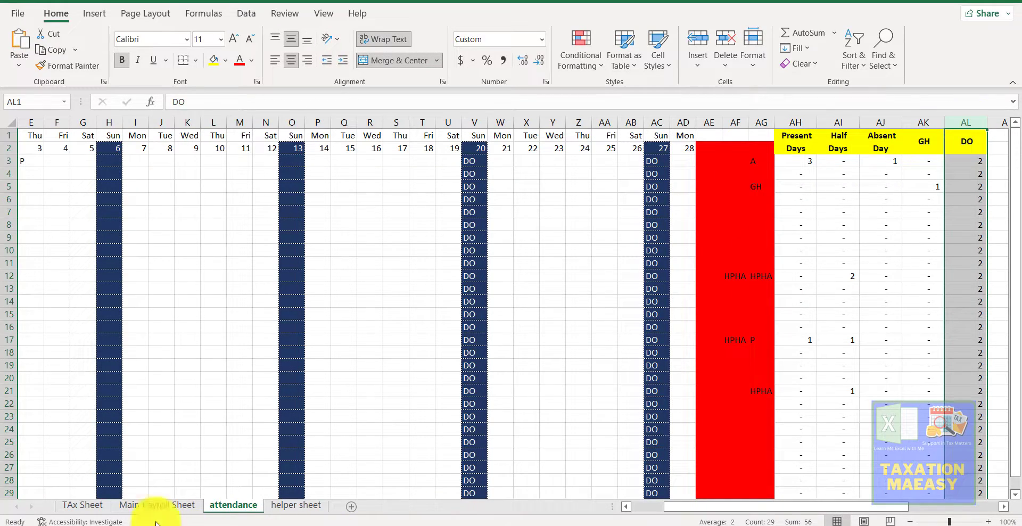
pyautogui.click(142, 504)
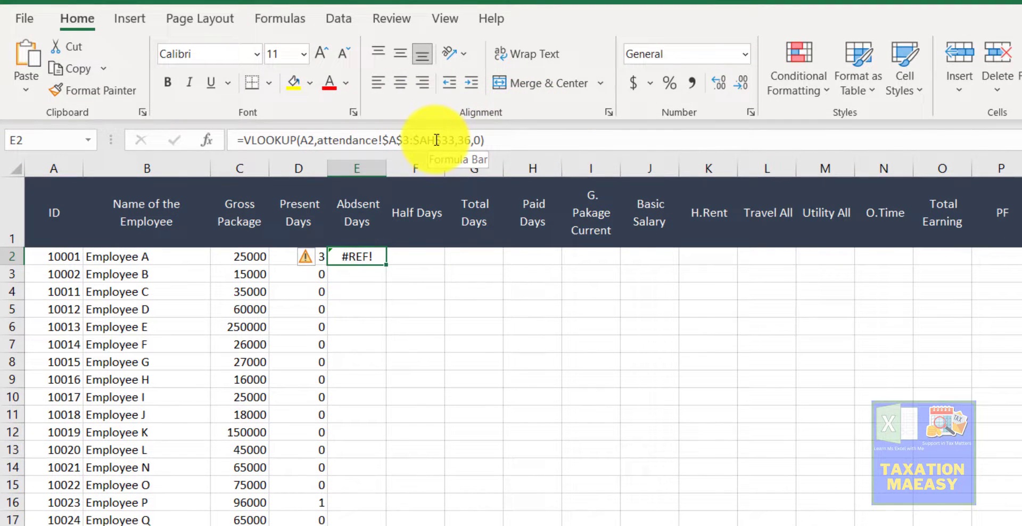
# - Extend the lookup range in E2's VLOOKUP to attendance!$A$3:$AL$33 and fill the formula down the Abdsent Days column
pyautogui.click(436, 140)
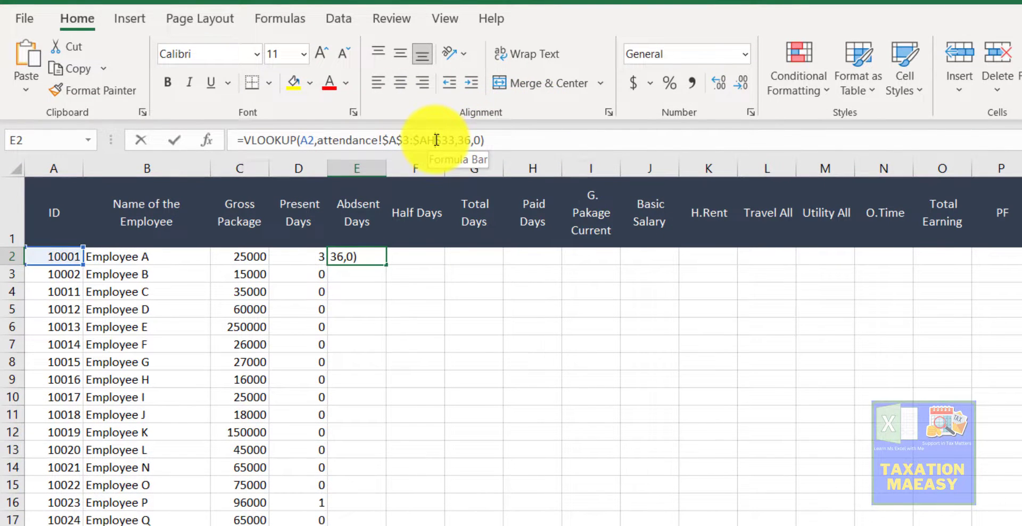
pyautogui.press('BackSpace')
pyautogui.write('I')
pyautogui.press('Return')
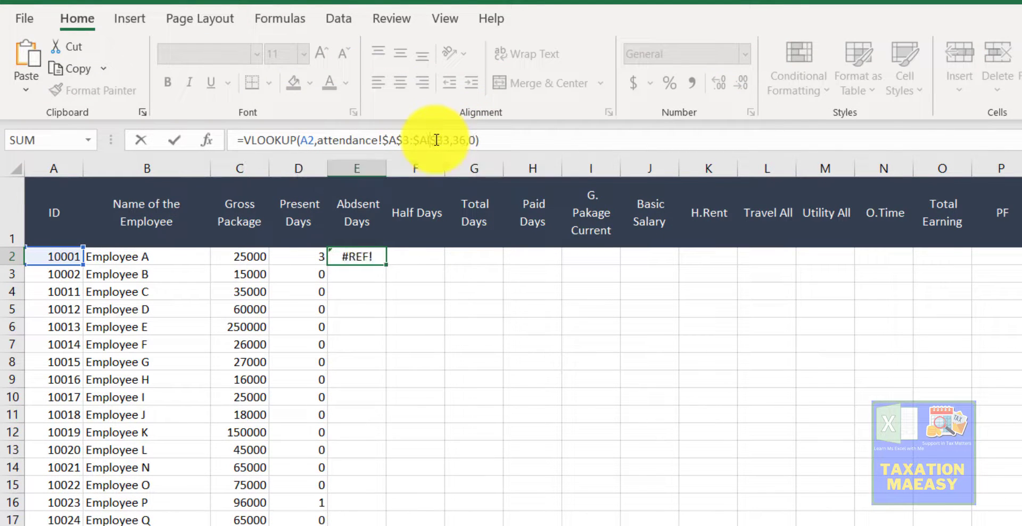
pyautogui.press('Up')
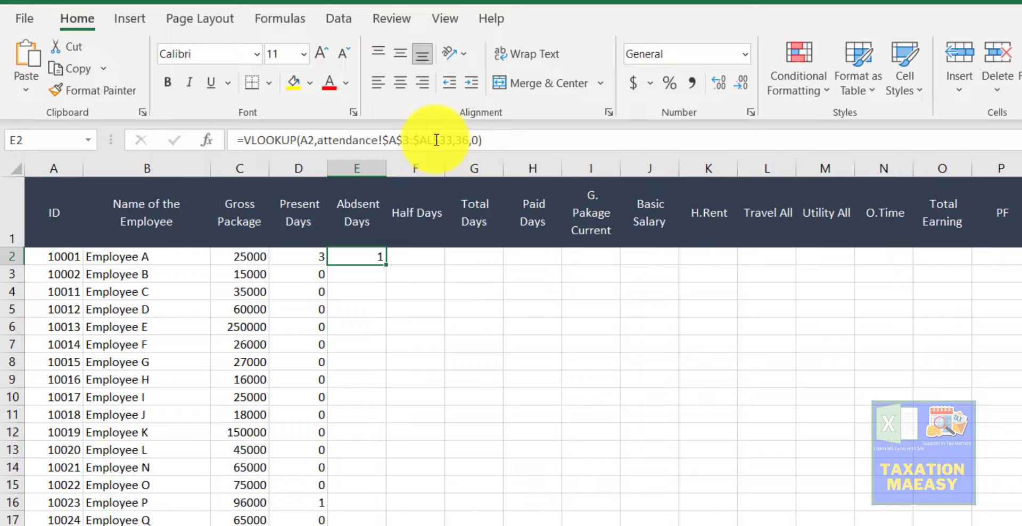
pyautogui.doubleClick(389, 268)
pyautogui.click(381, 260)
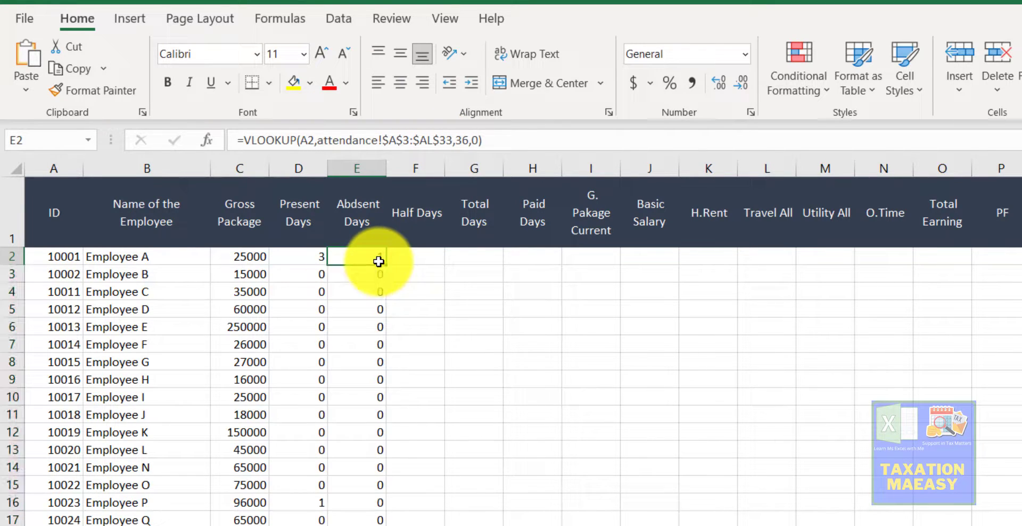
pyautogui.click(499, 145)
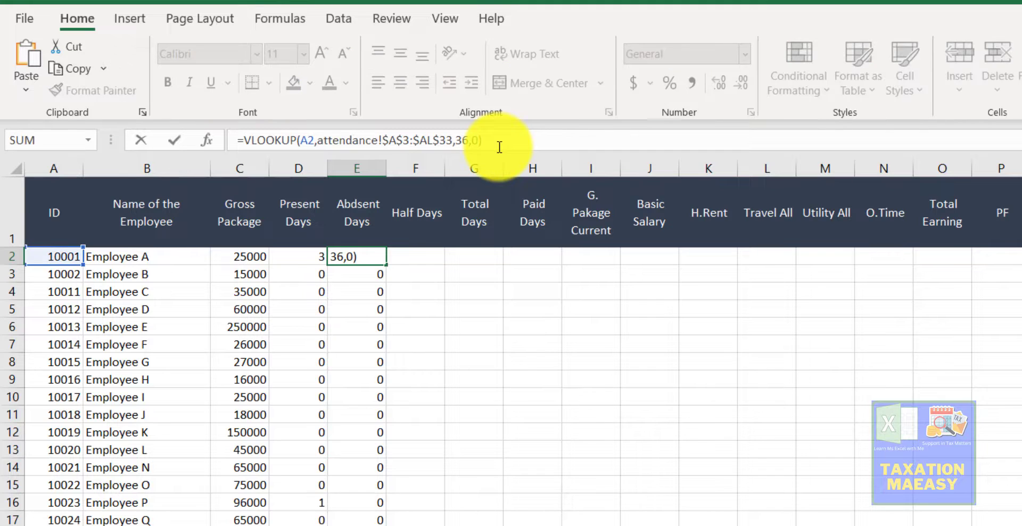
pyautogui.hotkey('ctrl', 'shift', 'Left')
pyautogui.hotkey('ctrl', 'shift', 'Left')
pyautogui.hotkey('ctrl', 'shift', 'Left')
pyautogui.hotkey('ctrl', 'shift', 'Left')
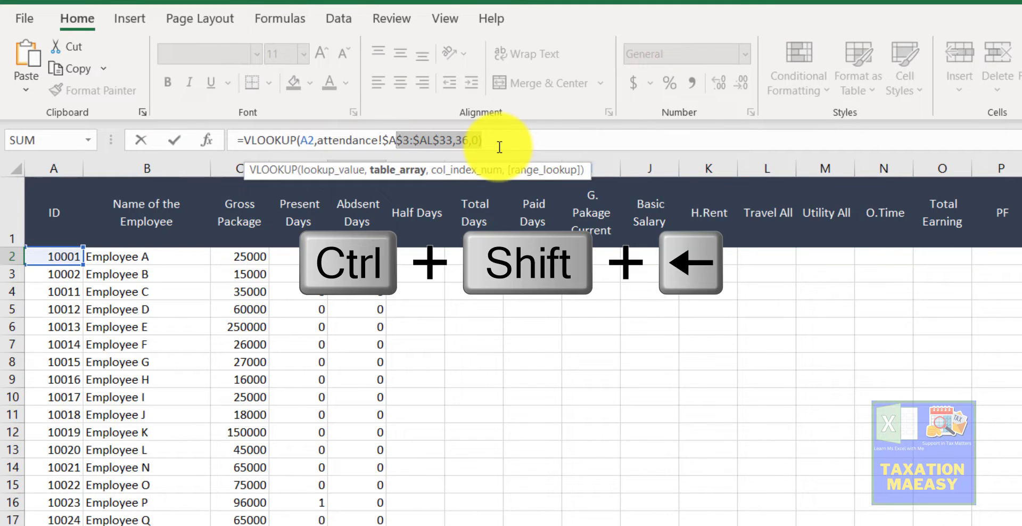
pyautogui.hotkey('ctrl', 'shift', 'Left')
pyautogui.hotkey('ctrl', 'shift', 'Down')
pyautogui.hotkey('ctrl', 'shift', 'Up')
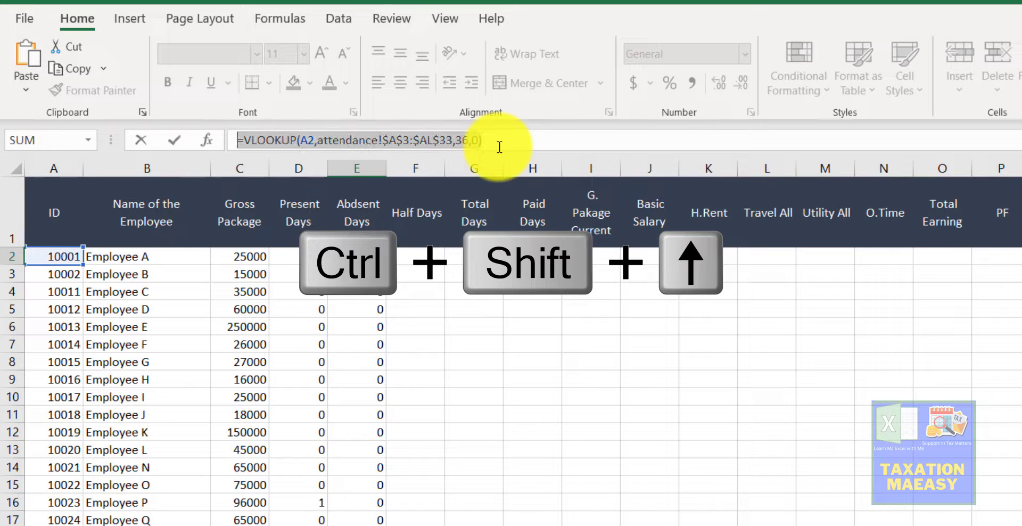
pyautogui.hotkey('ctrl', 'c')
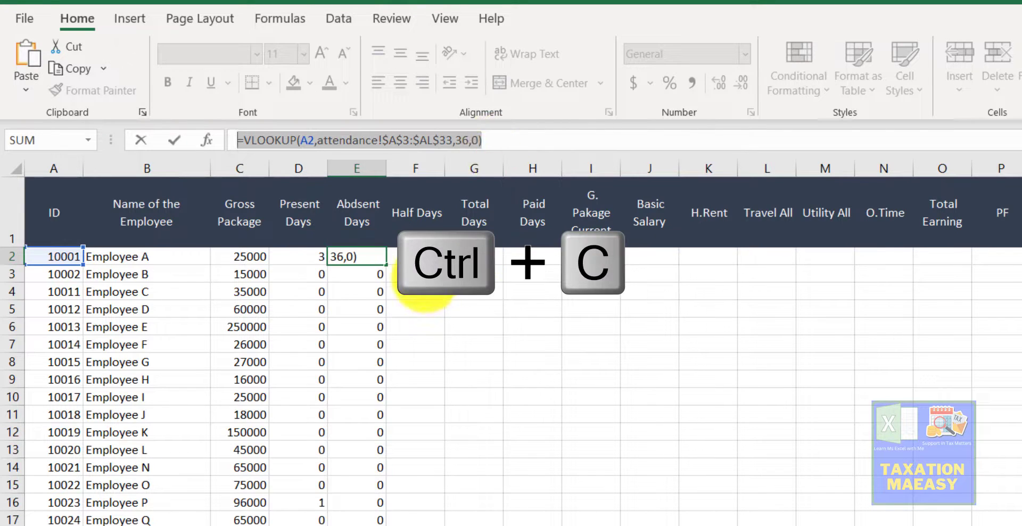
pyautogui.write('=')
pyautogui.click(407, 256)
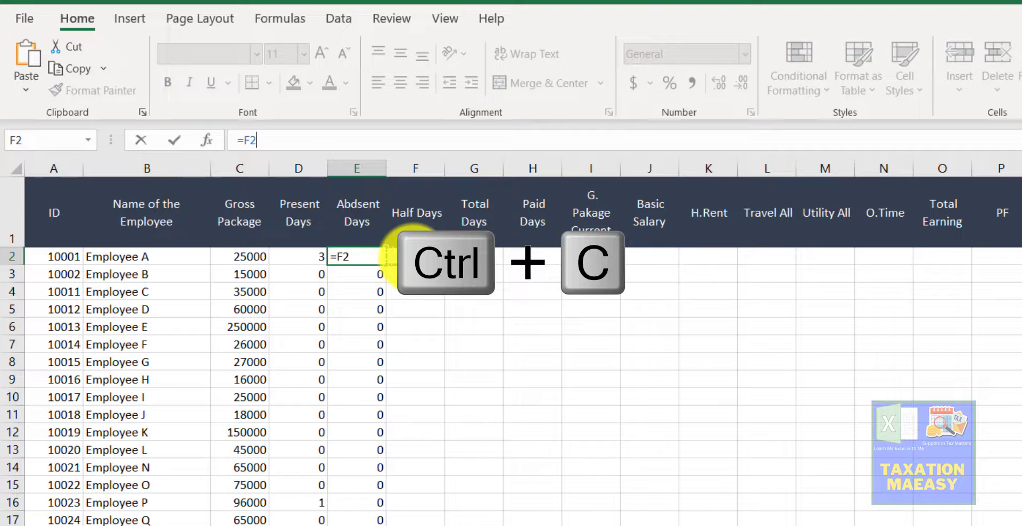
pyautogui.press('Escape')
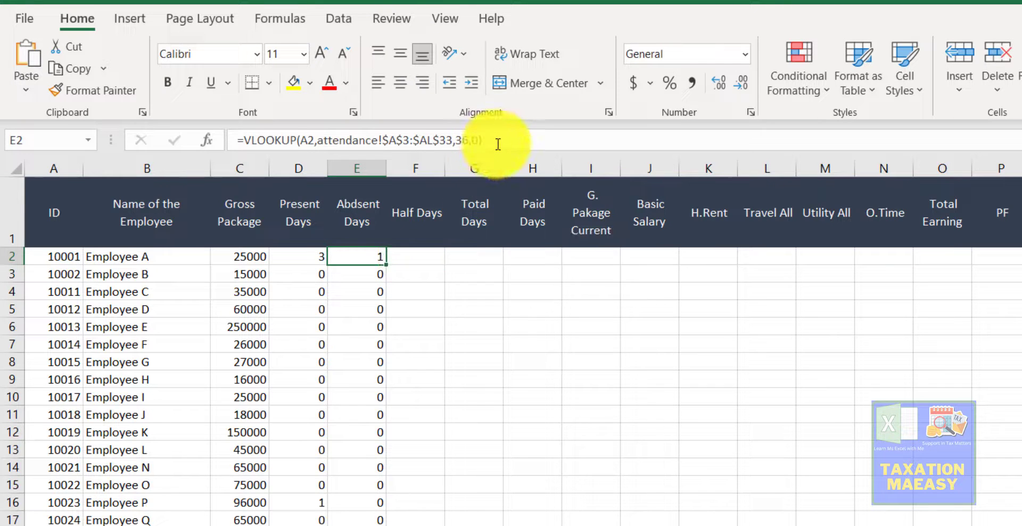
# - Copy the complete VLOOKUP formula text from E2
pyautogui.click(497, 145)
pyautogui.hotkey('ctrl', 'shift', 'Left')
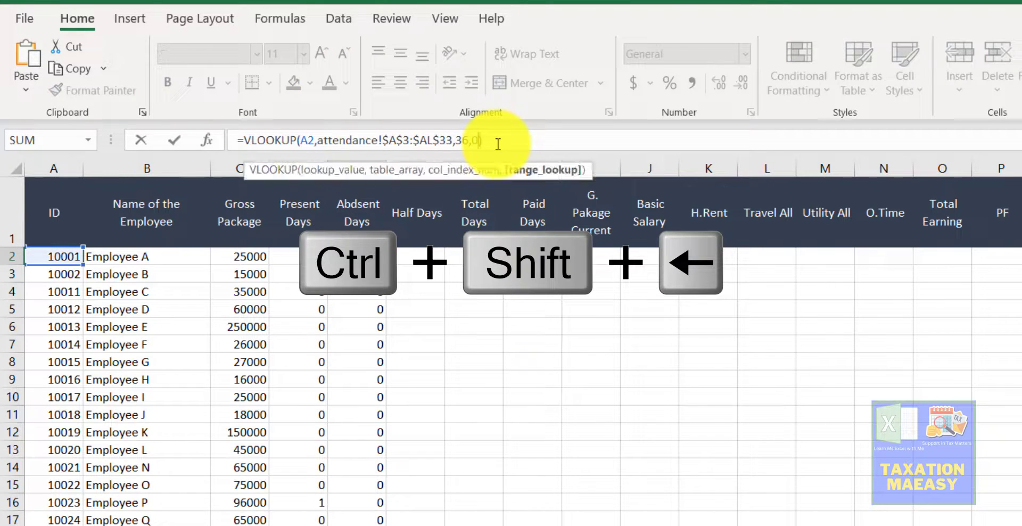
pyautogui.hotkey('ctrl', 'shift', 'Up')
pyautogui.hotkey('ctrl', 'c')
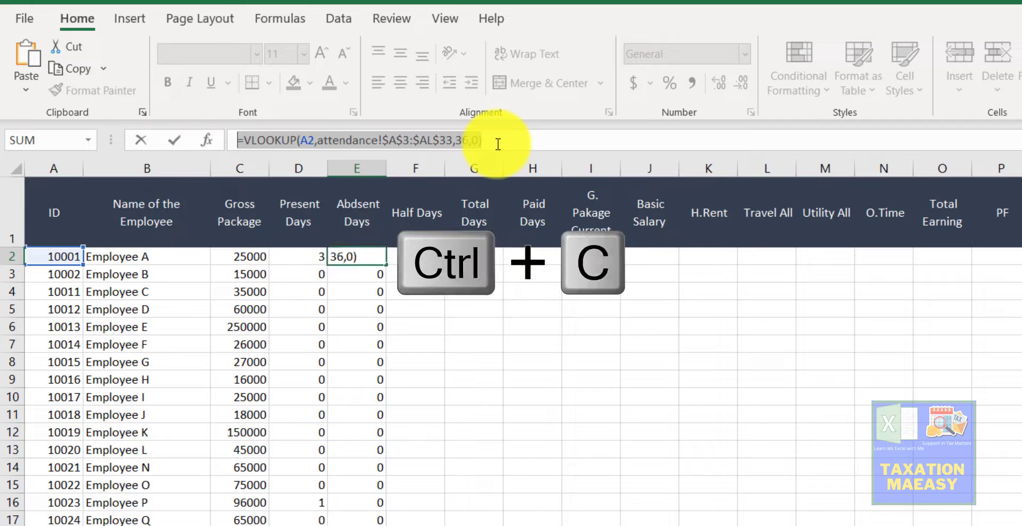
# - Paste the copied VLOOKUP formula into F2 of the Half Days column on the Main Payroll Sheet
pyautogui.press('Return')
pyautogui.press('Up')
pyautogui.press('Right')
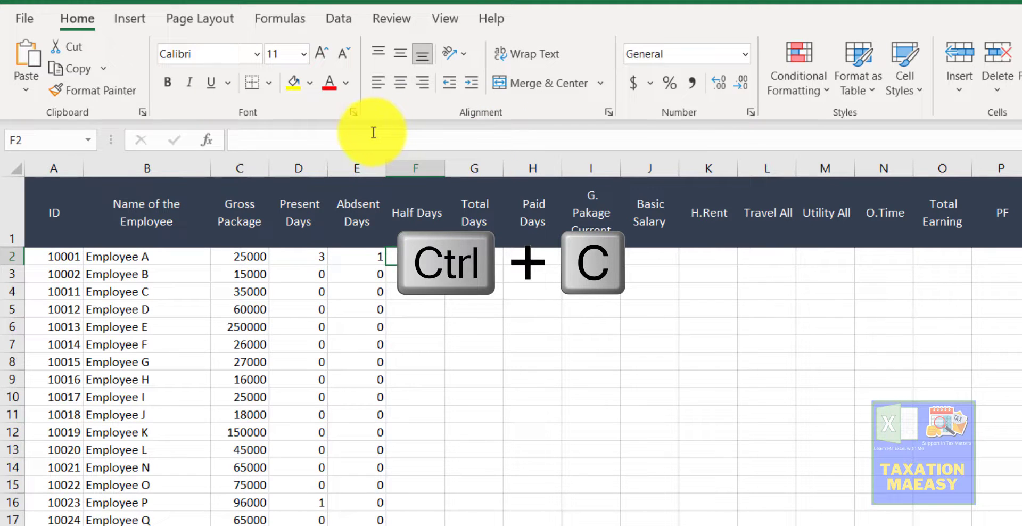
pyautogui.click(369, 134)
pyautogui.hotkey('ctrl', 'v')
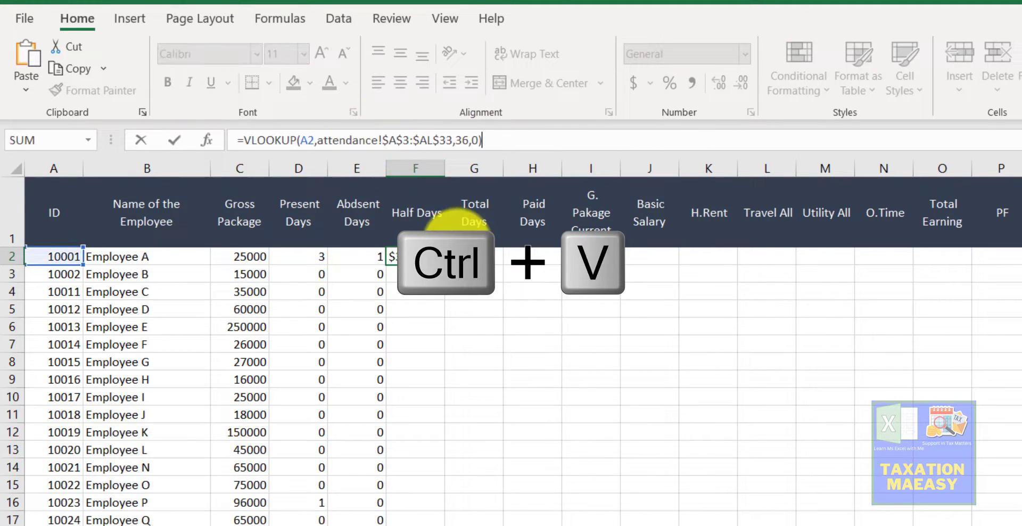
pyautogui.press('Return')
pyautogui.press('Up')
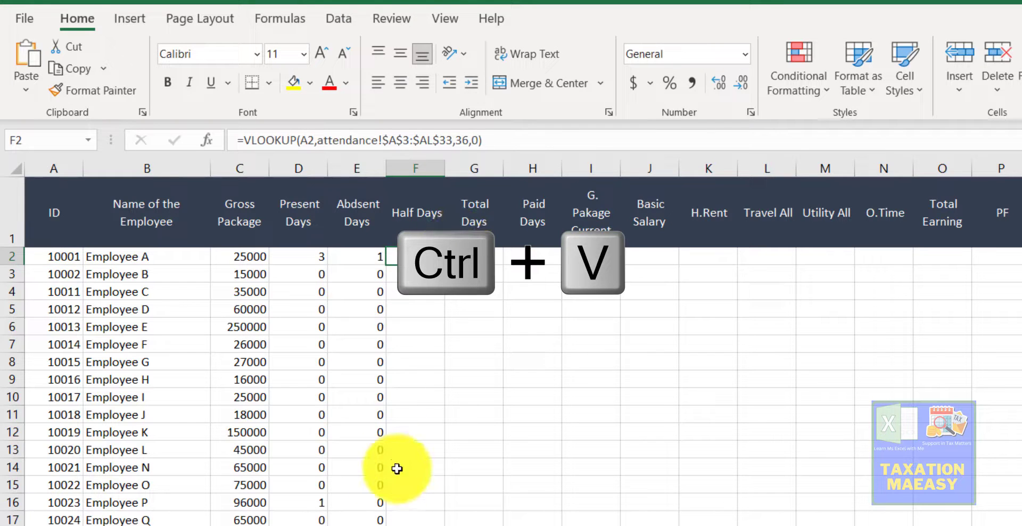
# - Check the position of the Half Days column on the attendance sheet and return to the Main Payroll Sheet
pyautogui.hotkey('ctrl', 'pageup')
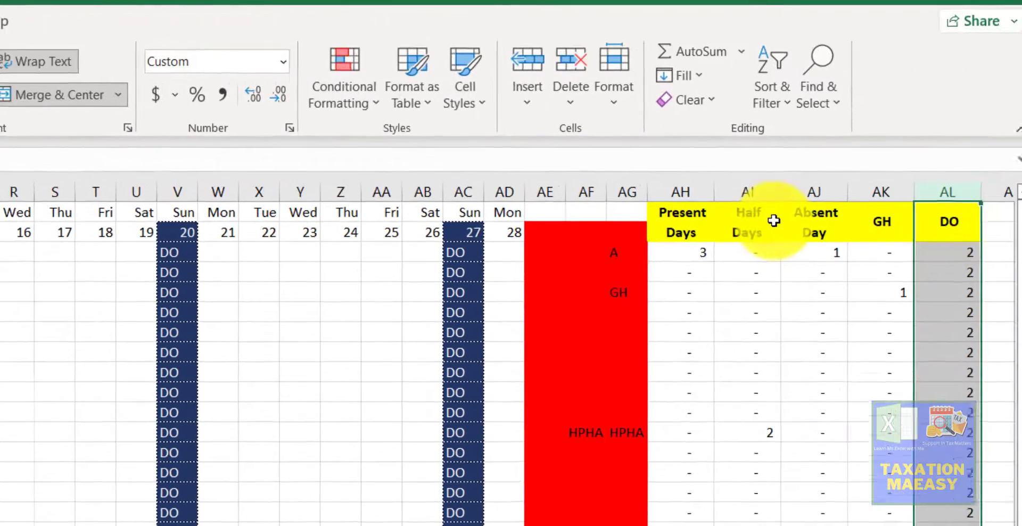
pyautogui.click(745, 222)
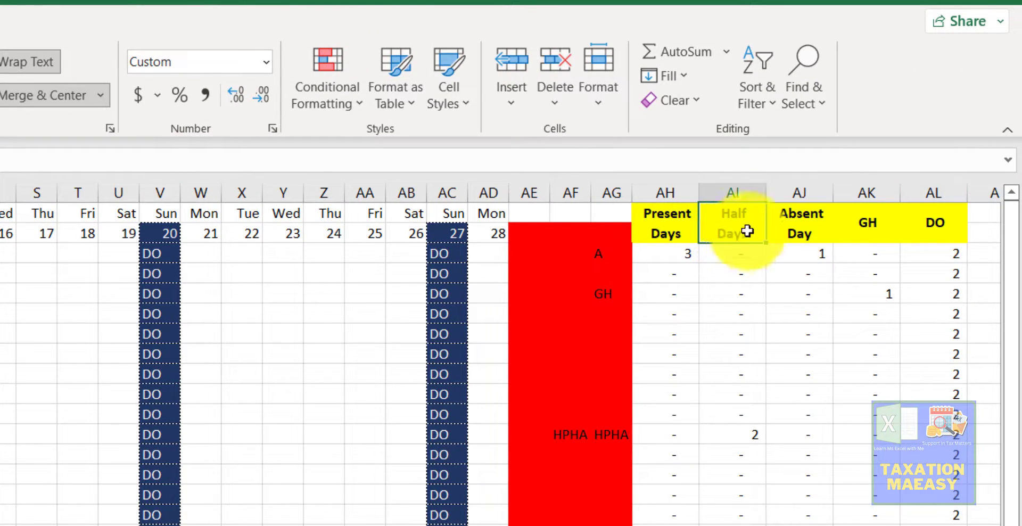
pyautogui.click(797, 221)
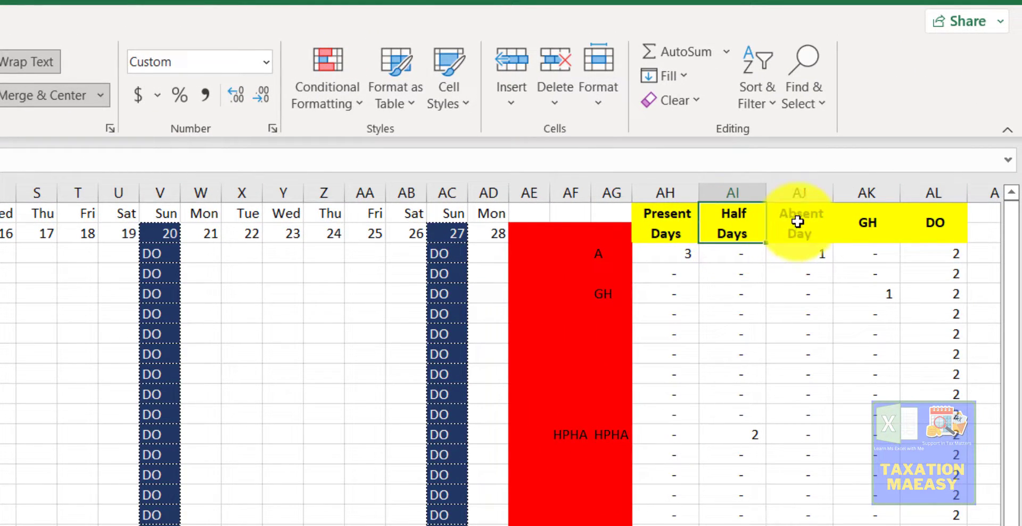
pyautogui.click(729, 222)
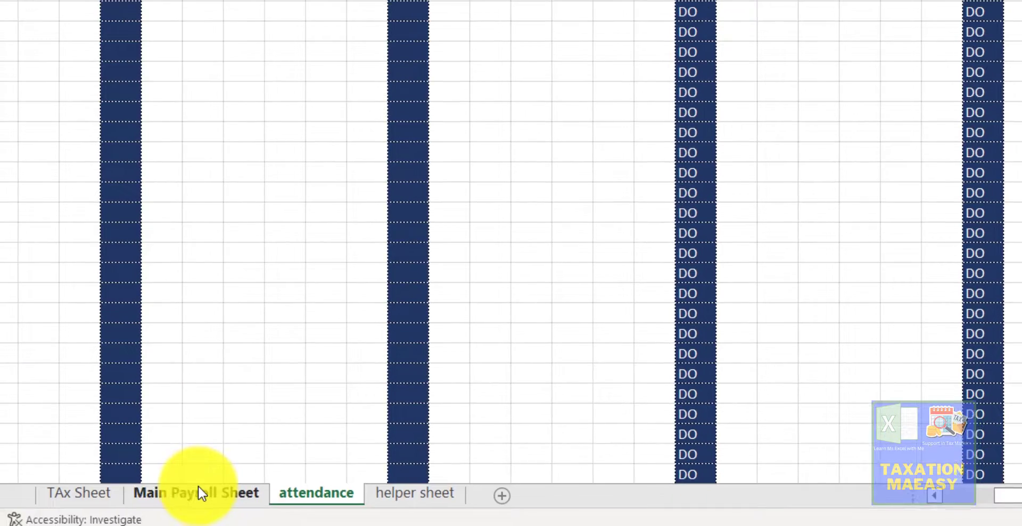
pyautogui.click(200, 492)
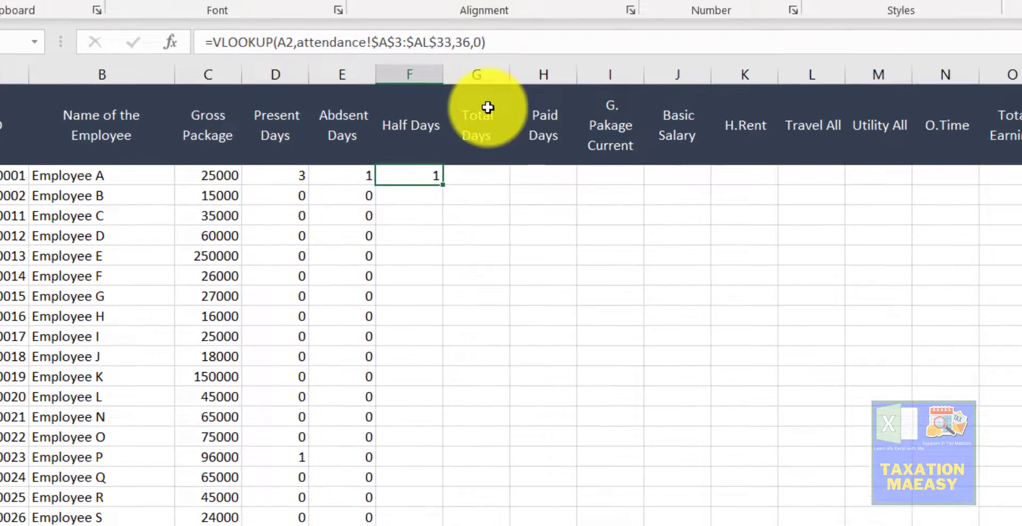
# - Set the column index in F2's VLOOKUP to 35 and fill the formula down the Half Days column
pyautogui.click(471, 40)
pyautogui.press('BackSpace')
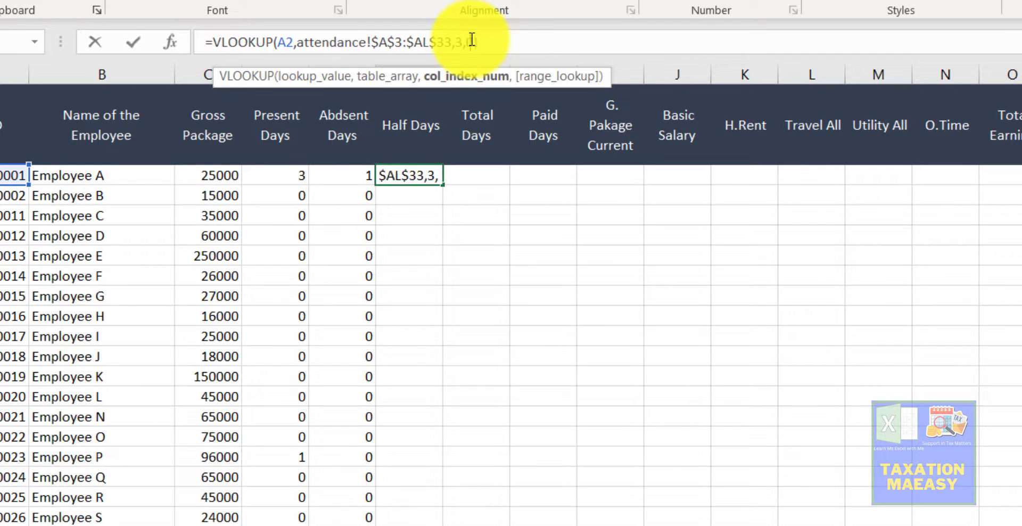
pyautogui.write('5')
pyautogui.press('Return')
pyautogui.press('Up')
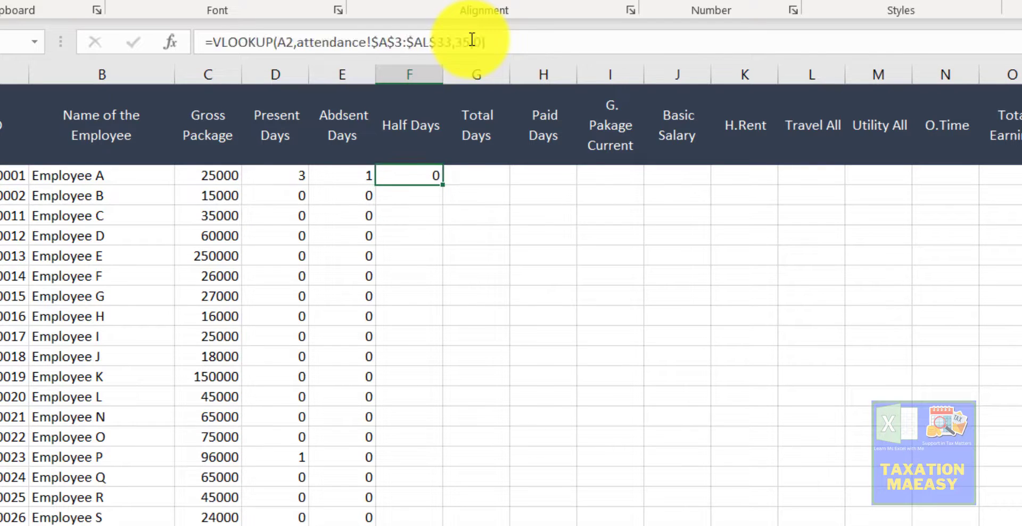
pyautogui.doubleClick(443, 182)
pyautogui.click(468, 177)
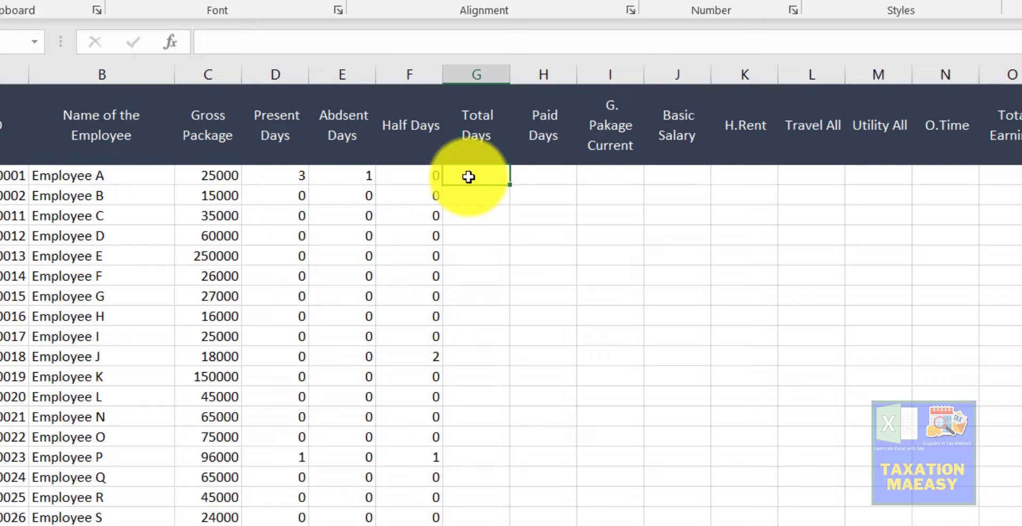
# - On the attendance sheet, copy the DO header from column AL into AM1
pyautogui.press('Up')
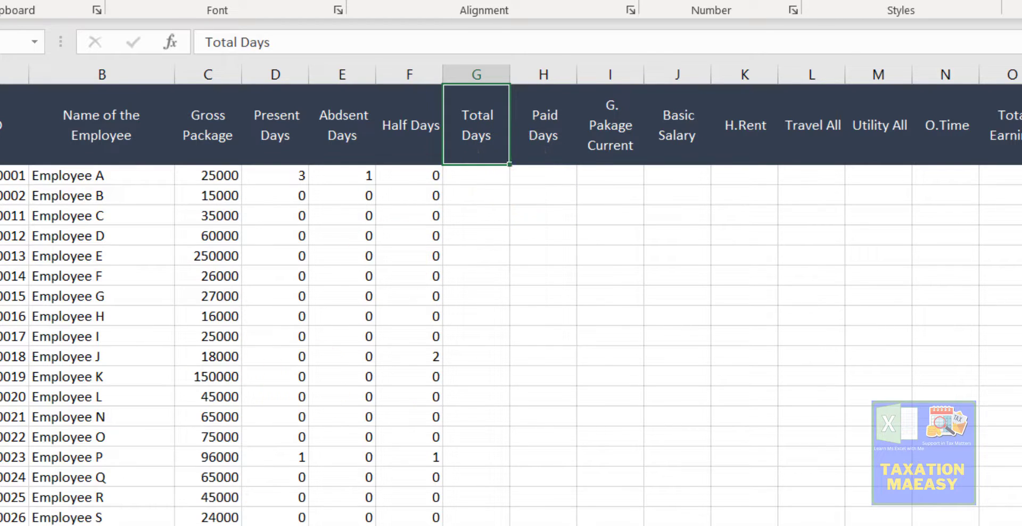
pyautogui.hotkey('ctrl', 'pageup')
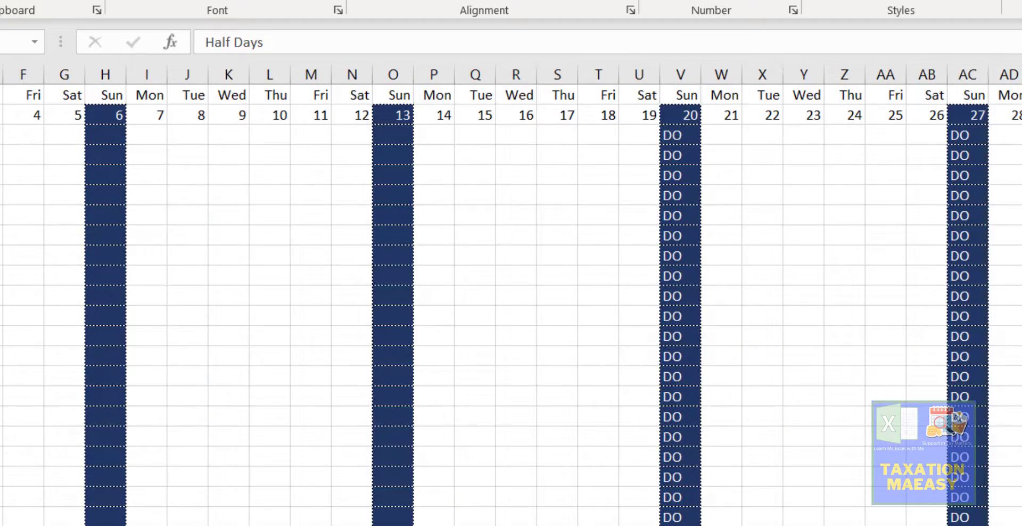
pyautogui.press('Down')
pyautogui.press('Right')
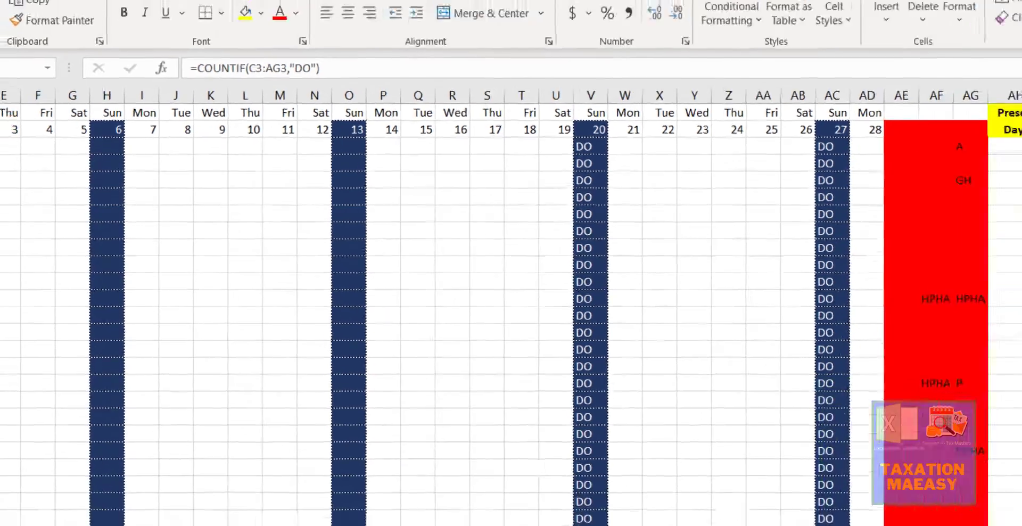
pyautogui.press('Right')
pyautogui.press('Right')
pyautogui.press('Left')
pyautogui.press('Up')
pyautogui.press('Up')
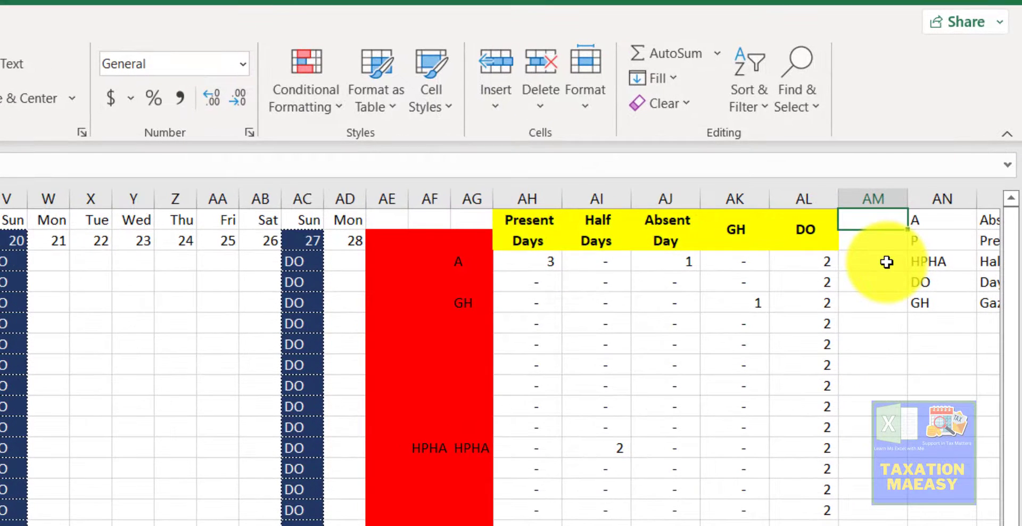
pyautogui.press('Left')
pyautogui.hotkey('ctrl', 'c')
pyautogui.press('Right')
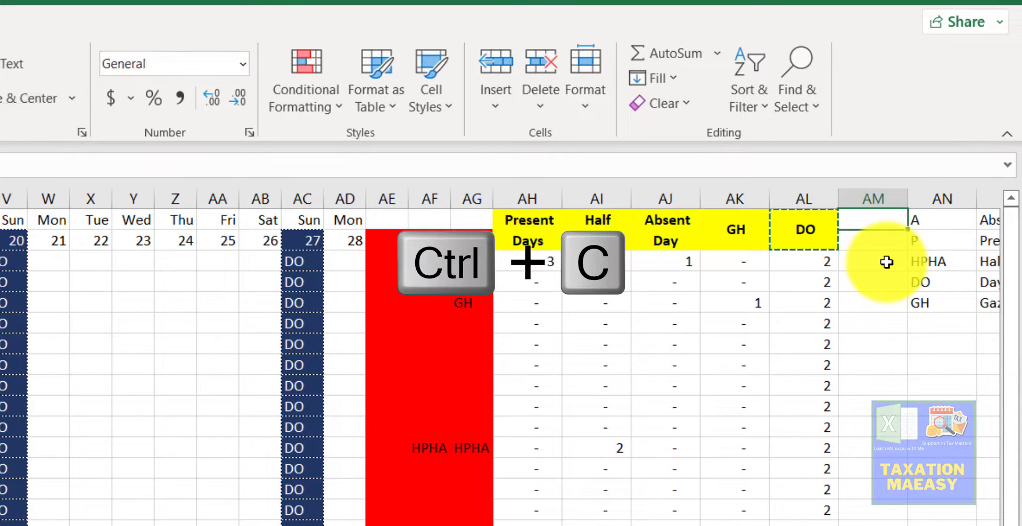
pyautogui.press('Return')
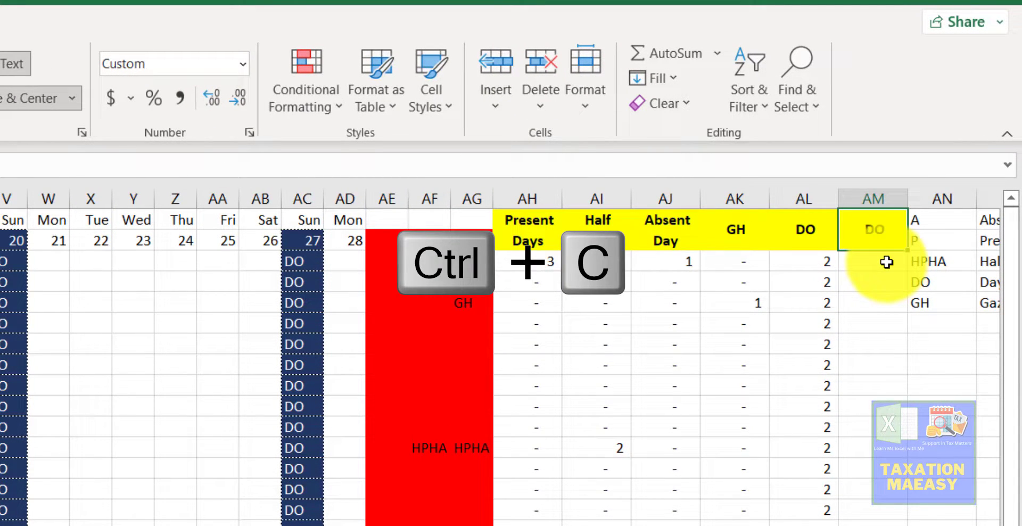
# - Rename the copied header in AM1 to Paid Days
pyautogui.hotkey('ctrl', 'shift', 'p')
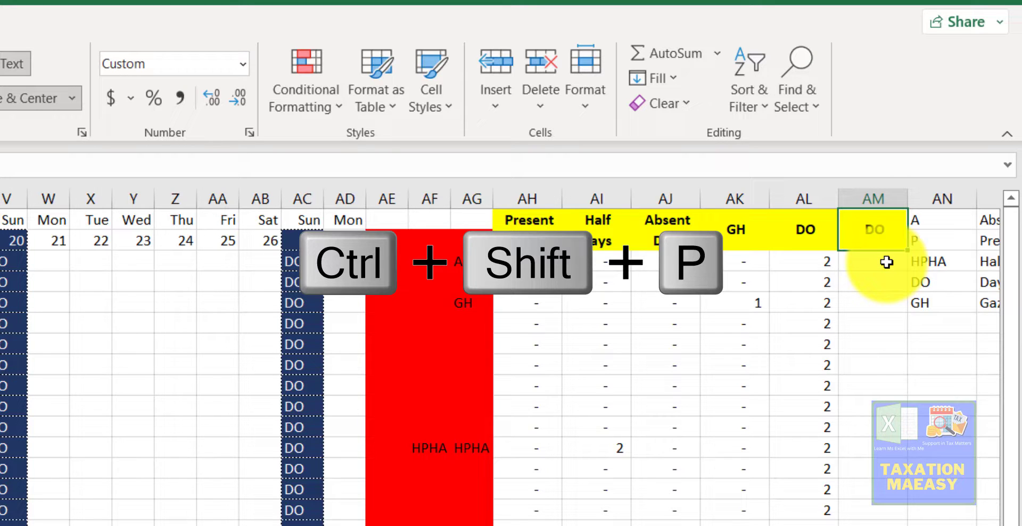
pyautogui.write('PaID')
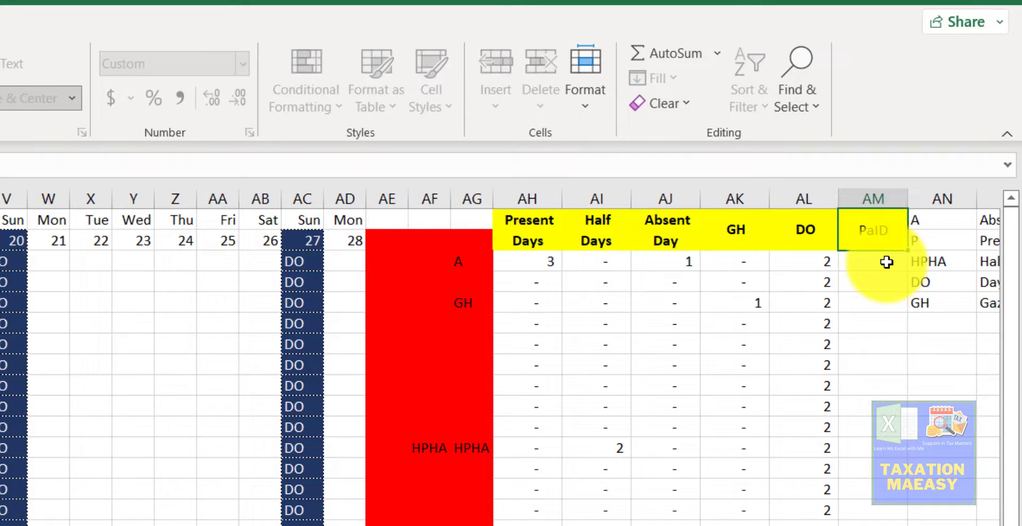
pyautogui.press('BackSpace')
pyautogui.press('BackSpace')
pyautogui.press('BackSpace')
pyautogui.write('ID')
pyautogui.press('BackSpace')
pyautogui.press('BackSpace')
pyautogui.write('id Days')
pyautogui.press('Return')
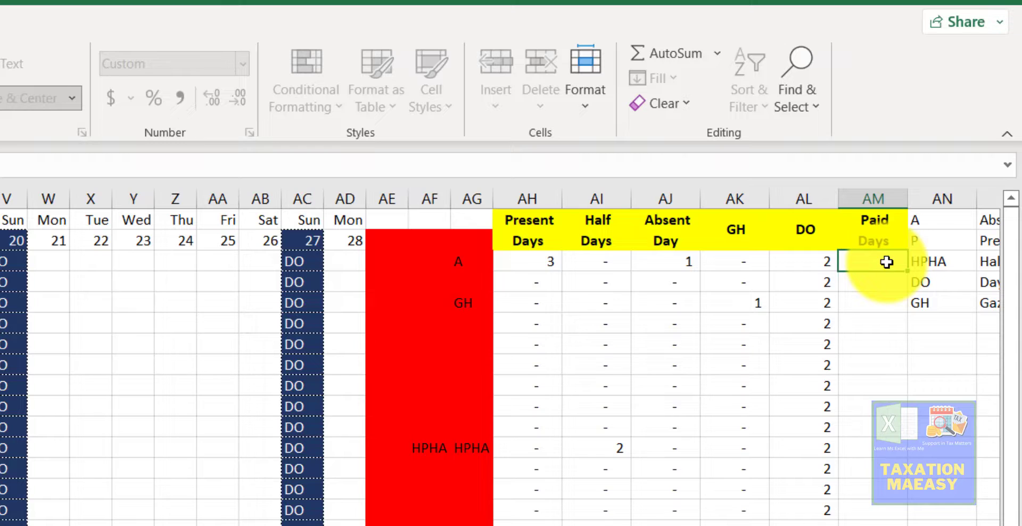
pyautogui.press('Up')
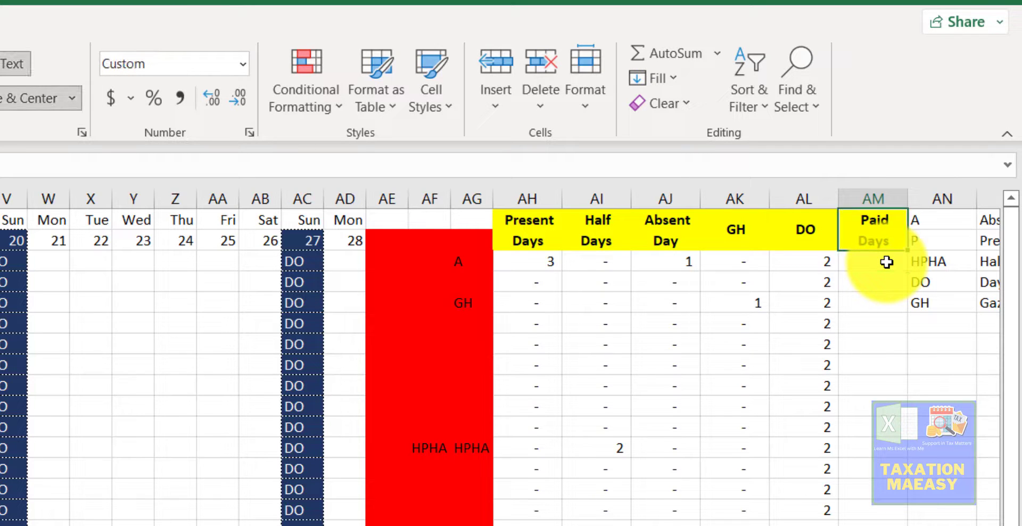
# - Begin AM3's Paid Days formula by adding present days, DO and GH: +AH3+AL3+AK3
pyautogui.click(886, 261)
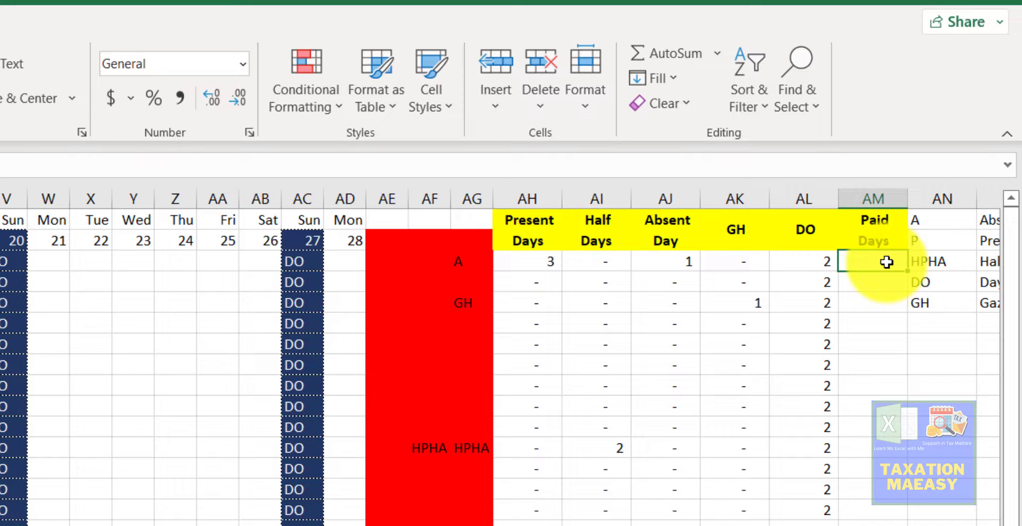
pyautogui.write('+')
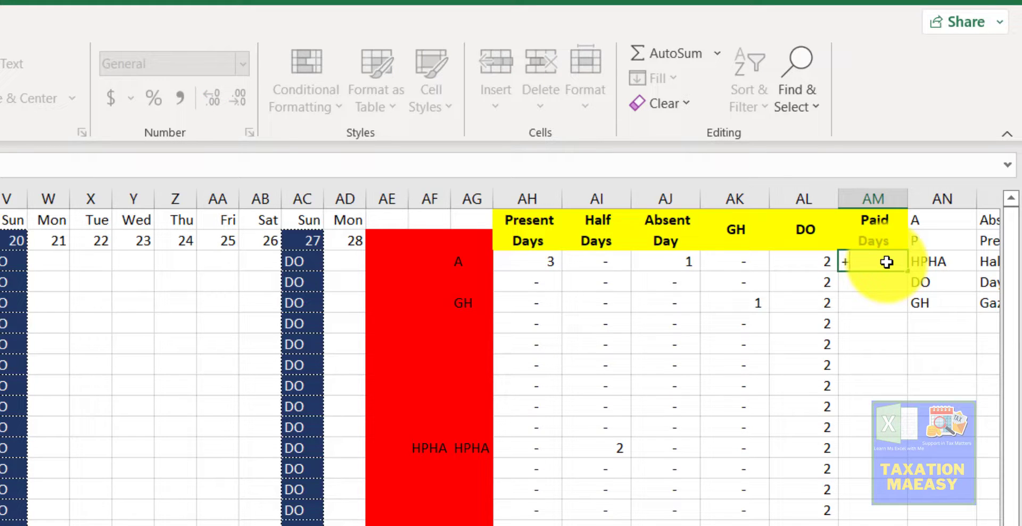
pyautogui.press('Left')
pyautogui.press('Left')
pyautogui.press('Left')
pyautogui.press('Left')
pyautogui.press('Left')
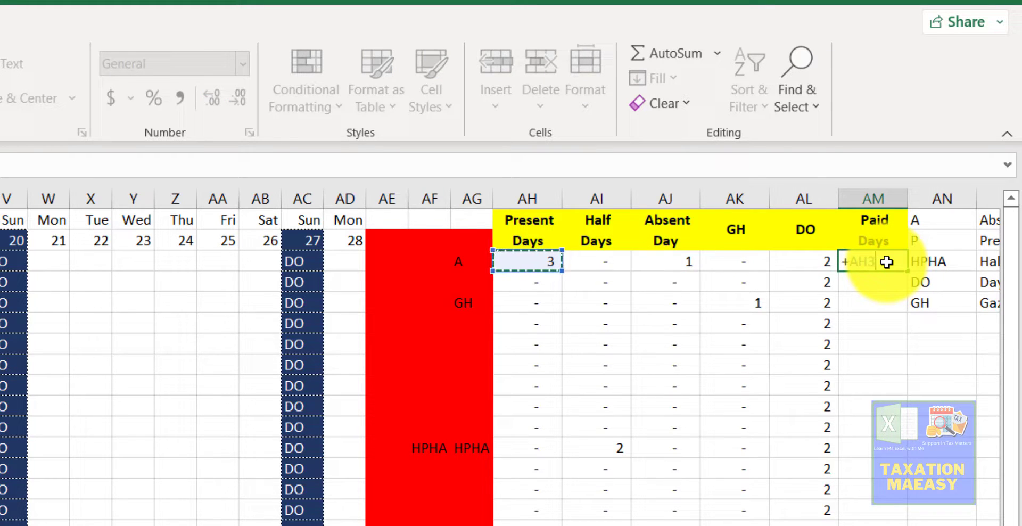
pyautogui.write('+')
pyautogui.press('Left')
pyautogui.write('+')
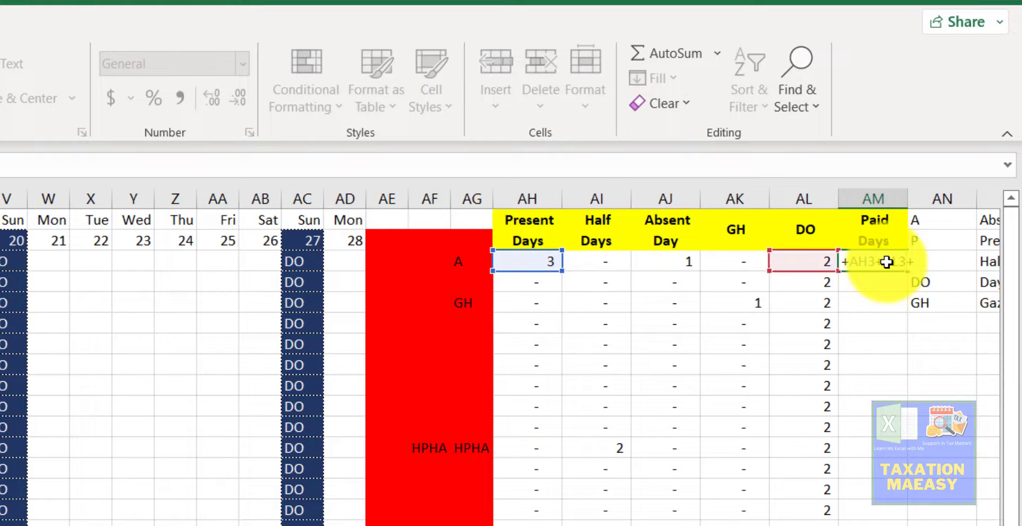
pyautogui.press('Left')
pyautogui.press('Left')
pyautogui.press('Left')
pyautogui.press('Right')
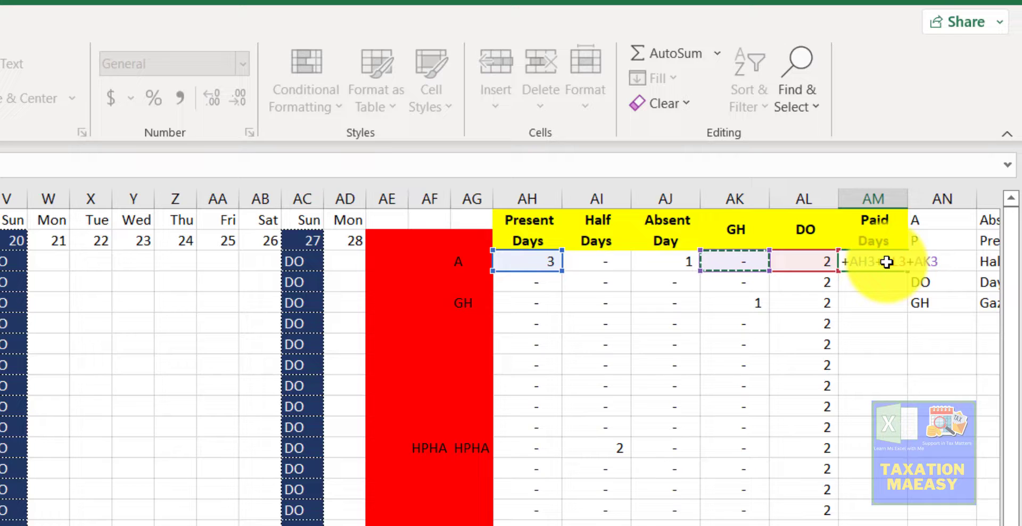
# - Complete AM3's formula with -AJ3+AI3/2 and fill it down the Paid Days column
pyautogui.write('-')
pyautogui.press('Left')
pyautogui.press('Left')
pyautogui.press('Left')
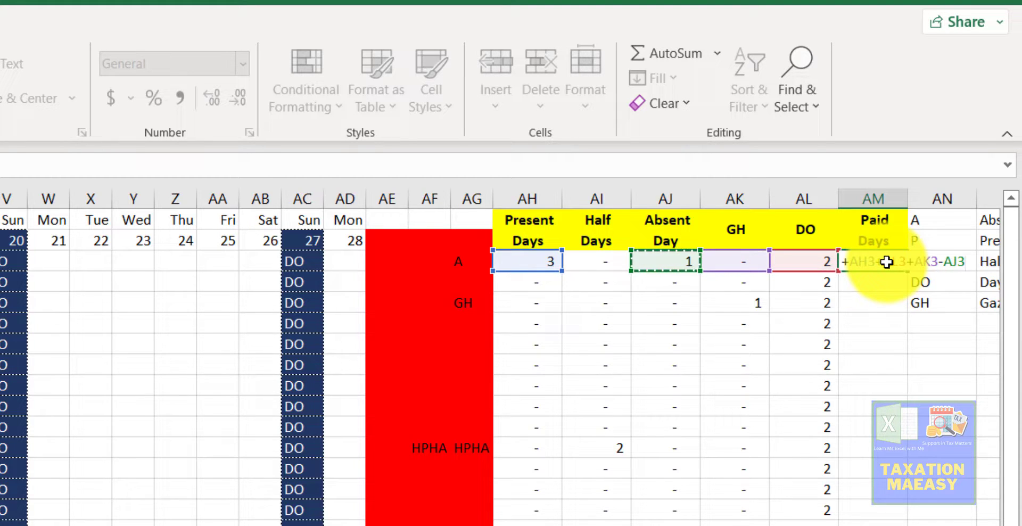
pyautogui.write('+')
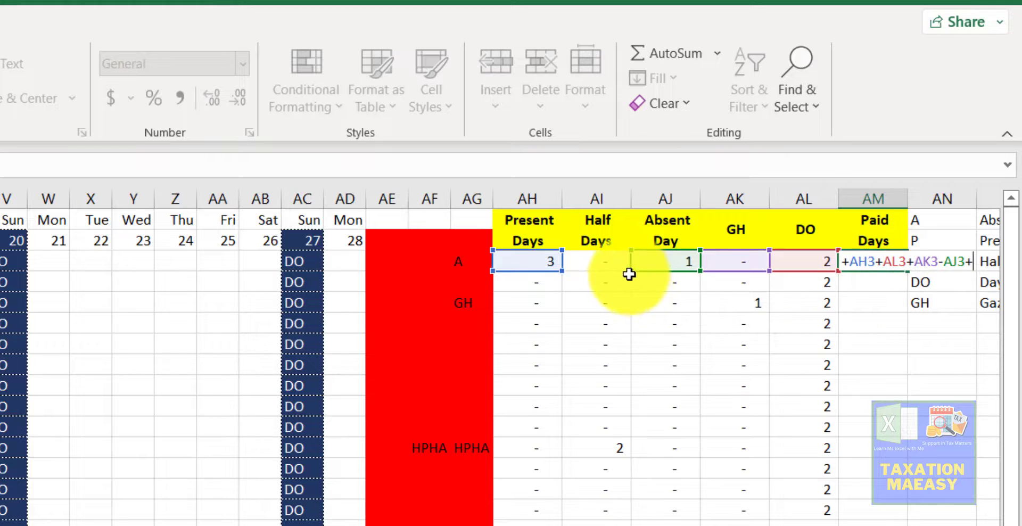
pyautogui.click(606, 265)
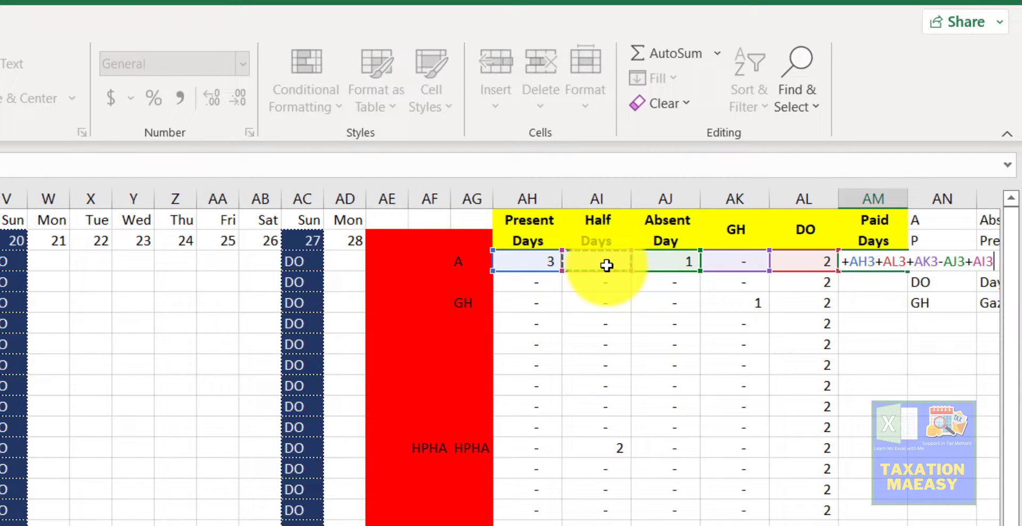
pyautogui.write('/2')
pyautogui.press('Return')
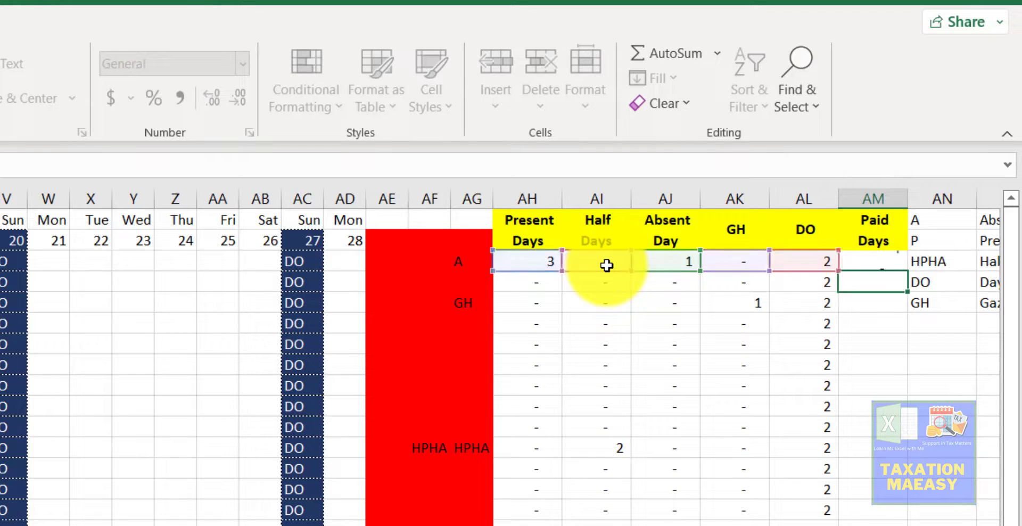
pyautogui.press('Up')
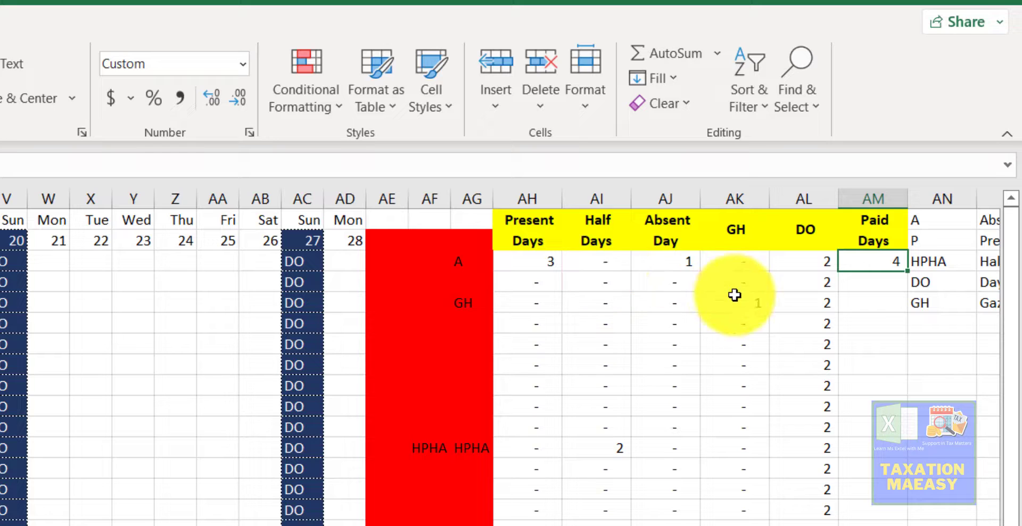
pyautogui.doubleClick(908, 272)
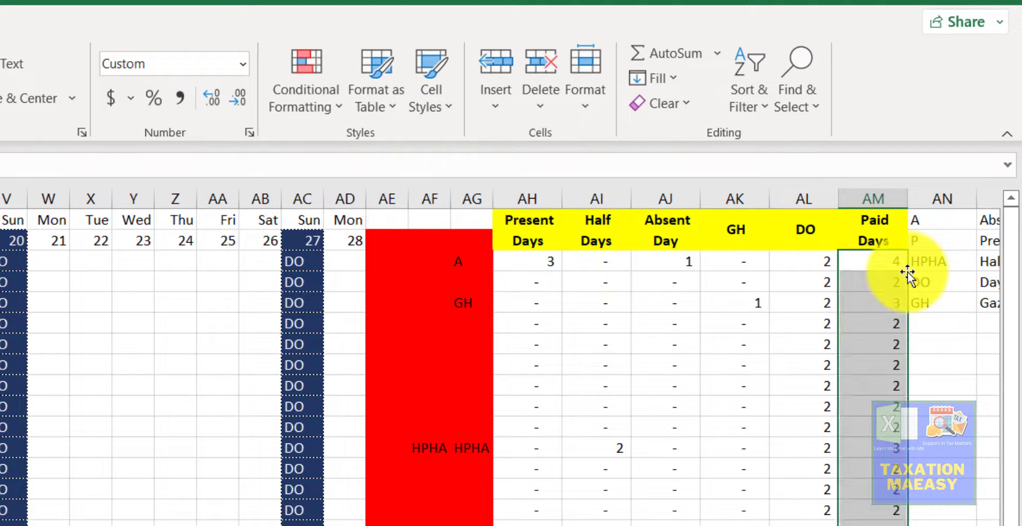
# - Check the DO and Half Days cells in row 12 against that row's Paid Days result
pyautogui.click(817, 451)
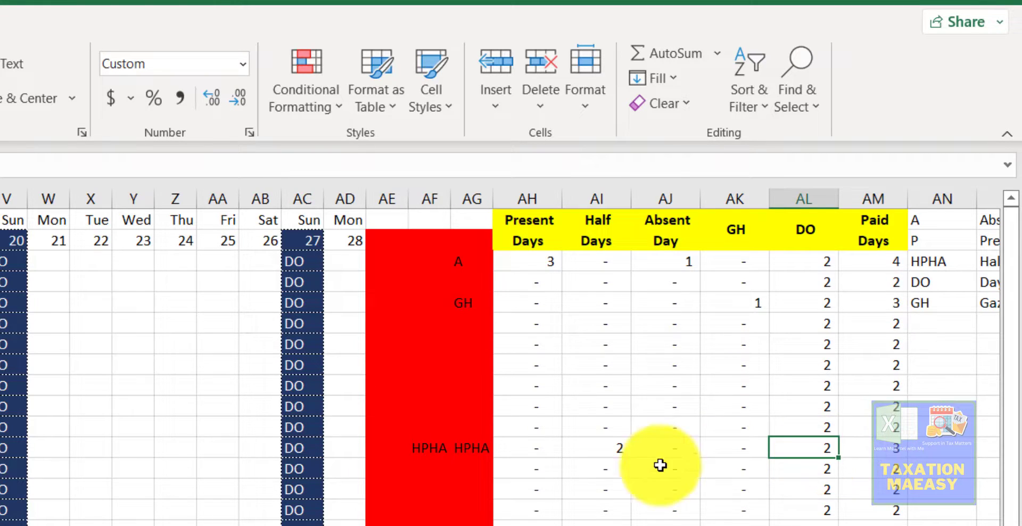
pyautogui.click(616, 446)
pyautogui.write('2')
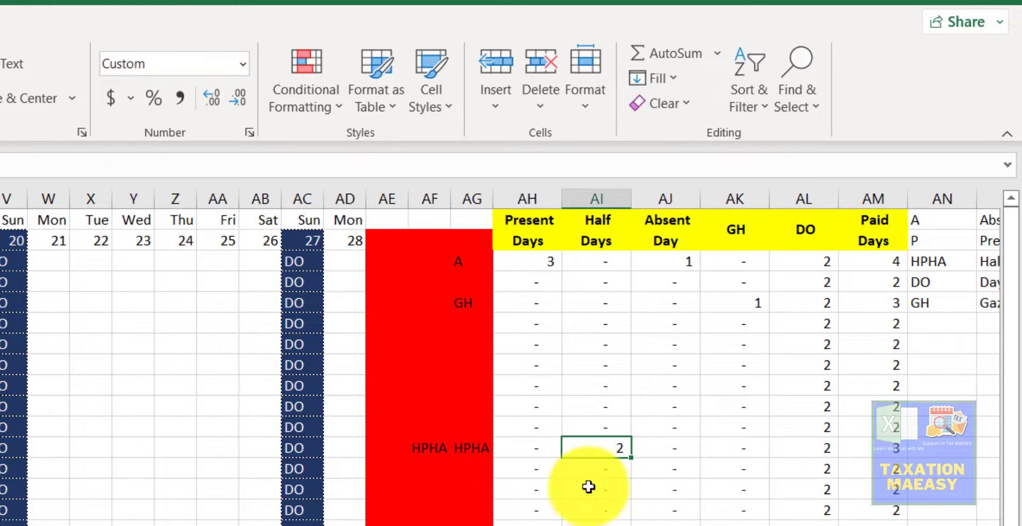
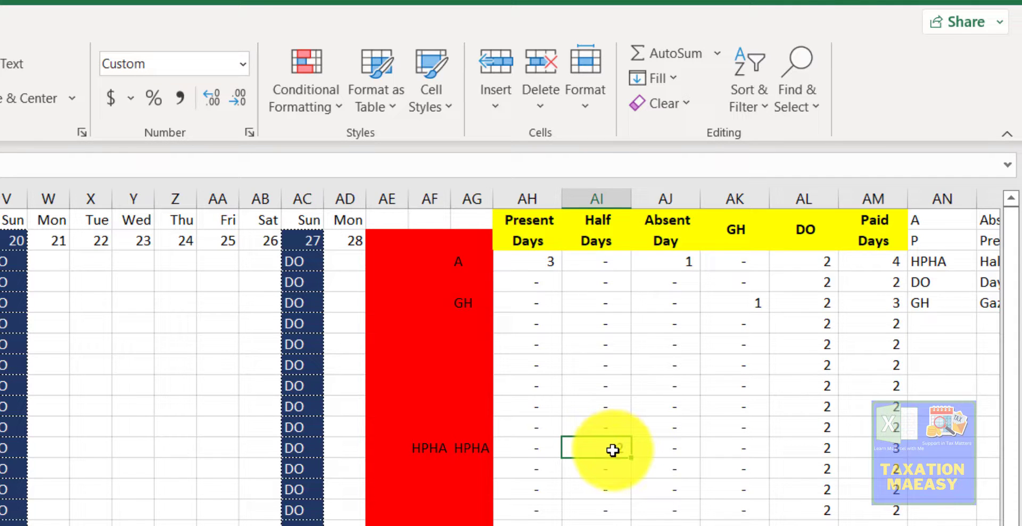
# - Compare row 12's DO count with its Paid Days result on the attendance sheet
pyautogui.click(816, 447)
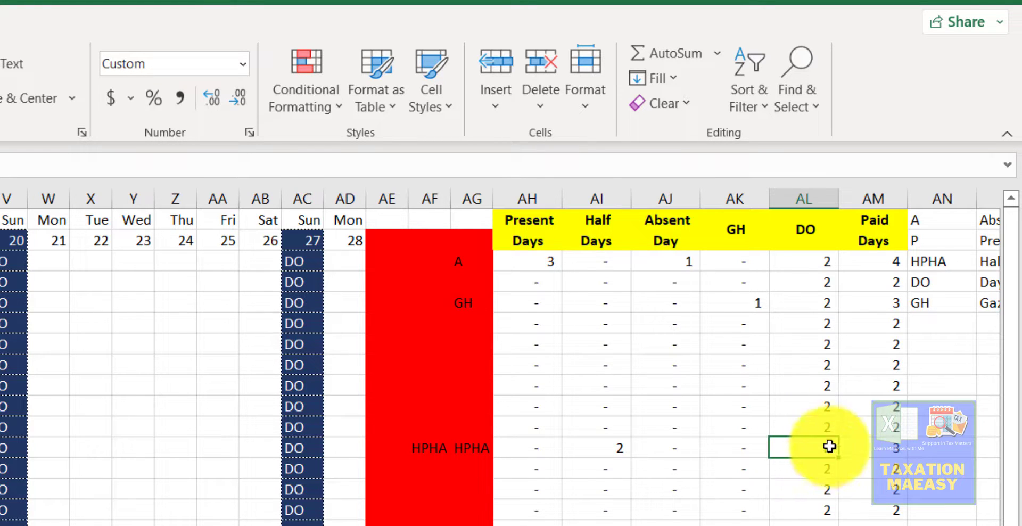
pyautogui.click(865, 450)
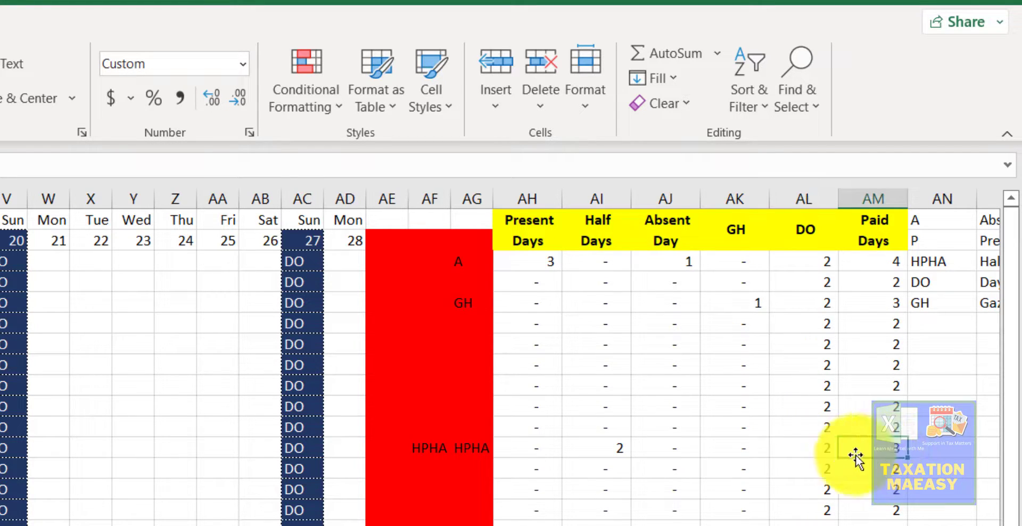
pyautogui.click(815, 450)
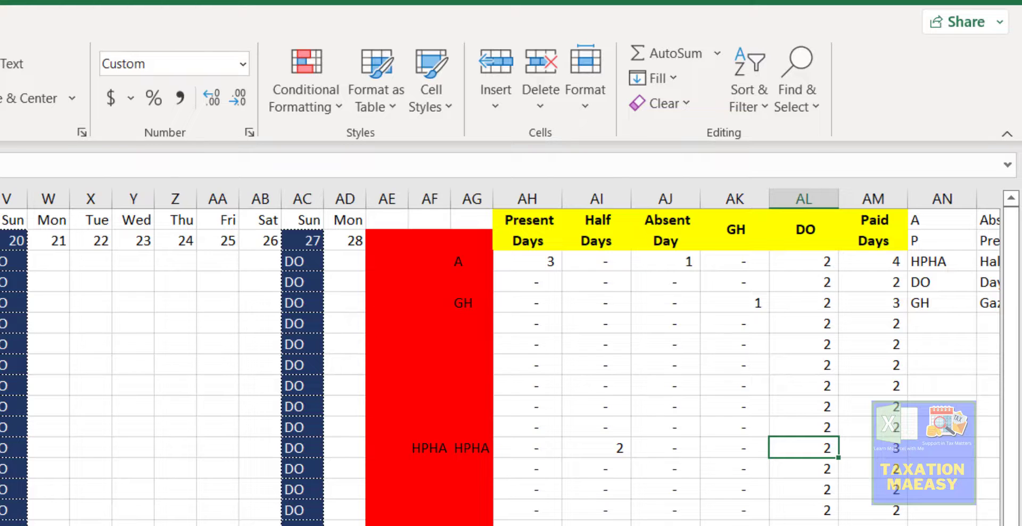
# - Copy the Half Days VLOOKUP formula text from F2 on the Main Payroll Sheet into the Paid Days cell H2
pyautogui.hotkey('ctrl', 'pagedown')
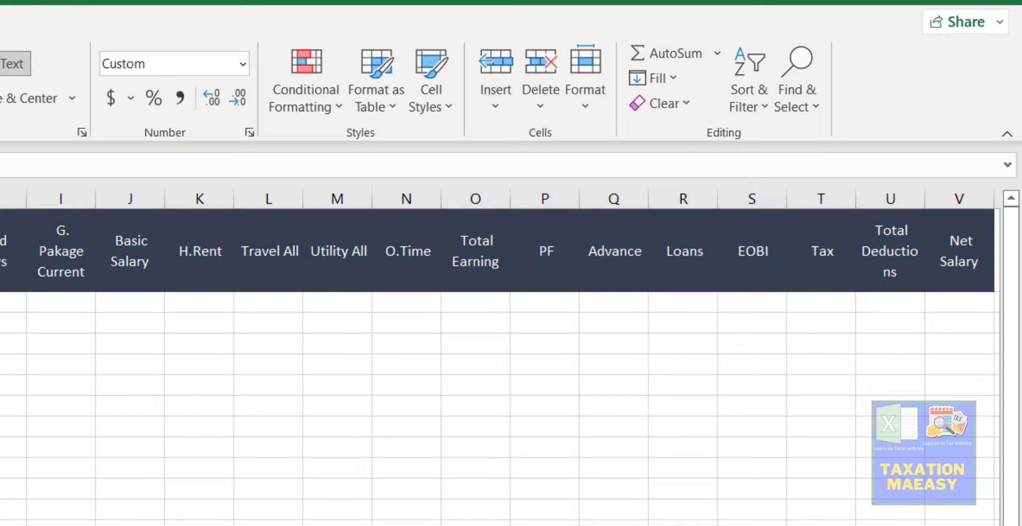
pyautogui.click(3, 300)
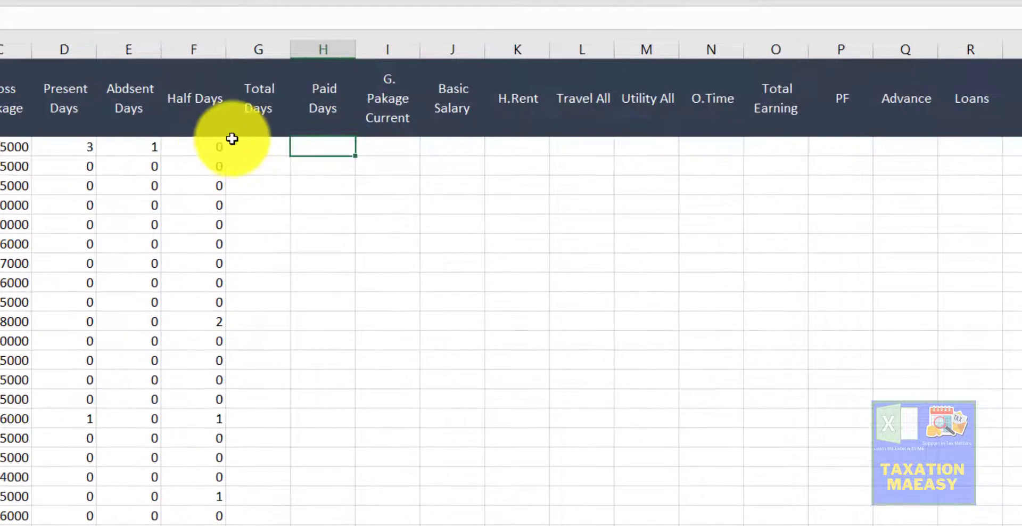
pyautogui.click(194, 143)
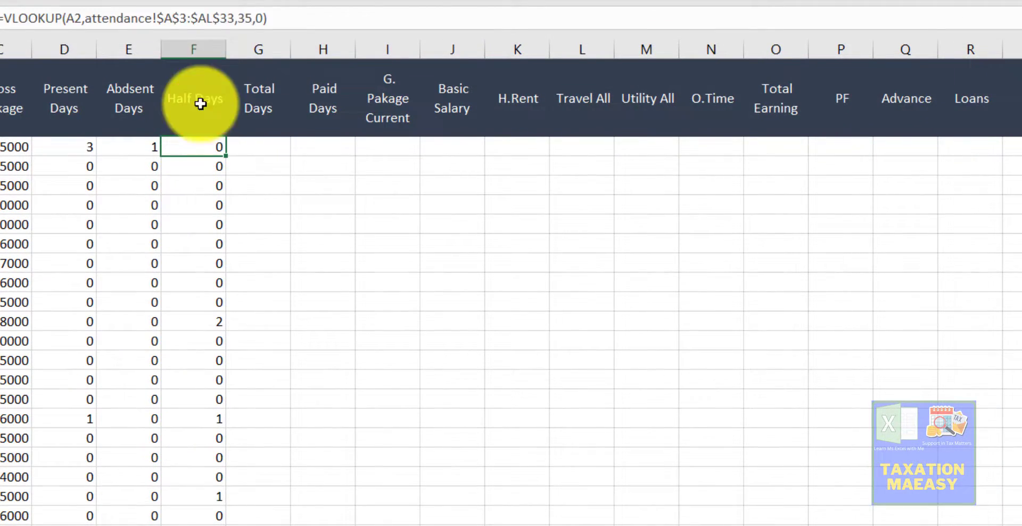
pyautogui.click(283, 19)
pyautogui.hotkey('ctrl', 'shift', 'Up')
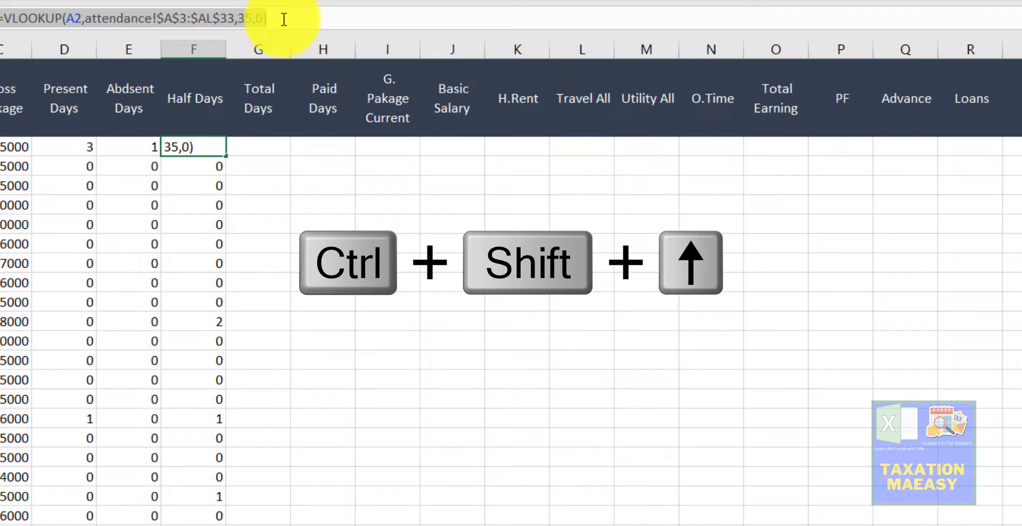
pyautogui.hotkey('ctrl', 'c')
pyautogui.press('Escape')
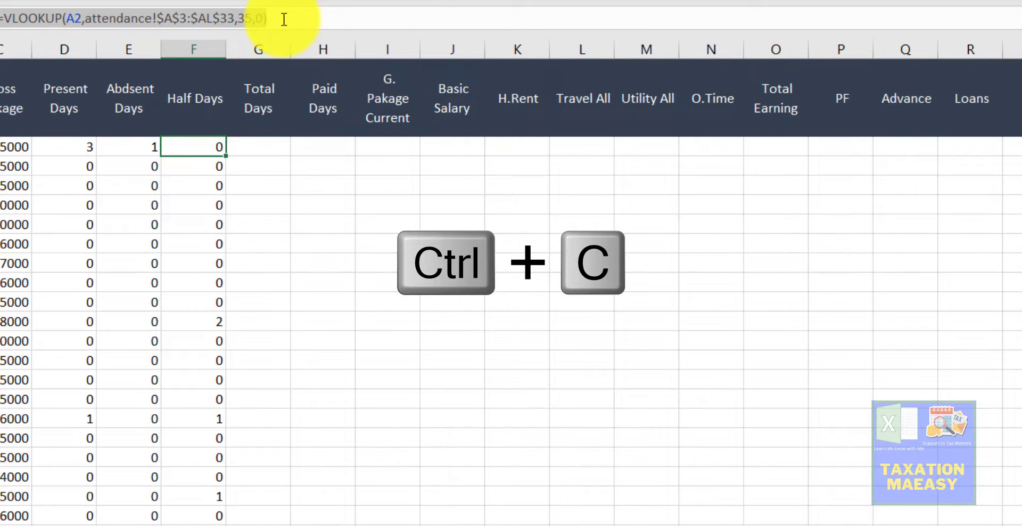
pyautogui.press('Right')
pyautogui.press('Right')
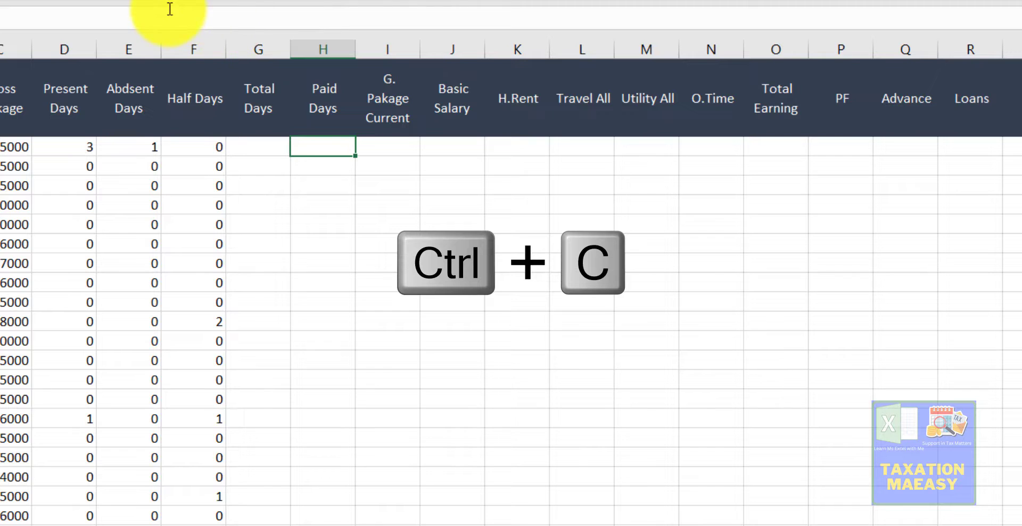
pyautogui.hotkey('ctrl', 'v')
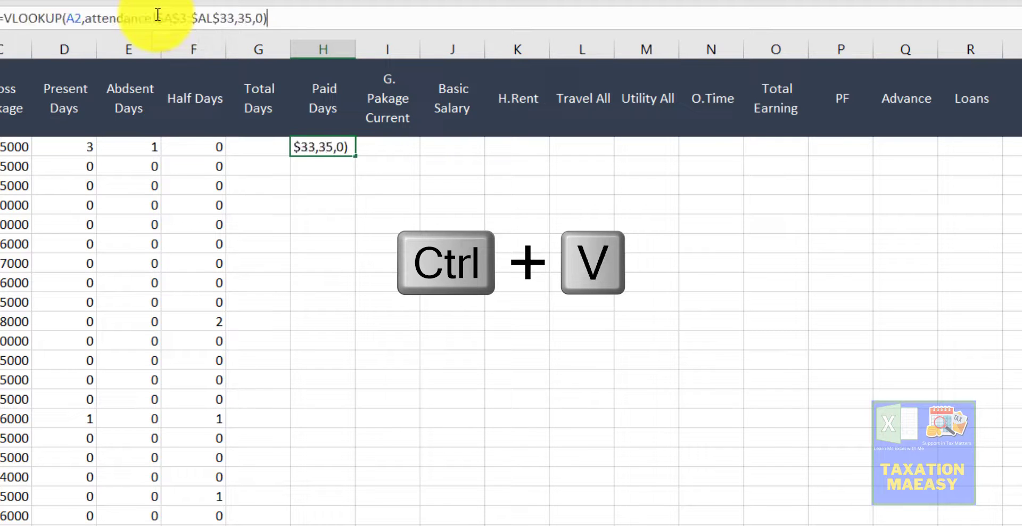
pyautogui.press('Return')
pyautogui.press('Up')
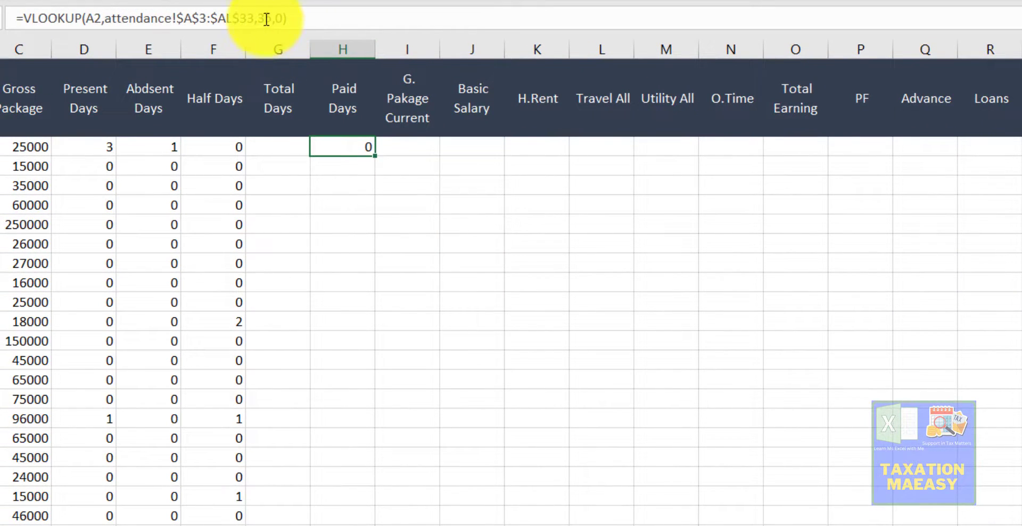
# - Set H2's VLOOKUP column index to 37 and extend its table range to attendance!$A$3:$AM$33
pyautogui.click(271, 17)
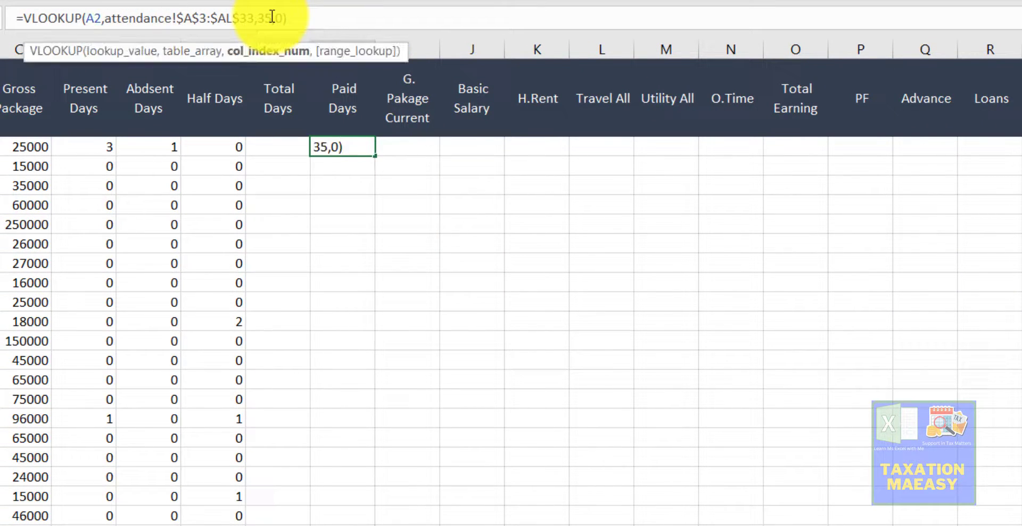
pyautogui.press('BackSpace')
pyautogui.write('7')
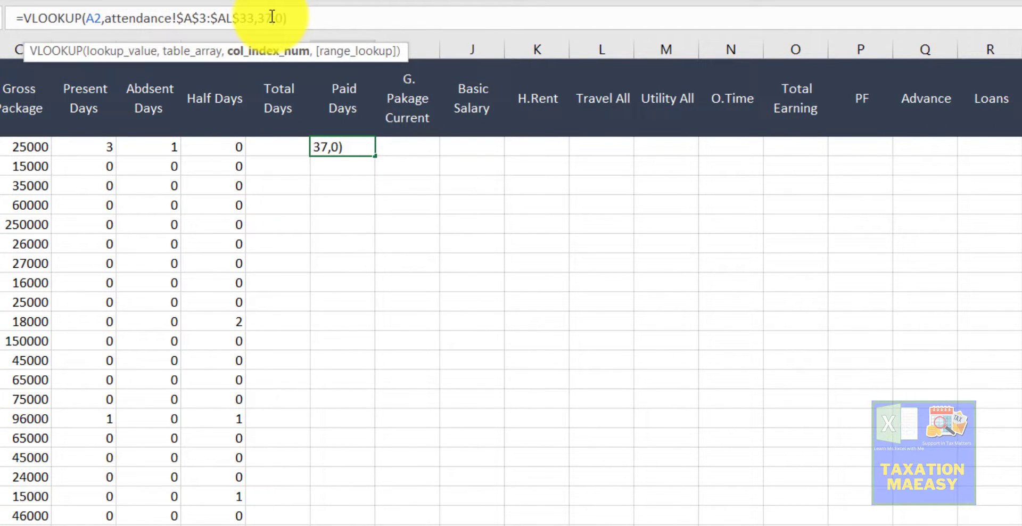
pyautogui.click(233, 24)
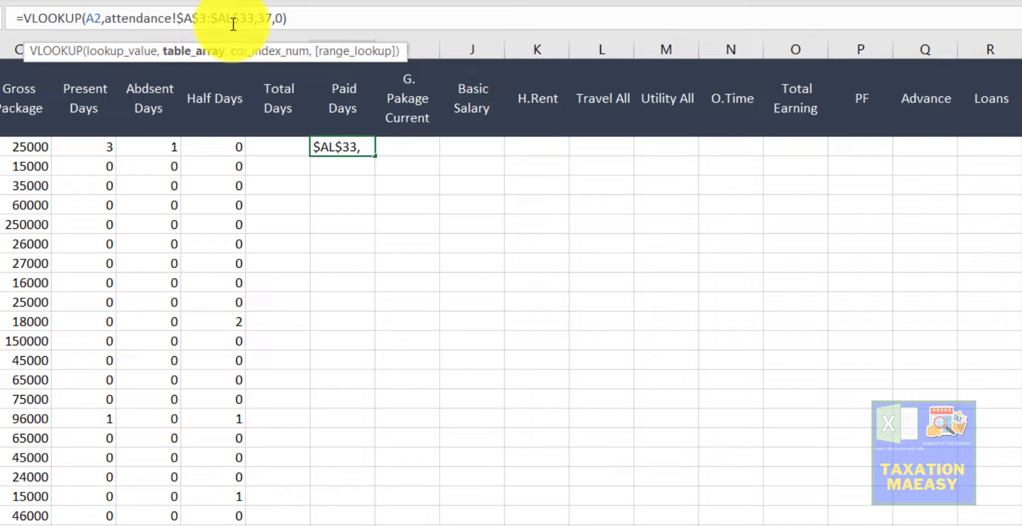
pyautogui.press('BackSpace')
pyautogui.write('M')
pyautogui.press('Return')
pyautogui.press('Up')
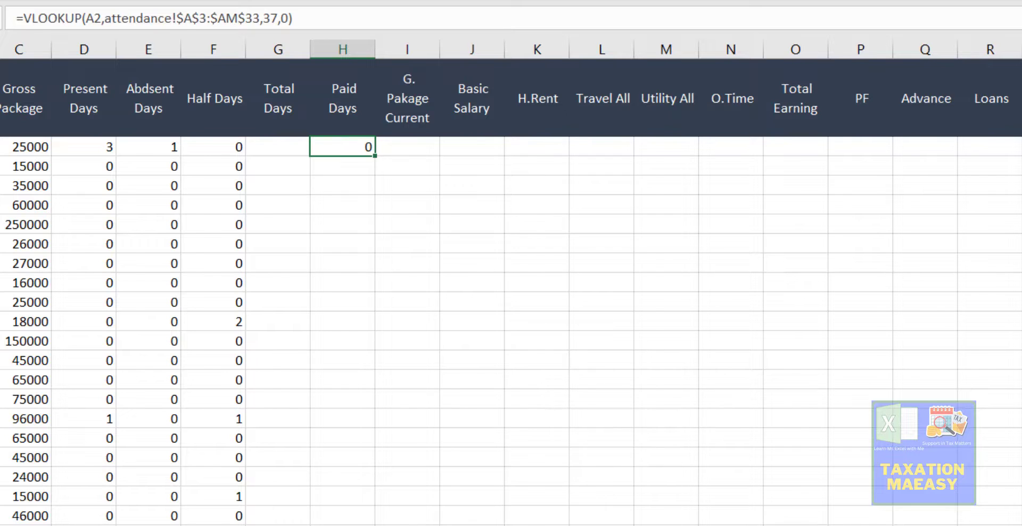
# - Count the attendance sheet's columns from Emp ID through Paid Days by extending a header selection from column A to AM
pyautogui.click(432, 525)
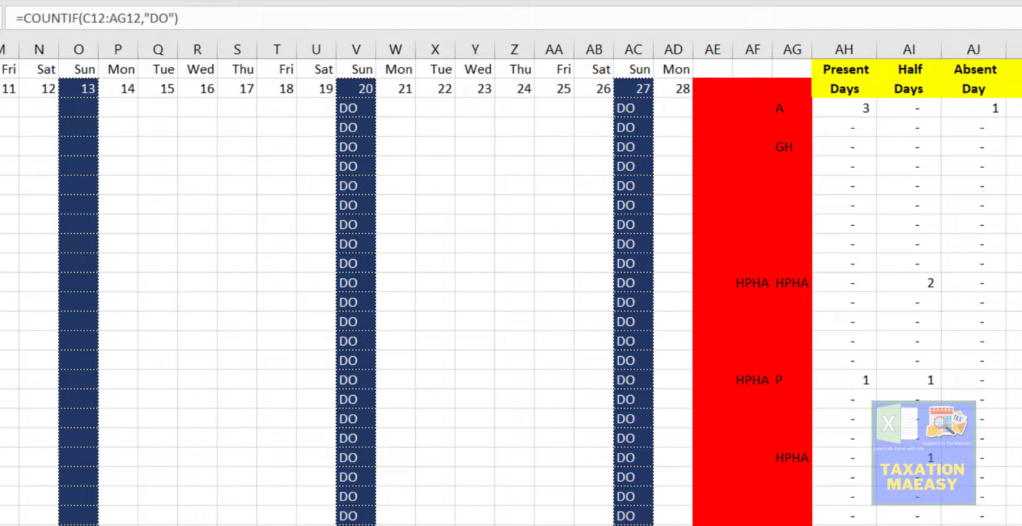
pyautogui.click(1016, 108)
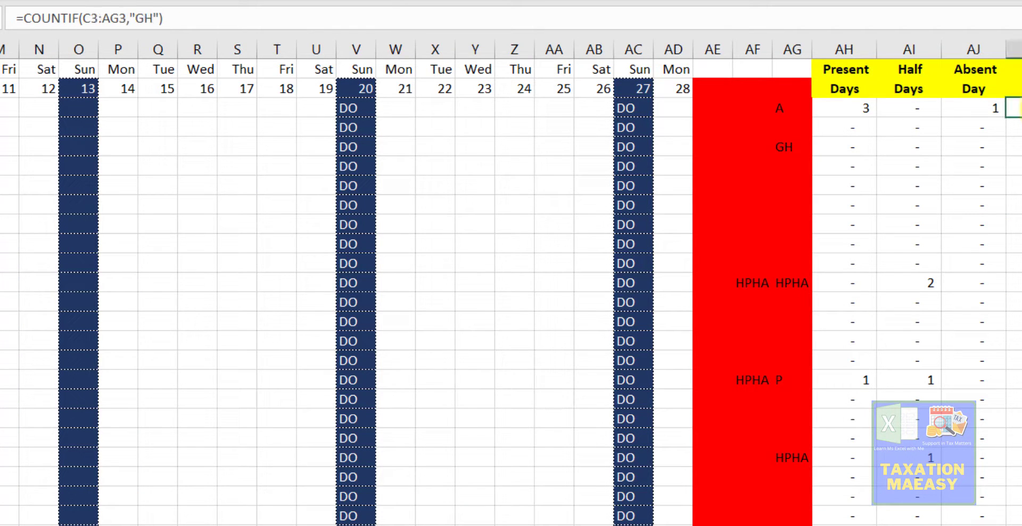
pyautogui.press('Left')
pyautogui.press('Left')
pyautogui.press('Up')
pyautogui.hotkey('ctrl', 'Left')
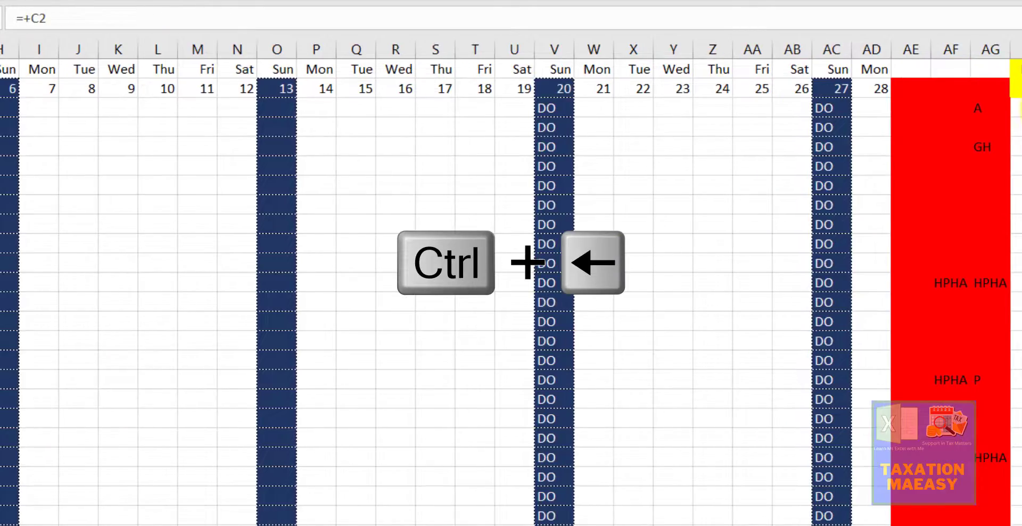
pyautogui.hotkey('ctrl', 'Left')
pyautogui.hotkey('ctrl', 'Left')
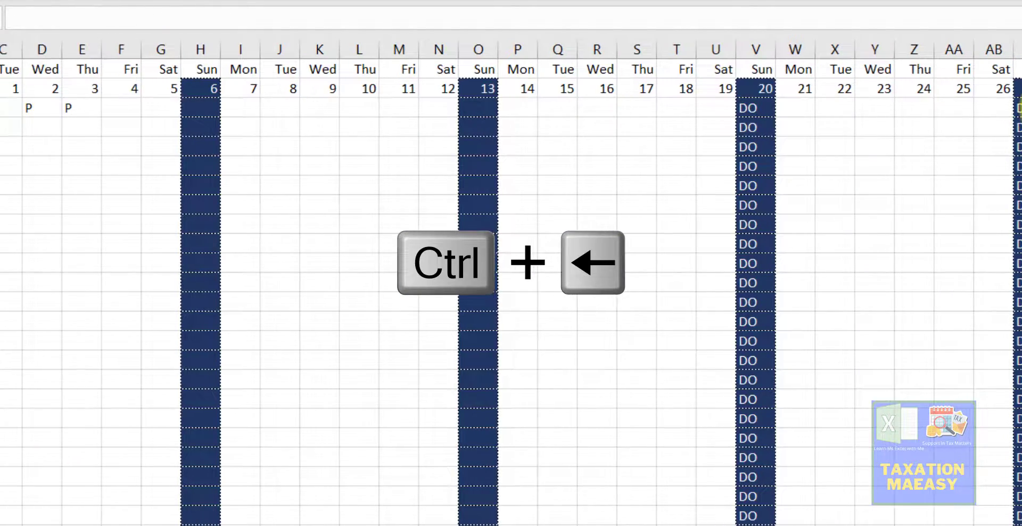
pyautogui.hotkey('shift', 'Right')
pyautogui.hotkey('shift', 'Right')
pyautogui.hotkey('shift', 'Right')
pyautogui.hotkey('shift', 'Right')
pyautogui.hotkey('shift', 'Right')
pyautogui.hotkey('shift', 'Right')
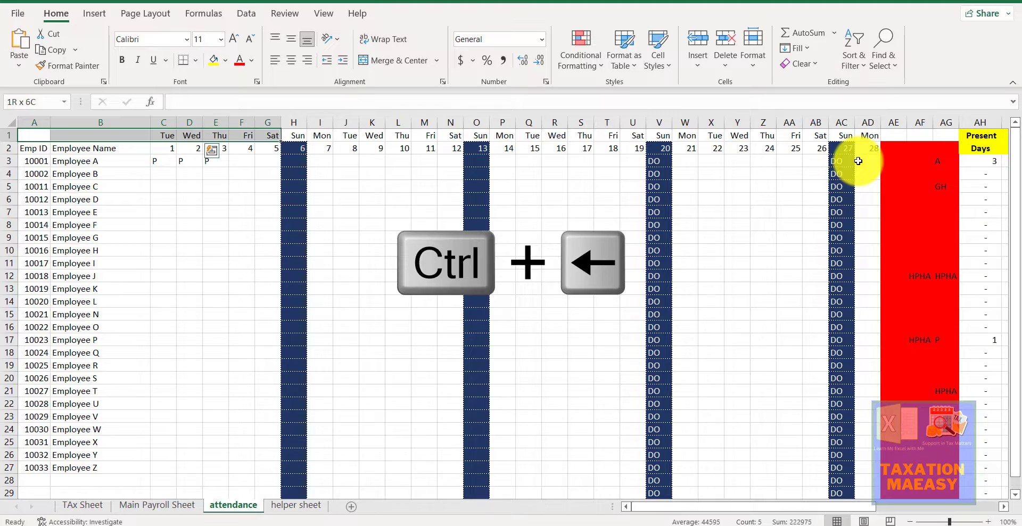
pyautogui.hotkey('shift', 'Right')
pyautogui.hotkey('shift', 'Right')
pyautogui.hotkey('shift', 'Right')
pyautogui.hotkey('shift', 'Right')
pyautogui.hotkey('shift', 'Right')
pyautogui.hotkey('shift', 'Right')
pyautogui.hotkey('shift', 'Right')
pyautogui.hotkey('shift', 'Right')
pyautogui.hotkey('shift', 'Right')
pyautogui.hotkey('shift', 'Right')
pyautogui.hotkey('shift', 'Right')
pyautogui.hotkey('shift', 'Right')
pyautogui.hotkey('shift', 'Right')
pyautogui.hotkey('shift', 'Right')
pyautogui.hotkey('shift', 'Right')
pyautogui.hotkey('shift', 'Right')
pyautogui.hotkey('shift', 'Right')
pyautogui.hotkey('shift', 'Right')
pyautogui.hotkey('shift', 'Right')
pyautogui.hotkey('shift', 'Right')
pyautogui.hotkey('shift', 'Down')
pyautogui.hotkey('shift', 'Right')
pyautogui.hotkey('shift', 'Right')
pyautogui.hotkey('shift', 'Right')
pyautogui.hotkey('shift', 'Right')
pyautogui.hotkey('shift', 'Right')
pyautogui.hotkey('shift', 'Right')
pyautogui.hotkey('shift', 'Right')
pyautogui.hotkey('shift', 'Right')
pyautogui.hotkey('shift', 'Right')
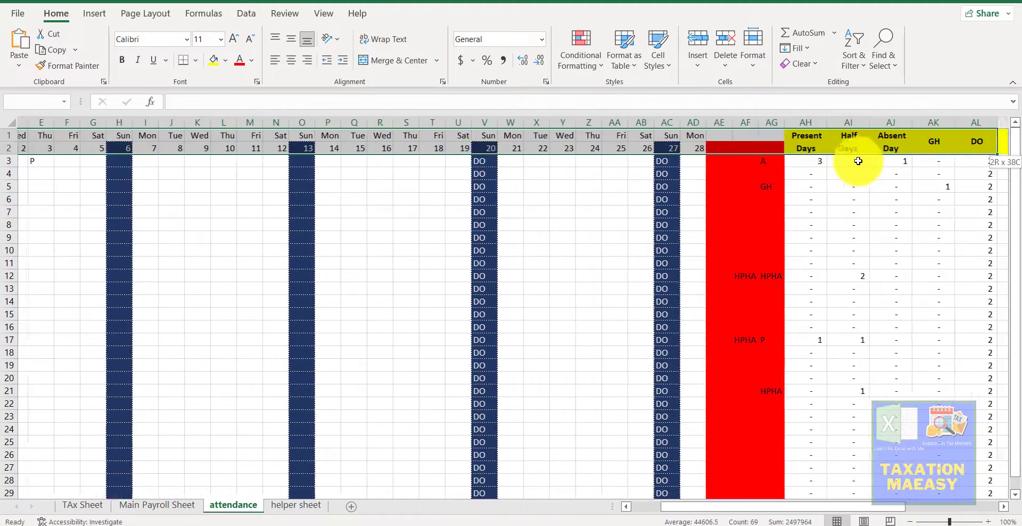
pyautogui.hotkey('shift', 'Right')
pyautogui.hotkey('shift', 'Right')
pyautogui.hotkey('shift', 'Right')
pyautogui.hotkey('shift', 'Right')
pyautogui.hotkey('shift', 'Right')
pyautogui.hotkey('shift', 'Right')
pyautogui.hotkey('shift', 'Right')
pyautogui.hotkey('shift', 'Left')
pyautogui.hotkey('shift', 'Left')
pyautogui.hotkey('shift', 'Left')
pyautogui.hotkey('shift', 'Left')
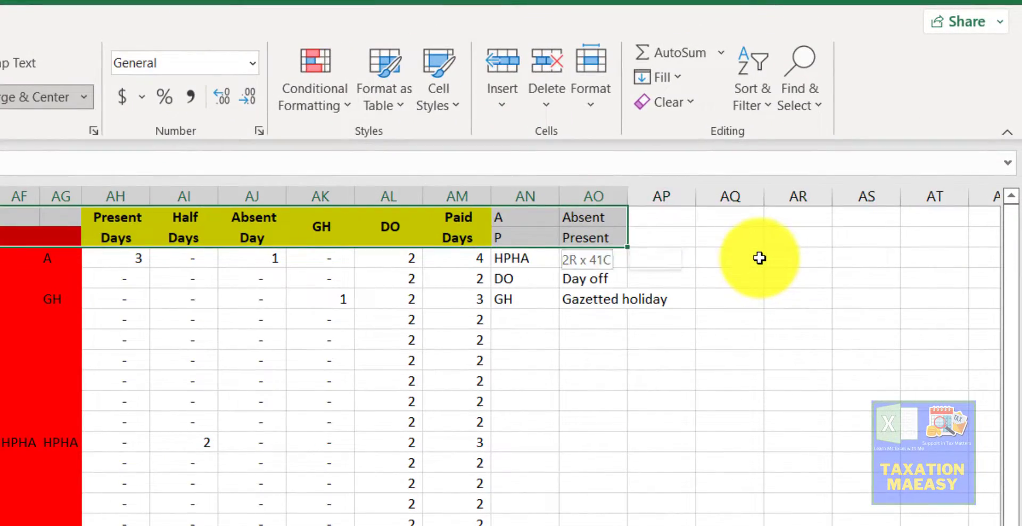
pyautogui.hotkey('shift', 'Left')
pyautogui.hotkey('shift', 'Left')
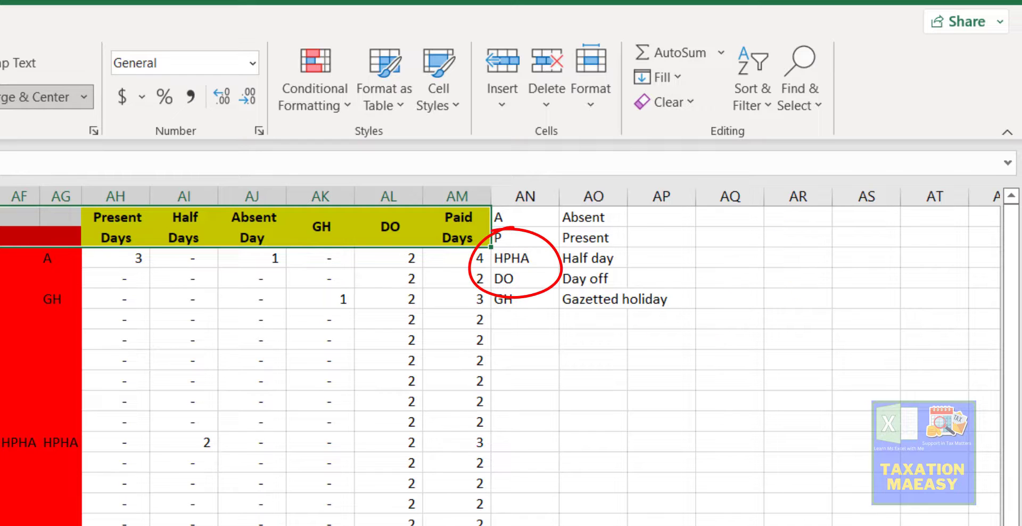
# - Set the column index in H2's VLOOKUP on the Main Payroll Sheet to 39 and fill the formula down Paid Days
pyautogui.hotkey('ctrl', 'pagedown')
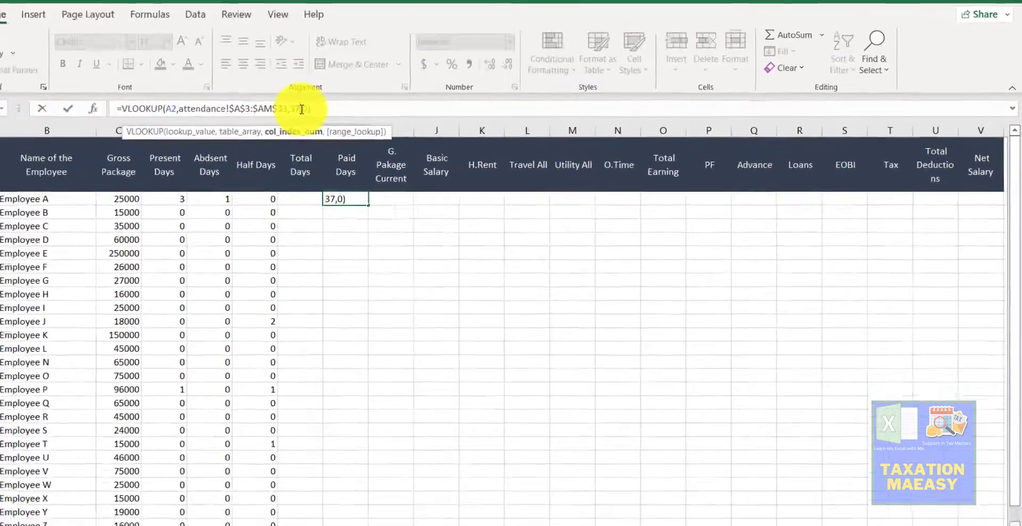
pyautogui.write('9')
pyautogui.press('Return')
pyautogui.press('Up')
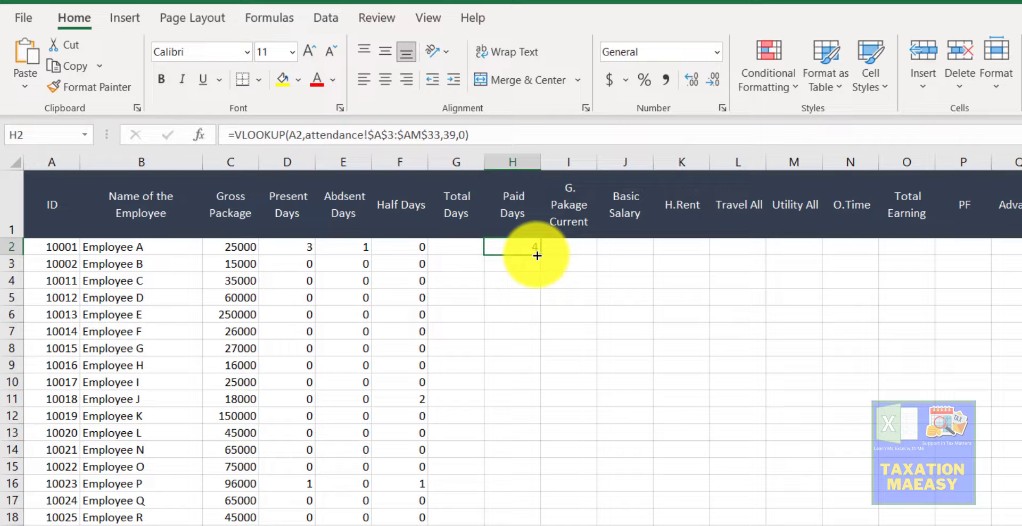
pyautogui.doubleClick(537, 256)
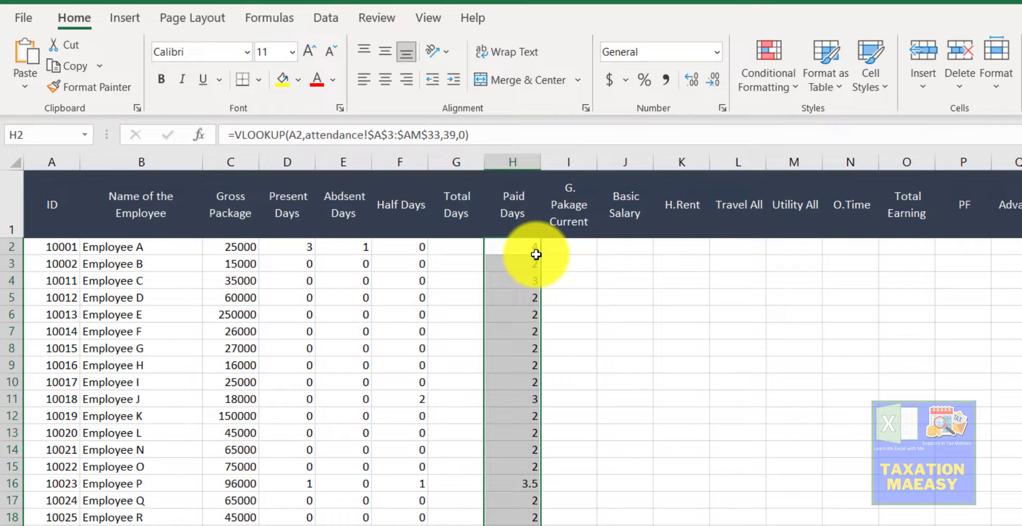
# - Check row 16's Paid Days value against its Half Days value on the Main Payroll Sheet
pyautogui.click(525, 491)
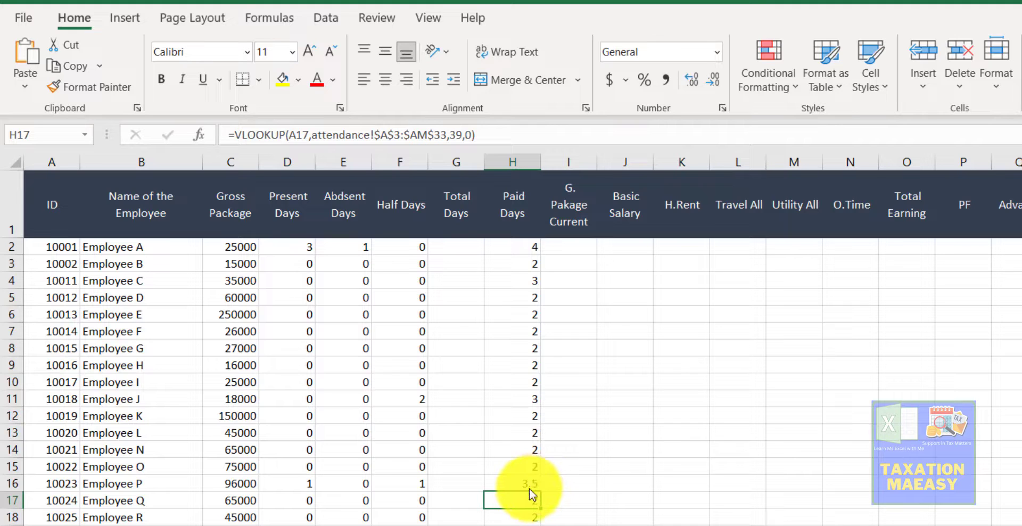
pyautogui.click(520, 485)
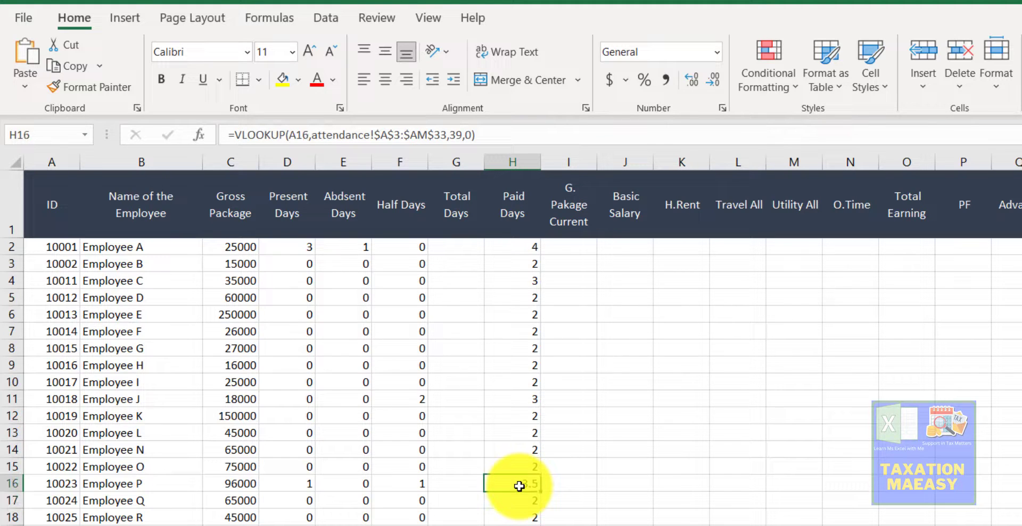
pyautogui.click(413, 489)
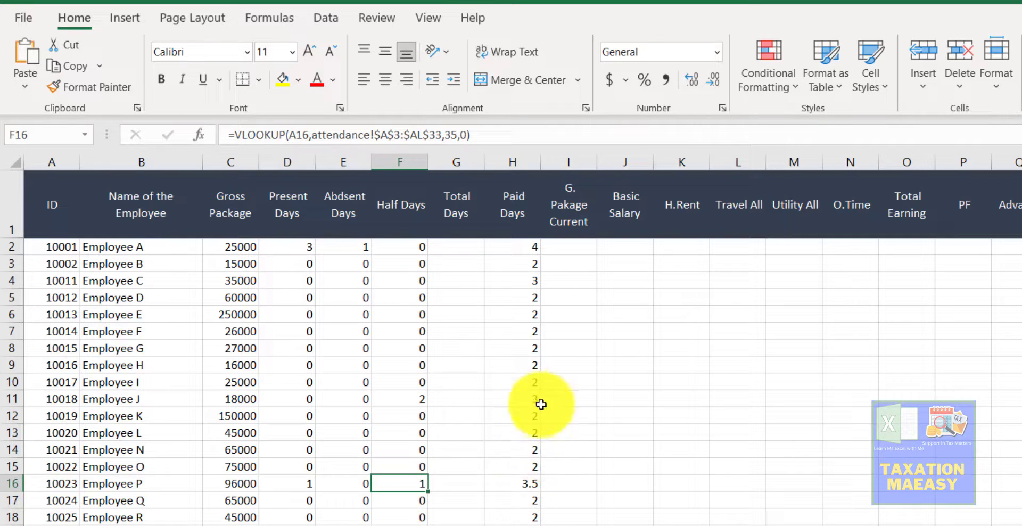
pyautogui.click(529, 486)
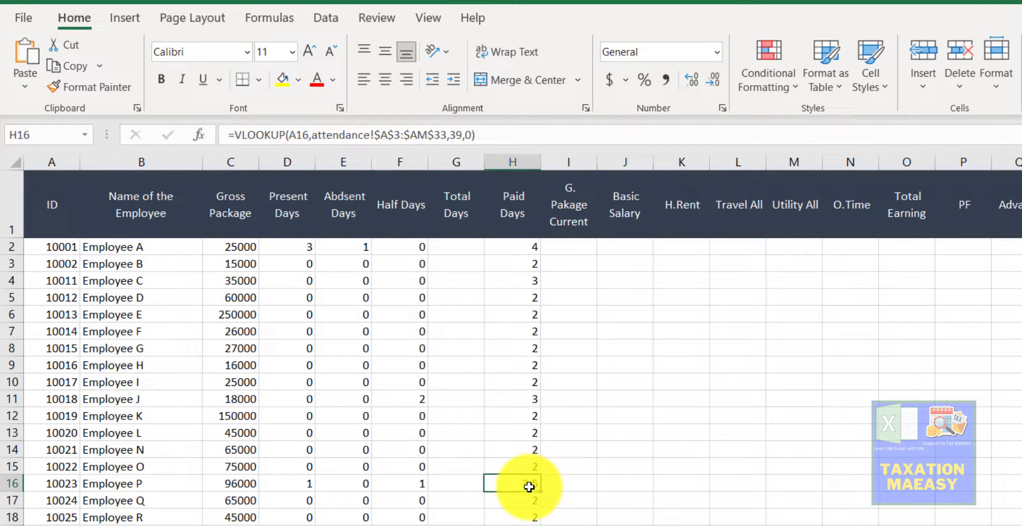
# - Enter a Total Days formula in G2 of the Main Payroll Sheet subtracting the helper sheet's Month Start Date (H3) from its Month End Date (H4)
pyautogui.click(459, 252)
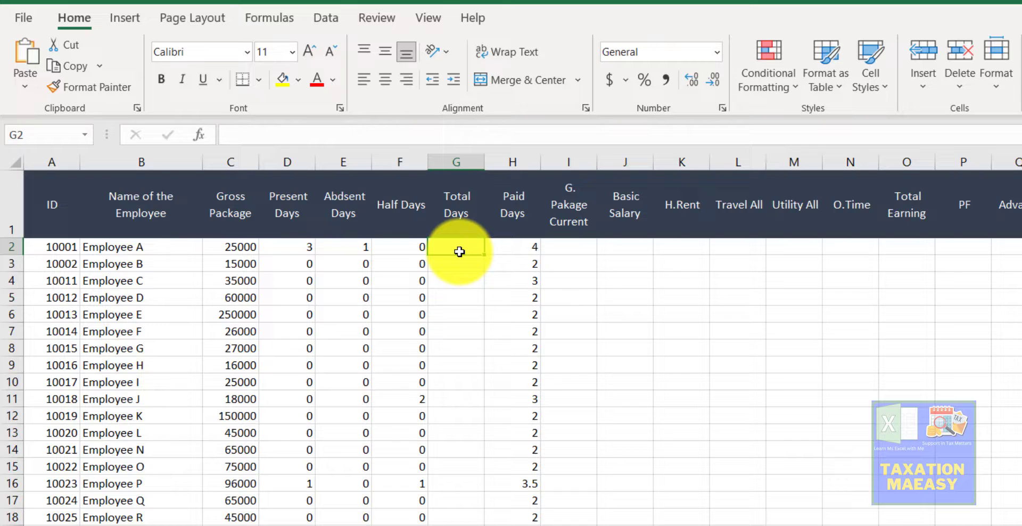
pyautogui.write('+')
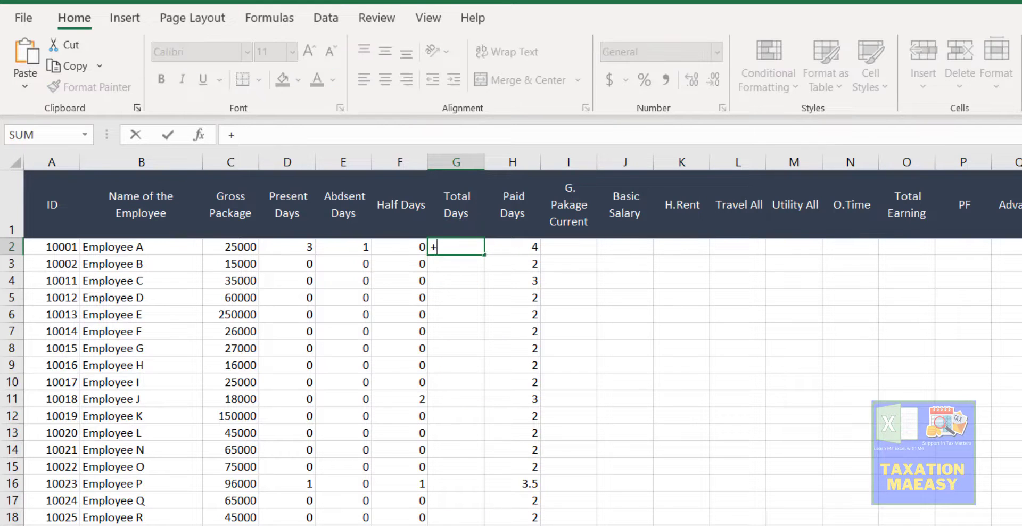
pyautogui.click(479, 524)
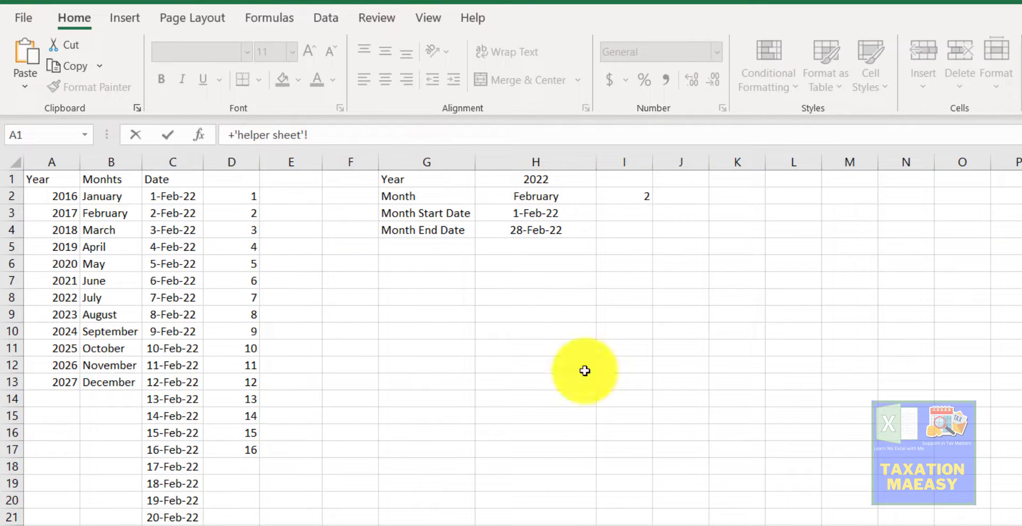
pyautogui.click(547, 235)
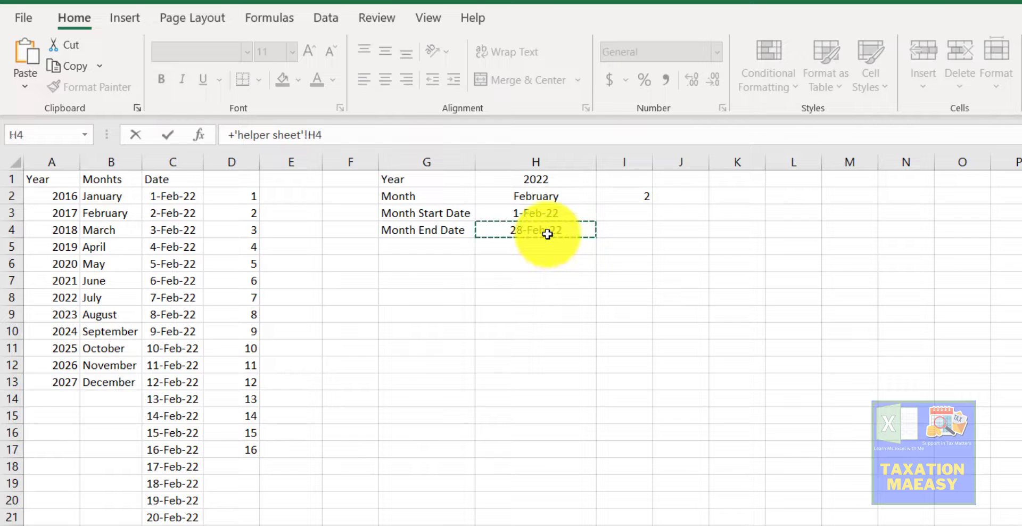
pyautogui.write('-')
pyautogui.click(539, 213)
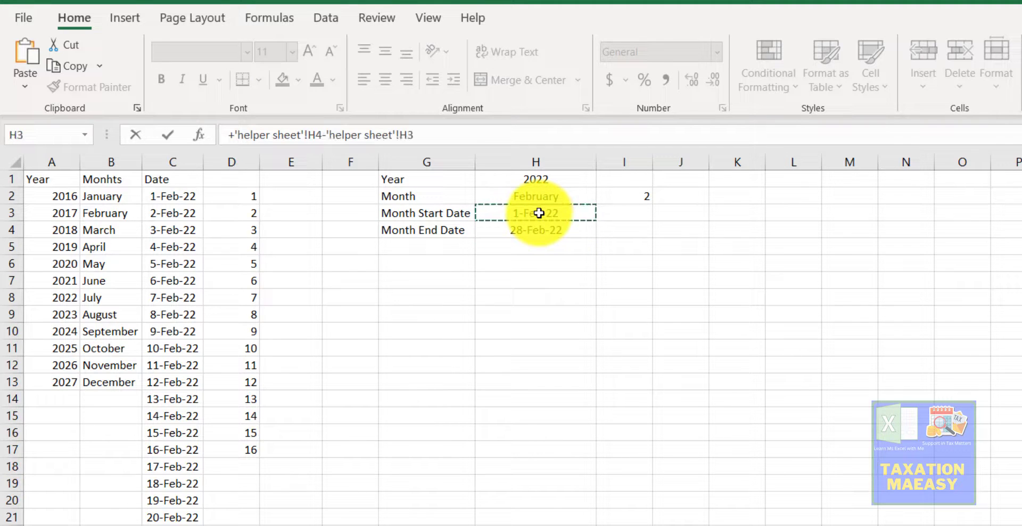
pyautogui.press('Return')
pyautogui.press('Up')
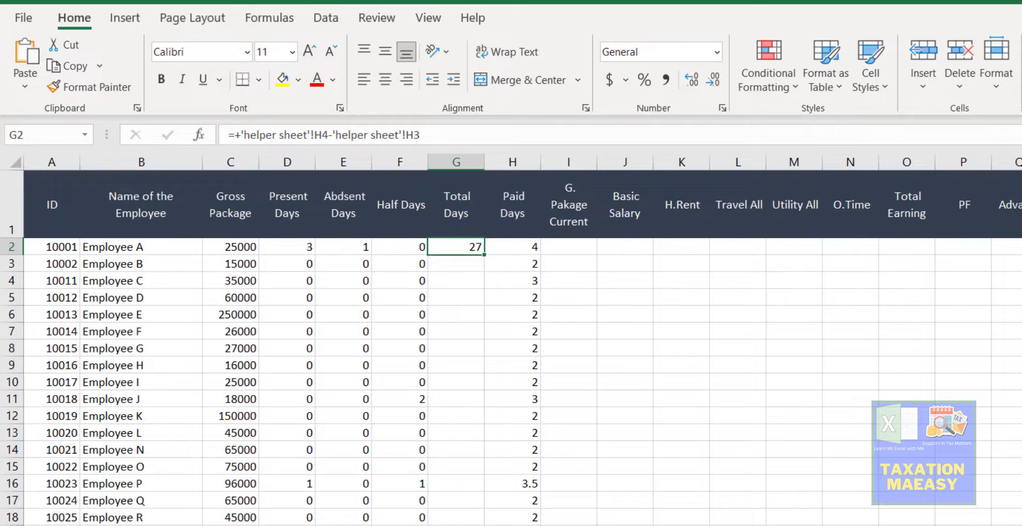
# - Review the month dates on the helper sheet and add +1 to the end of G2's Total Days formula
pyautogui.hotkey('ctrl', 'pageup')
pyautogui.hotkey('ctrl', 'pagedown')
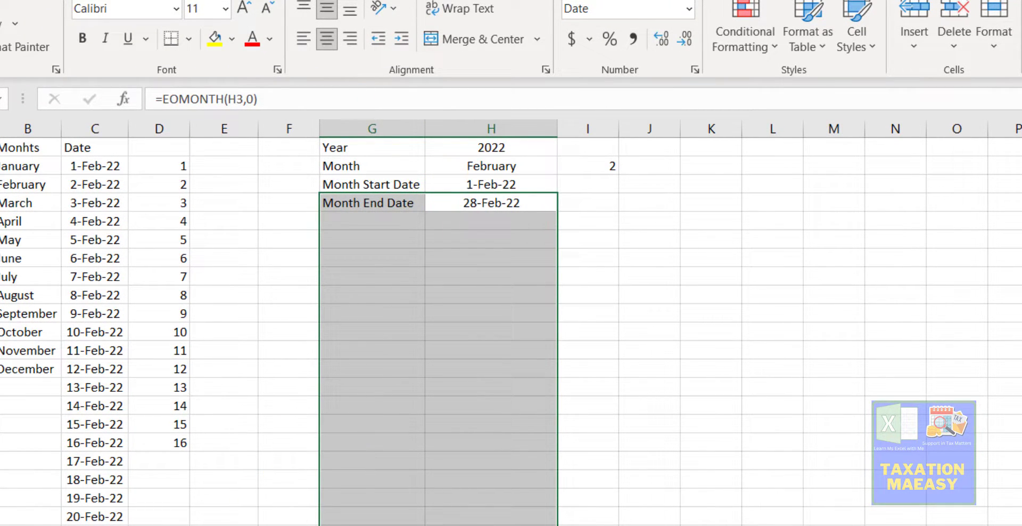
pyautogui.click(330, 525)
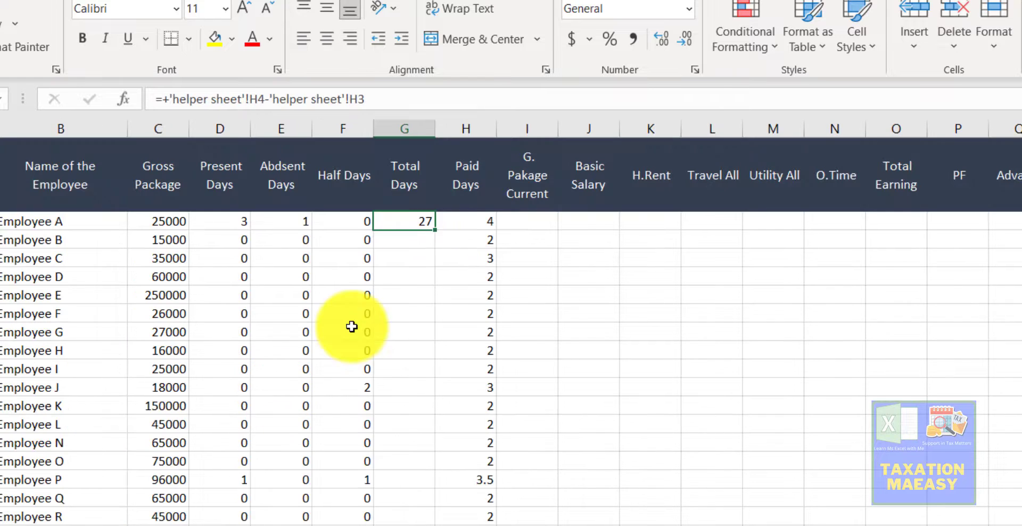
pyautogui.click(403, 108)
pyautogui.write('+1')
pyautogui.press('Return')
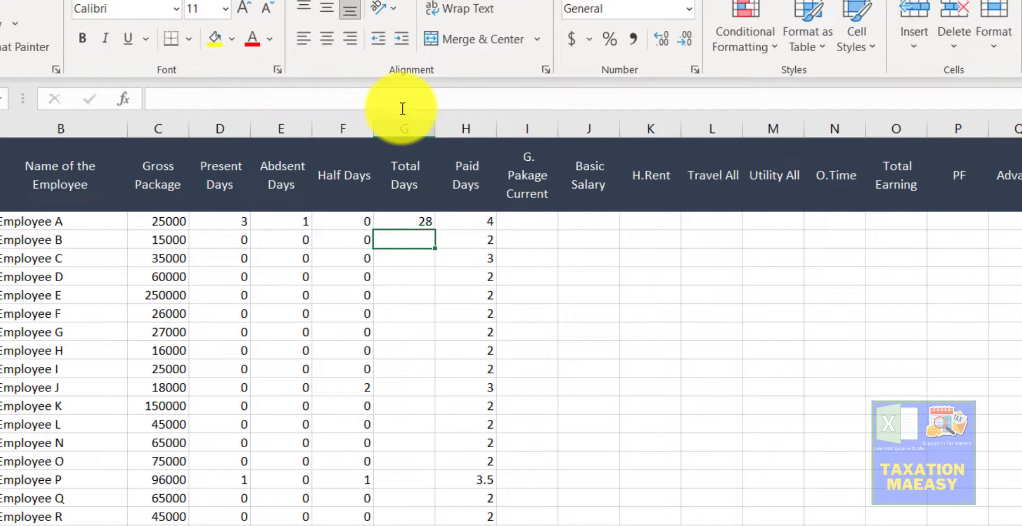
# - Make the helper sheet references in G2 absolute as $H$4 and $H$3, and fill the formula down the Total Days column
pyautogui.click(409, 220)
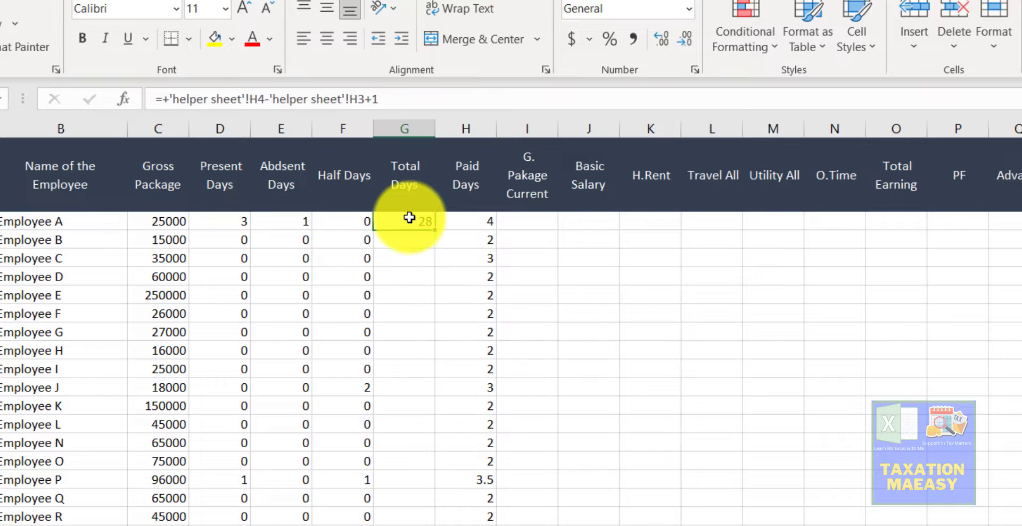
pyautogui.click(250, 102)
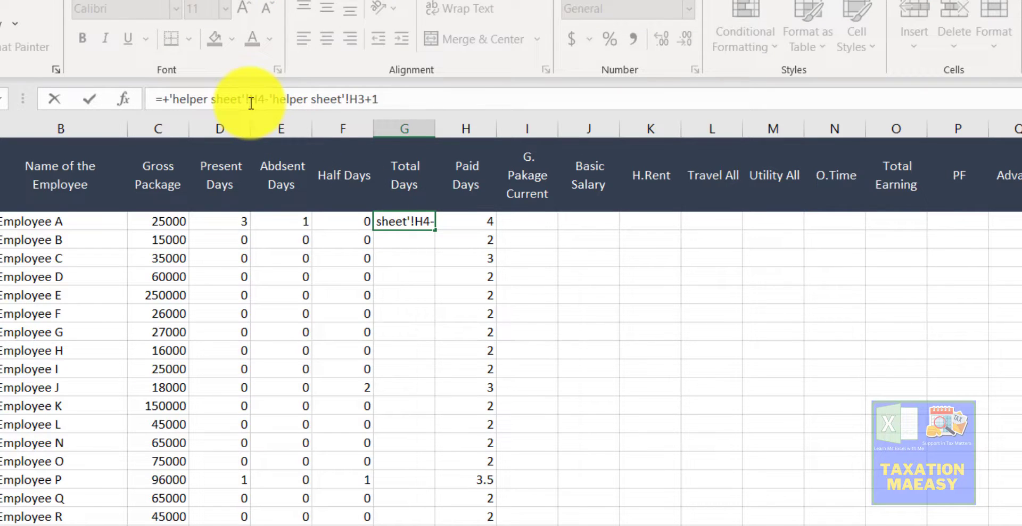
pyautogui.press('F4')
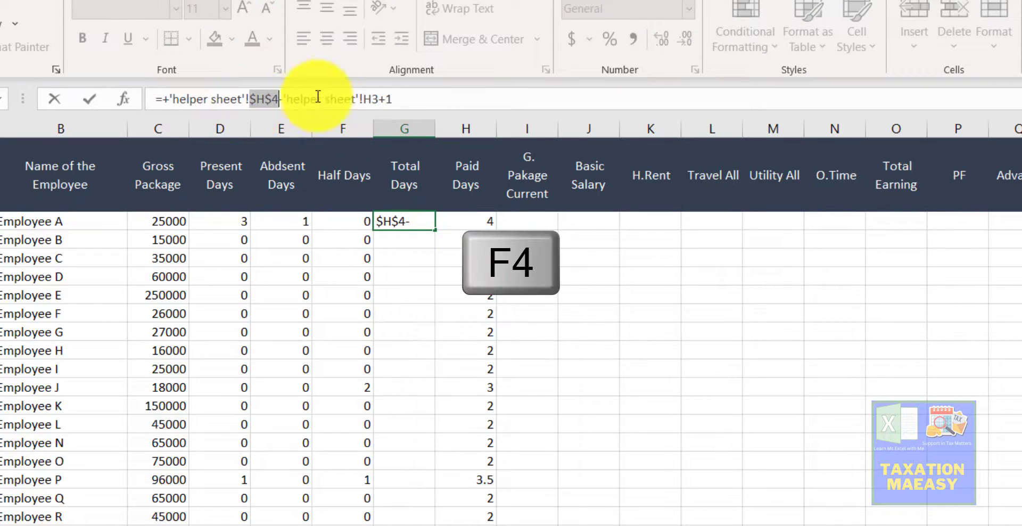
pyautogui.click(366, 99)
pyautogui.press('F4')
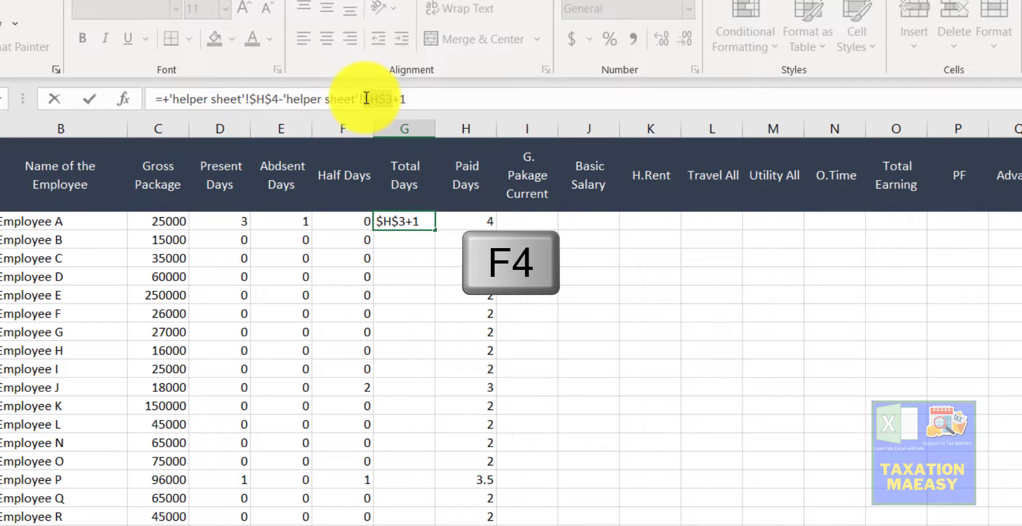
pyautogui.press('Return')
pyautogui.click(419, 221)
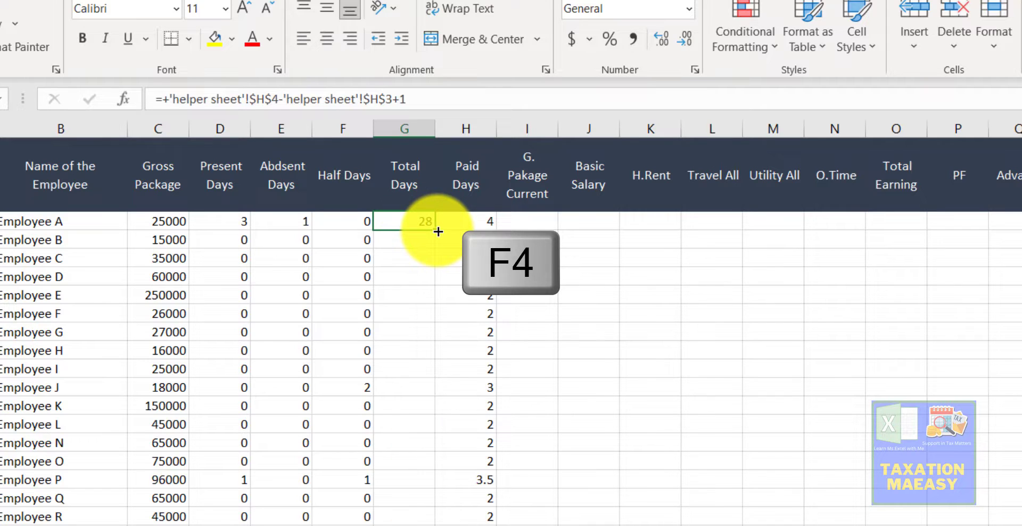
pyautogui.doubleClick(438, 232)
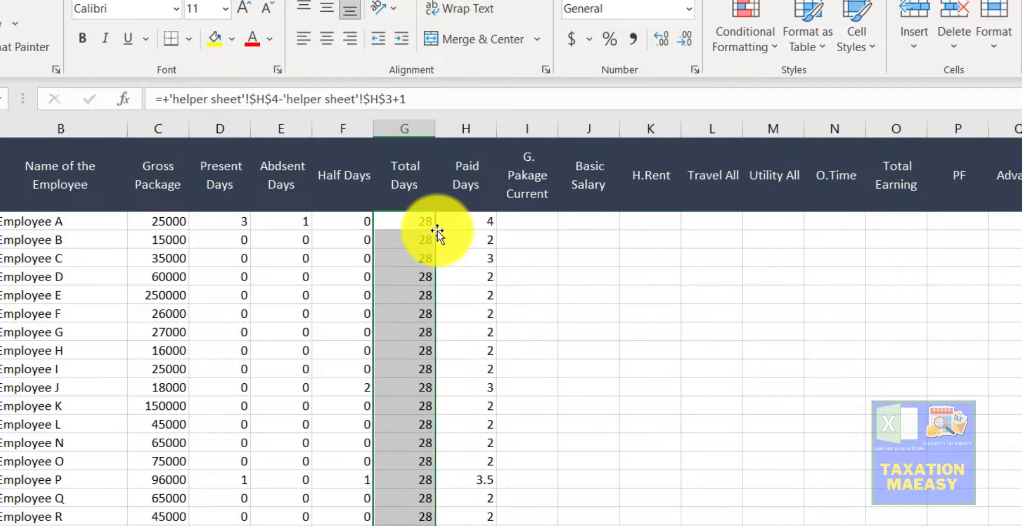
# - Enter the formula +C2/G2*H2 in I2 to prorate the gross package by paid days under G. Pakage Current
pyautogui.click(487, 225)
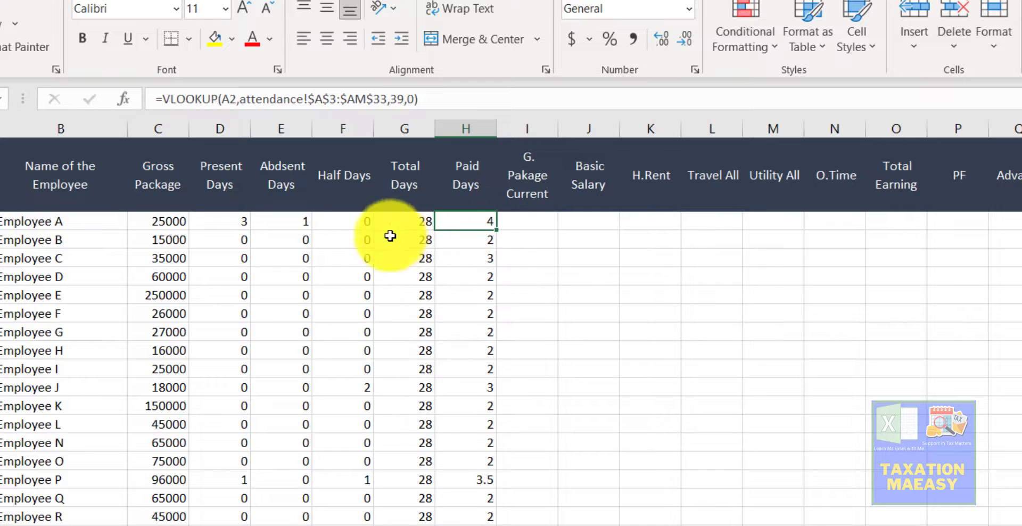
pyautogui.click(529, 226)
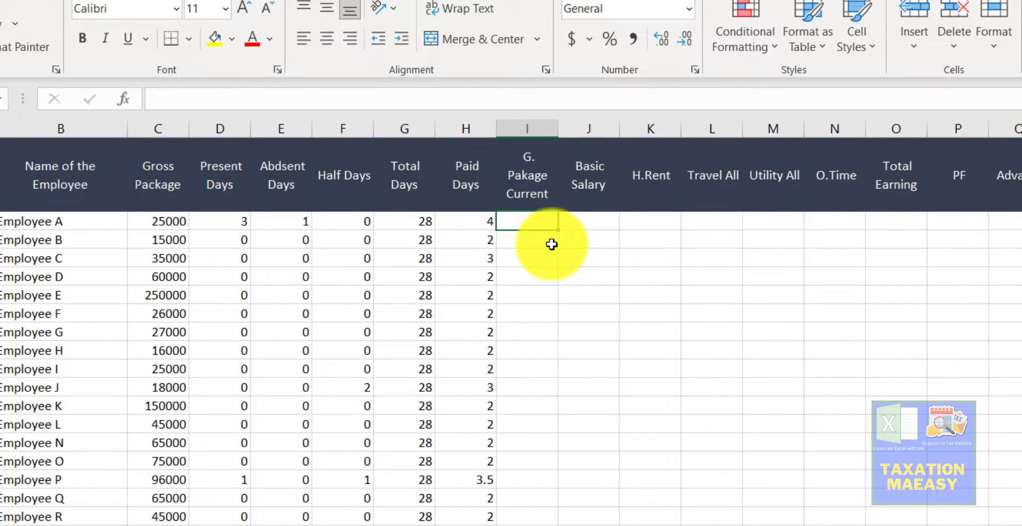
pyautogui.write('+')
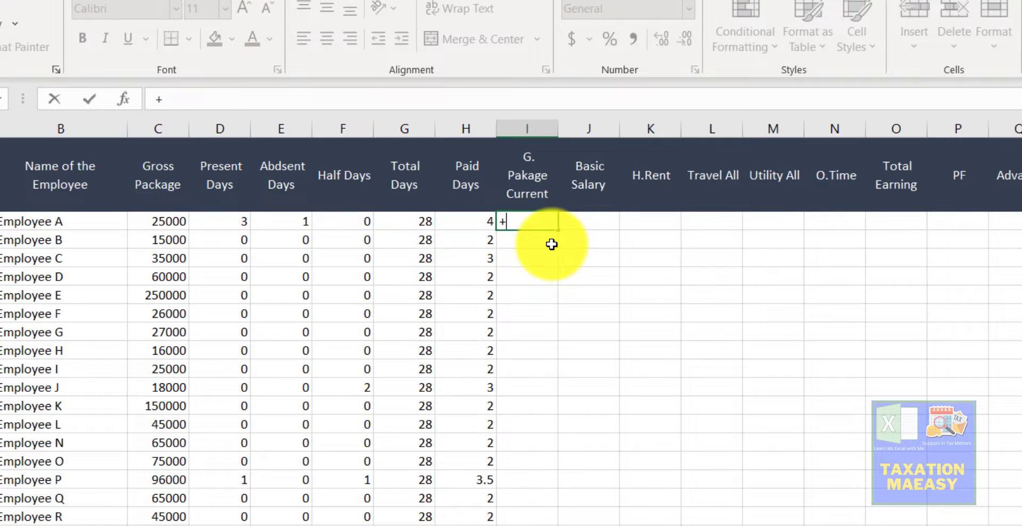
pyautogui.press('Left')
pyautogui.press('Left')
pyautogui.press('Left')
pyautogui.press('Left')
pyautogui.press('Left')
pyautogui.press('Left')
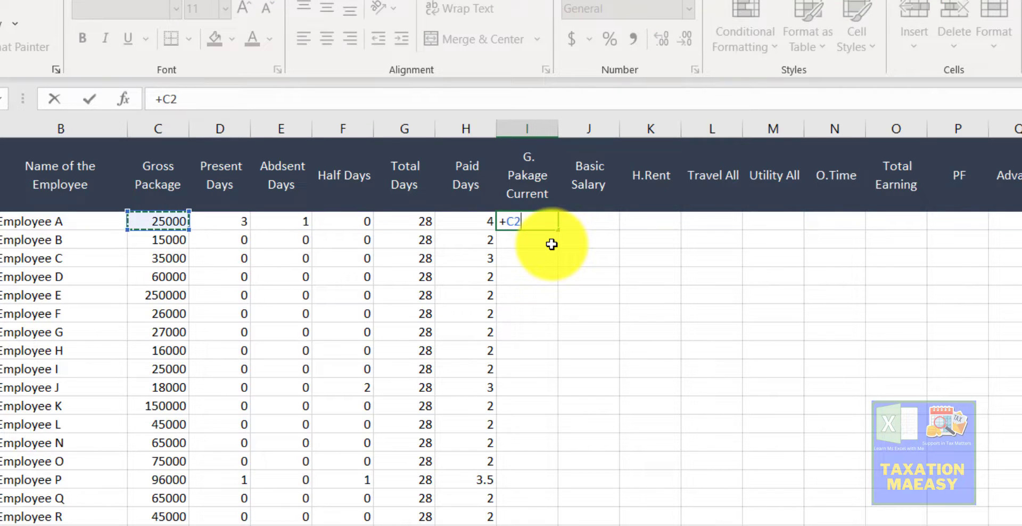
pyautogui.write('/')
pyautogui.press('Left')
pyautogui.press('Left')
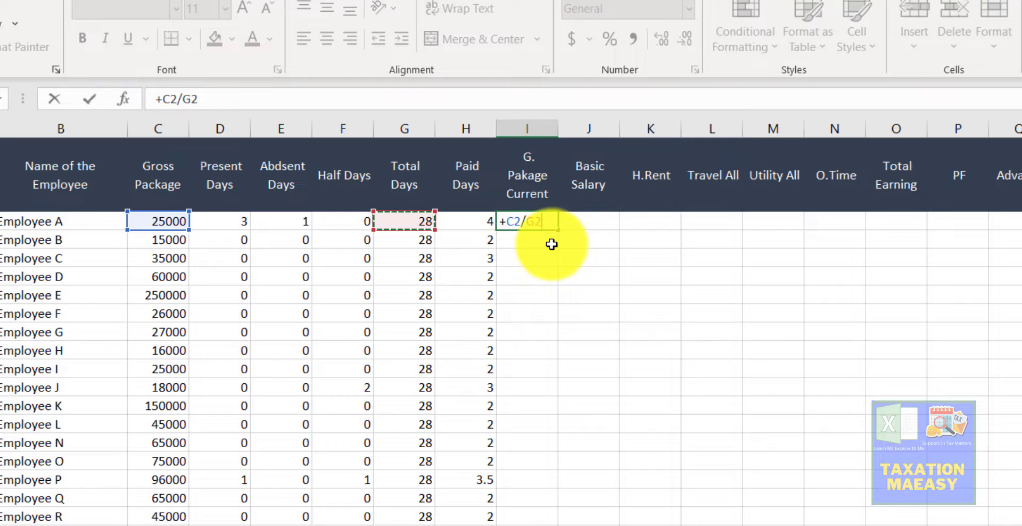
pyautogui.write('*')
pyautogui.press('Left')
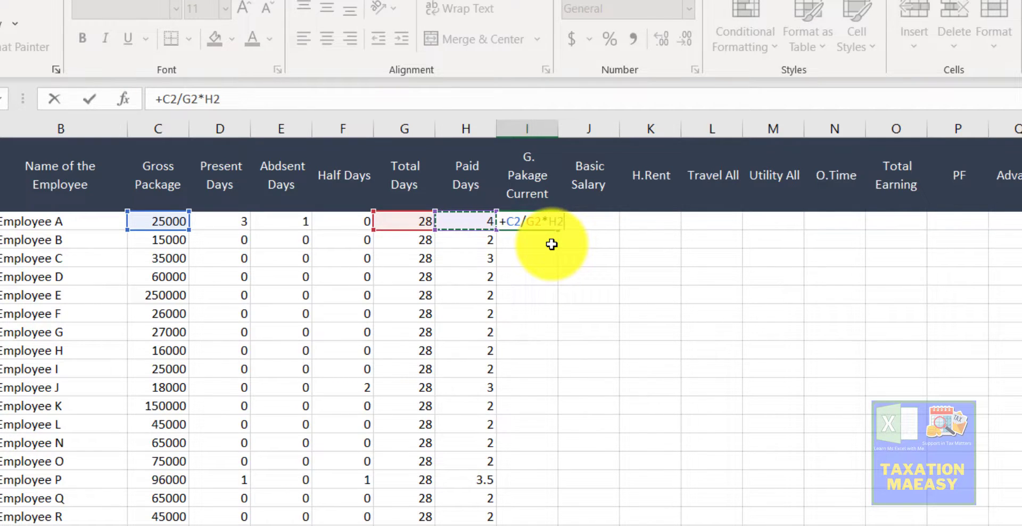
pyautogui.press('Return')
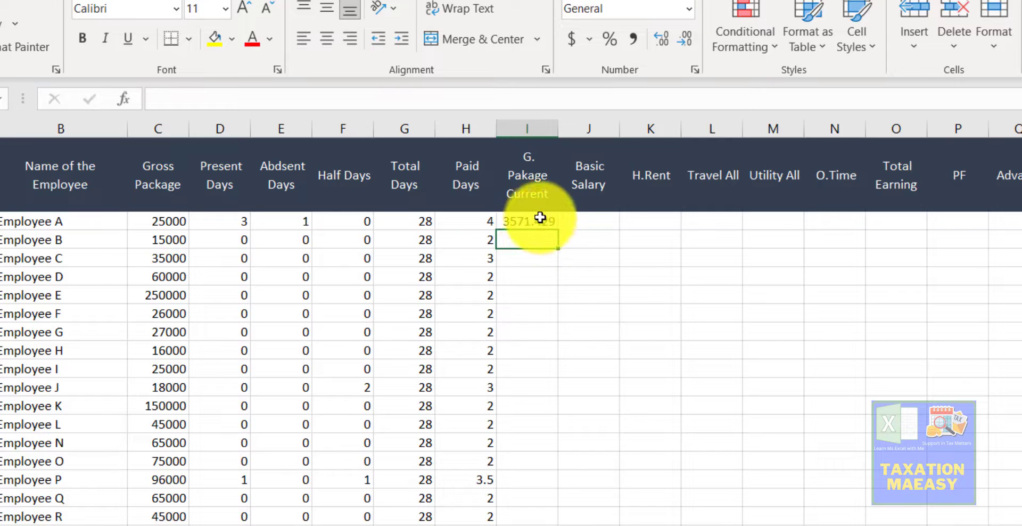
# - Wrap I2's formula in ROUND with 2 decimal digits, giving =ROUND(C2/G2*H2,2)
pyautogui.click(535, 226)
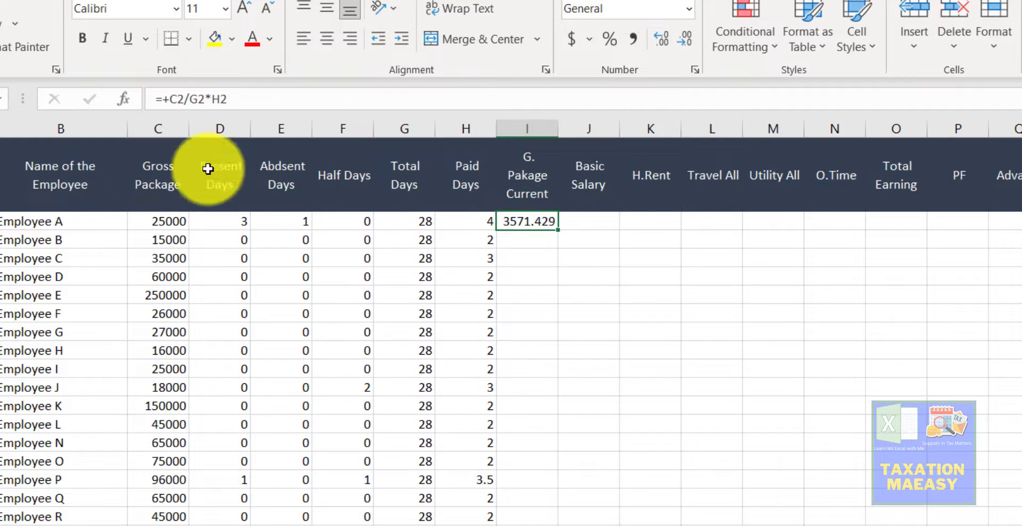
pyautogui.click(171, 100)
pyautogui.press('BackSpace')
pyautogui.write('round')
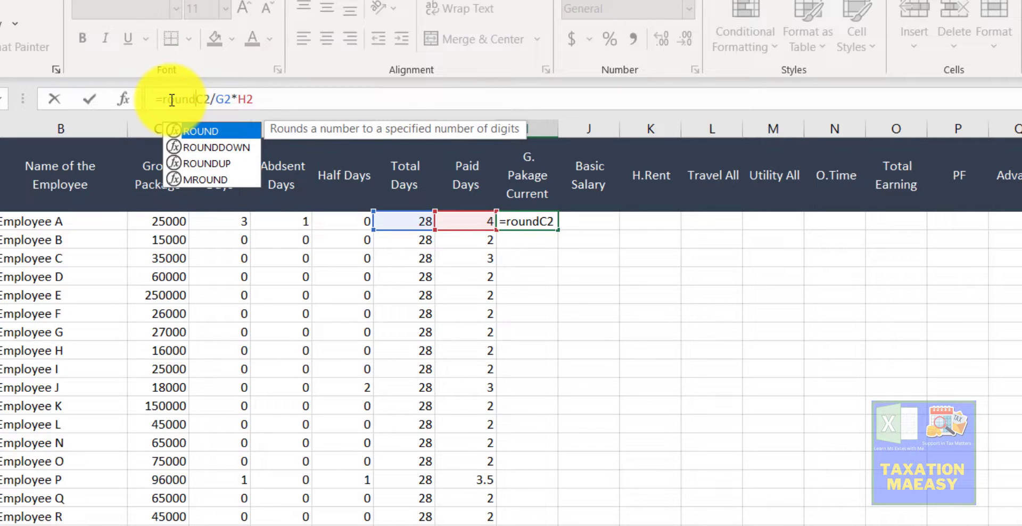
pyautogui.press('Tab')
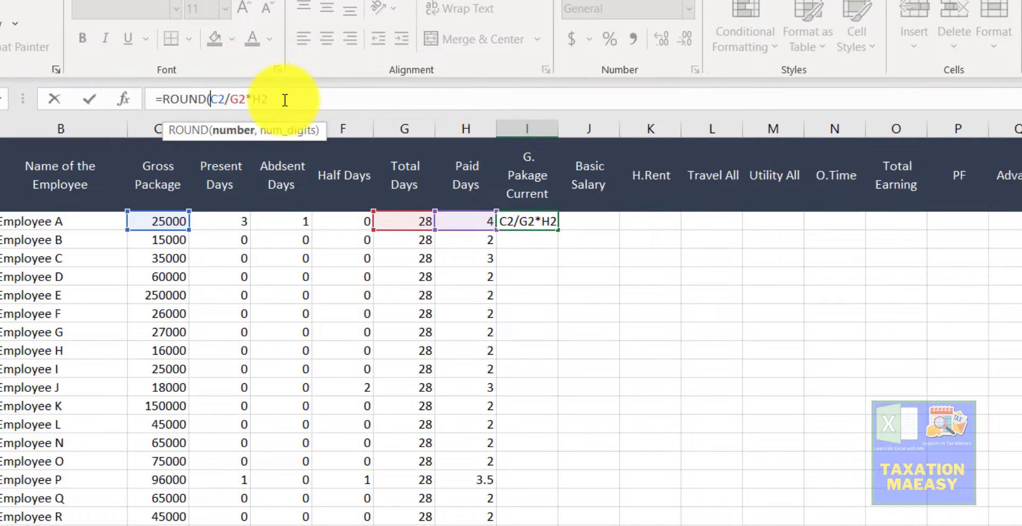
pyautogui.write(', ')
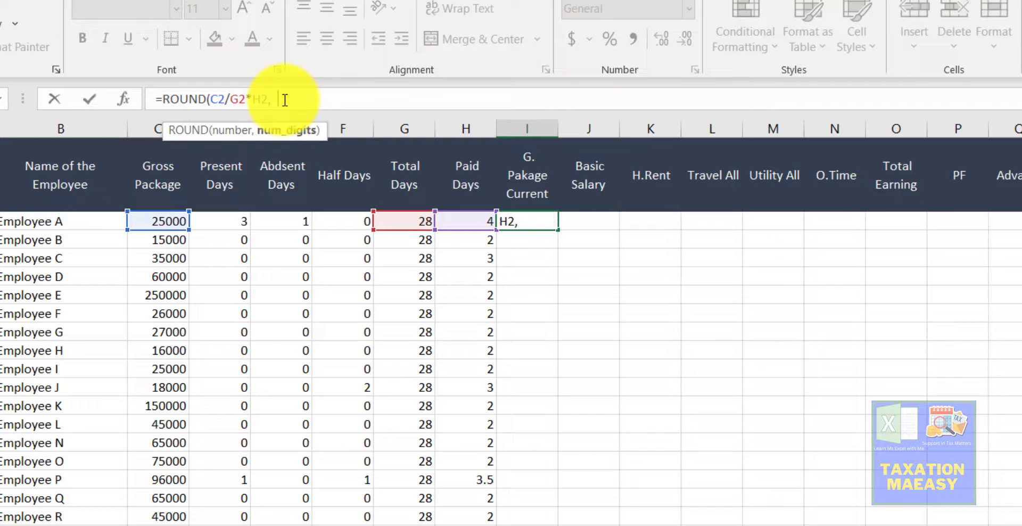
pyautogui.write('2')
pyautogui.press('Return')
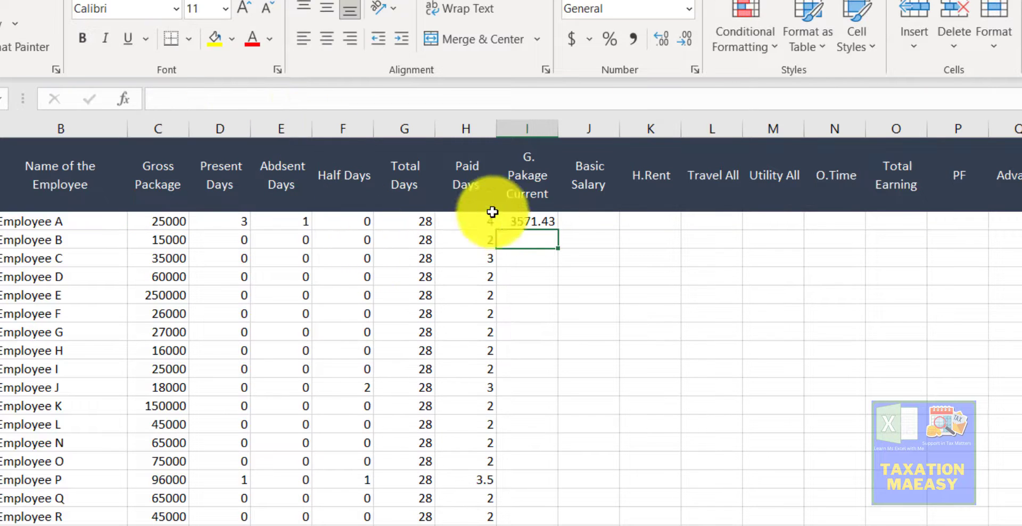
# - Fill I2's rounded formula down the G. Pakage Current column and apply the comma number style to it
pyautogui.click(526, 221)
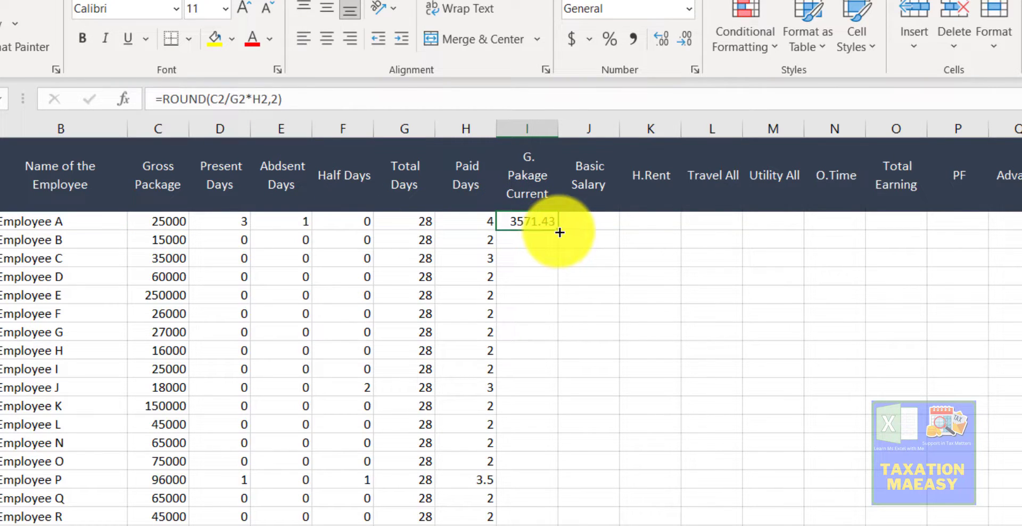
pyautogui.doubleClick(558, 231)
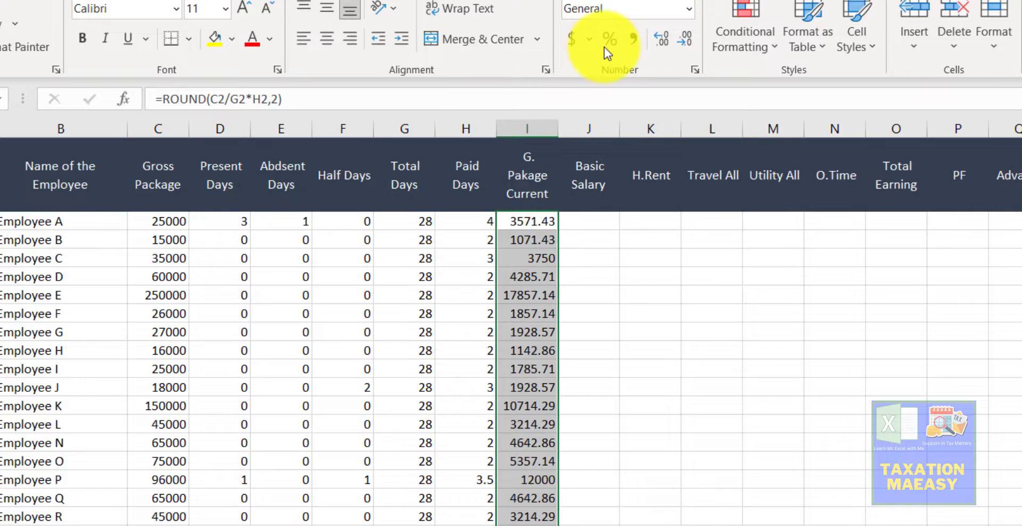
pyautogui.click(629, 38)
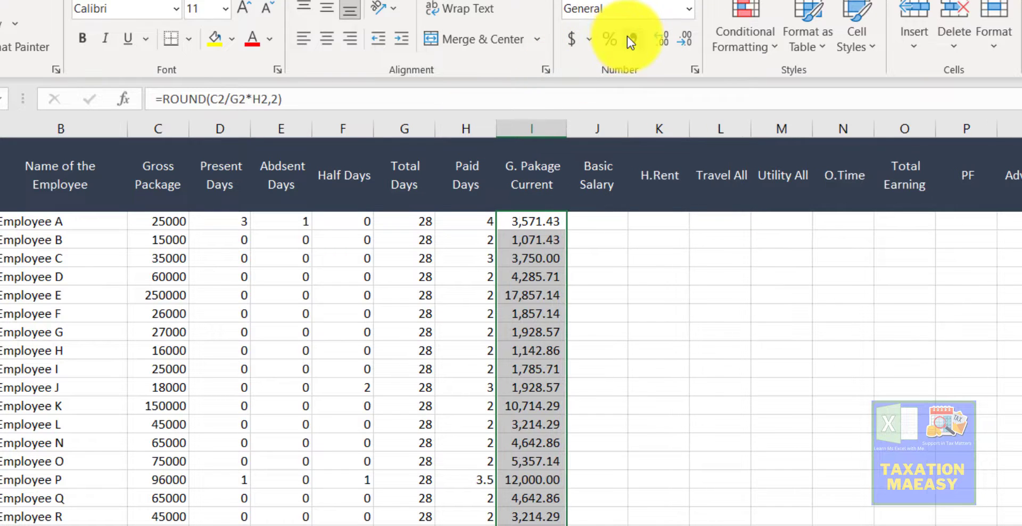
# - Compare row 2's Gross Package with its G. Pakage Current, and select the Basic Salary through Utility All cells J2:M2
pyautogui.click(589, 223)
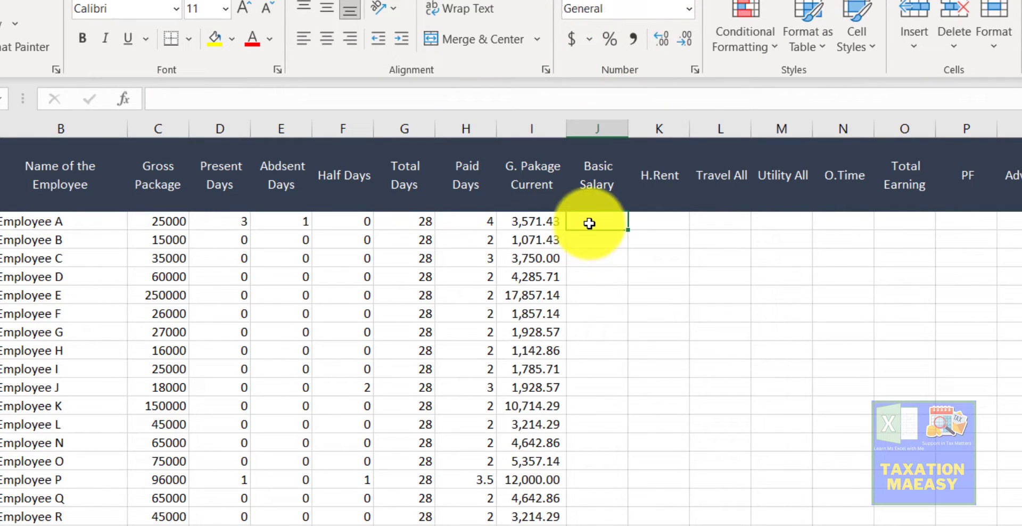
pyautogui.click(156, 223)
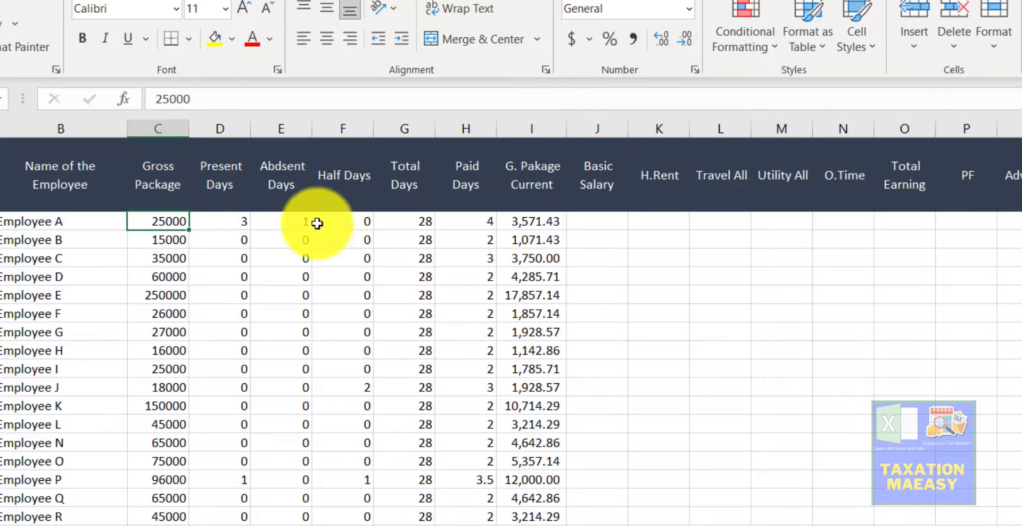
pyautogui.click(524, 221)
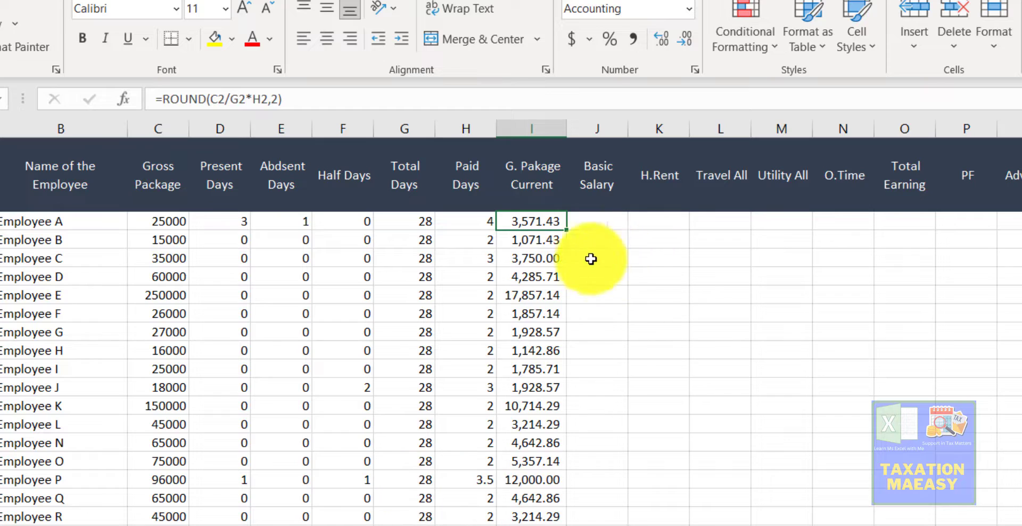
pyautogui.click(590, 224)
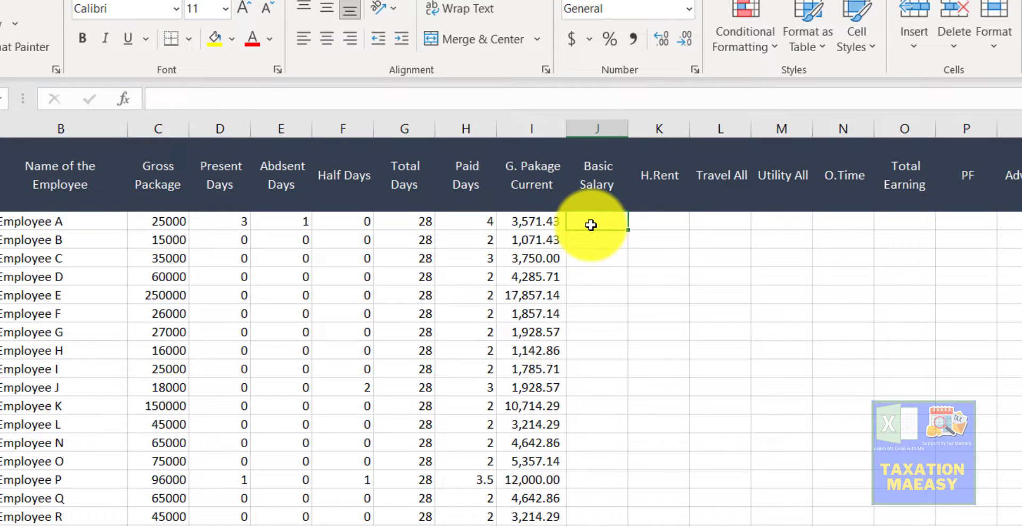
pyautogui.hotkey('shift', 'Right')
pyautogui.hotkey('shift', 'Right')
pyautogui.hotkey('shift', 'Right')
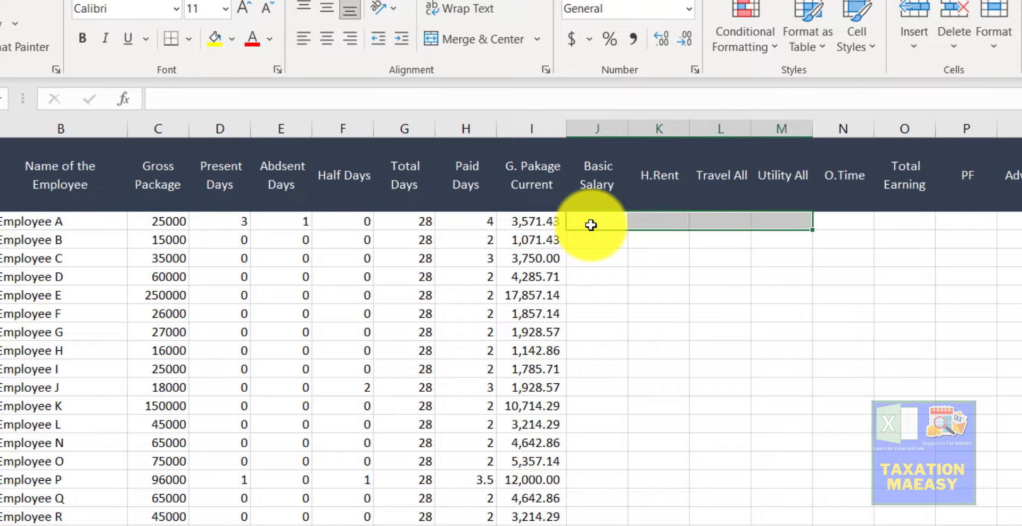
# - Enter the formula +I2/60.6 in J2 to derive the Basic Salary from the current gross package
pyautogui.press('Left')
pyautogui.press('Right')
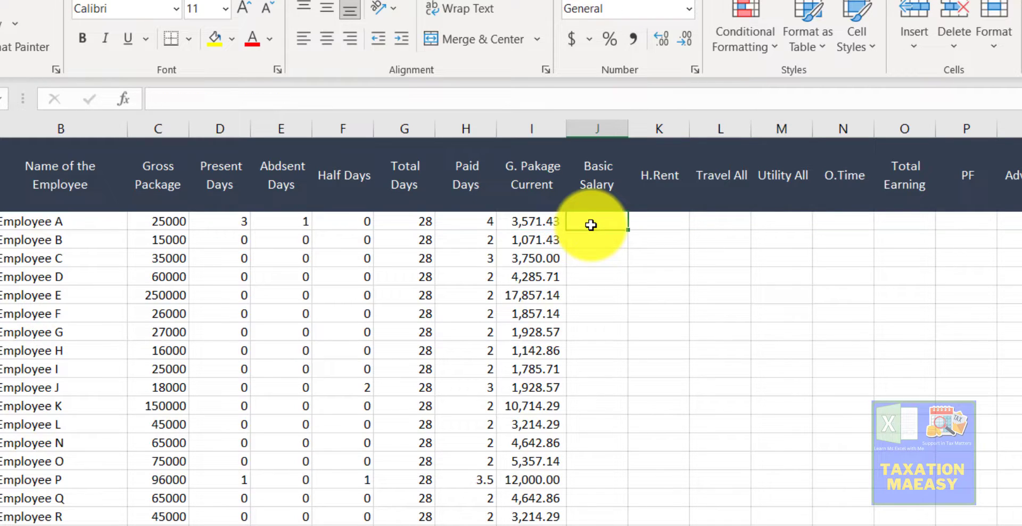
pyautogui.write('+')
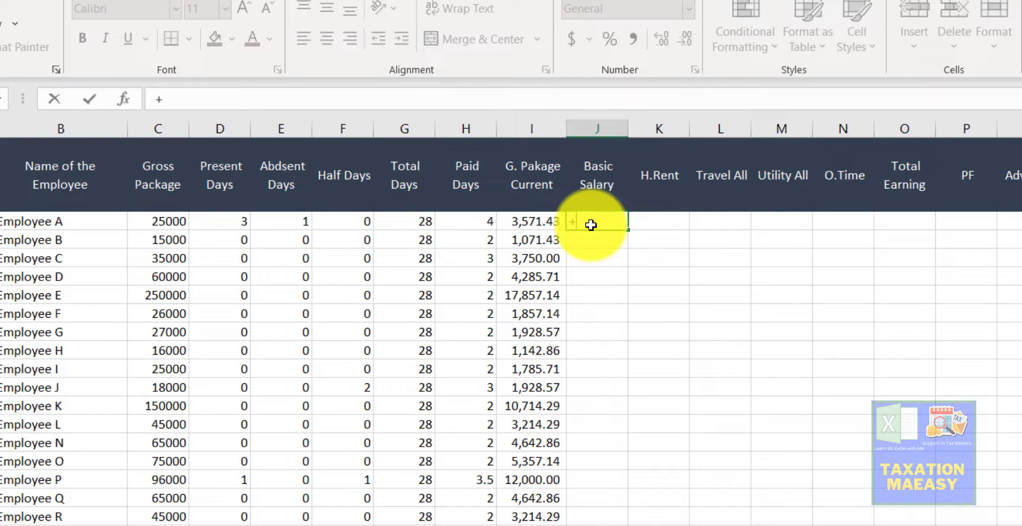
pyautogui.press('Left')
pyautogui.write('/')
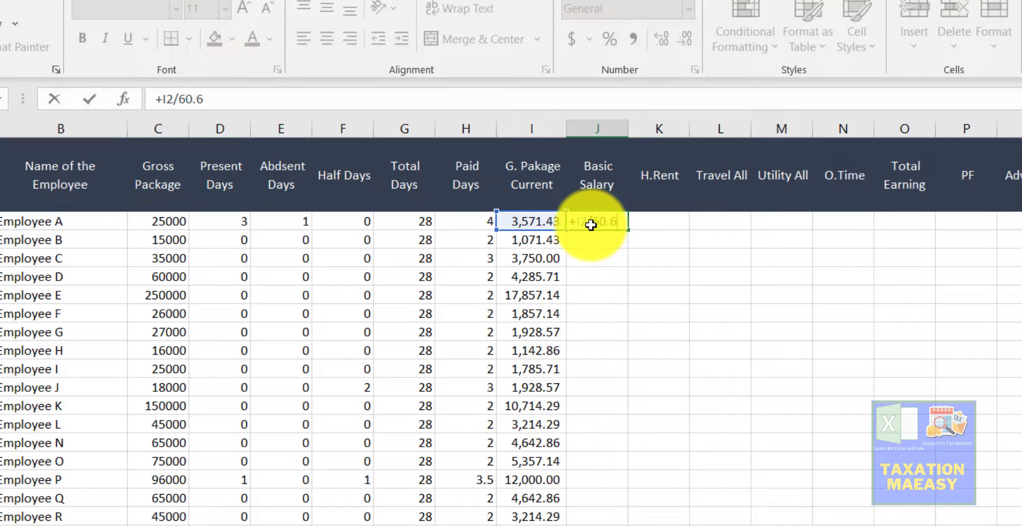
pyautogui.press('Return')
# - Change J2's Basic Salary formula to multiply by 60.6 and round to 2 decimal digits, giving =ROUND(I2*60.6,2)
pyautogui.click(591, 224)
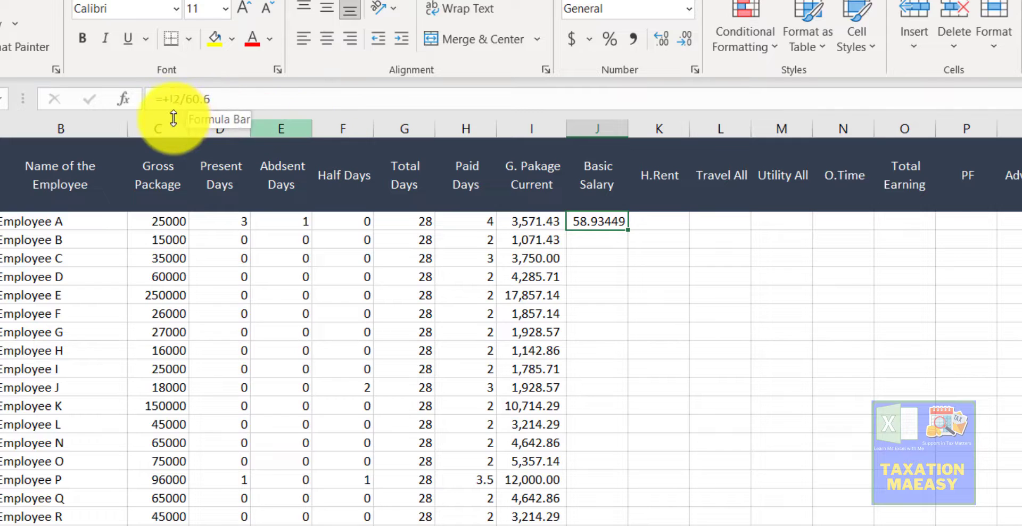
pyautogui.click(188, 101)
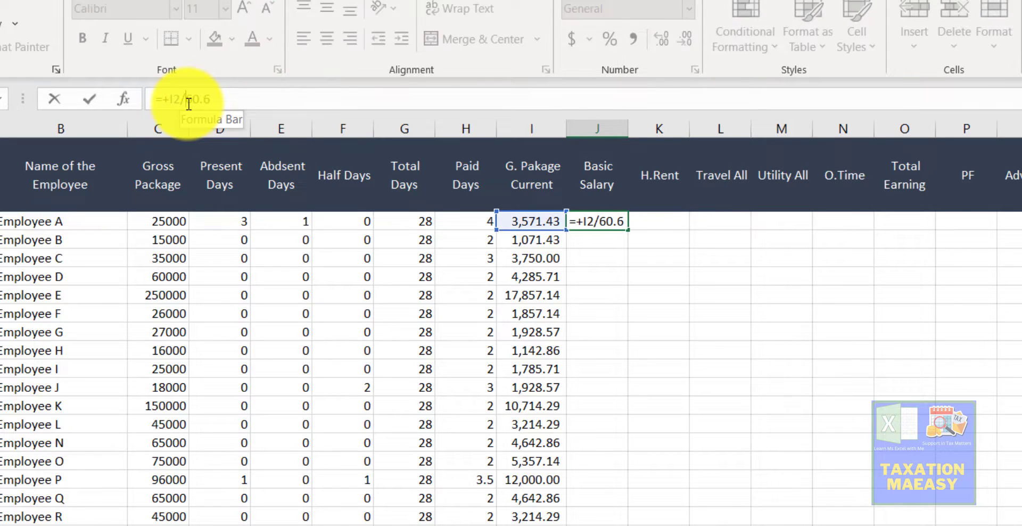
pyautogui.press('BackSpace')
pyautogui.write('*')
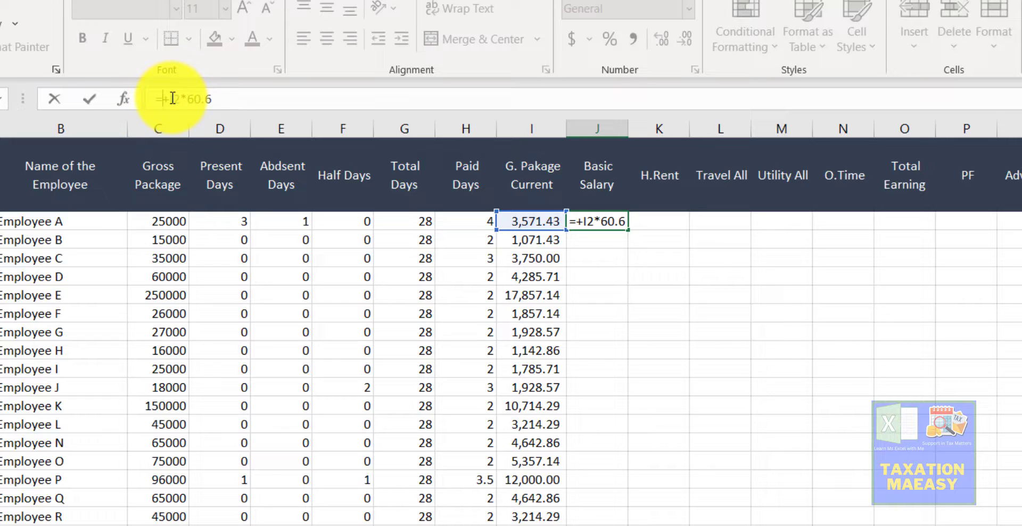
pyautogui.press('Delete')
pyautogui.write('round')
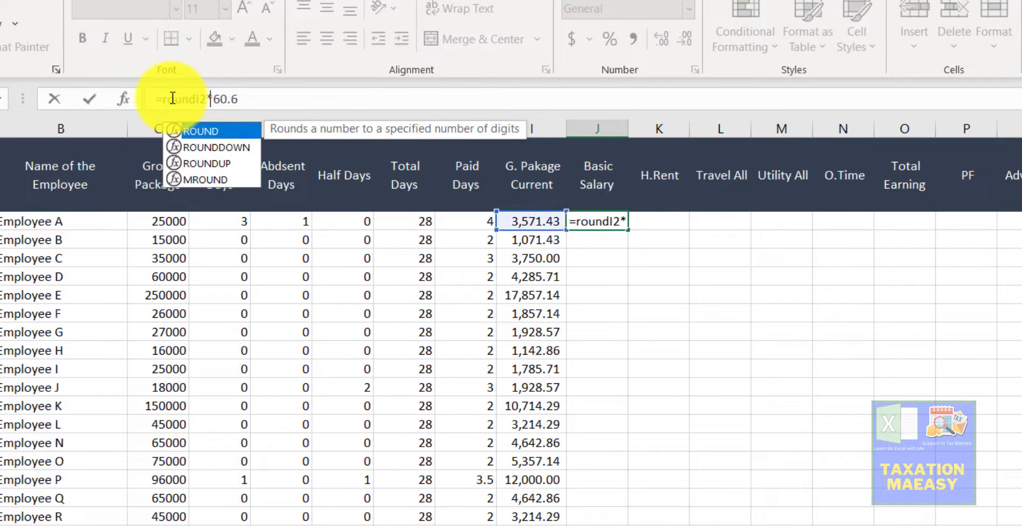
pyautogui.press('Tab')
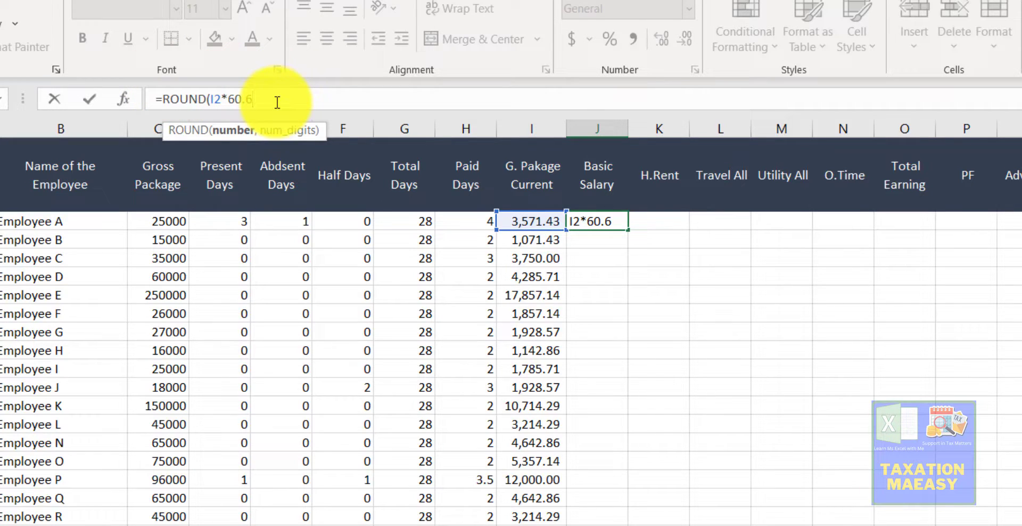
pyautogui.write(',')
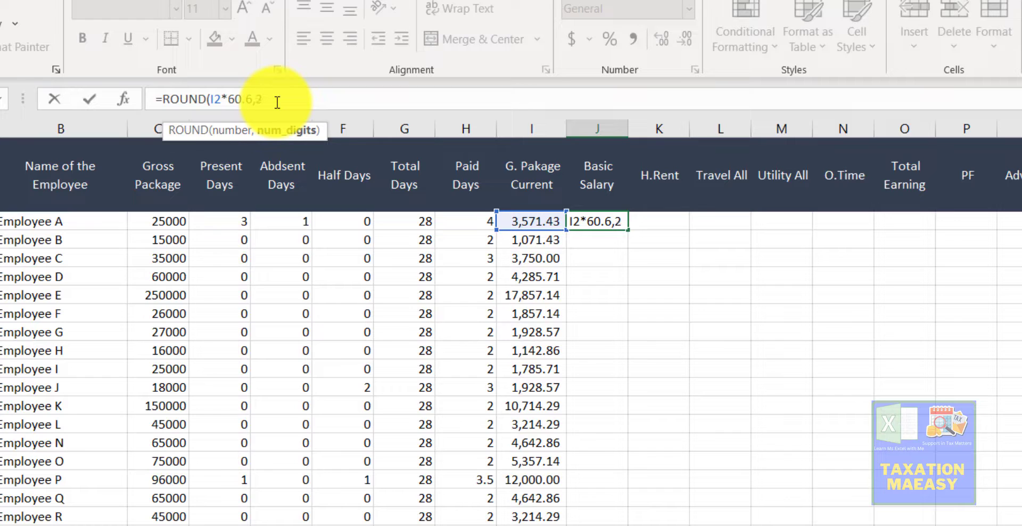
pyautogui.write('2')
pyautogui.hotkey('ctrl', 'Return')
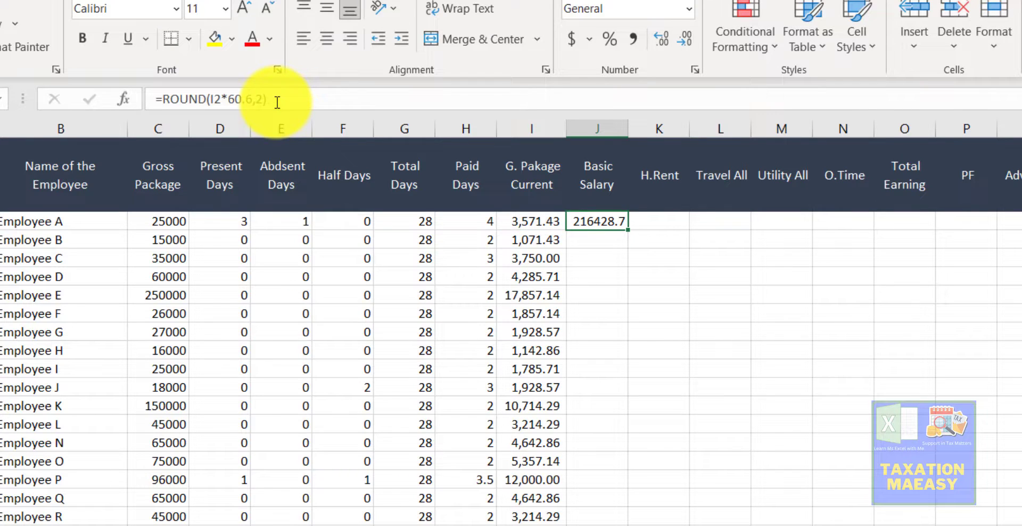
# - Enter the formula +J2*45% in K2 to calculate H.Rent as 45% of the Basic Salary
pyautogui.click(649, 218)
pyautogui.write('+J2')
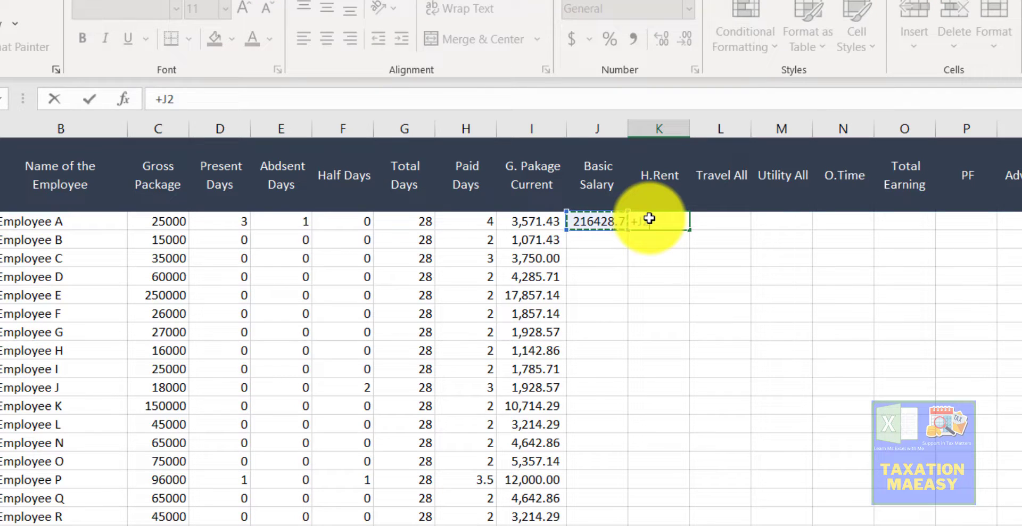
pyautogui.write('*45%')
pyautogui.press('Return')
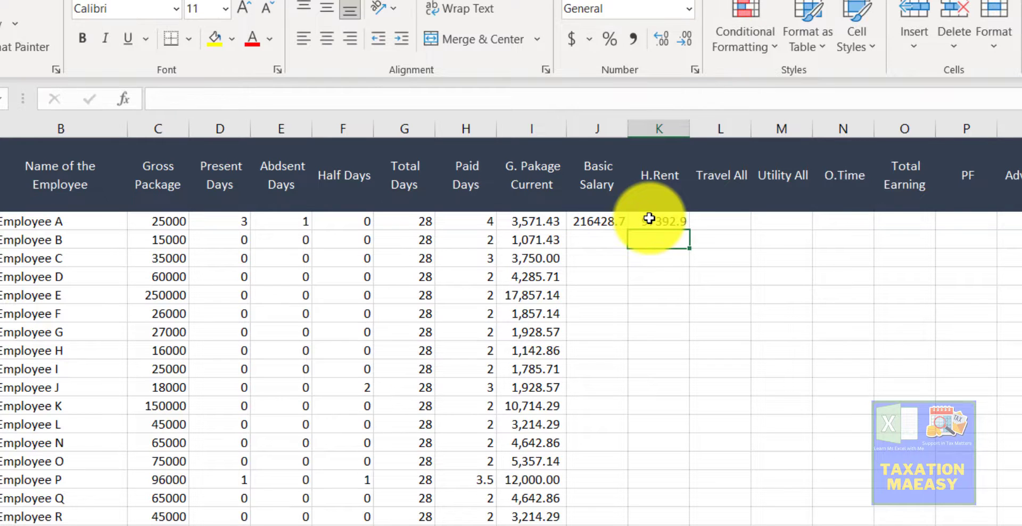
pyautogui.press('Up')
pyautogui.press('Right')
pyautogui.write('+')
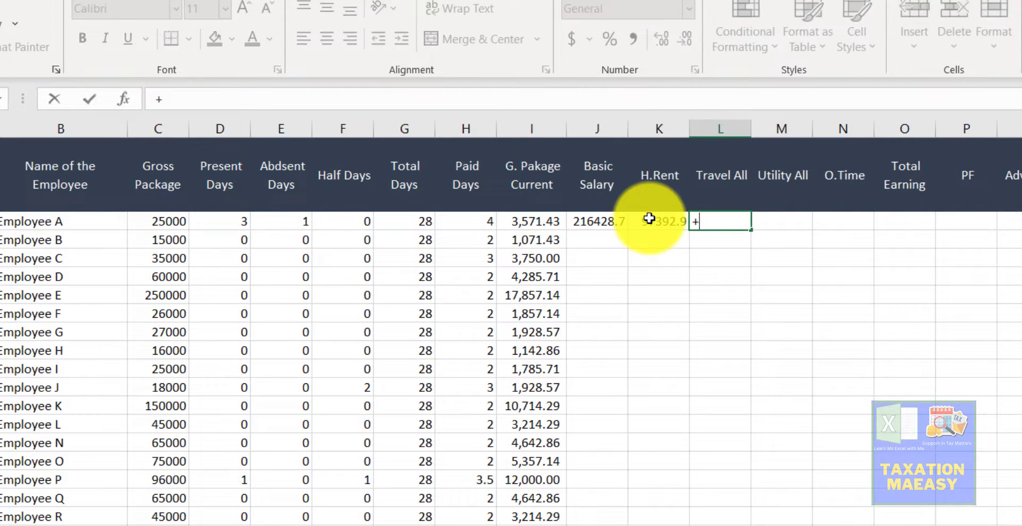
pyautogui.press('Left')
pyautogui.press('Left')
pyautogui.write('/')
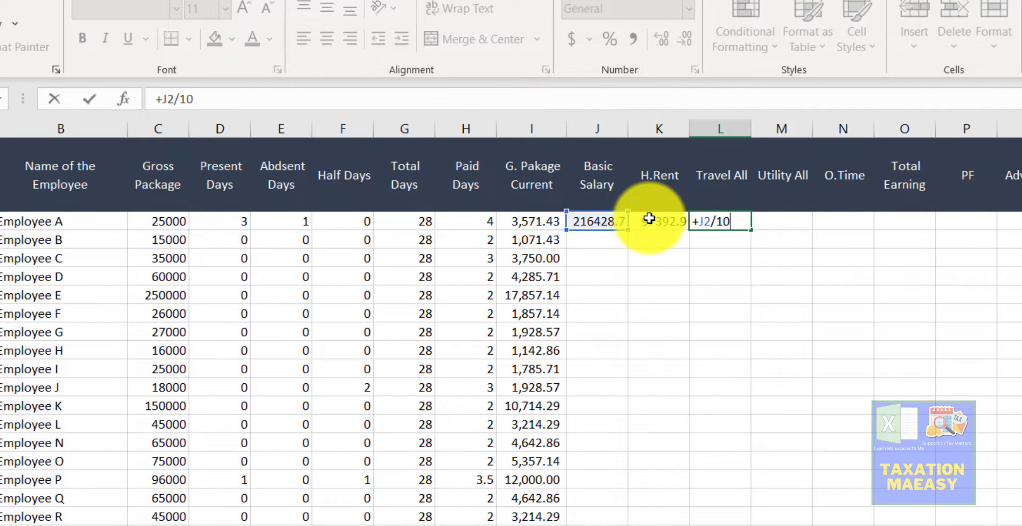
pyautogui.press('Escape')
# - Enter the formula +J2*10% for Employee A's Travel All to calculate it from the basic salary
pyautogui.write('+')
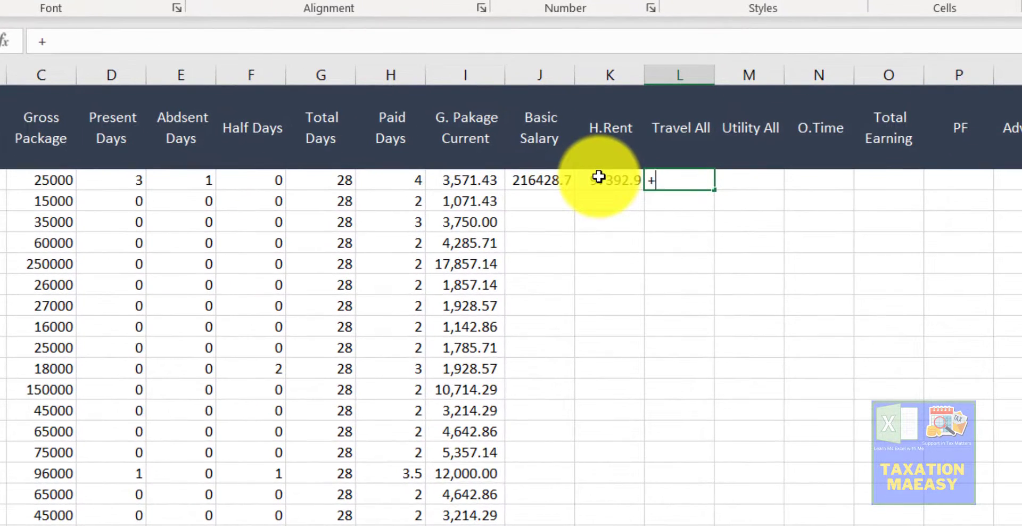
pyautogui.press('Left')
pyautogui.press('Left')
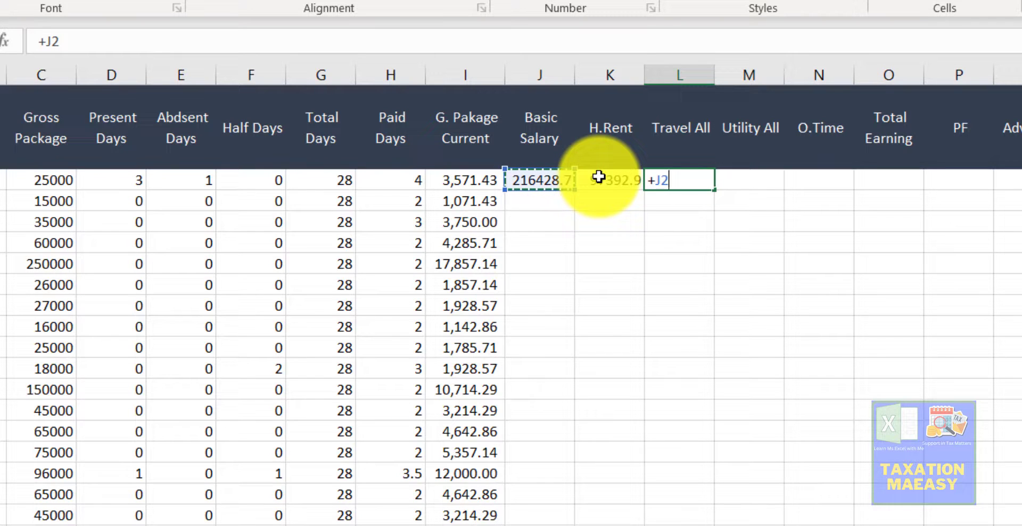
pyautogui.write('*10')
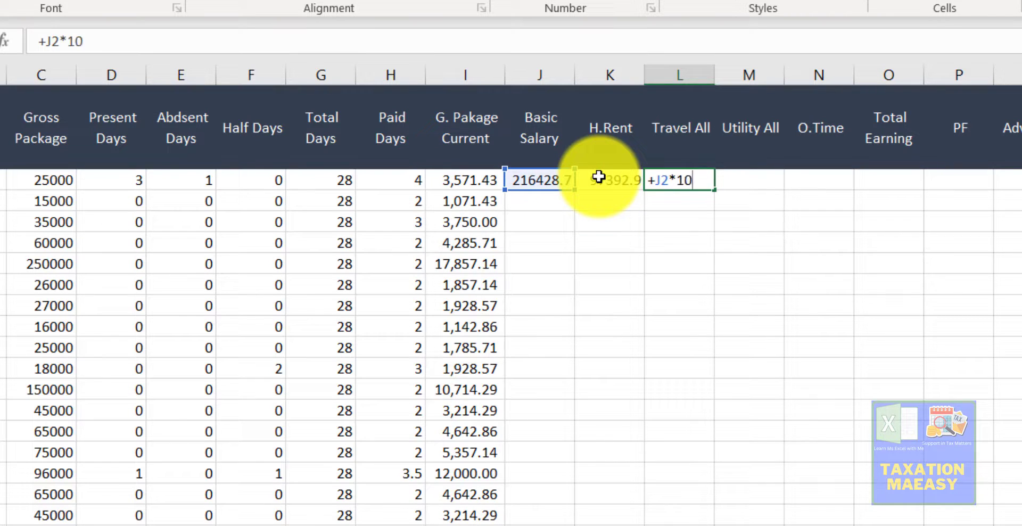
pyautogui.press('Return')
# - Calculate Employee A's Utility All in M2 with the formula +J2*10%
pyautogui.press('Right')
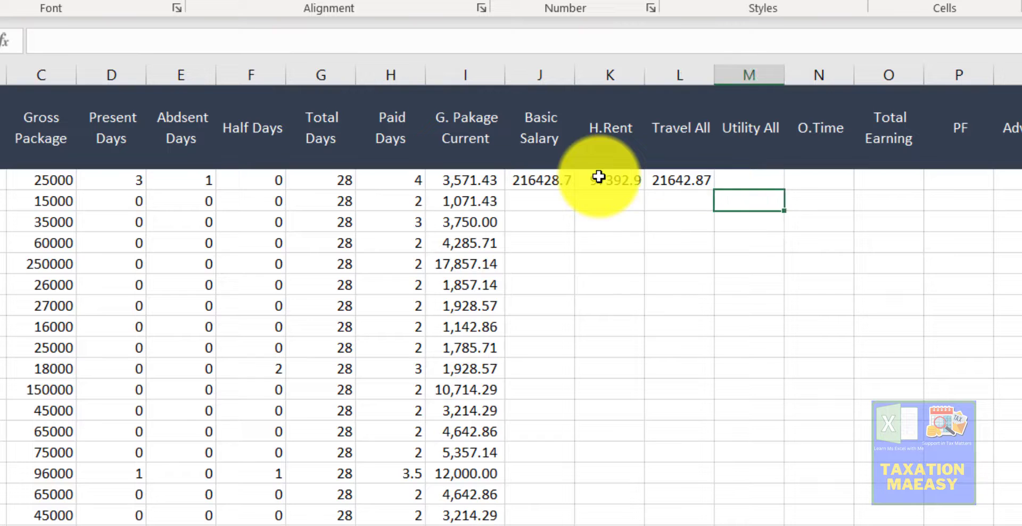
pyautogui.press('Up')
pyautogui.write('+')
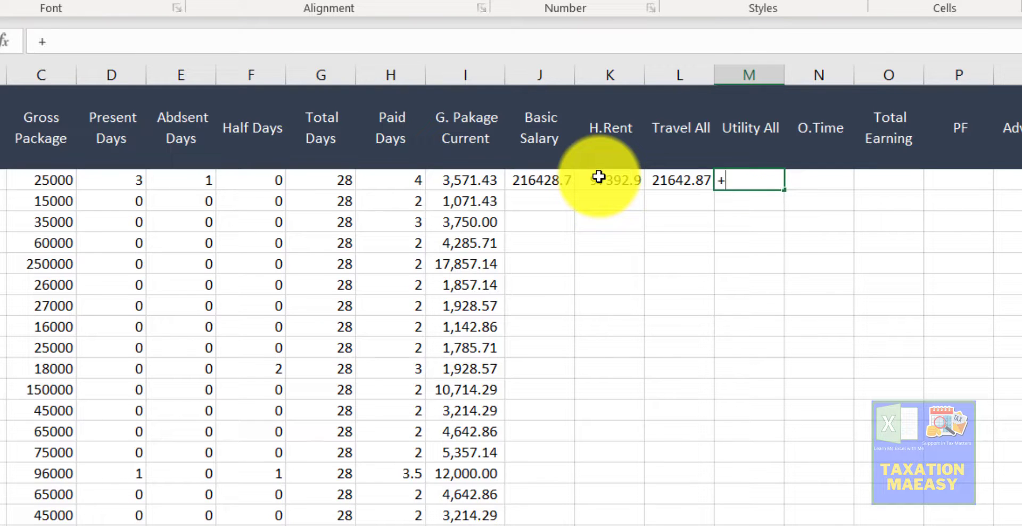
pyautogui.click(599, 177)
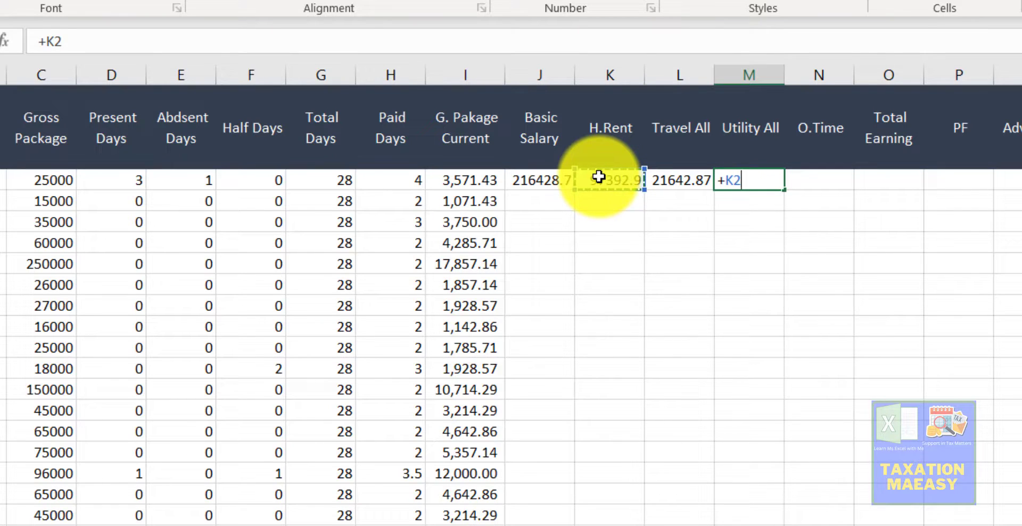
pyautogui.press('Left')
pyautogui.write('*10%')
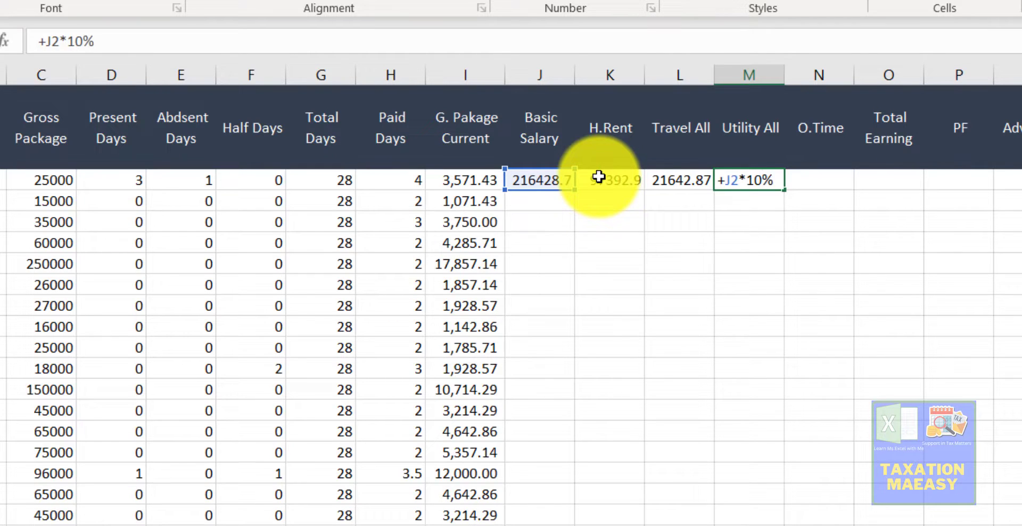
pyautogui.press('Return')
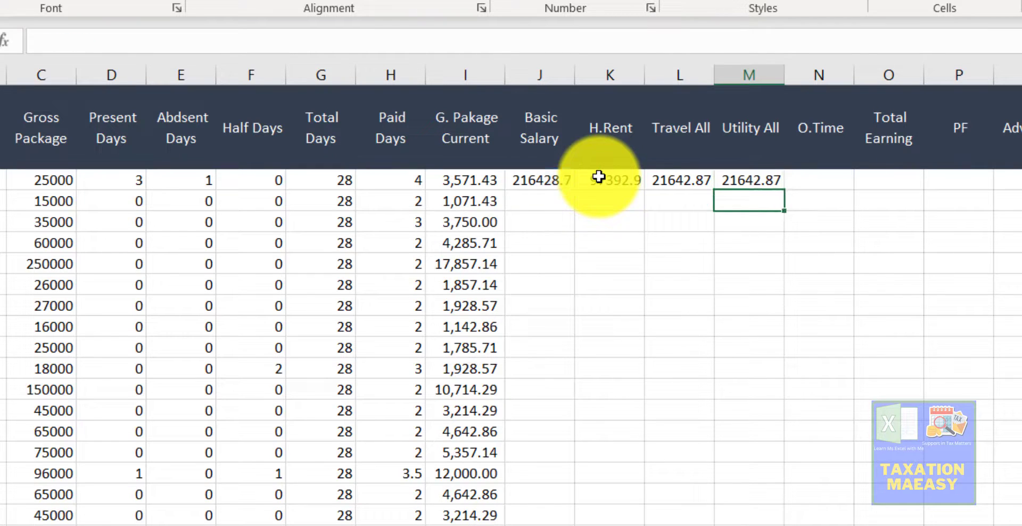
# - Calculate Employee A's Total Earning in O2 with an AutoSum of J2:M2
pyautogui.press('Up')
pyautogui.press('Right')
pyautogui.press('Right')
pyautogui.press('Left')
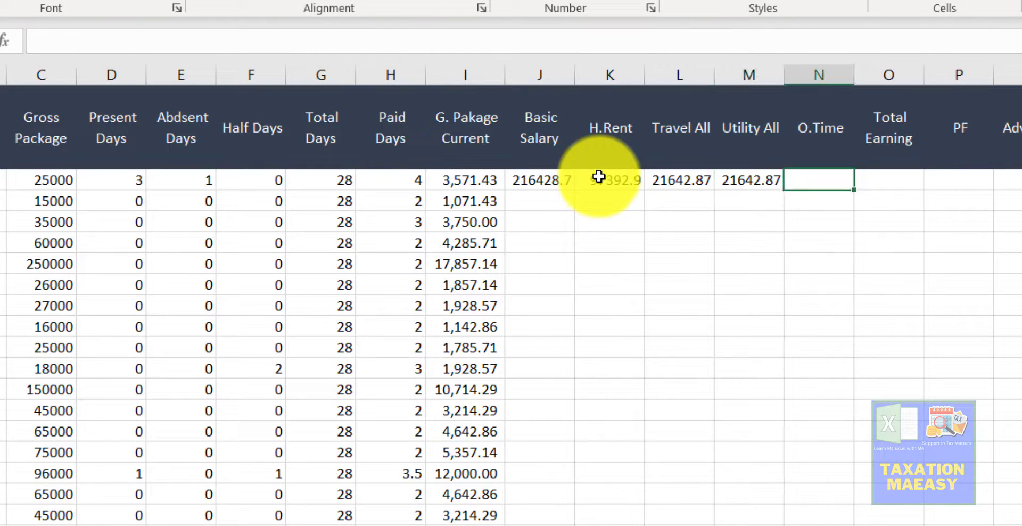
pyautogui.press('Right')
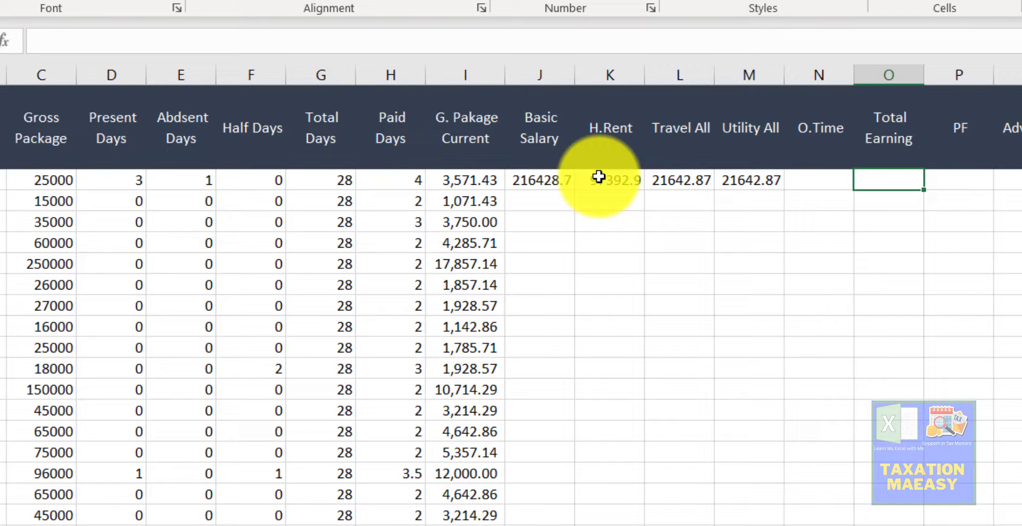
pyautogui.hotkey('alt', '=')
pyautogui.press('Right')
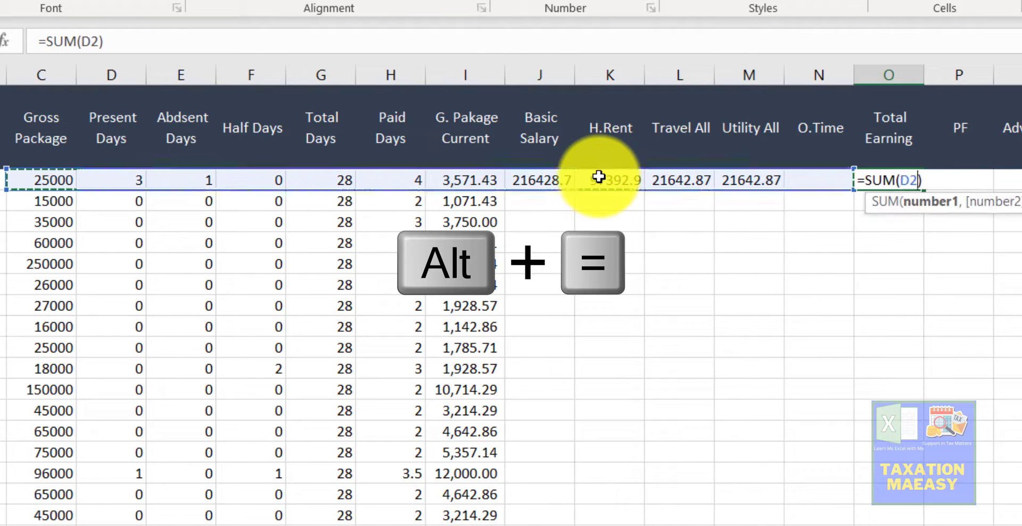
pyautogui.press('Right')
pyautogui.press('Right')
pyautogui.press('Right')
pyautogui.press('Right')
pyautogui.press('Right')
pyautogui.press('Right')
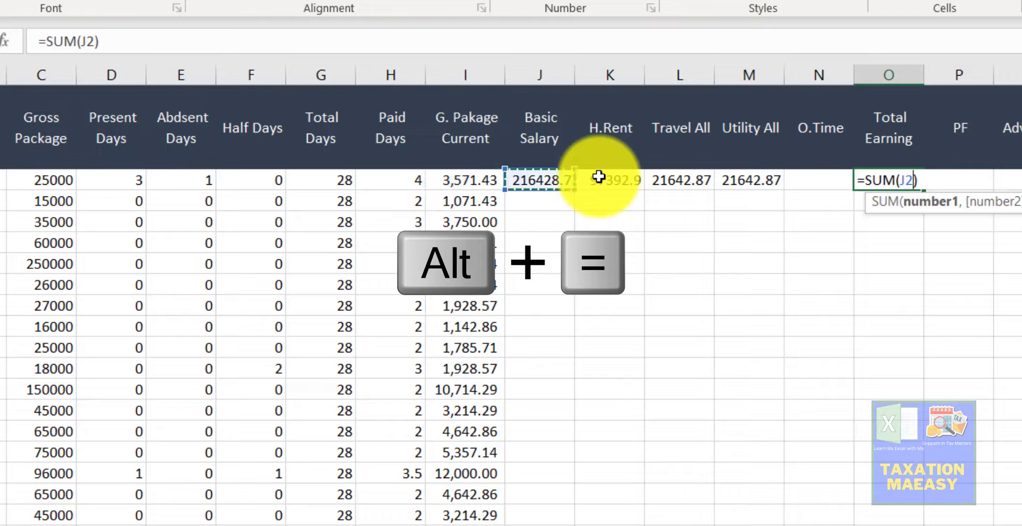
pyautogui.hotkey('shift', 'Right')
pyautogui.hotkey('shift', 'Right')
pyautogui.hotkey('shift', 'Right')
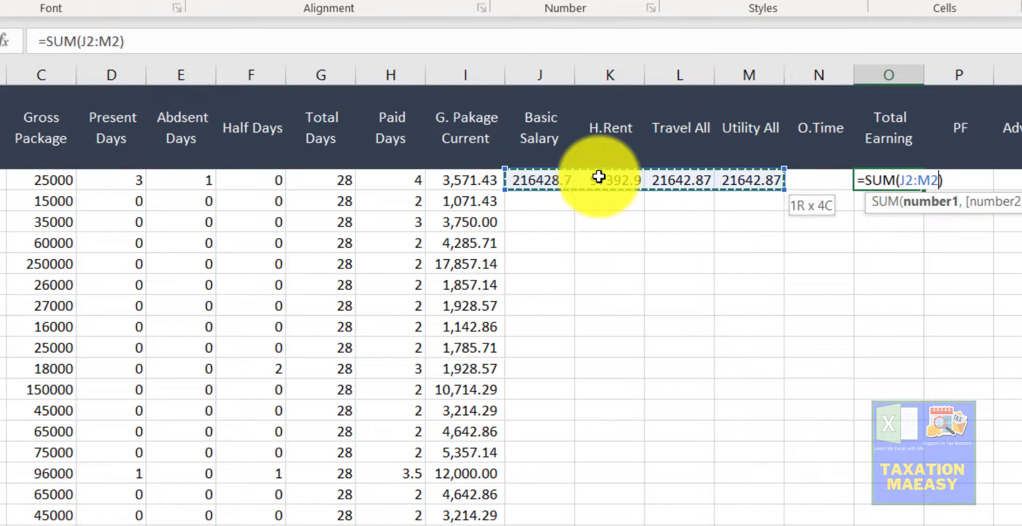
pyautogui.press('Return')
pyautogui.press('Up')
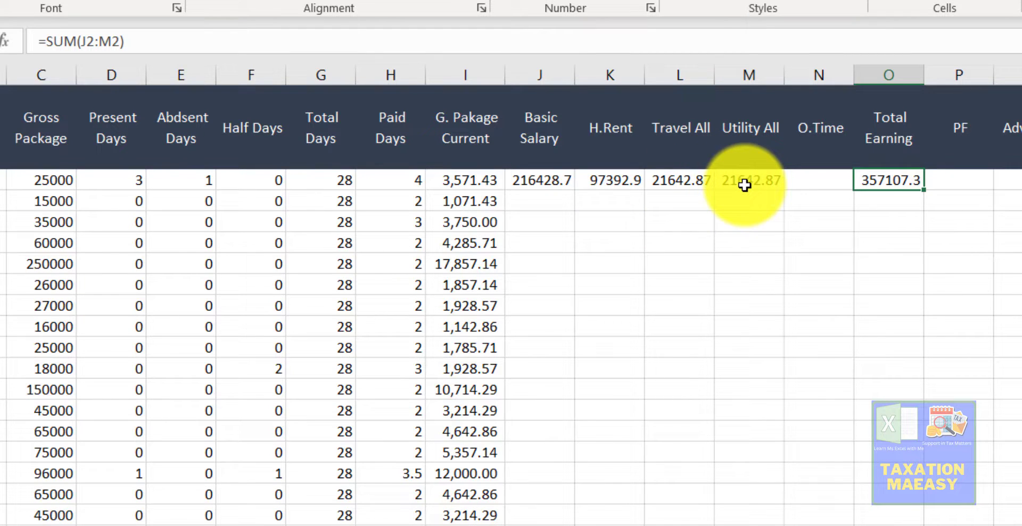
# - Correct Employee A's Basic Salary formula in J2 to =ROUND(I2*60.6%,2)
pyautogui.click(611, 181)
pyautogui.click(532, 182)
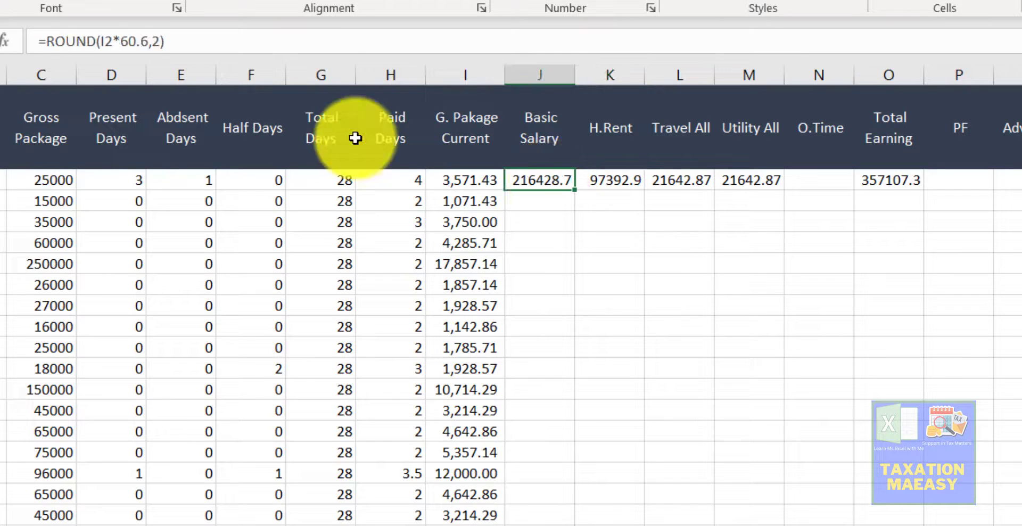
pyautogui.click(154, 42)
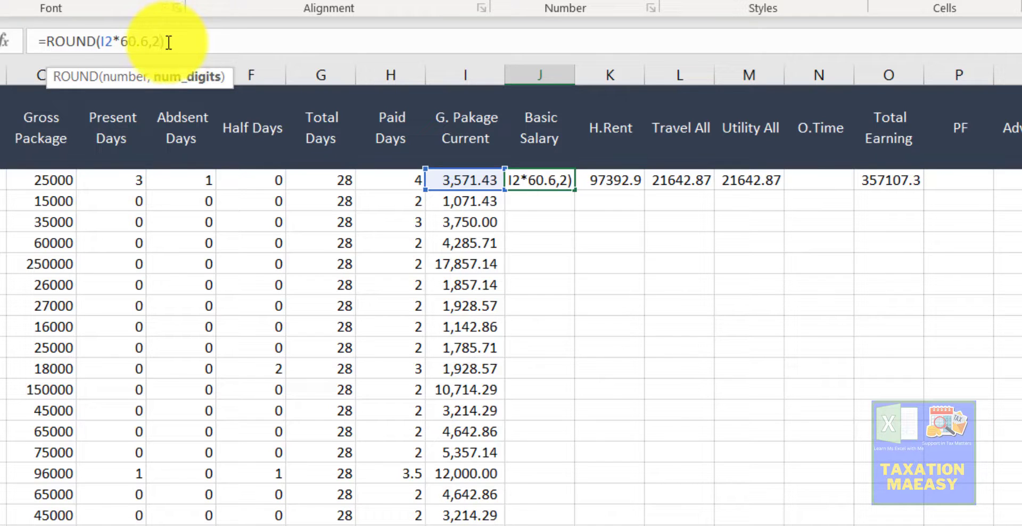
pyautogui.click(149, 43)
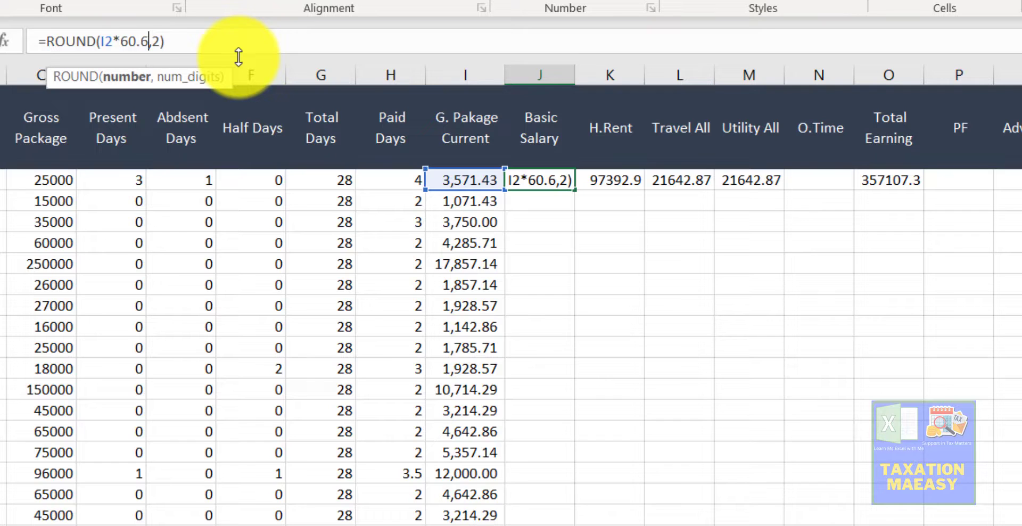
pyautogui.write('%')
pyautogui.press('Return')
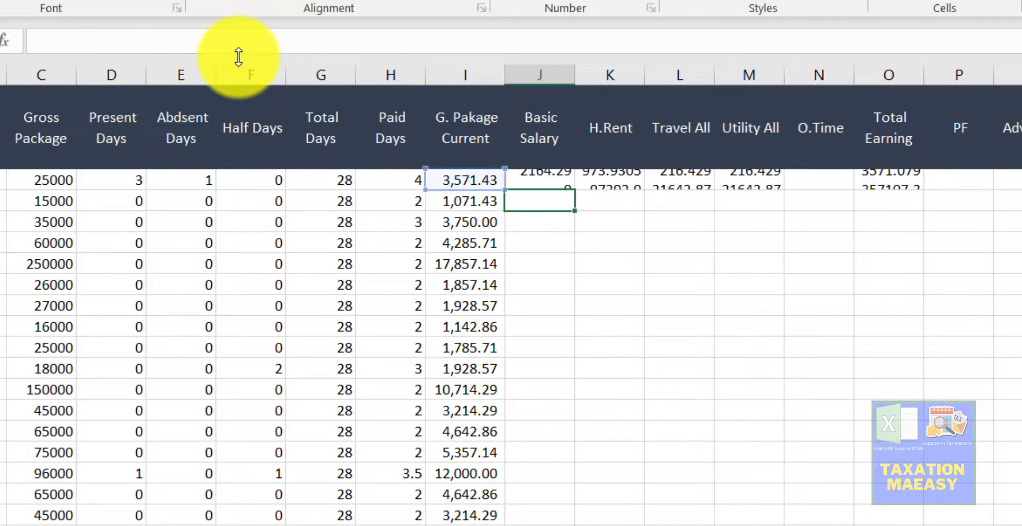
# - Review Employee A's recalculated values and formulas from Basic Salary through Total Earning
pyautogui.press('Up')
pyautogui.press('Right')
pyautogui.press('Right')
pyautogui.press('Right')
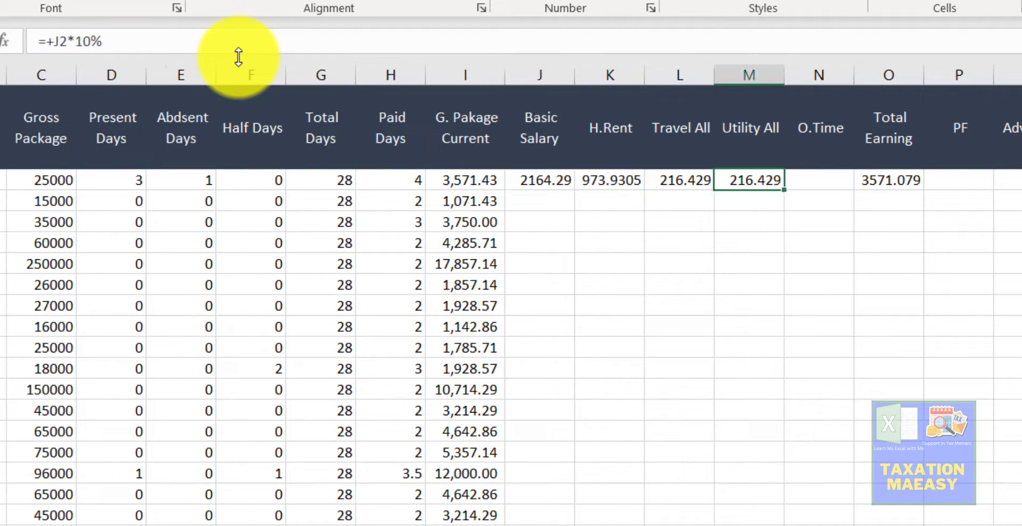
pyautogui.press('Right')
pyautogui.press('Right')
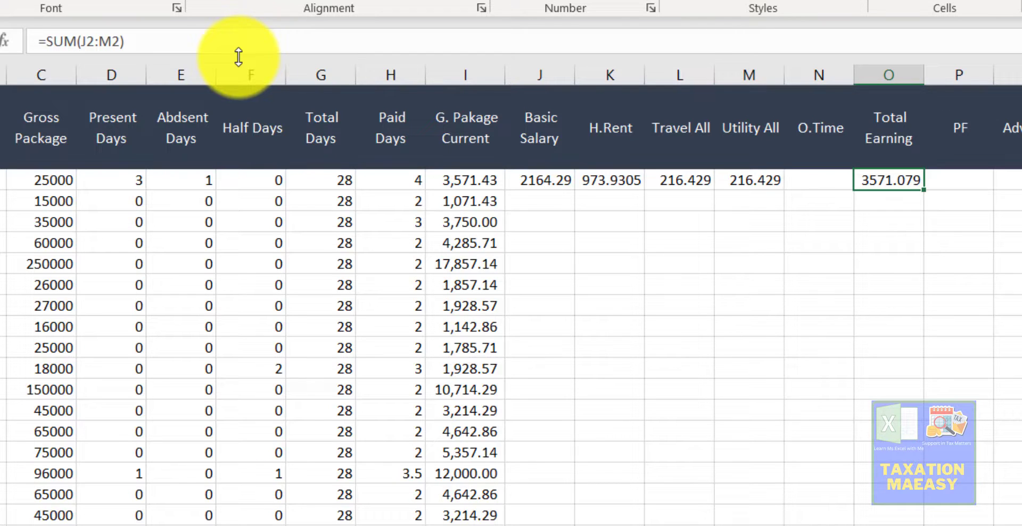
pyautogui.press('Left')
pyautogui.press('Left')
pyautogui.press('Left')
pyautogui.press('Left')
pyautogui.press('Left')
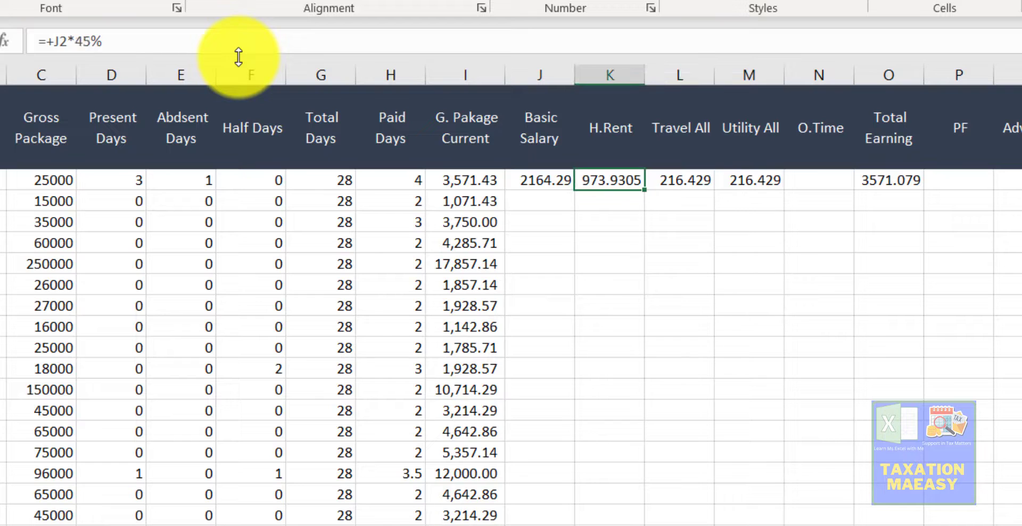
pyautogui.press('Left')
# - Format J2:O2 in the comma number style with two decimal places
pyautogui.press('Right')
pyautogui.press('Right')
pyautogui.press('Right')
pyautogui.press('Right')
pyautogui.press('Right')
pyautogui.press('Right')
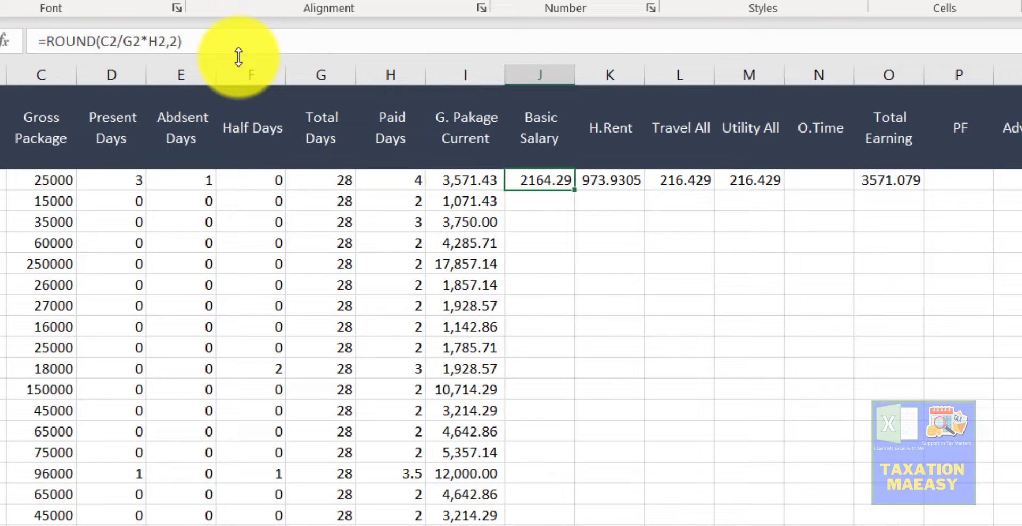
pyautogui.hotkey('shift', 'Left')
pyautogui.hotkey('shift', 'Left')
pyautogui.hotkey('shift', 'Left')
pyautogui.hotkey('shift', 'Left')
pyautogui.hotkey('shift', 'Left')
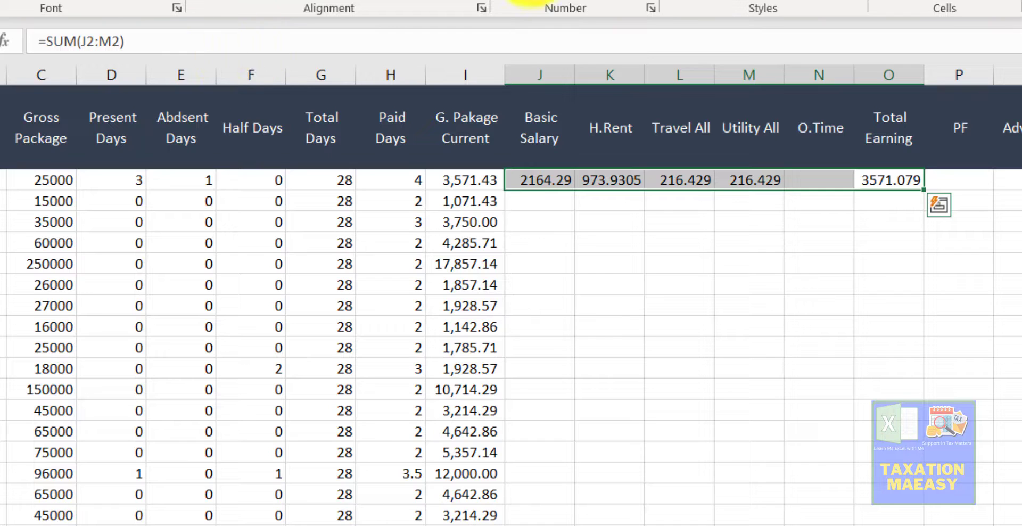
pyautogui.click(591, 0)
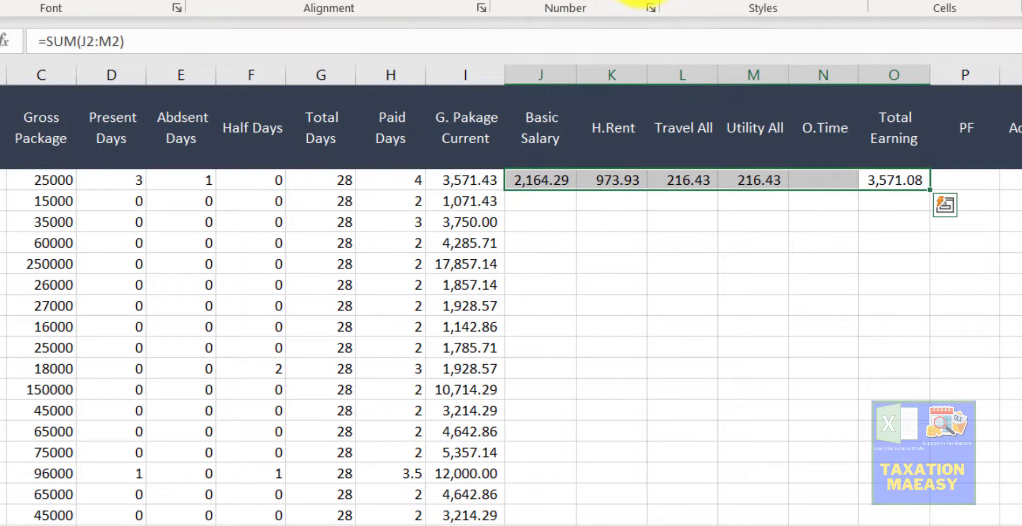
pyautogui.doubleClick(642, 0)
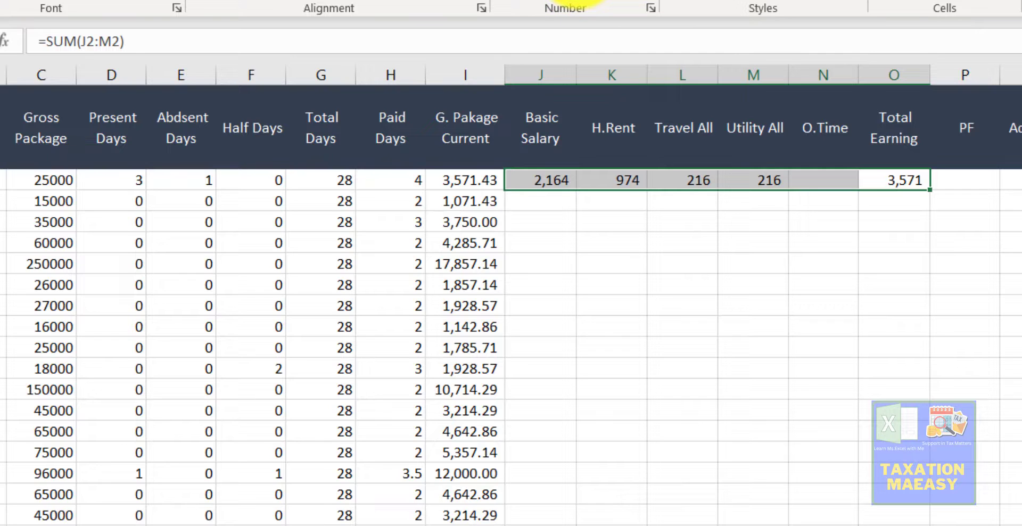
pyautogui.doubleClick(590, 0)
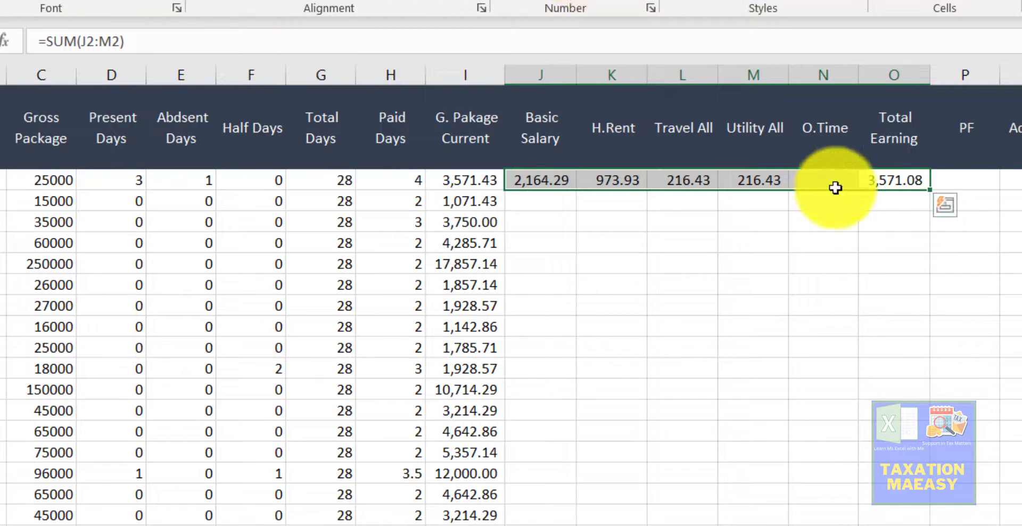
# - Fill the J2:O2 formulas down for all employees and fit the Total Earning and Basic Salary column widths to their contents
pyautogui.doubleClick(931, 192)
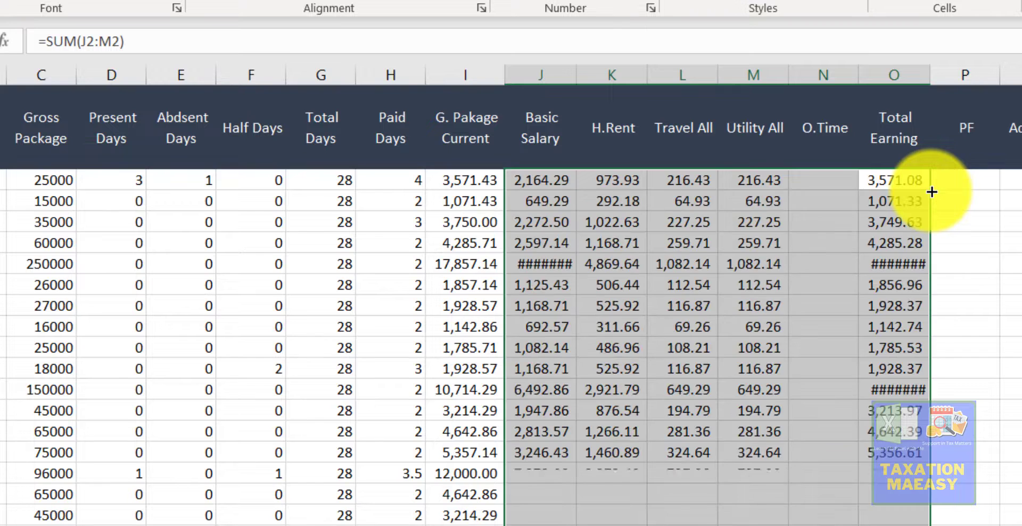
pyautogui.doubleClick(929, 81)
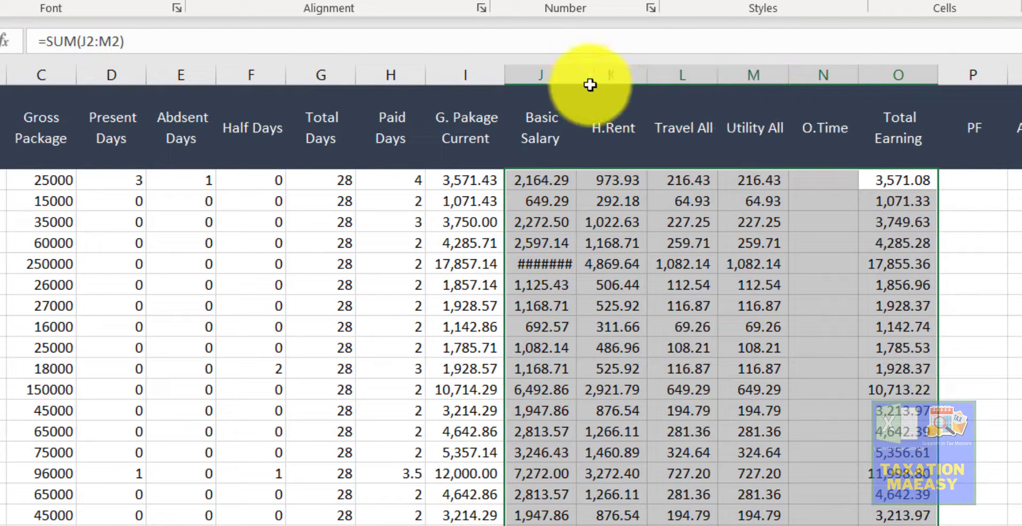
pyautogui.doubleClick(570, 76)
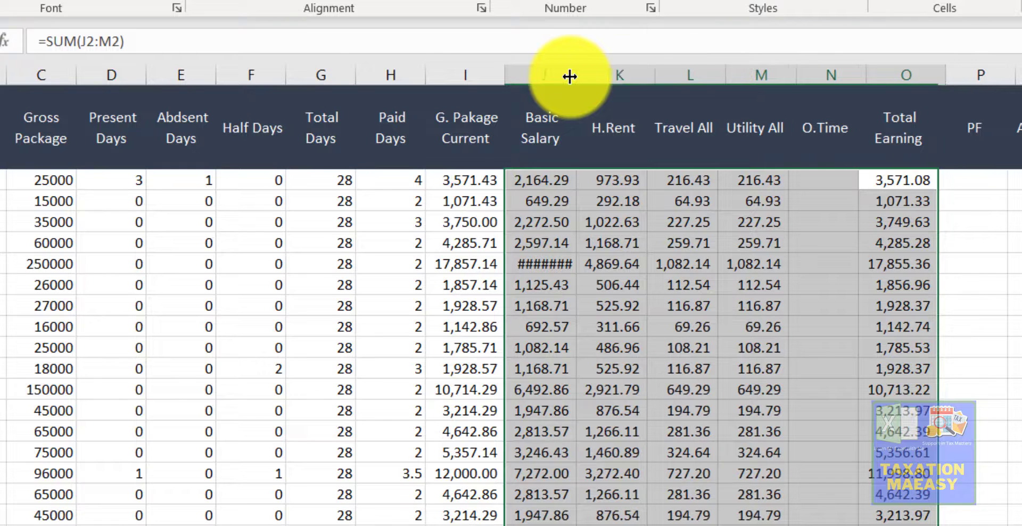
# - Calculate Employee A's PF in P2 as 10% of Basic Salary with +J2*10%, and fill it down for all employees
pyautogui.click(987, 185)
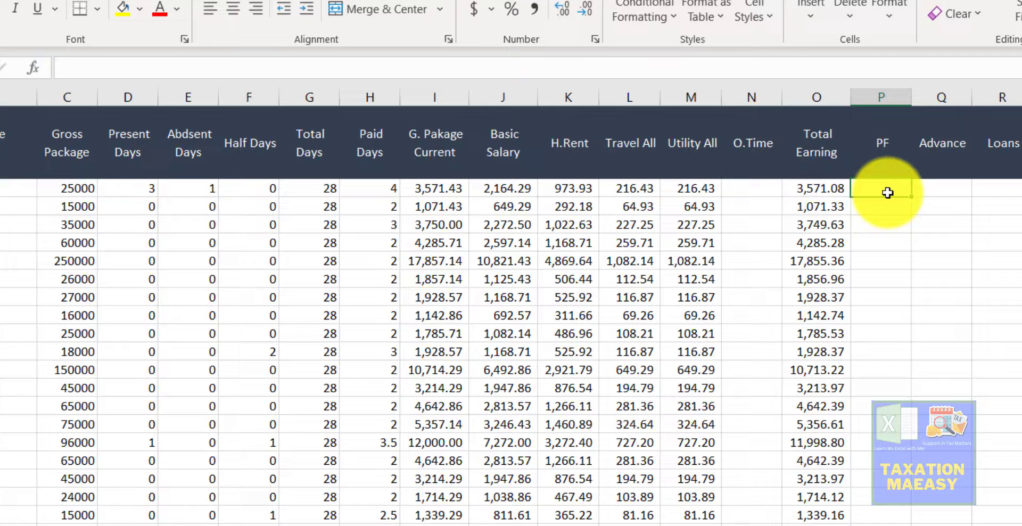
pyautogui.press('Up')
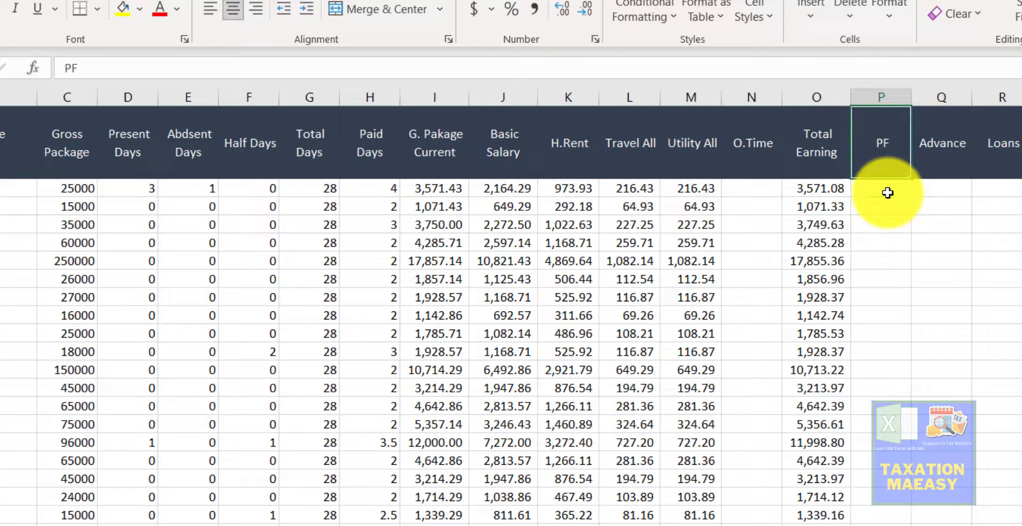
pyautogui.press('Right')
pyautogui.press('Right')
pyautogui.press('Left')
pyautogui.press('Left')
pyautogui.press('Down')
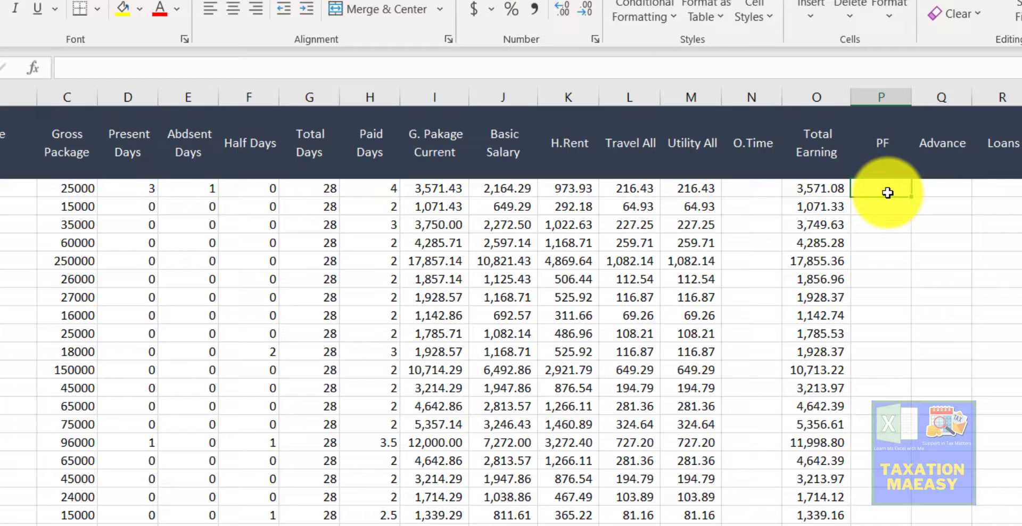
pyautogui.write('+')
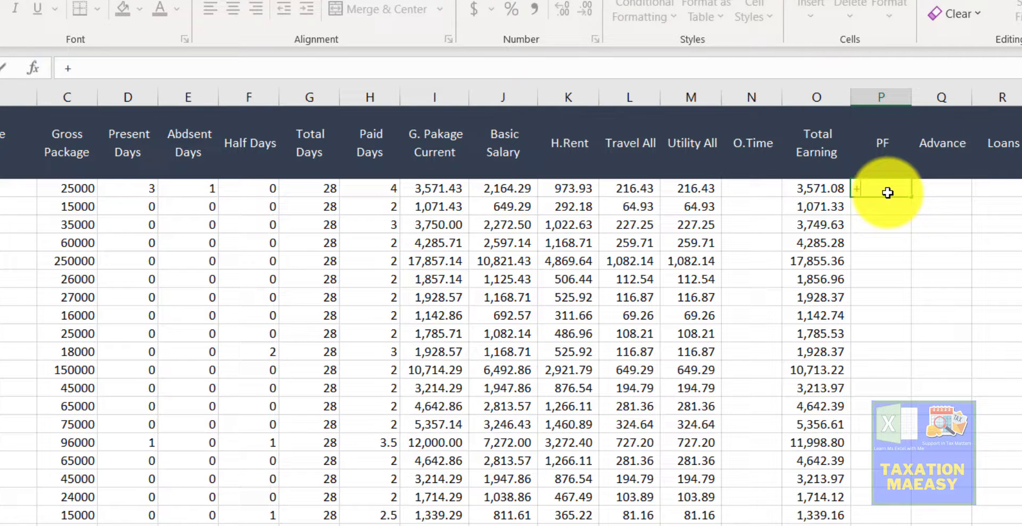
pyautogui.press('Left')
pyautogui.press('Left')
pyautogui.press('Left')
pyautogui.press('Left')
pyautogui.press('Left')
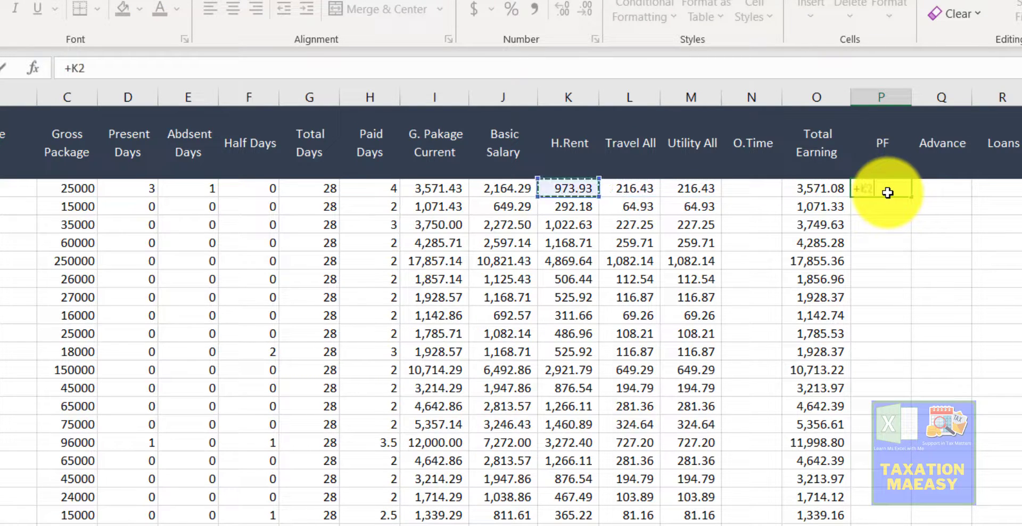
pyautogui.press('Left')
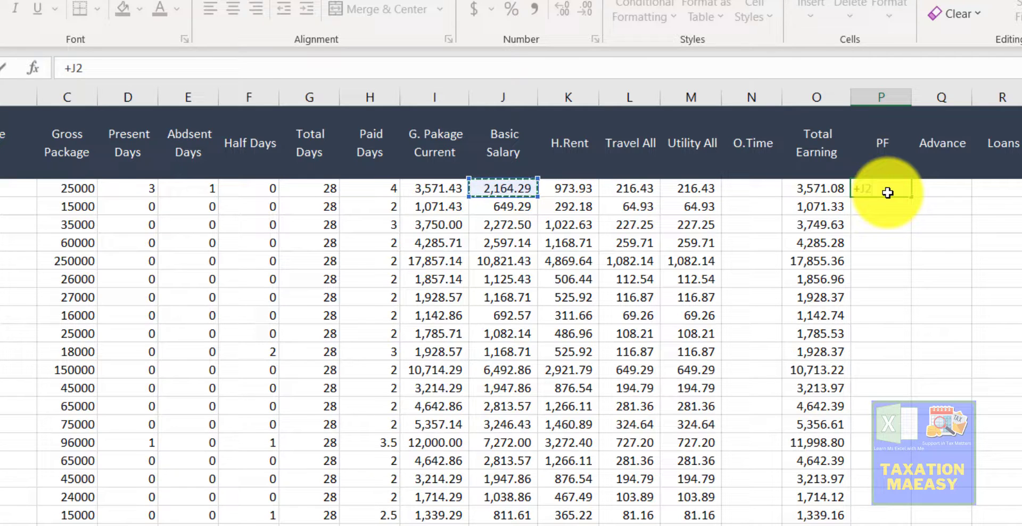
pyautogui.write('*10%')
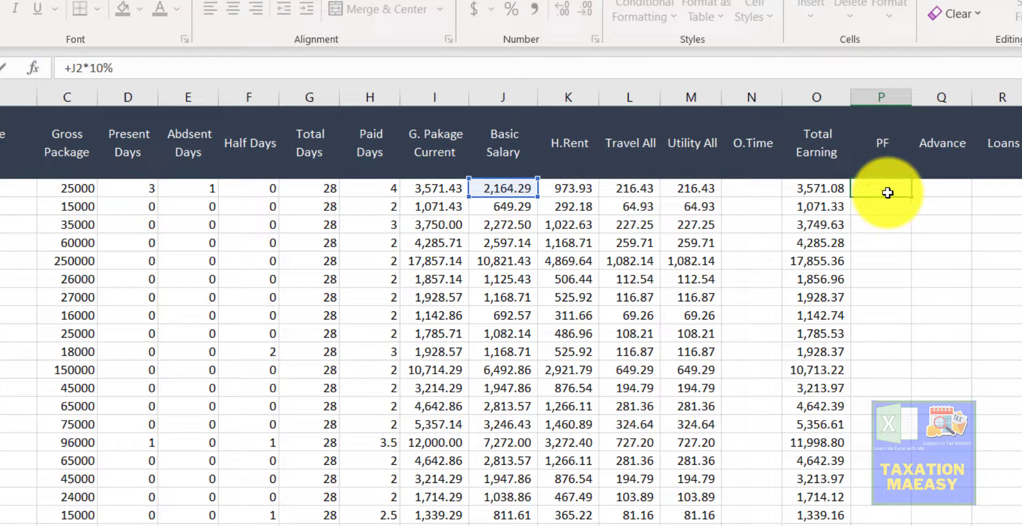
pyautogui.press('Return')
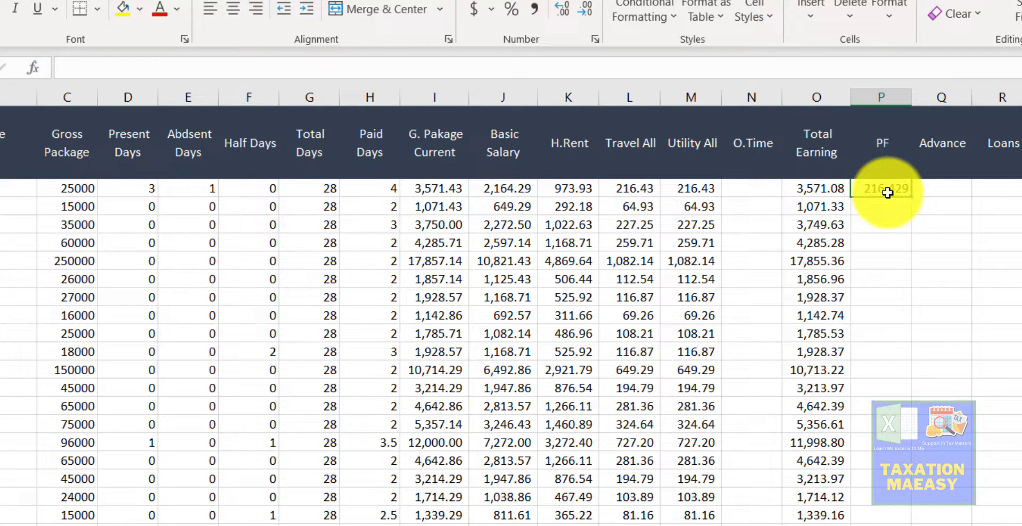
pyautogui.click(886, 191)
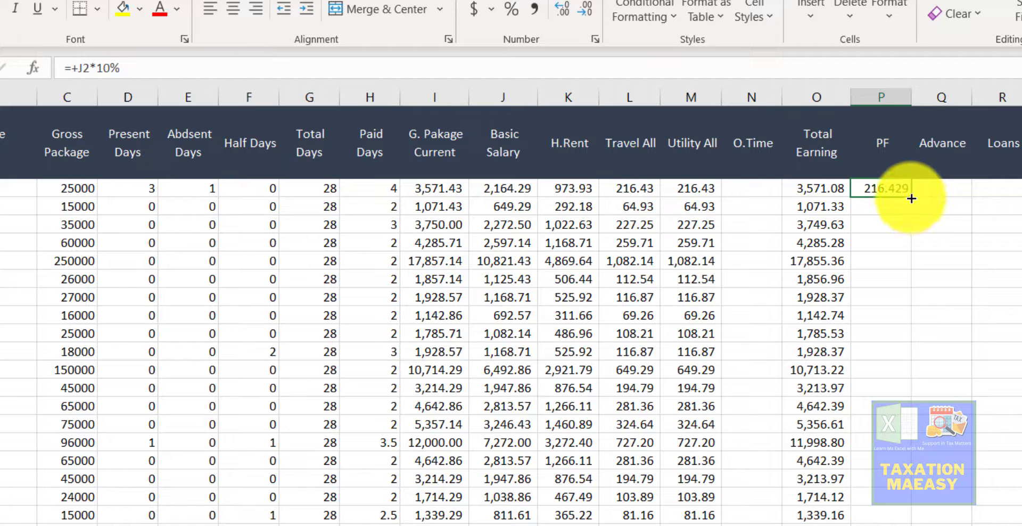
pyautogui.doubleClick(911, 198)
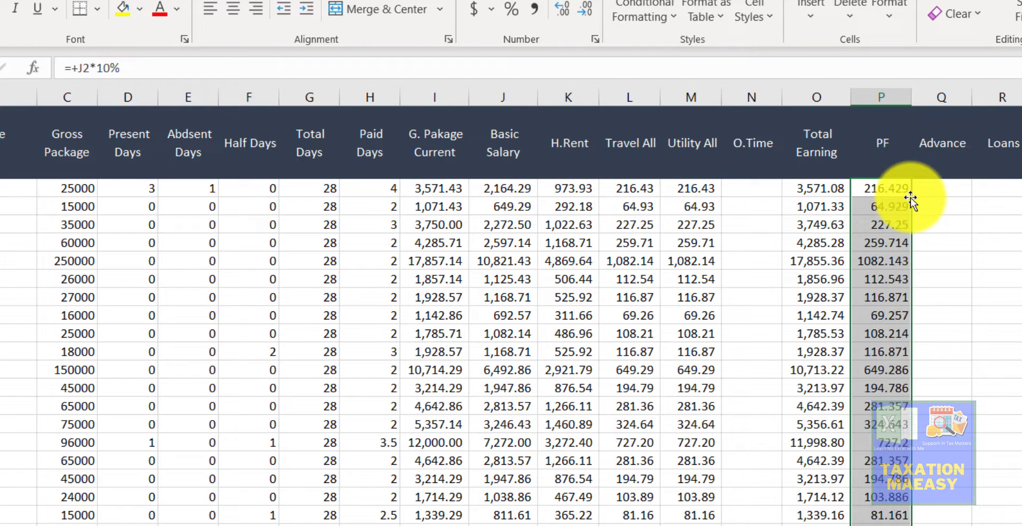
# - Correct the PF formula in P2 to =ROUND(J2*10%,2) and fill it down for all employees
pyautogui.click(867, 193)
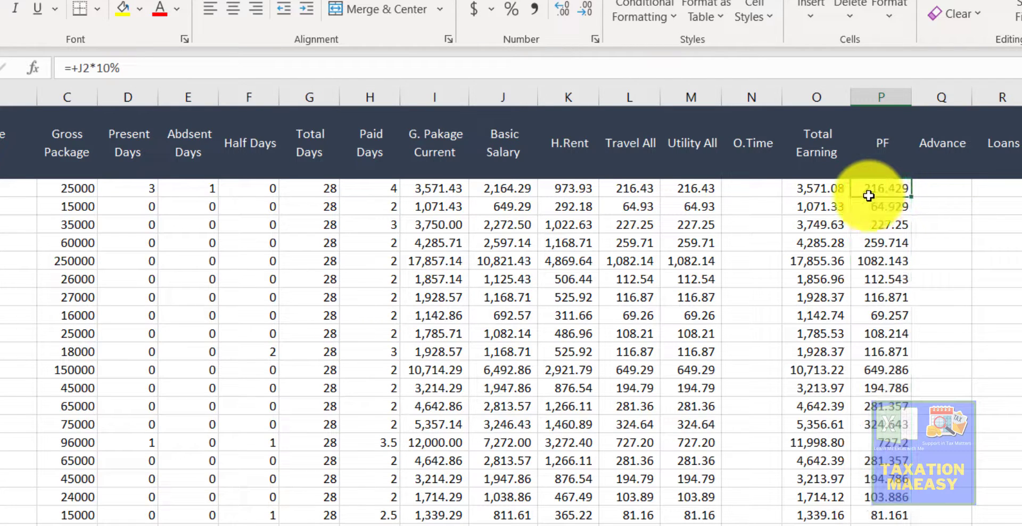
pyautogui.click(77, 77)
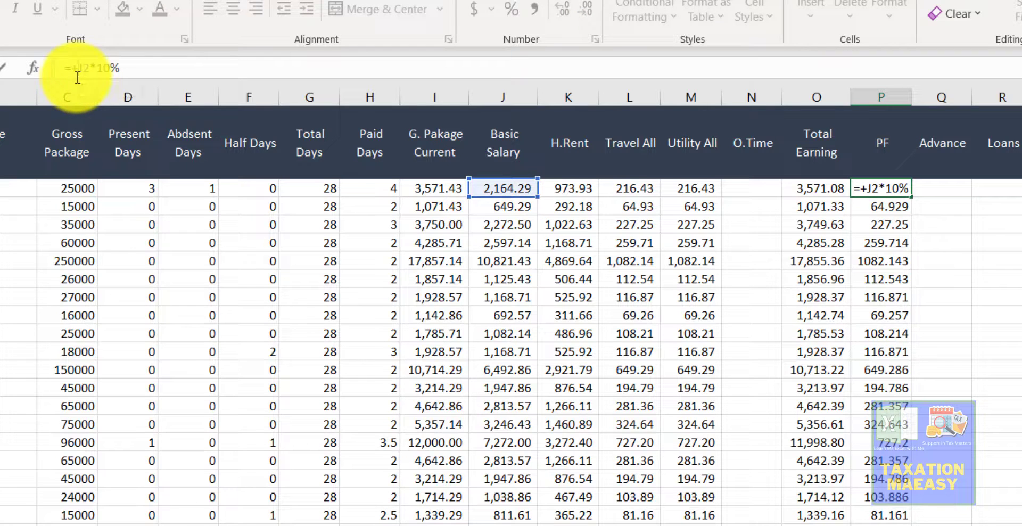
pyautogui.write('rouind')
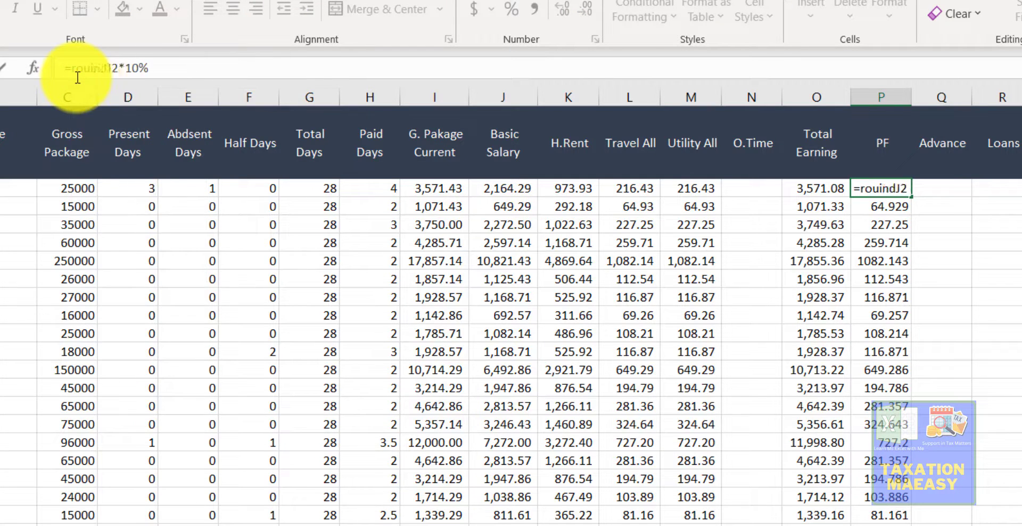
pyautogui.press('Tab')
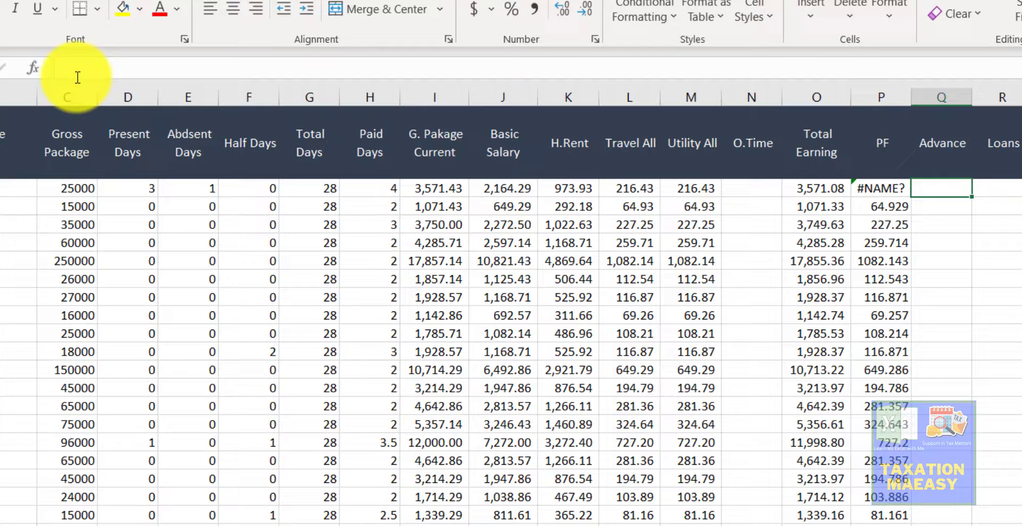
pyautogui.click(865, 191)
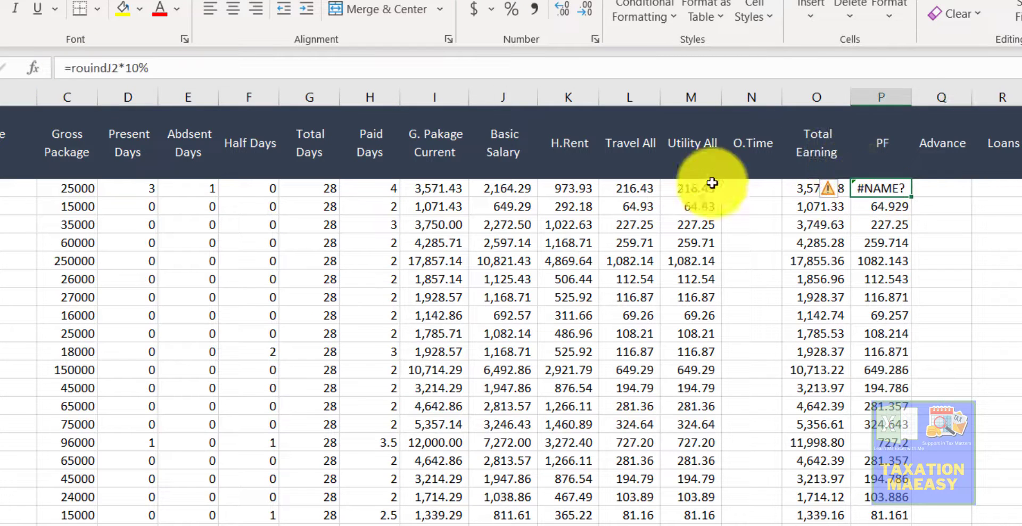
pyautogui.click(107, 68)
pyautogui.press('BackSpace')
pyautogui.press('BackSpace')
pyautogui.press('BackSpace')
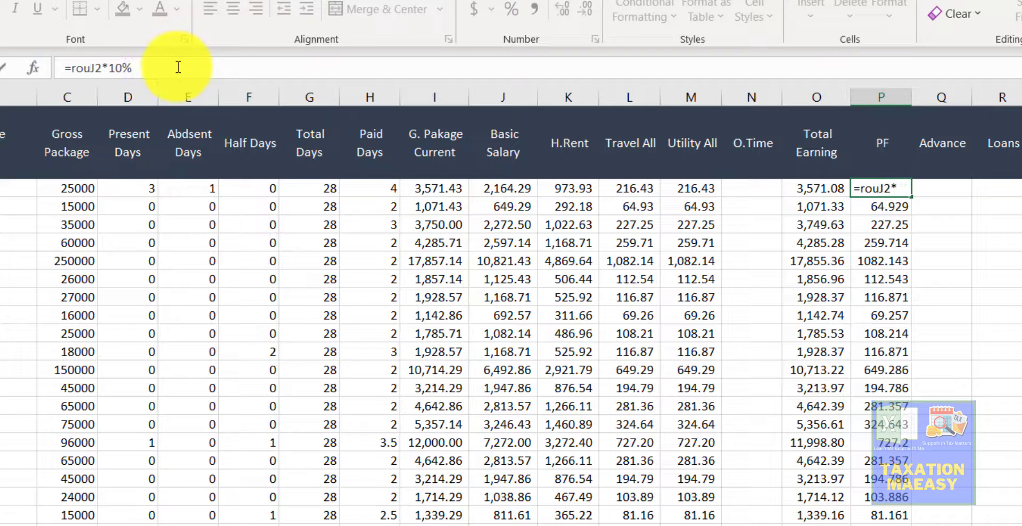
pyautogui.press('BackSpace')
pyautogui.write('un')
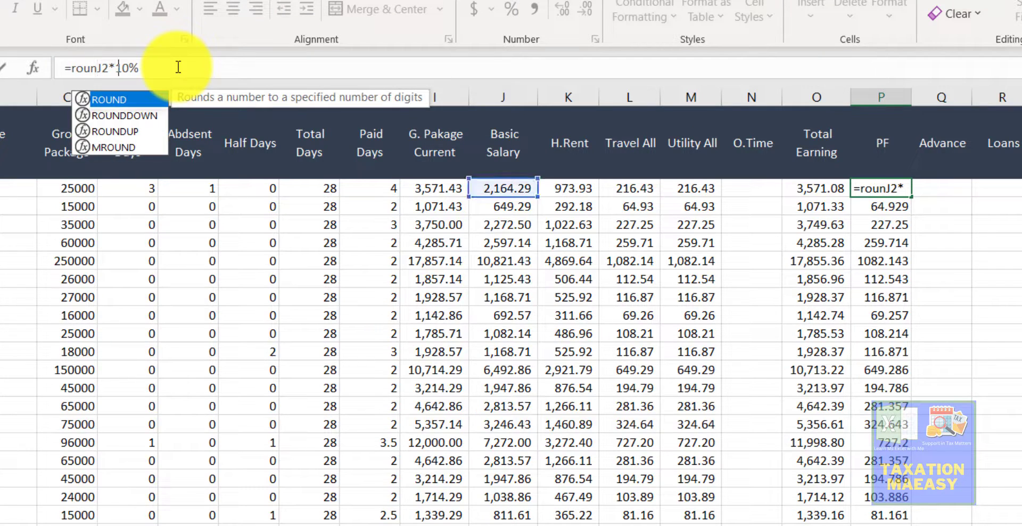
pyautogui.press('Tab')
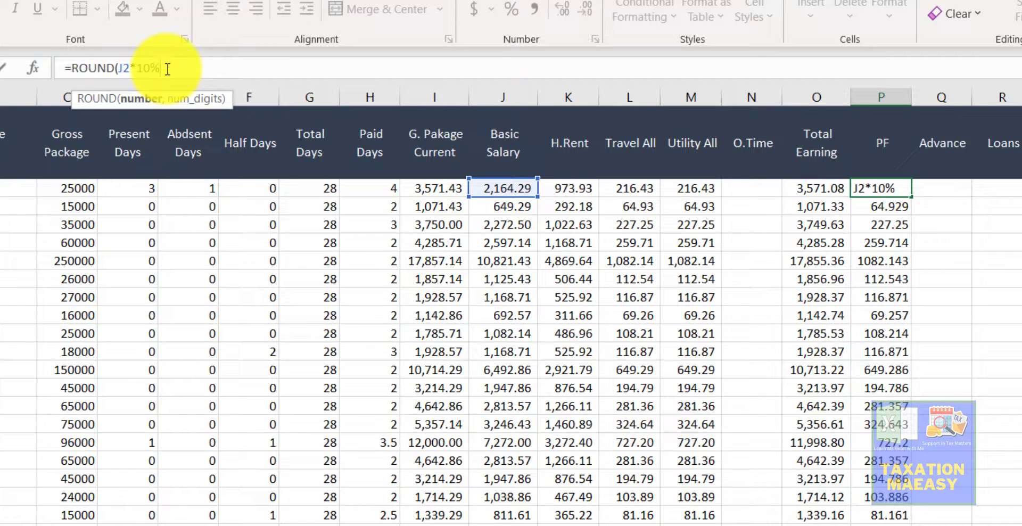
pyautogui.write(',2')
pyautogui.press('Return')
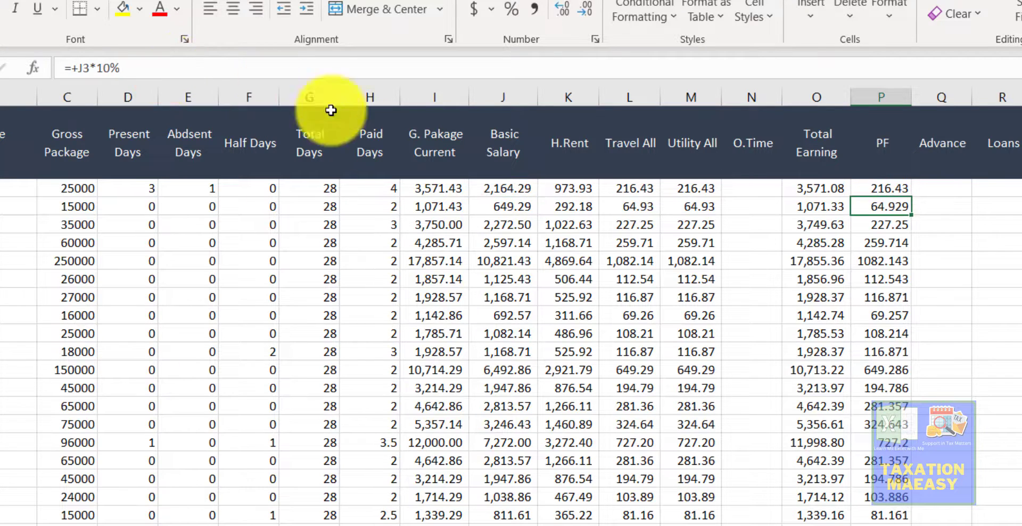
pyautogui.click(896, 187)
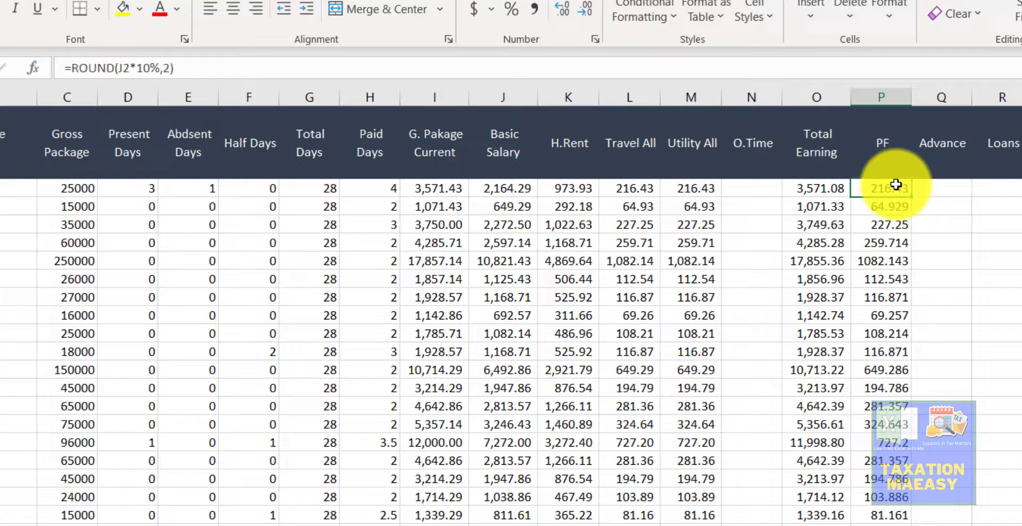
pyautogui.doubleClick(913, 200)
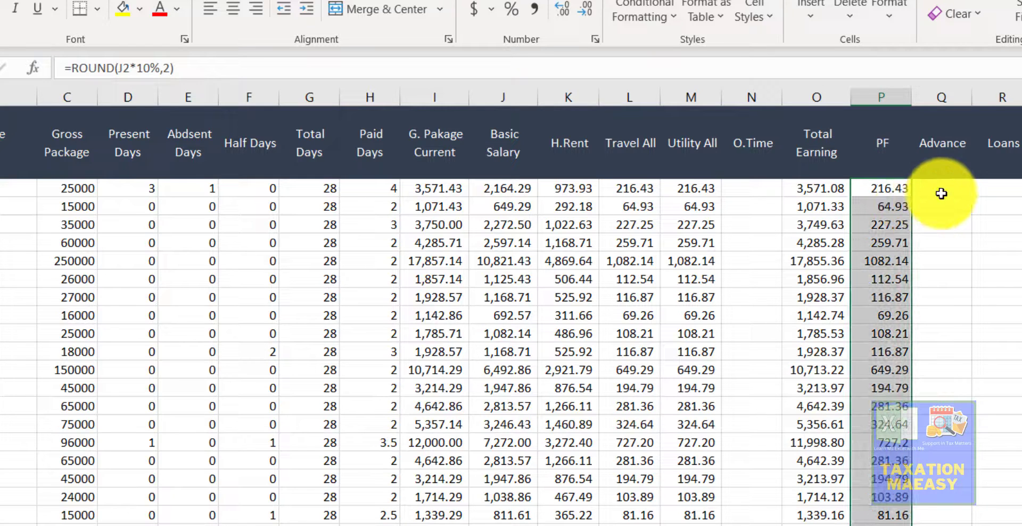
# - Review the empty columns of Employee A's row from Advance through Net Salary, ending at EOBI
pyautogui.click(937, 192)
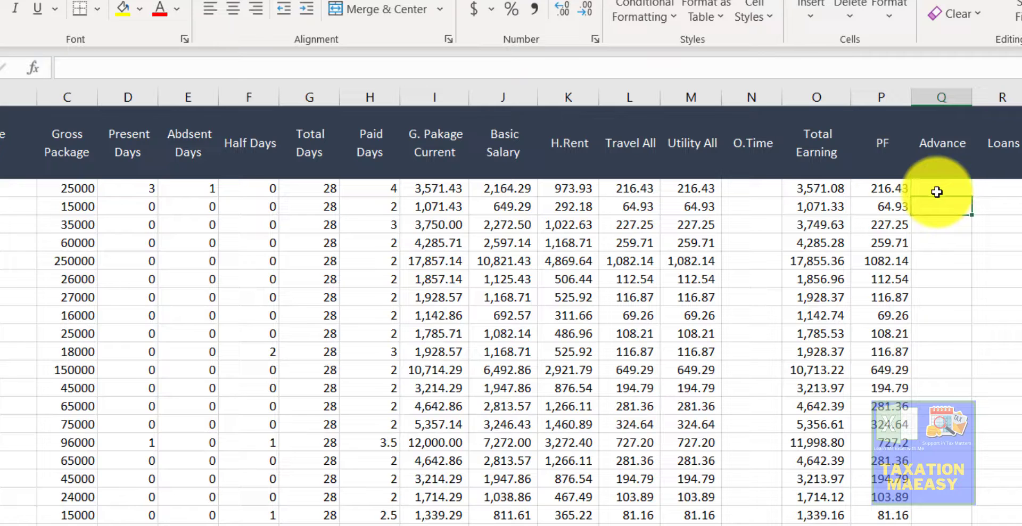
pyautogui.press('Tab')
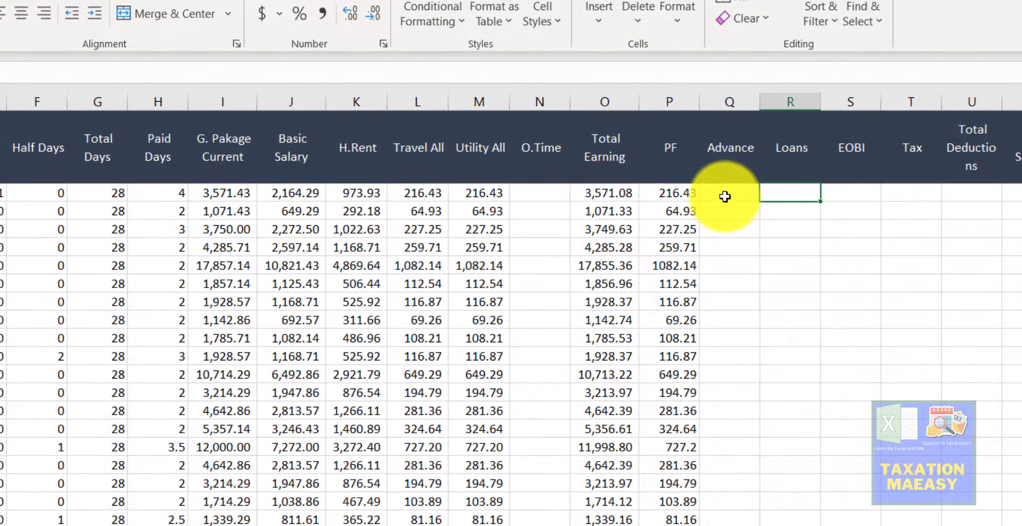
pyautogui.press('Tab')
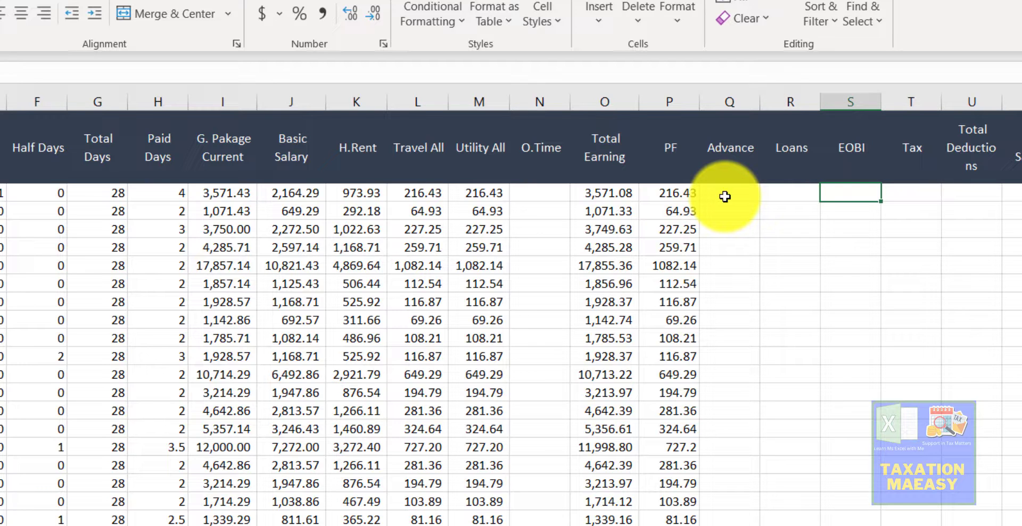
pyautogui.press('Tab')
pyautogui.press('Tab')
pyautogui.press('Tab')
pyautogui.press('Tab')
pyautogui.press('Tab')
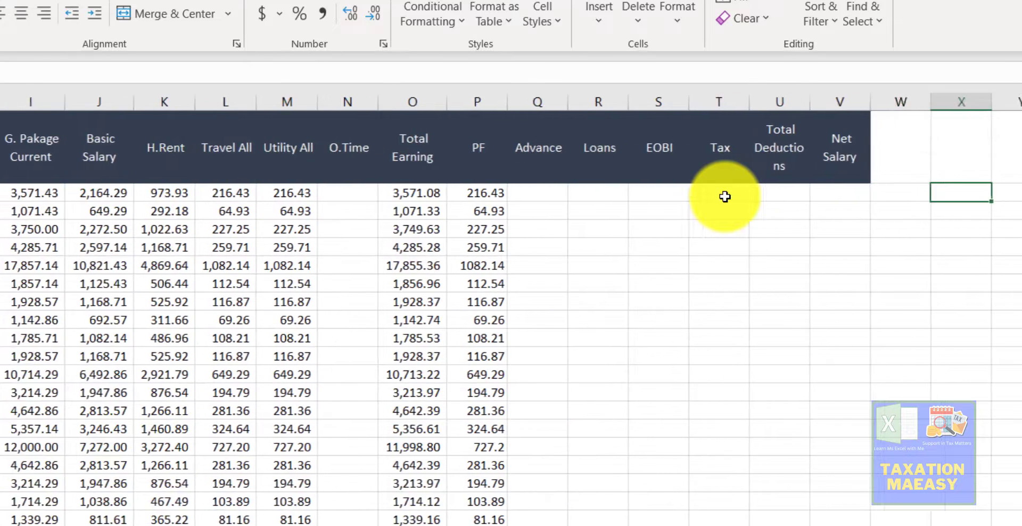
pyautogui.hotkey('shift', 'Tab')
pyautogui.hotkey('shift', 'Tab')
pyautogui.hotkey('shift', 'Tab')
pyautogui.hotkey('shift', 'Tab')
pyautogui.hotkey('shift', 'Tab')
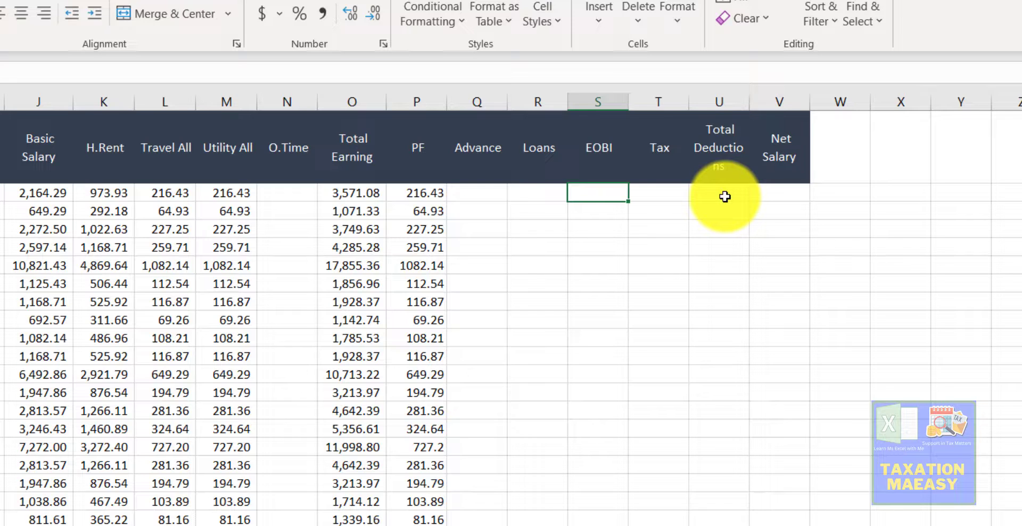
# - Enter an EOBI deduction of 250, calculated from a base of 25000, in S2 and fill it down for all employees
pyautogui.write('+2500')
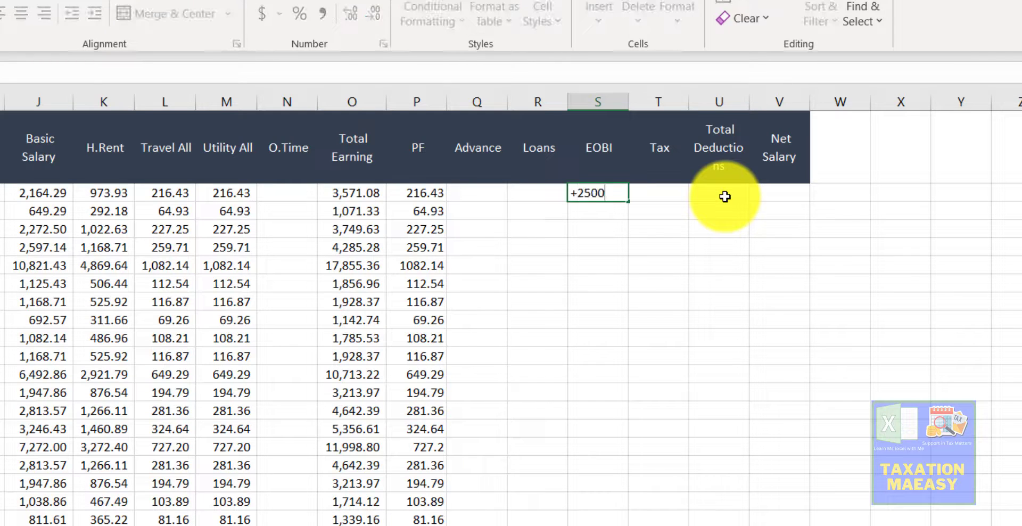
pyautogui.write('0')
pyautogui.write('*')
pyautogui.press('Return')
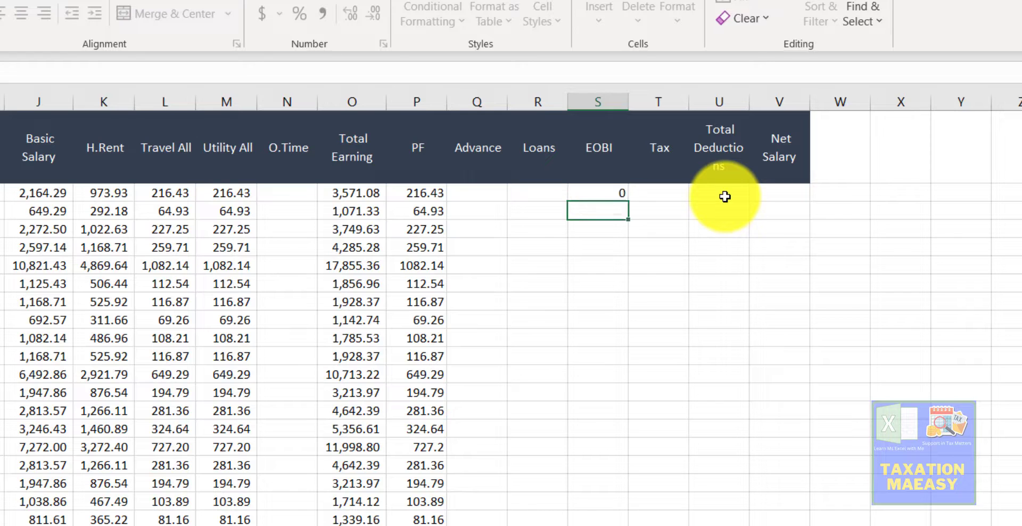
pyautogui.press('Up')
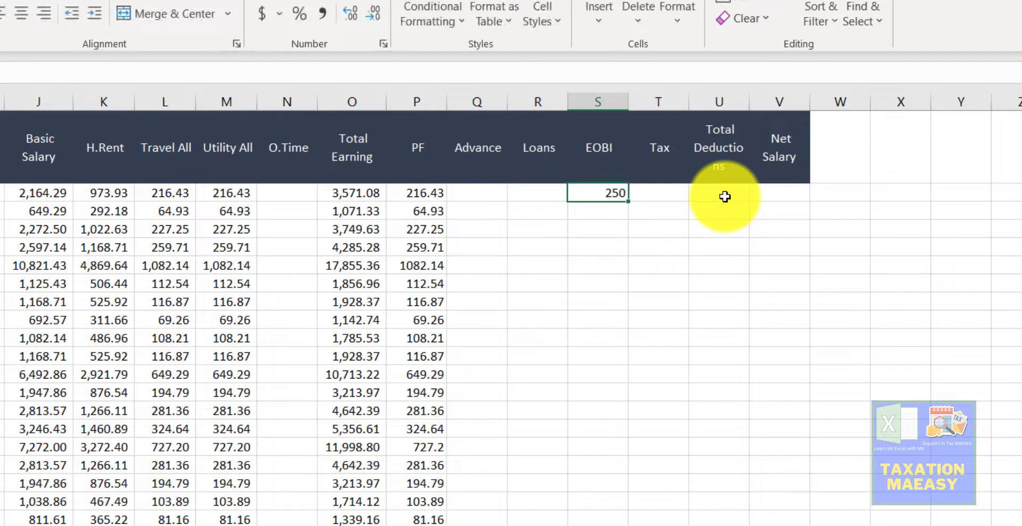
pyautogui.doubleClick(630, 202)
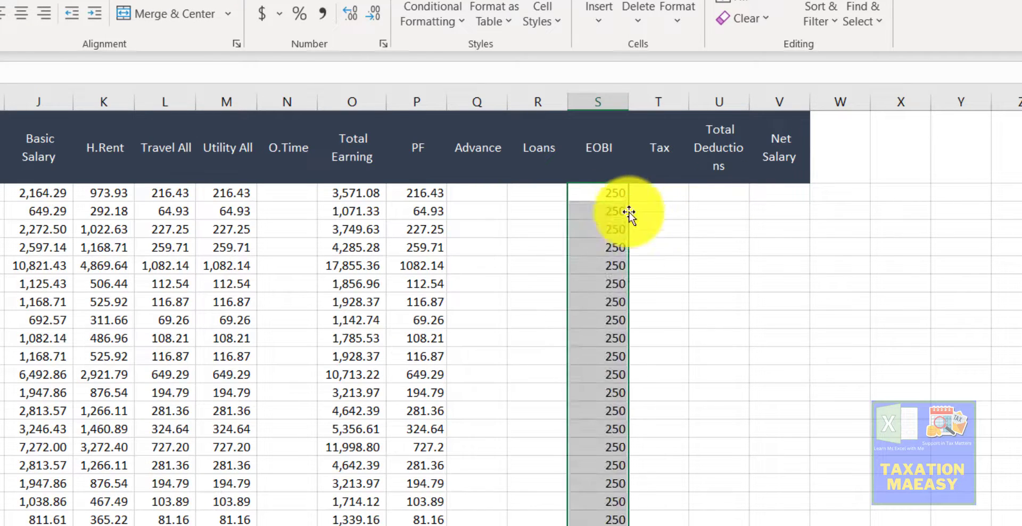
pyautogui.click(596, 254)
# - Examine Employee A's row from the Tax and Total Deductions columns back to Gross Package
pyautogui.click(656, 200)
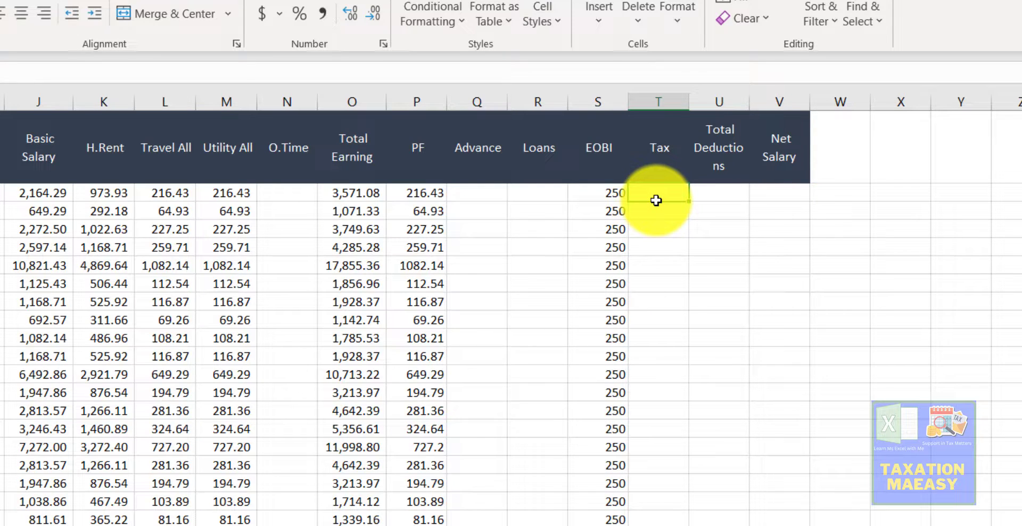
pyautogui.press('Right')
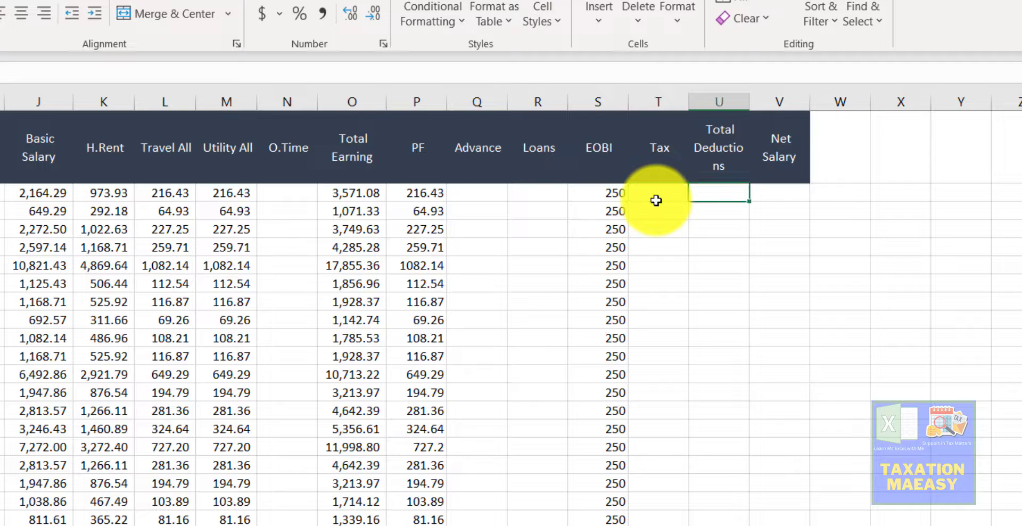
pyautogui.press('Left')
pyautogui.press('Left')
pyautogui.press('Left')
pyautogui.press('Left')
pyautogui.press('Left')
pyautogui.press('Left')
pyautogui.press('Left')
pyautogui.press('Left')
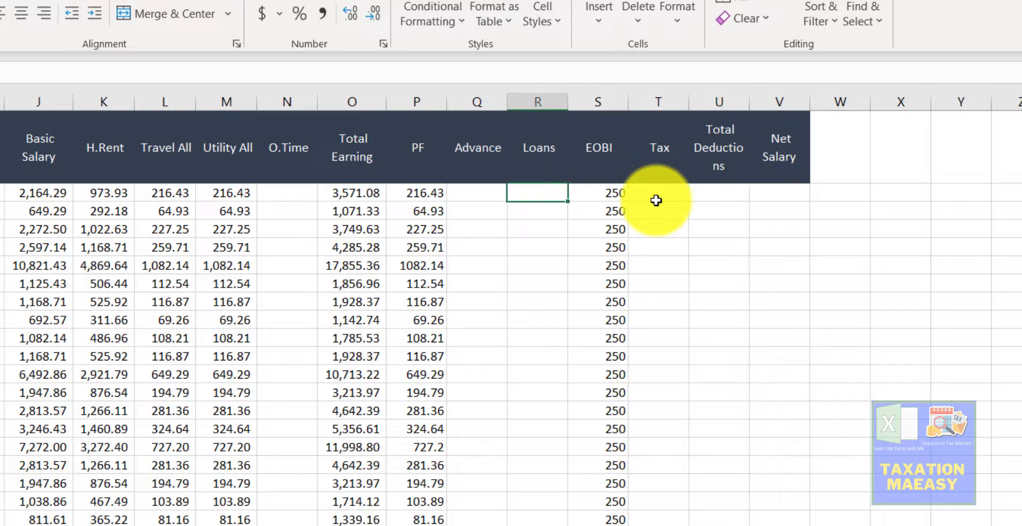
pyautogui.press('Left')
pyautogui.press('Left')
pyautogui.press('Left')
pyautogui.press('Left')
pyautogui.press('Left')
pyautogui.press('Left')
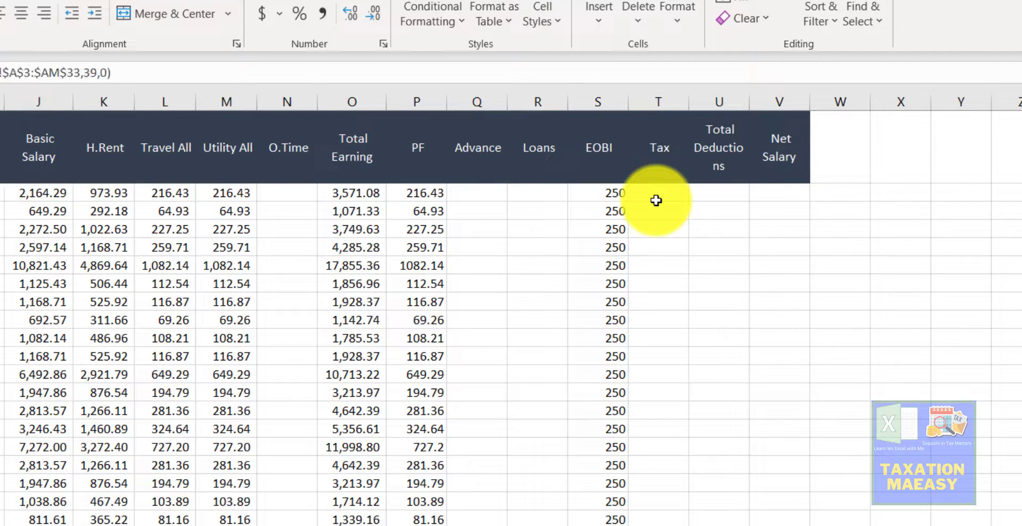
pyautogui.press('Left')
pyautogui.press('Left')
pyautogui.press('Left')
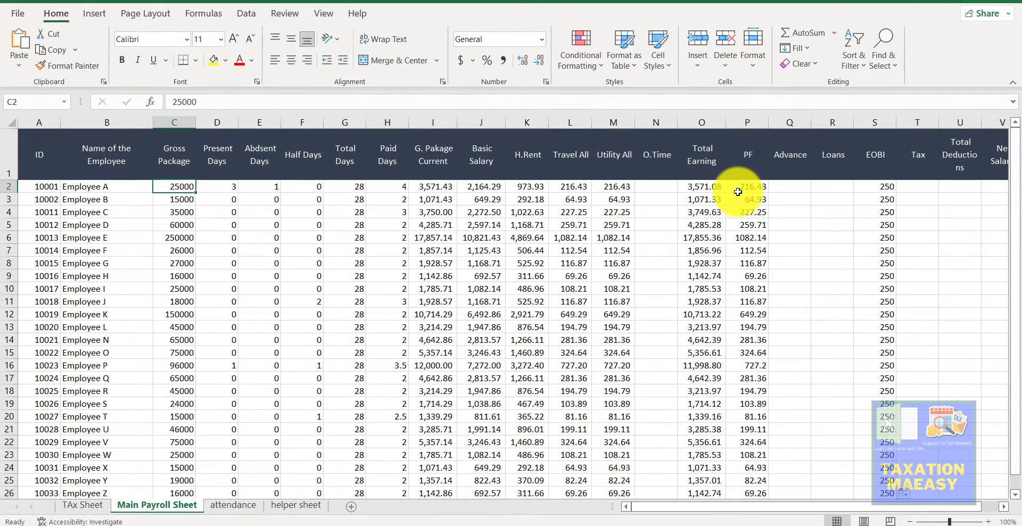
# - Format all the Gross Package values in column C with thousands separators and no decimals
pyautogui.hotkey('ctrl', 'shift', 'Down')
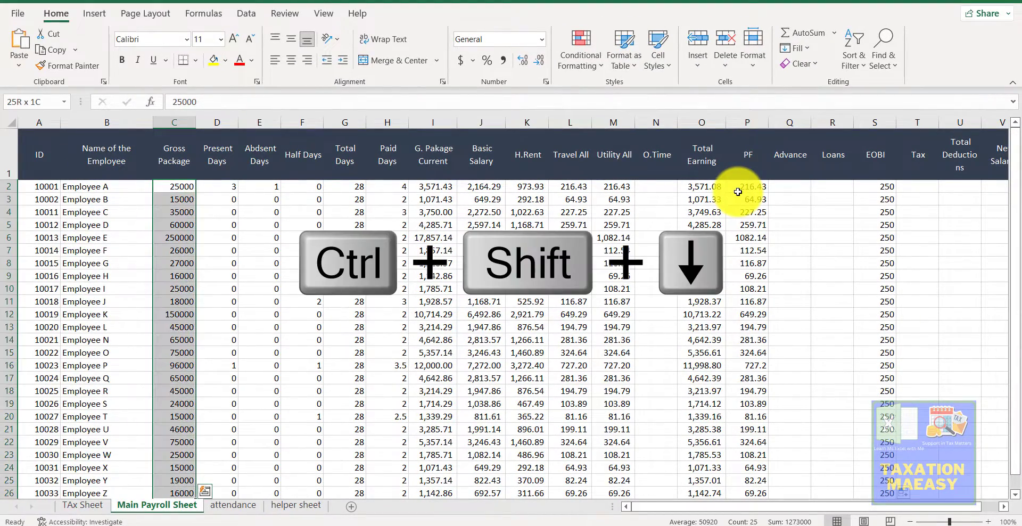
pyautogui.click(503, 60)
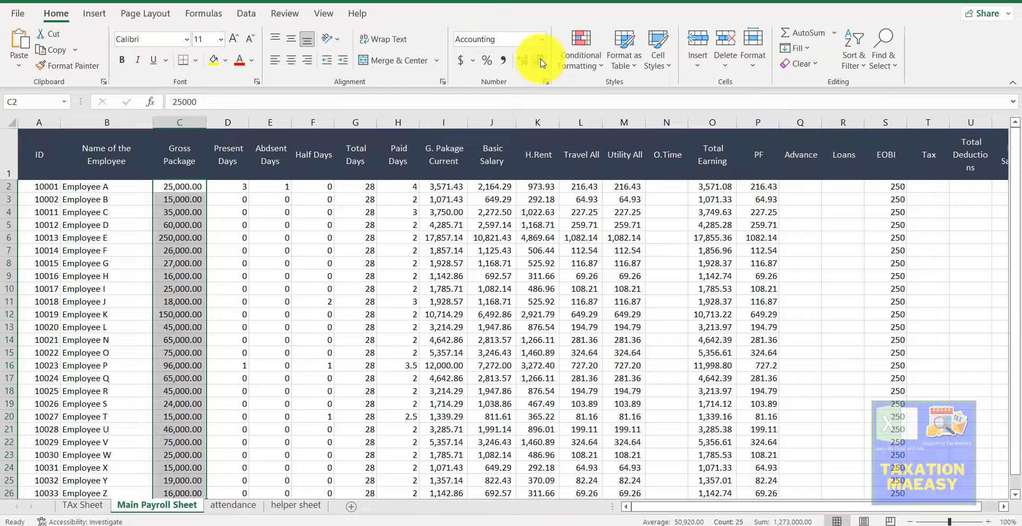
pyautogui.click(541, 61)
pyautogui.click(541, 62)
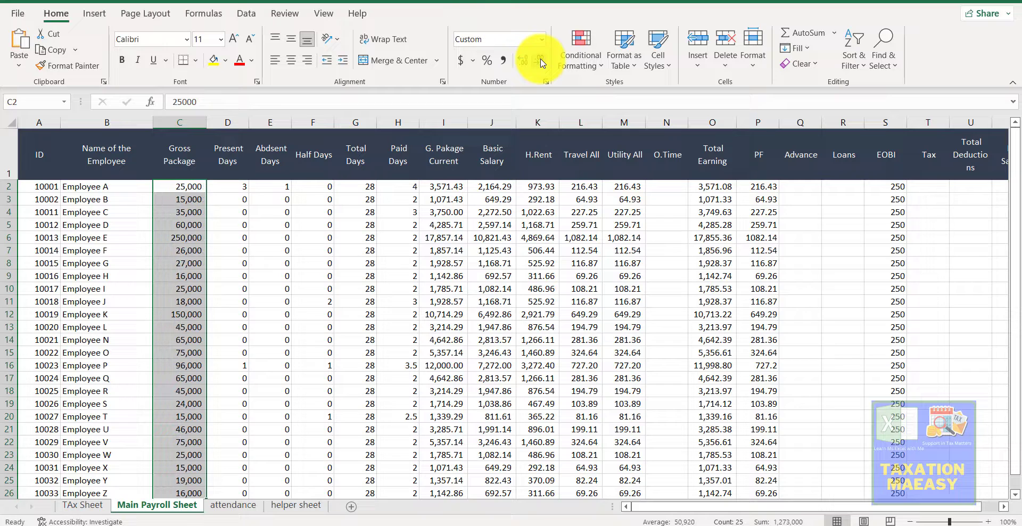
# - Examine Employee K's row from Gross Package across to Total Earning and back to Gross Package
pyautogui.click(185, 325)
pyautogui.click(185, 319)
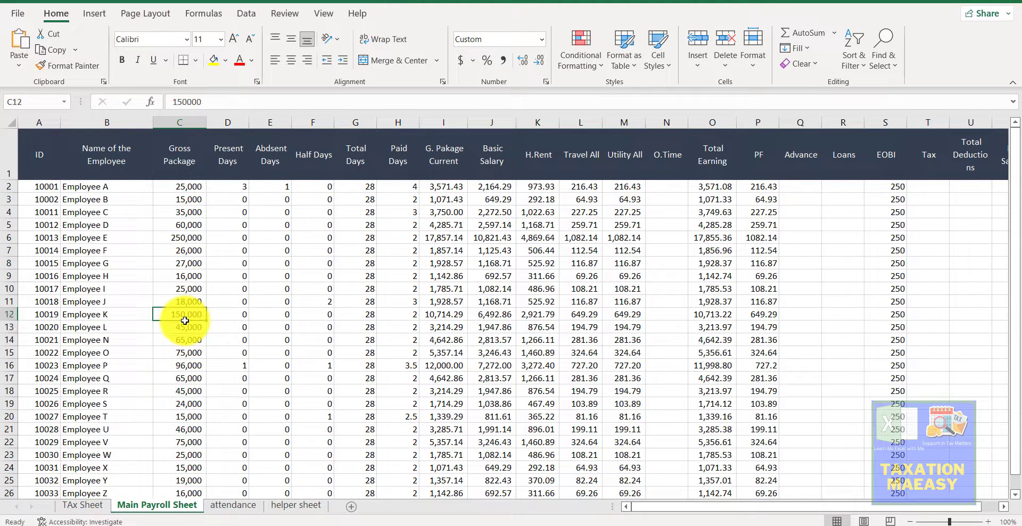
pyautogui.press('Right')
pyautogui.press('Right')
pyautogui.press('Right')
pyautogui.press('Right')
pyautogui.press('Right')
pyautogui.press('Right')
pyautogui.press('Right')
pyautogui.press('Right')
pyautogui.press('Right')
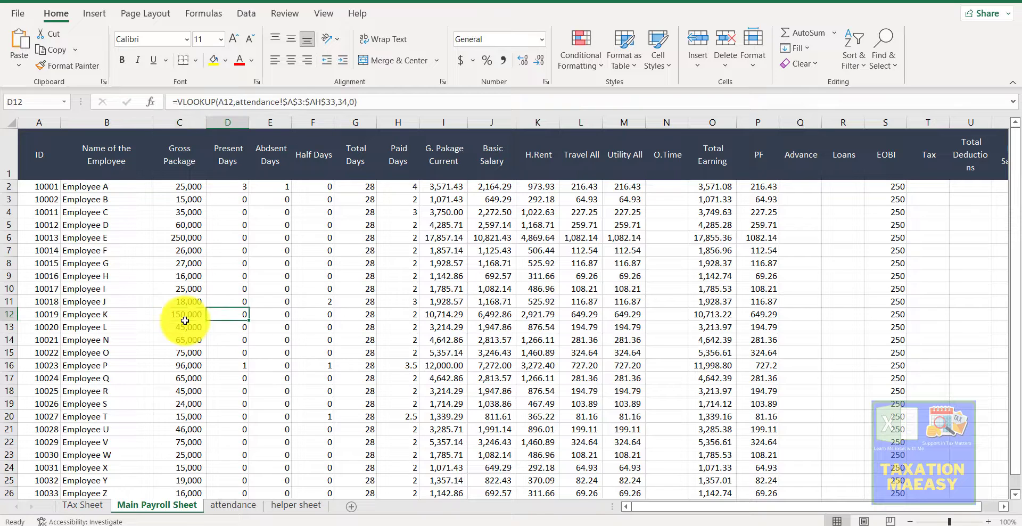
pyautogui.press('Right')
pyautogui.press('Right')
pyautogui.press('Right')
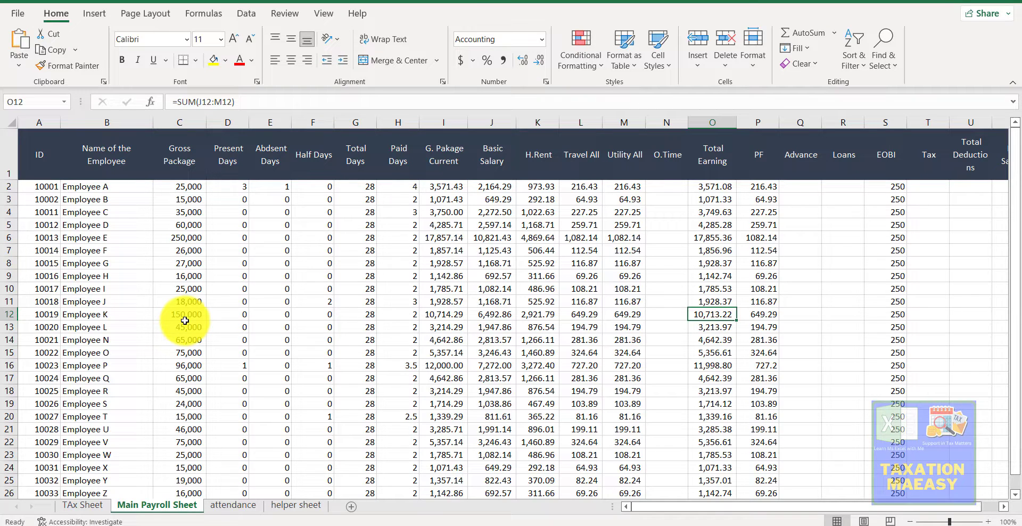
pyautogui.press('Left')
pyautogui.press('Left')
pyautogui.press('Left')
pyautogui.press('Left')
pyautogui.press('Left')
pyautogui.press('Left')
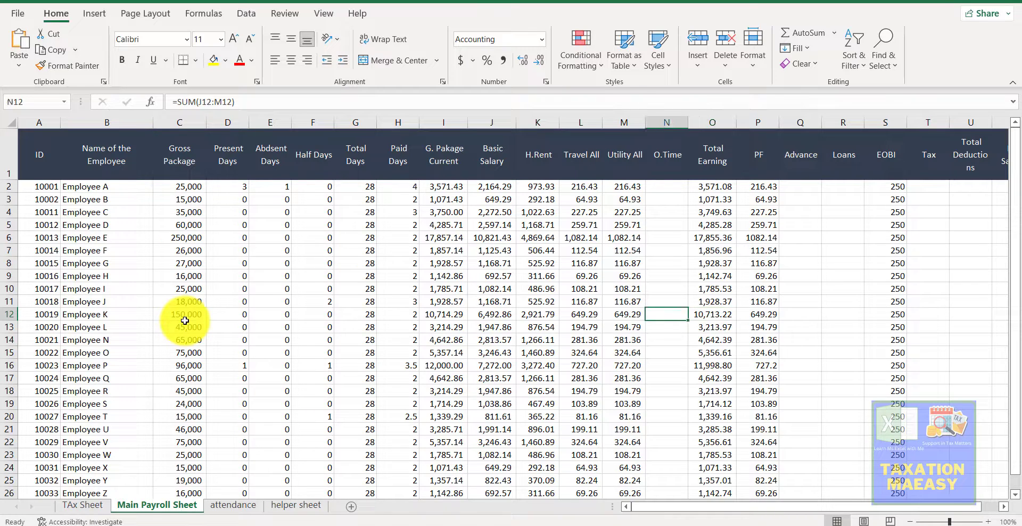
pyautogui.press('Left')
pyautogui.press('Left')
pyautogui.press('Left')
pyautogui.press('Left')
pyautogui.press('Left')
pyautogui.press('Left')
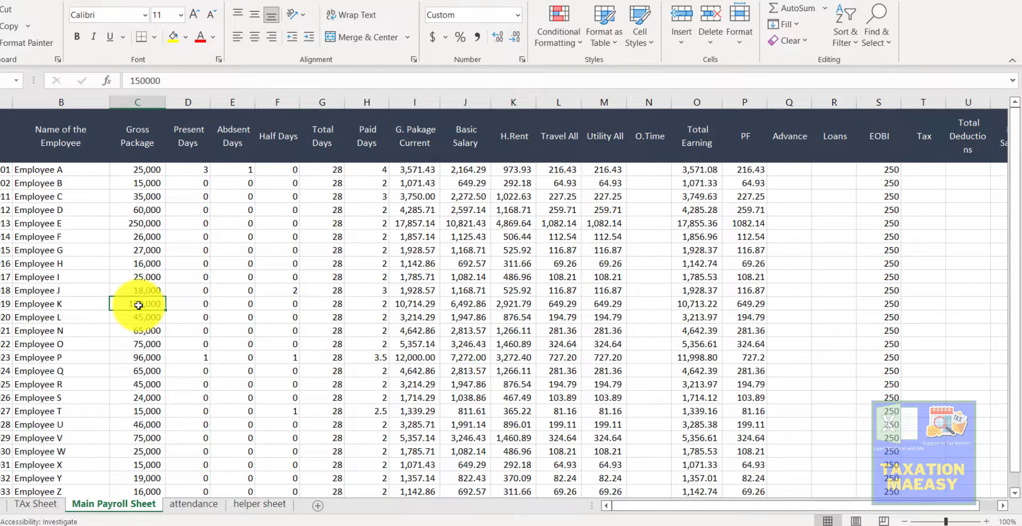
# - Compare Employee K's gross package with the allowances and PF, ending back at the attendance day columns
pyautogui.press('Right')
pyautogui.press('Right')
pyautogui.press('Right')
pyautogui.press('Right')
pyautogui.press('Right')
pyautogui.press('Right')
pyautogui.press('Right')
pyautogui.press('Right')
pyautogui.press('Right')
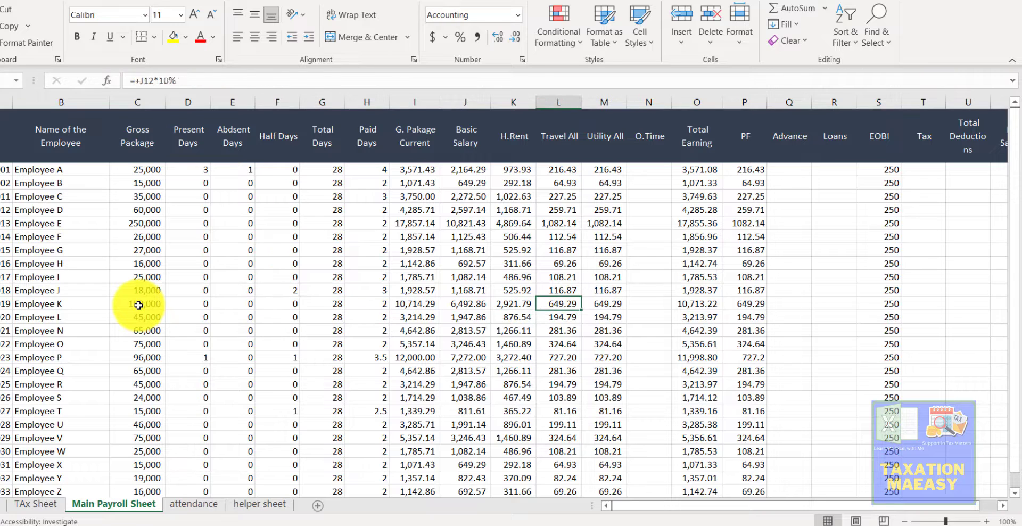
pyautogui.press('Right')
pyautogui.press('Right')
pyautogui.press('Right')
pyautogui.press('Right')
pyautogui.press('Right')
pyautogui.press('Left')
pyautogui.press('Left')
pyautogui.press('Left')
pyautogui.press('Left')
pyautogui.press('Left')
pyautogui.press('Left')
pyautogui.press('Left')
pyautogui.press('Left')
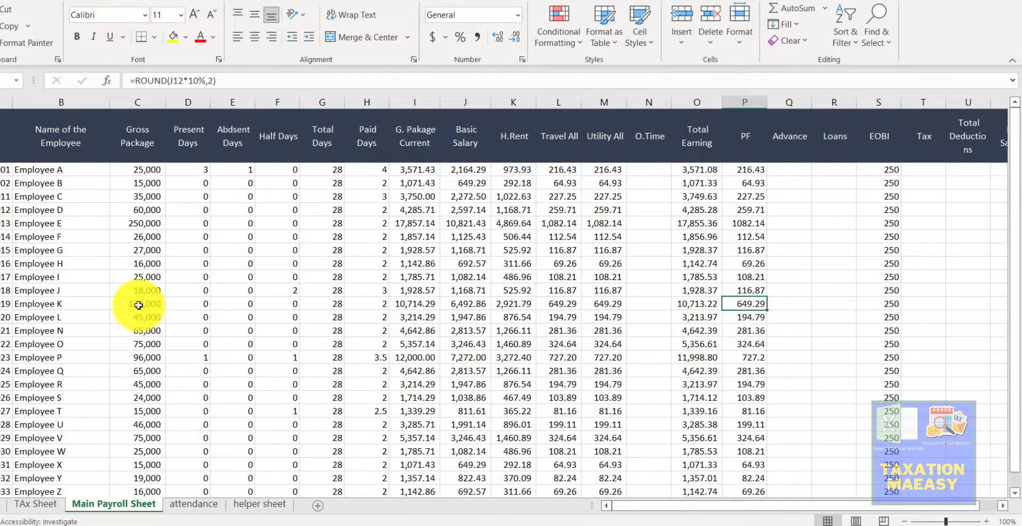
pyautogui.press('Left')
pyautogui.press('Left')
pyautogui.press('Left')
pyautogui.press('Left')
pyautogui.press('Left')
pyautogui.press('Left')
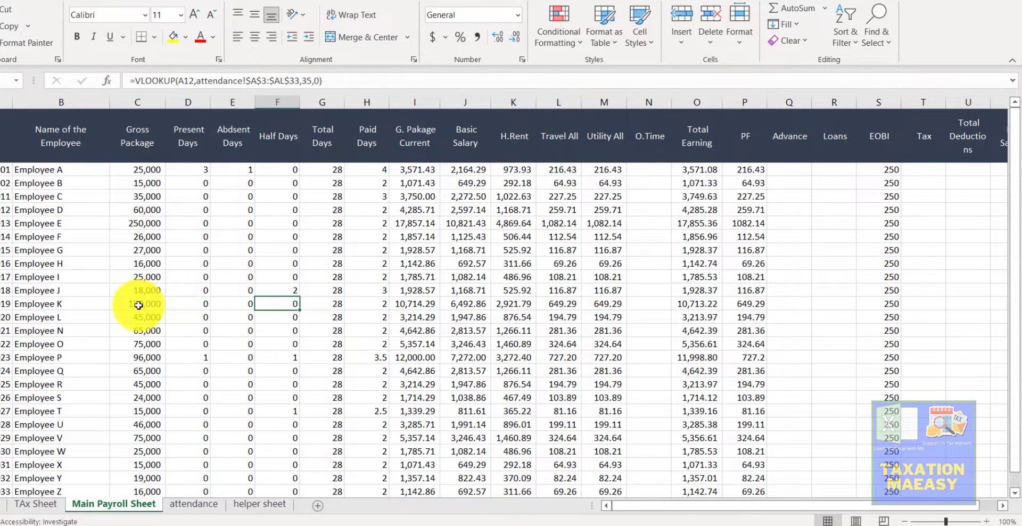
# - Review Employee K's row from Half Days through the earnings and deduction columns to Total Deductions
pyautogui.press('Right')
pyautogui.press('Right')
pyautogui.press('Right')
pyautogui.press('Right')
pyautogui.press('Right')
pyautogui.press('Right')
pyautogui.press('Right')
pyautogui.press('Right')
pyautogui.press('Right')
pyautogui.press('Right')
pyautogui.press('Right')
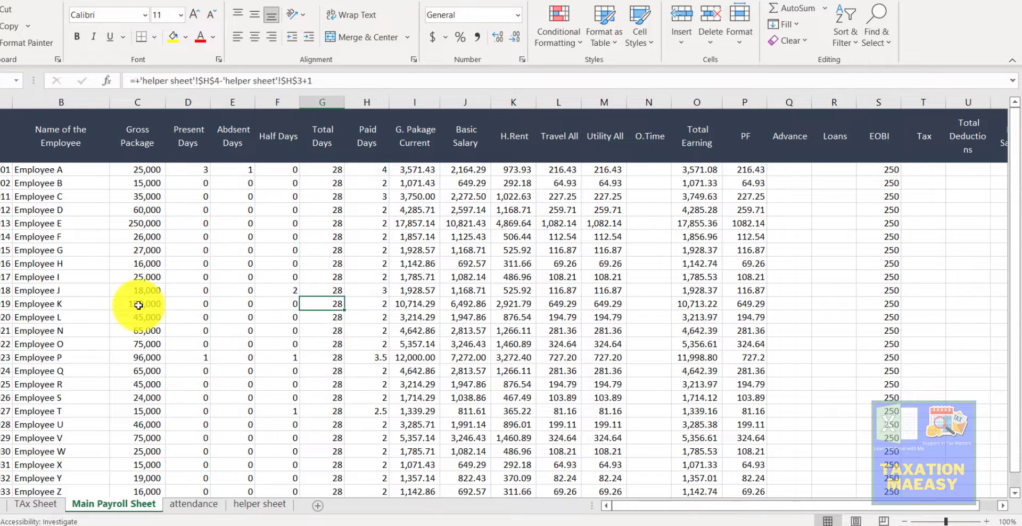
pyautogui.press('Right')
pyautogui.press('Right')
pyautogui.press('Right')
pyautogui.press('Right')
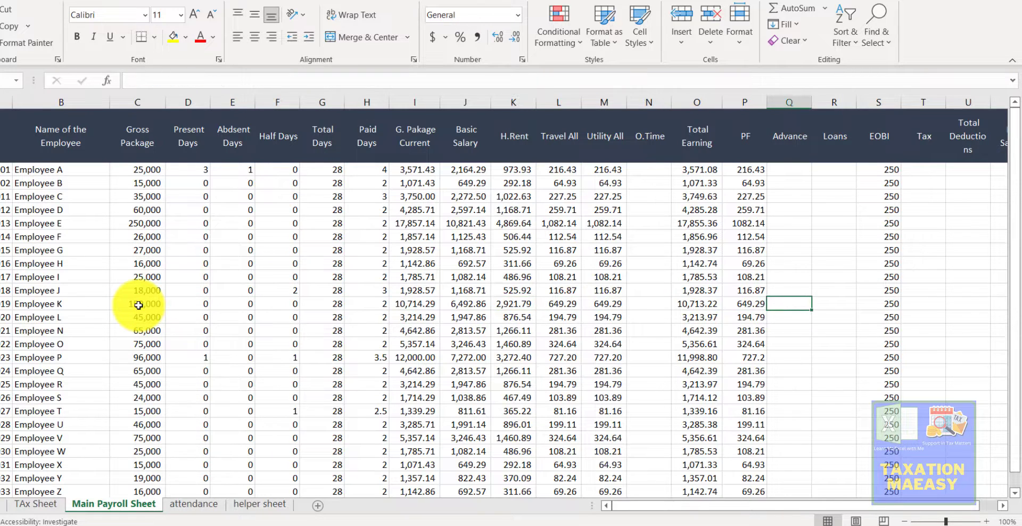
pyautogui.press('Right')
pyautogui.press('Right')
pyautogui.press('Right')
pyautogui.press('Right')
pyautogui.press('Right')
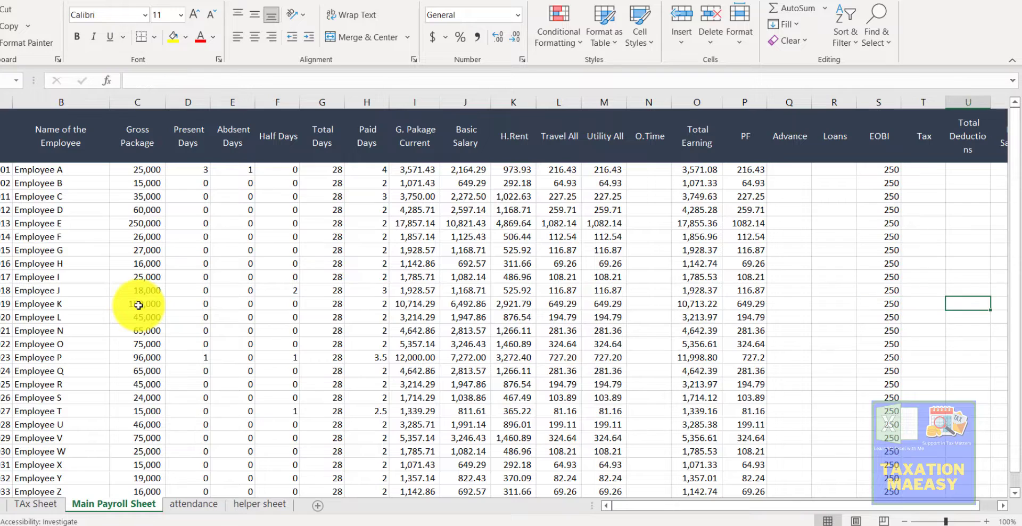
# - Widen the Total Deductions column to fit its heading and auto-fit the header row's height
pyautogui.press('Left')
pyautogui.press('Left')
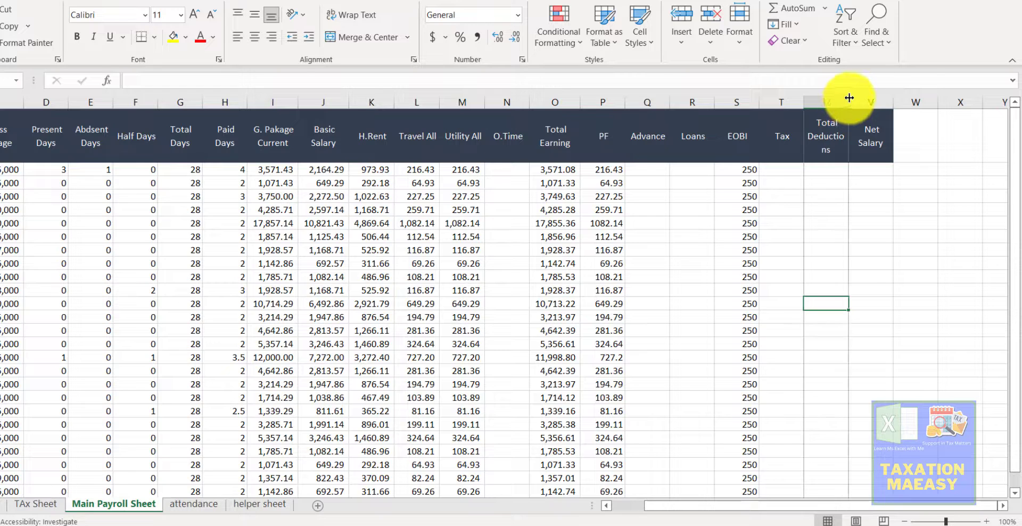
pyautogui.moveTo(849, 97); pyautogui.dragTo(853, 97)
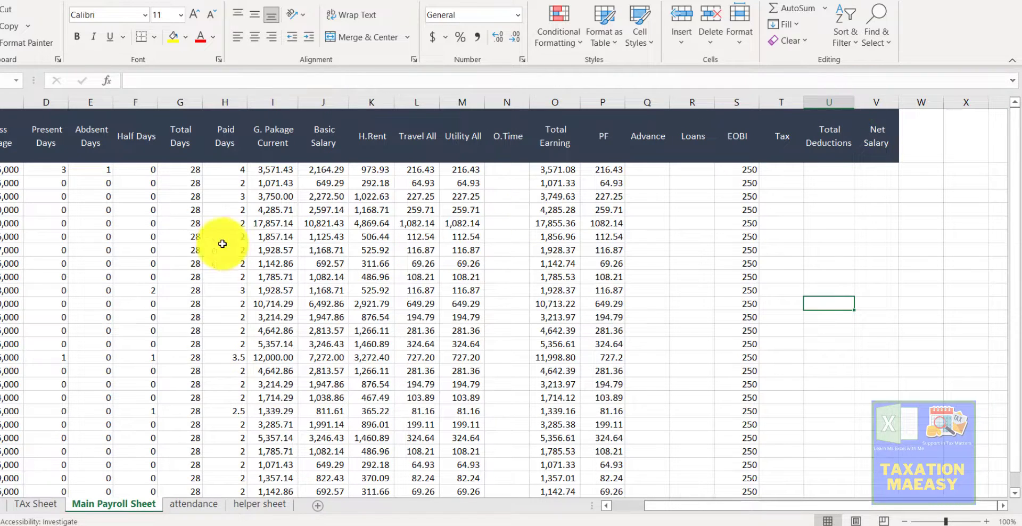
pyautogui.doubleClick(0, 162)
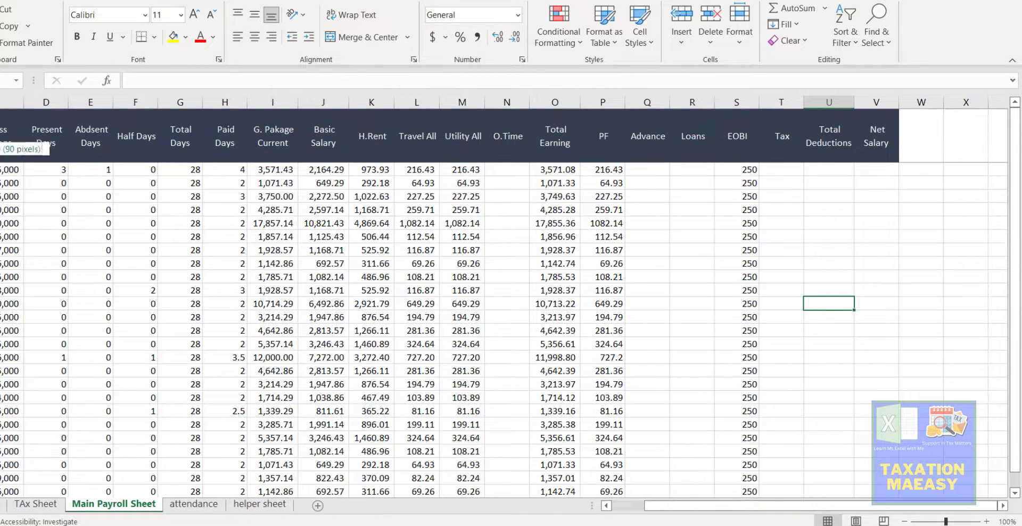
# - Total Employee A's deductions from Advance through Tax in U2 with =SUM(Q2:T2)
pyautogui.click(828, 157)
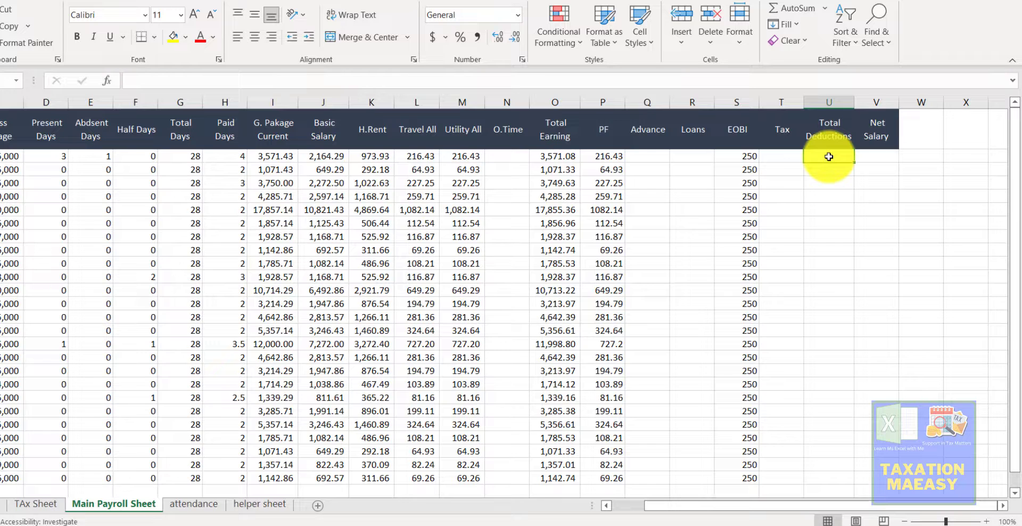
pyautogui.hotkey('alt', '=')
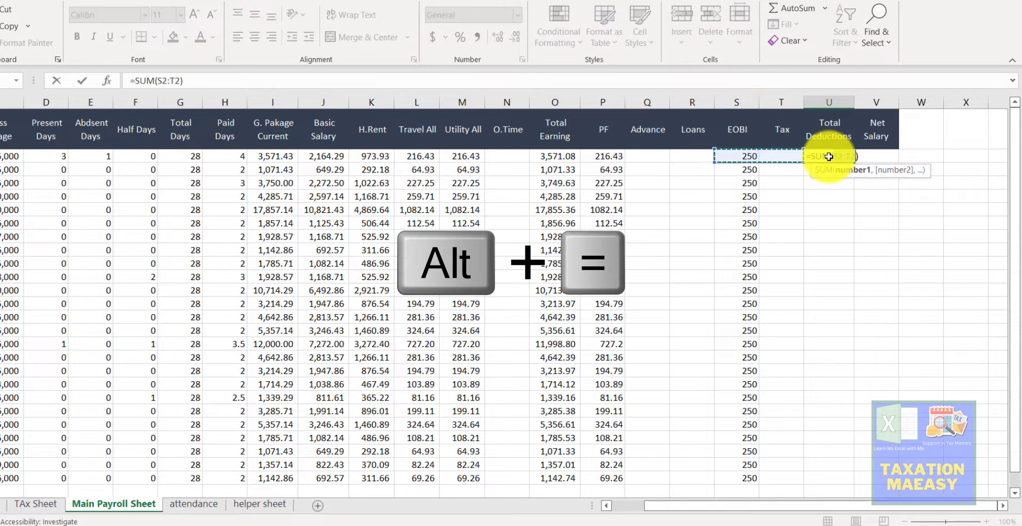
pyautogui.hotkey('shift', 'Left')
pyautogui.hotkey('shift', 'Left')
pyautogui.press('Right')
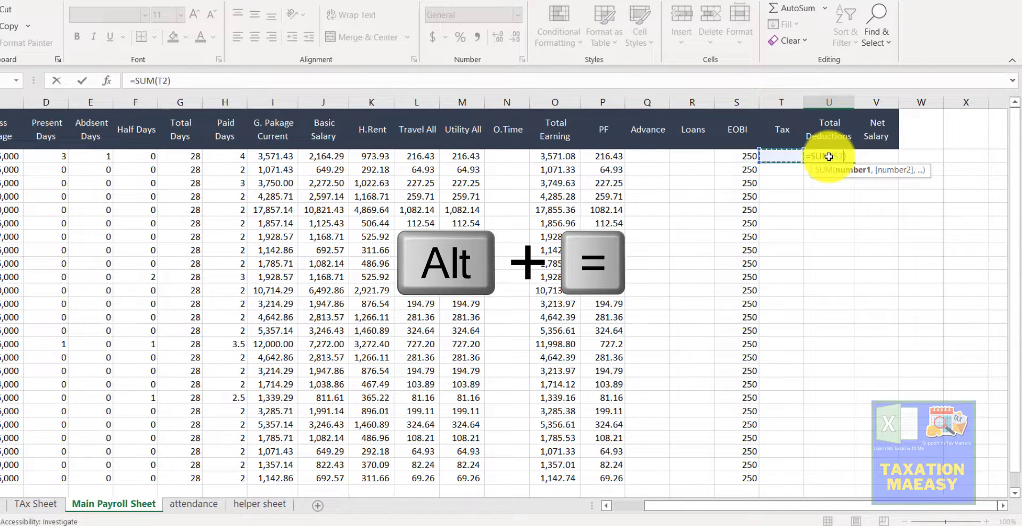
pyautogui.hotkey('shift', 'Left')
pyautogui.hotkey('shift', 'Left')
pyautogui.hotkey('shift', 'Left')
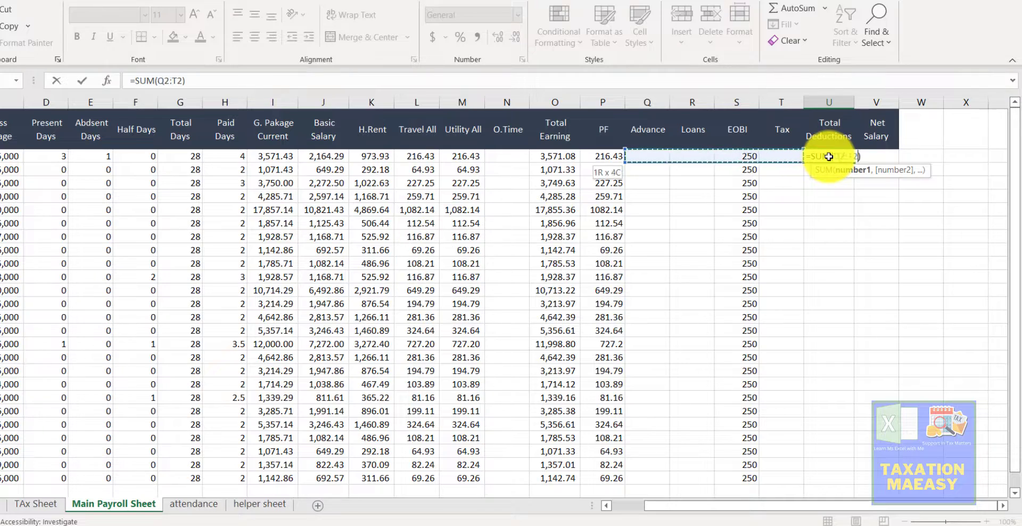
pyautogui.press('Return')
# - Calculate Employee A's Net Salary in V2 as total earning minus total deductions with +O2-U2
pyautogui.press('Up')
pyautogui.press('Right')
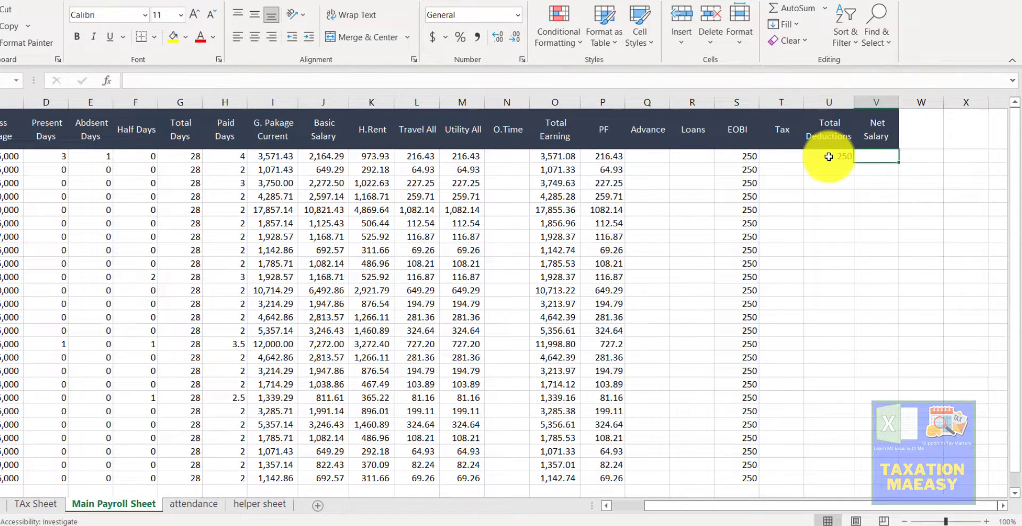
pyautogui.write('+')
pyautogui.press('Left')
pyautogui.press('Left')
pyautogui.press('Left')
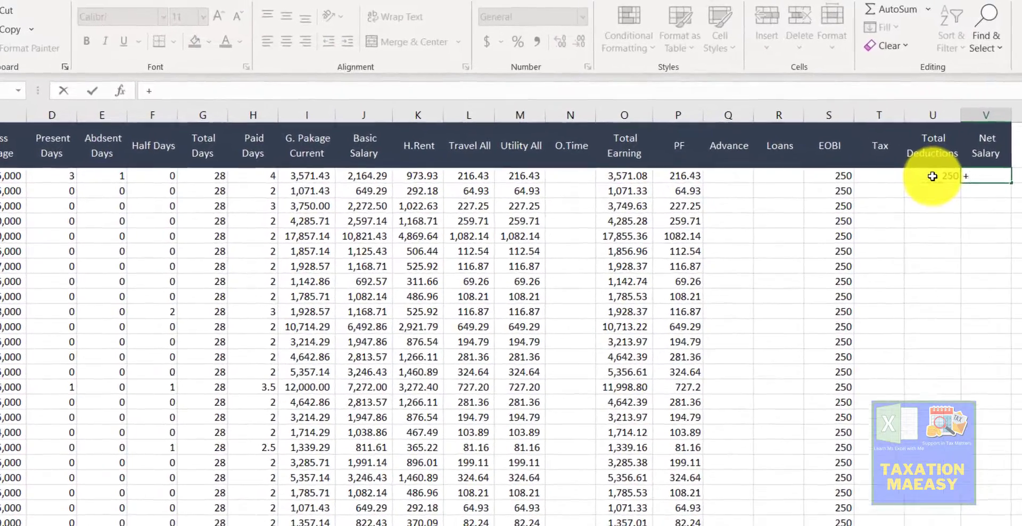
pyautogui.press('Left')
pyautogui.press('Left')
pyautogui.press('Left')
pyautogui.press('Left')
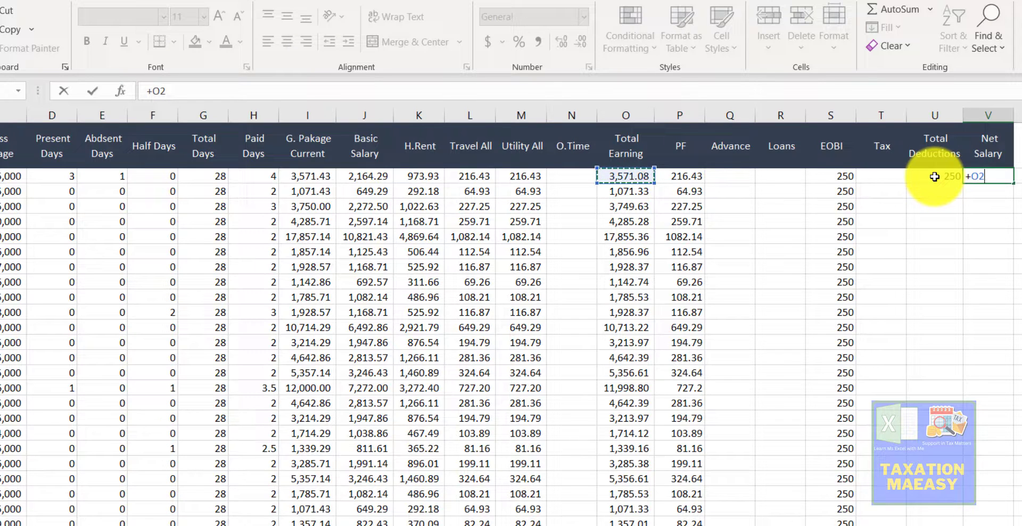
pyautogui.write('-')
pyautogui.click(935, 176)
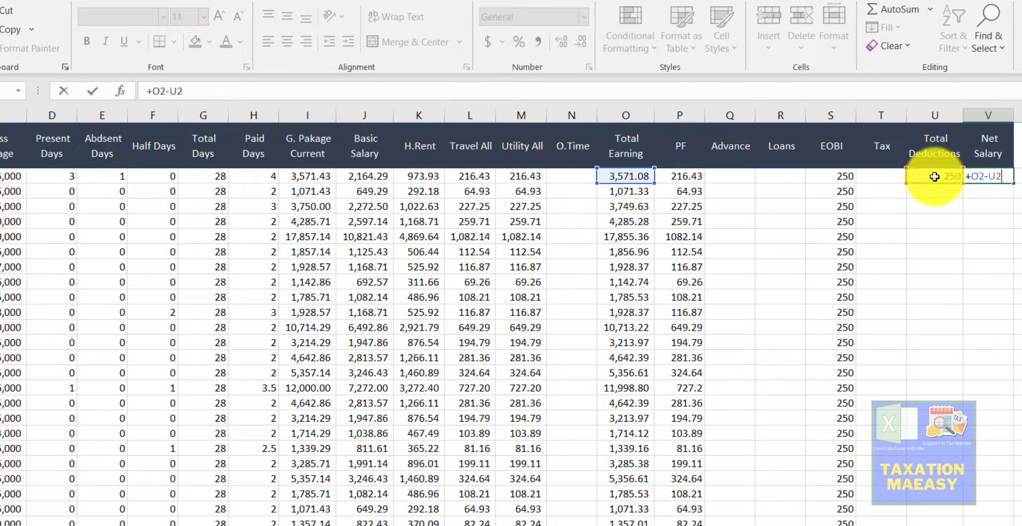
pyautogui.press('Return')
# - Fill the Total Deductions and Net Salary formulas in U2:V2 down for all employees
pyautogui.press('Up')
pyautogui.press('Left')
pyautogui.hotkey('shift', 'Right')
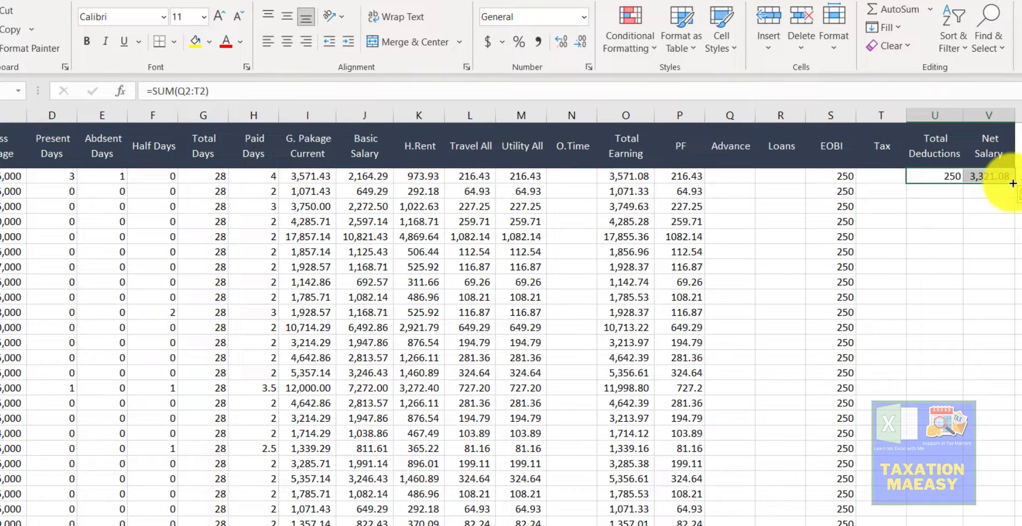
pyautogui.moveTo(1013, 183); pyautogui.dragTo(994, 524)
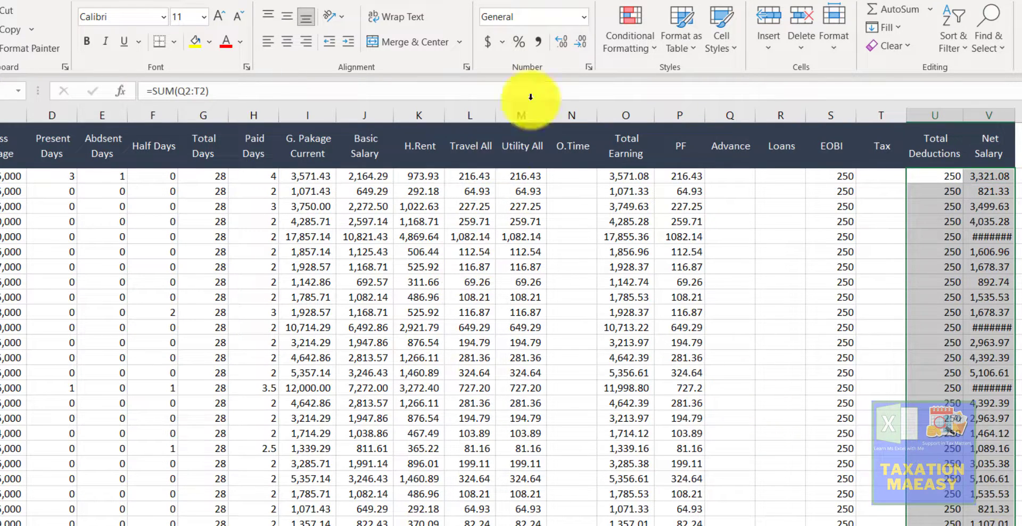
# - Format the Total Deductions and Net Salary values in comma style with two decimals
pyautogui.click(539, 41)
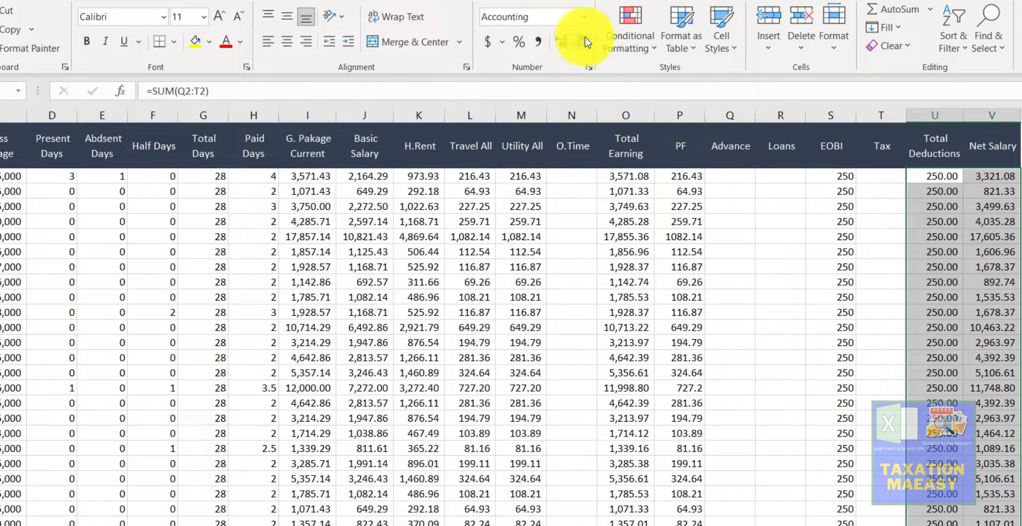
pyautogui.click(585, 37)
pyautogui.click(585, 37)
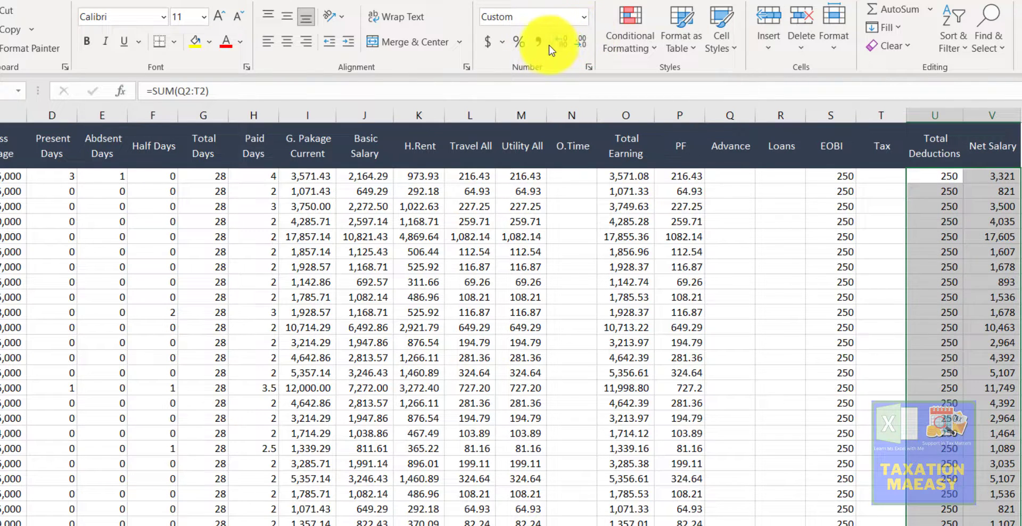
pyautogui.click(534, 42)
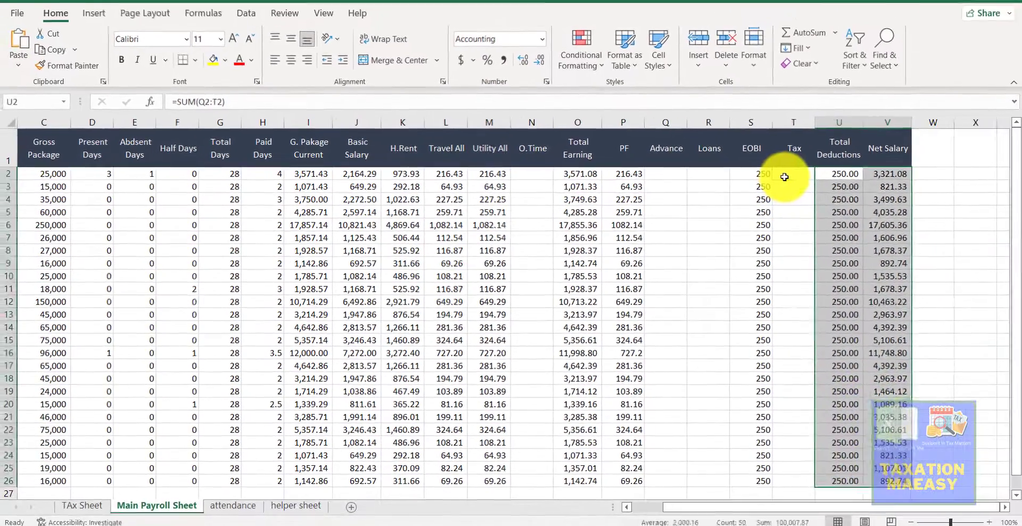
# - Open the empty TAx Sheet and select cell B2
pyautogui.click(869, 181)
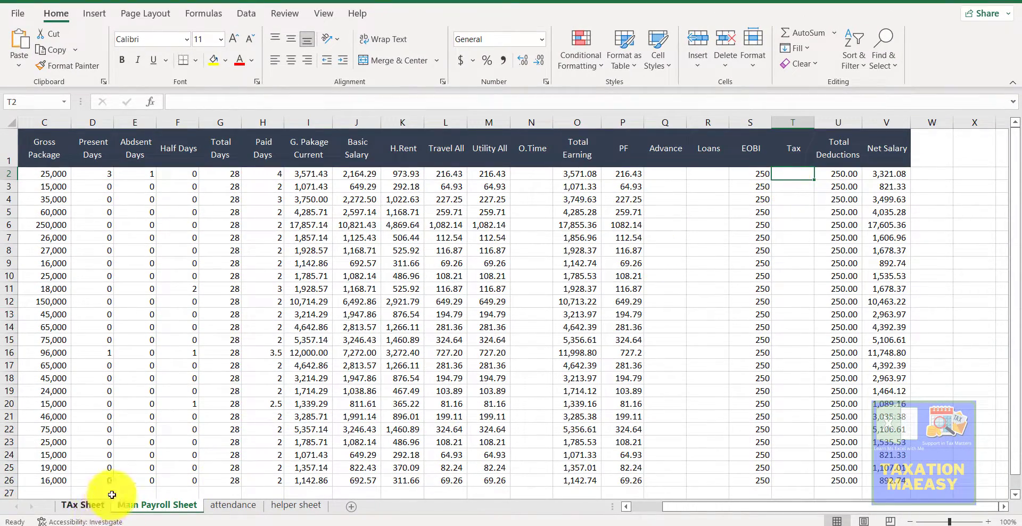
pyautogui.click(86, 506)
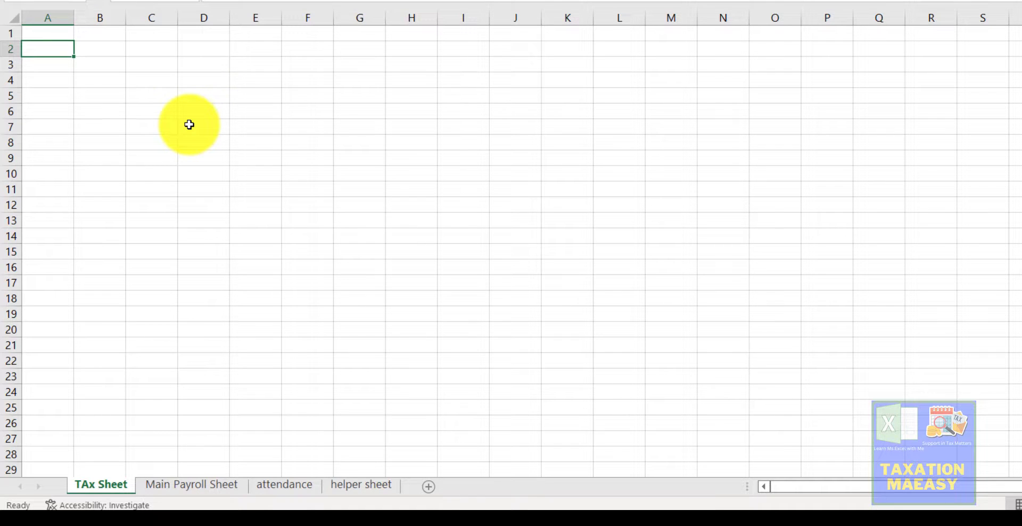
pyautogui.click(110, 48)
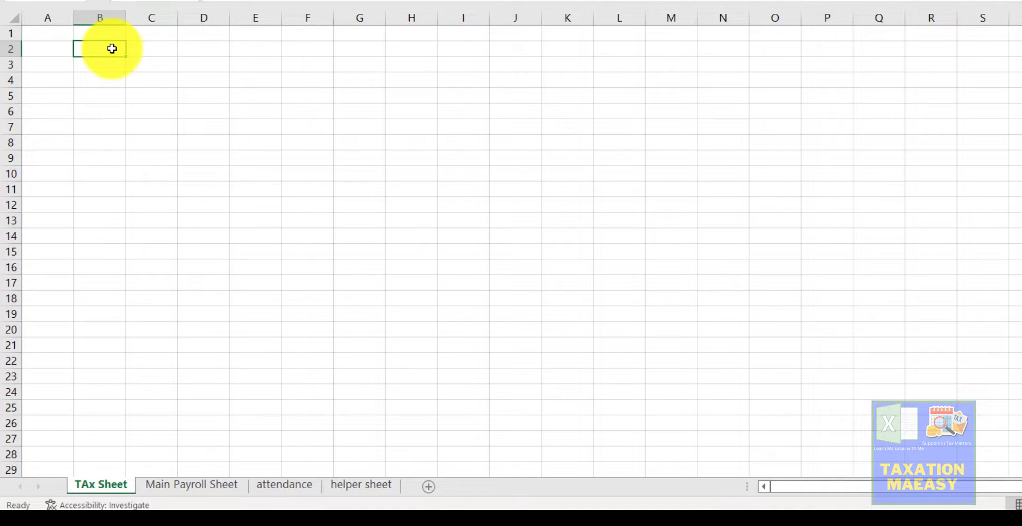
# - Copy the ID, Name of the Employee and Gross Package columns, A1:C26, from the Main Payroll Sheet
pyautogui.click(170, 484)
pyautogui.click(64, 63)
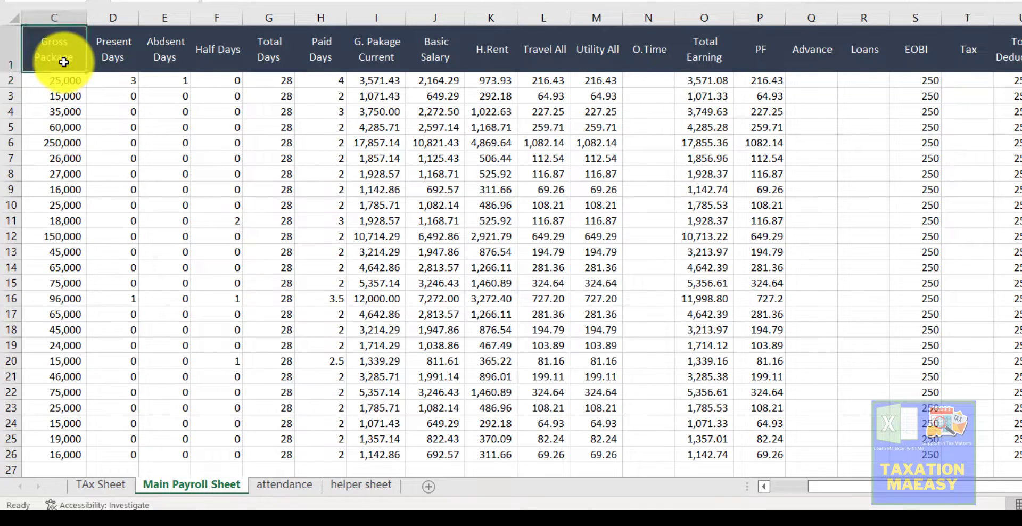
pyautogui.hotkey('ctrl', 'Left')
pyautogui.hotkey('shift', 'Right')
pyautogui.hotkey('shift', 'Right')
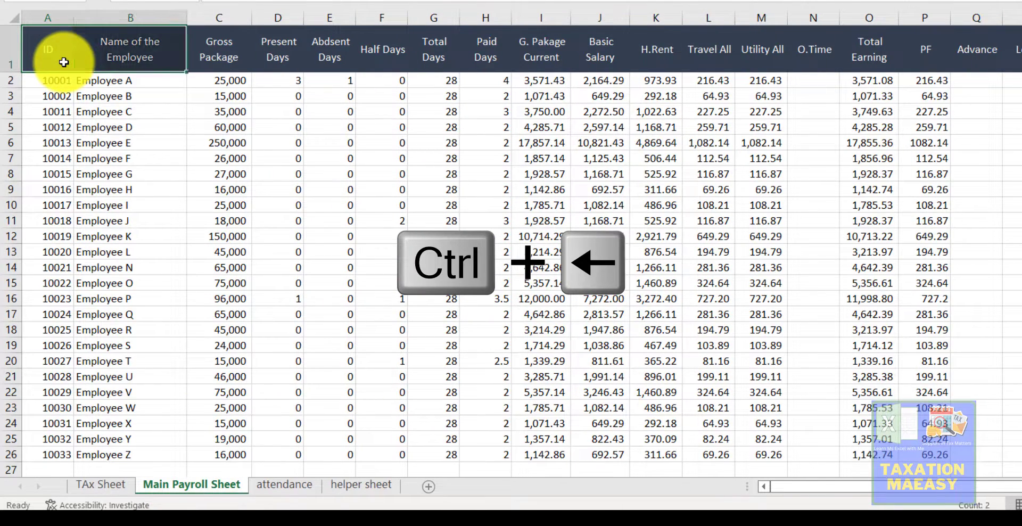
pyautogui.hotkey('ctrl', 'shift', 'Down')
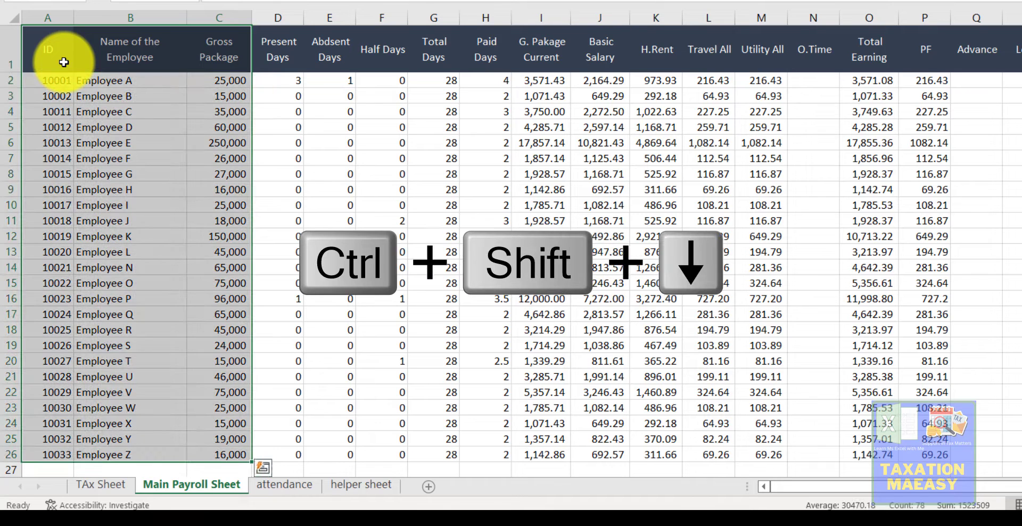
pyautogui.hotkey('ctrl', 'c')
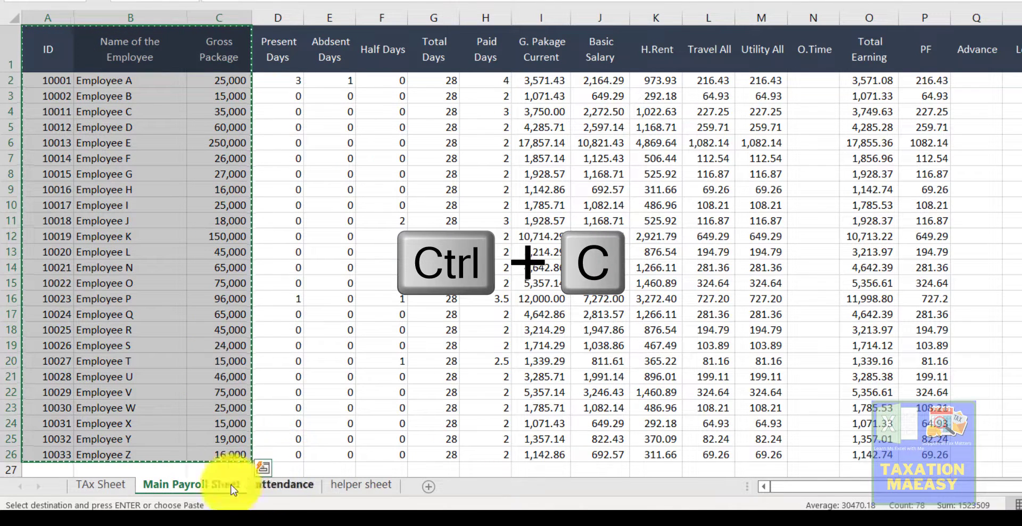
# - Paste the copied employee columns into the TAx Sheet starting at A2 and autofit column C
pyautogui.click(105, 487)
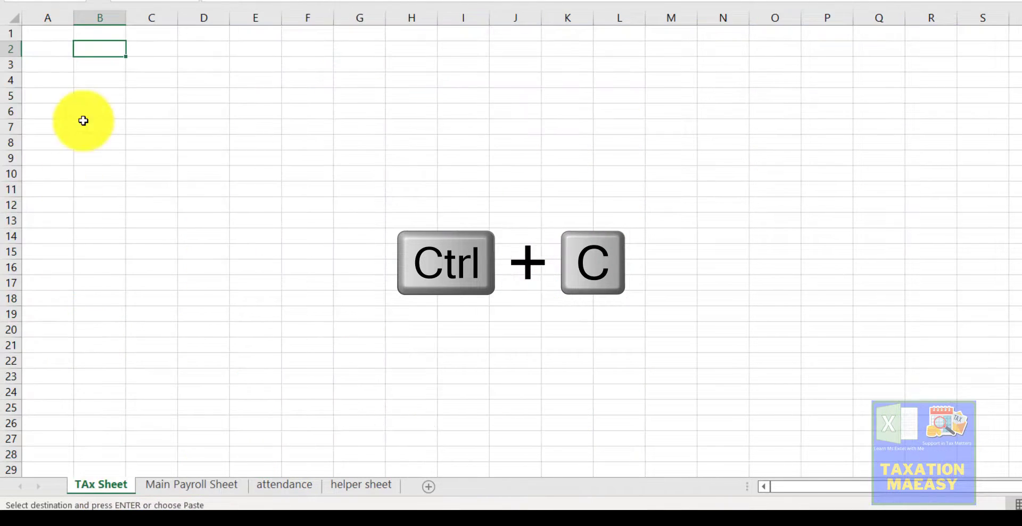
pyautogui.click(49, 53)
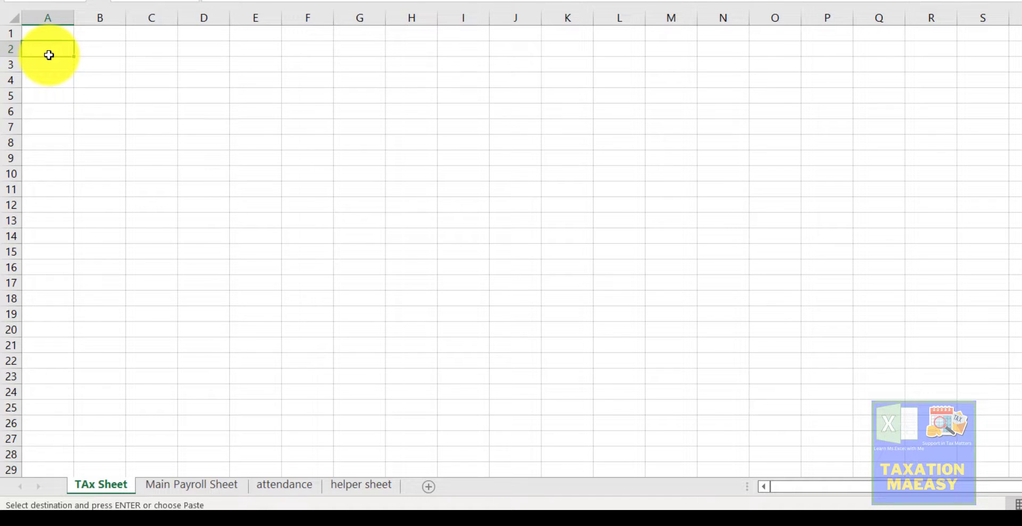
pyautogui.hotkey('ctrl', 'c')
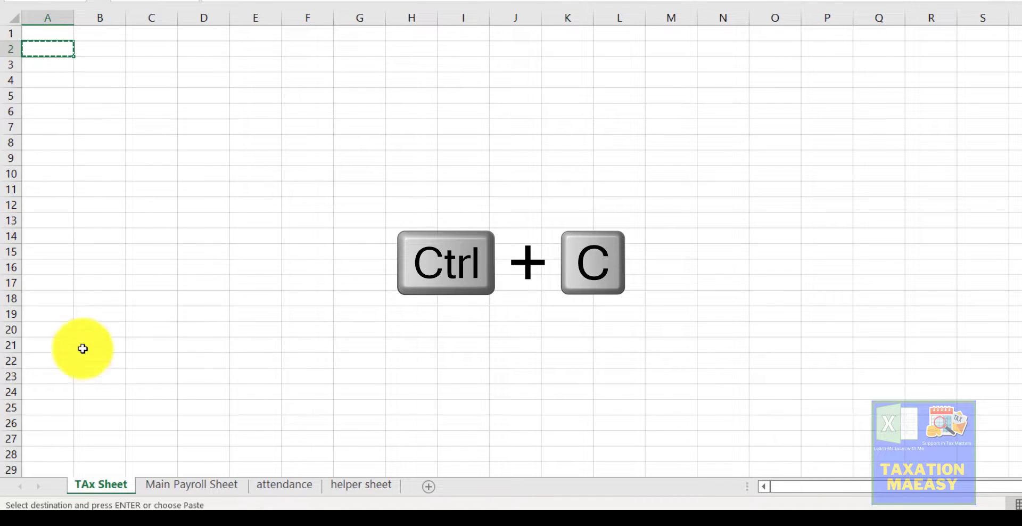
pyautogui.click(185, 481)
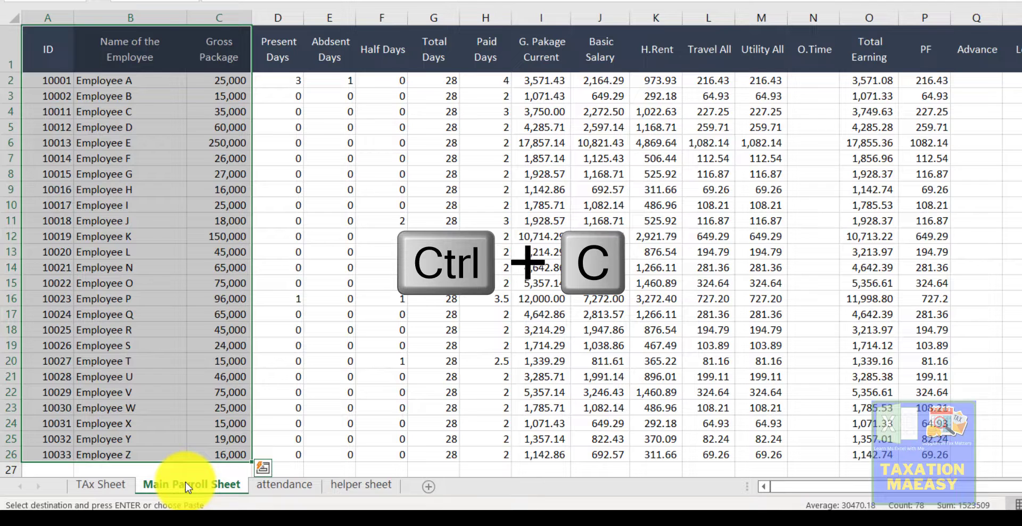
pyautogui.click(100, 485)
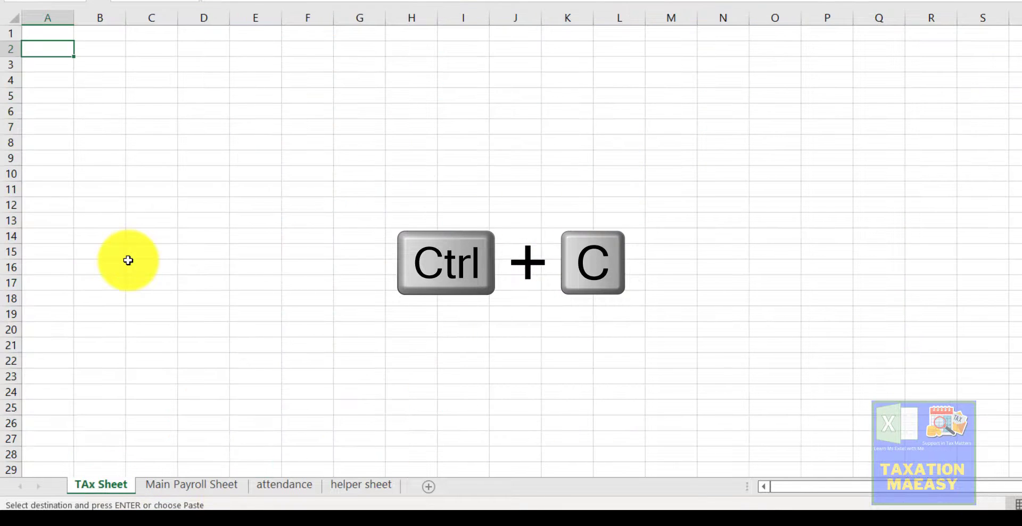
pyautogui.hotkey('ctrl', 'v')
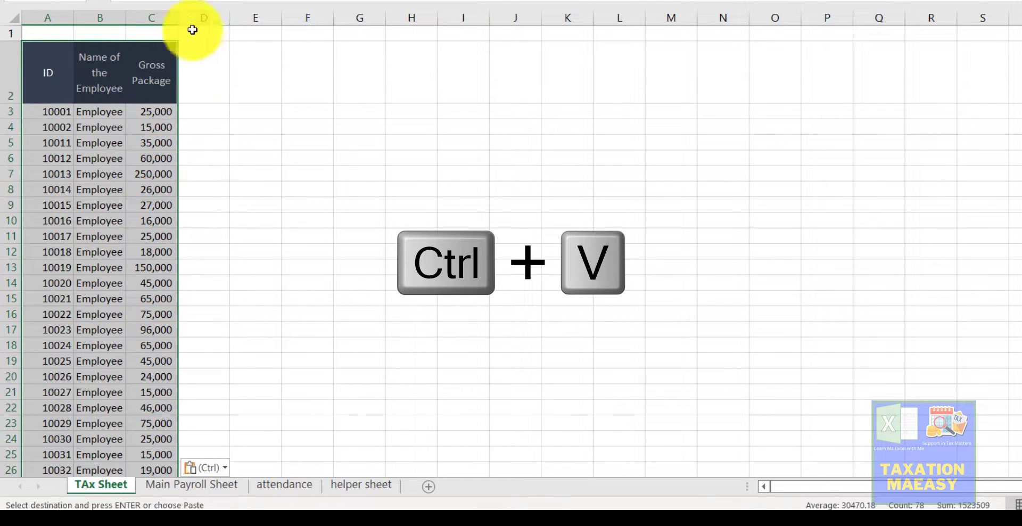
pyautogui.doubleClick(176, 18)
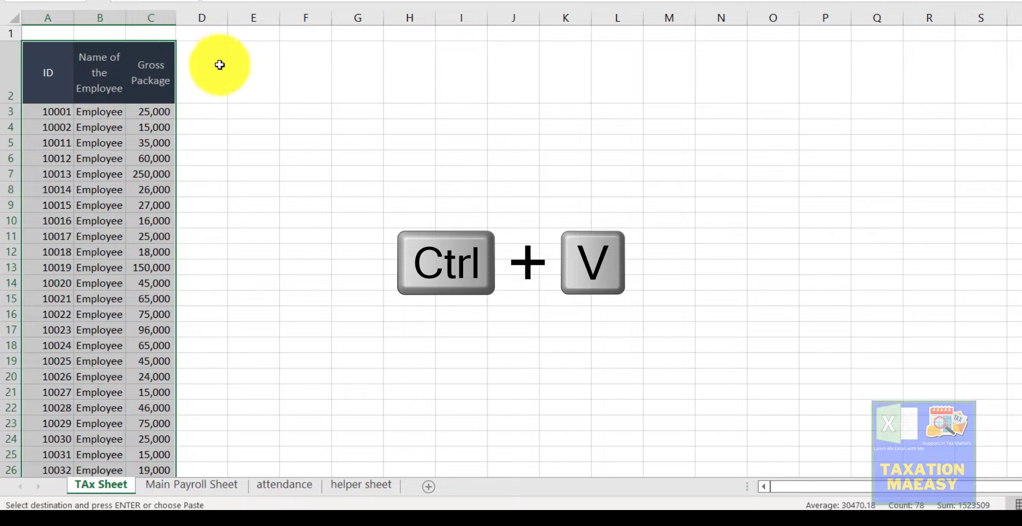
# - Add the headings Earning in D2 and Tax in E2, beside Gross Package
pyautogui.click(216, 74)
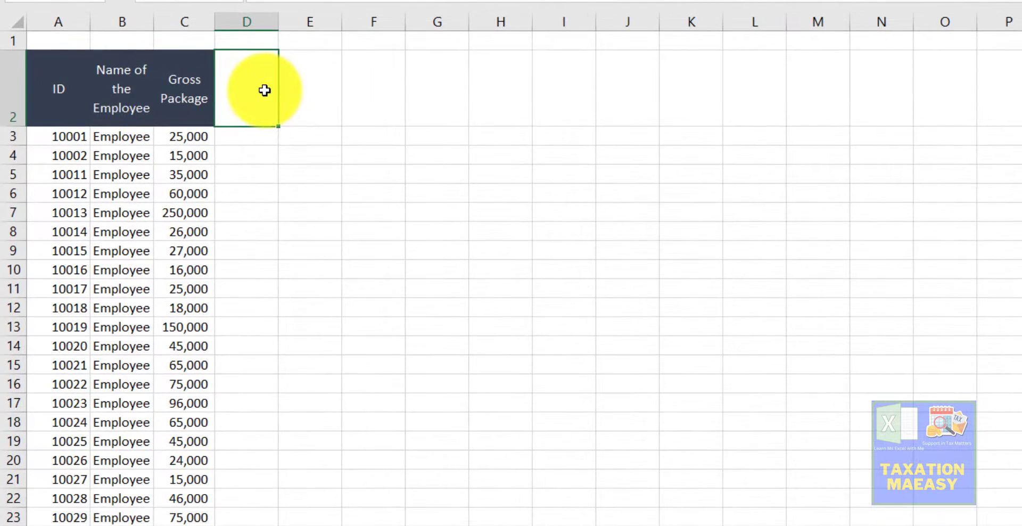
pyautogui.write('Earning')
pyautogui.press('Tab')
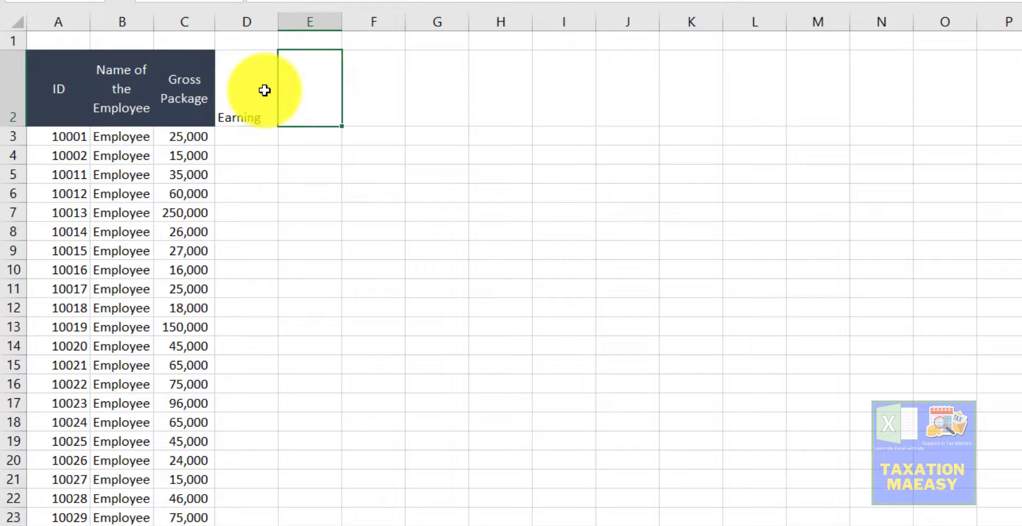
pyautogui.write('Tax\\')
pyautogui.press('Return')
# - Merge and center D1:E1 above the Earning and Tax headings and enter Jul as the month
pyautogui.press('Up')
pyautogui.press('Up')
pyautogui.press('Left')
pyautogui.hotkey('shift', 'Right')
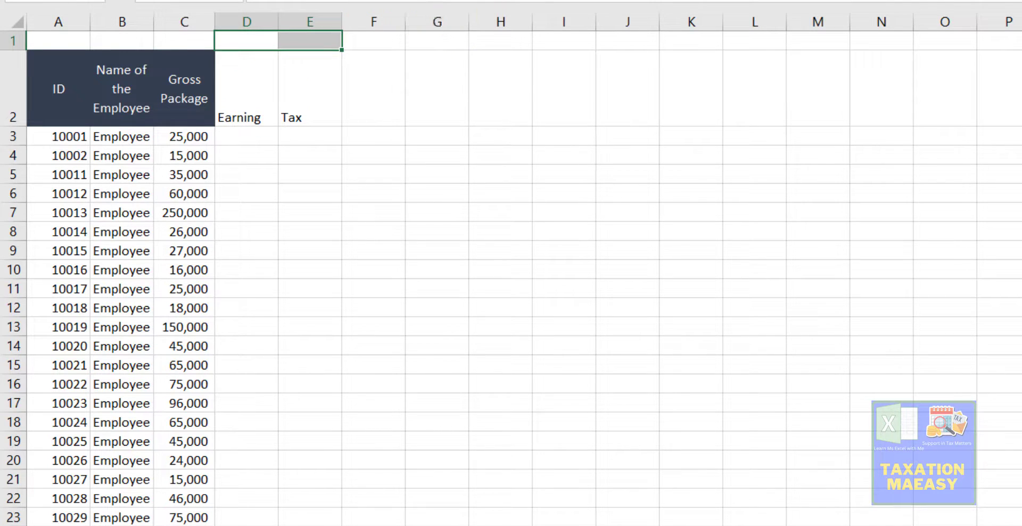
pyautogui.hotkey('alt', 'h')
pyautogui.write('mc')
pyautogui.write('Jul')
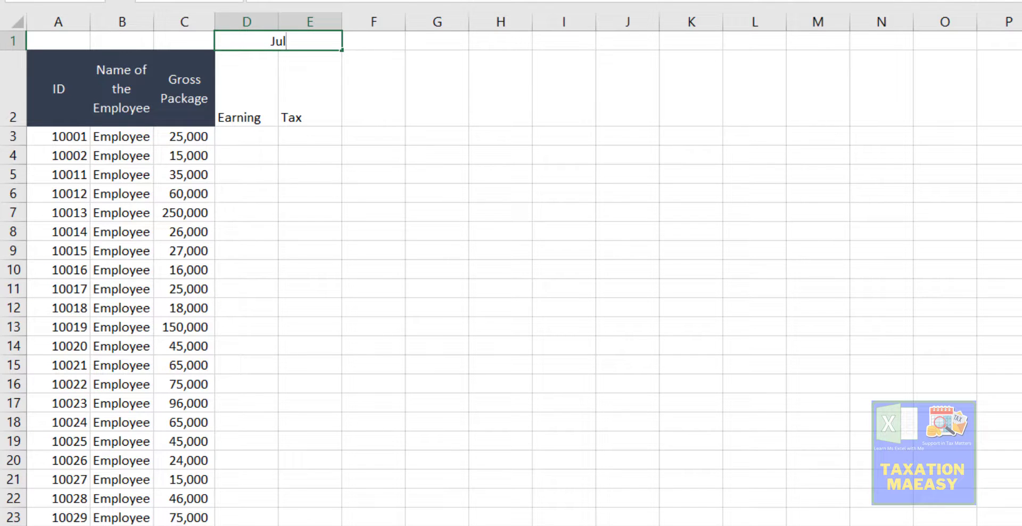
pyautogui.press('Return')
# - Copy the Jul header block D1:E2 and paste it repeatedly across rows 1 and 2 through column AA
pyautogui.press('Up')
pyautogui.hotkey('shift', 'Down')
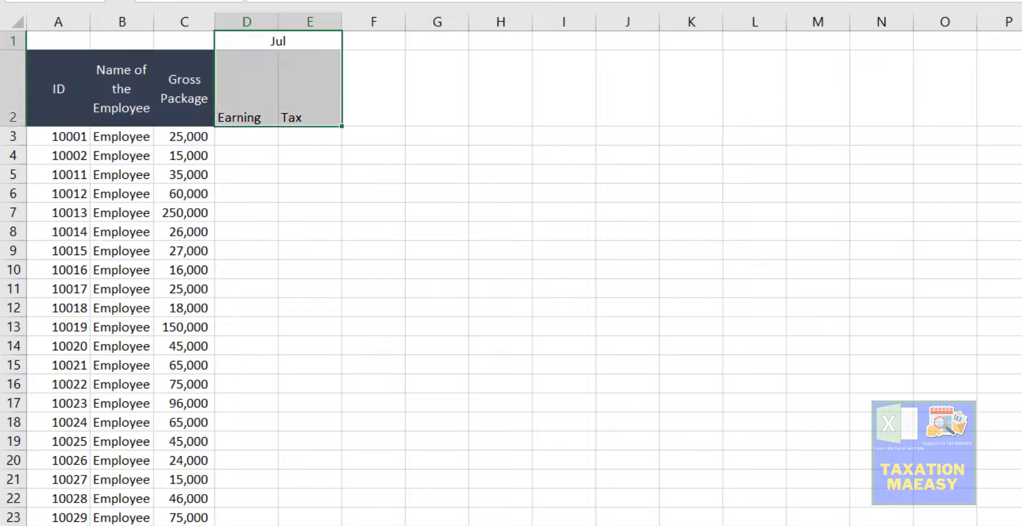
pyautogui.hotkey('ctrl', 'c')
pyautogui.click(373, 41)
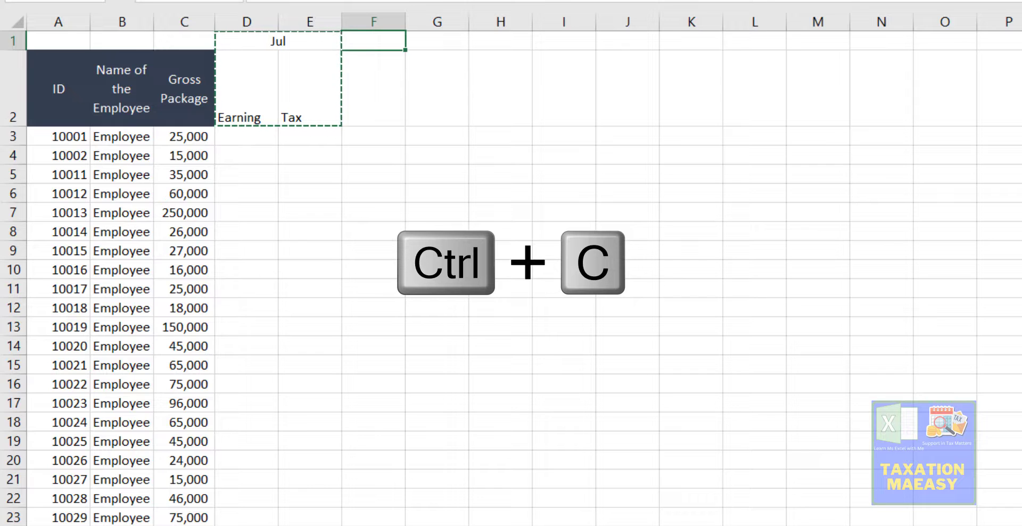
pyautogui.hotkey('ctrl', 'v')
pyautogui.hotkey('ctrl', 'v')
pyautogui.press('Right')
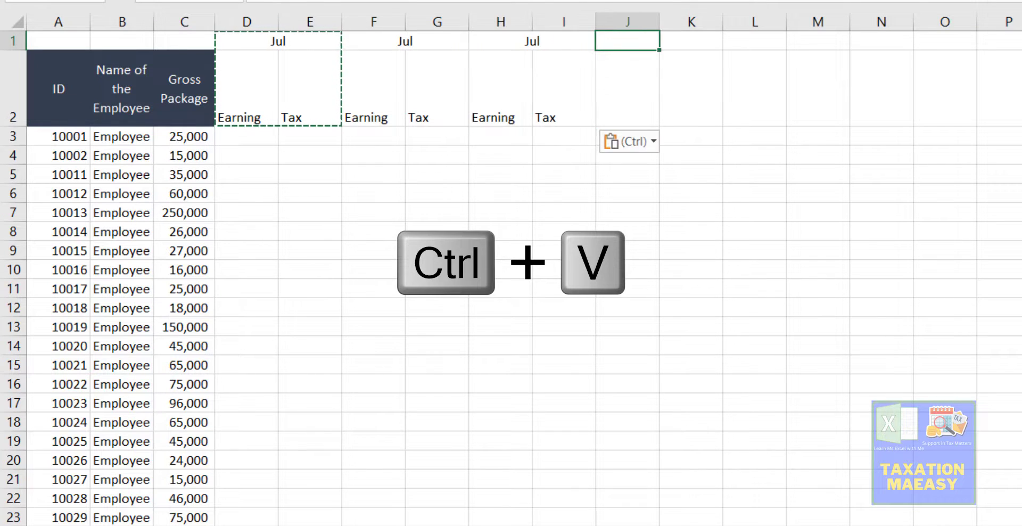
pyautogui.hotkey('ctrl', 'v')
pyautogui.press('Right')
pyautogui.hotkey('ctrl', 'v')
pyautogui.press('Right')
pyautogui.hotkey('ctrl', 'v')
pyautogui.press('Right')
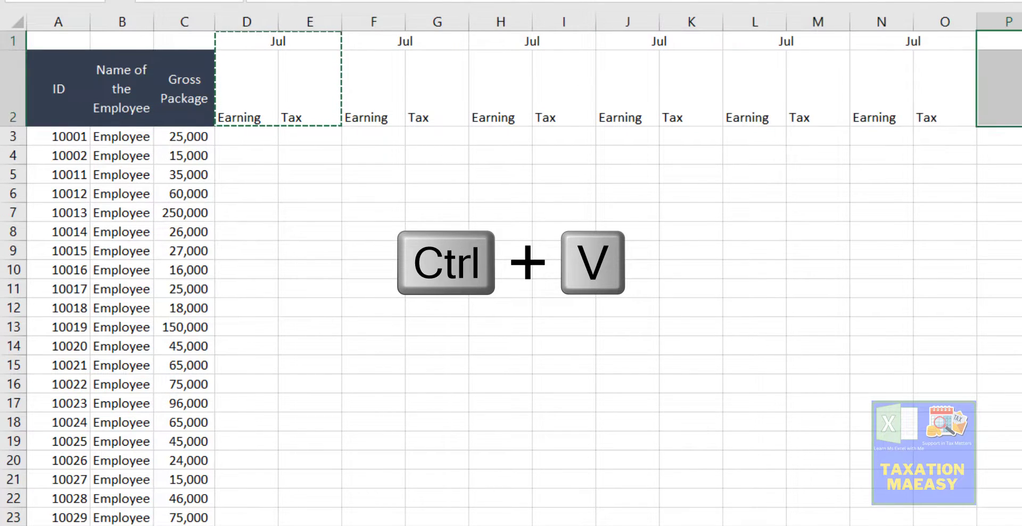
pyautogui.hotkey('ctrl', 'v')
pyautogui.press('Right')
pyautogui.press('Right')
pyautogui.hotkey('ctrl', 'v')
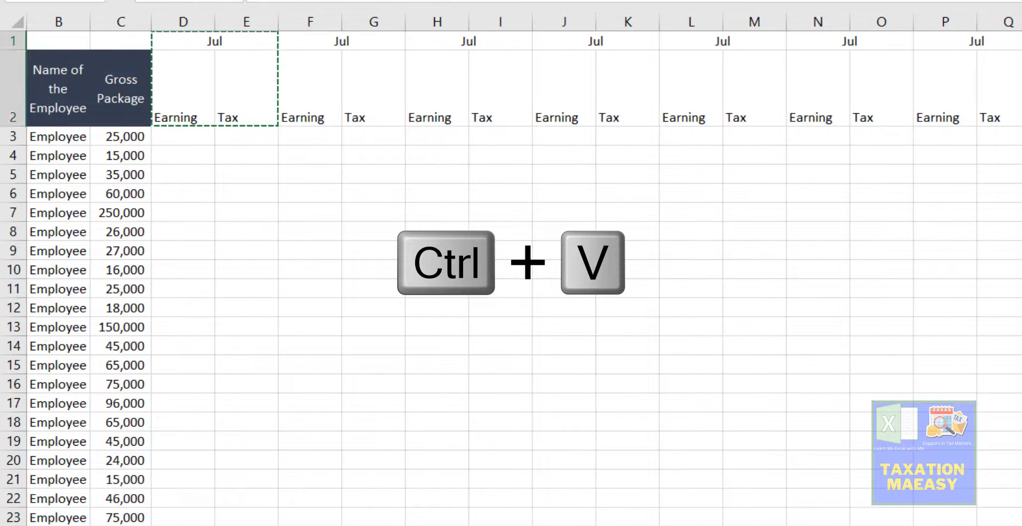
pyautogui.press('Right')
pyautogui.hotkey('ctrl', 'v')
pyautogui.press('Right')
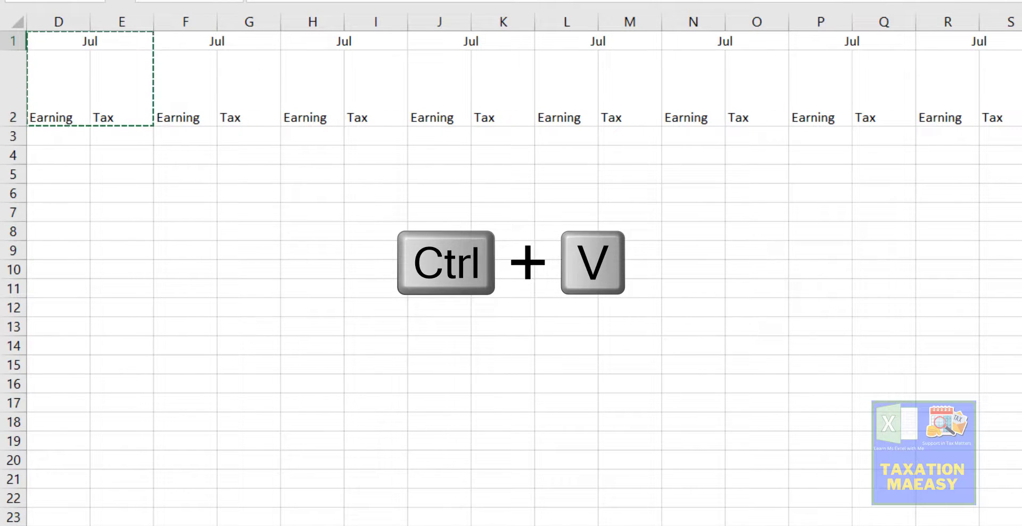
# - Change the month heading of the second block, in F1:G1, to Aug
pyautogui.press('Left')
pyautogui.press('Left')
pyautogui.press('Left')
pyautogui.press('Left')
pyautogui.press('Left')
pyautogui.press('Left')
pyautogui.press('Left')
pyautogui.press('Left')
pyautogui.press('Left')
pyautogui.press('Left')
pyautogui.press('Left')
pyautogui.press('Left')
pyautogui.press('Right')
pyautogui.press('Right')
pyautogui.press('Right')
pyautogui.press('Right')
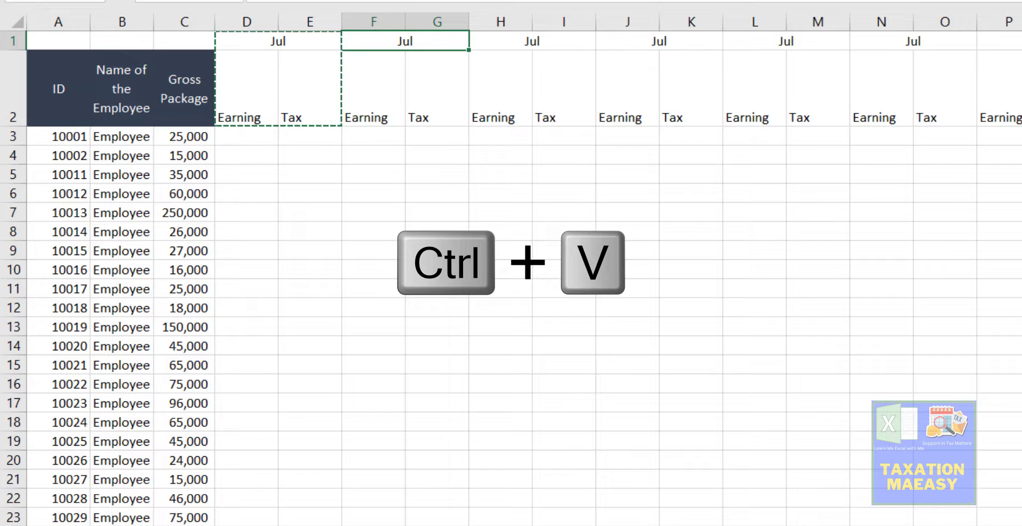
pyautogui.write('Aug')
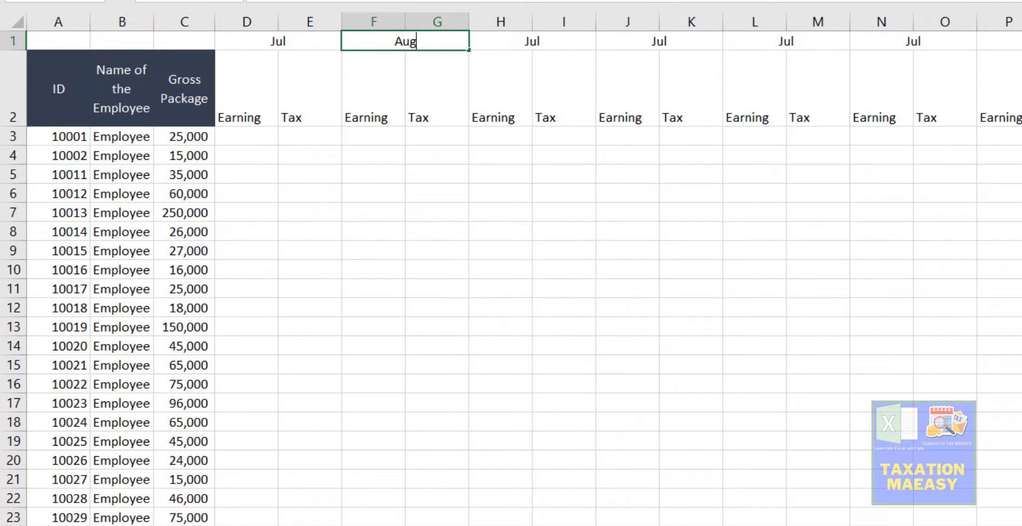
pyautogui.press('Return')
# - Fill the month series from the Jul and Aug headings across row 1 through Jun in Z1:AA1
pyautogui.press('Up')
pyautogui.press('Left')
pyautogui.hotkey('shift', 'Right')
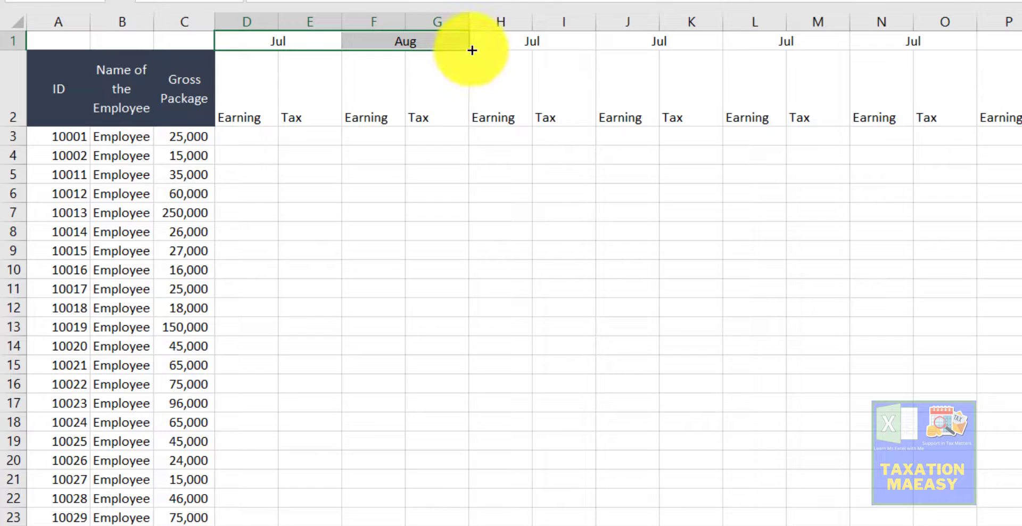
pyautogui.moveTo(472, 50)
pyautogui.mouseDown()
pyautogui.moveTo(625, 32)
pyautogui.moveTo(1019, 21)
pyautogui.moveTo(546, 29)
pyautogui.moveTo(468, 46)
pyautogui.mouseUp()
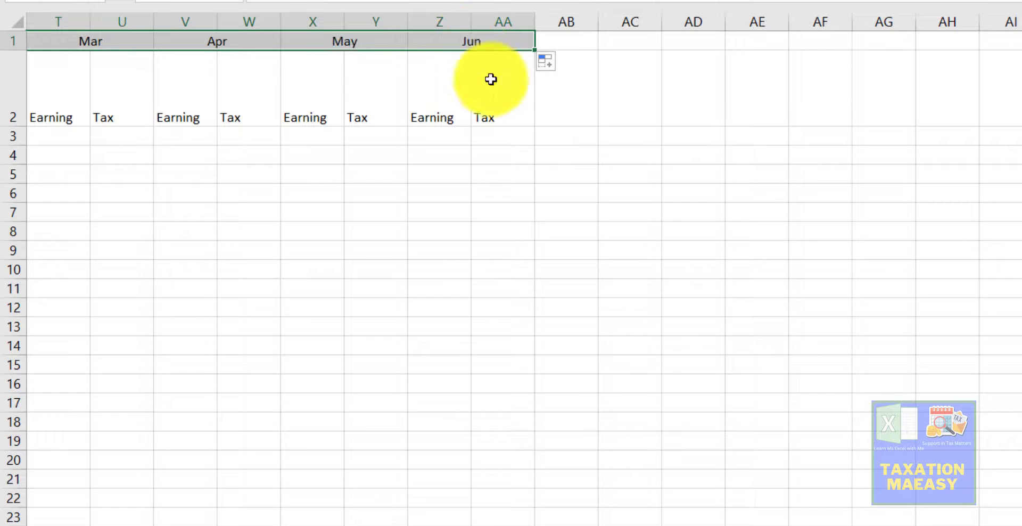
# - Add the heading Total Earning Actual in AB2, after the Jun columns
pyautogui.click(470, 43)
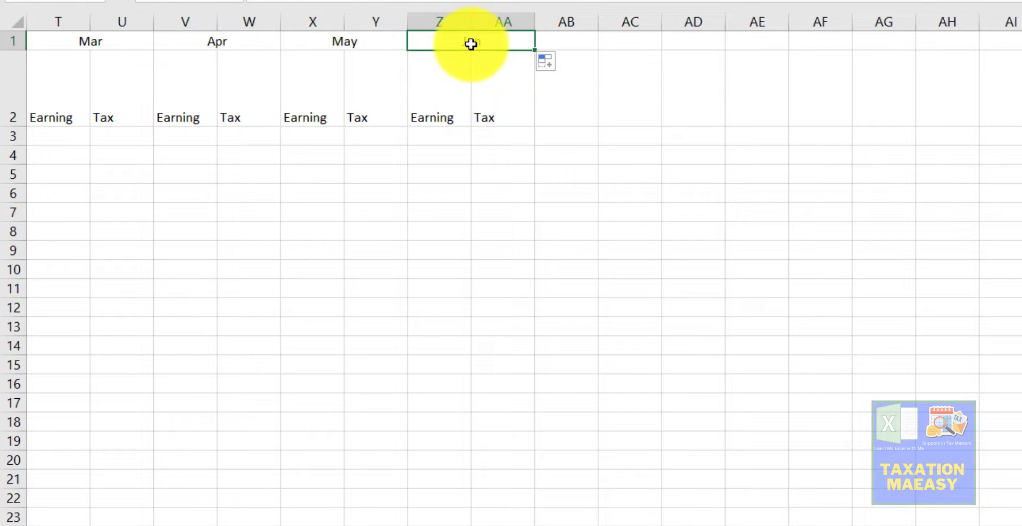
pyautogui.press('Left')
pyautogui.press('Right')
pyautogui.press('Right')
pyautogui.press('Right')
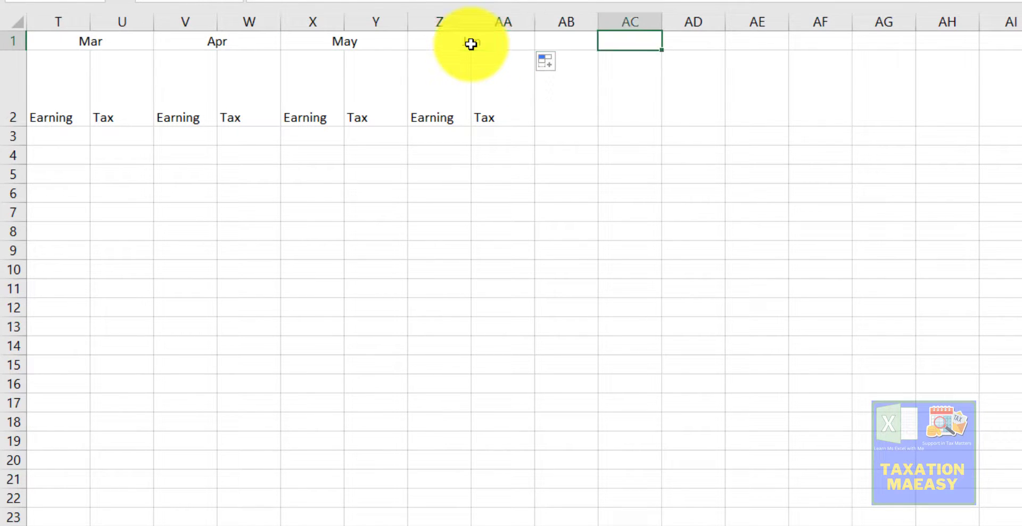
pyautogui.press('Left')
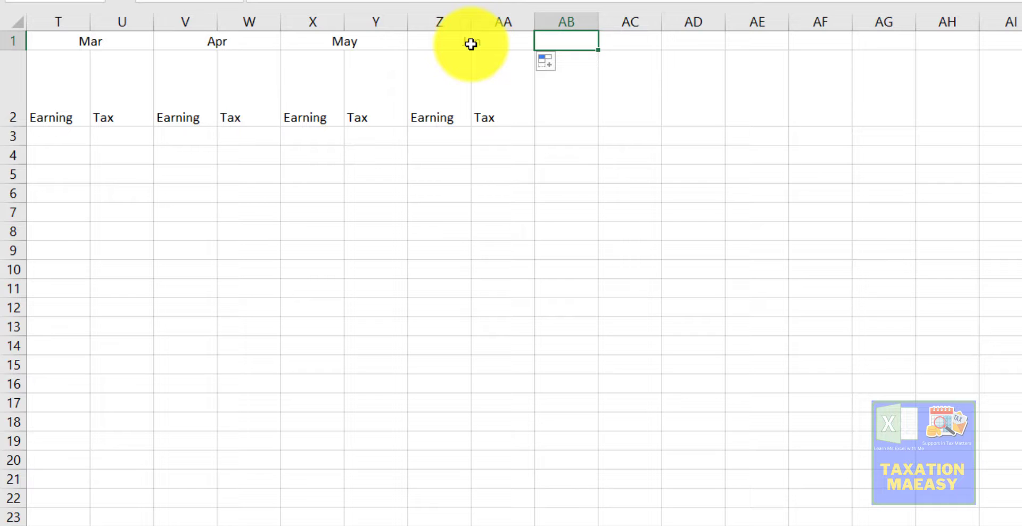
pyautogui.press('Down')
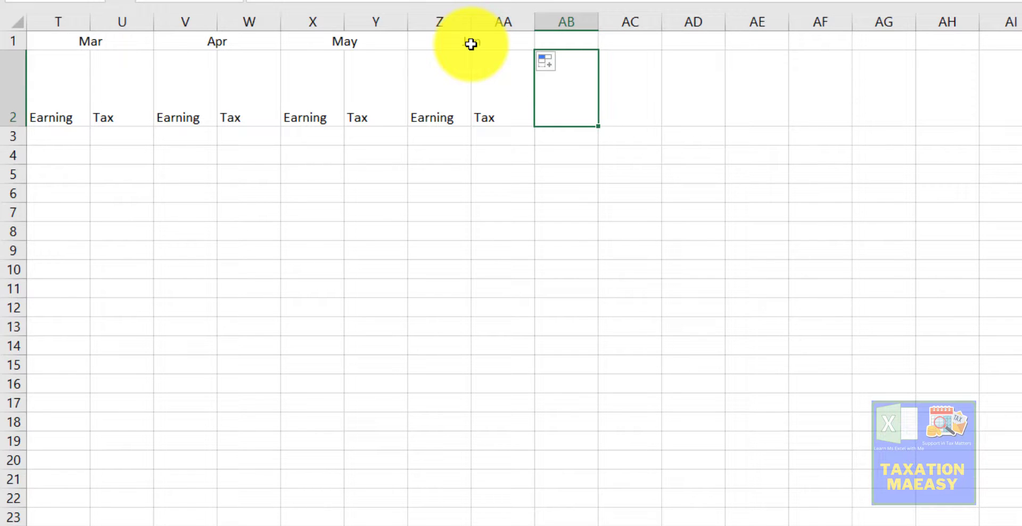
pyautogui.write('Total Earning ac')
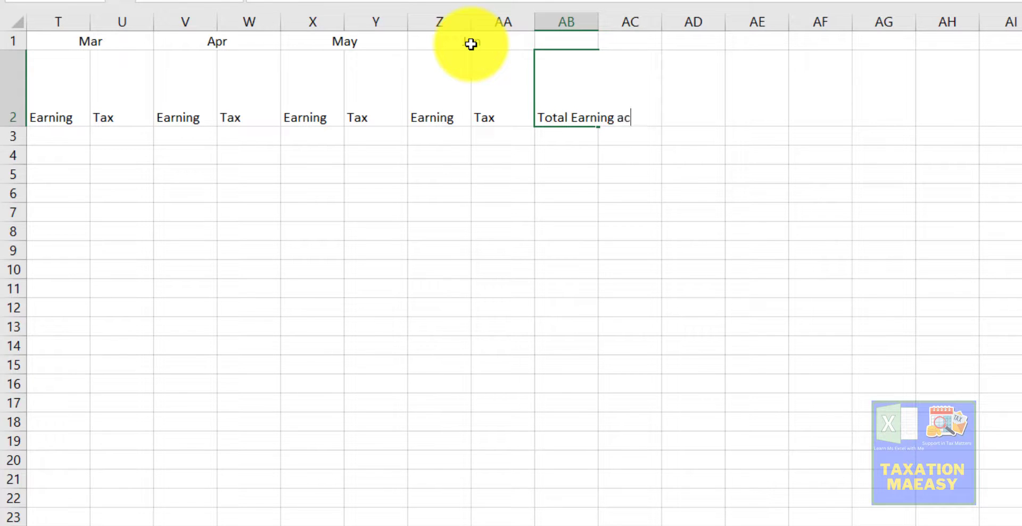
pyautogui.press('BackSpace')
pyautogui.write('Actual')
pyautogui.press('Return')
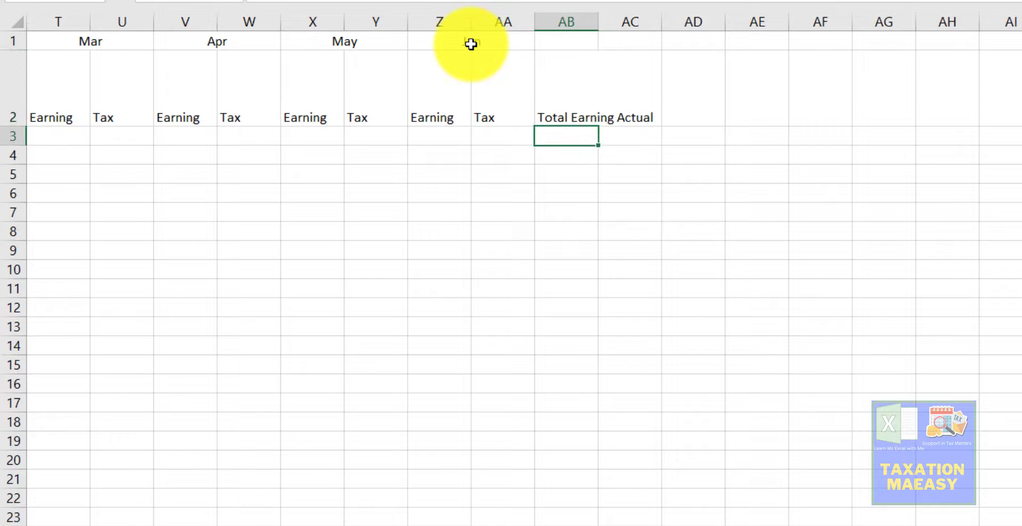
# - Add the heading Tentative Salary in AC2
pyautogui.press('Up')
pyautogui.press('Right')
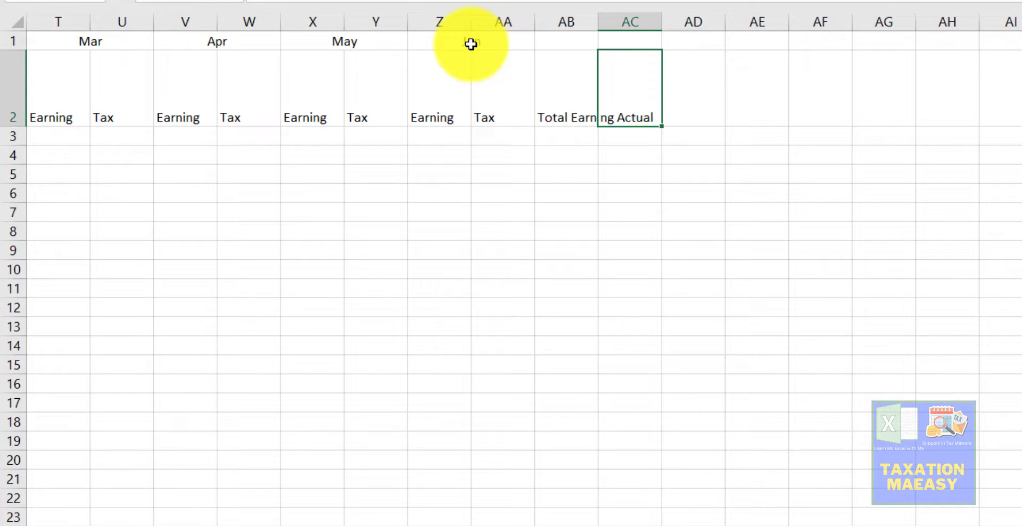
pyautogui.write('Tentative Salary')
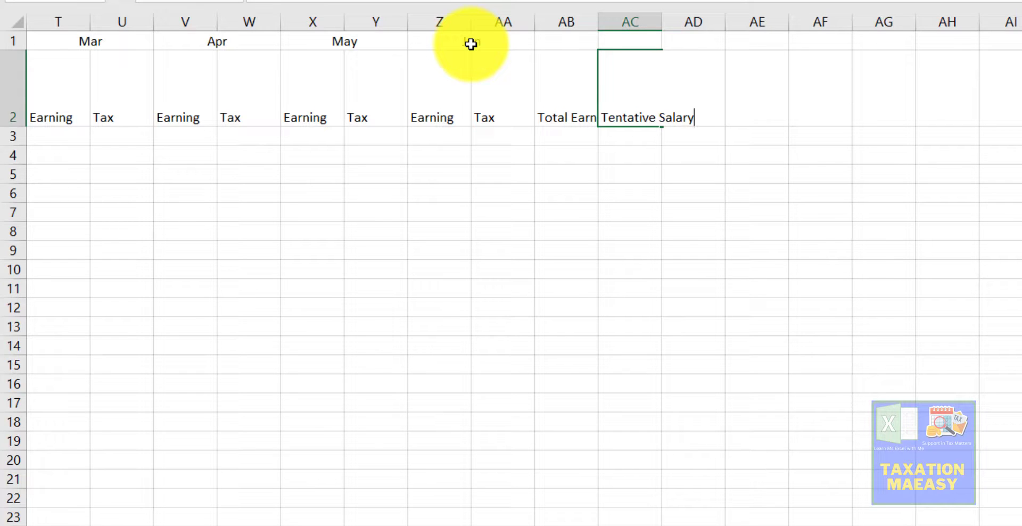
pyautogui.press('Return')
# - Add the heading Taxable Income in AD2, after Tentative Salary
pyautogui.press('Up')
pyautogui.press('Right')
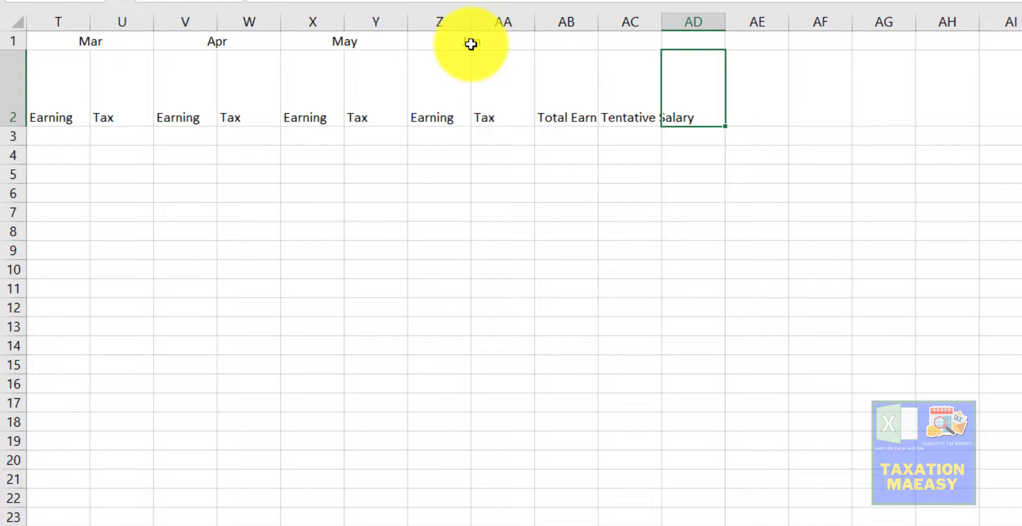
pyautogui.write('Taxable \\In')
pyautogui.press('BackSpace')
pyautogui.press('BackSpace')
pyautogui.press('BackSpace')
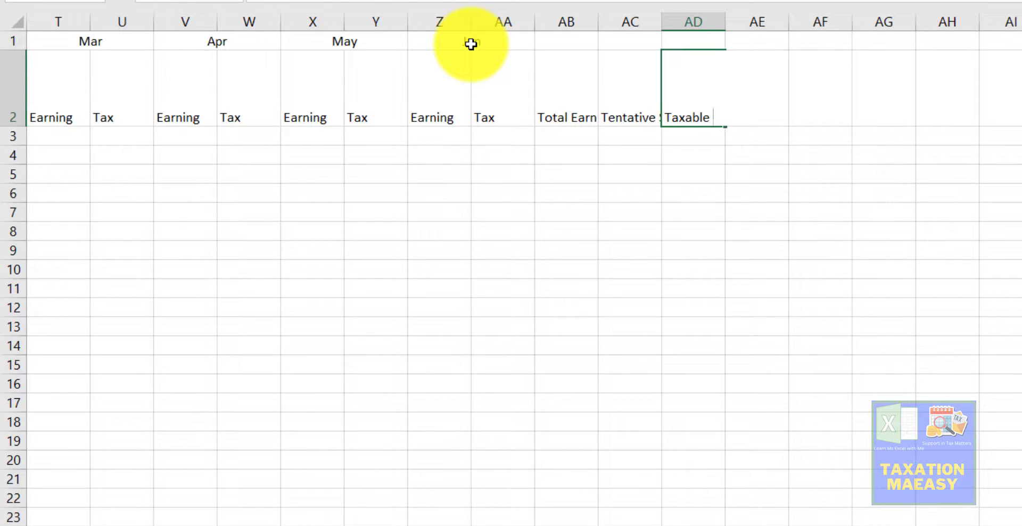
pyautogui.write('Income')
pyautogui.press('Return')
pyautogui.press('Up')
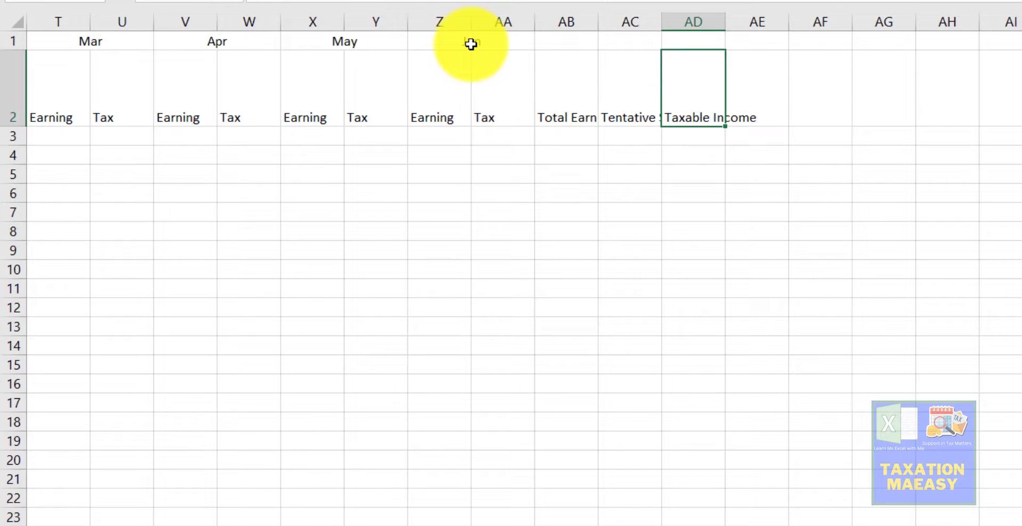
# - Add the heading Tax for the Year in AE2
pyautogui.press('Right')
pyautogui.write('Tax ')
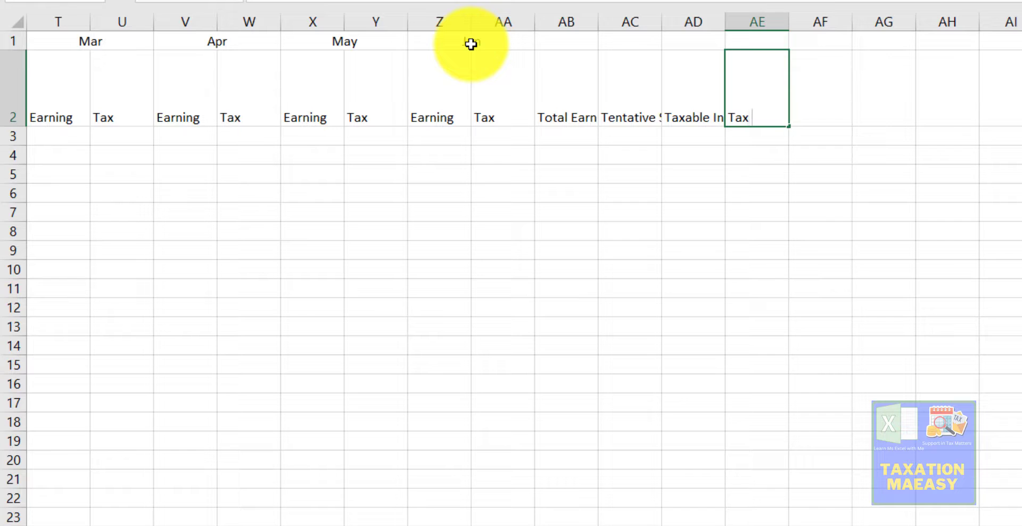
pyautogui.write('for they')
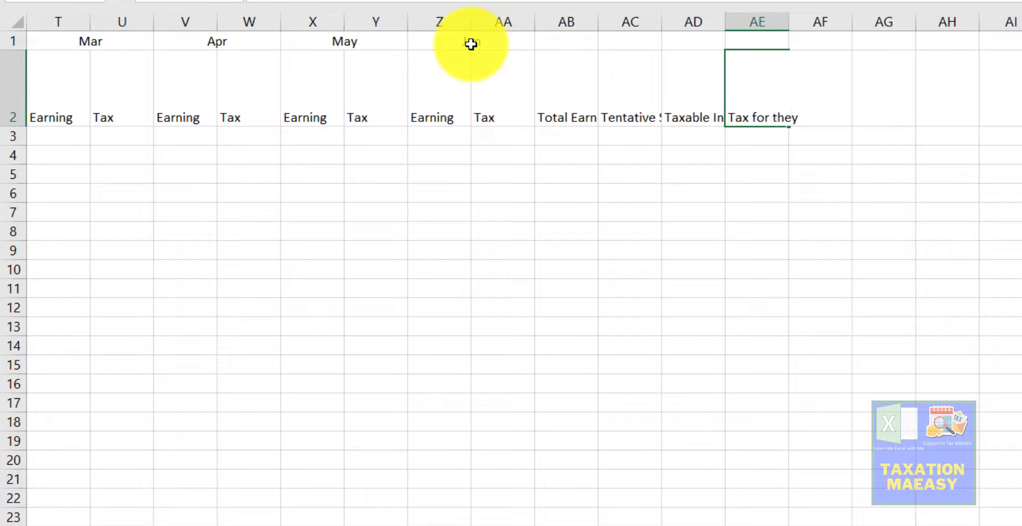
pyautogui.write(' \\Ye')
pyautogui.press('BackSpace')
pyautogui.press('BackSpace')
pyautogui.write('Year')
pyautogui.press('Tab')
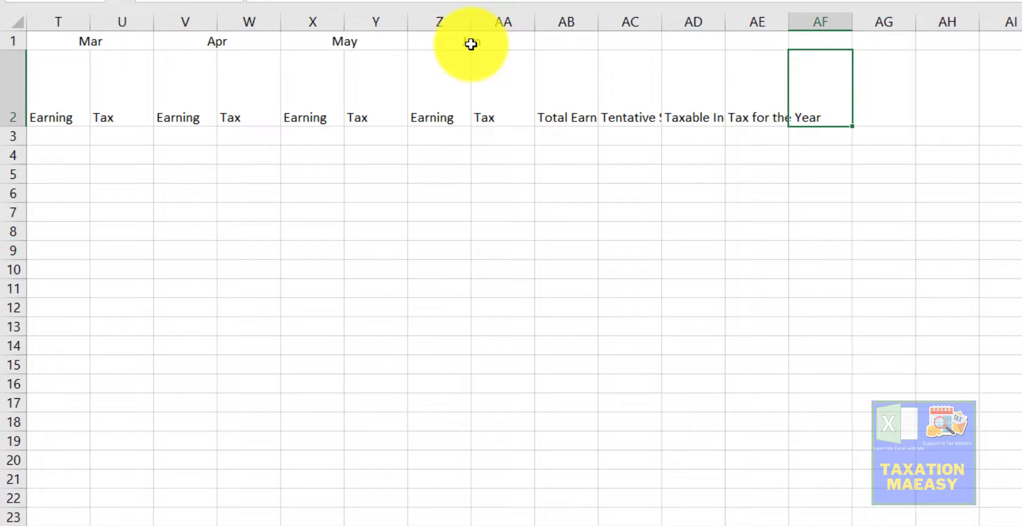
# - Add the headings Tax Already Deducted in AF2 and Tax For the month in AG2
pyautogui.write('Tax Already ')
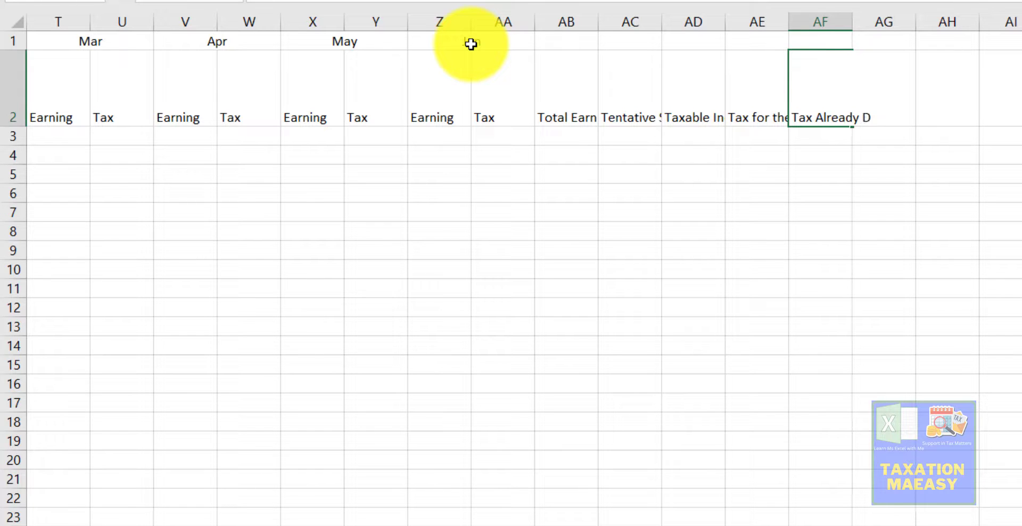
pyautogui.write('Deducted')
pyautogui.press('Tab')
pyautogui.write('Tax')
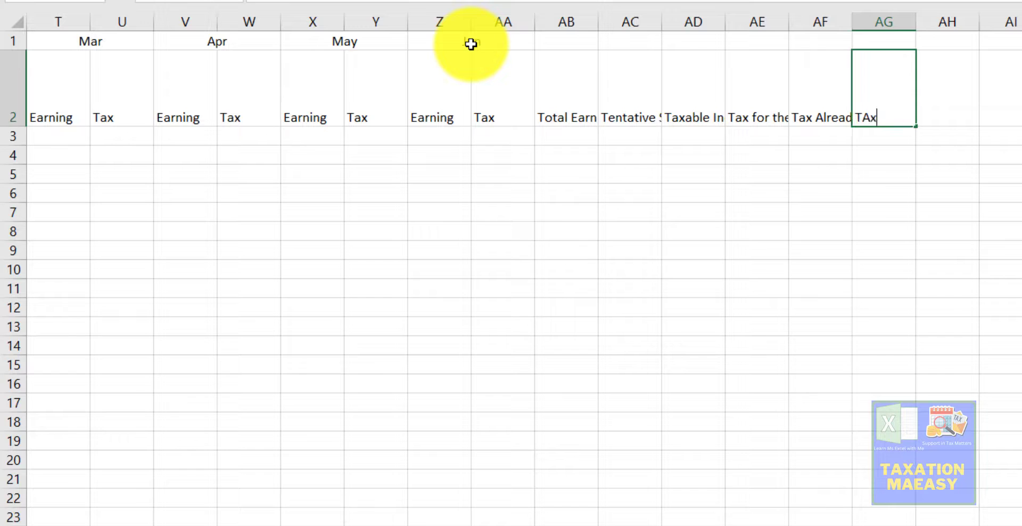
pyautogui.write(' For the month')
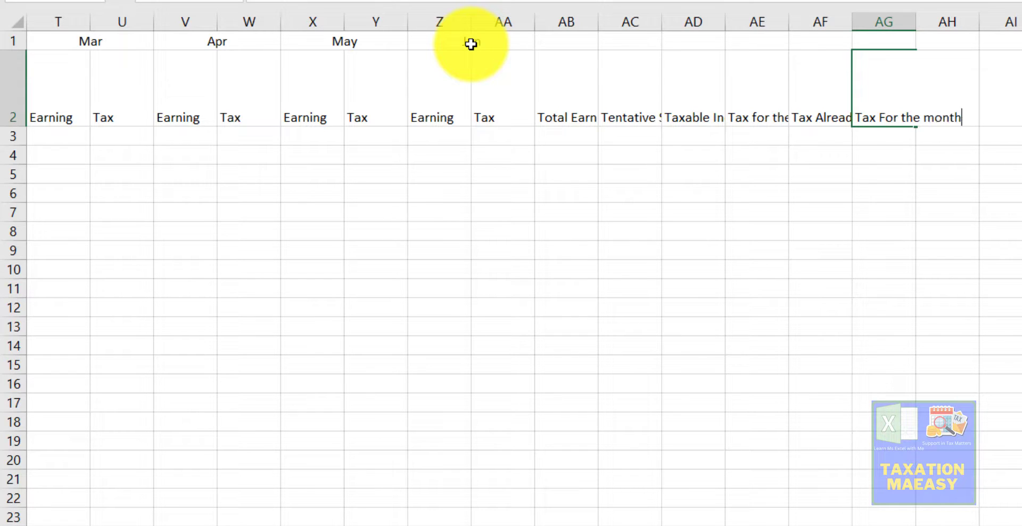
pyautogui.press('Return')
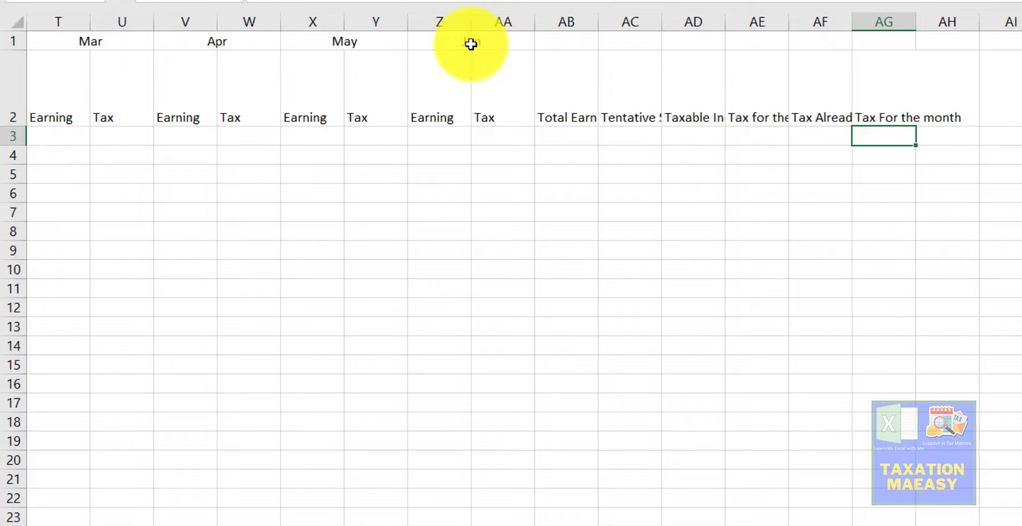
# - Wrap the text of the summary headings in AB2:AG2 and centre them horizontally and vertically
pyautogui.press('Up')
pyautogui.hotkey('shift', 'Left')
pyautogui.hotkey('shift', 'Left')
pyautogui.hotkey('shift', 'Left')
pyautogui.hotkey('shift', 'Left')
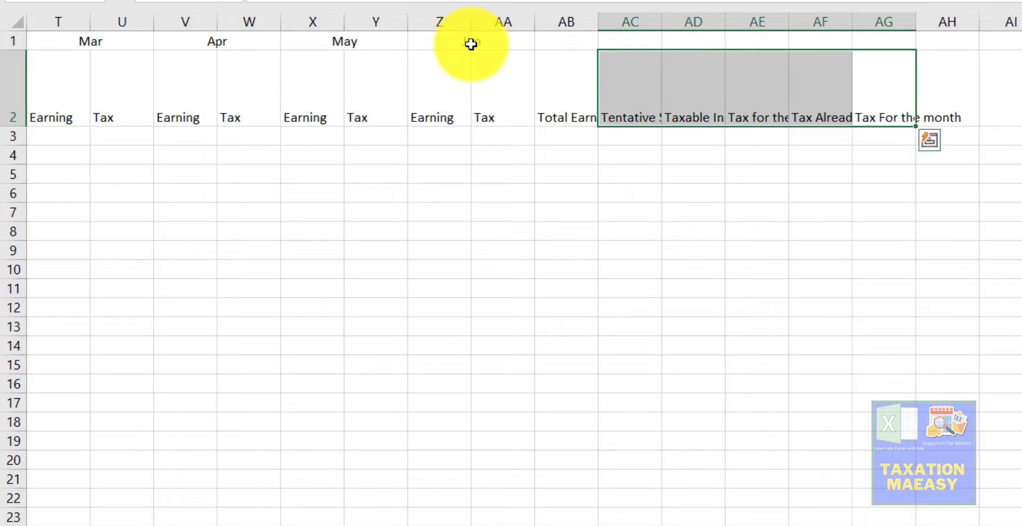
pyautogui.hotkey('shift', 'Left')
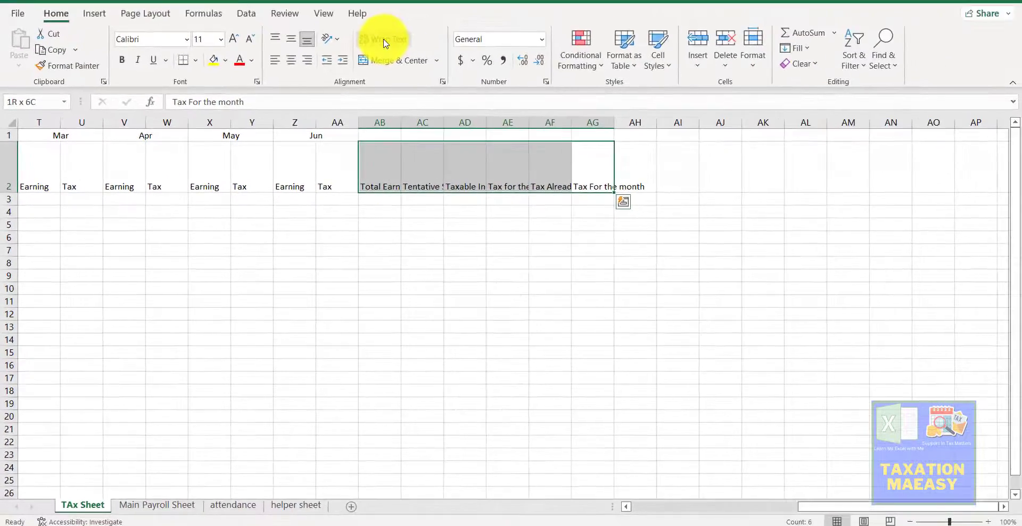
pyautogui.click(385, 43)
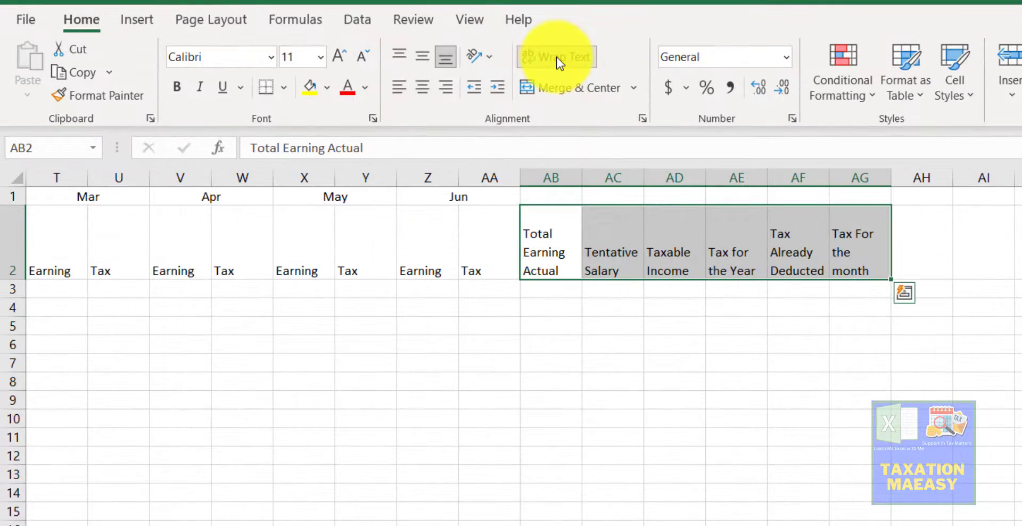
pyautogui.click(418, 85)
pyautogui.click(420, 57)
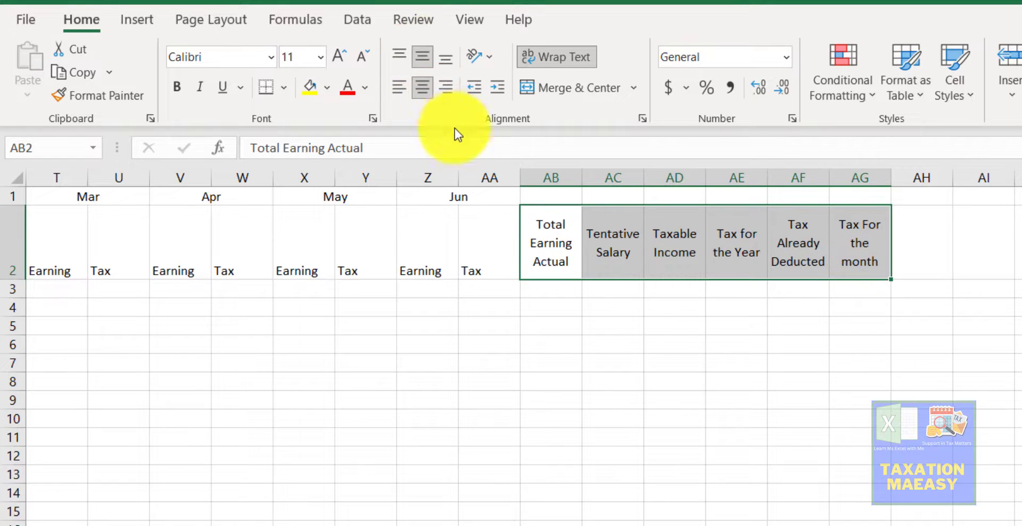
# - Apply all borders to the two header rows, A1:AG2
pyautogui.press('Up')
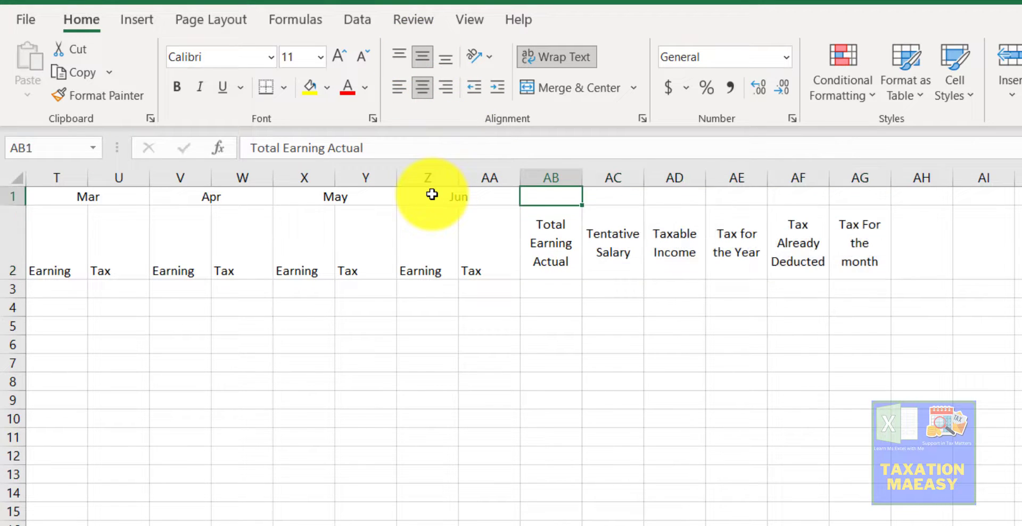
pyautogui.press('Right')
pyautogui.press('Right')
pyautogui.press('Right')
pyautogui.press('Right')
pyautogui.press('Right')
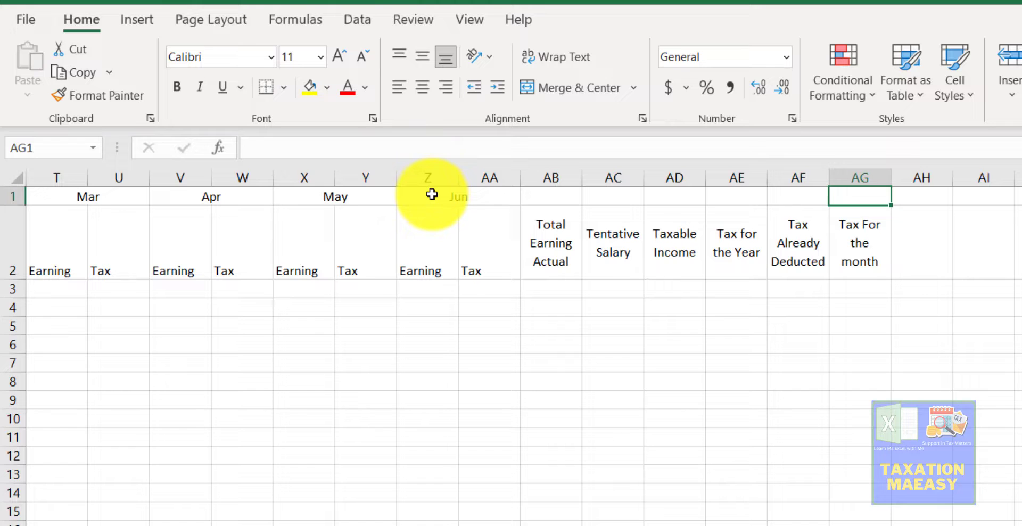
pyautogui.hotkey('shift', 'Down')
pyautogui.hotkey('shift', 'Left')
pyautogui.hotkey('shift', 'Left')
pyautogui.hotkey('shift', 'Left')
pyautogui.hotkey('shift', 'Left')
pyautogui.hotkey('shift', 'Left')
pyautogui.hotkey('shift', 'Left')
pyautogui.hotkey('shift', 'Left')
pyautogui.hotkey('shift', 'Left')
pyautogui.hotkey('shift', 'Left')
pyautogui.hotkey('shift', 'Left')
pyautogui.hotkey('shift', 'Left')
pyautogui.hotkey('shift', 'Left')
pyautogui.hotkey('shift', 'Left')
pyautogui.hotkey('shift', 'Left')
pyautogui.hotkey('shift', 'Left')
pyautogui.hotkey('shift', 'Left')
pyautogui.hotkey('shift', 'Left')
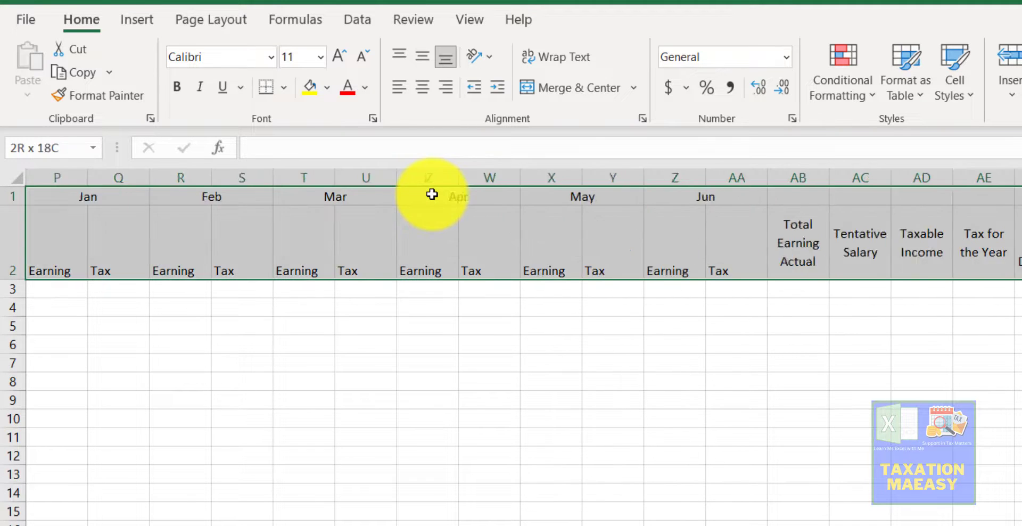
pyautogui.hotkey('shift', 'Left')
pyautogui.hotkey('shift', 'Left')
pyautogui.hotkey('shift', 'Left')
pyautogui.hotkey('shift', 'Left')
pyautogui.hotkey('shift', 'Left')
pyautogui.hotkey('shift', 'Left')
pyautogui.hotkey('shift', 'Left')
pyautogui.hotkey('shift', 'Left')
pyautogui.hotkey('shift', 'Left')
pyautogui.hotkey('shift', 'Left')
pyautogui.hotkey('shift', 'Left')
pyautogui.hotkey('shift', 'Left')
pyautogui.hotkey('shift', 'Left')
pyautogui.hotkey('shift', 'Left')
pyautogui.hotkey('shift', 'Left')
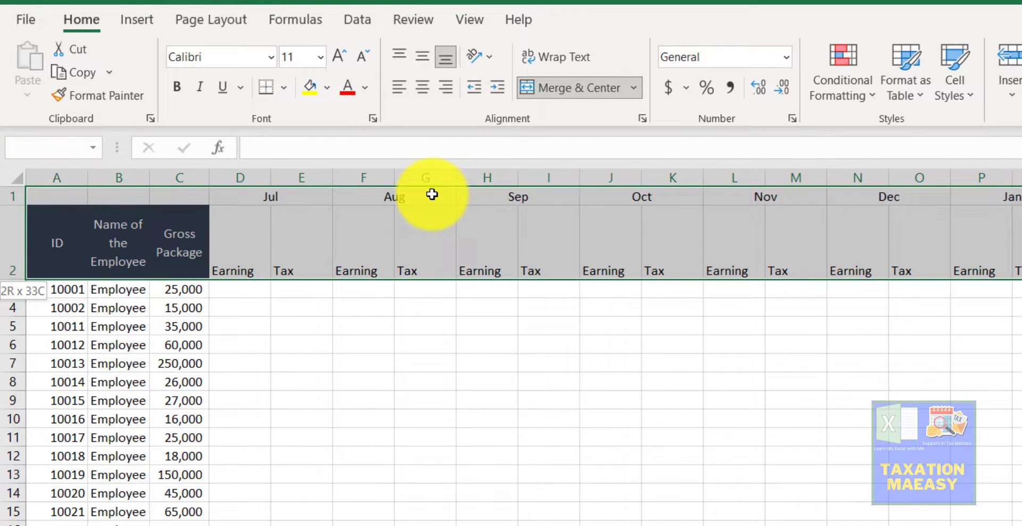
pyautogui.click(285, 90)
pyautogui.click(293, 284)
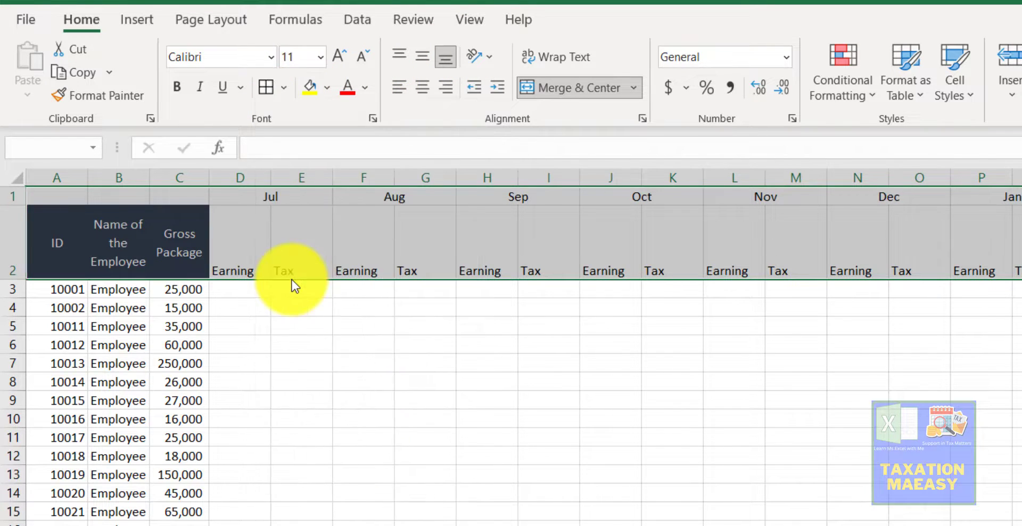
# - Format the header rows A1:AG2 with wrapped, bold text centred both vertically and horizontally
pyautogui.click(422, 237)
pyautogui.press('Left')
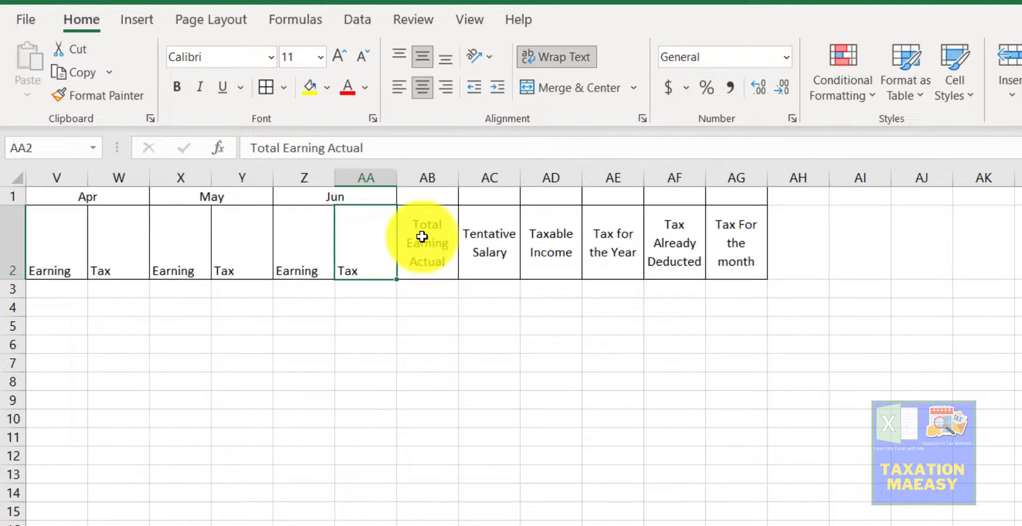
pyautogui.press('Left')
pyautogui.press('Right')
pyautogui.press('Right')
pyautogui.press('Right')
pyautogui.press('Right')
pyautogui.press('Right')
pyautogui.press('Right')
pyautogui.press('Up')
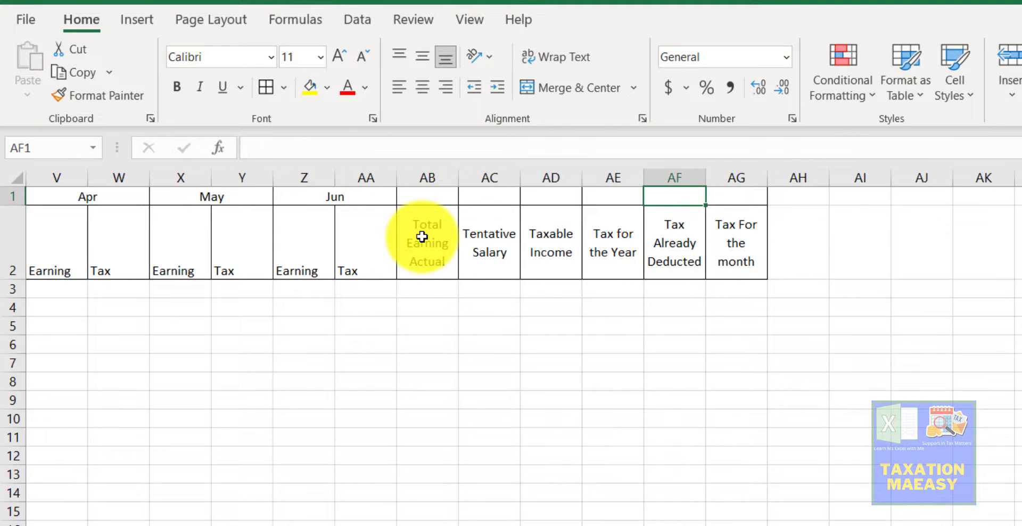
pyautogui.press('Right')
pyautogui.hotkey('shift', 'Down')
pyautogui.hotkey('shift', 'Down')
pyautogui.hotkey('shift', 'Up')
pyautogui.hotkey('shift', 'Left')
pyautogui.hotkey('shift', 'Left')
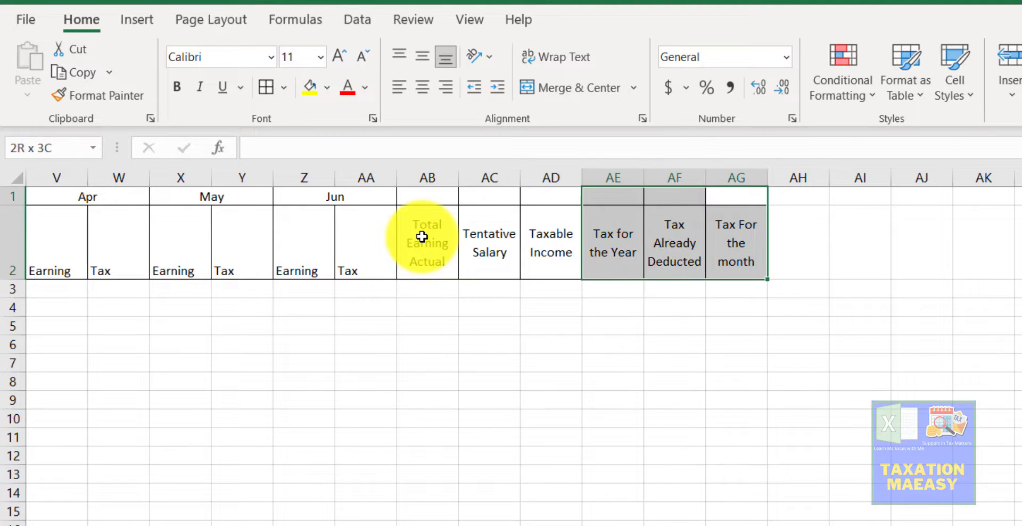
pyautogui.hotkey('shift', 'Left')
pyautogui.hotkey('shift', 'Left')
pyautogui.hotkey('shift', 'Left')
pyautogui.hotkey('shift', 'Left')
pyautogui.hotkey('shift', 'Left')
pyautogui.hotkey('shift', 'Left')
pyautogui.hotkey('shift', 'Left')
pyautogui.hotkey('shift', 'Left')
pyautogui.hotkey('shift', 'Left')
pyautogui.hotkey('shift', 'Left')
pyautogui.hotkey('shift', 'Left')
pyautogui.hotkey('shift', 'Left')
pyautogui.hotkey('shift', 'Left')
pyautogui.hotkey('shift', 'Left')
pyautogui.hotkey('shift', 'Left')
pyautogui.hotkey('shift', 'Left')
pyautogui.hotkey('shift', 'Left')
pyautogui.hotkey('shift', 'Left')
pyautogui.hotkey('shift', 'Left')
pyautogui.hotkey('shift', 'Left')
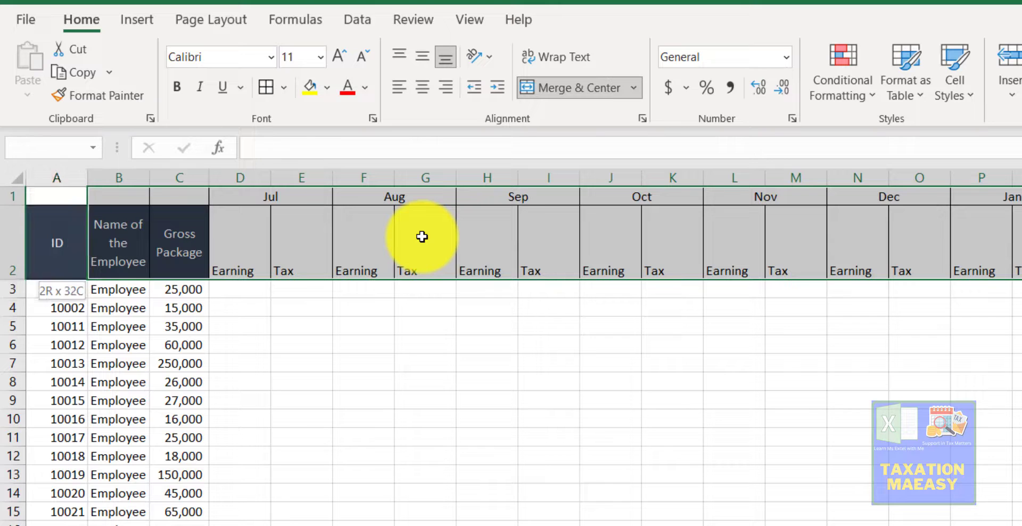
pyautogui.hotkey('shift', 'Left')
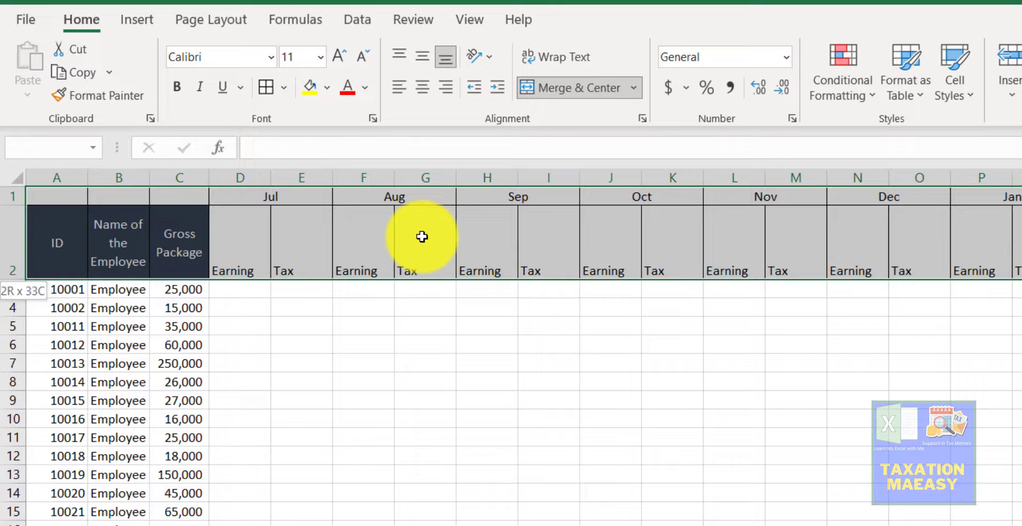
pyautogui.click(423, 59)
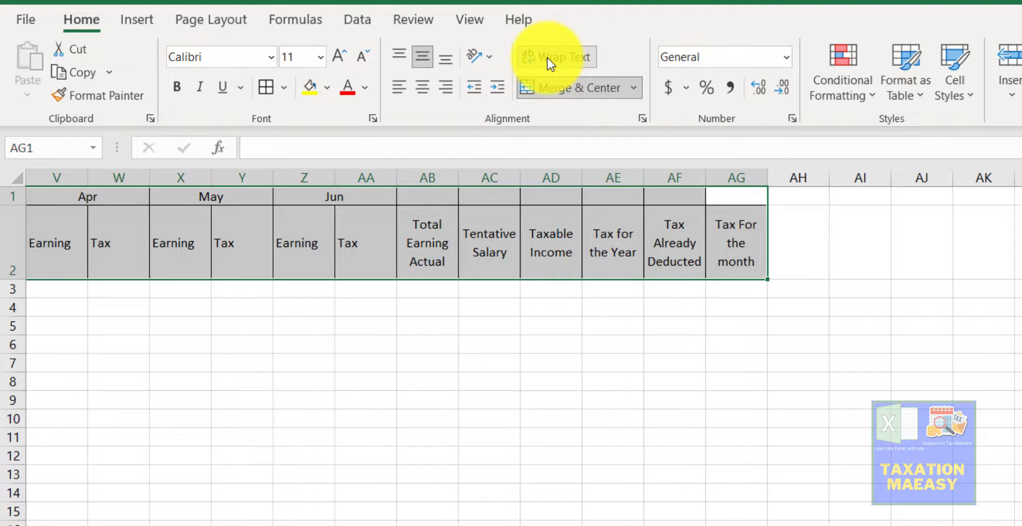
pyautogui.click(429, 84)
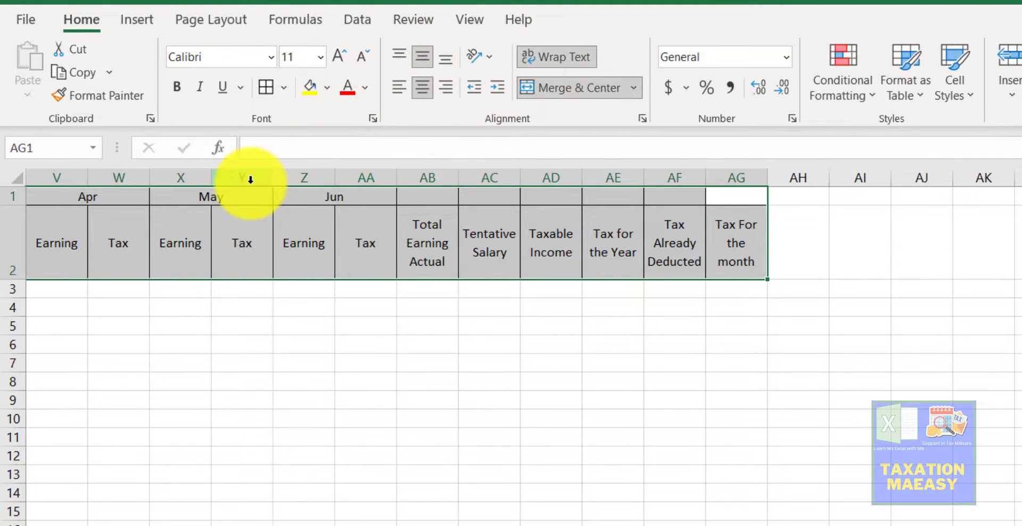
pyautogui.hotkey('ctrl', 'b')
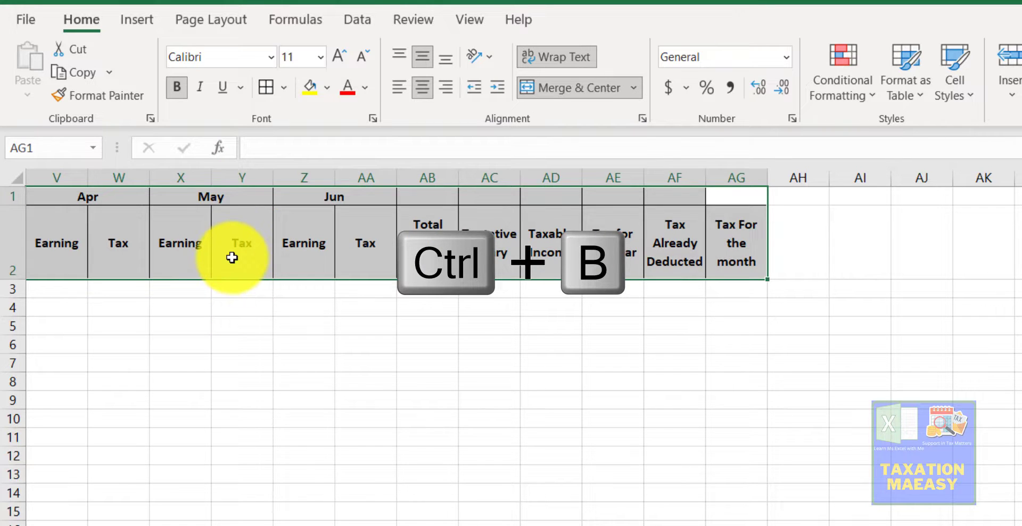
# - Look over the formatted earning and tax headings across row 2, from the May columns back to the ID column
pyautogui.click(232, 257)
pyautogui.press('Left')
pyautogui.press('Left')
pyautogui.press('Left')
pyautogui.press('Left')
pyautogui.press('Left')
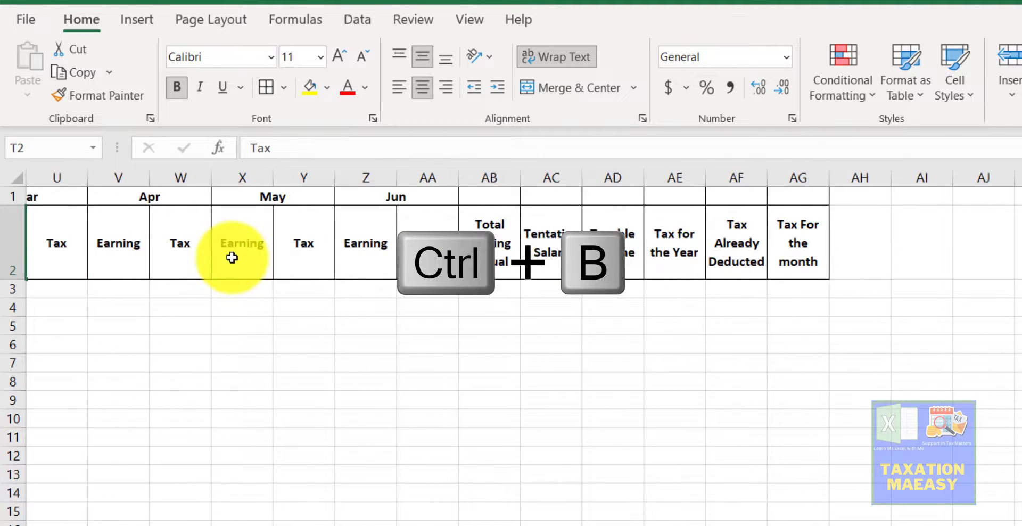
pyautogui.press('Left')
pyautogui.press('Left')
pyautogui.press('Left')
pyautogui.press('Left')
pyautogui.press('Left')
pyautogui.press('Left')
pyautogui.press('Left')
pyautogui.press('Left')
pyautogui.press('Left')
pyautogui.press('Left')
pyautogui.press('Left')
pyautogui.press('Left')
pyautogui.press('Left')
pyautogui.press('Left')
pyautogui.press('Left')
pyautogui.press('Left')
pyautogui.press('Left')
pyautogui.press('Left')
pyautogui.press('Left')
pyautogui.press('Right')
pyautogui.press('Right')
pyautogui.press('Right')
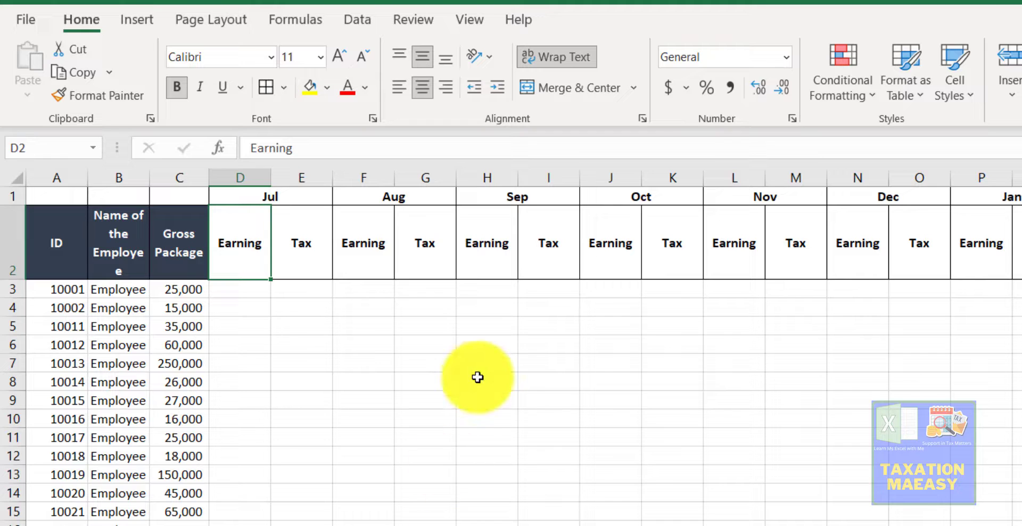
pyautogui.click(507, 291)
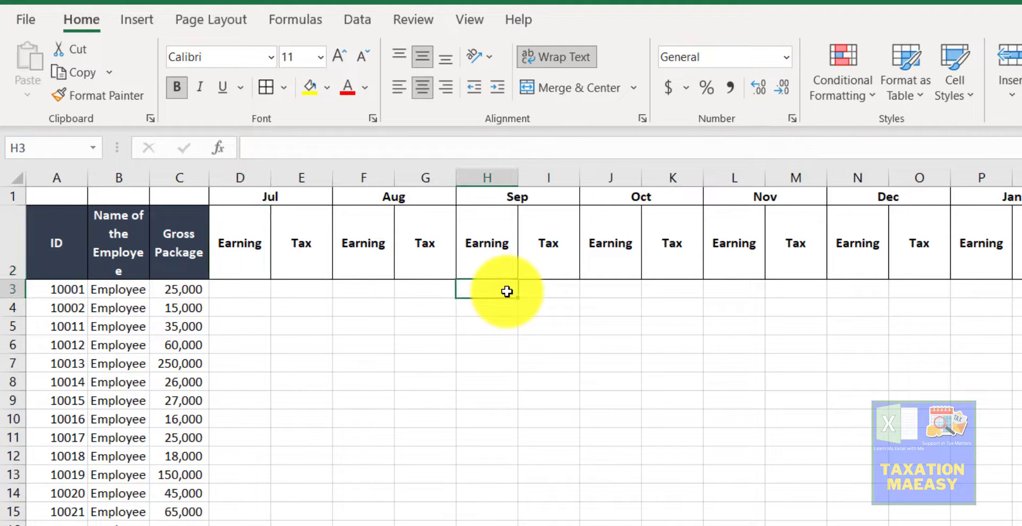
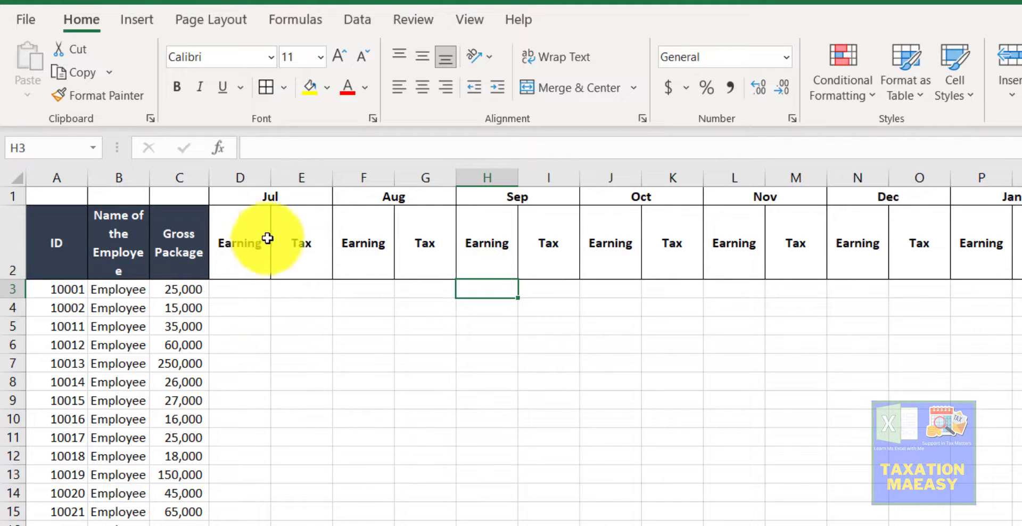
pyautogui.click(241, 289)
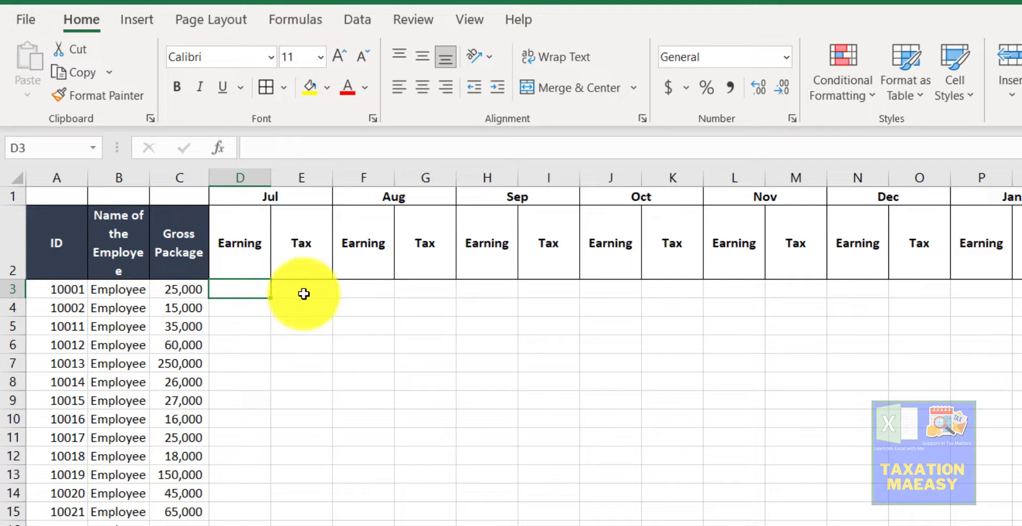
pyautogui.click(303, 294)
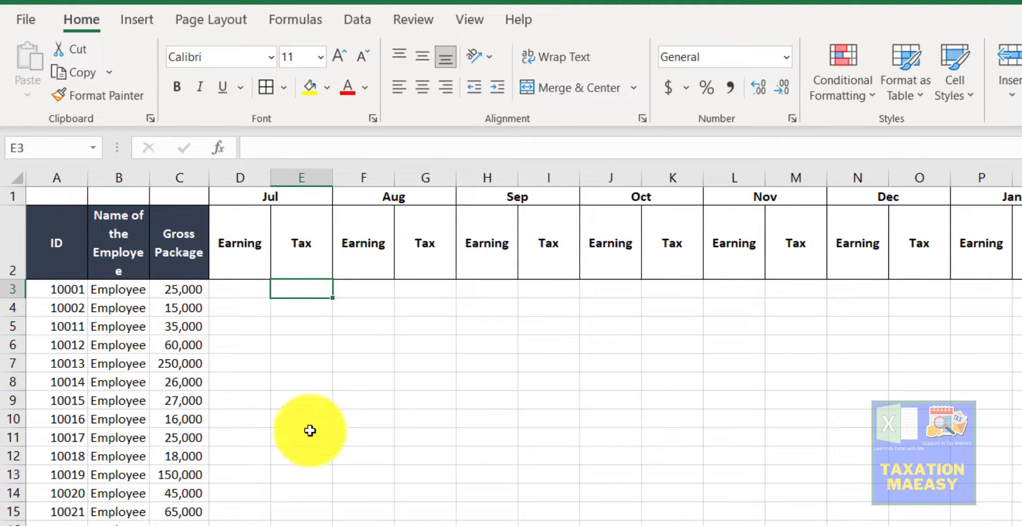
pyautogui.click(685, 311)
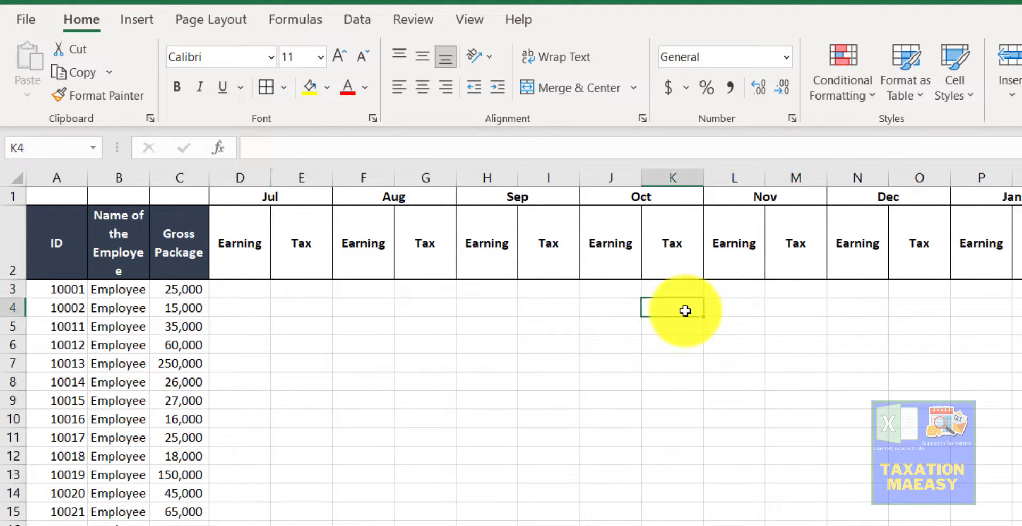
pyautogui.click(770, 289)
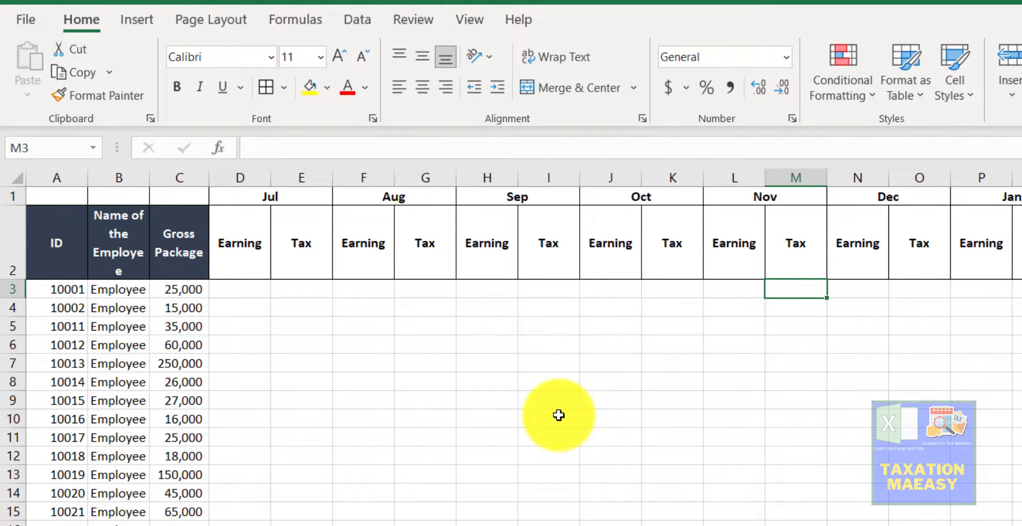
pyautogui.press('Left')
pyautogui.press('Left')
pyautogui.press('Left')
pyautogui.press('Left')
pyautogui.press('Left')
pyautogui.press('Left')
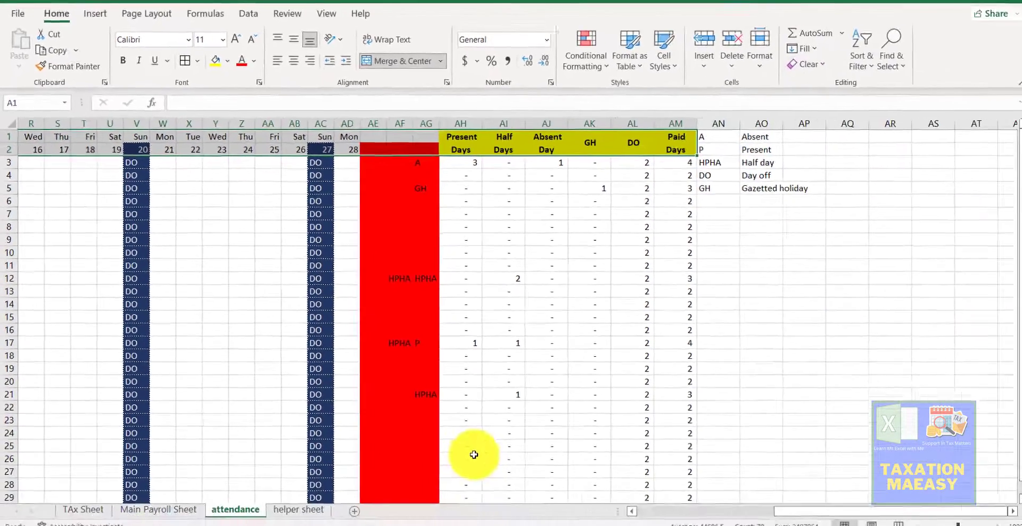
pyautogui.click(545, 525)
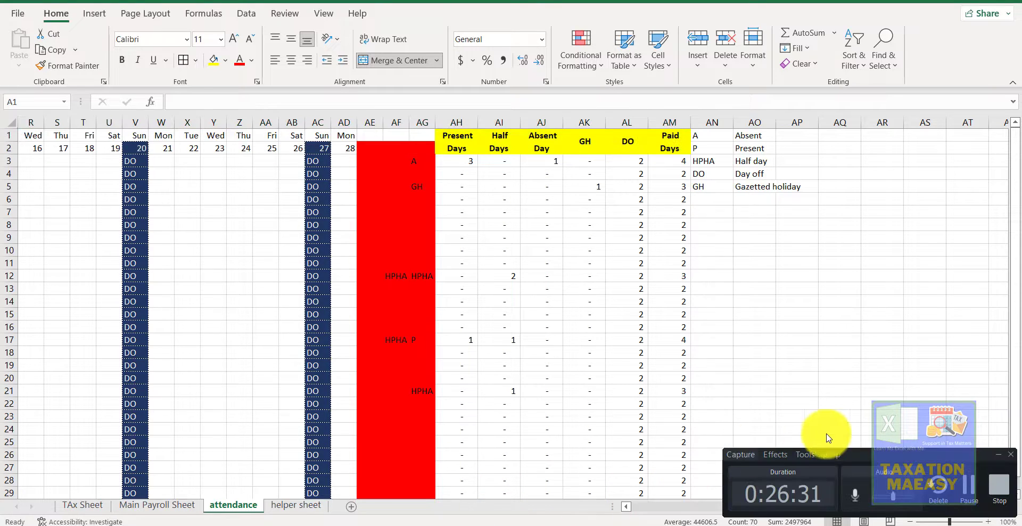
pyautogui.click(969, 484)
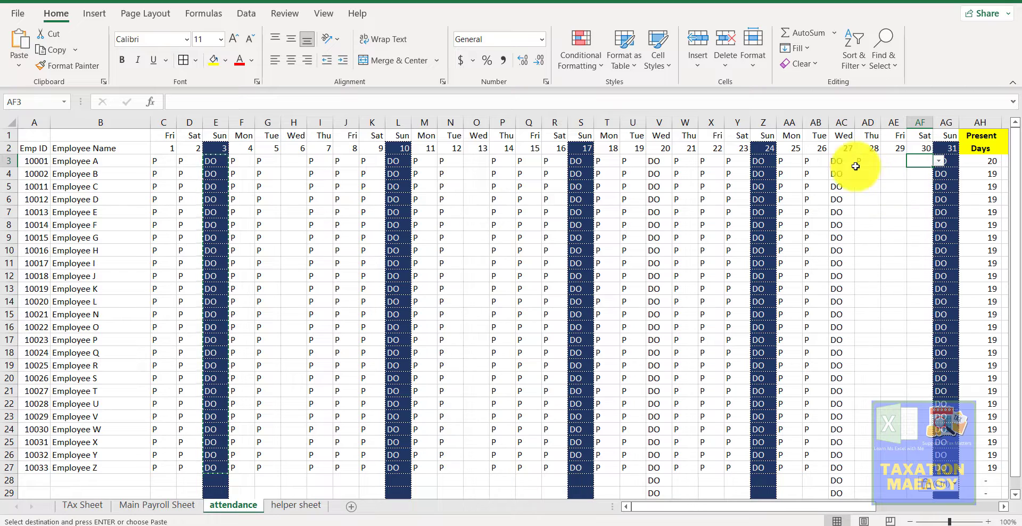
# - Mark the first employee present (P) for days 27 to 30, in AC3:AF3 of the attendance sheet
pyautogui.click(839, 163)
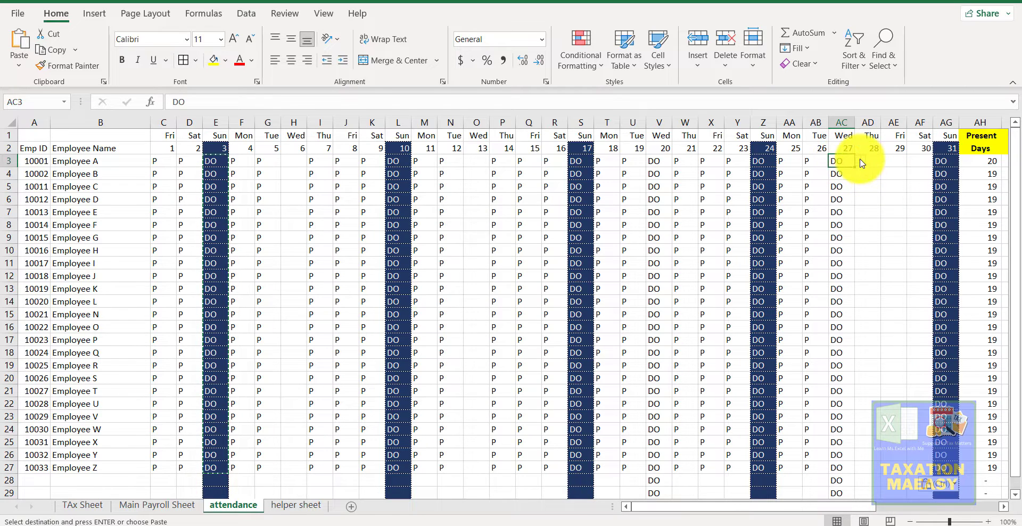
pyautogui.click(860, 162)
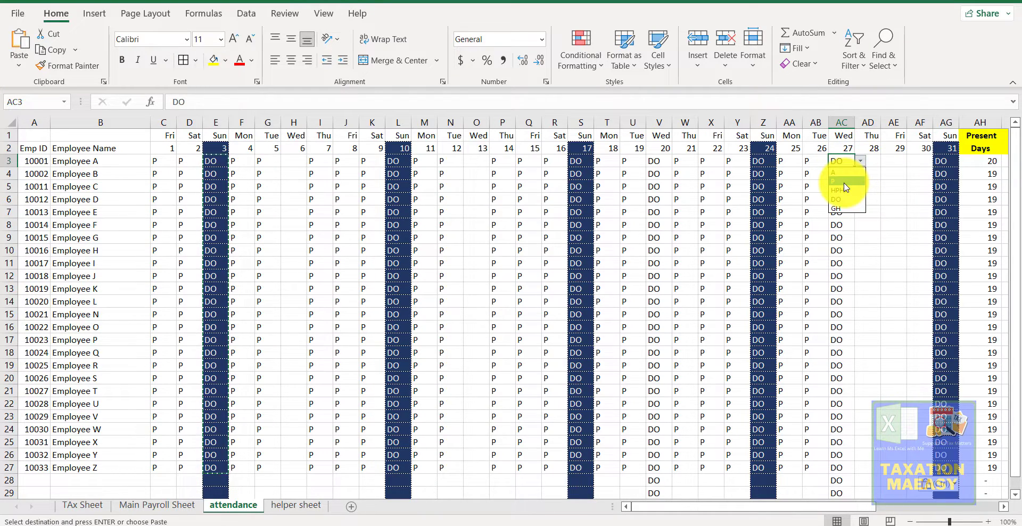
pyautogui.click(845, 182)
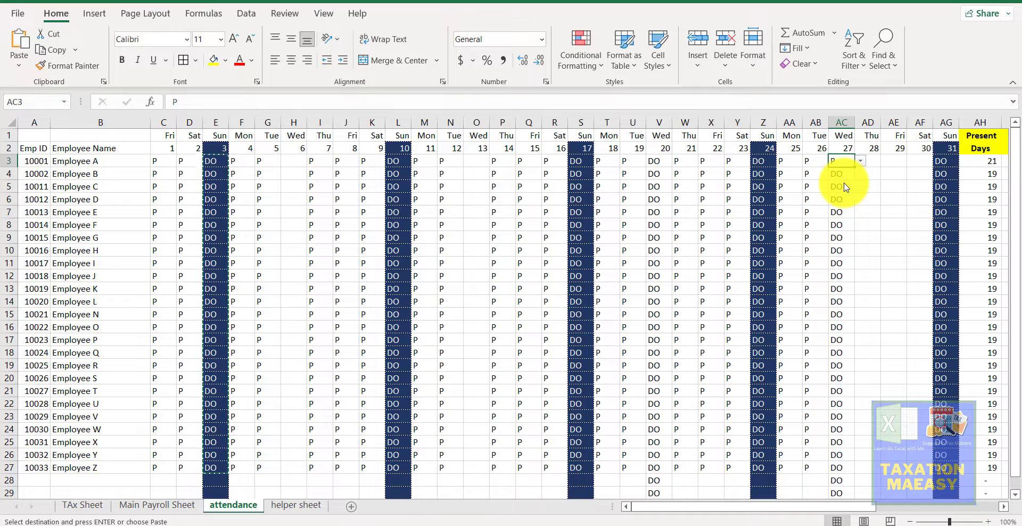
pyautogui.hotkey('ctrl', 'c')
pyautogui.press('Right')
pyautogui.hotkey('ctrl', 'v')
pyautogui.hotkey('shift', 'Right')
pyautogui.hotkey('shift', 'Right')
pyautogui.press('Return')
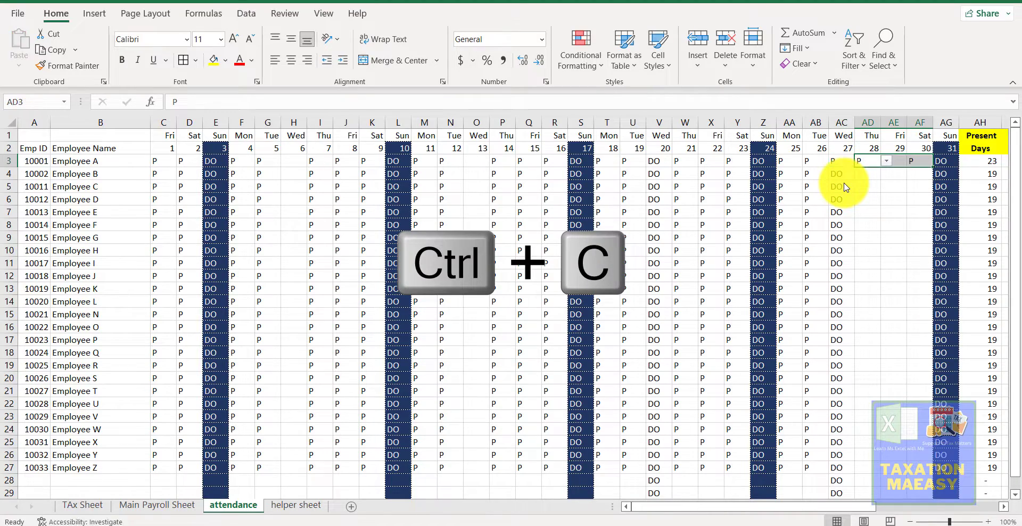
# - Copy the first employee's attendance for days 25 to 30, AA3:AF3, down to the remaining employees through row 27
pyautogui.press('Left')
pyautogui.press('Left')
pyautogui.press('Left')
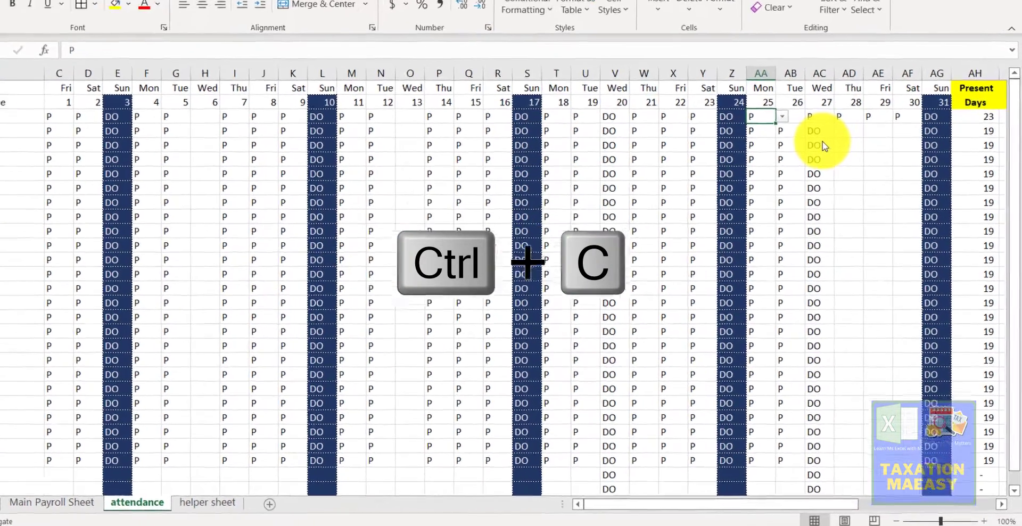
pyautogui.hotkey('shift', 'Right')
pyautogui.hotkey('shift', 'Right')
pyautogui.hotkey('shift', 'Right')
pyautogui.hotkey('shift', 'Right')
pyautogui.hotkey('shift', 'Right')
pyautogui.hotkey('ctrl', 'c')
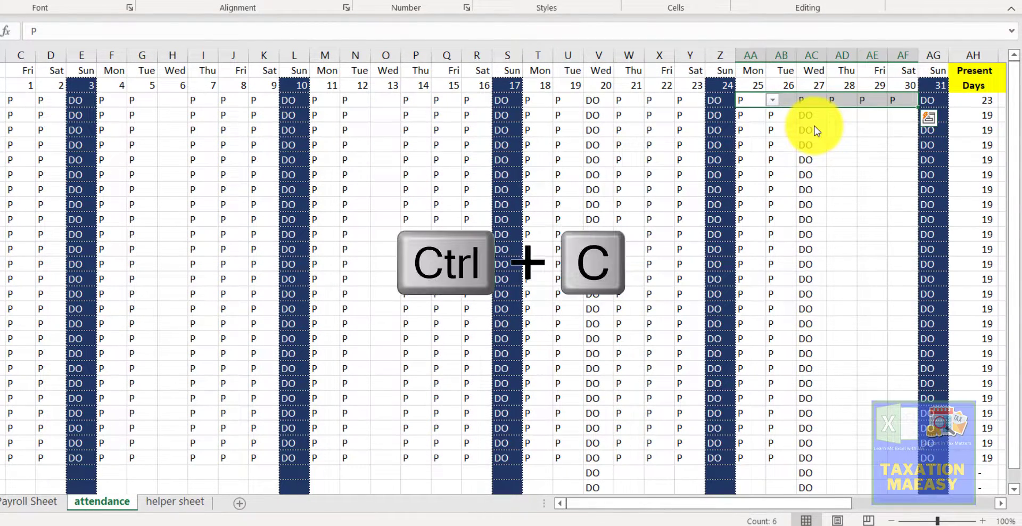
pyautogui.press('Down')
pyautogui.hotkey('ctrl', 'shift', 'Down')
pyautogui.hotkey('shift', 'Down')
pyautogui.hotkey('shift', 'Down')
pyautogui.hotkey('shift', 'Down')
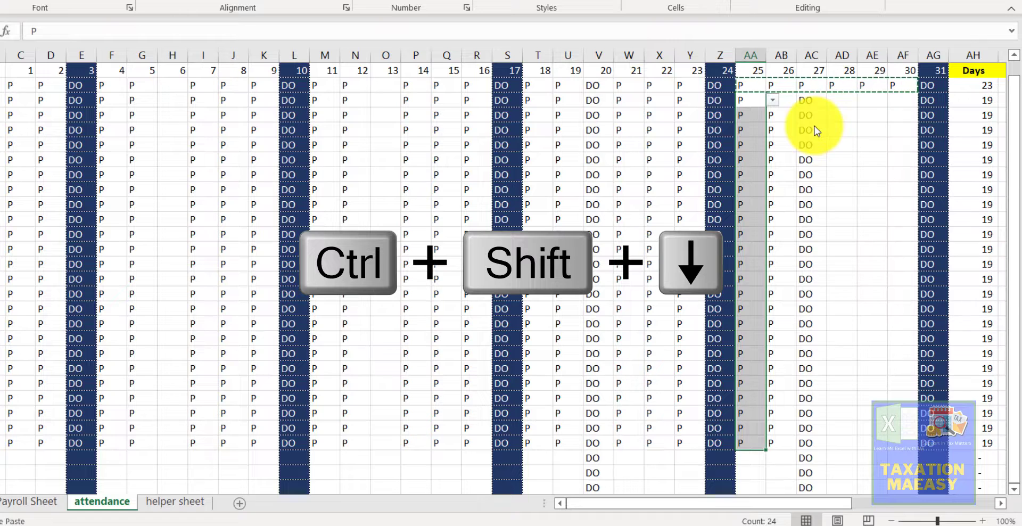
pyautogui.hotkey('ctrl', 'v')
# - Mark the first employee present on day 20 by copying the P from W3 into V3
pyautogui.press('Up')
pyautogui.press('Left')
pyautogui.press('Left')
pyautogui.press('Left')
pyautogui.press('Left')
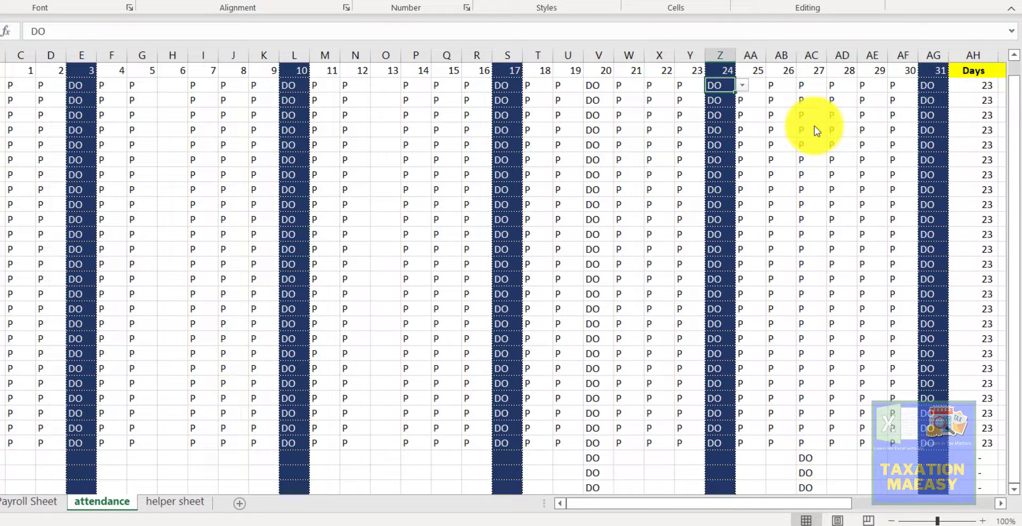
pyautogui.hotkey('ctrl', 'c')
pyautogui.press('Left')
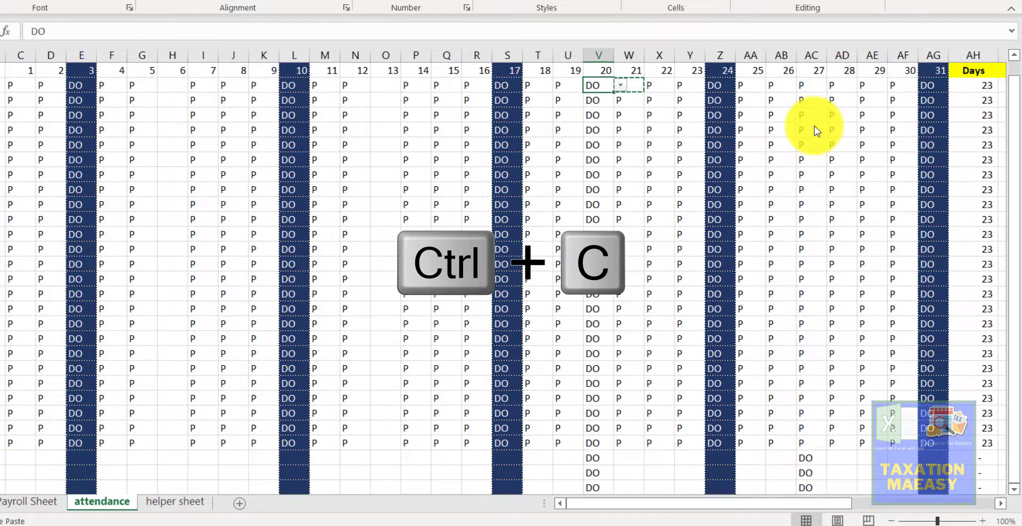
pyautogui.press('Down')
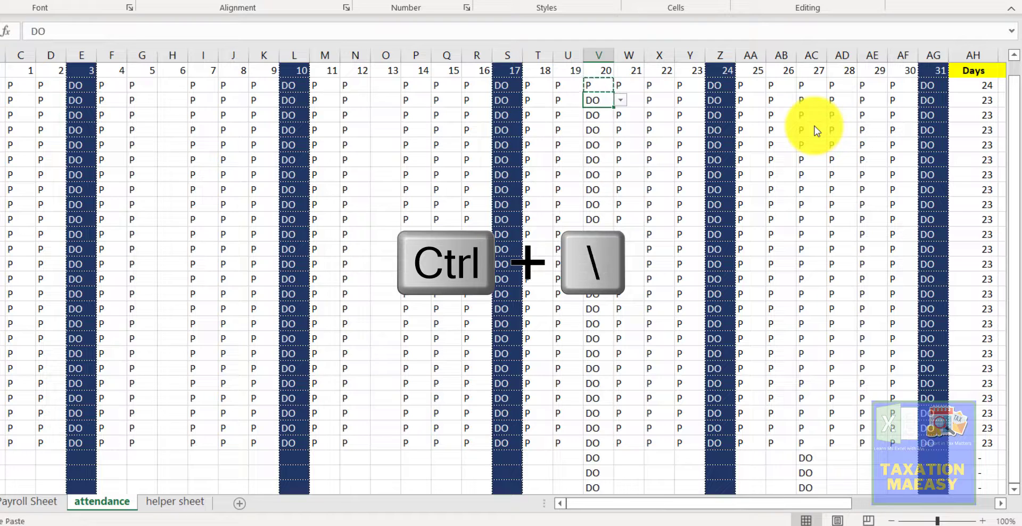
# - Fill the day 20 column with P for the remaining employees, V4:V27
pyautogui.hotkey('ctrl', 'Down')
pyautogui.press('Up')
pyautogui.hotkey('ctrl', 'Up')
pyautogui.press('Down')
pyautogui.press('Down')
pyautogui.press('Down')
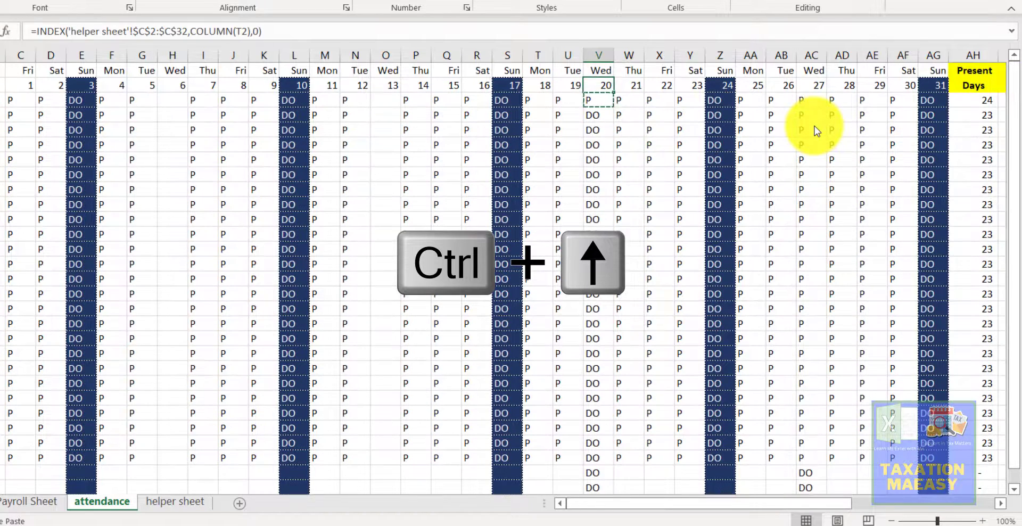
pyautogui.hotkey('ctrl', 'shift', 'Down')
pyautogui.hotkey('shift', 'Up')
pyautogui.hotkey('shift', 'Up')
pyautogui.hotkey('shift', 'Up')
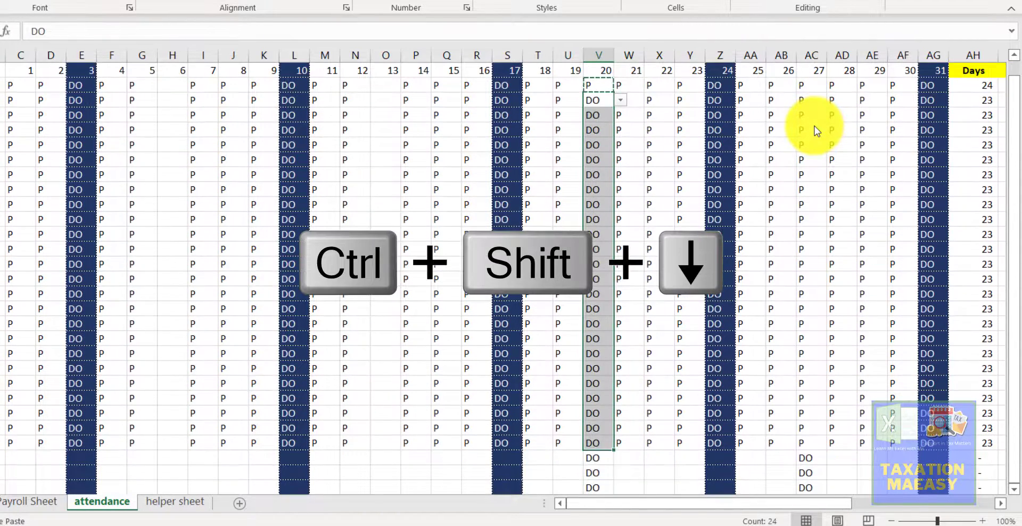
pyautogui.hotkey('ctrl', 'v')
# - Mark the first employee present on day 6 by copying the P from I3 into H3
pyautogui.press('Left')
pyautogui.press('Left')
pyautogui.press('Left')
pyautogui.press('Left')
pyautogui.press('Left')
pyautogui.press('Left')
pyautogui.press('Left')
pyautogui.press('Left')
pyautogui.press('Left')
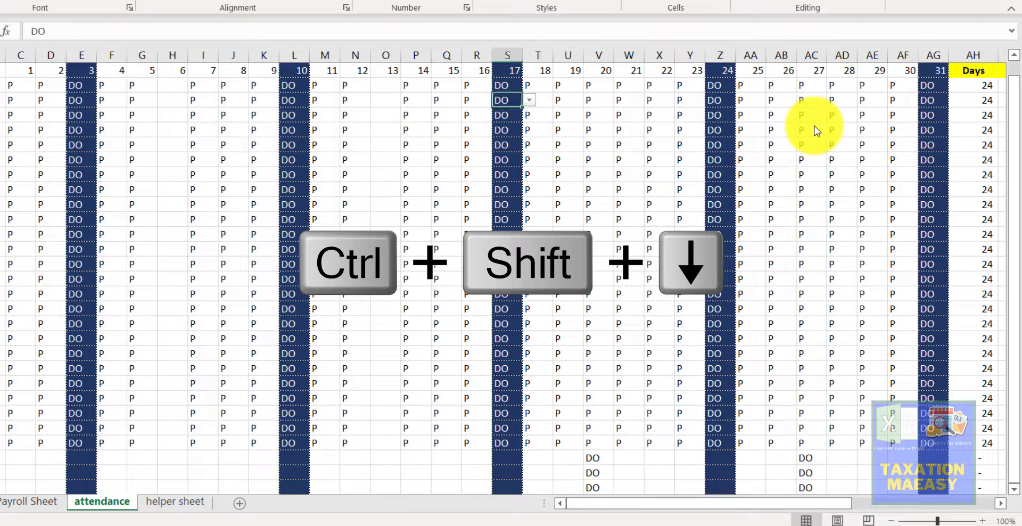
pyautogui.press('Left')
pyautogui.press('Left')
pyautogui.press('Left')
pyautogui.press('Left')
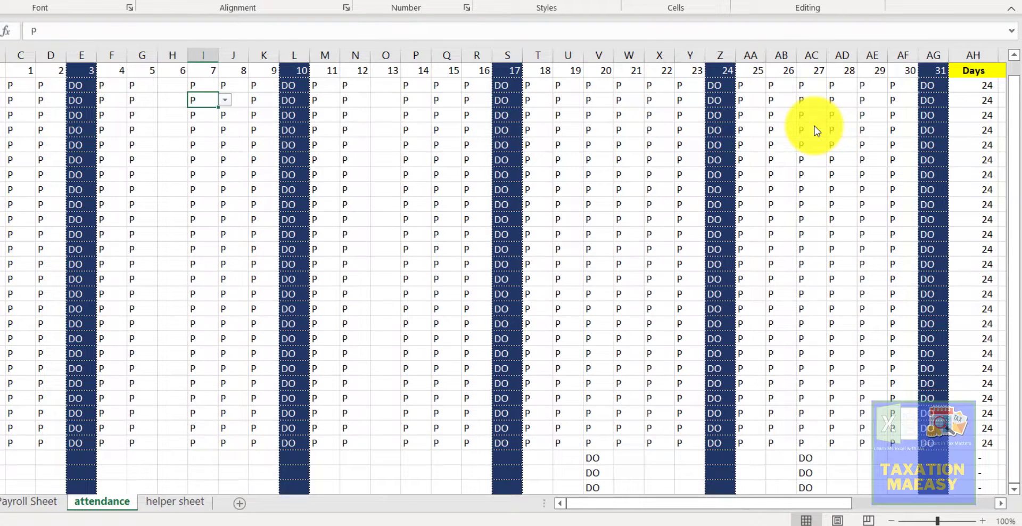
pyautogui.press('Up')
pyautogui.hotkey('ctrl', 'c')
pyautogui.press('Left')
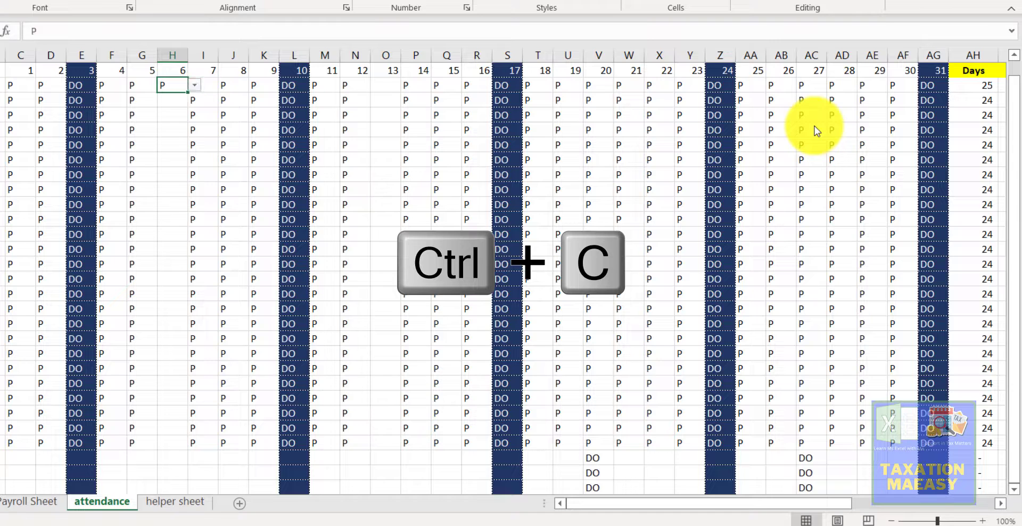
# - Copy the day 6 P mark from H3 down to all other employees in H4:H27
pyautogui.hotkey('ctrl', 'c')
pyautogui.press('Down')
pyautogui.hotkey('shift', 'Down')
pyautogui.hotkey('shift', 'Down')
pyautogui.hotkey('shift', 'Down')
pyautogui.hotkey('shift', 'Down')
pyautogui.hotkey('shift', 'Down')
pyautogui.hotkey('shift', 'Down')
pyautogui.hotkey('shift', 'Down')
pyautogui.hotkey('shift', 'Down')
pyautogui.hotkey('shift', 'Down')
pyautogui.hotkey('shift', 'Down')
pyautogui.hotkey('shift', 'Down')
pyautogui.hotkey('shift', 'Down')
pyautogui.hotkey('shift', 'Down')
pyautogui.hotkey('shift', 'Down')
pyautogui.hotkey('shift', 'Down')
pyautogui.hotkey('shift', 'Down')
pyautogui.hotkey('shift', 'Down')
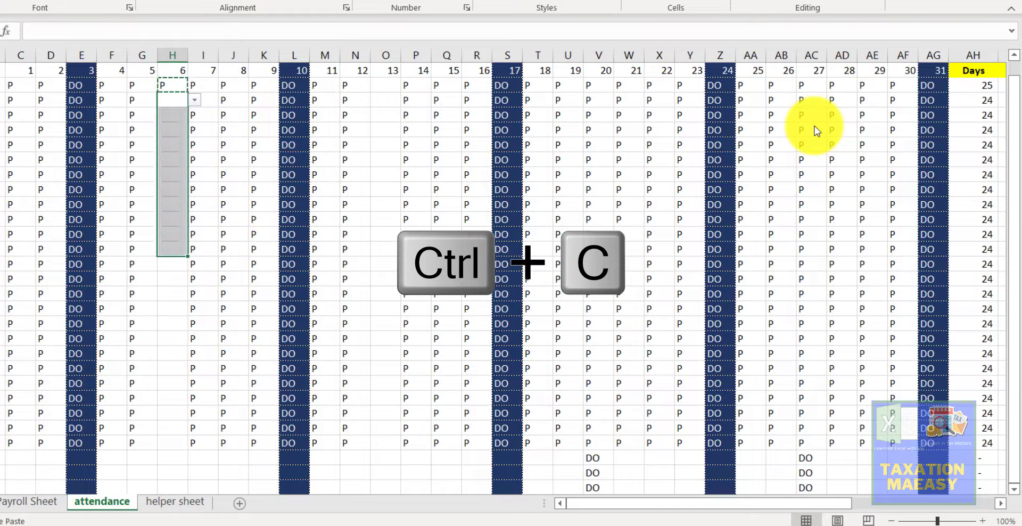
pyautogui.hotkey('shift', 'Down')
pyautogui.hotkey('shift', 'Down')
pyautogui.hotkey('shift', 'Down')
pyautogui.hotkey('shift', 'Down')
pyautogui.hotkey('shift', 'Down')
pyautogui.hotkey('shift', 'Down')
pyautogui.hotkey('ctrl', 'v')
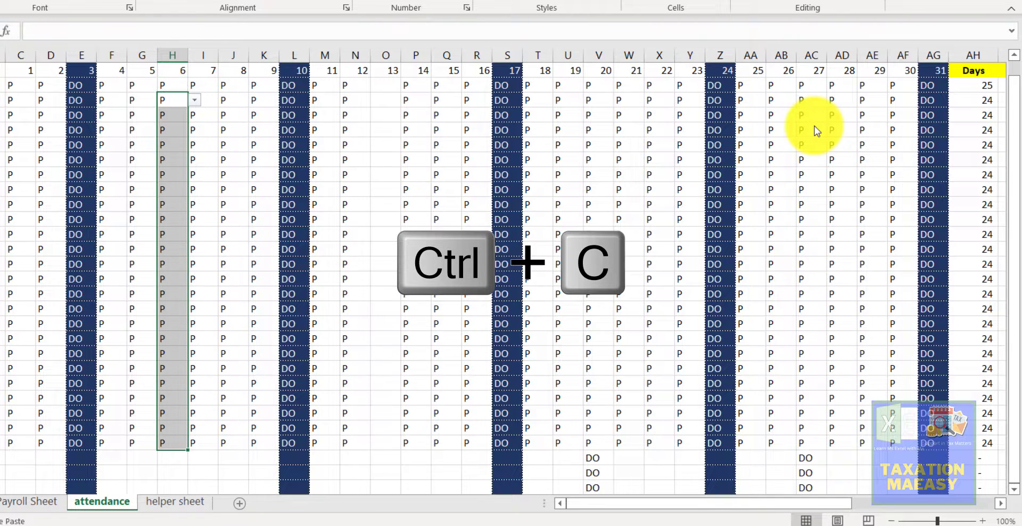
# - Fill the empty day 13 column with P by copying the day 12 attendance N3:N27 into column O
pyautogui.press('Up')
pyautogui.press('Up')
pyautogui.press('Up')
pyautogui.press('Down')
pyautogui.press('Down')
pyautogui.press('Down')
pyautogui.press('Down')
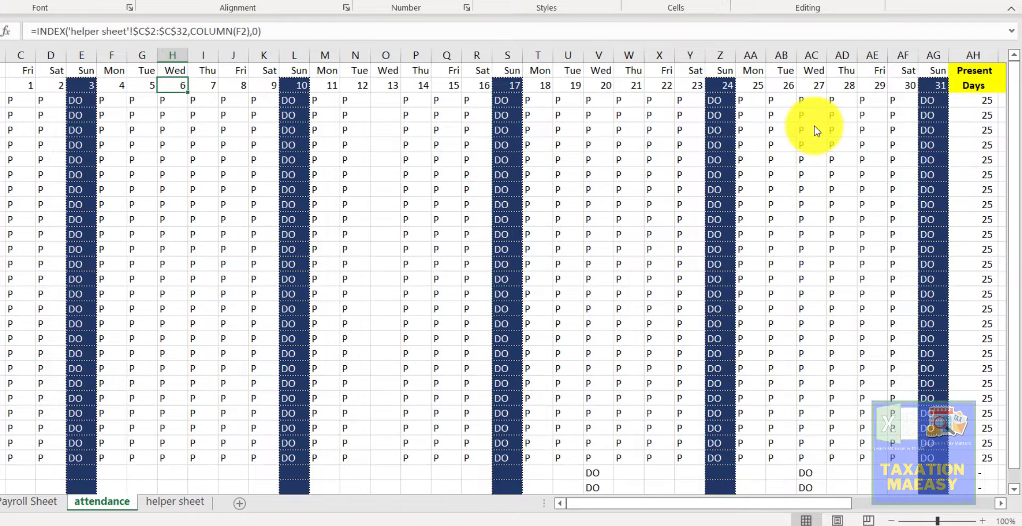
pyautogui.press('Down')
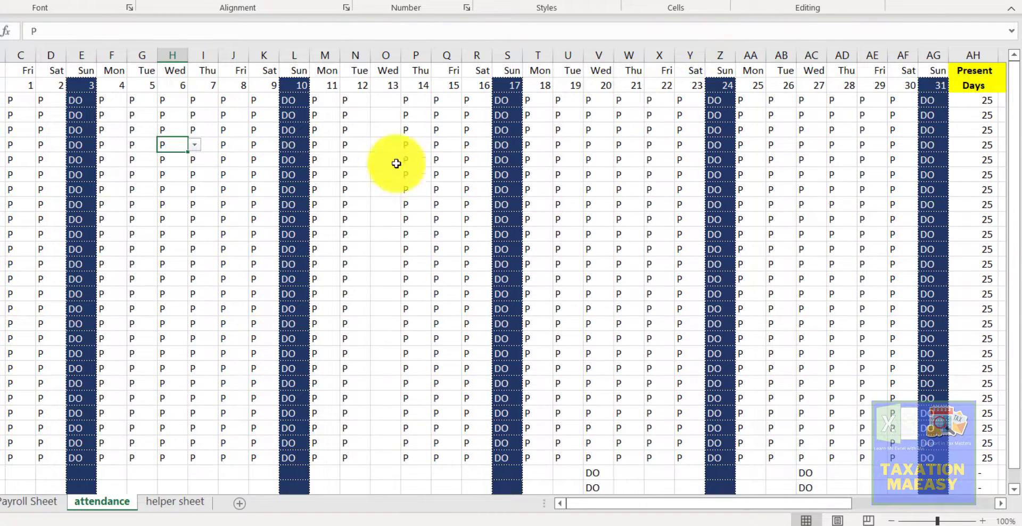
pyautogui.click(345, 105)
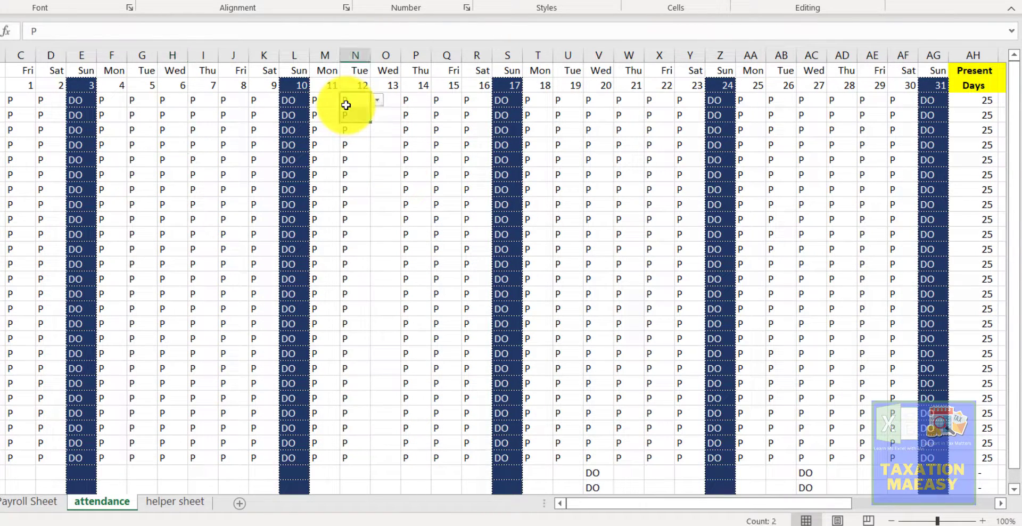
pyautogui.hotkey('ctrl', 'shift', 'Down')
pyautogui.hotkey('ctrl', 'c')
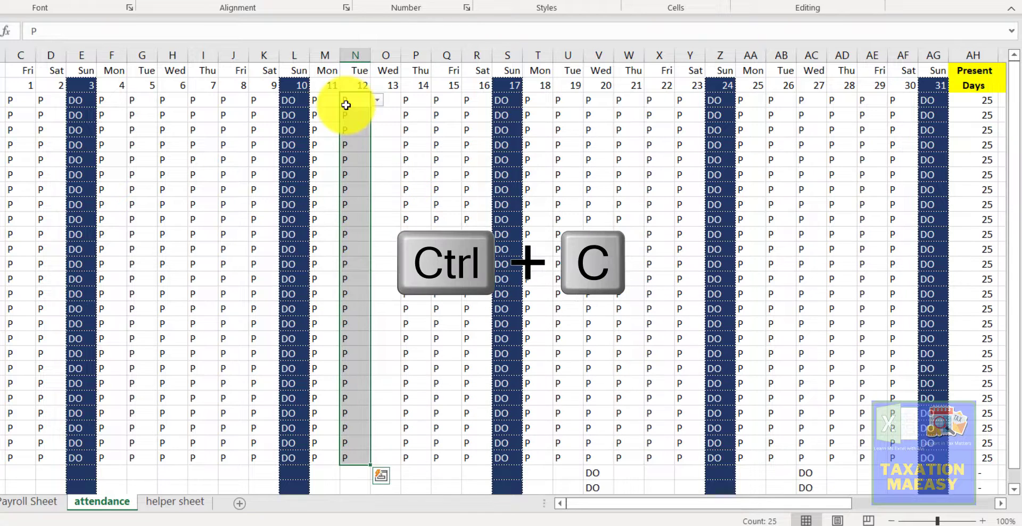
pyautogui.press('Right')
pyautogui.hotkey('ctrl', 'v')
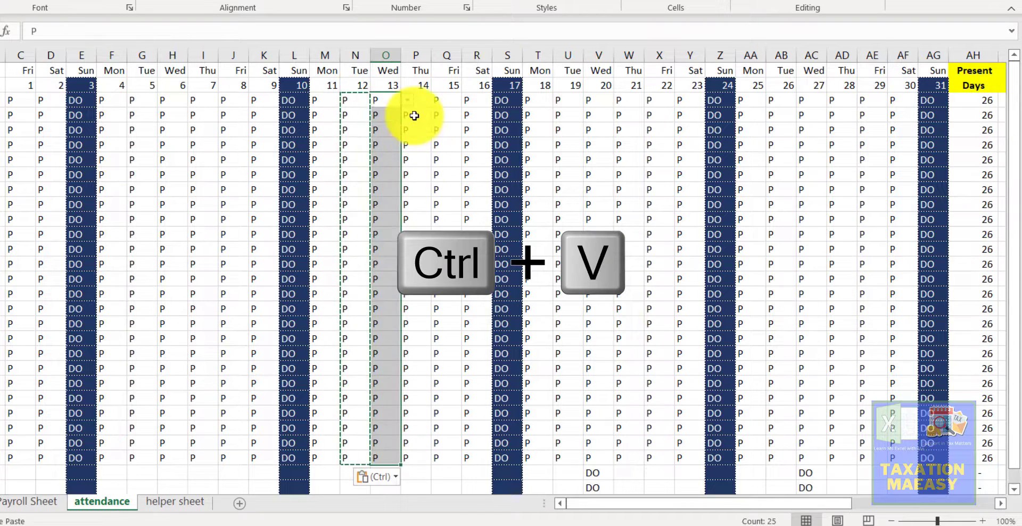
# - Mark absences (A) on day 14 in P4 and P8 and on day 11 in M11
pyautogui.click(416, 115)
pyautogui.click(439, 116)
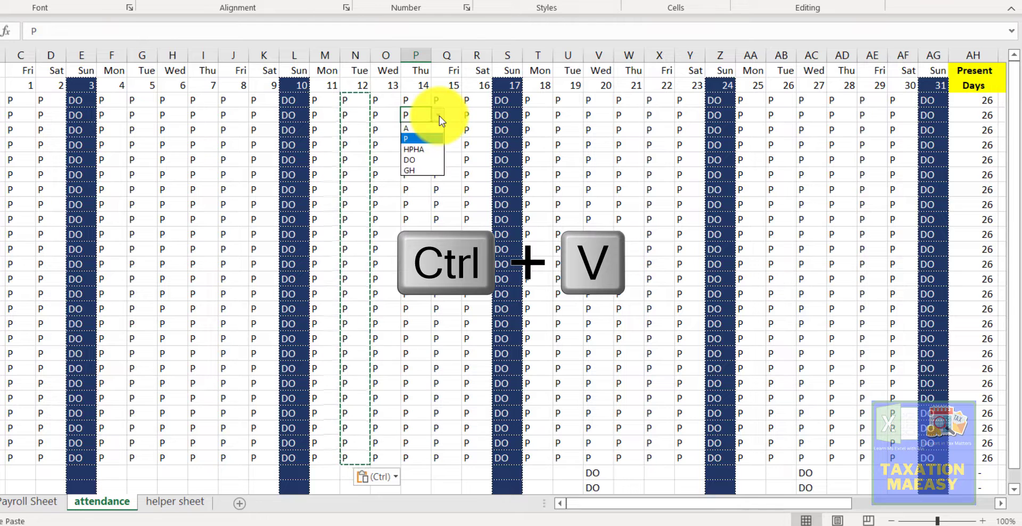
pyautogui.click(419, 128)
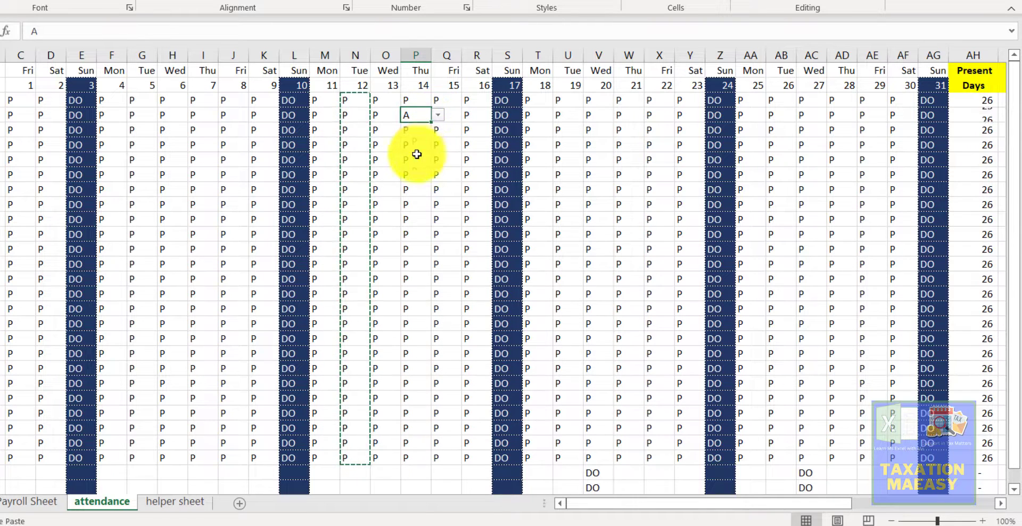
pyautogui.click(407, 176)
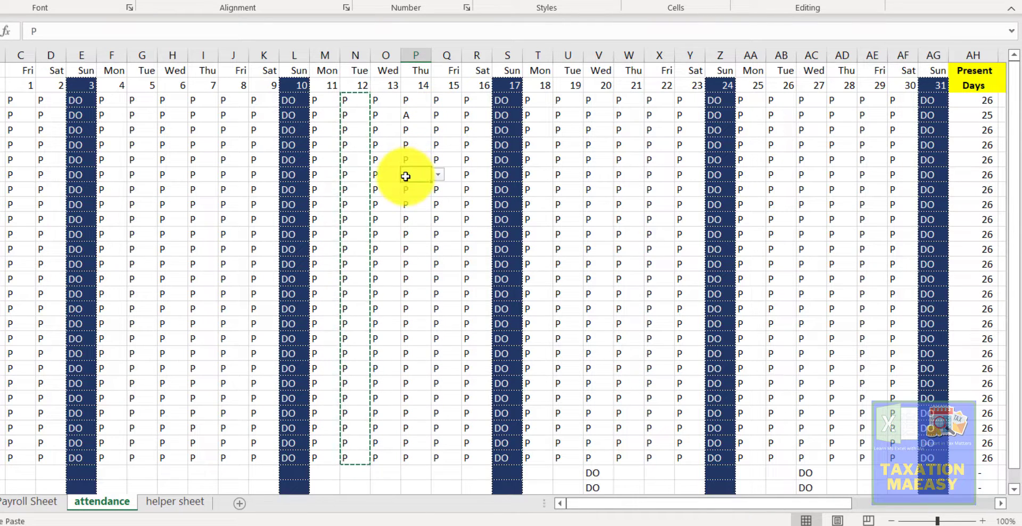
pyautogui.click(437, 176)
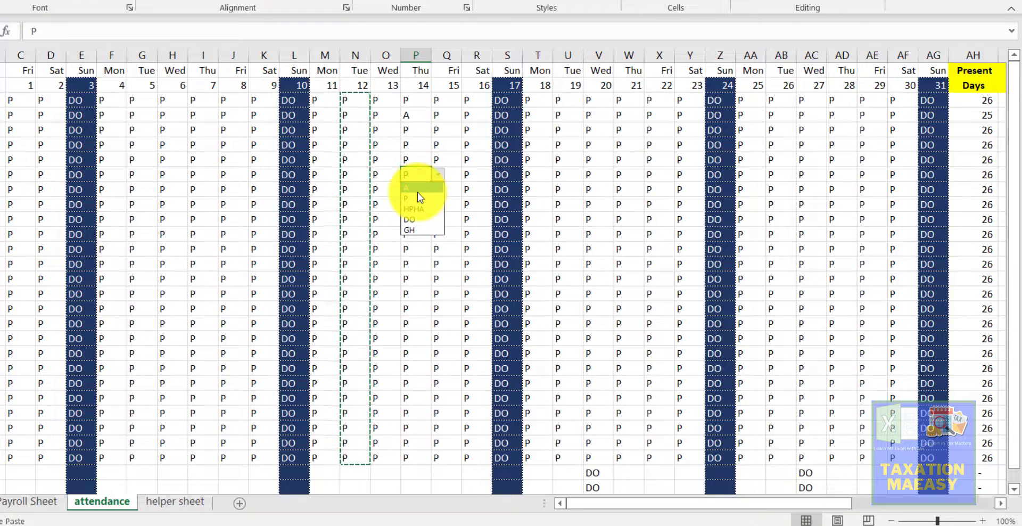
pyautogui.click(418, 191)
pyautogui.click(337, 219)
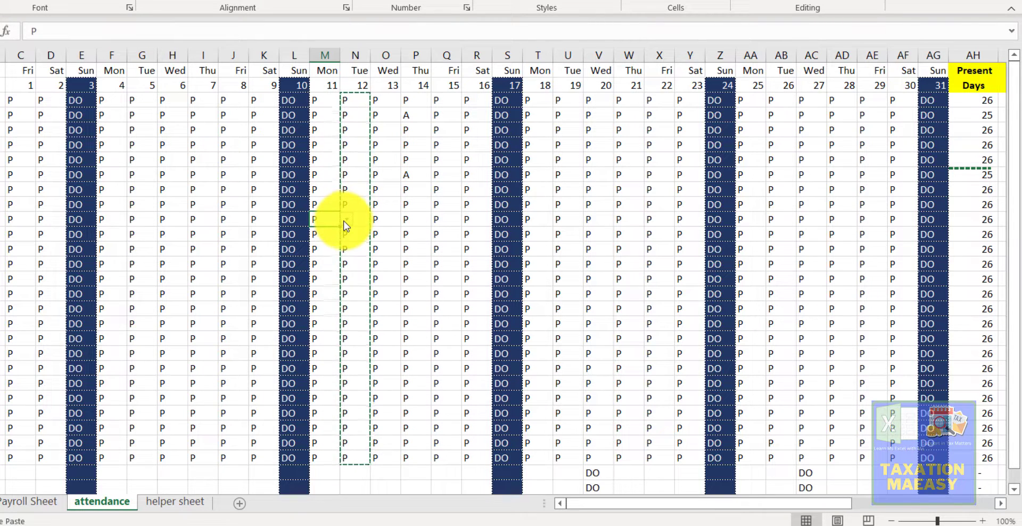
pyautogui.click(345, 219)
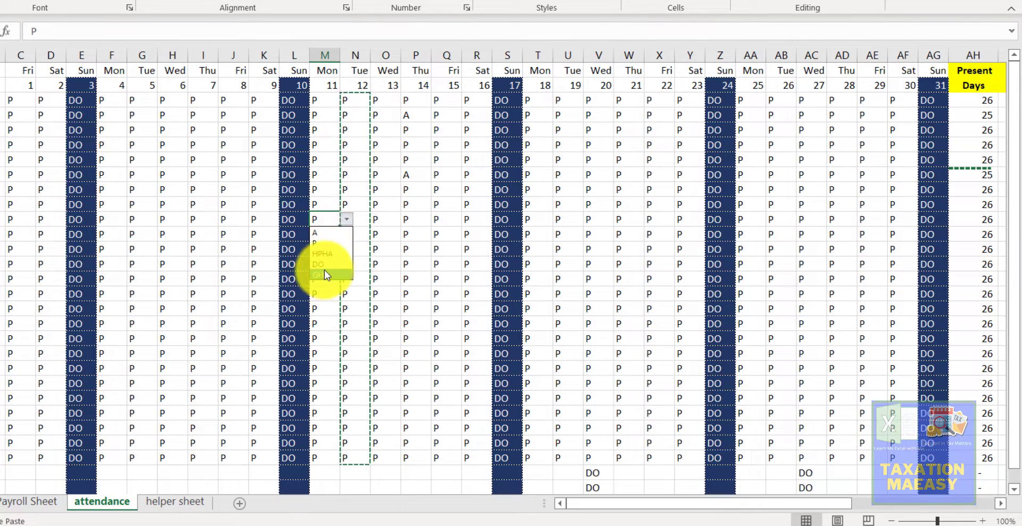
pyautogui.click(323, 232)
# - Mark half days (HPHA) on day 8 in J11 and on day 6 in H13
pyautogui.click(220, 222)
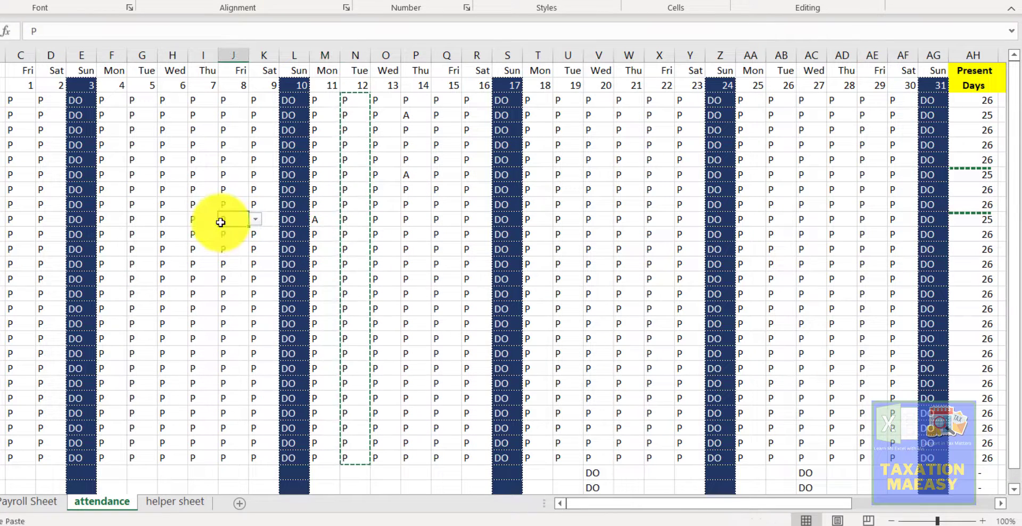
pyautogui.click(256, 220)
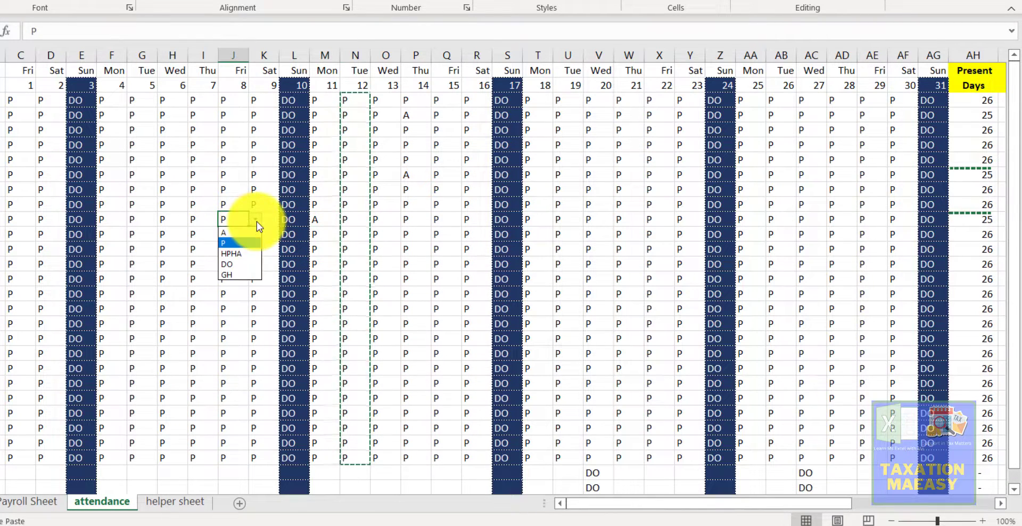
pyautogui.click(237, 254)
pyautogui.click(186, 250)
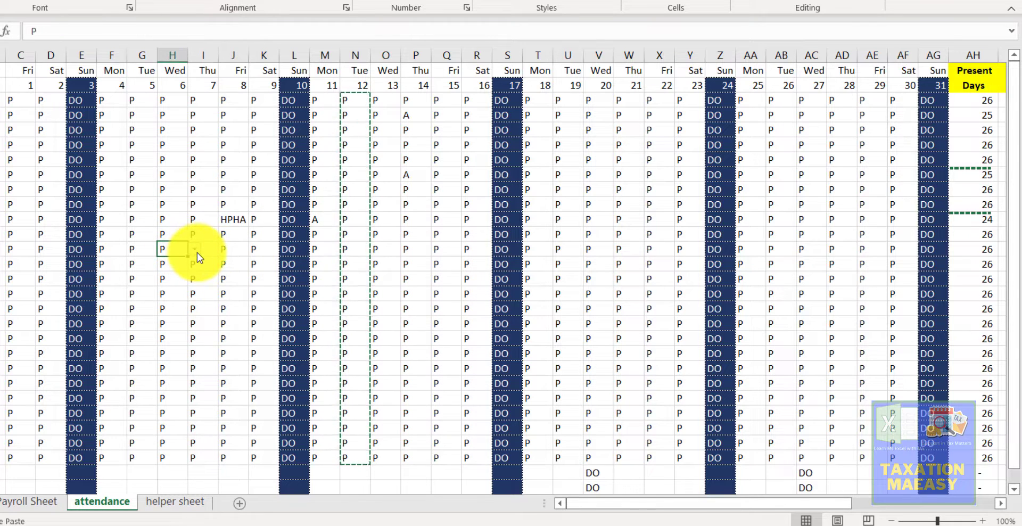
pyautogui.click(195, 249)
pyautogui.click(177, 284)
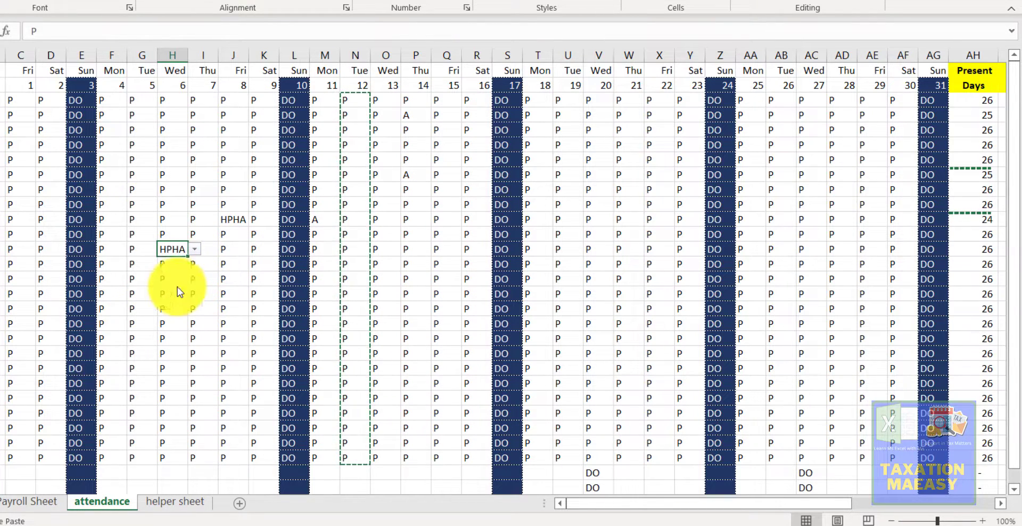
# - Mark absences (A) on day 21 in W18 and on day 26 in AB15
pyautogui.click(618, 323)
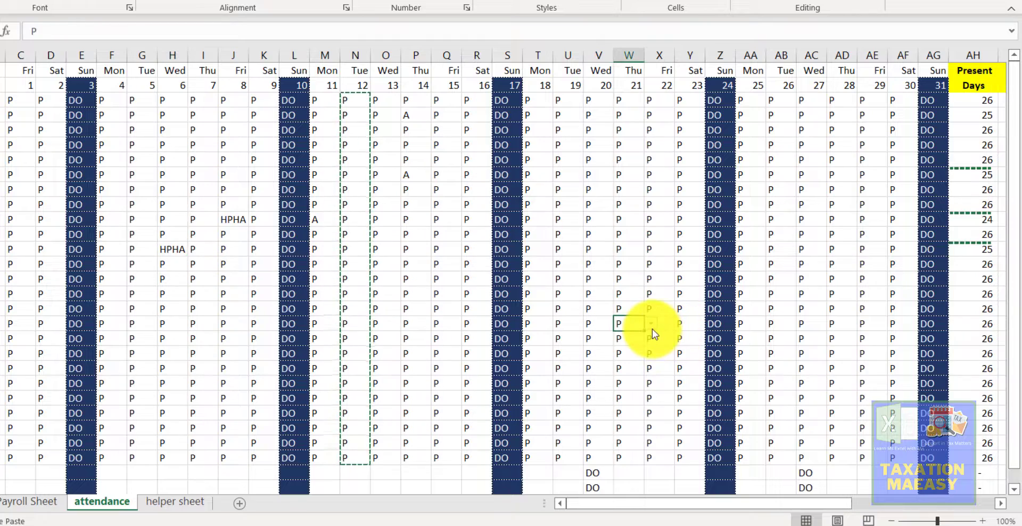
pyautogui.click(651, 326)
pyautogui.click(634, 336)
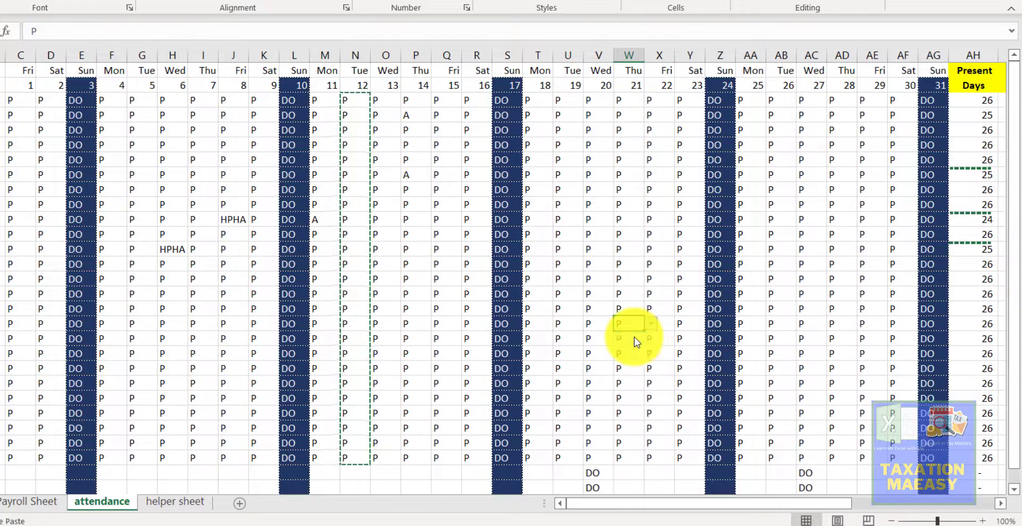
pyautogui.click(787, 279)
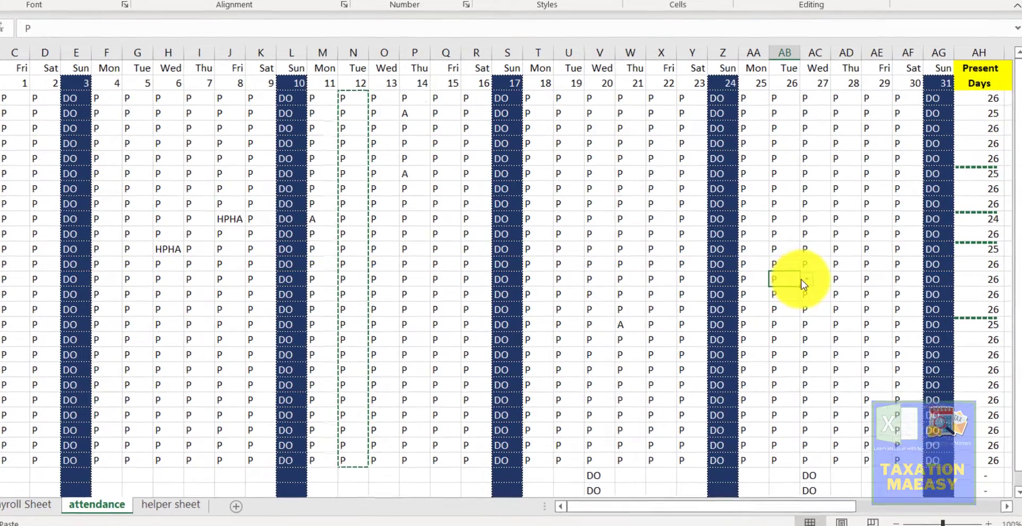
pyautogui.click(802, 279)
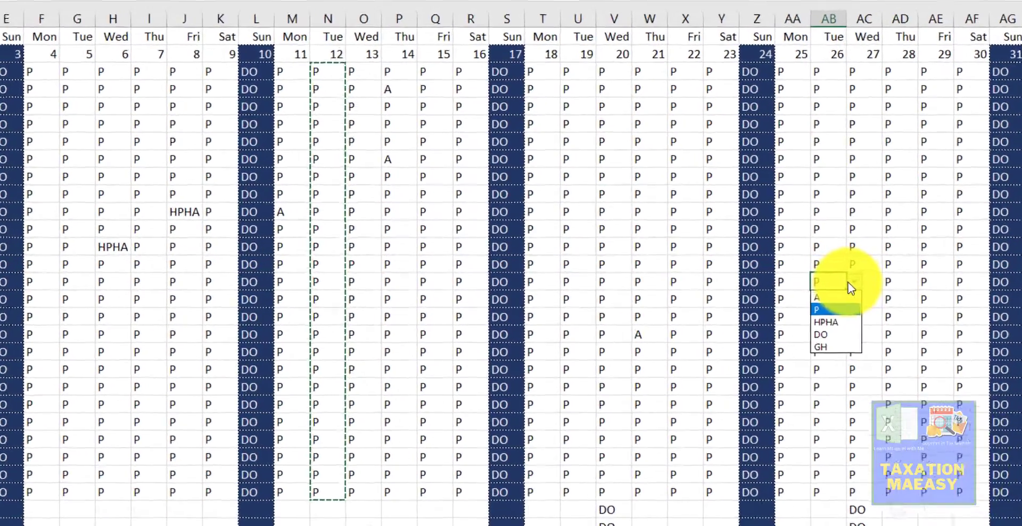
pyautogui.click(789, 293)
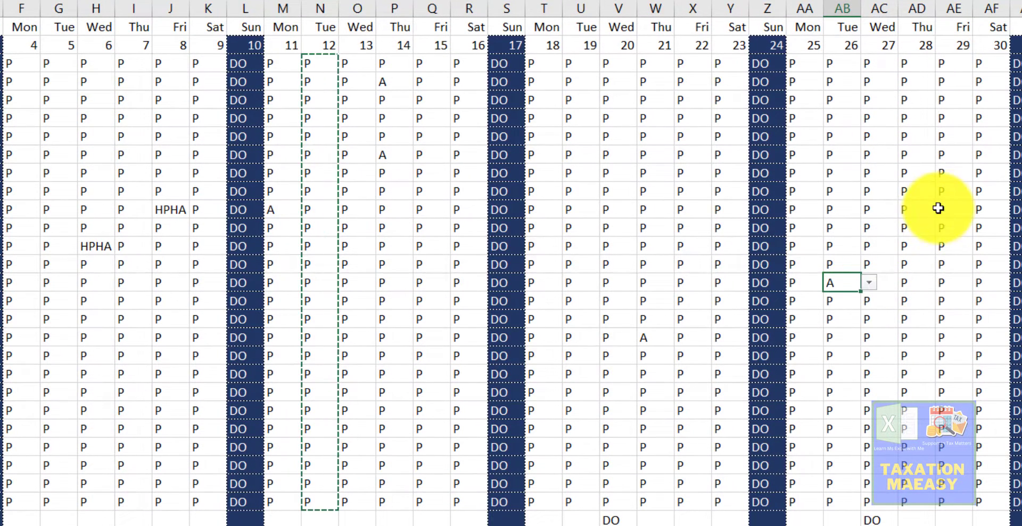
# - Mark absences (A) on day 28 in AD10, day 29 in AE8 and day 30 in AF11
pyautogui.click(931, 194)
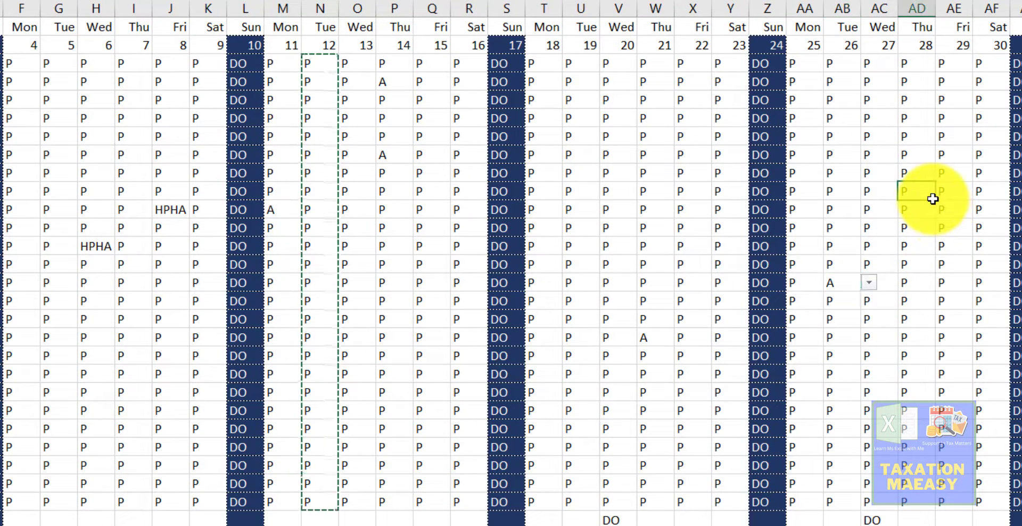
pyautogui.click(942, 195)
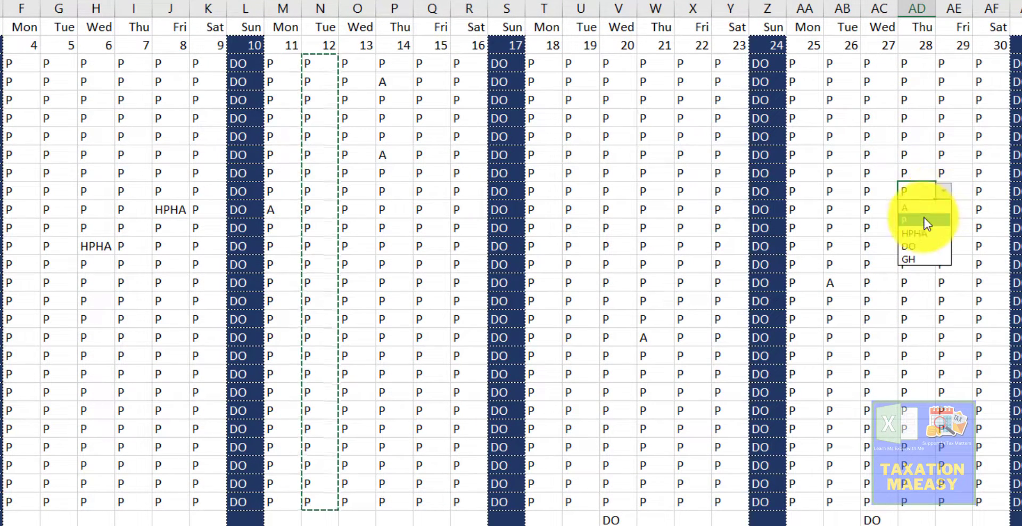
pyautogui.click(920, 208)
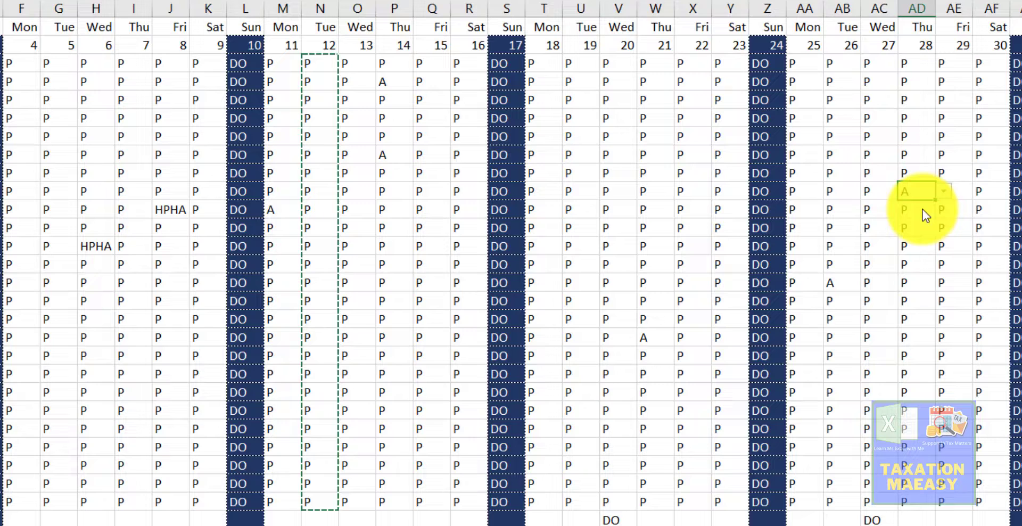
pyautogui.click(966, 151)
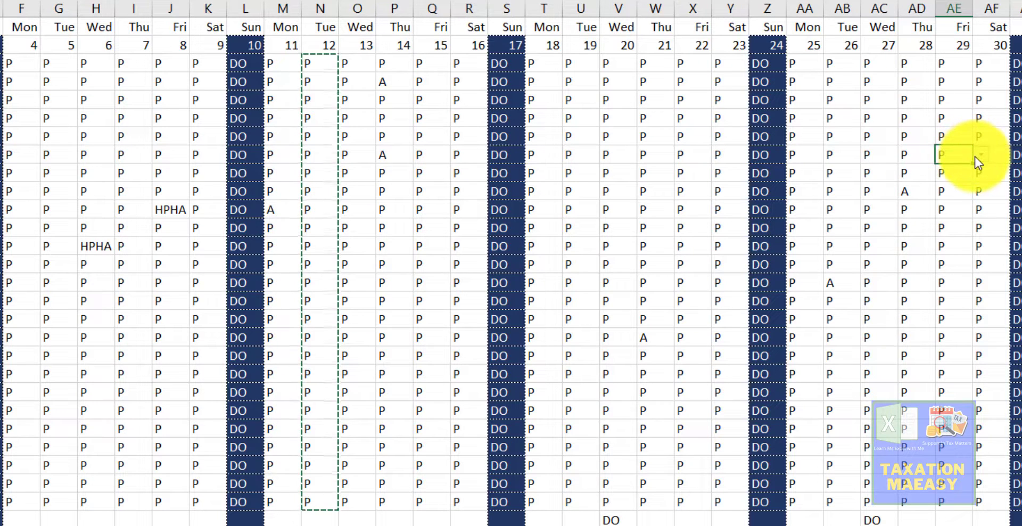
pyautogui.click(978, 154)
pyautogui.click(964, 177)
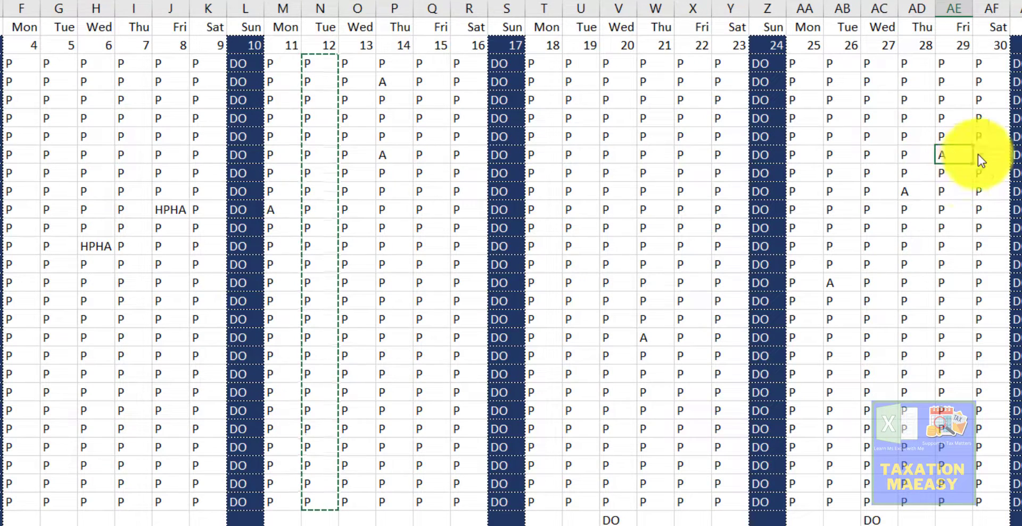
pyautogui.click(982, 207)
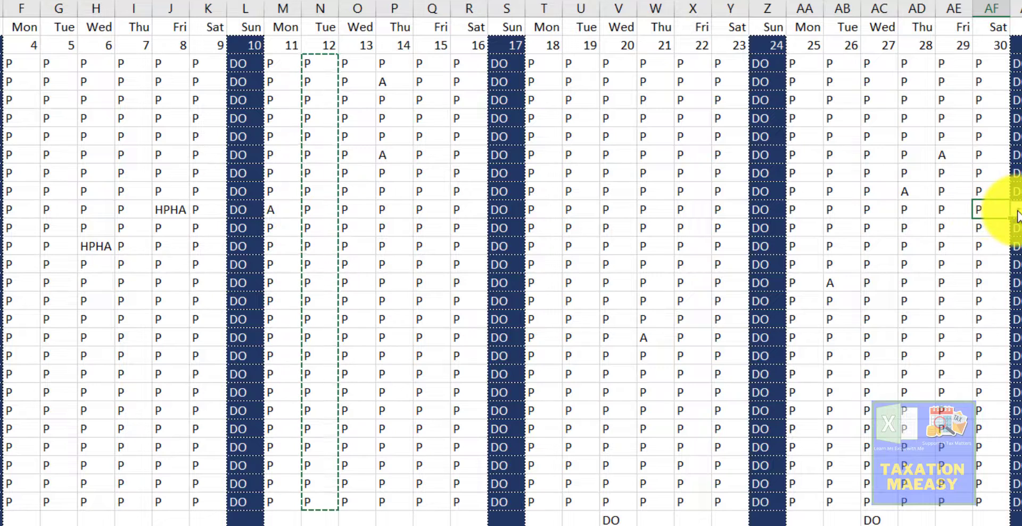
pyautogui.click(1017, 212)
pyautogui.click(1001, 226)
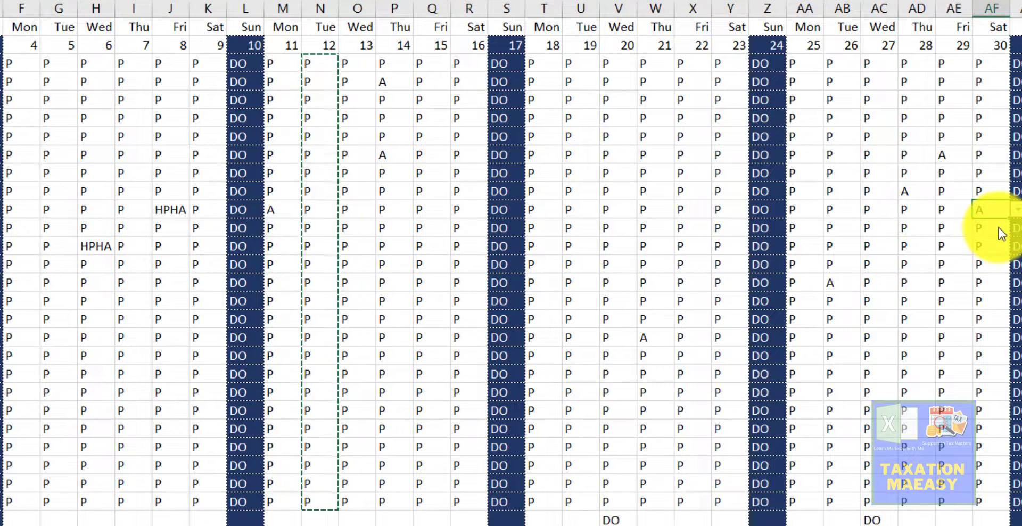
# - Look over the attendance summary columns from Present Days to Paid Days for the updated employees
pyautogui.press('Right')
pyautogui.press('Right')
pyautogui.press('Right')
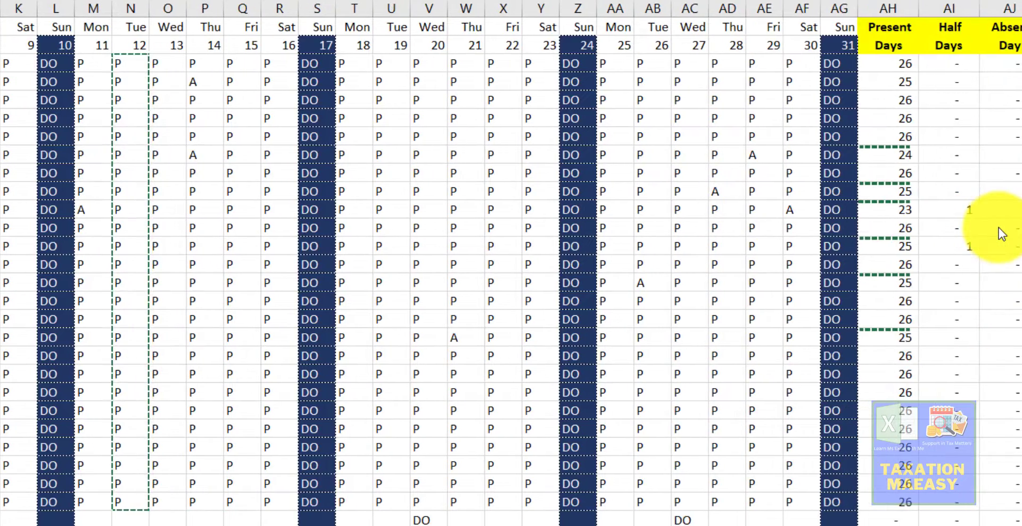
pyautogui.press('Up')
pyautogui.press('Up')
pyautogui.press('Up')
pyautogui.press('Up')
pyautogui.press('Up')
pyautogui.press('Up')
pyautogui.press('Up')
pyautogui.press('Up')
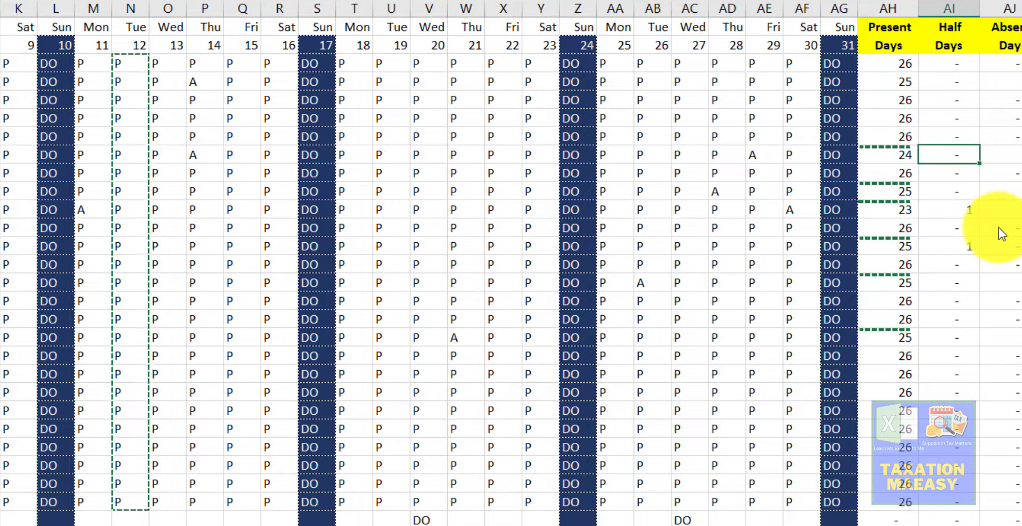
pyautogui.press('Right')
pyautogui.press('Right')
pyautogui.press('Right')
pyautogui.press('Right')
pyautogui.press('Right')
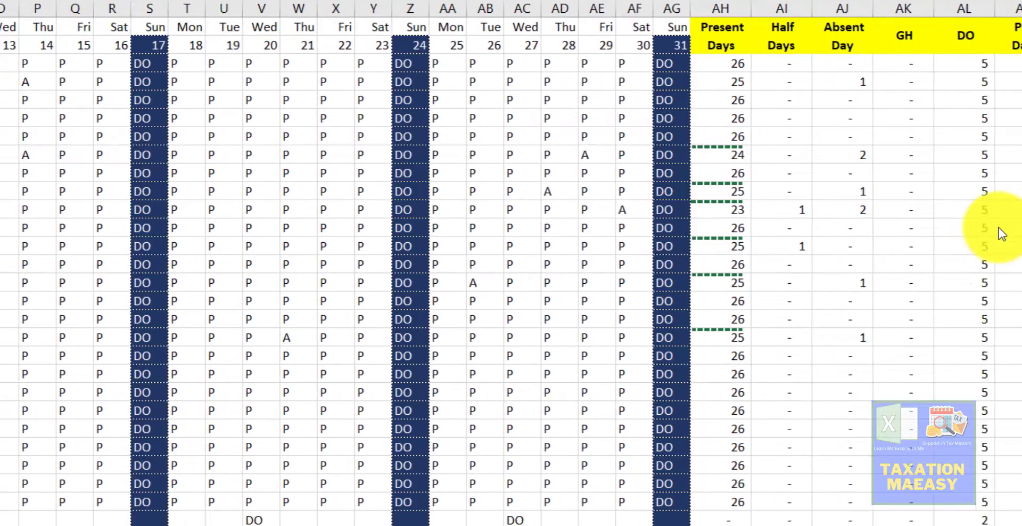
# - Check the first employee's Paid Days in AM3 against the present, half-day, absent, GH and DO counts in row 3
pyautogui.press('Left')
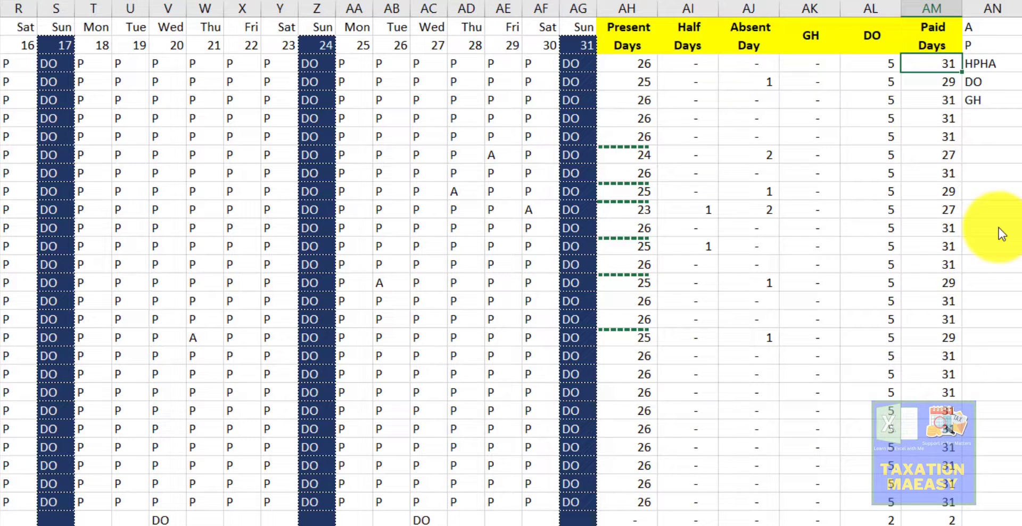
pyautogui.press('Left')
pyautogui.press('Left')
pyautogui.press('Left')
pyautogui.press('Left')
pyautogui.press('Left')
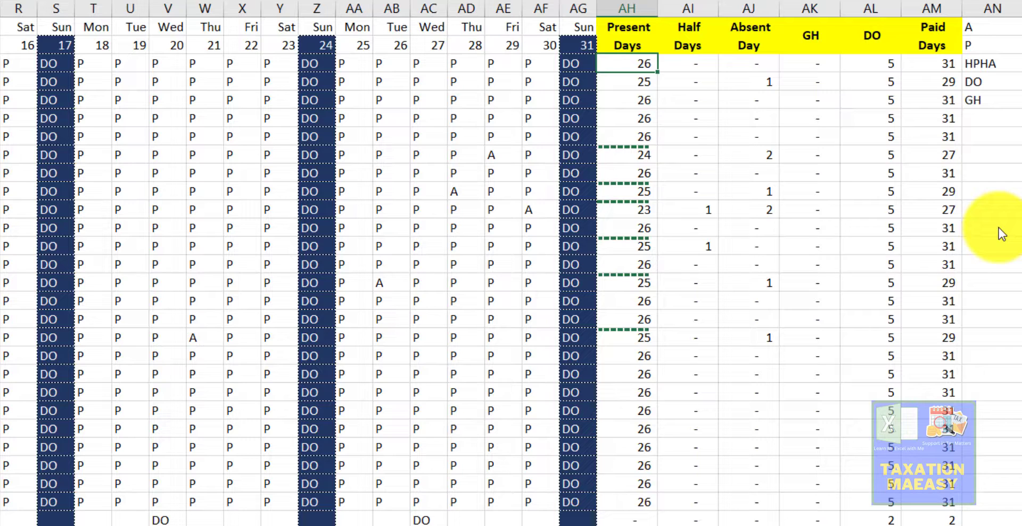
pyautogui.press('Left')
pyautogui.press('Right')
pyautogui.press('Right')
pyautogui.press('Left')
pyautogui.press('Right')
pyautogui.press('Right')
pyautogui.press('Right')
pyautogui.press('Right')
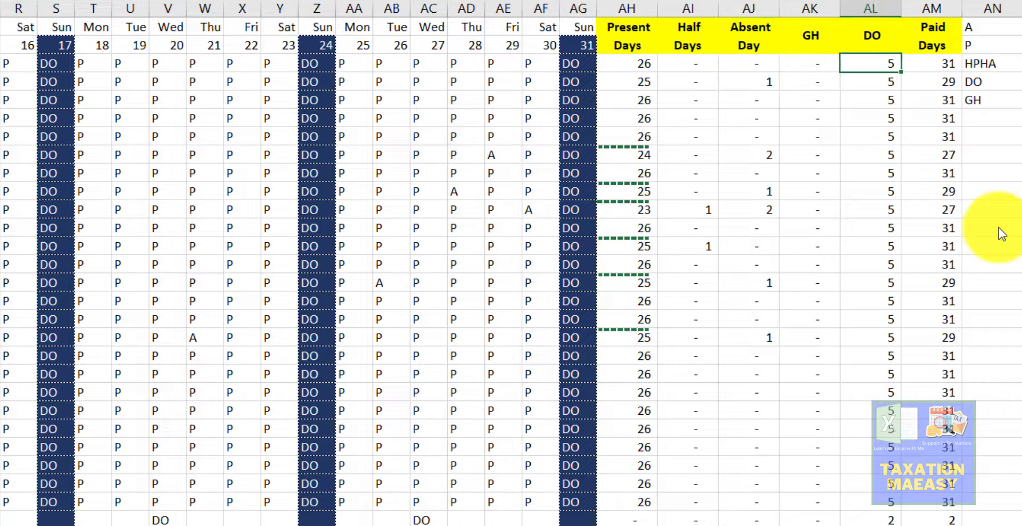
pyautogui.press('Right')
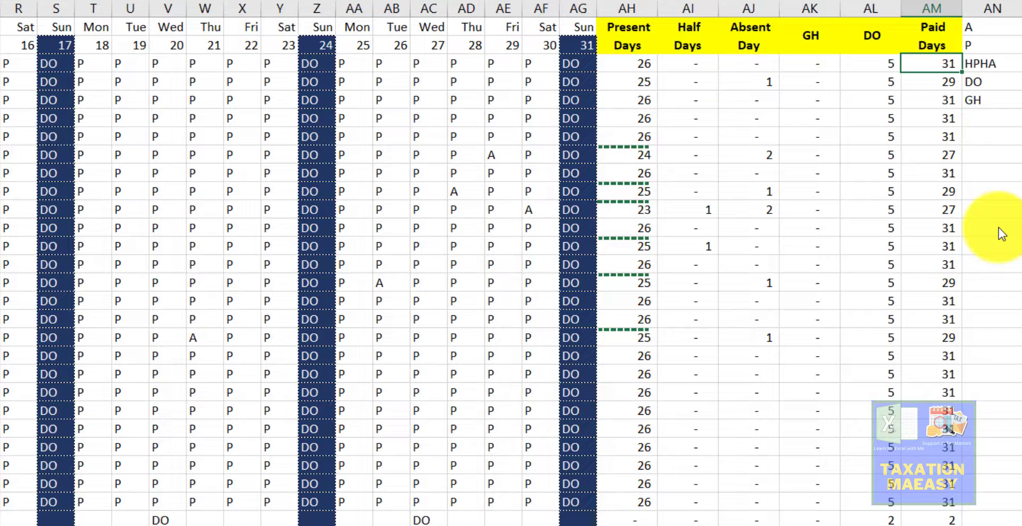
# - Compare the Absent Day counts in column AJ with the Paid Days in column AM for employees with absences
pyautogui.press('Down')
pyautogui.press('Left')
pyautogui.press('Left')
pyautogui.press('Left')
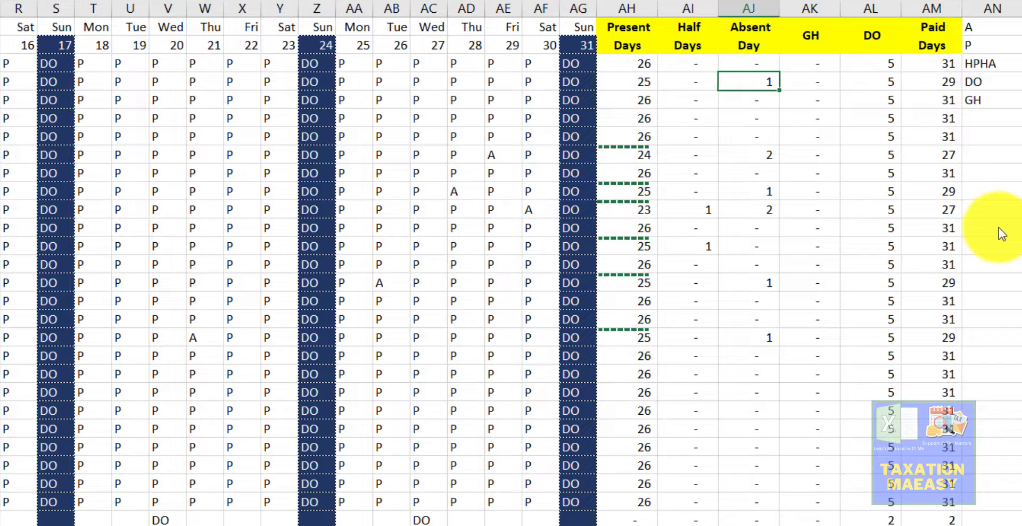
pyautogui.press('Down')
pyautogui.press('Down')
pyautogui.press('Down')
pyautogui.press('Down')
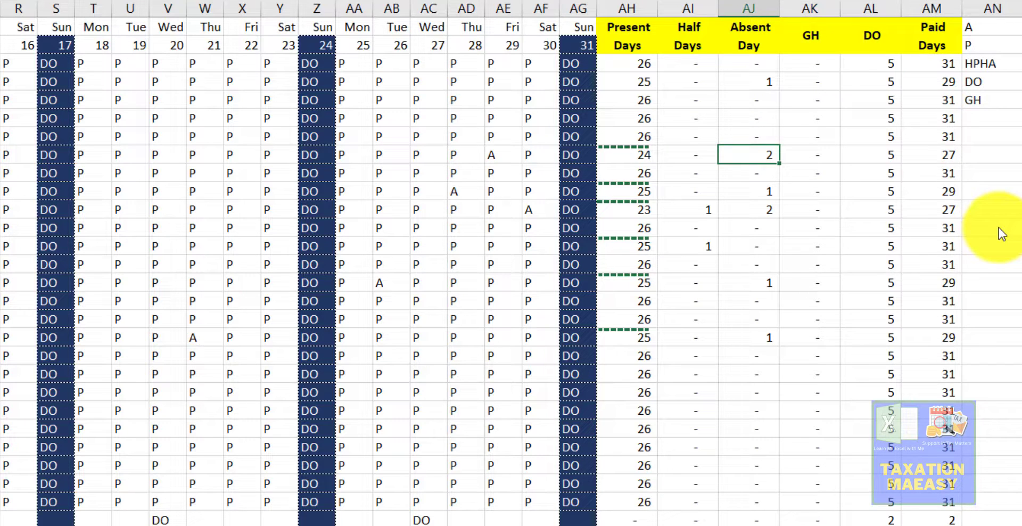
pyautogui.press('Right')
pyautogui.press('Right')
pyautogui.press('Right')
pyautogui.press('Down')
pyautogui.press('Down')
pyautogui.press('Down')
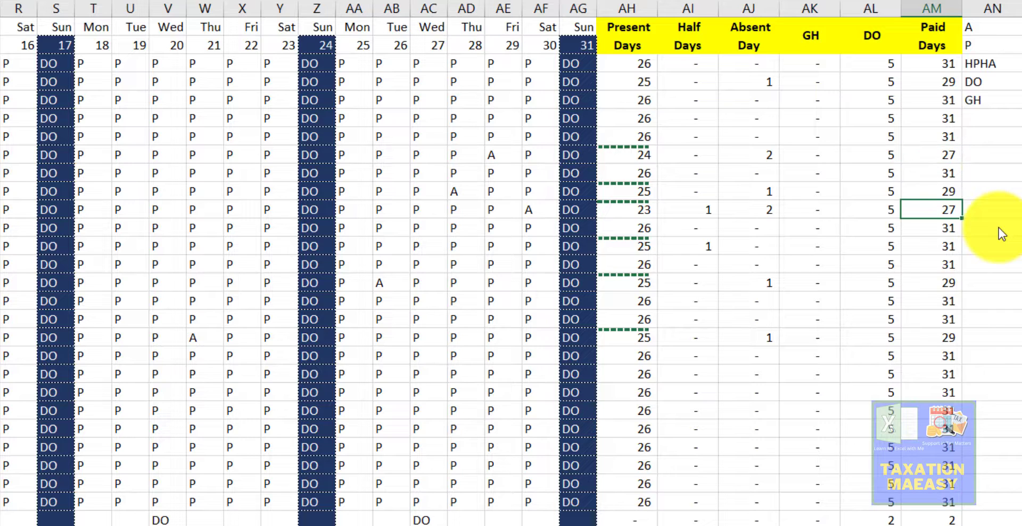
pyautogui.press('Up')
pyautogui.press('Up')
pyautogui.press('Up')
pyautogui.press('Up')
pyautogui.press('Up')
pyautogui.press('Up')
pyautogui.press('Up')
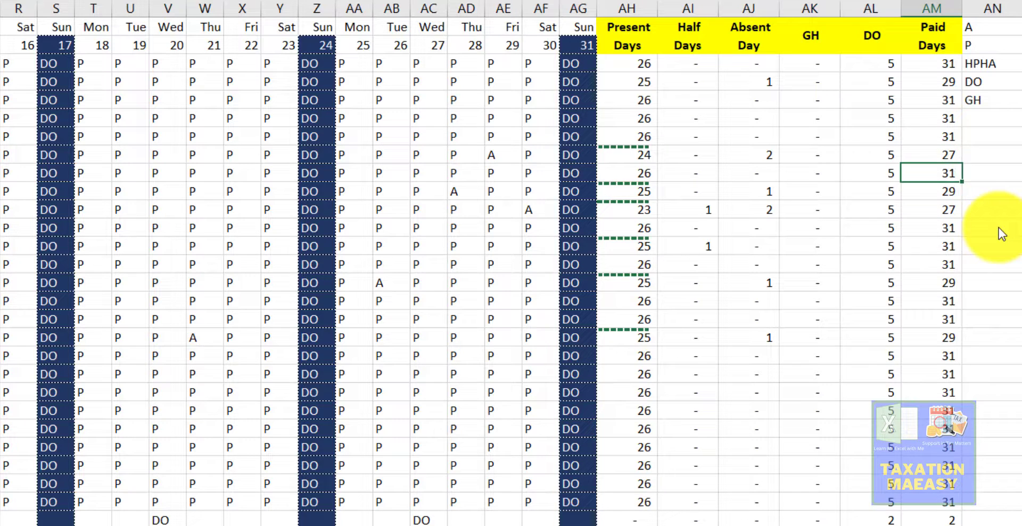
pyautogui.press('Down')
pyautogui.press('Down')
pyautogui.press('Down')
pyautogui.press('Down')
pyautogui.press('Down')
pyautogui.press('Down')
pyautogui.press('Down')
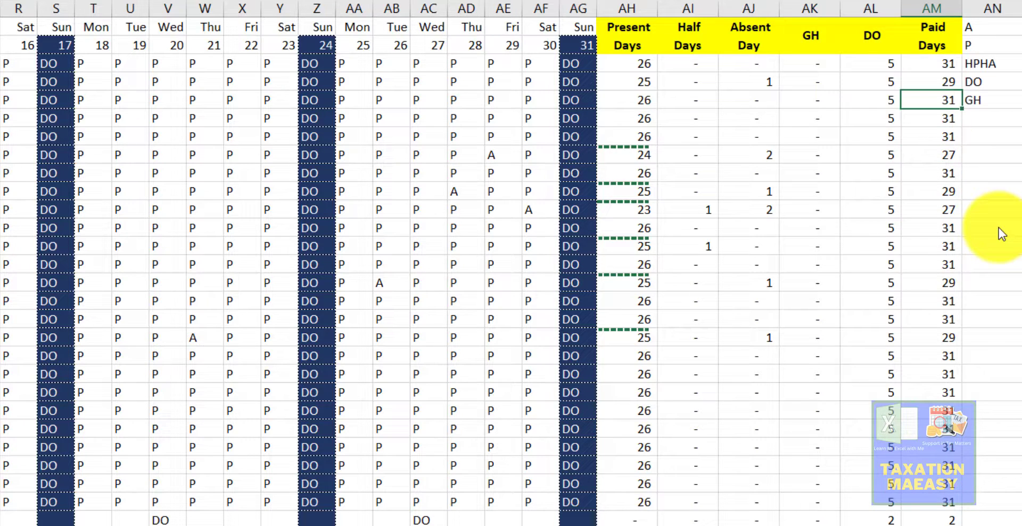
pyautogui.press('Left')
pyautogui.press('Right')
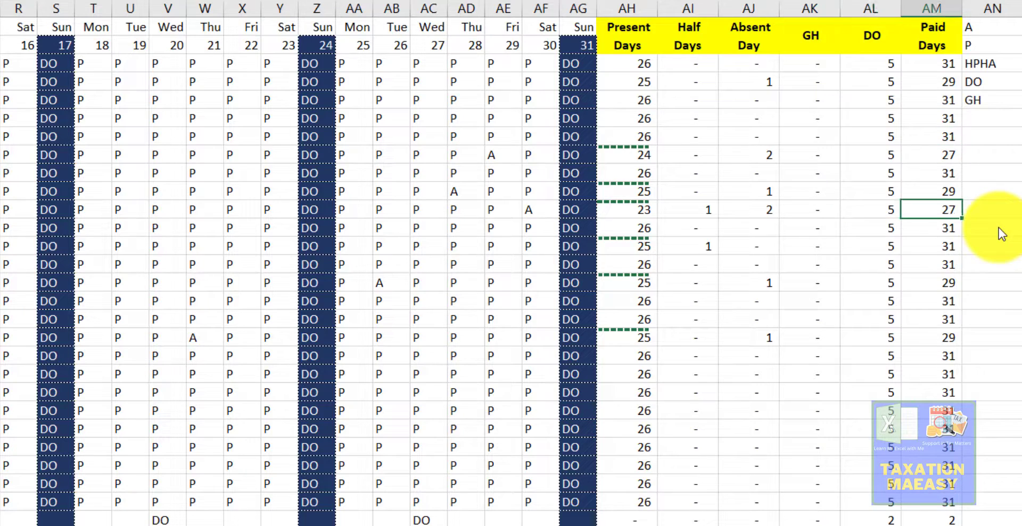
pyautogui.press('Up')
pyautogui.press('Down')
pyautogui.press('Down')
pyautogui.press('Up')
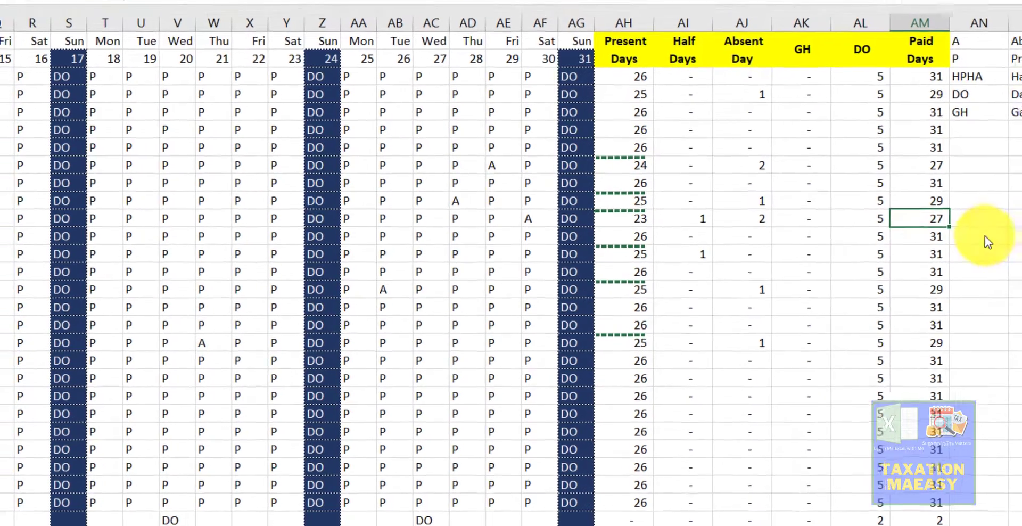
# - Format the Paid Days values from AM3 down to show two decimal places
pyautogui.hotkey('ctrl', 'Up')
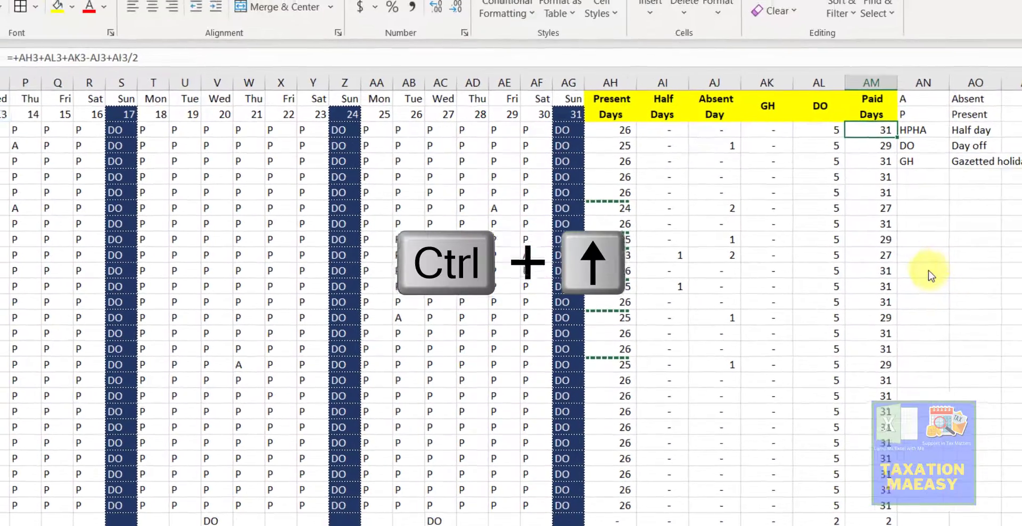
pyautogui.hotkey('ctrl', 'shift', 'Down')
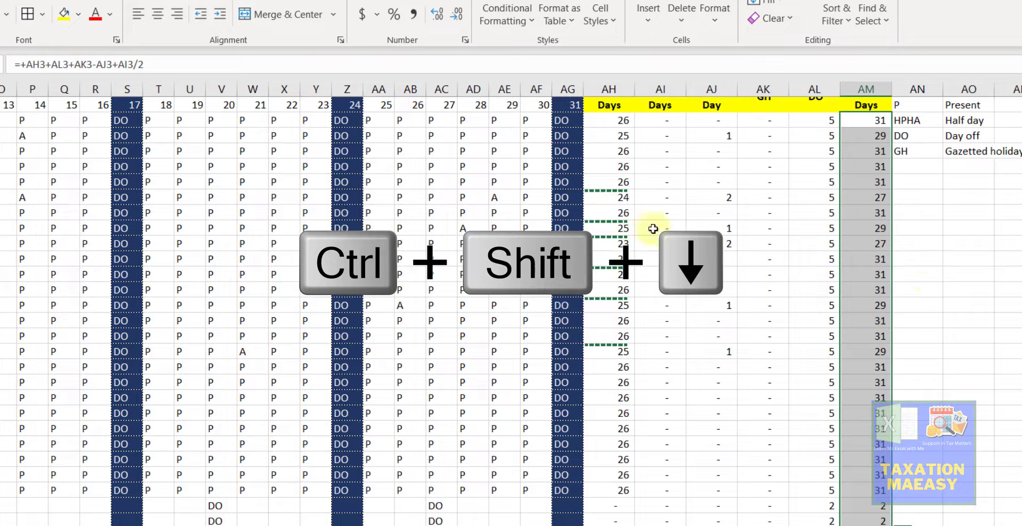
pyautogui.click(419, 20)
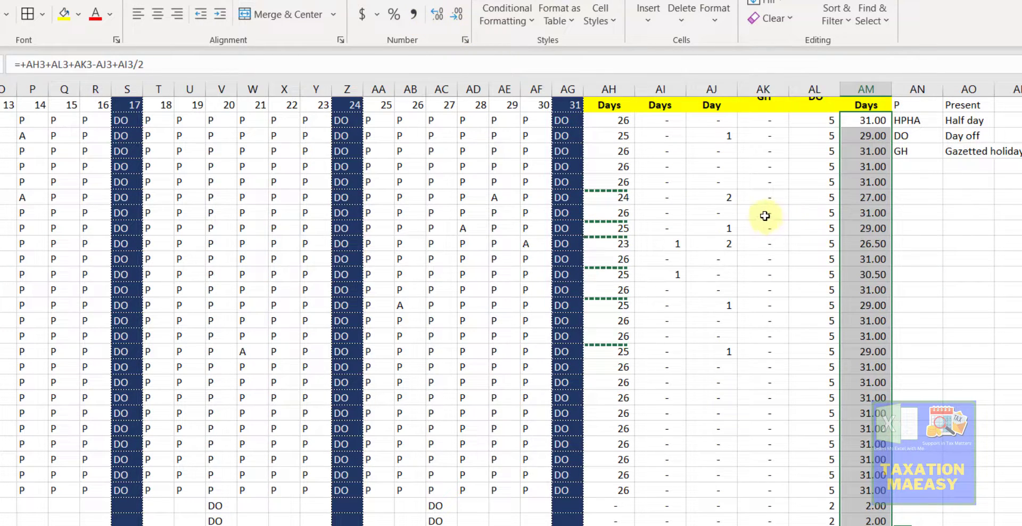
# - Check the Paid Days in AM11 and AM13 against the employees' absent and half-day counts
pyautogui.click(856, 244)
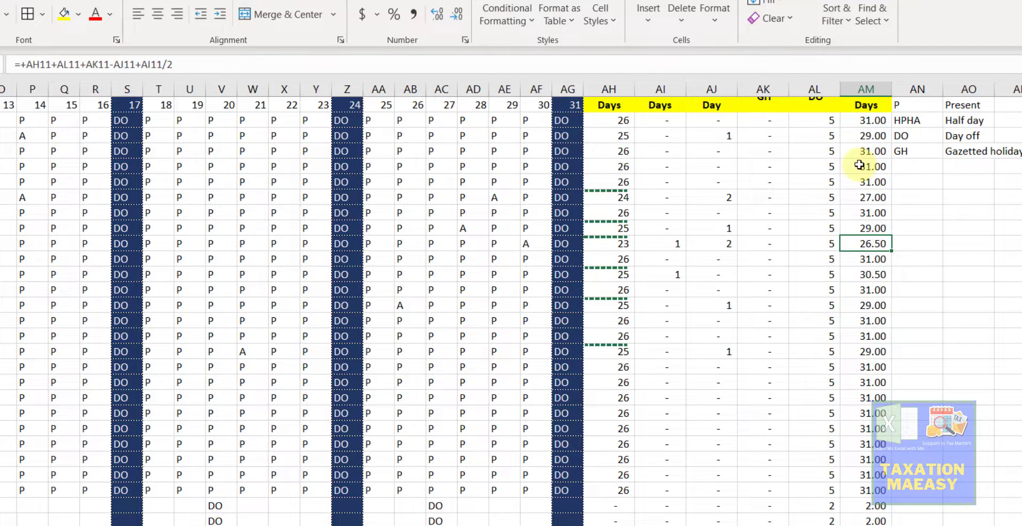
pyautogui.press('Left')
pyautogui.press('Left')
pyautogui.press('Left')
pyautogui.press('Up')
pyautogui.press('Up')
pyautogui.press('Up')
pyautogui.press('Up')
pyautogui.press('Up')
pyautogui.press('Up')
pyautogui.press('Up')
pyautogui.press('Up')
pyautogui.press('Up')
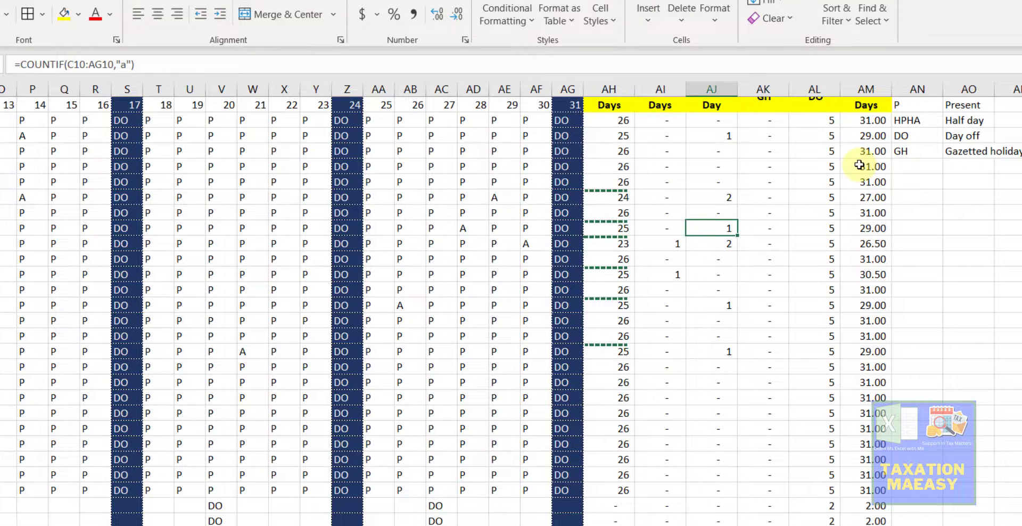
pyautogui.press('Down')
pyautogui.press('Down')
pyautogui.press('Down')
pyautogui.press('Down')
pyautogui.press('Down')
pyautogui.press('Down')
pyautogui.press('Down')
pyautogui.press('Down')
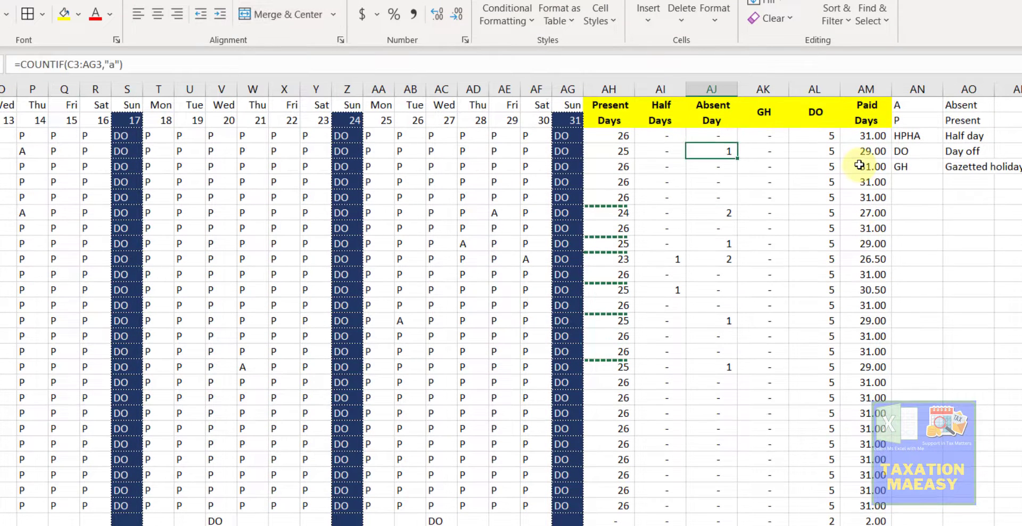
pyautogui.press('Right')
pyautogui.press('Right')
pyautogui.press('Right')
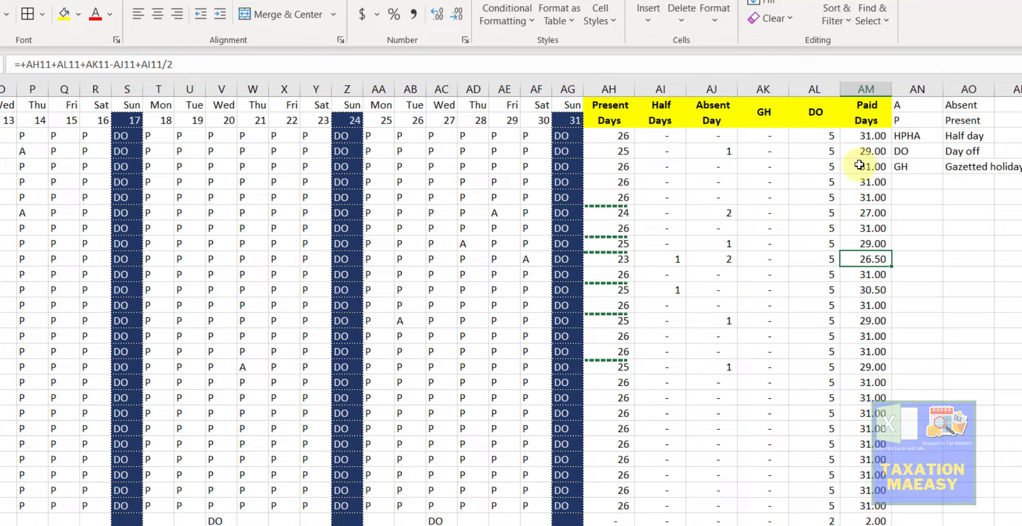
pyautogui.press('Down')
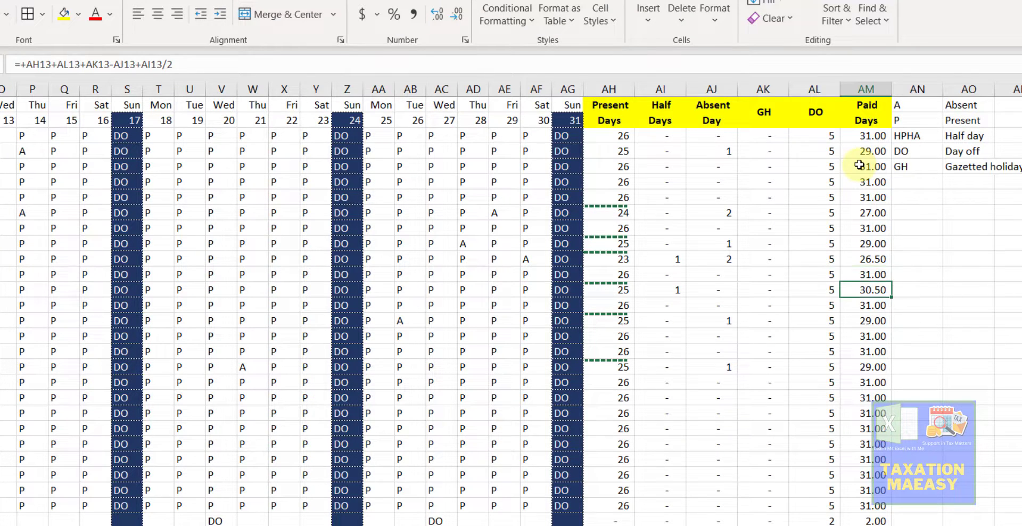
pyautogui.press('Left')
pyautogui.press('Left')
pyautogui.press('Left')
pyautogui.press('Left')
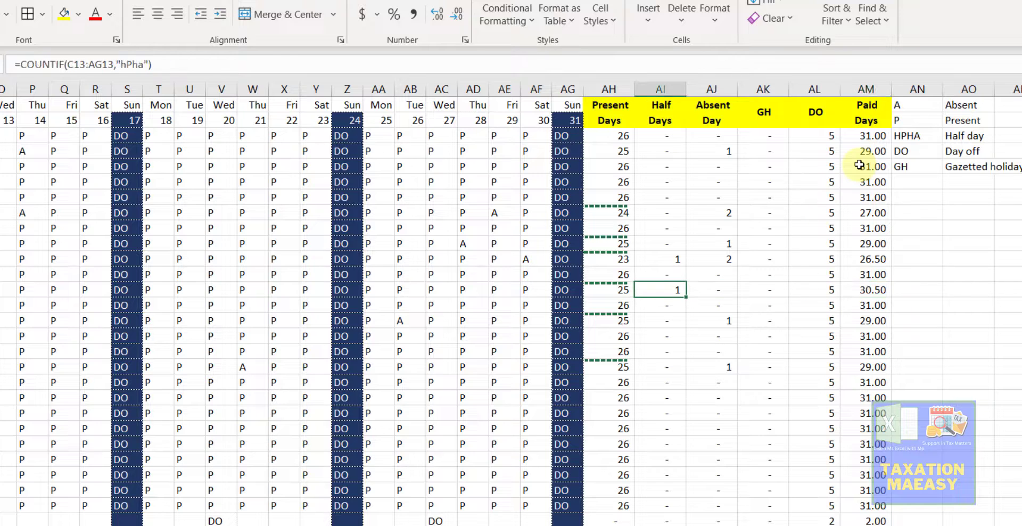
# - Review the Paid Days values in column AM from row 13 down to the last rows of the attendance sheet
pyautogui.press('Right')
pyautogui.press('Right')
pyautogui.press('Right')
pyautogui.press('Right')
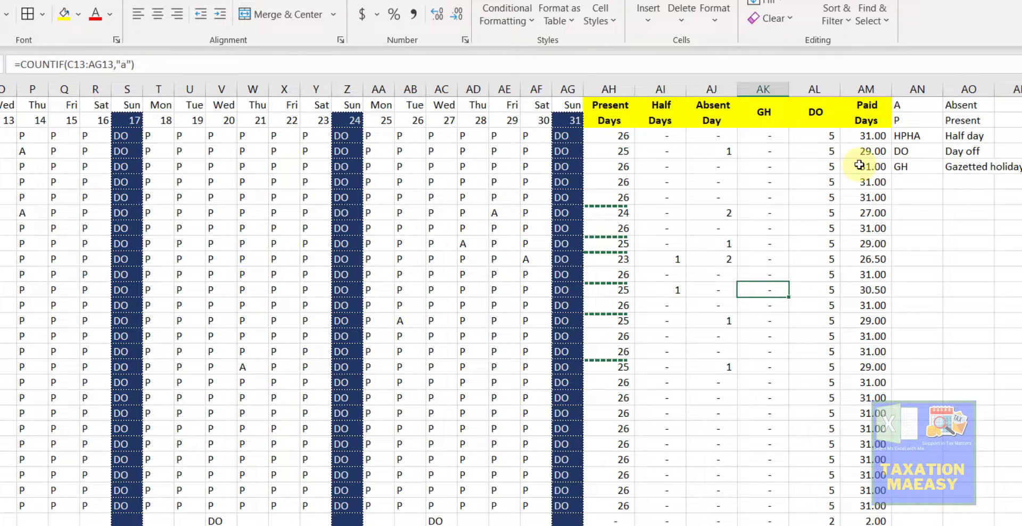
pyautogui.press('Down')
pyautogui.press('Down')
pyautogui.press('Down')
pyautogui.press('Down')
pyautogui.press('Down')
pyautogui.press('Down')
pyautogui.press('Down')
pyautogui.press('Down')
pyautogui.press('Down')
pyautogui.press('Down')
pyautogui.press('Down')
pyautogui.press('Down')
pyautogui.press('Down')
pyautogui.press('Down')
pyautogui.press('Down')
pyautogui.press('Down')
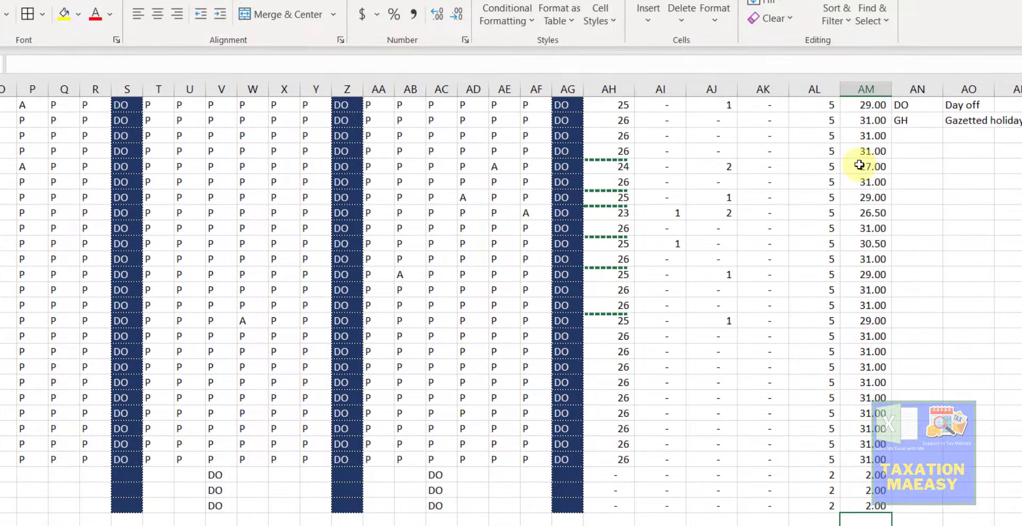
# - Check the Paid Days in AM18 against that employee's present, absent and DO counts
pyautogui.press('Up')
pyautogui.press('Up')
pyautogui.press('Up')
pyautogui.press('Up')
pyautogui.press('Up')
pyautogui.press('Up')
pyautogui.press('Up')
pyautogui.press('Up')
pyautogui.press('Up')
pyautogui.press('Up')
pyautogui.press('Up')
pyautogui.press('Up')
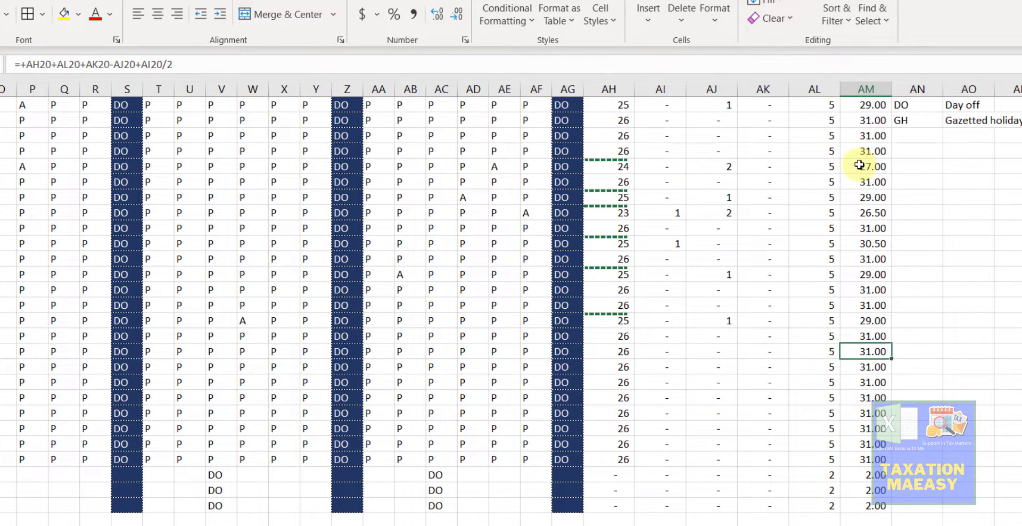
pyautogui.press('Left')
pyautogui.press('Left')
pyautogui.press('Left')
pyautogui.press('Right')
pyautogui.press('Right')
pyautogui.press('Right')
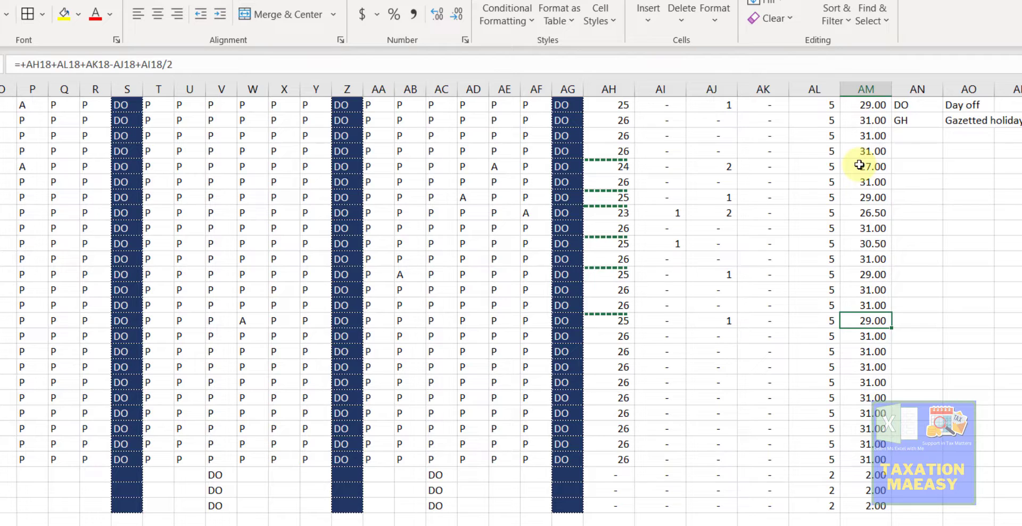
# - Delete the stray DO entries in AC28:AC30, in the rows without employees
pyautogui.press('Down')
pyautogui.press('Down')
pyautogui.press('Down')
pyautogui.press('Down')
pyautogui.press('Down')
pyautogui.press('Down')
pyautogui.press('Down')
pyautogui.press('Down')
pyautogui.press('Down')
pyautogui.press('Down')
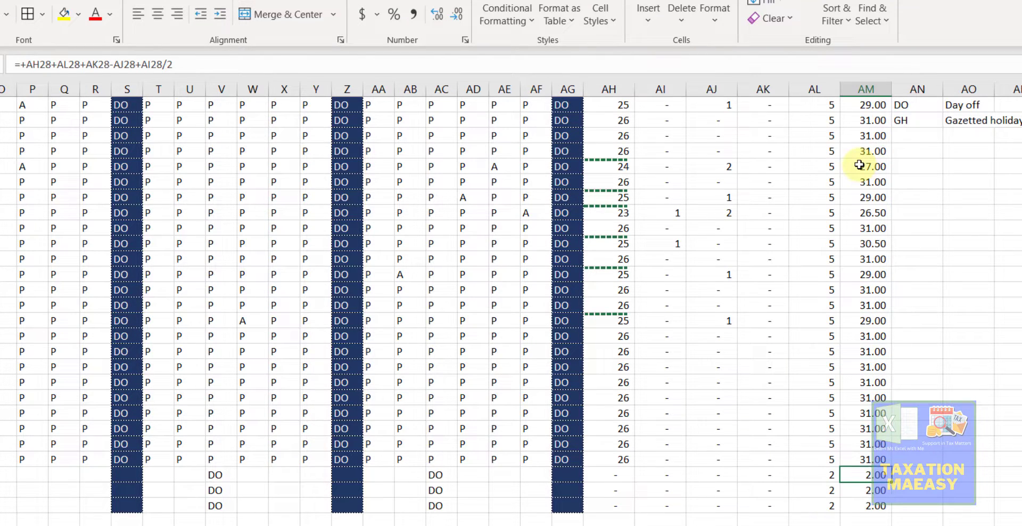
pyautogui.press('Left')
pyautogui.press('Left')
pyautogui.press('Left')
pyautogui.press('Left')
pyautogui.press('Left')
pyautogui.press('Left')
pyautogui.press('Left')
pyautogui.press('Left')
pyautogui.press('Left')
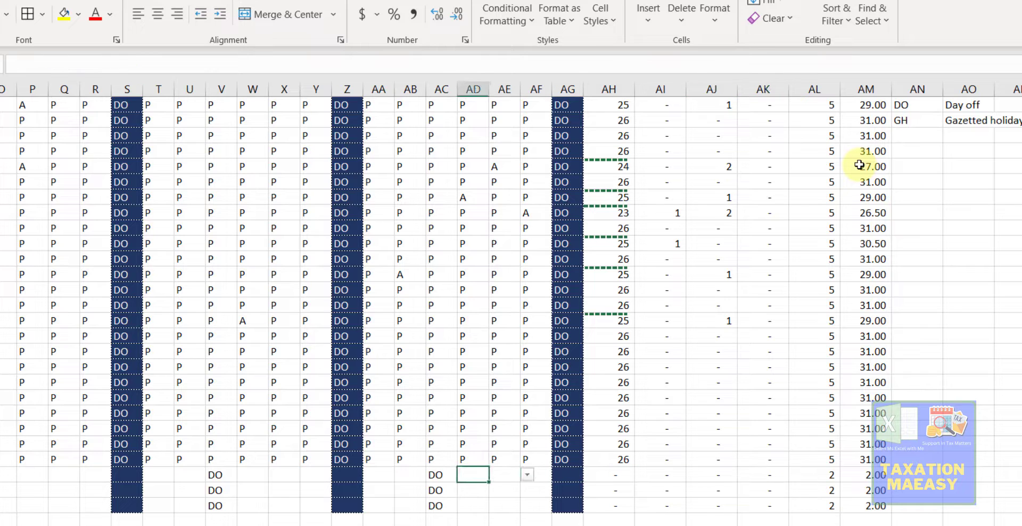
pyautogui.press('Left')
pyautogui.hotkey('shift', 'Down')
pyautogui.hotkey('shift', 'Down')
pyautogui.hotkey('shift', 'Down')
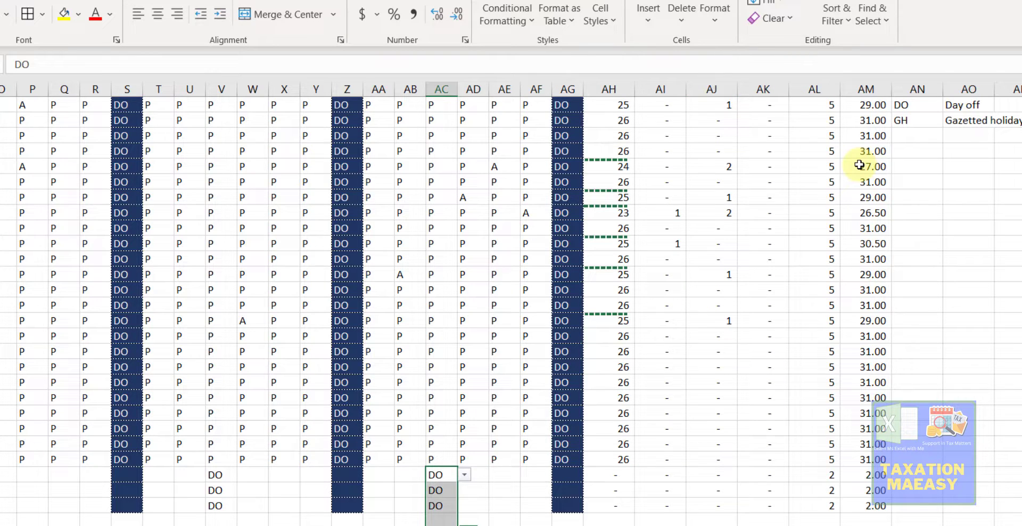
pyautogui.press('Delete')
# - Clear the leftover DO entries in V28:V30, below the last employee row
pyautogui.press('Left')
pyautogui.press('Left')
pyautogui.press('Left')
pyautogui.press('Left')
pyautogui.press('Left')
pyautogui.press('Left')
pyautogui.press('Left')
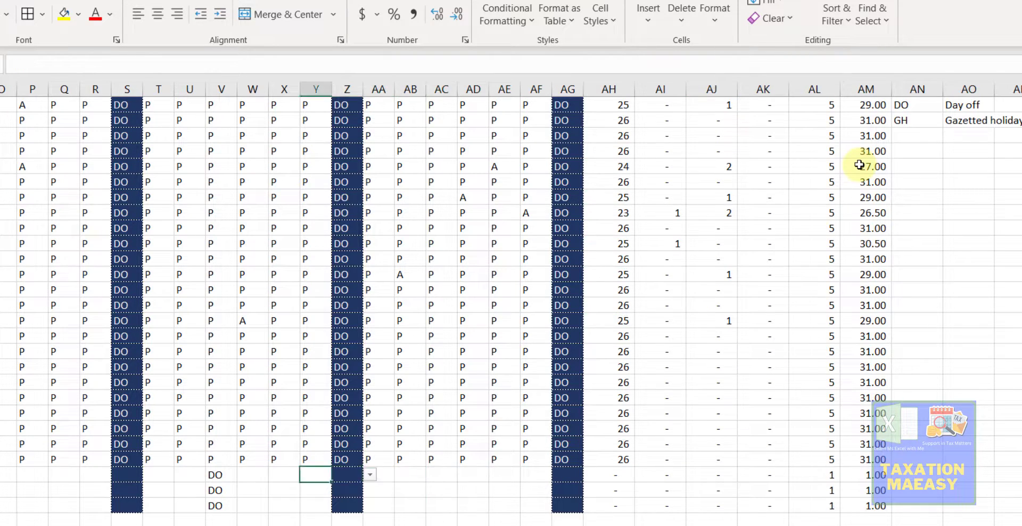
pyautogui.hotkey('shift', 'Down')
pyautogui.hotkey('shift', 'Down')
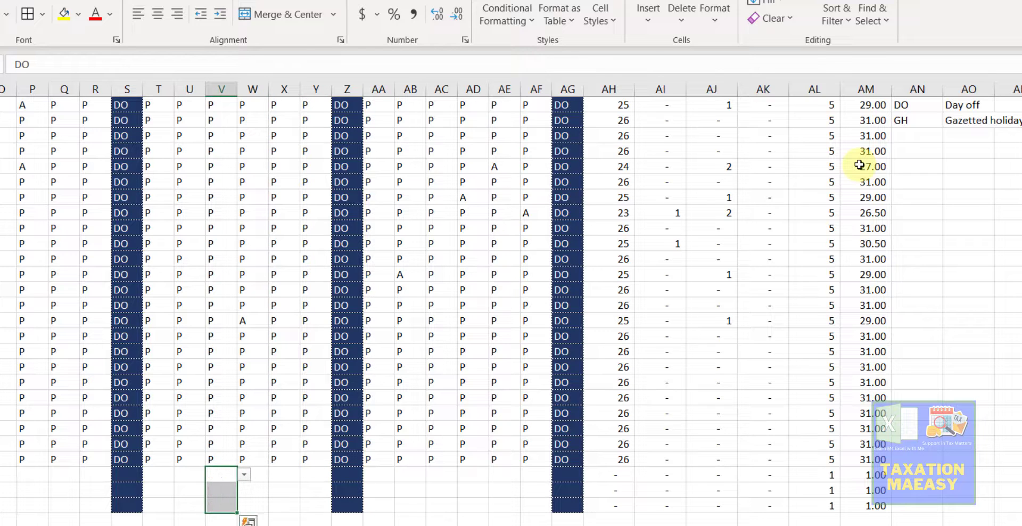
# - Inspect the remaining day columns of row 28 back to column C for leftover attendance entries
pyautogui.press('Left')
pyautogui.press('Left')
pyautogui.press('Left')
pyautogui.press('Left')
pyautogui.press('Left')
pyautogui.press('Left')
pyautogui.press('Left')
pyautogui.press('Left')
pyautogui.press('Left')
pyautogui.press('Left')
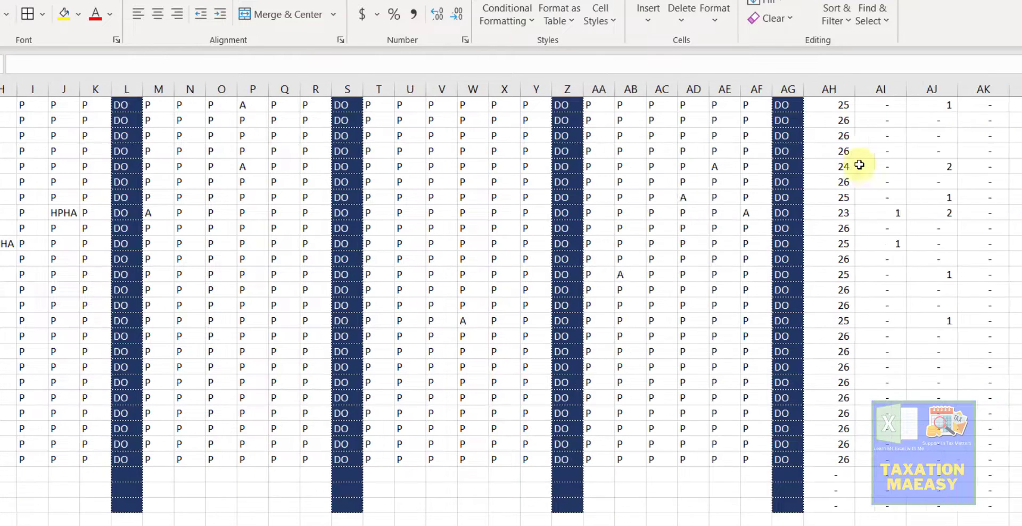
pyautogui.press('Left')
pyautogui.press('Left')
pyautogui.press('Left')
pyautogui.press('Left')
pyautogui.press('Left')
pyautogui.press('Right')
pyautogui.press('Right')
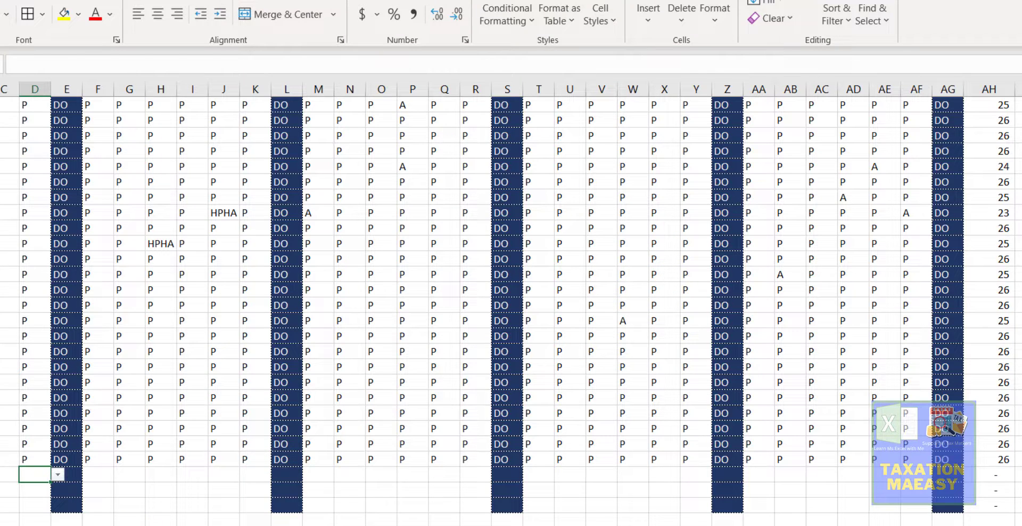
# - On the Main Payroll Sheet, widen columns I to M and the Total Earning column O to fit their amounts
pyautogui.hotkey('ctrl', 'pagedown')
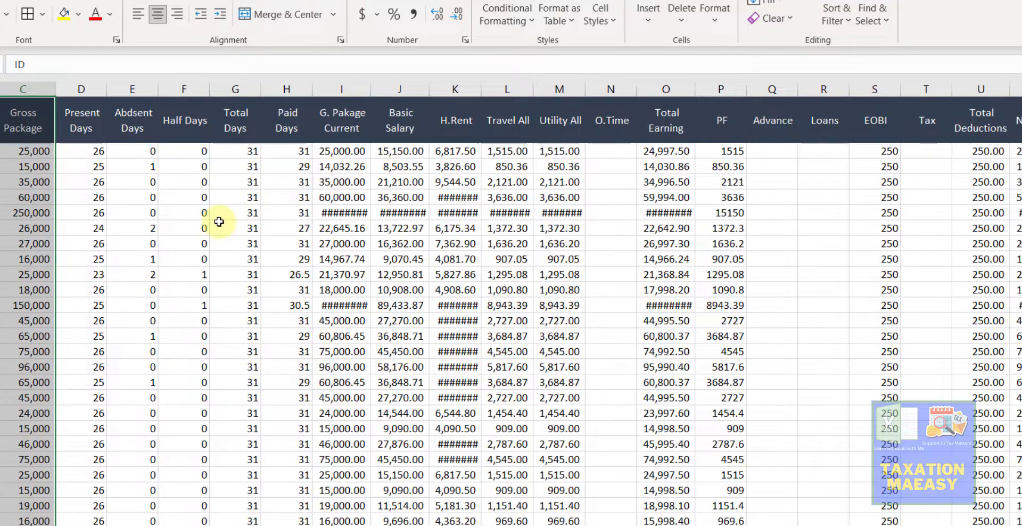
pyautogui.click(219, 223)
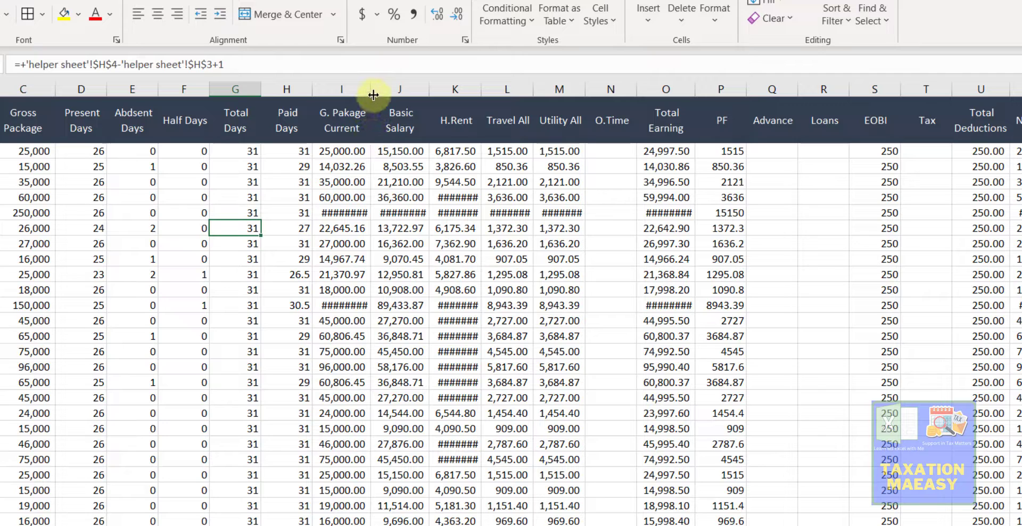
pyautogui.moveTo(373, 95); pyautogui.dragTo(378, 95)
pyautogui.moveTo(434, 80); pyautogui.dragTo(618, 87)
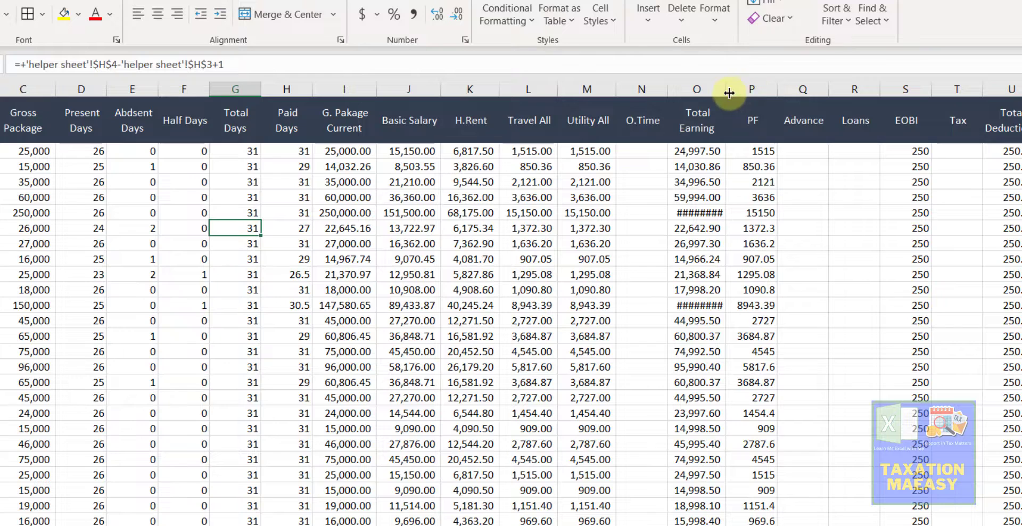
pyautogui.moveTo(728, 93); pyautogui.dragTo(735, 91)
# - Apply the comma number style to all PF values from P2 down
pyautogui.click(741, 183)
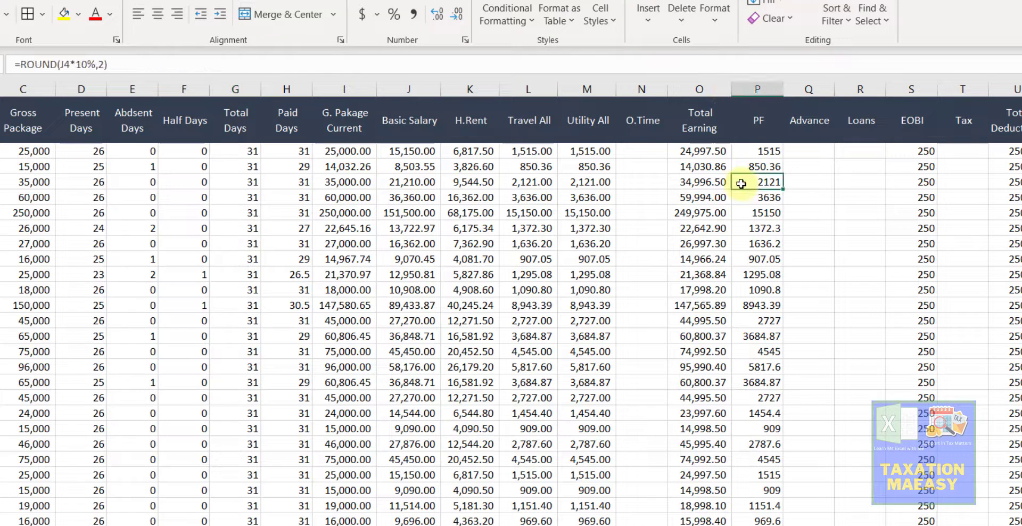
pyautogui.click(769, 153)
pyautogui.hotkey('shift', 'Down')
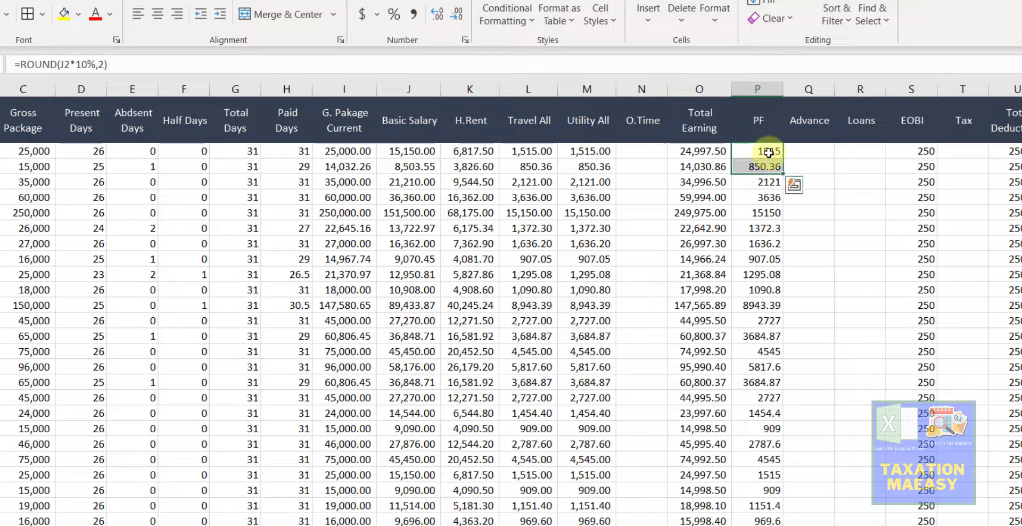
pyautogui.hotkey('ctrl', 'shift', 'Down')
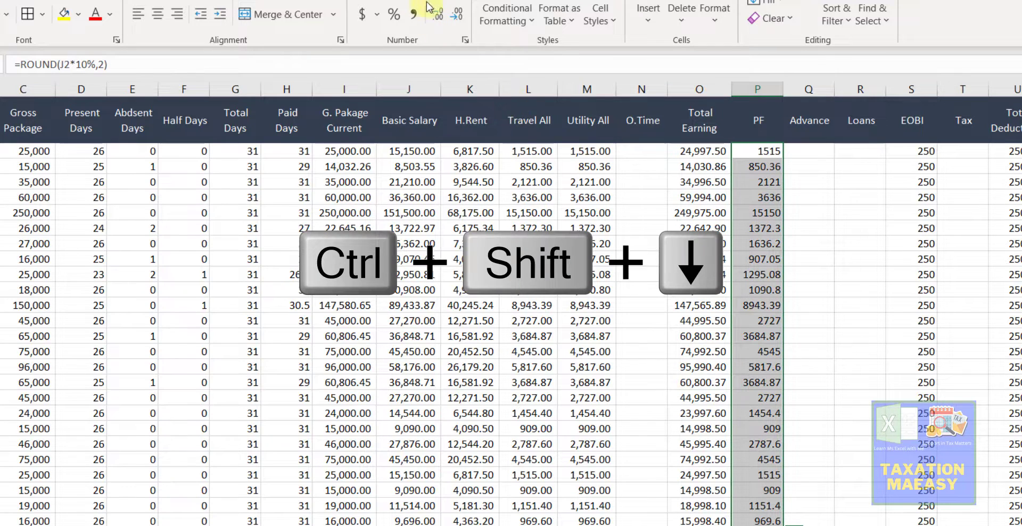
pyautogui.click(413, 18)
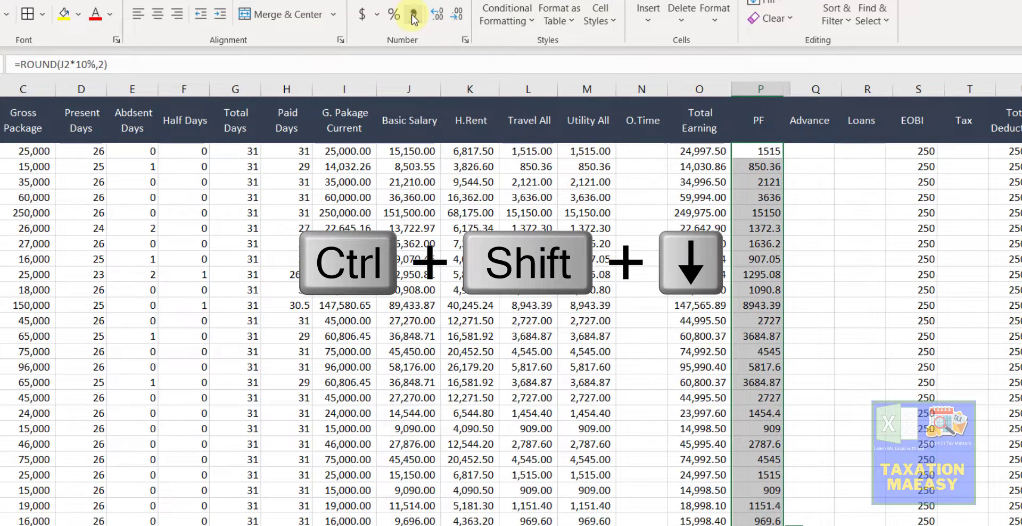
# - Widen the Net Salary column V to fit its amounts
pyautogui.click(796, 239)
pyautogui.press('Right')
pyautogui.press('Right')
pyautogui.press('Right')
pyautogui.press('Right')
pyautogui.press('Right')
pyautogui.press('Right')
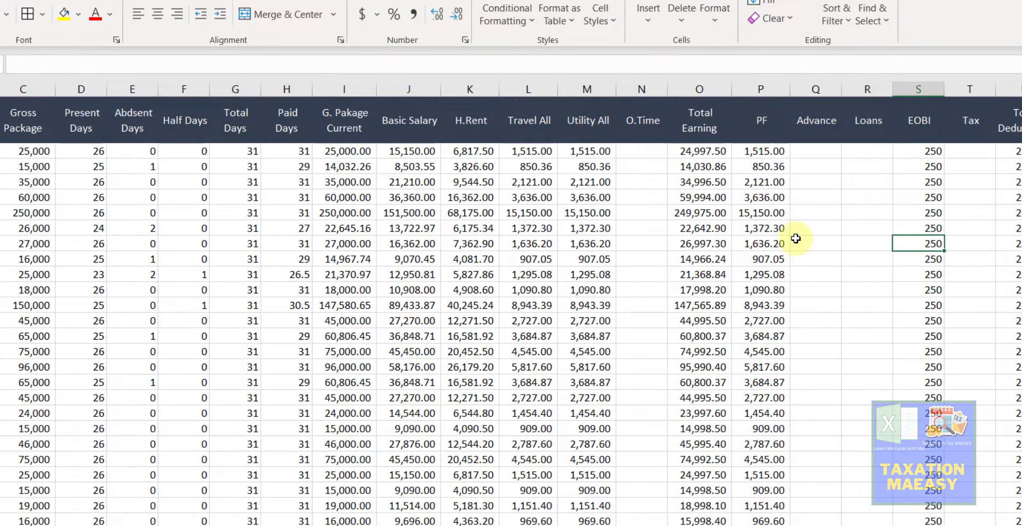
pyautogui.press('Left')
pyautogui.press('Left')
pyautogui.press('Left')
pyautogui.press('Left')
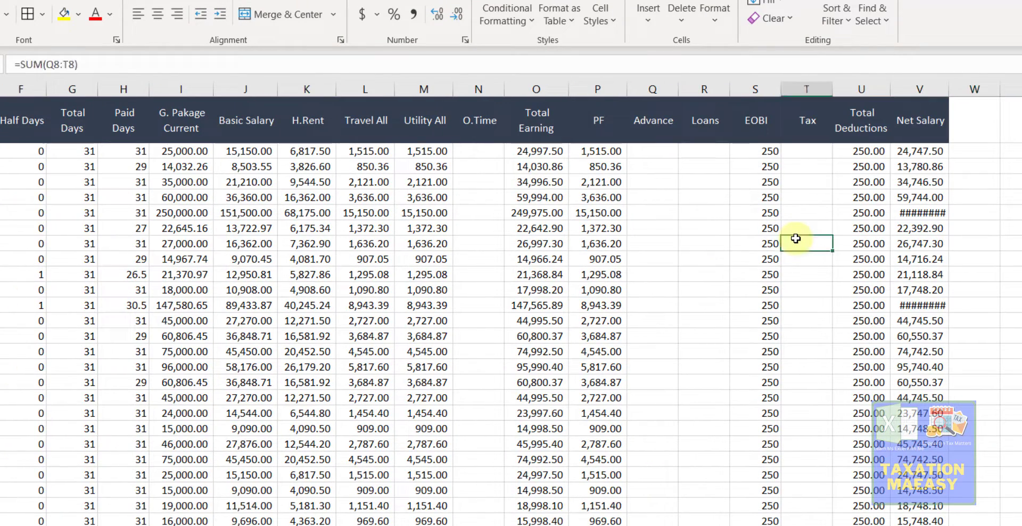
pyautogui.moveTo(948, 89); pyautogui.dragTo(955, 89)
# - Check the EOBI formula in S3 and the second employee's Total Deductions and Net Salary
pyautogui.click(767, 166)
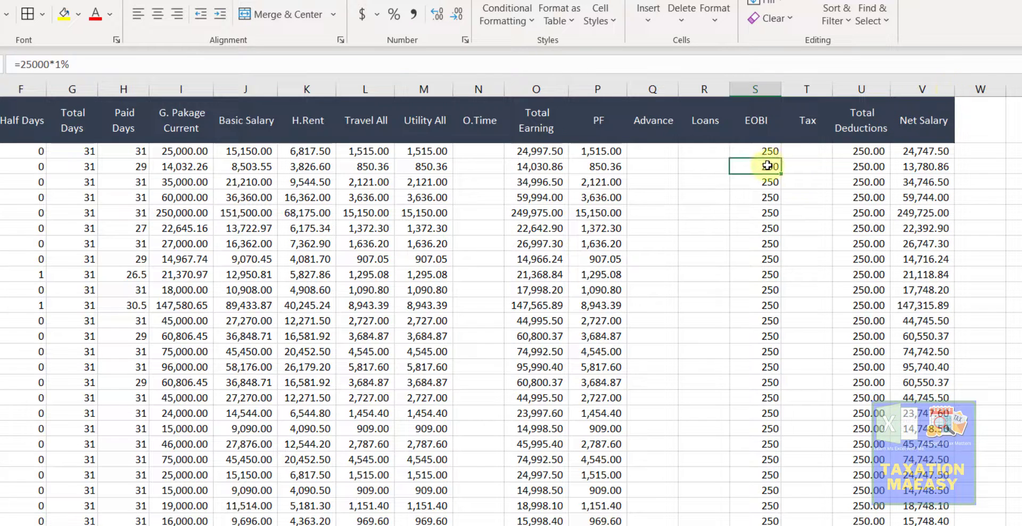
pyautogui.press('Right')
pyautogui.press('Right')
pyautogui.press('Right')
pyautogui.press('Right')
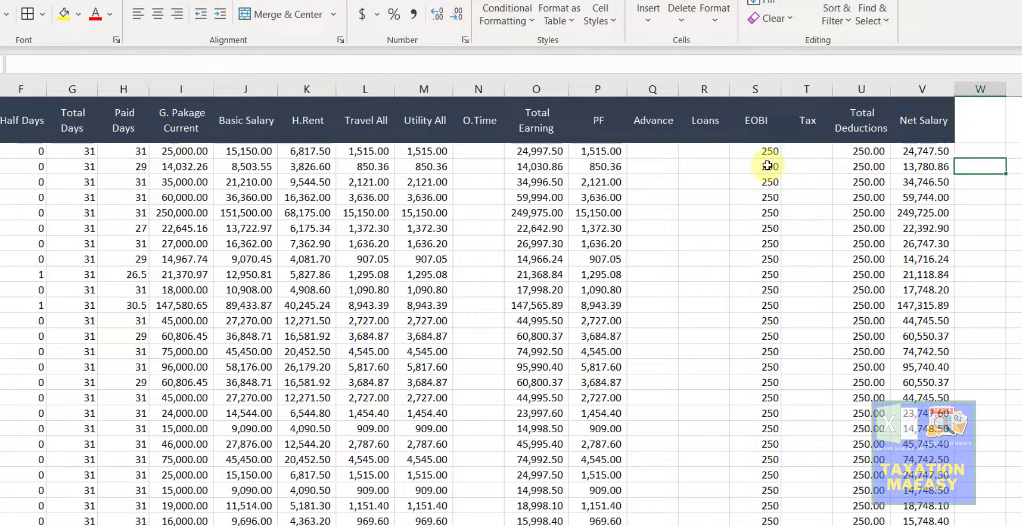
pyautogui.press('Left')
pyautogui.hotkey('ctrl', 'Up')
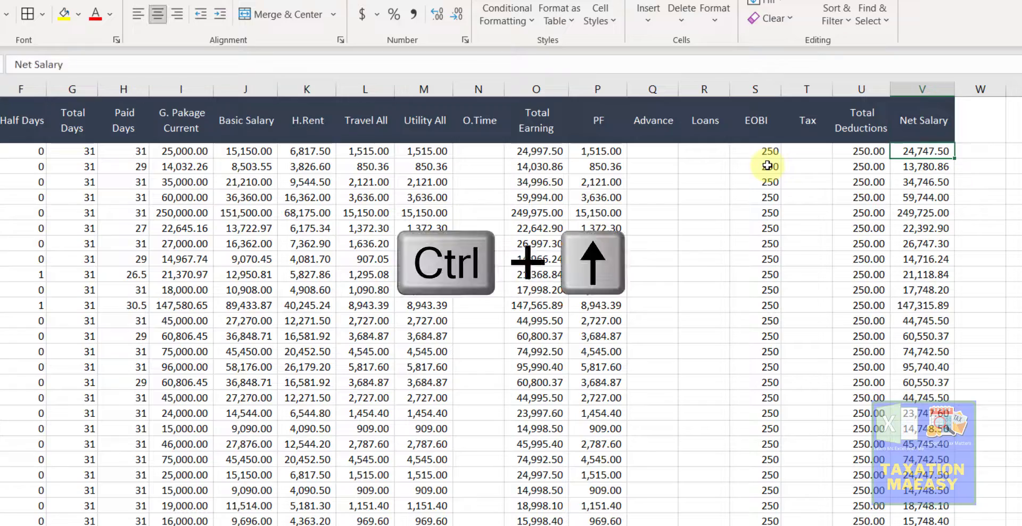
# - Copy the Total Earning amounts in O2:O26 and paste them as values into the July Earning column of the TAx Sheet from D3
pyautogui.press('Down')
pyautogui.press('Left')
pyautogui.press('Left')
pyautogui.press('Left')
pyautogui.press('Left')
pyautogui.press('Left')
pyautogui.press('Left')
pyautogui.press('Left')
pyautogui.press('Left')
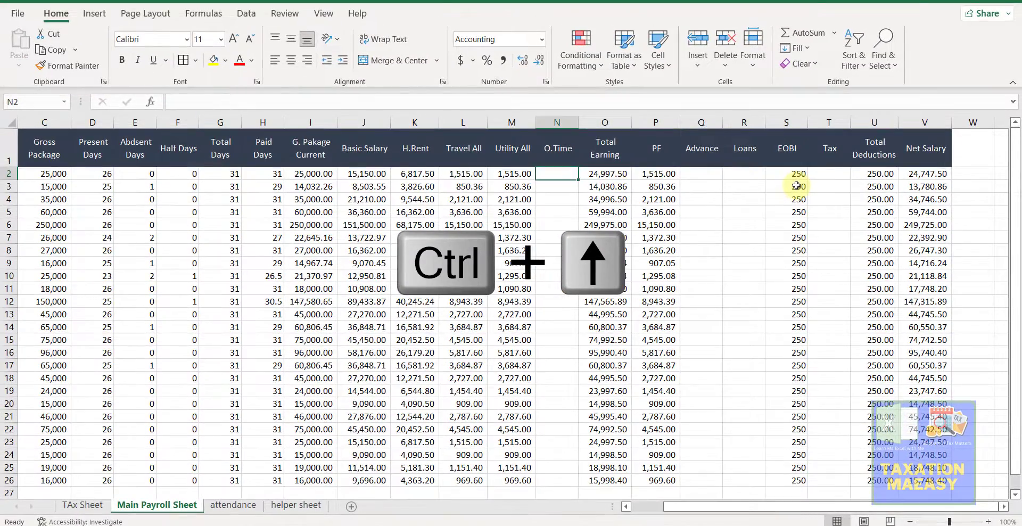
pyautogui.press('Right')
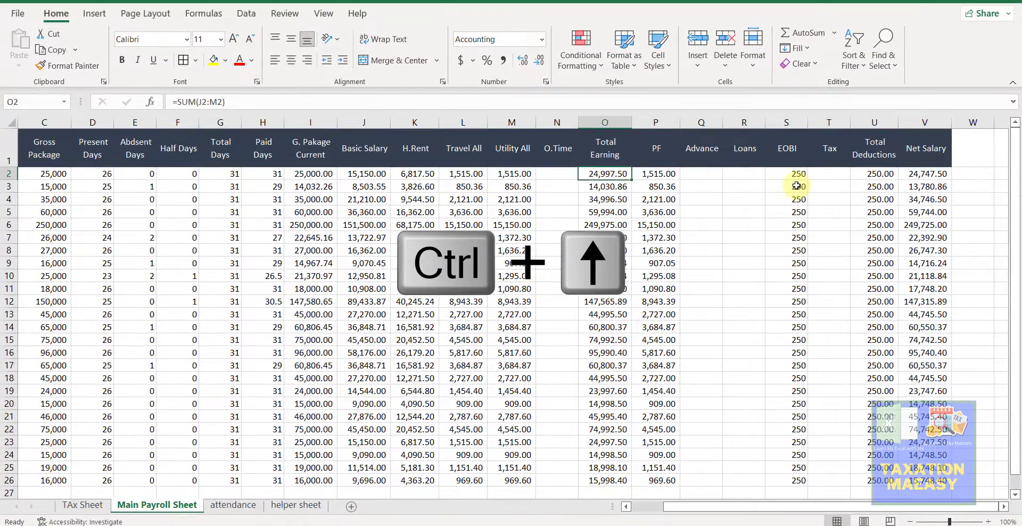
pyautogui.hotkey('ctrl', 'shift', 'Down')
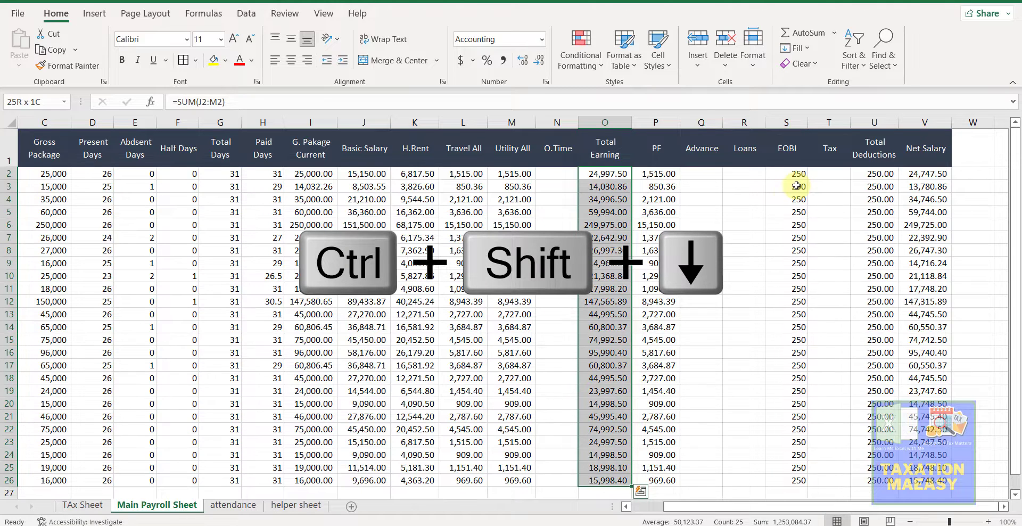
pyautogui.hotkey('ctrl', 'c')
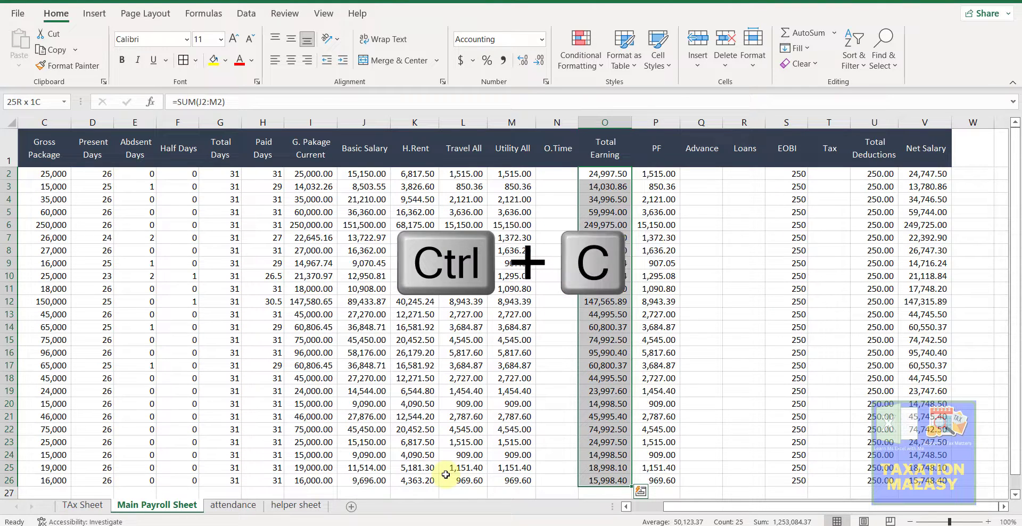
pyautogui.click(92, 510)
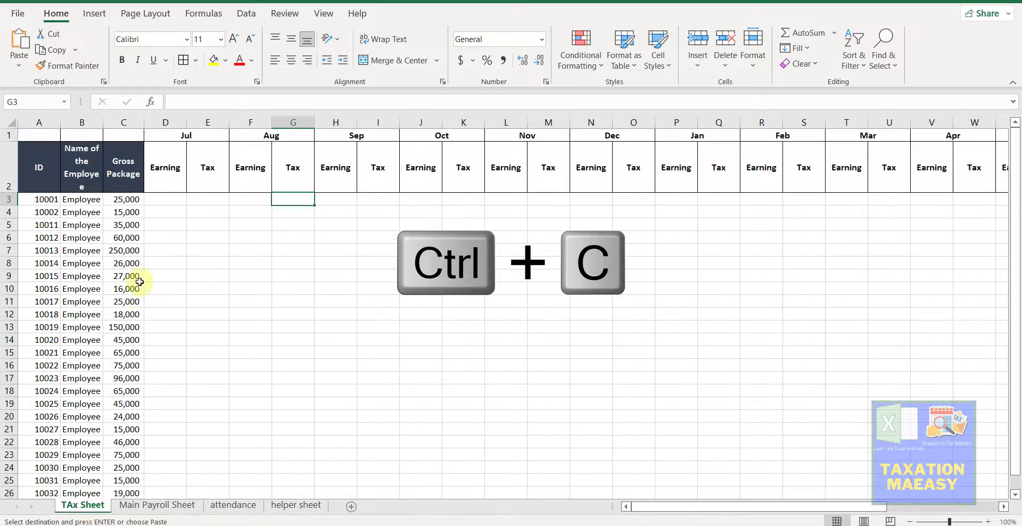
pyautogui.click(159, 199)
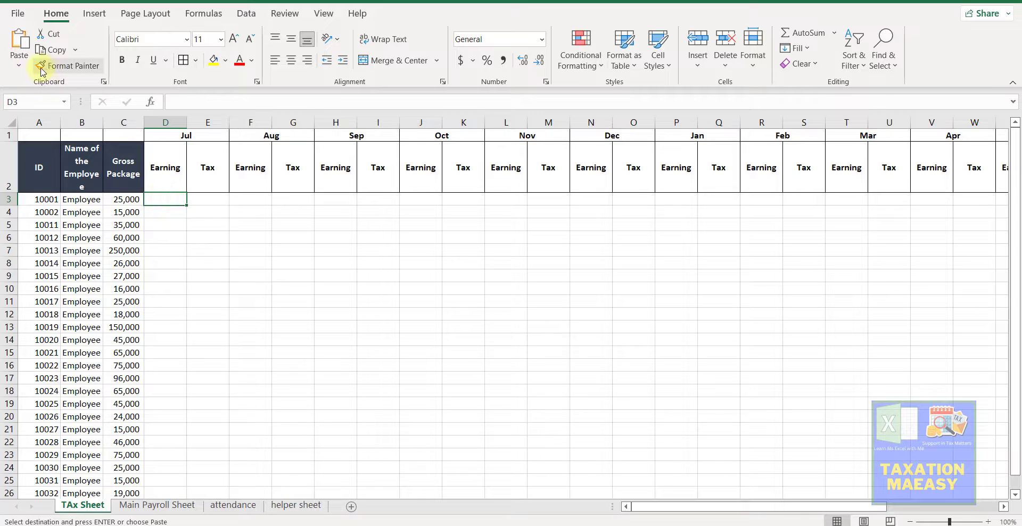
pyautogui.click(19, 65)
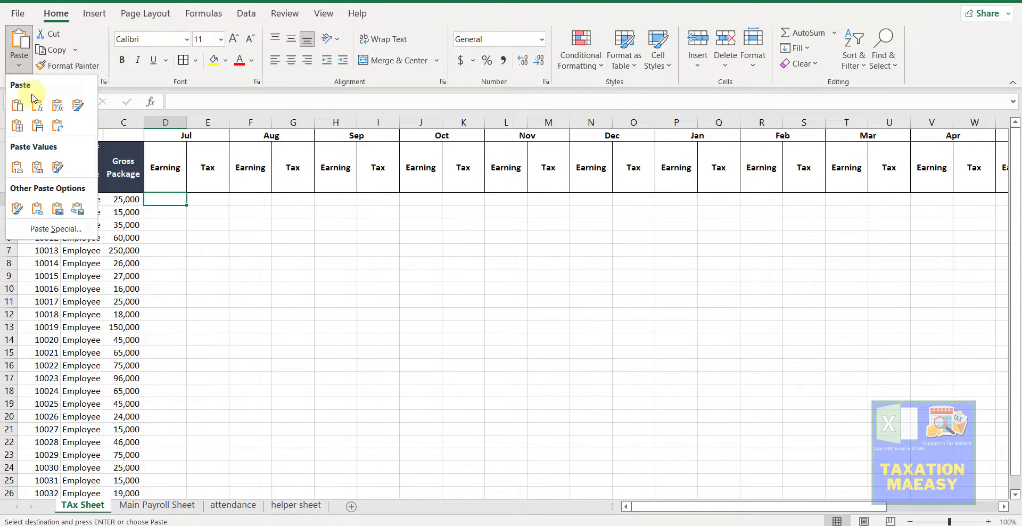
pyautogui.click(17, 167)
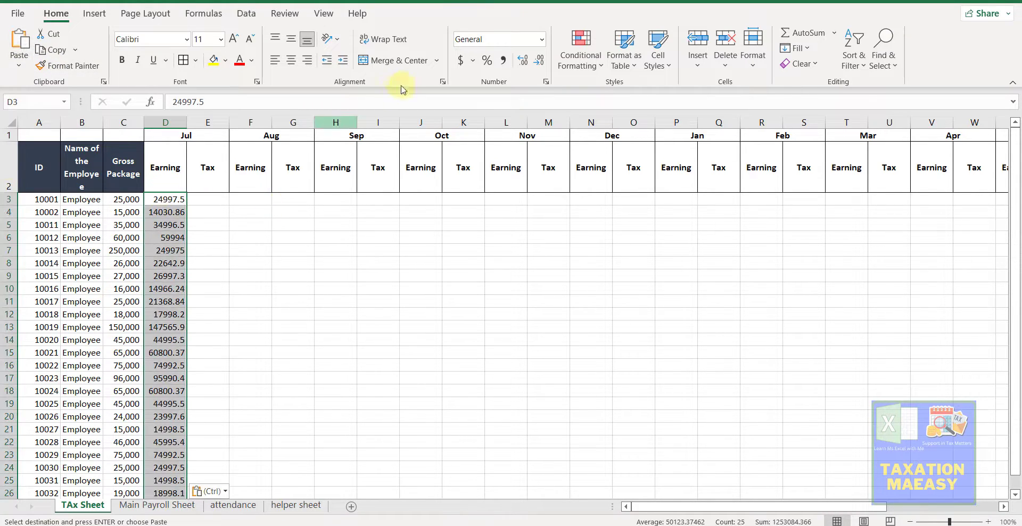
# - Format the pasted July earnings in comma style with no decimal places
pyautogui.click(500, 63)
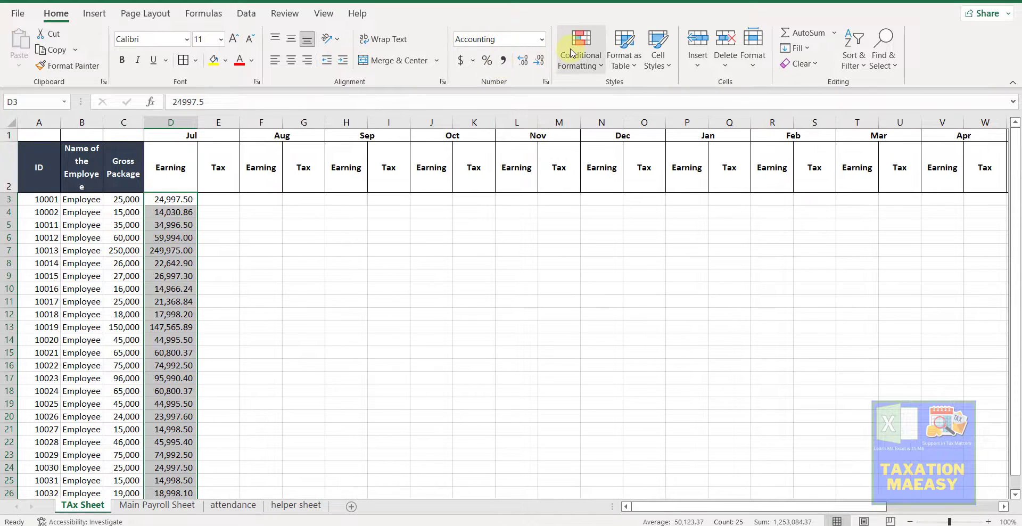
pyautogui.click(539, 62)
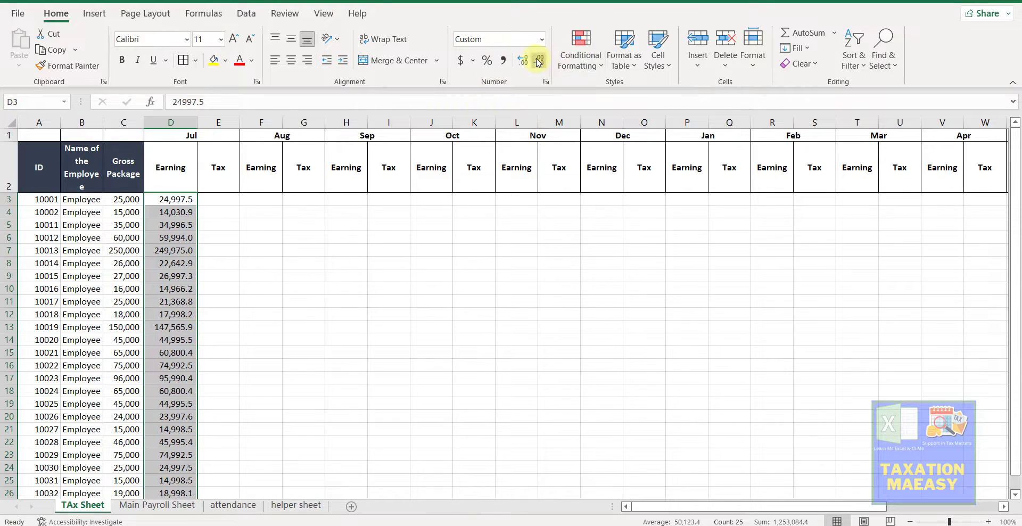
pyautogui.click(538, 62)
pyautogui.click(220, 199)
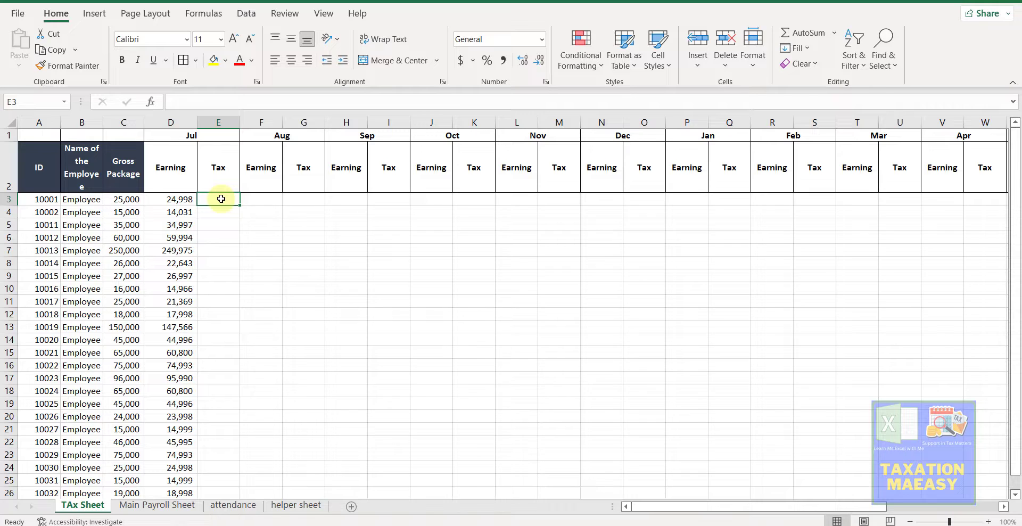
pyautogui.press('Down')
pyautogui.press('Down')
pyautogui.press('Left')
pyautogui.press('Down')
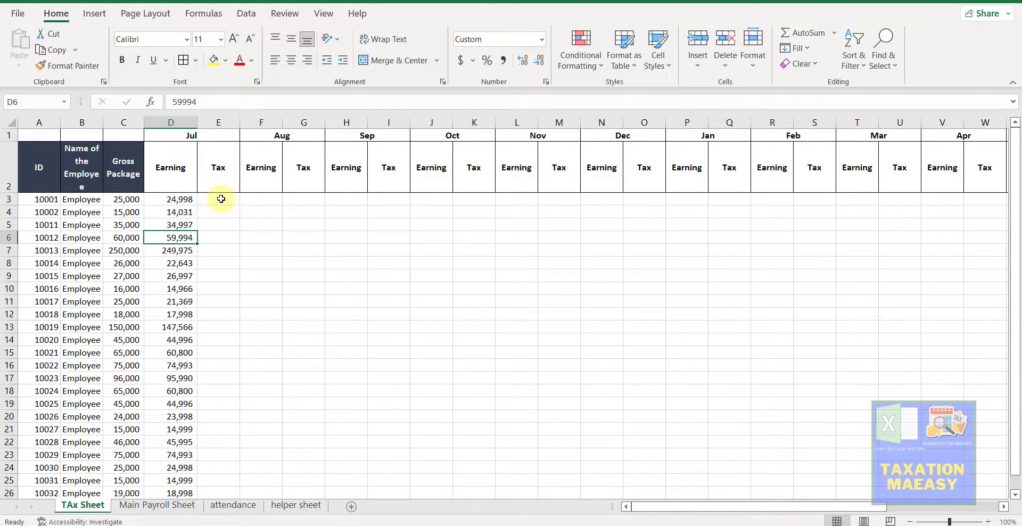
# - Examine the monthly Earning and Tax columns from July through June along the first employee's row
pyautogui.press('Up')
pyautogui.press('Up')
pyautogui.press('Up')
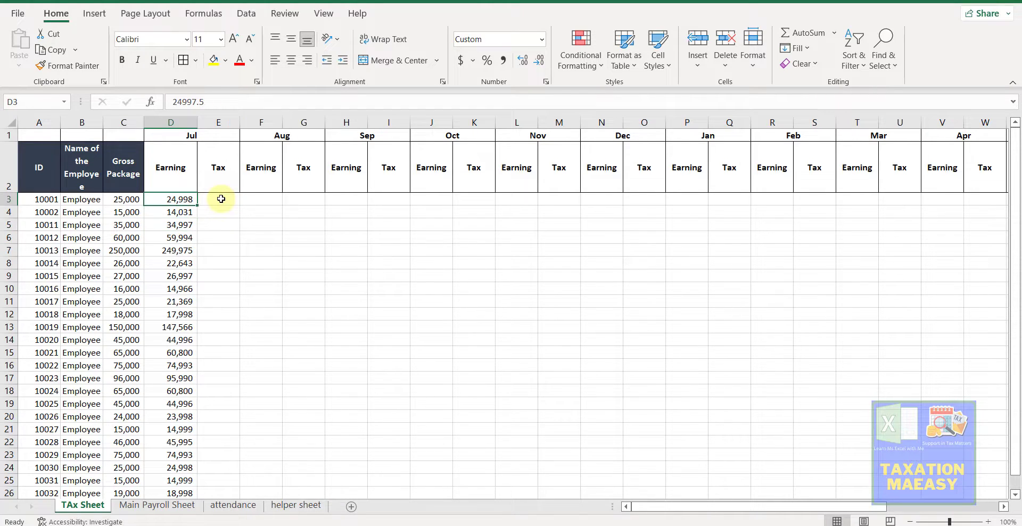
pyautogui.press('Right')
pyautogui.press('Right')
pyautogui.press('Right')
pyautogui.press('Right')
pyautogui.press('Left')
pyautogui.press('Left')
pyautogui.press('Left')
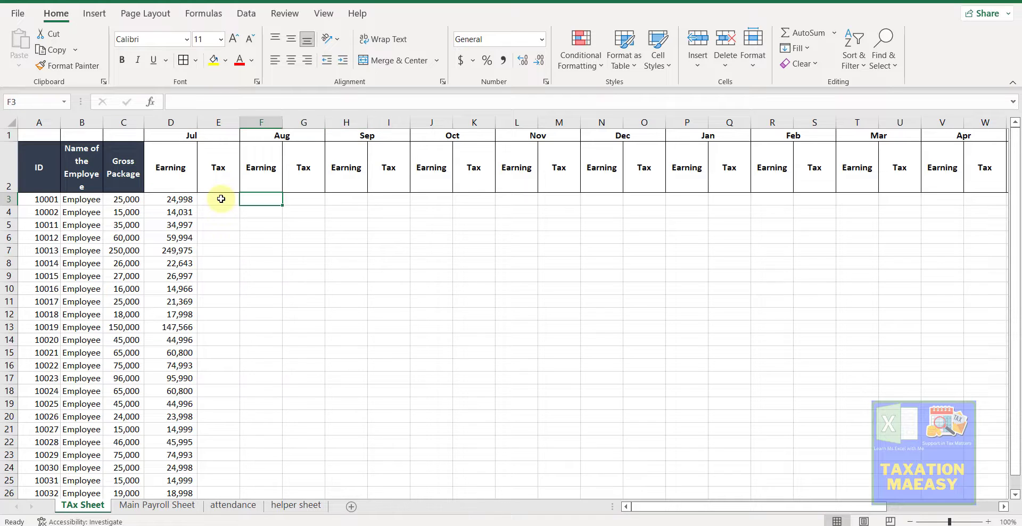
pyautogui.press('Right')
pyautogui.press('Right')
pyautogui.press('Left')
pyautogui.press('Left')
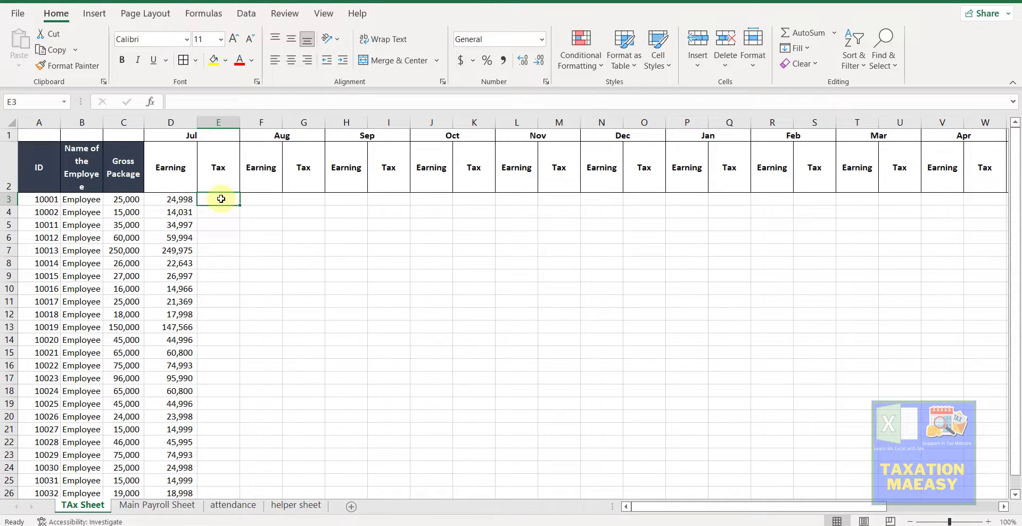
pyautogui.press('Left')
pyautogui.press('Right')
pyautogui.press('Right')
pyautogui.press('Right')
pyautogui.press('Right')
pyautogui.press('Right')
pyautogui.press('Right')
pyautogui.press('Right')
pyautogui.press('Right')
pyautogui.press('Right')
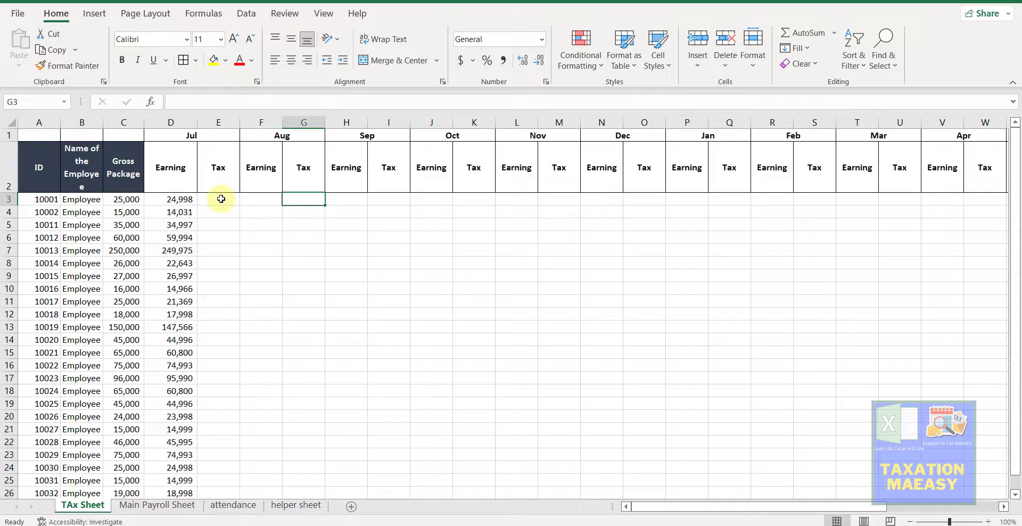
pyautogui.press('Right')
pyautogui.press('Right')
pyautogui.press('Right')
pyautogui.press('Right')
pyautogui.press('Right')
pyautogui.press('Right')
pyautogui.press('Right')
pyautogui.press('Right')
pyautogui.press('Right')
pyautogui.press('Right')
pyautogui.press('Right')
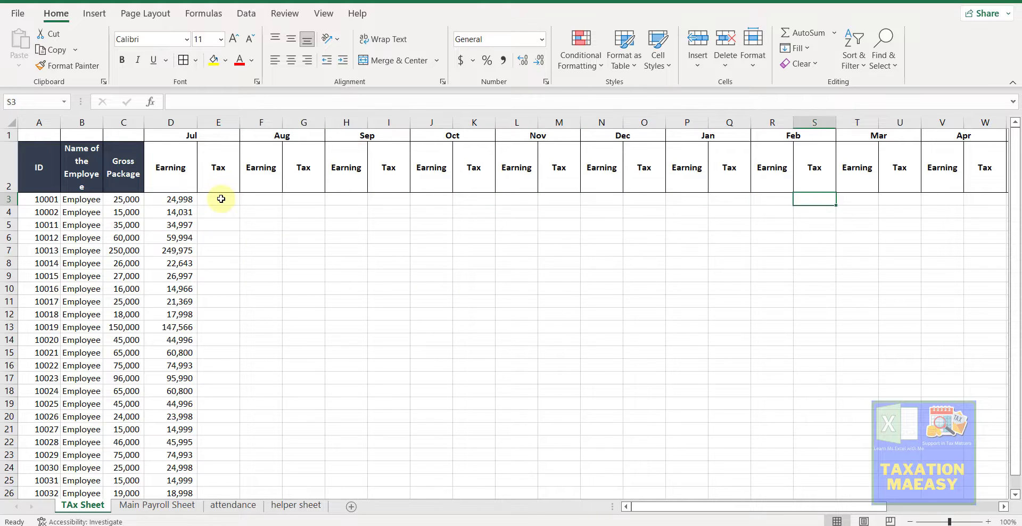
pyautogui.press('Right')
pyautogui.press('Right')
pyautogui.press('Right')
pyautogui.press('Right')
pyautogui.press('Right')
pyautogui.press('Right')
pyautogui.press('Right')
pyautogui.press('Right')
pyautogui.press('Right')
pyautogui.press('Right')
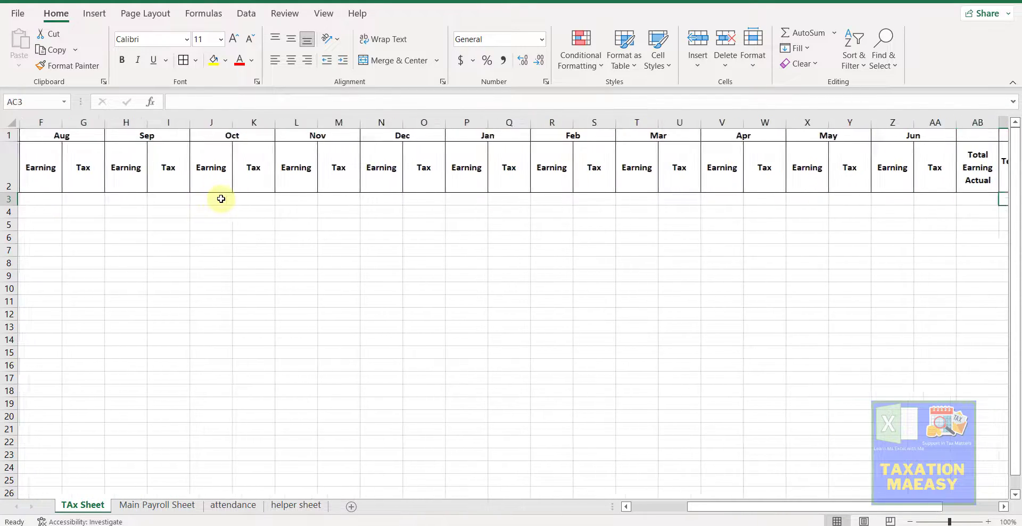
pyautogui.press('Right')
pyautogui.press('Right')
pyautogui.press('Right')
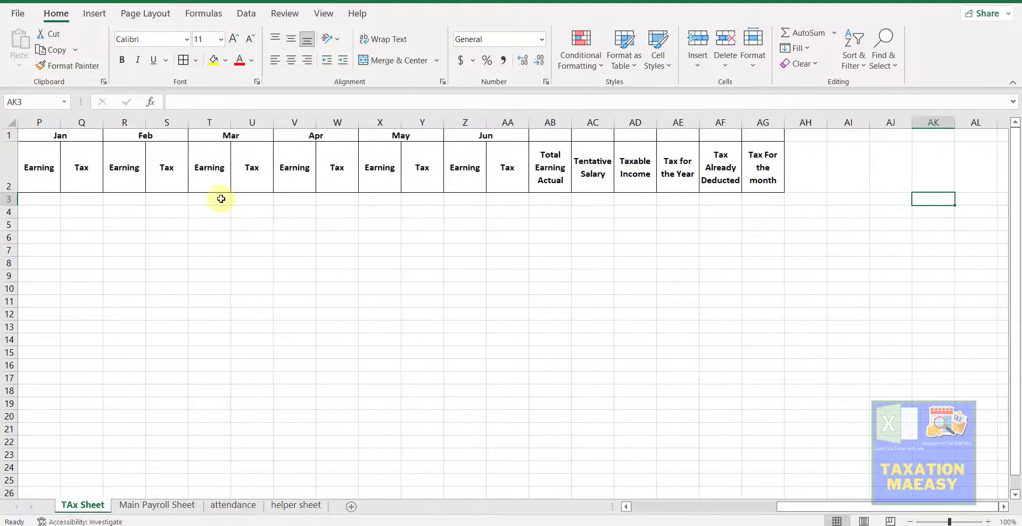
# - Review the tax calculation columns after June, from Tax For the month back to Total Earning Actual and Tentative Salary
pyautogui.press('Left')
pyautogui.press('Left')
pyautogui.press('Left')
pyautogui.press('Left')
pyautogui.press('Left')
pyautogui.press('Left')
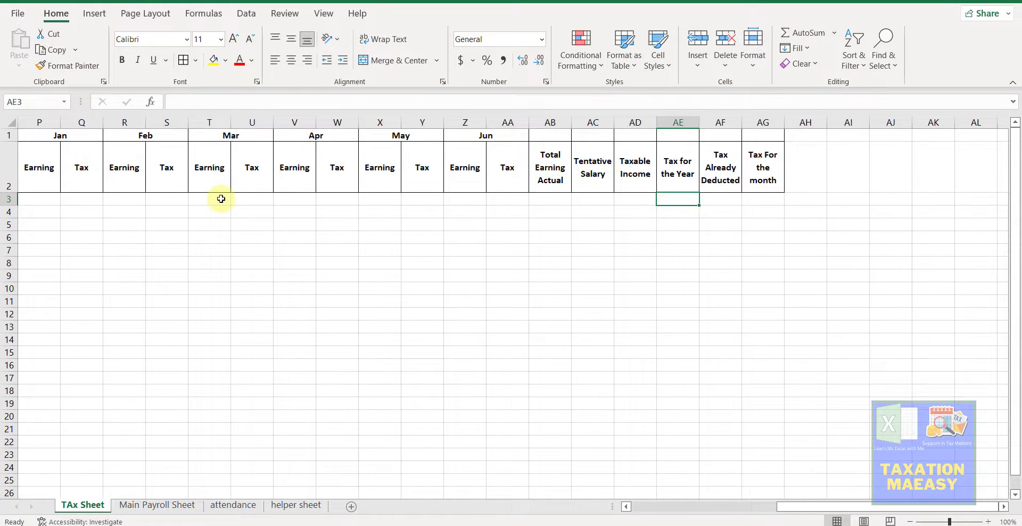
pyautogui.press('Left')
pyautogui.press('Left')
pyautogui.press('Left')
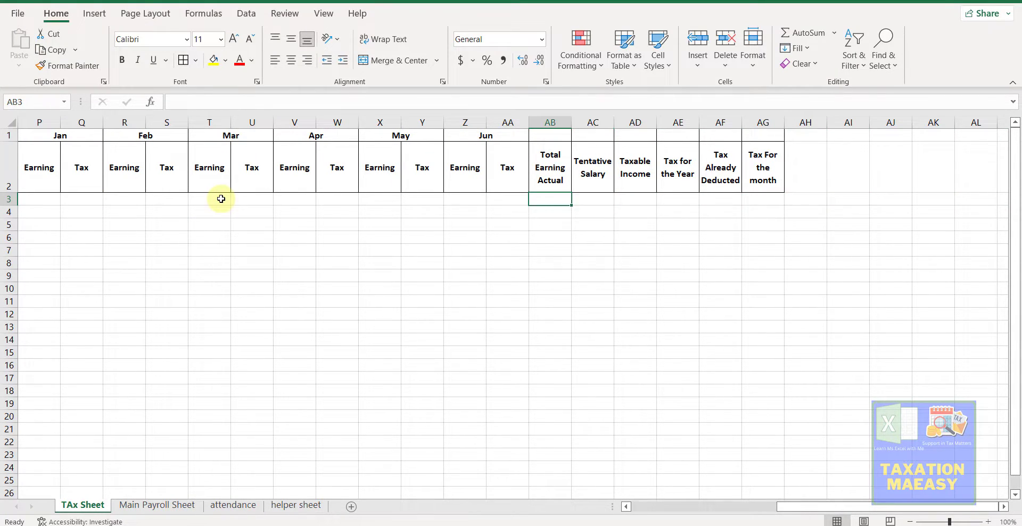
pyautogui.press('Up')
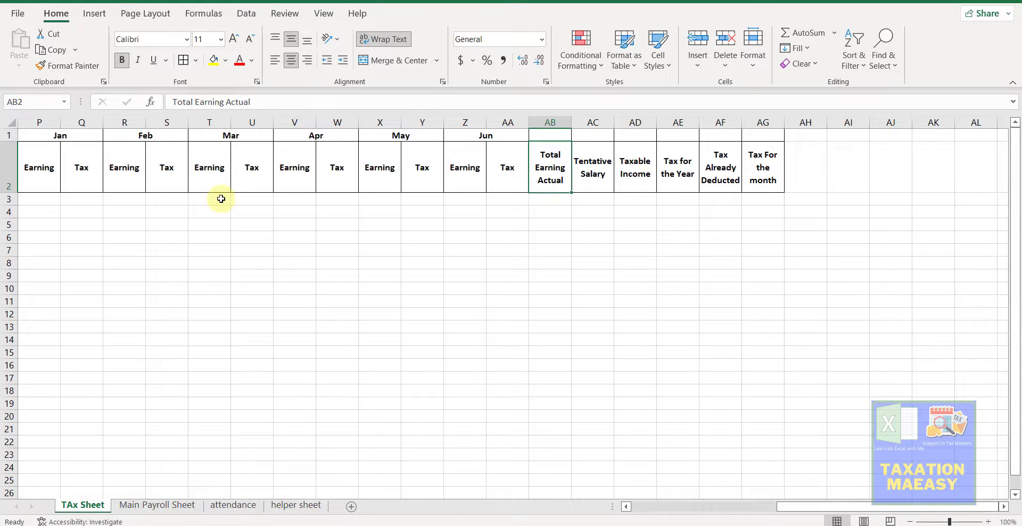
pyautogui.press('Right')
pyautogui.press('Down')
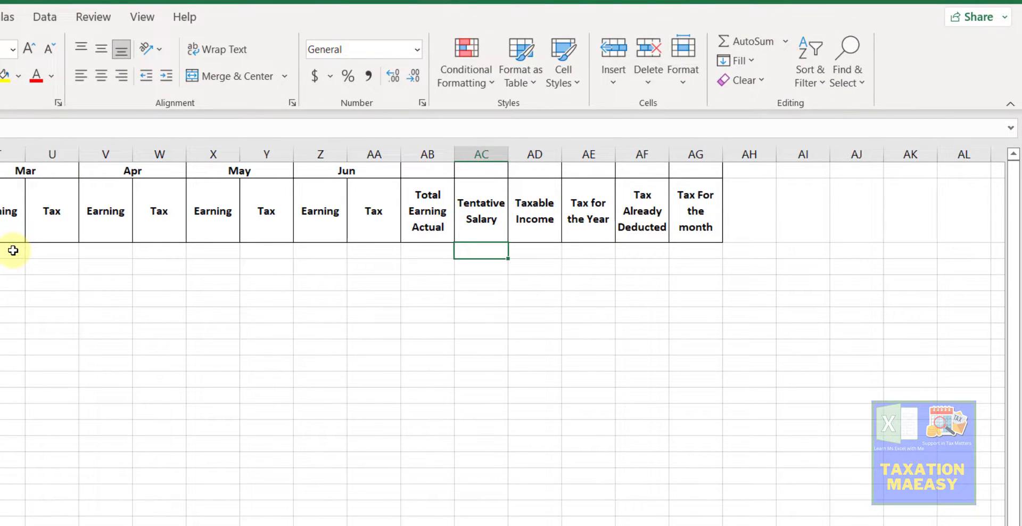
# - Enter the formula =SUMIF(D3:AA3,D2) in AB3 for the first employee's Total Earning Actual
pyautogui.press('Left')
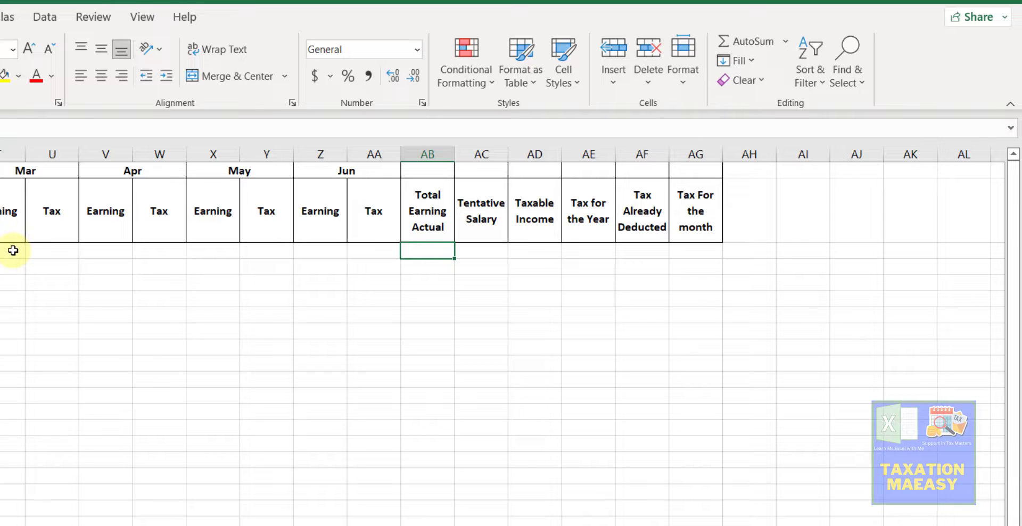
pyautogui.write('=')
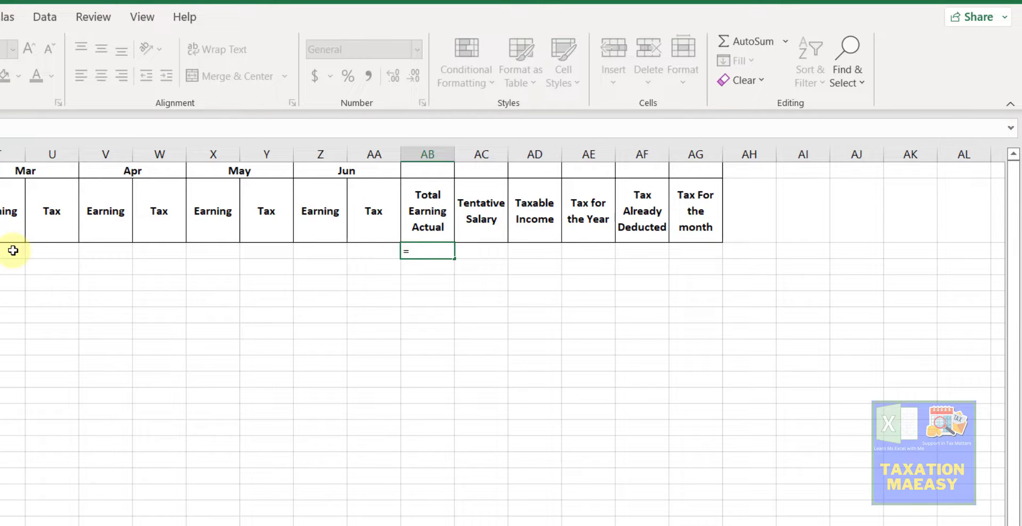
pyautogui.write('sumif')
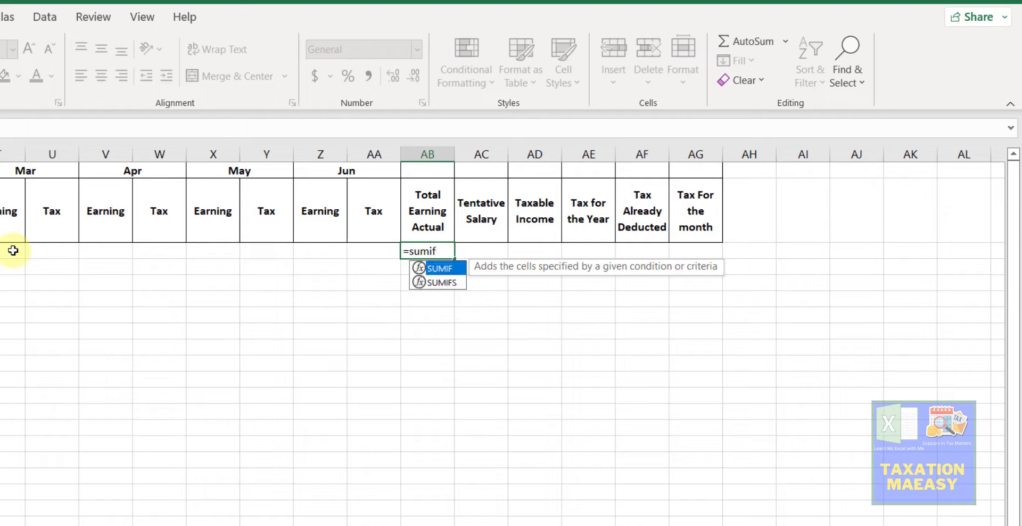
pyautogui.press('Tab')
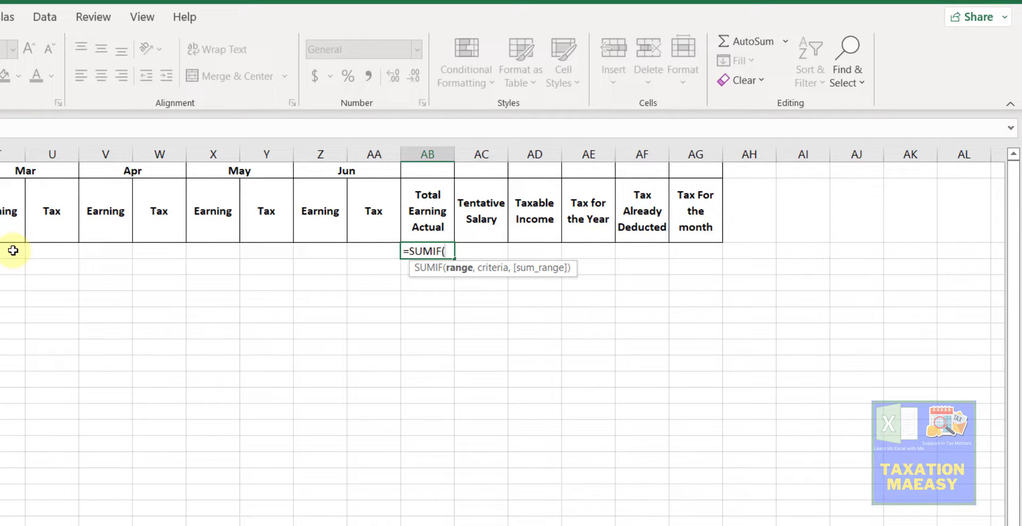
pyautogui.press('Left')
pyautogui.press('Left')
pyautogui.press('Right')
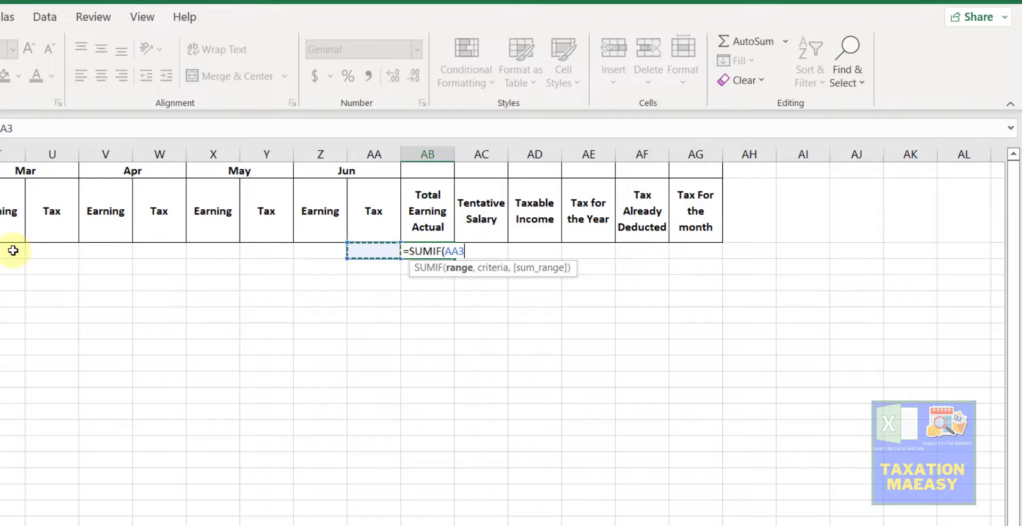
pyautogui.hotkey('ctrl', 'shift', 'Left')
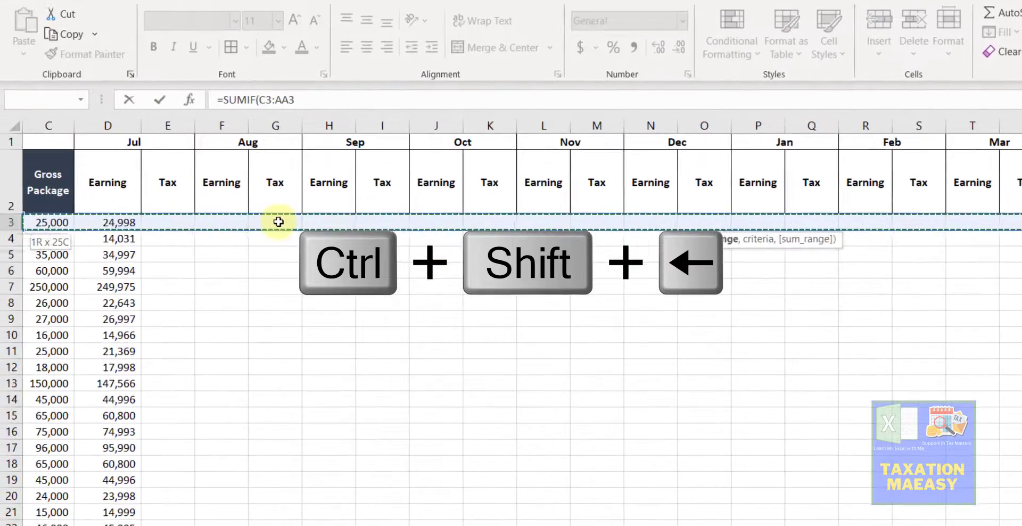
pyautogui.hotkey('shift', 'Right')
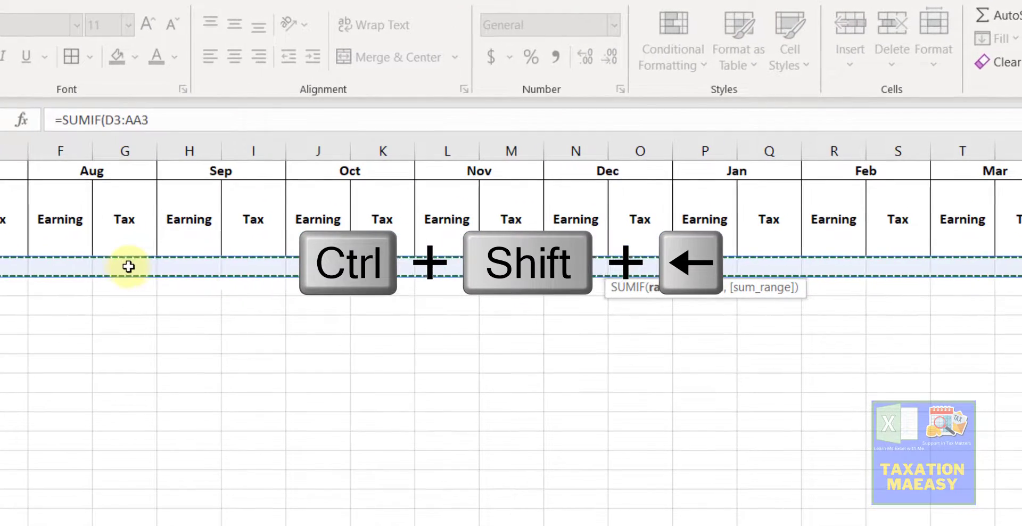
pyautogui.write(',')
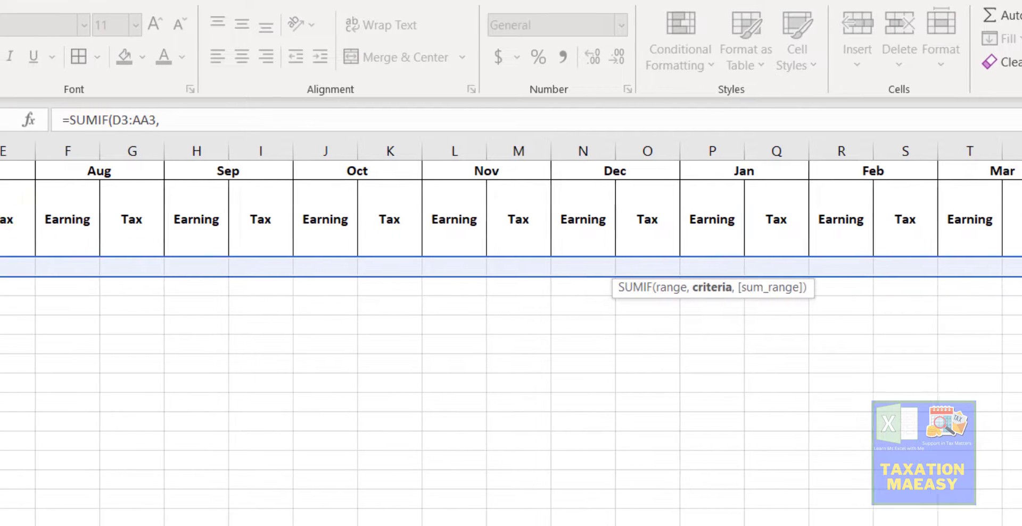
pyautogui.click(77, 222)
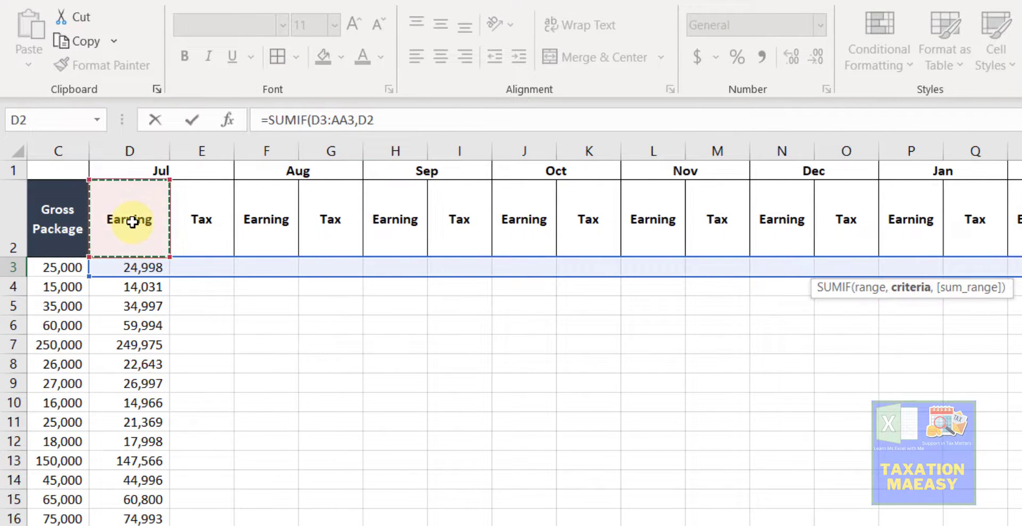
pyautogui.press('Return')
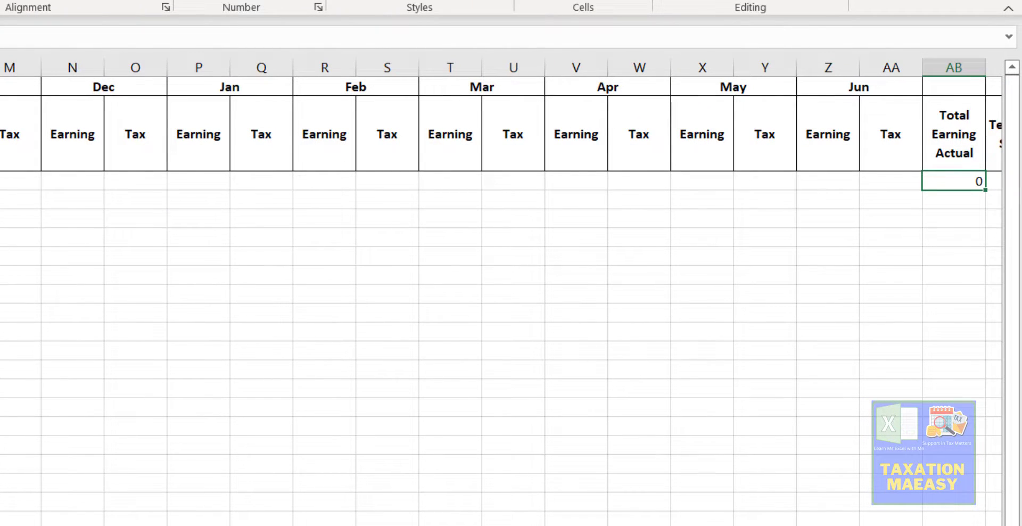
# - Add D3:AA3 as the sum range of the SUMIF formula in AB3
pyautogui.hotkey('ctrl', 'Left')
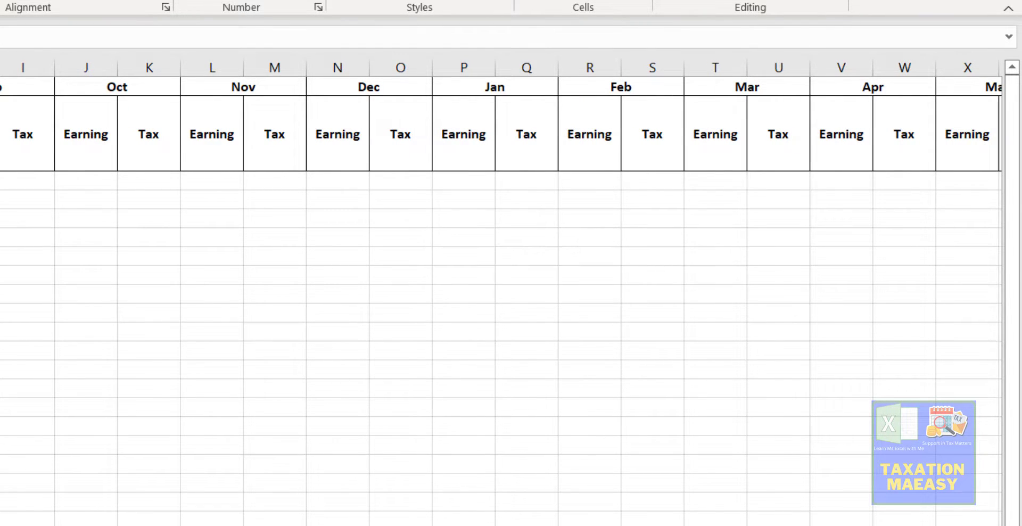
pyautogui.hotkey('ctrl', 'Right')
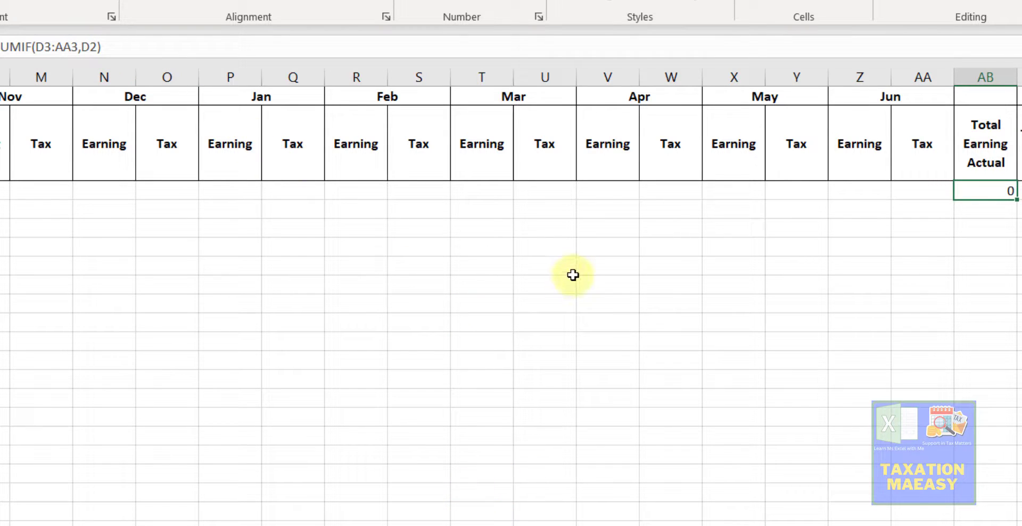
pyautogui.press('F2')
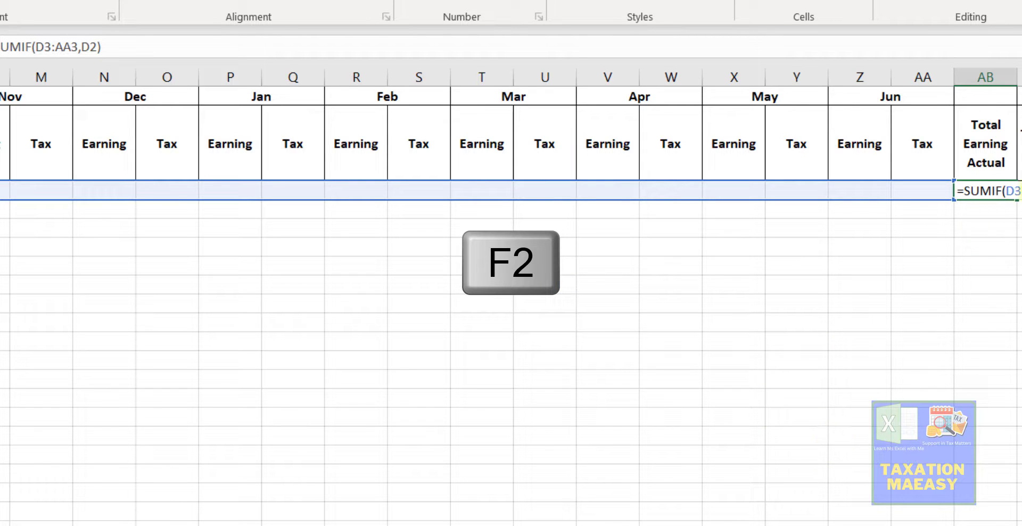
pyautogui.click(1020, 190)
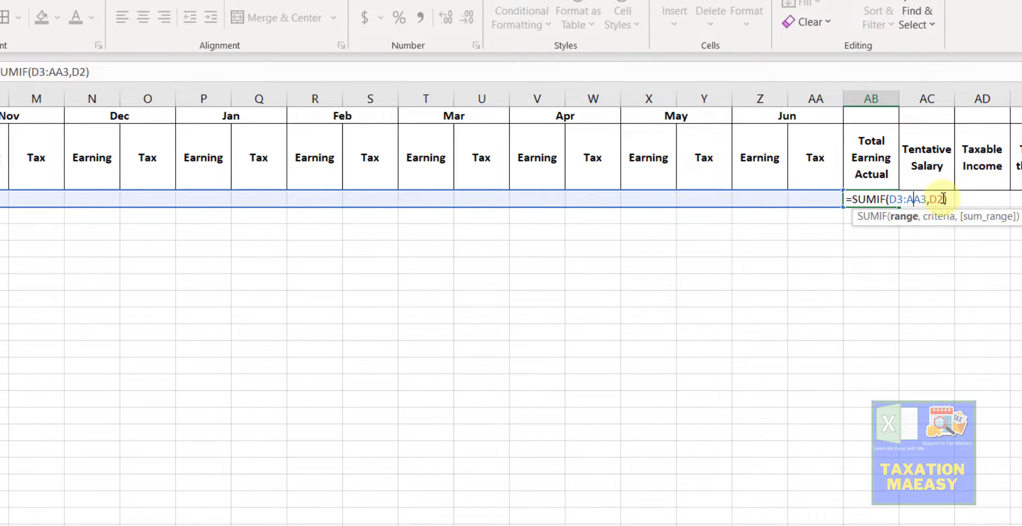
pyautogui.click(942, 199)
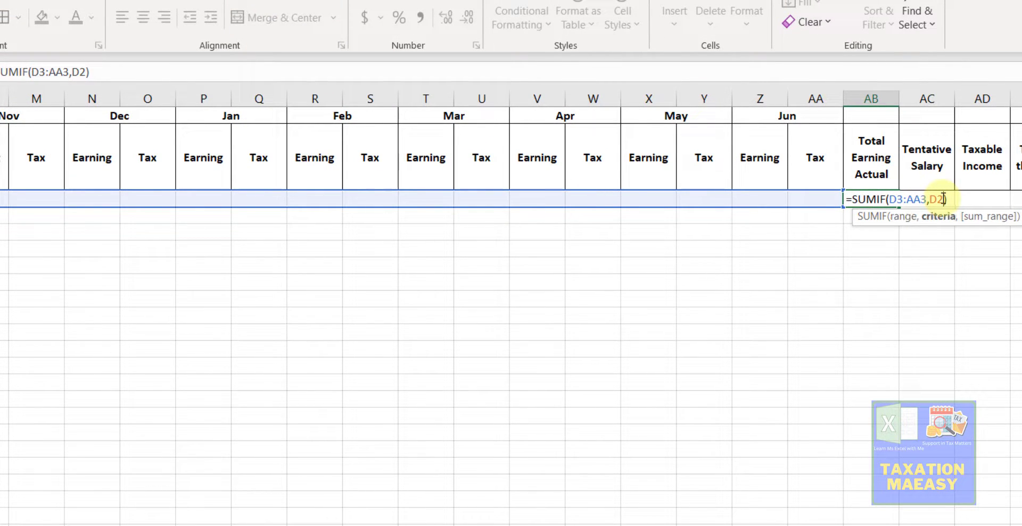
pyautogui.write(',')
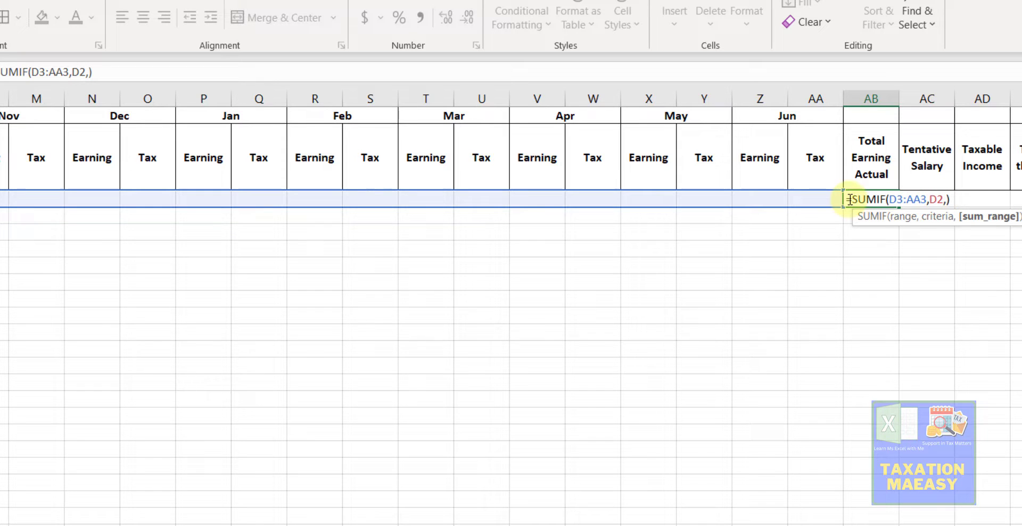
pyautogui.click(814, 195)
pyautogui.hotkey('ctrl', 'shift', 'Left')
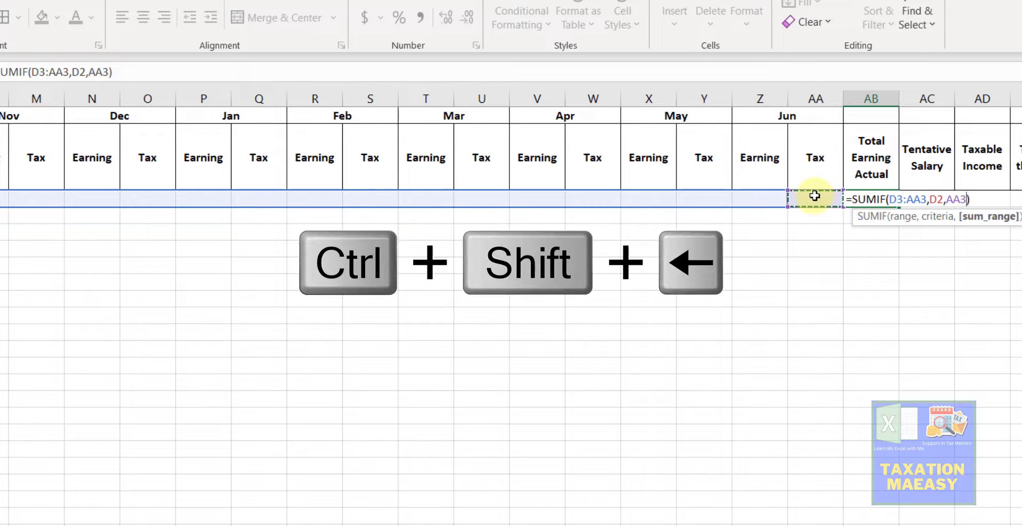
pyautogui.hotkey('shift', 'Left')
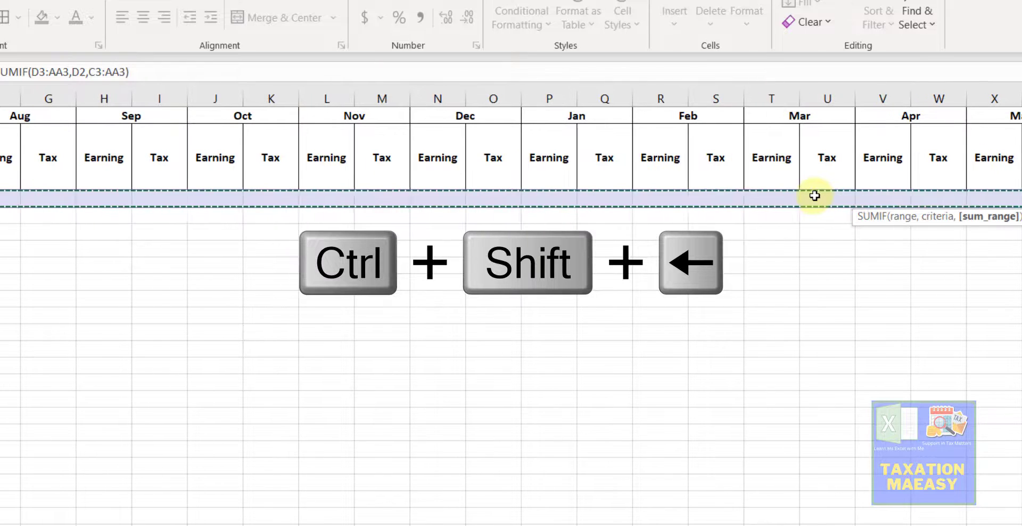
pyautogui.hotkey('shift', 'Right')
pyautogui.press('Return')
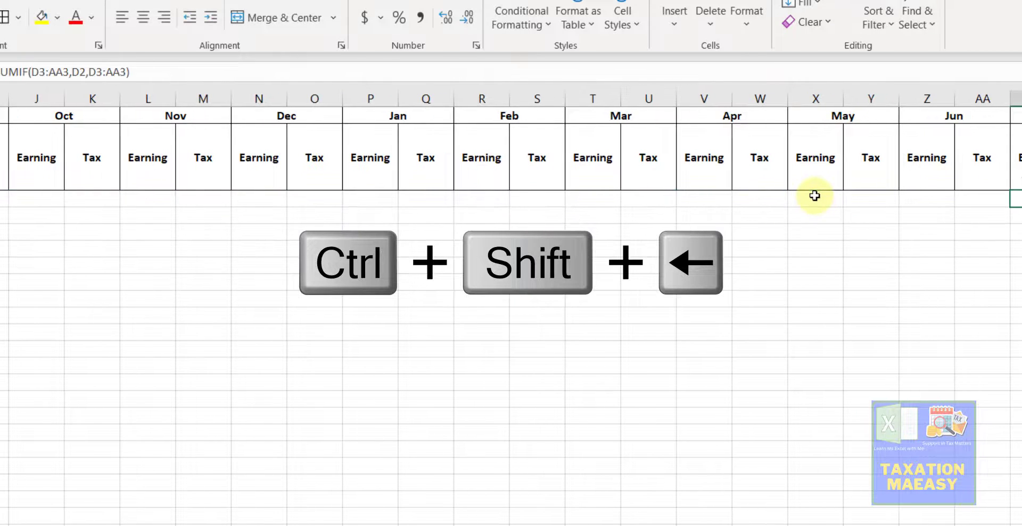
# - Change the first range of the SUMIF formula in AB3 to D2:AA3 and apply the comma number style to the cell
pyautogui.press('Up')
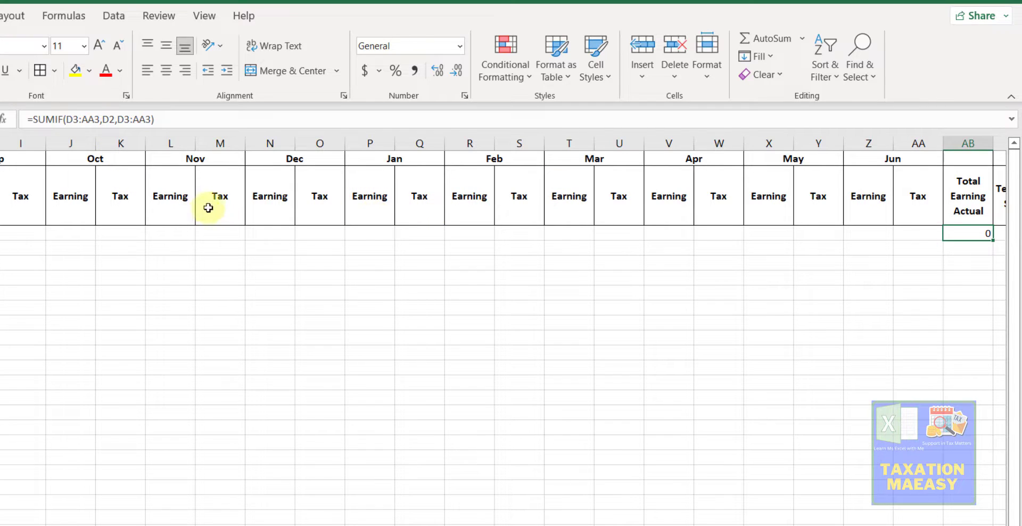
pyautogui.click(220, 197)
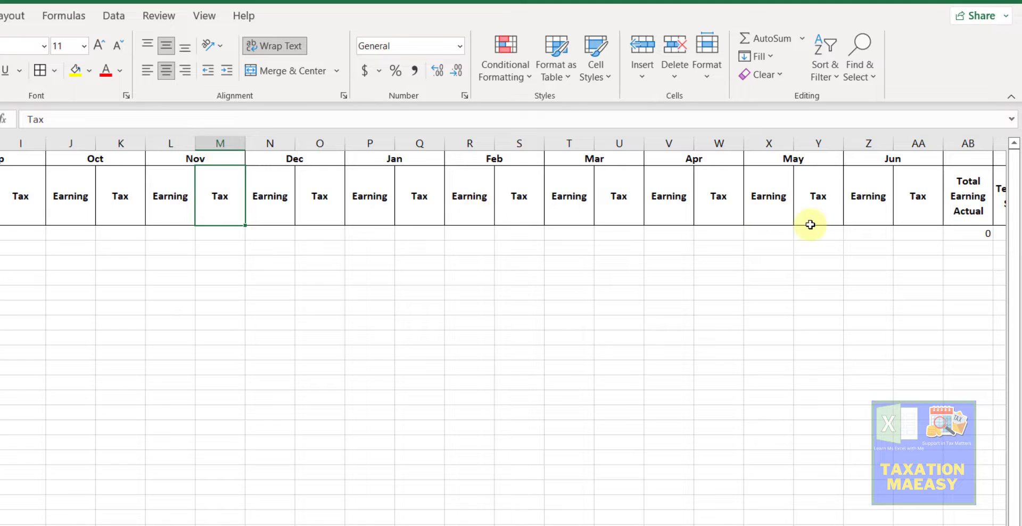
pyautogui.click(973, 233)
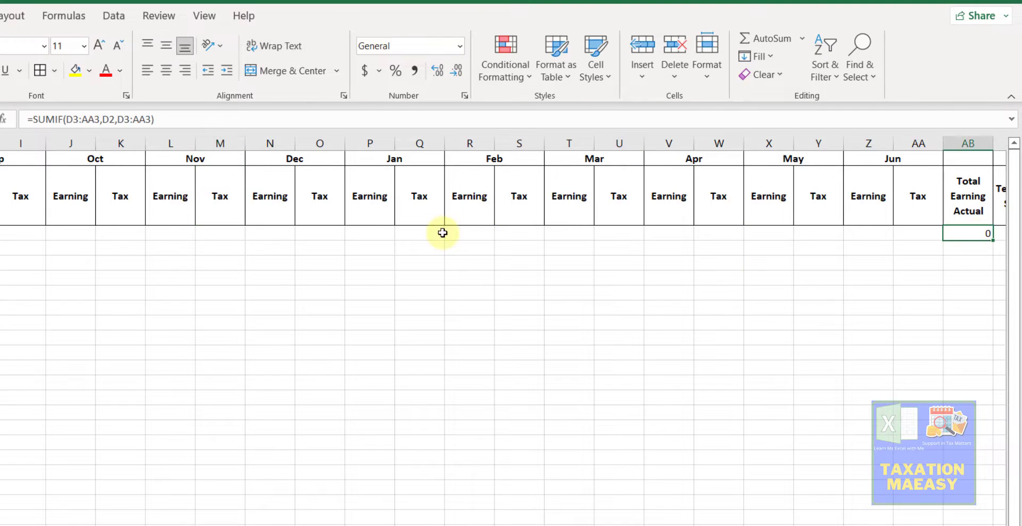
pyautogui.click(77, 117)
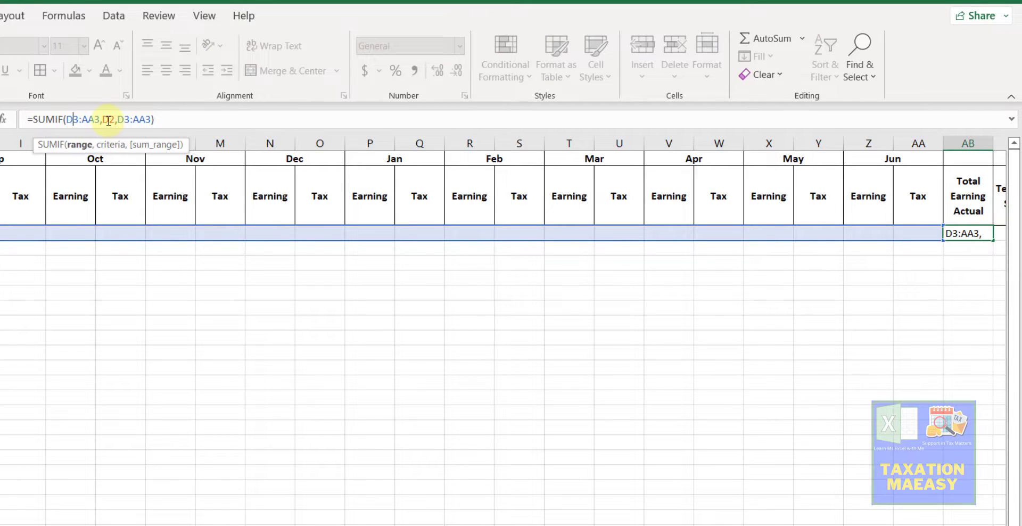
pyautogui.press('Delete')
pyautogui.write('2')
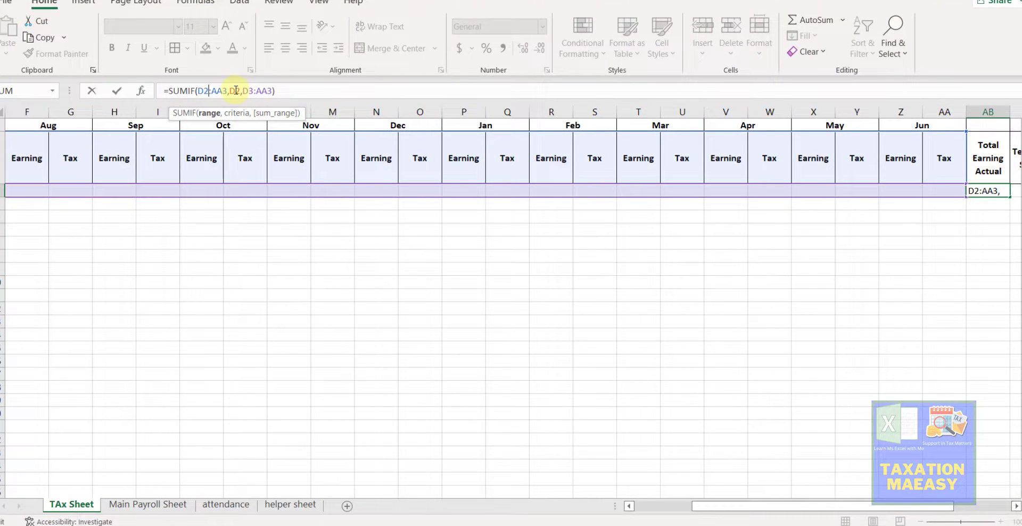
pyautogui.hotkey('ctrl', 'Return')
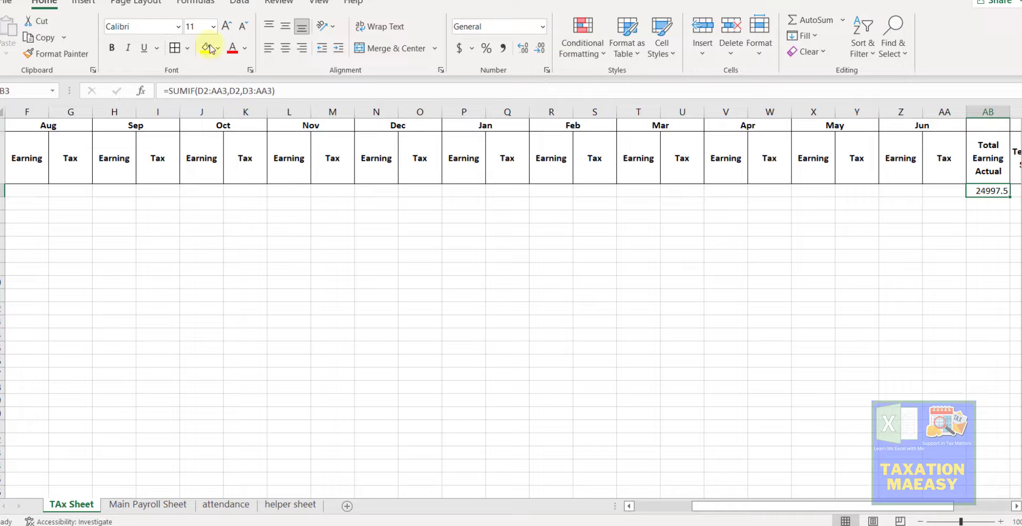
pyautogui.click(503, 48)
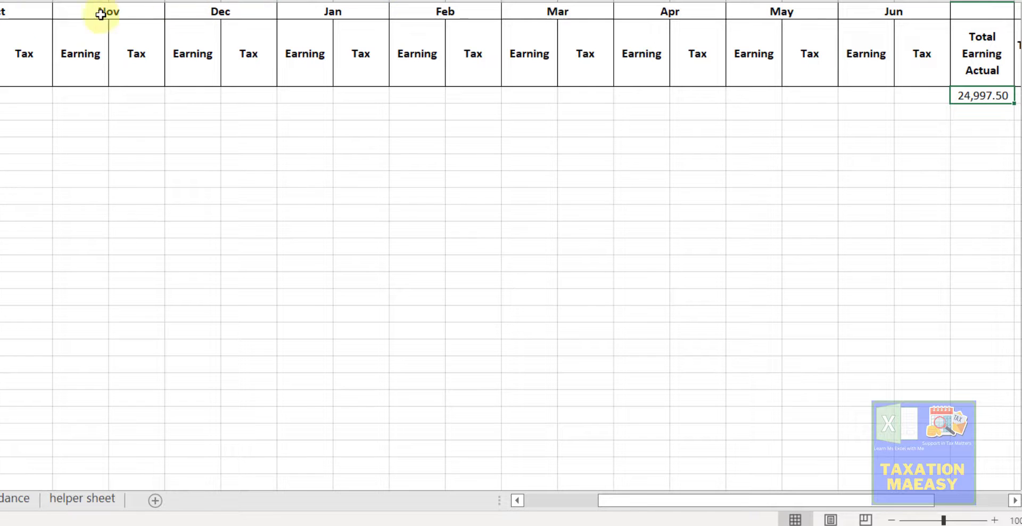
# - Make the start of the criteria range and the criteria cell absolute in AB3's formula, giving =SUMIF($D$2:AA3,$D$2,D3:AA3)
pyautogui.press('F2')
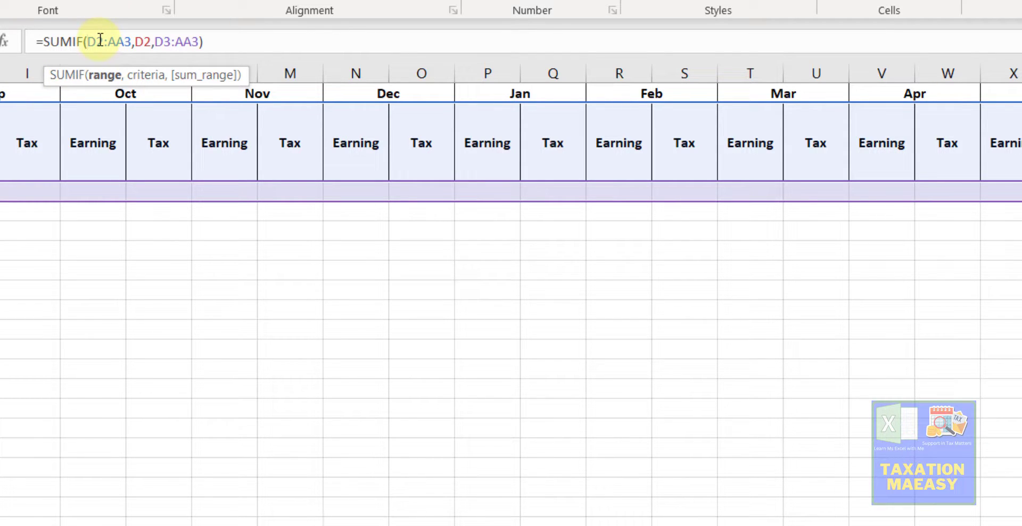
pyautogui.press('F4')
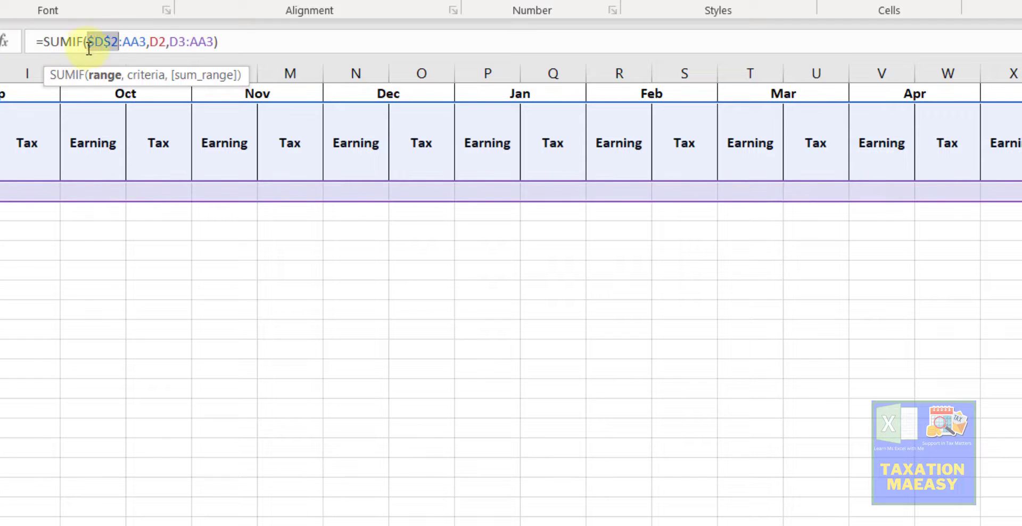
pyautogui.click(158, 44)
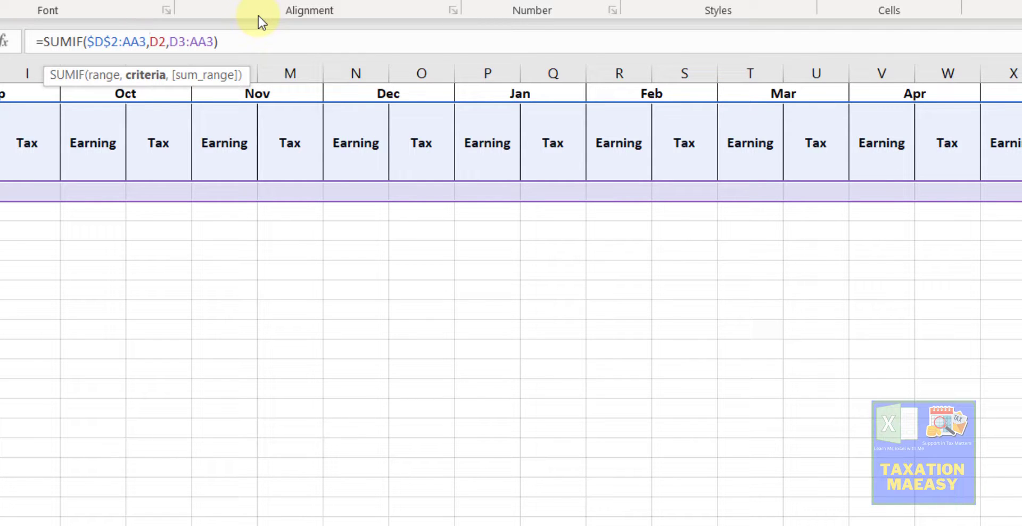
pyautogui.press('F4')
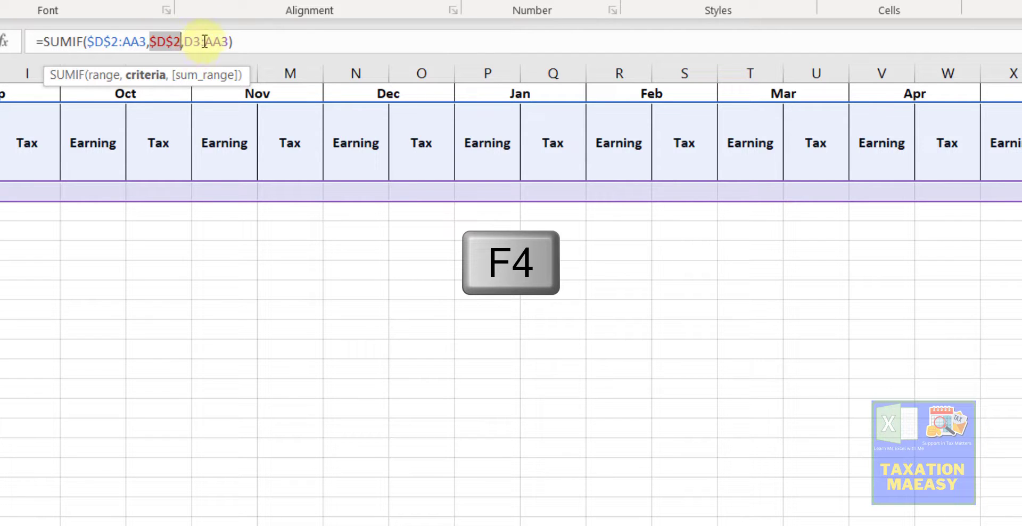
pyautogui.click(183, 41)
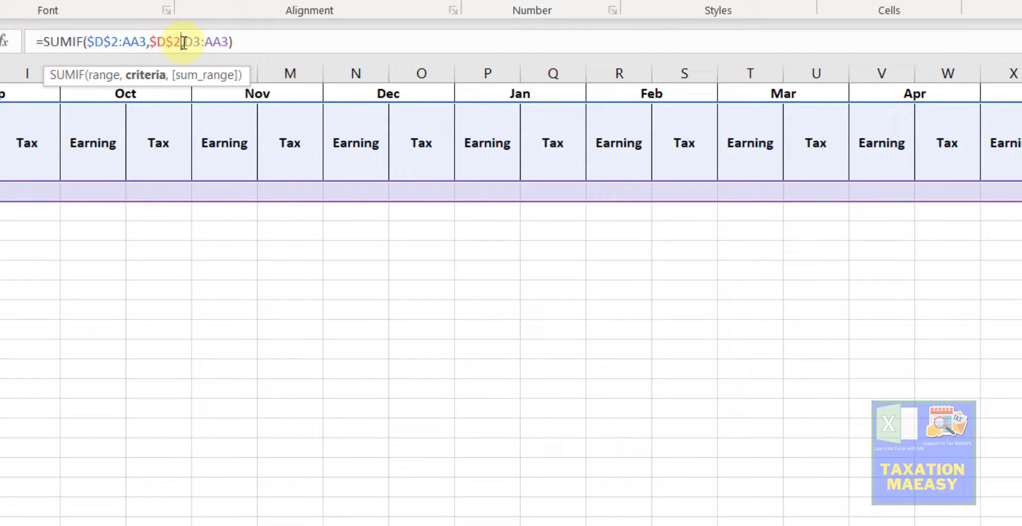
pyautogui.write(',')
pyautogui.press('Return')
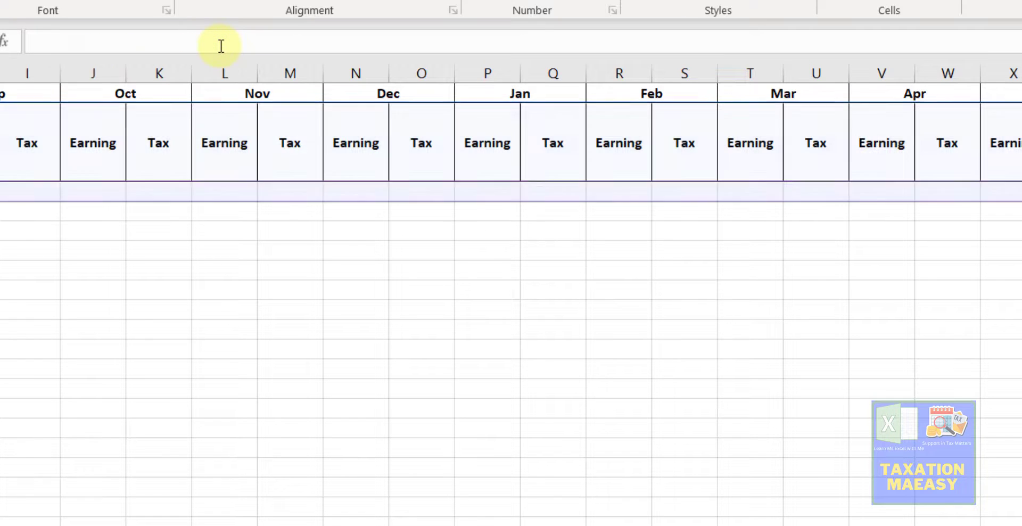
pyautogui.press('Up')
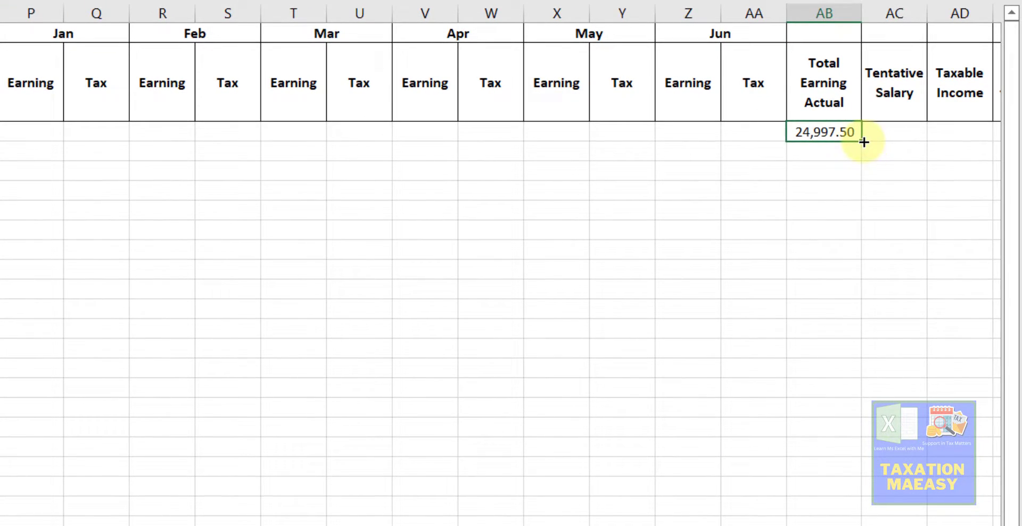
# - Fill the Total Earning Actual formula from AB3 down to AB27 and autofit the column width
pyautogui.moveTo(863, 141); pyautogui.dragTo(858, 520)
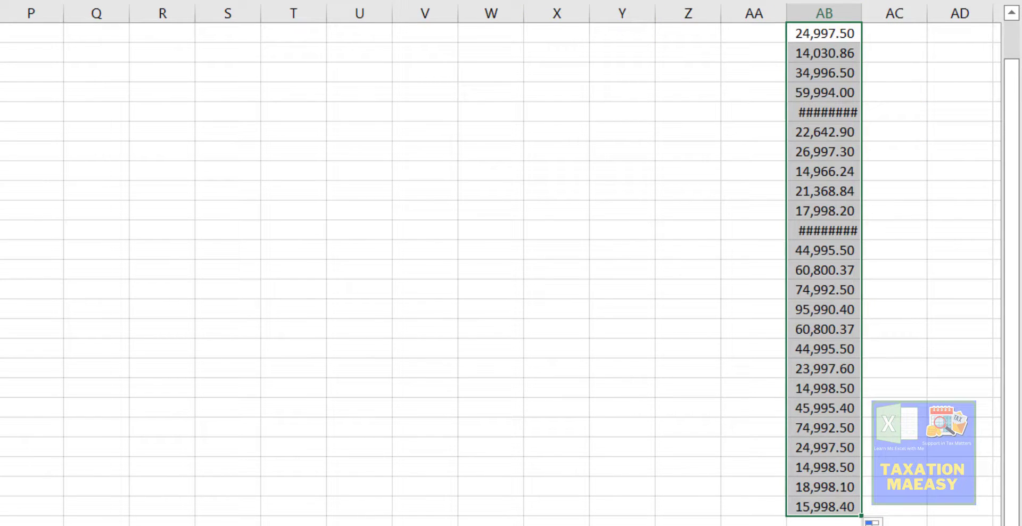
pyautogui.hotkey('alt', 'h')
pyautogui.press('o')
pyautogui.press('i')
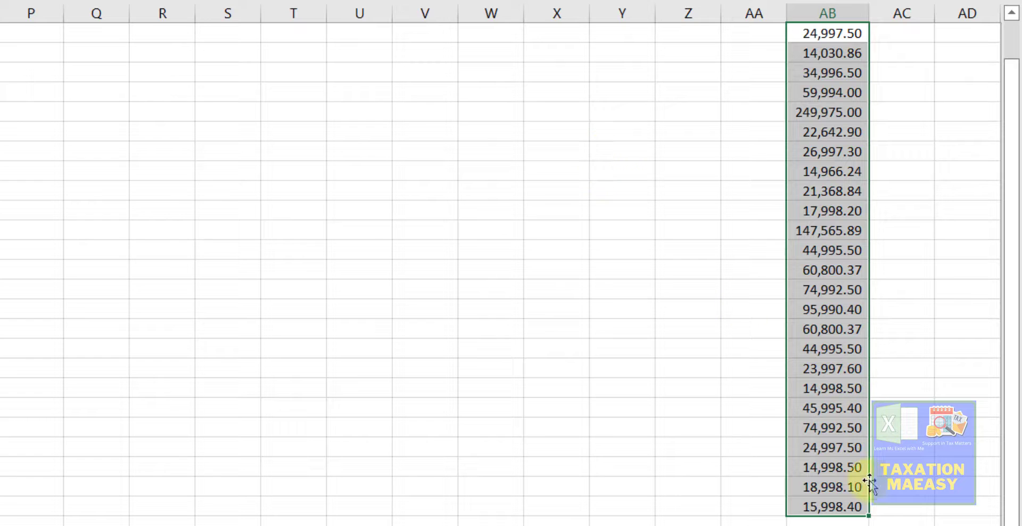
# - Review the filled Total Earning Actual column from the last employee row back up to the first
pyautogui.click(819, 506)
pyautogui.hotkey('ctrl', 'Left')
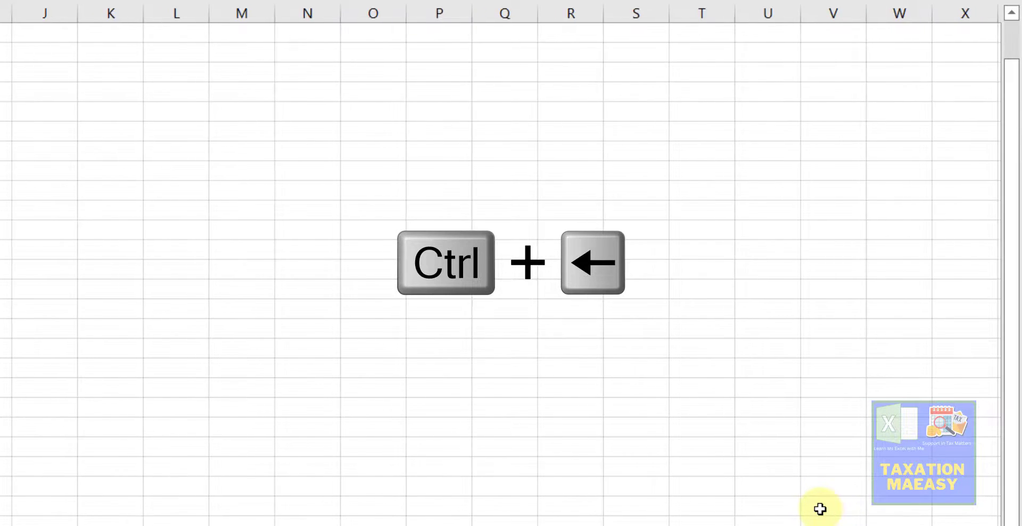
pyautogui.press('Right')
pyautogui.press('Right')
pyautogui.press('Right')
pyautogui.press('Right')
pyautogui.press('Right')
pyautogui.press('Right')
pyautogui.press('Right')
pyautogui.press('Right')
pyautogui.press('Right')
pyautogui.press('Right')
pyautogui.press('Right')
pyautogui.press('Right')
pyautogui.press('Right')
pyautogui.press('Right')
pyautogui.press('Right')
pyautogui.press('Right')
pyautogui.press('Right')
pyautogui.press('Right')
pyautogui.press('Right')
pyautogui.press('Right')
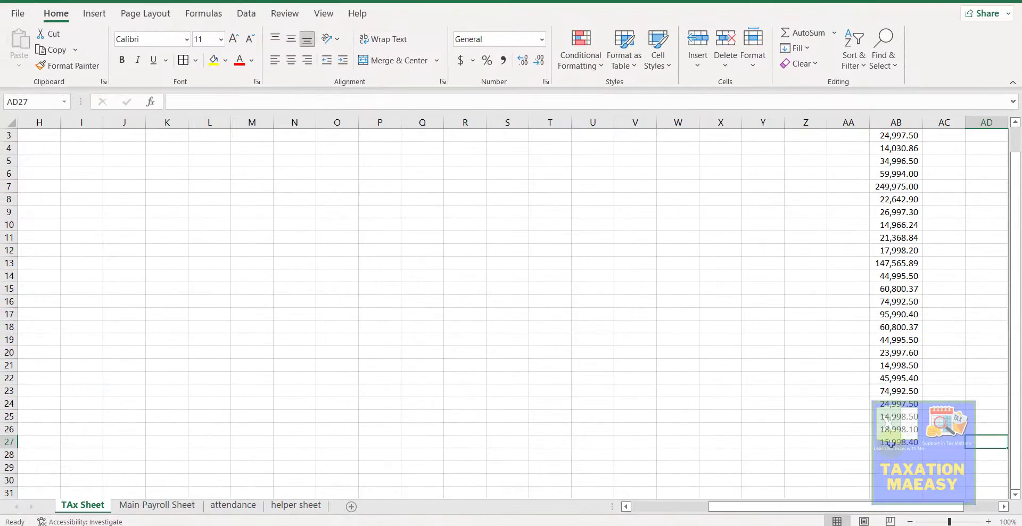
pyautogui.press('Left')
pyautogui.press('Left')
pyautogui.hotkey('ctrl', 'Up')
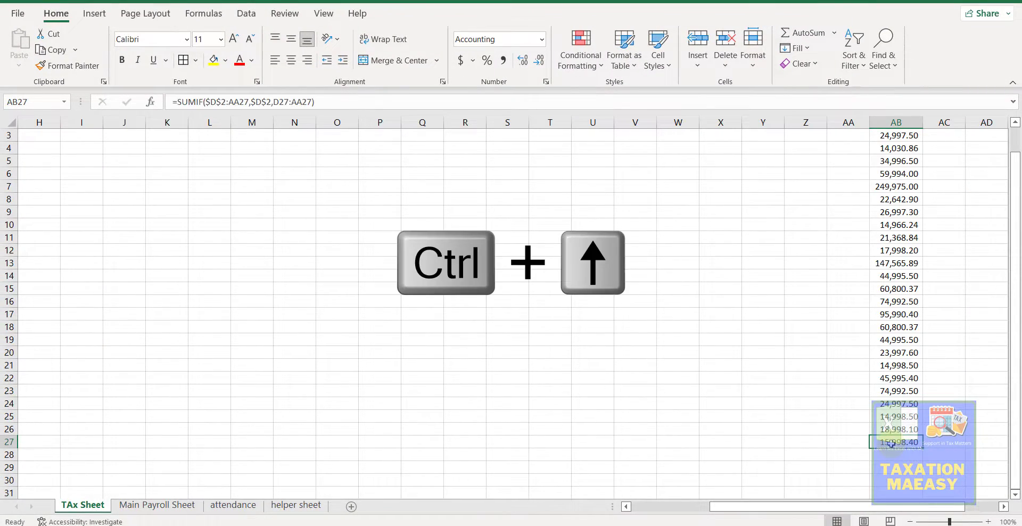
pyautogui.press('Up')
pyautogui.press('Up')
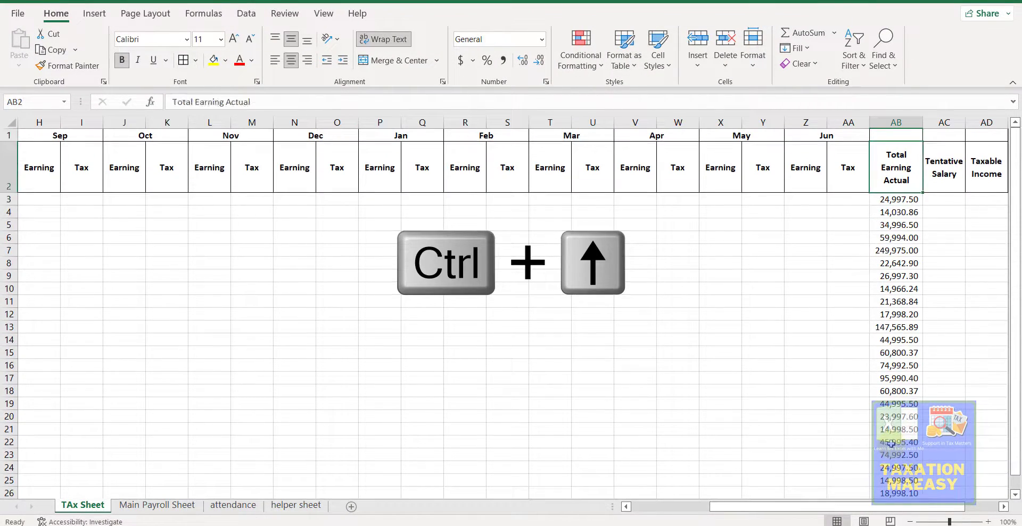
pyautogui.press('Down')
pyautogui.press('Down')
pyautogui.press('Down')
pyautogui.press('Up')
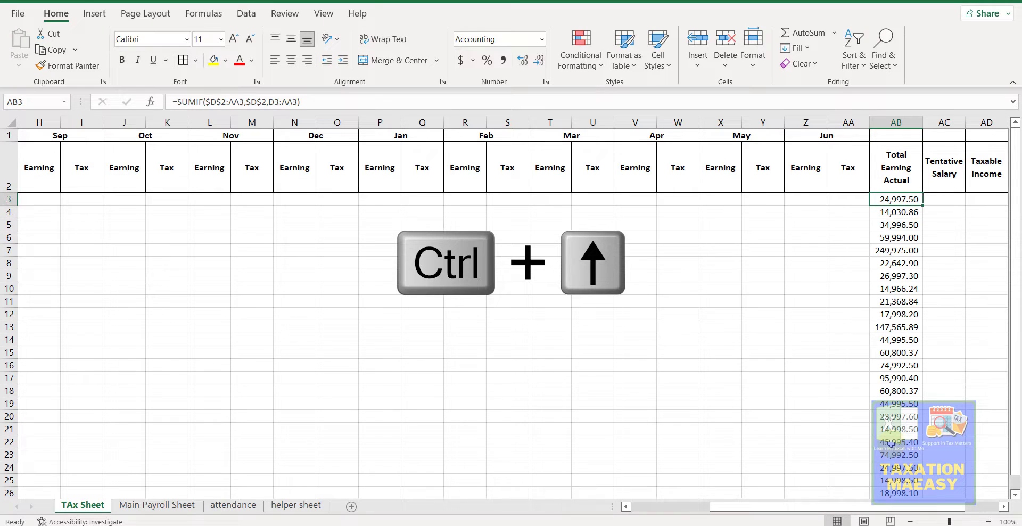
# - Compare the Tentative Salary column with the monthly columns, going back to July earnings, Gross Package and the August columns
pyautogui.press('Right')
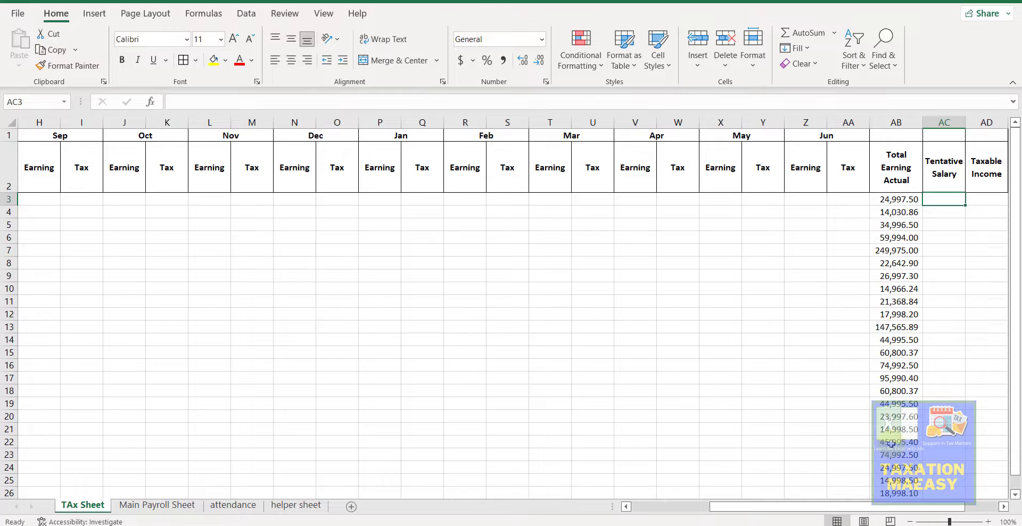
pyautogui.press('Left')
pyautogui.press('Left')
pyautogui.press('Right')
pyautogui.press('Right')
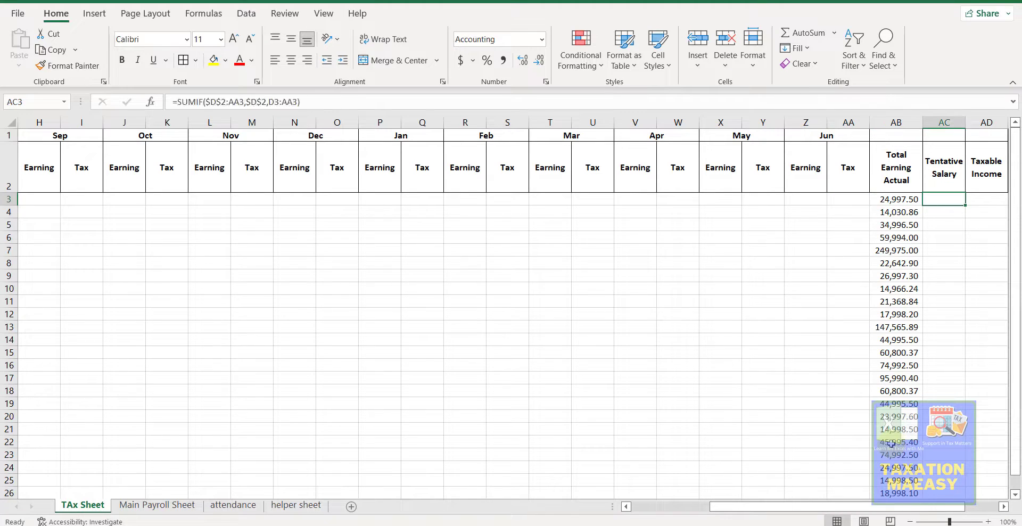
pyautogui.press('Left')
pyautogui.press('Left')
pyautogui.press('Left')
pyautogui.press('Left')
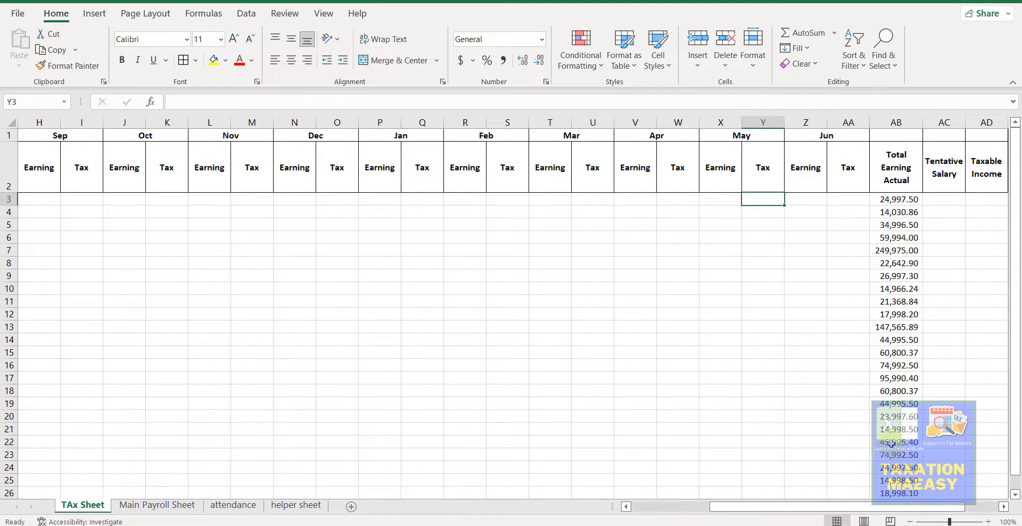
pyautogui.press('Right')
pyautogui.press('Left')
pyautogui.press('Left')
pyautogui.press('Left')
pyautogui.press('Left')
pyautogui.press('Left')
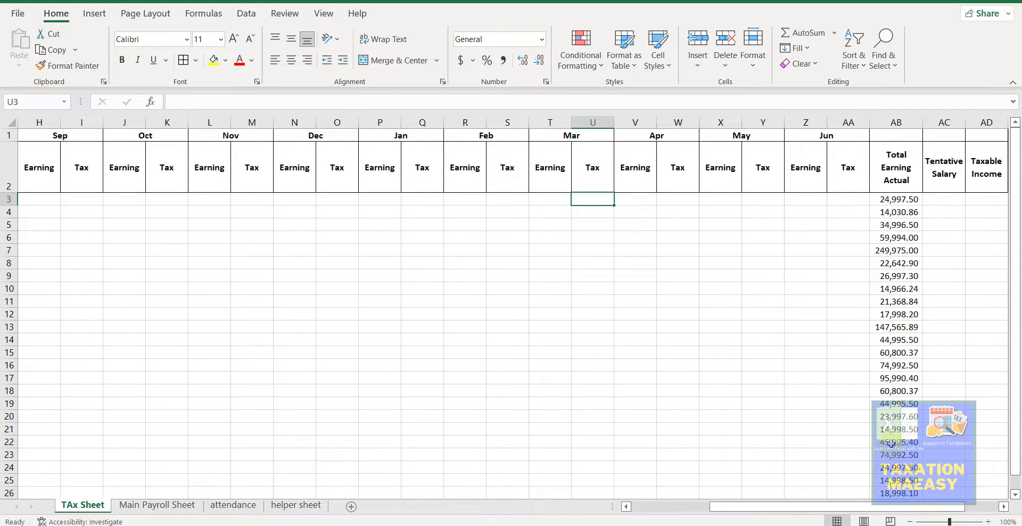
pyautogui.hotkey('ctrl', 'Left')
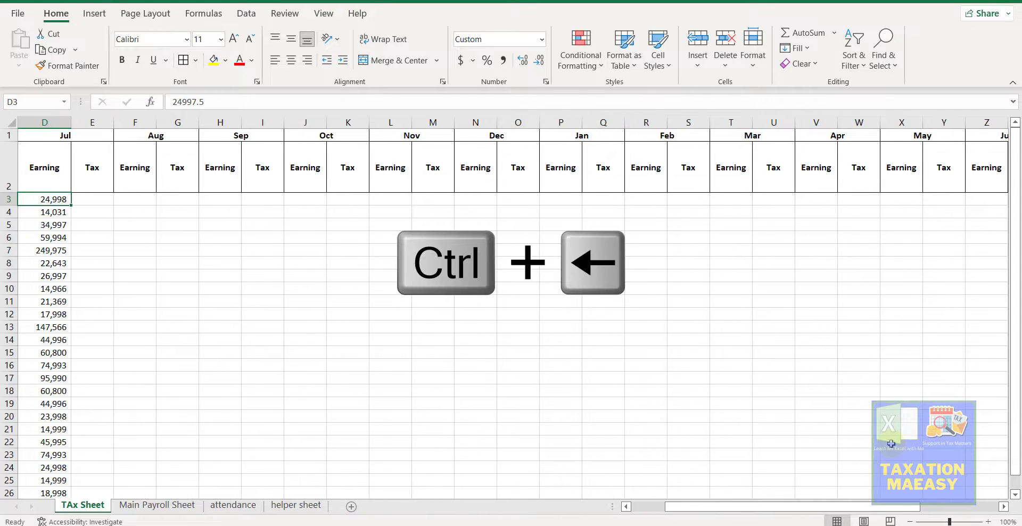
pyautogui.press('Left')
pyautogui.press('Right')
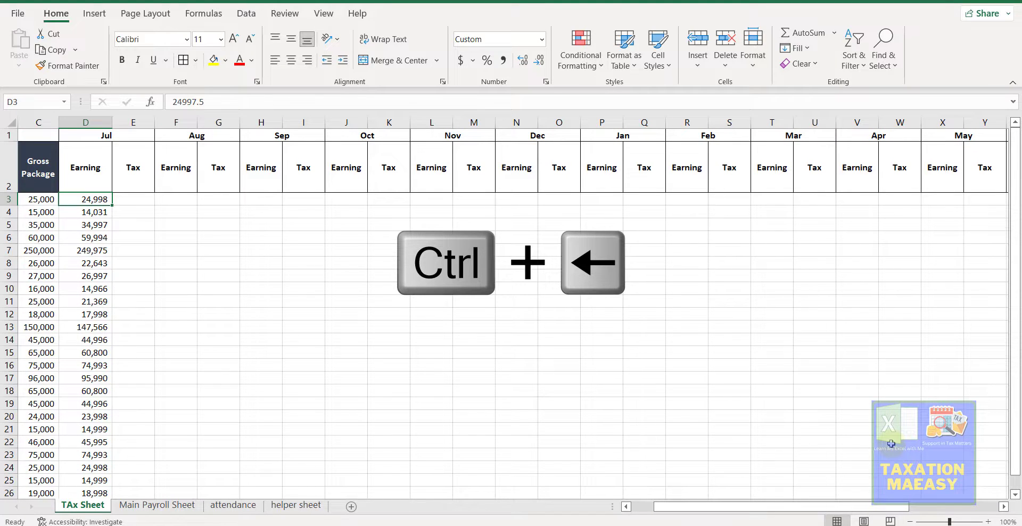
pyautogui.press('Right')
pyautogui.press('Right')
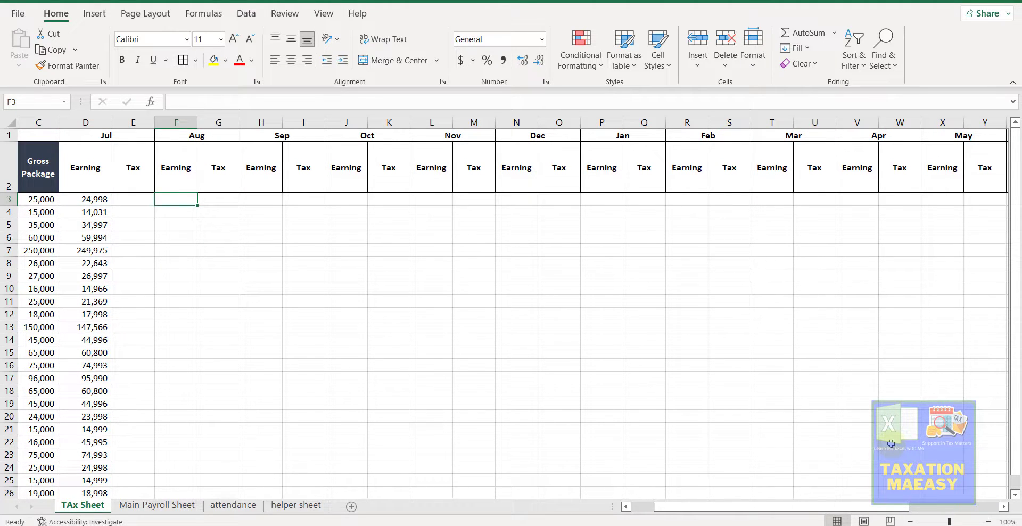
pyautogui.press('Up')
pyautogui.press('Down')
pyautogui.press('Up')
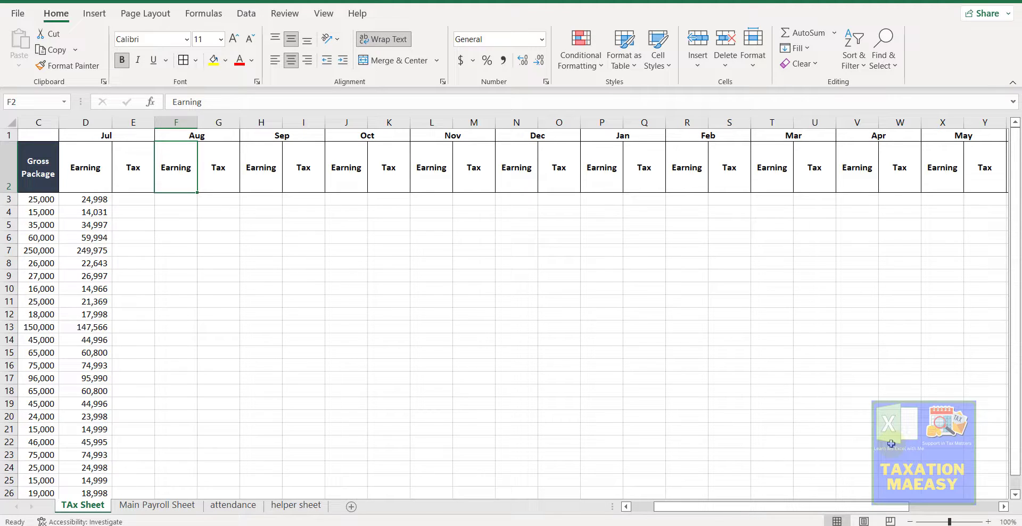
pyautogui.press('Down')
pyautogui.press('Right')
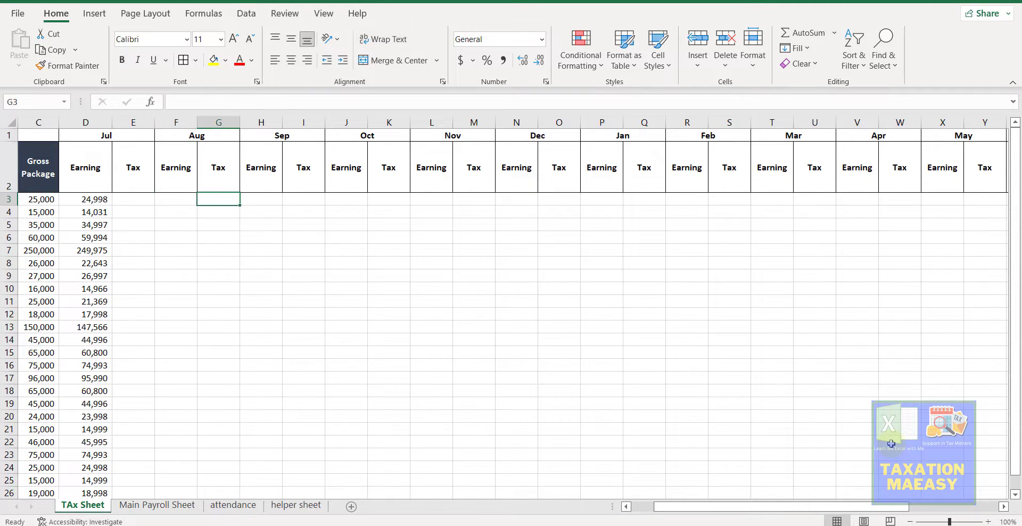
# - Look across row 3 through the remaining months up to the Tentative Salary column
pyautogui.press('Right')
pyautogui.press('Right')
pyautogui.press('Right')
pyautogui.press('Right')
pyautogui.press('Right')
pyautogui.press('Right')
pyautogui.press('Right')
pyautogui.press('Right')
pyautogui.press('Right')
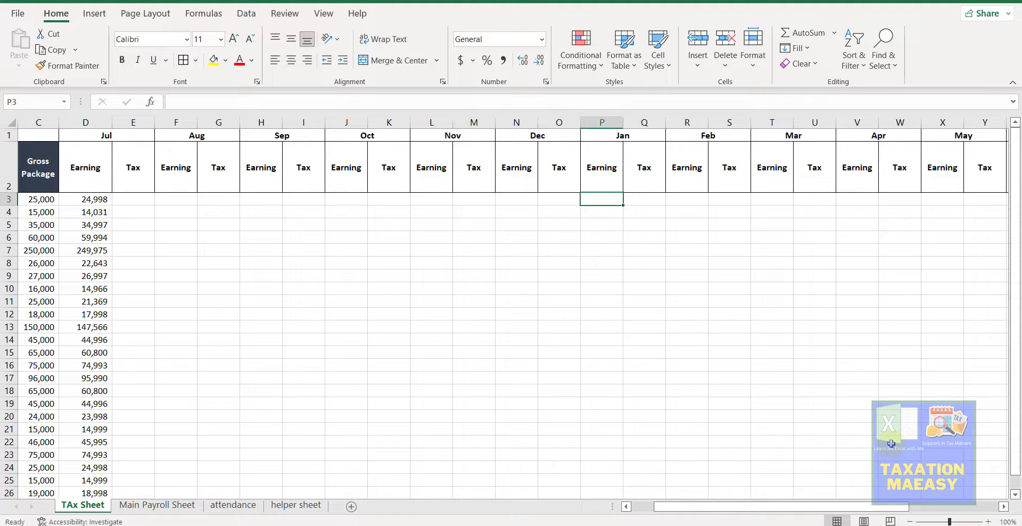
pyautogui.press('Right')
pyautogui.press('Right')
pyautogui.press('Right')
pyautogui.press('Right')
pyautogui.press('Right')
pyautogui.press('Right')
pyautogui.press('Right')
pyautogui.press('Right')
pyautogui.press('Right')
pyautogui.press('Right')
pyautogui.press('Right')
pyautogui.press('Right')
pyautogui.press('Right')
pyautogui.press('Right')
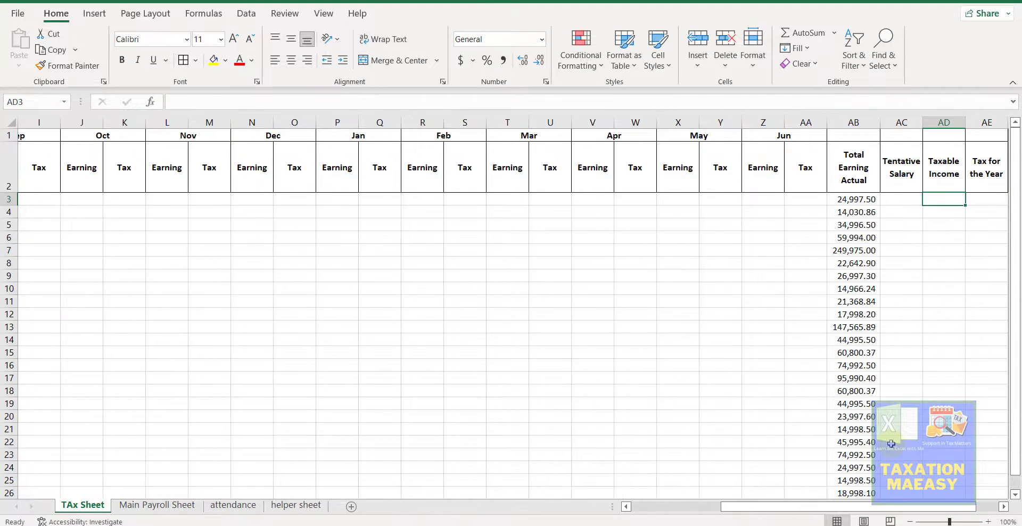
pyautogui.press('Left')
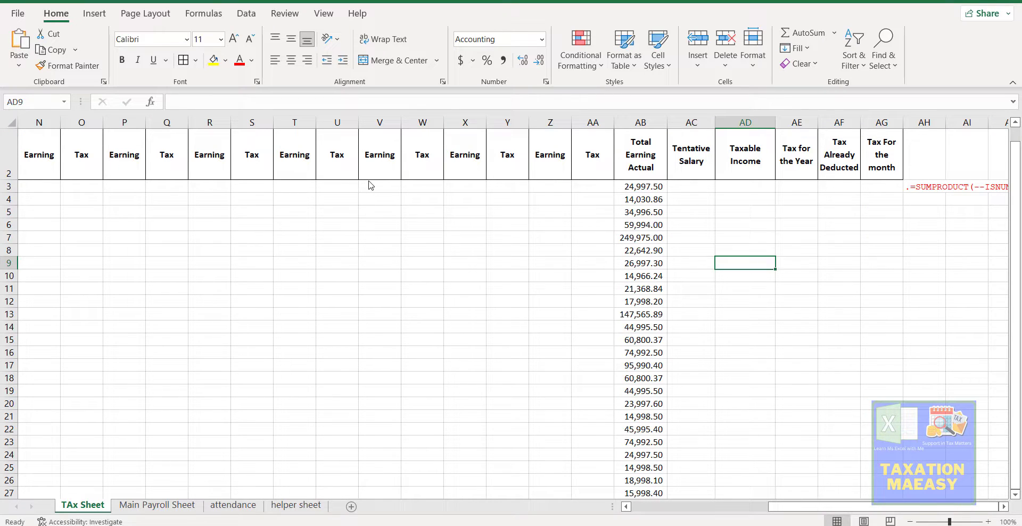
# - Examine the Earning and Tax headers in row 2 from the summary columns back to July
pyautogui.press('Left')
pyautogui.press('Up')
pyautogui.press('Up')
pyautogui.press('Up')
pyautogui.press('Up')
pyautogui.press('Up')
pyautogui.press('Up')
pyautogui.press('Up')
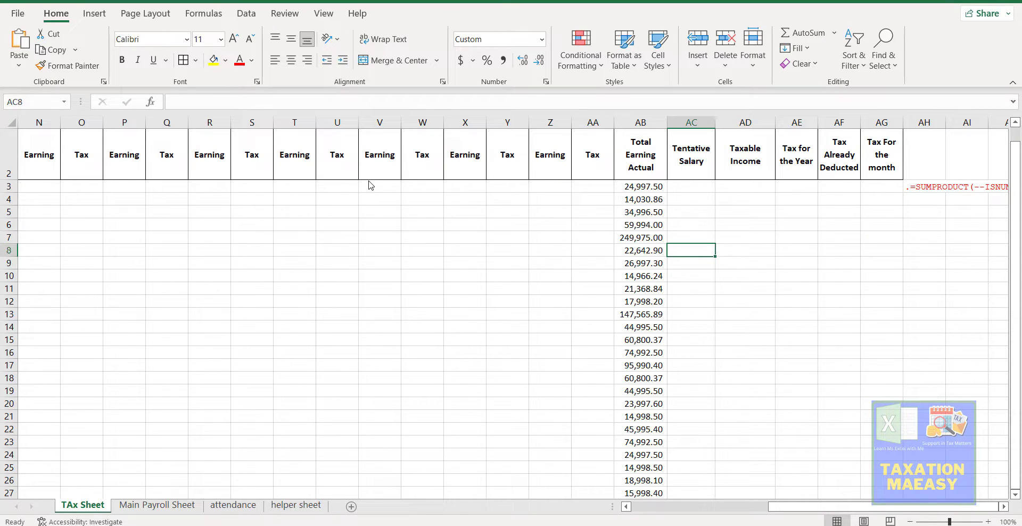
pyautogui.press('Left')
pyautogui.press('Left')
pyautogui.press('Left')
pyautogui.press('Left')
pyautogui.press('Left')
pyautogui.press('Left')
pyautogui.press('Left')
pyautogui.press('Left')
pyautogui.press('Left')
pyautogui.press('Left')
pyautogui.press('Left')
pyautogui.press('Left')
pyautogui.press('Left')
pyautogui.press('Left')
pyautogui.press('Left')
pyautogui.press('Left')
pyautogui.press('Left')
pyautogui.press('Left')
pyautogui.press('Left')
pyautogui.press('Left')
pyautogui.press('Left')
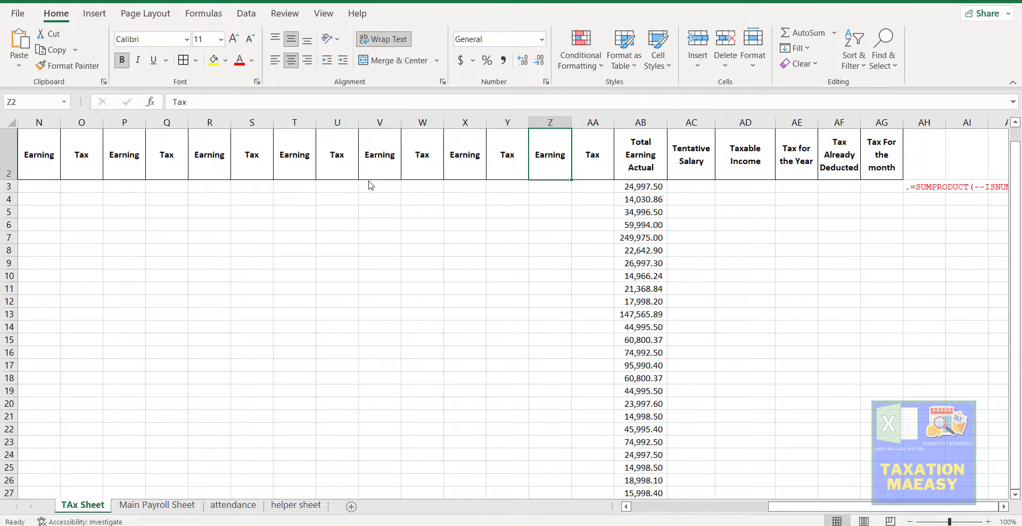
pyautogui.press('Left')
pyautogui.press('Left')
pyautogui.press('Left')
pyautogui.press('Left')
pyautogui.press('Left')
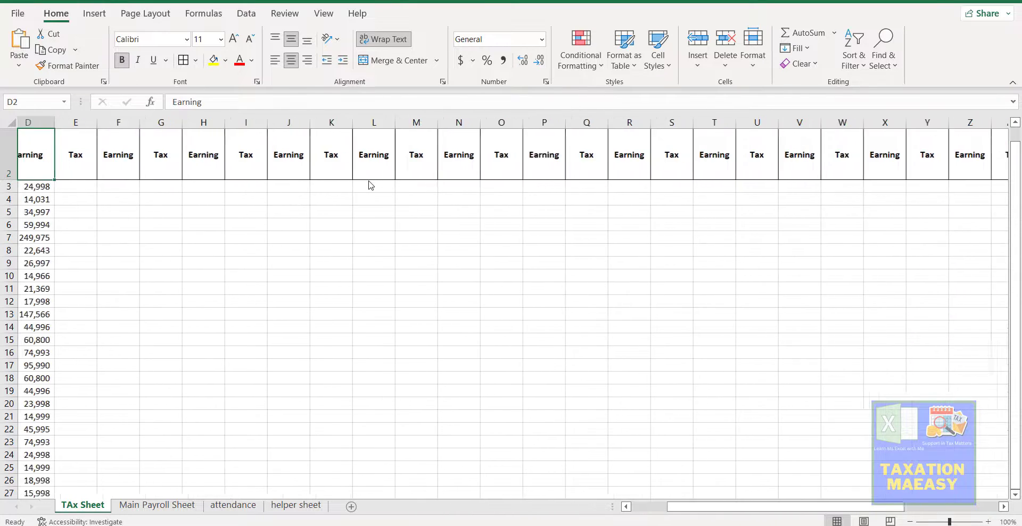
pyautogui.press('Right')
pyautogui.press('Right')
pyautogui.press('Right')
pyautogui.press('Left')
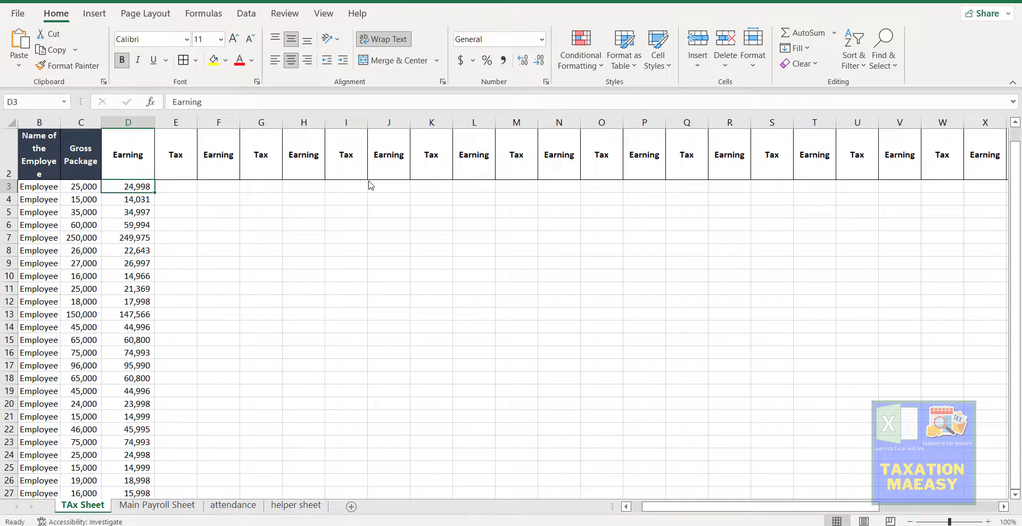
# - Examine the first employee's row from July earnings through to the tax summary columns and the Total Earning Actual formula
pyautogui.press('Down')
pyautogui.press('Right')
pyautogui.press('Right')
pyautogui.press('Right')
pyautogui.press('Right')
pyautogui.press('Right')
pyautogui.press('Right')
pyautogui.press('Right')
pyautogui.press('Right')
pyautogui.press('Right')
pyautogui.press('Right')
pyautogui.press('Right')
pyautogui.press('Right')
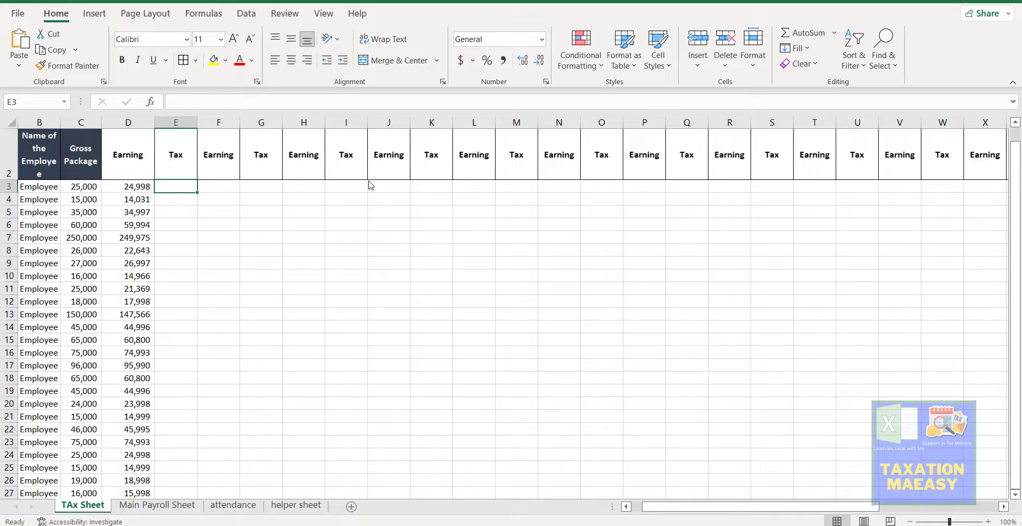
pyautogui.press('Right')
pyautogui.press('Right')
pyautogui.press('Right')
pyautogui.press('Right')
pyautogui.press('Right')
pyautogui.press('Right')
pyautogui.press('Right')
pyautogui.press('Right')
pyautogui.press('Right')
pyautogui.press('Right')
pyautogui.press('Right')
pyautogui.press('Right')
pyautogui.press('Right')
pyautogui.press('Right')
pyautogui.press('Right')
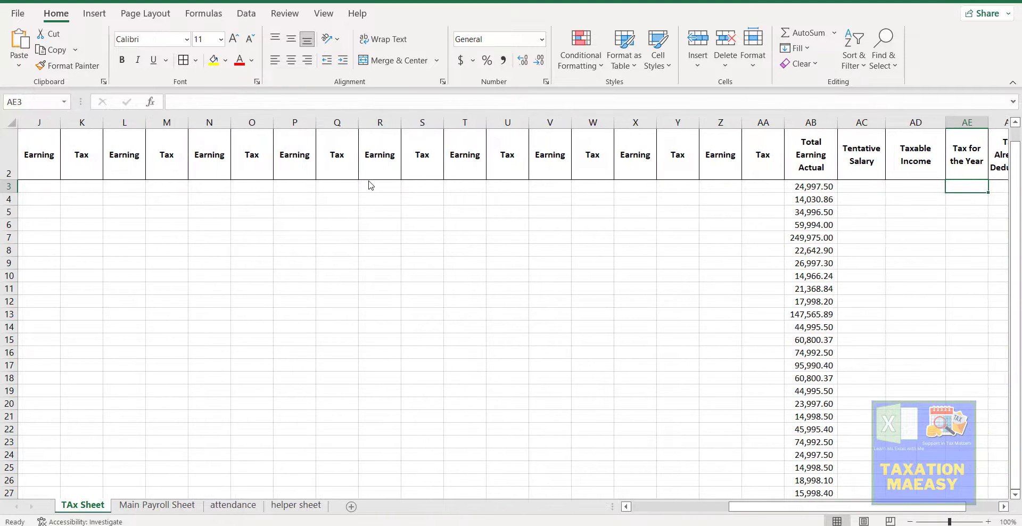
pyautogui.press('Right')
pyautogui.press('Left')
pyautogui.press('Left')
pyautogui.press('Left')
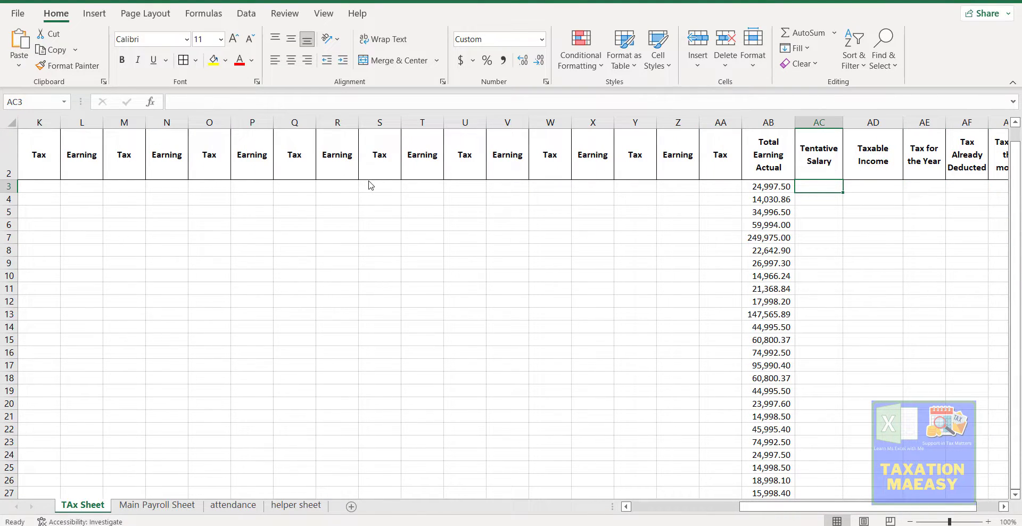
pyautogui.press('Left')
pyautogui.press('Left')
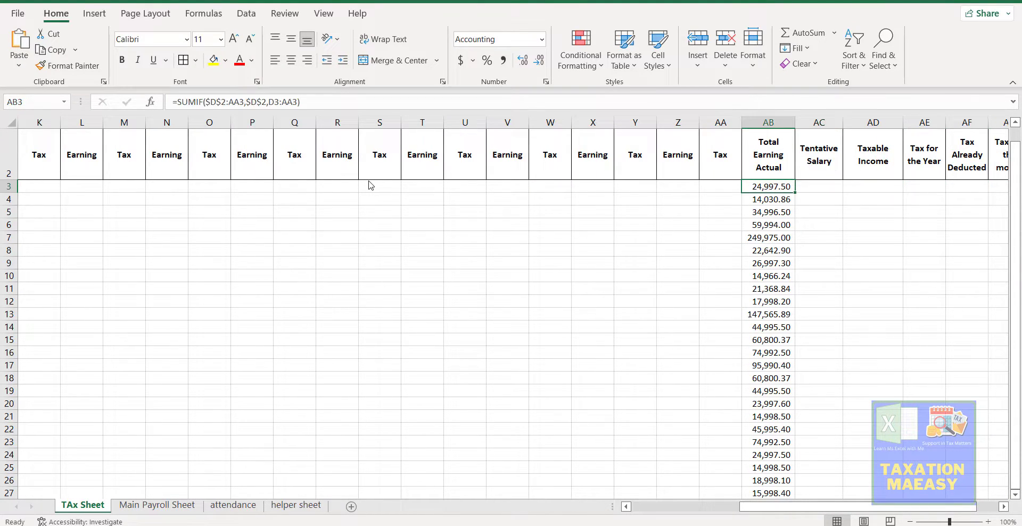
pyautogui.press('Right')
pyautogui.press('Right')
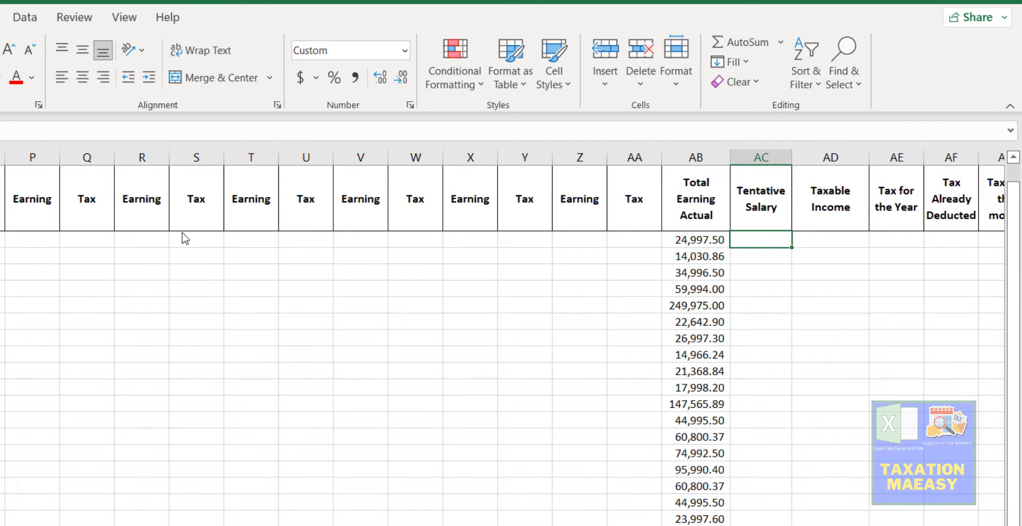
pyautogui.write('=')
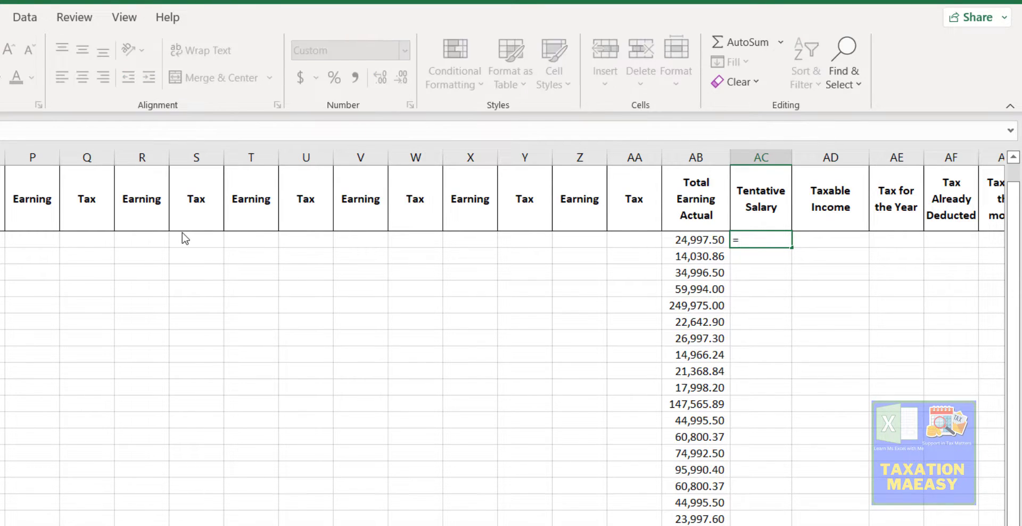
pyautogui.write('s')
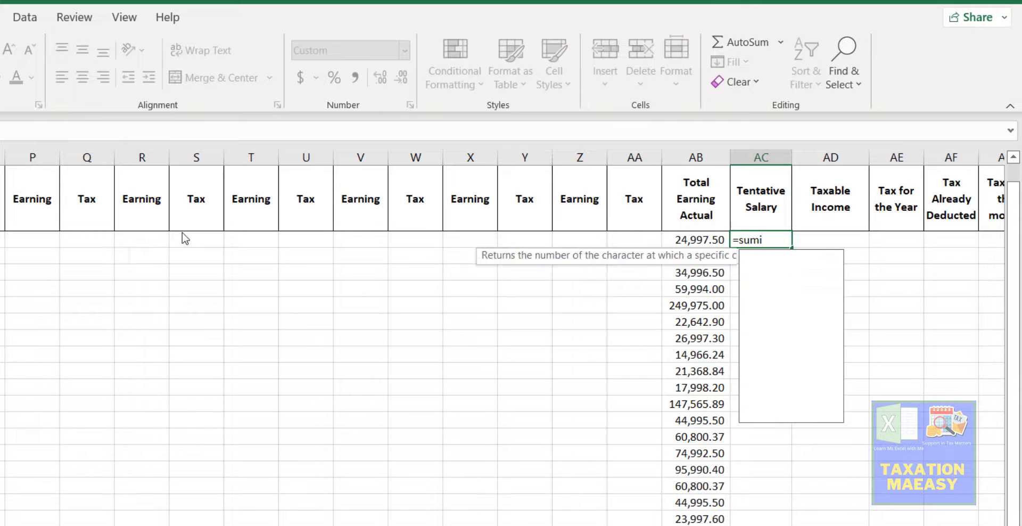
pyautogui.write('um')
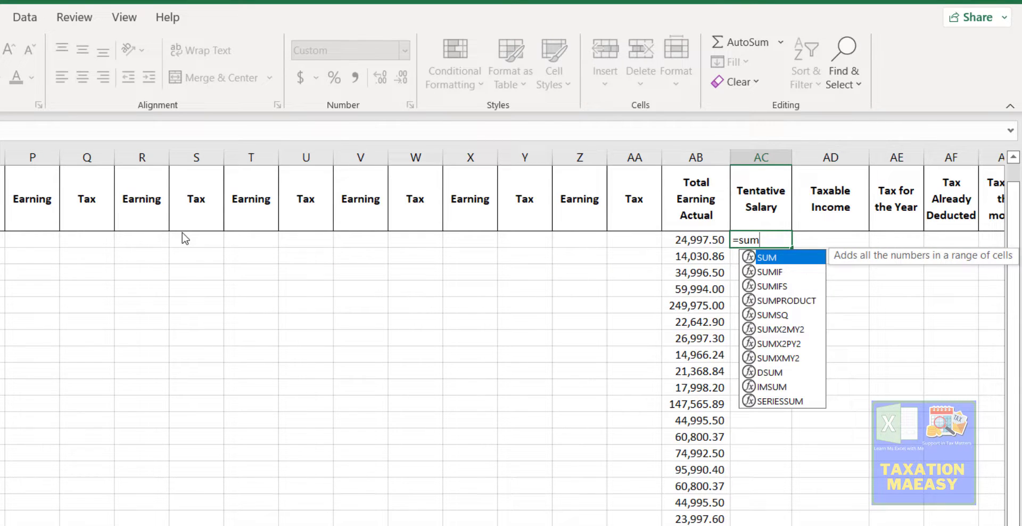
pyautogui.write('ifs')
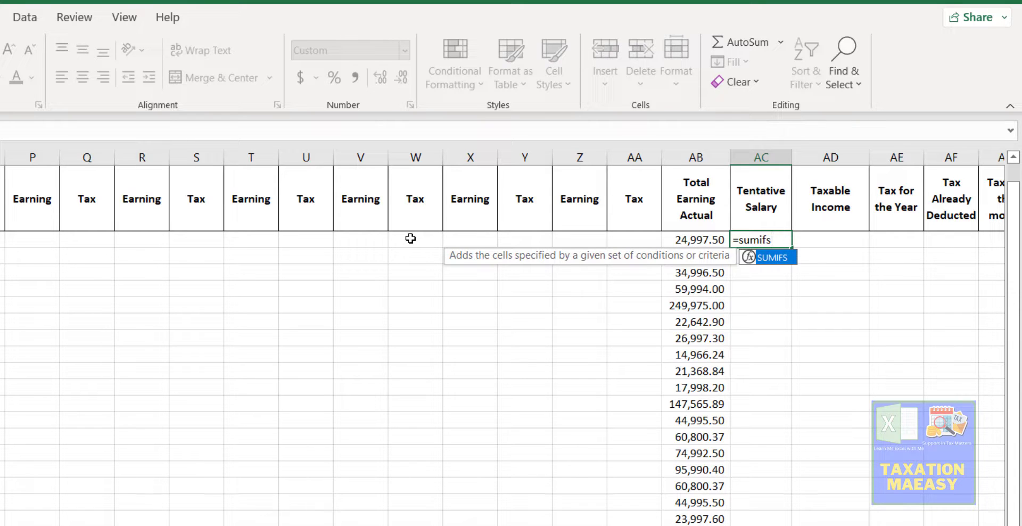
pyautogui.hotkey('alt', 'Tab')
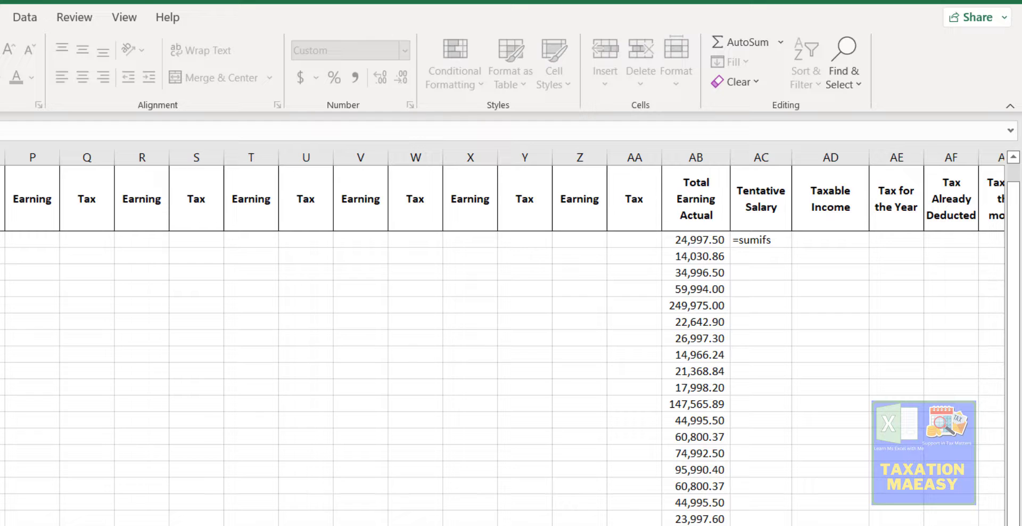
pyautogui.hotkey('alt', 'Tab')
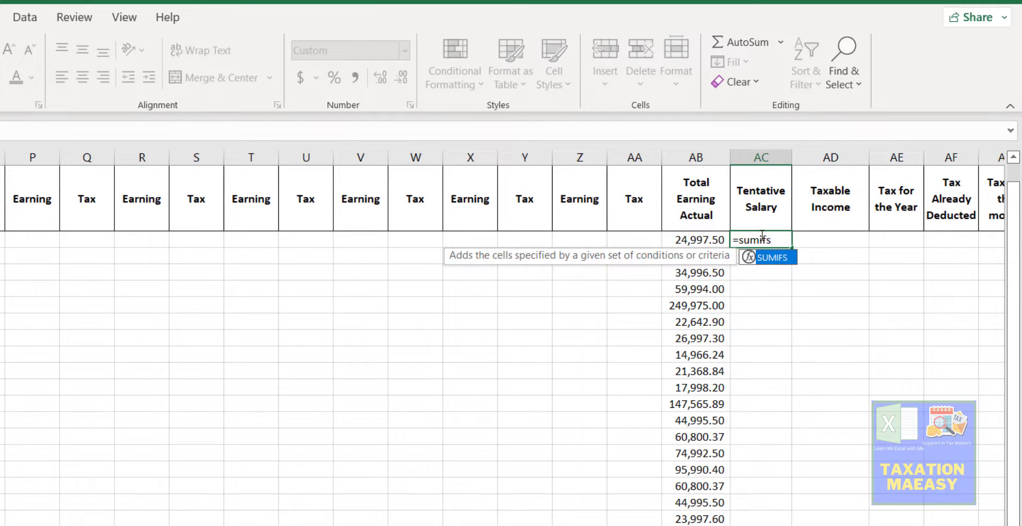
pyautogui.press('BackSpace')
pyautogui.press('BackSpace')
pyautogui.press('BackSpace')
pyautogui.press('BackSpace')
pyautogui.press('BackSpace')
pyautogui.press('BackSpace')
pyautogui.press('BackSpace')
pyautogui.press('Escape')
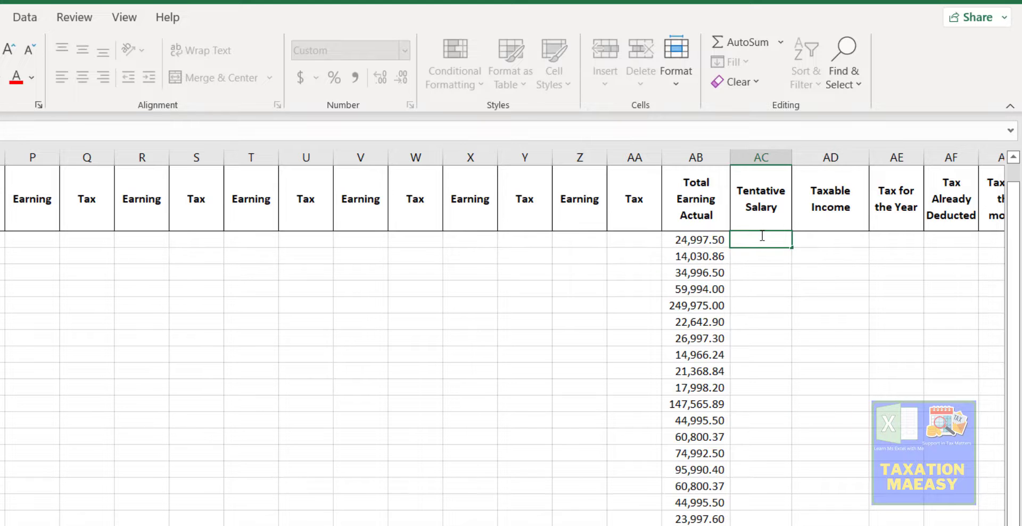
# - Start a COUNTIFS formula in the first employee's Tentative Salary cell AC3, with criteria range D2:AA2 and D2 (Earning) as the criterion
pyautogui.write('=')
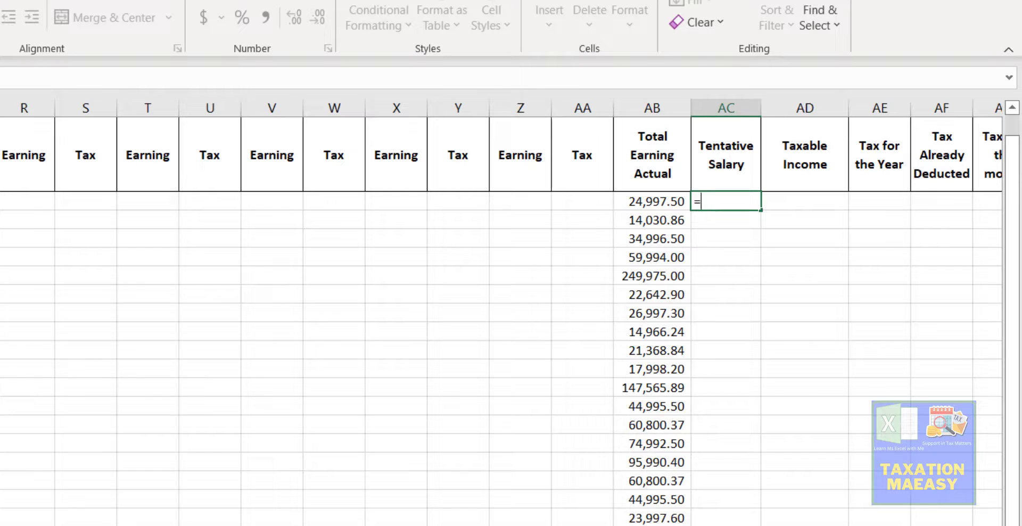
pyautogui.write('nt')
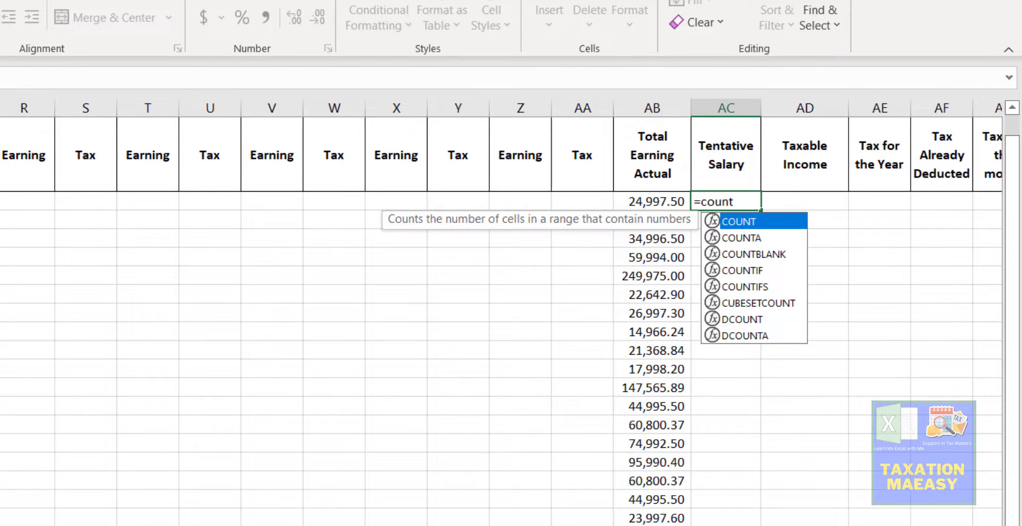
pyautogui.write('ifs')
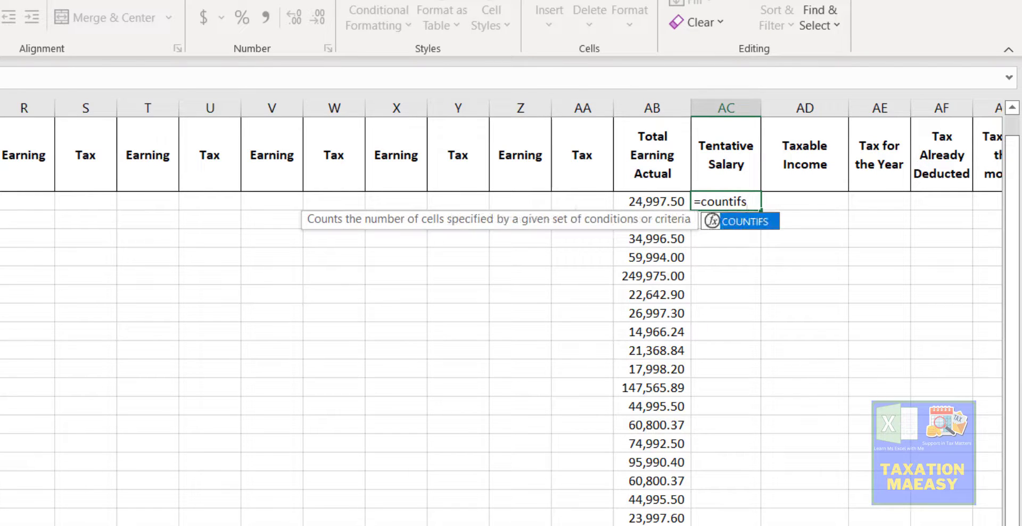
pyautogui.press('Tab')
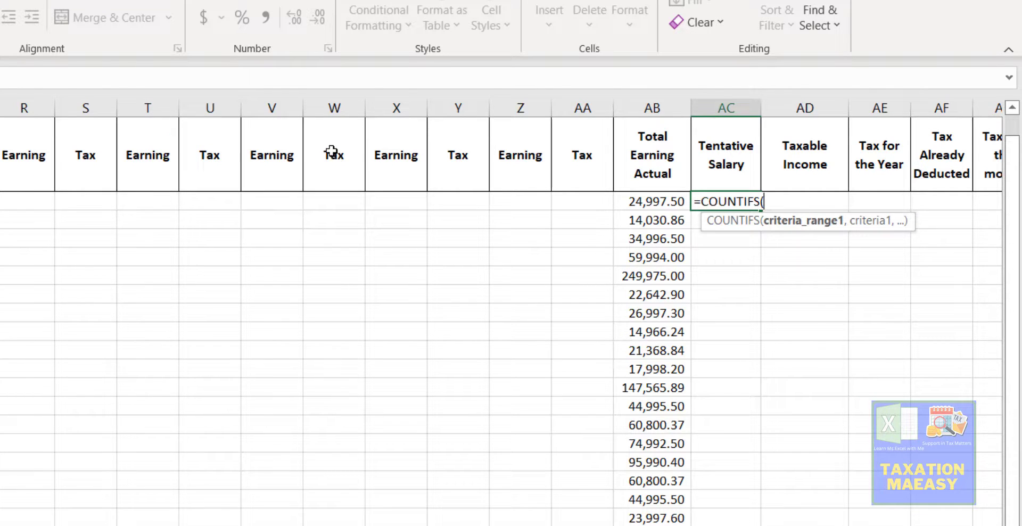
pyautogui.click(547, 151)
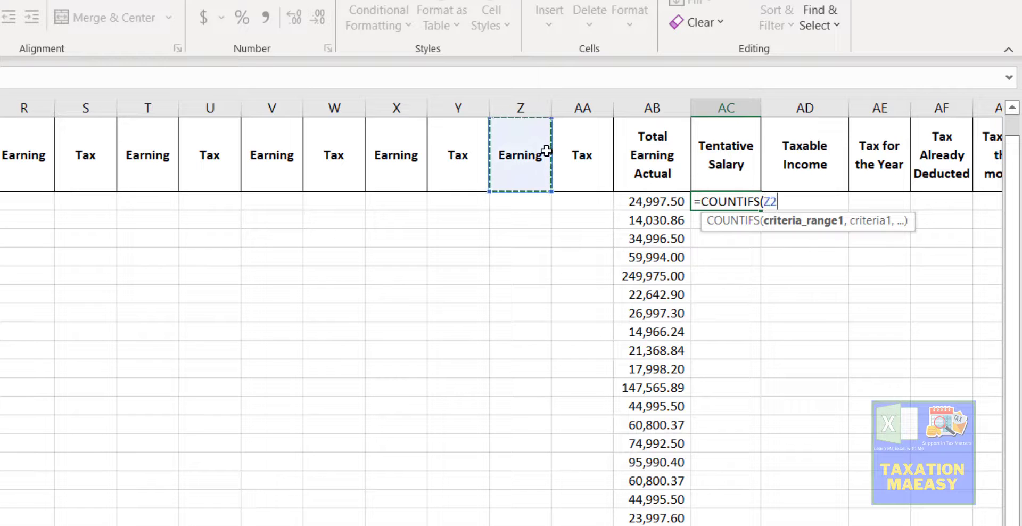
pyautogui.press('Right')
pyautogui.hotkey('ctrl', 'shift', 'Left')
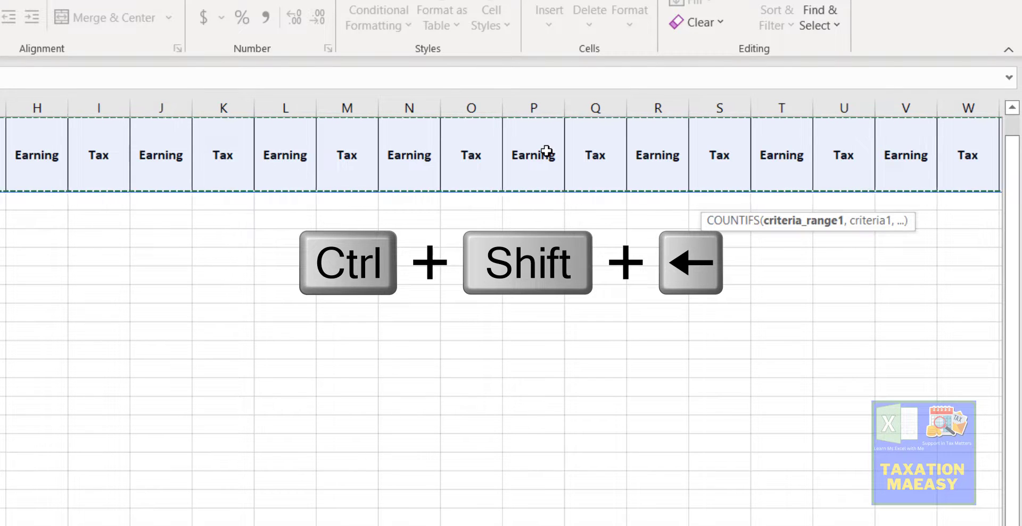
pyautogui.write(',')
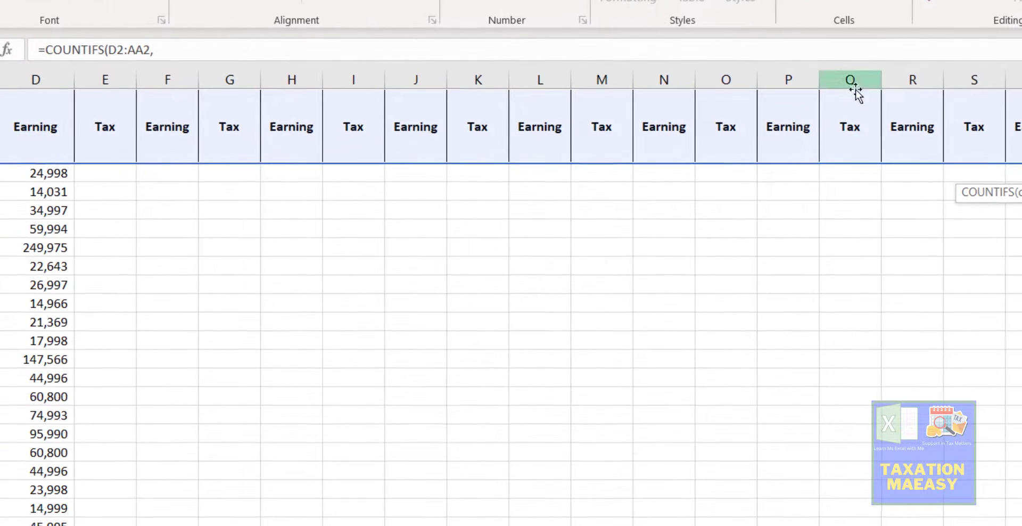
pyautogui.click(40, 124)
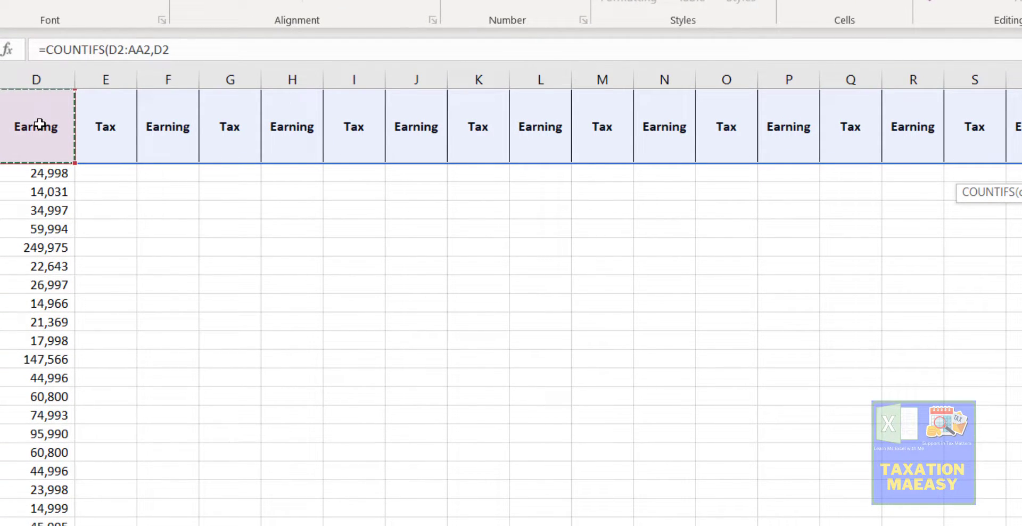
# - Add D3:AA3 as the second criteria range with "" as its criterion, and enter the COUNTIFS formula in AC3
pyautogui.write(',')
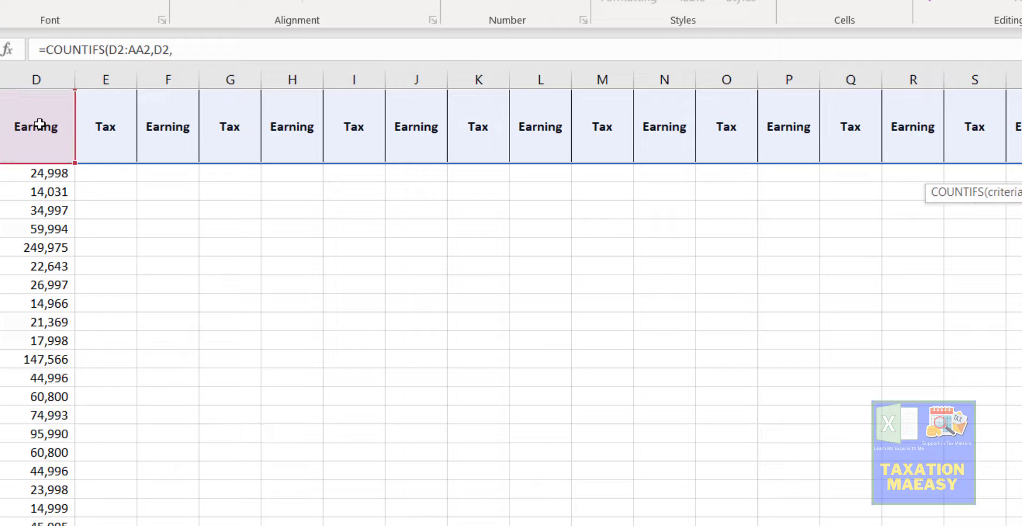
pyautogui.click(21, 178)
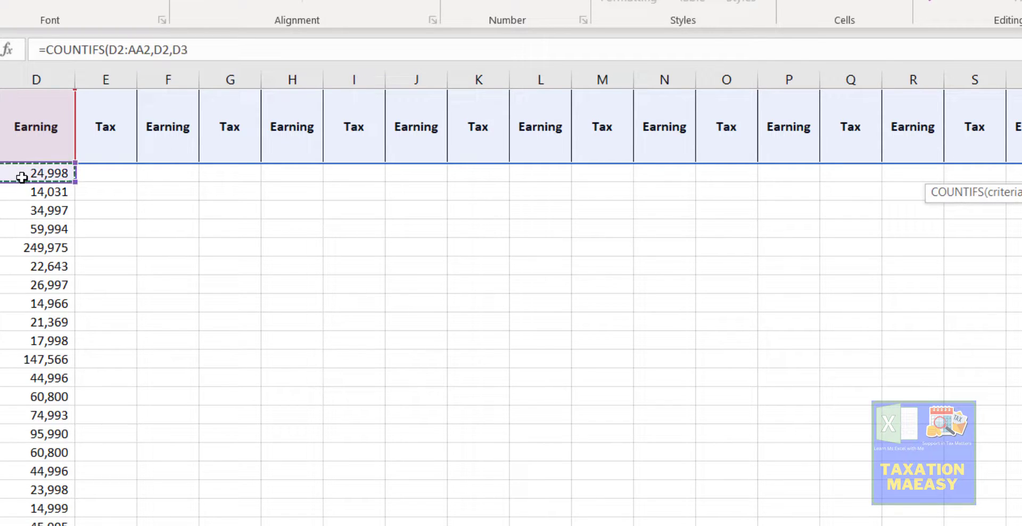
pyautogui.moveTo(133, 174); pyautogui.dragTo(320, 173)
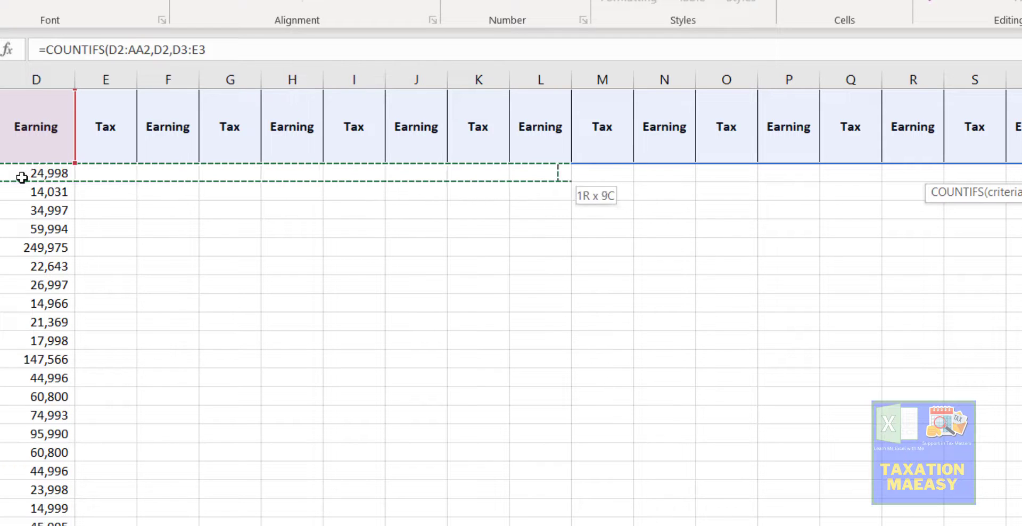
pyautogui.hotkey('shift', 'Right')
pyautogui.hotkey('shift', 'Right')
pyautogui.hotkey('shift', 'Right')
pyautogui.hotkey('shift', 'Right')
pyautogui.hotkey('shift', 'Right')
pyautogui.hotkey('shift', 'Right')
pyautogui.hotkey('shift', 'Right')
pyautogui.hotkey('shift', 'Right')
pyautogui.hotkey('shift', 'Right')
pyautogui.hotkey('shift', 'Right')
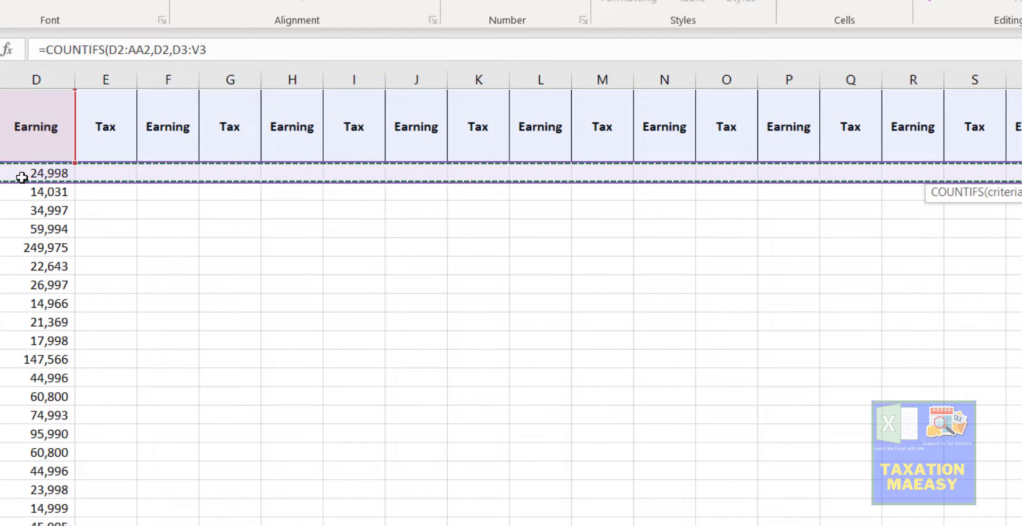
pyautogui.hotkey('shift', 'Right')
pyautogui.hotkey('shift', 'Right')
pyautogui.hotkey('shift', 'Right')
pyautogui.hotkey('shift', 'Right')
pyautogui.hotkey('shift', 'Right')
pyautogui.hotkey('shift', 'Right')
pyautogui.hotkey('shift', 'Right')
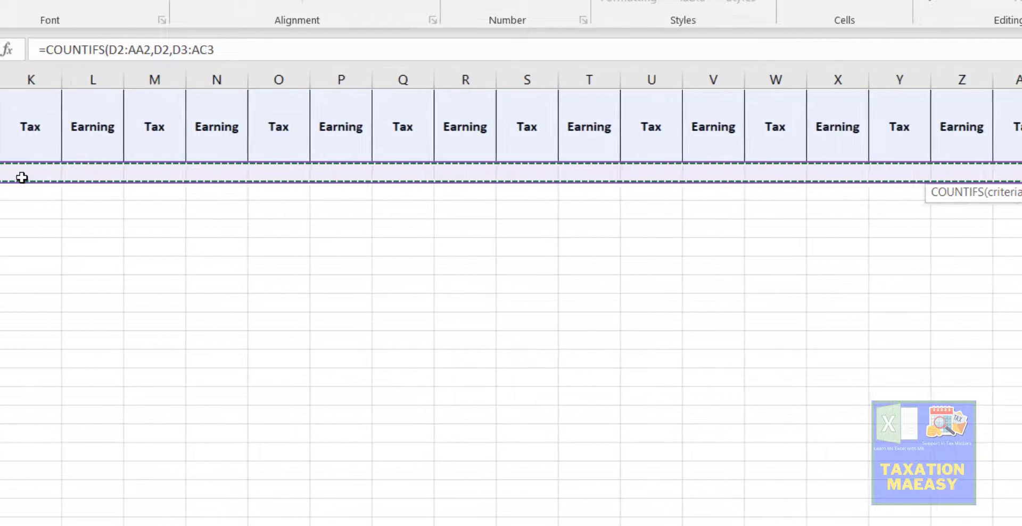
pyautogui.hotkey('shift', 'Right')
pyautogui.hotkey('shift', 'Left')
pyautogui.hotkey('shift', 'Left')
pyautogui.hotkey('shift', 'Left')
pyautogui.hotkey('shift', 'Left')
pyautogui.hotkey('shift', 'Right')
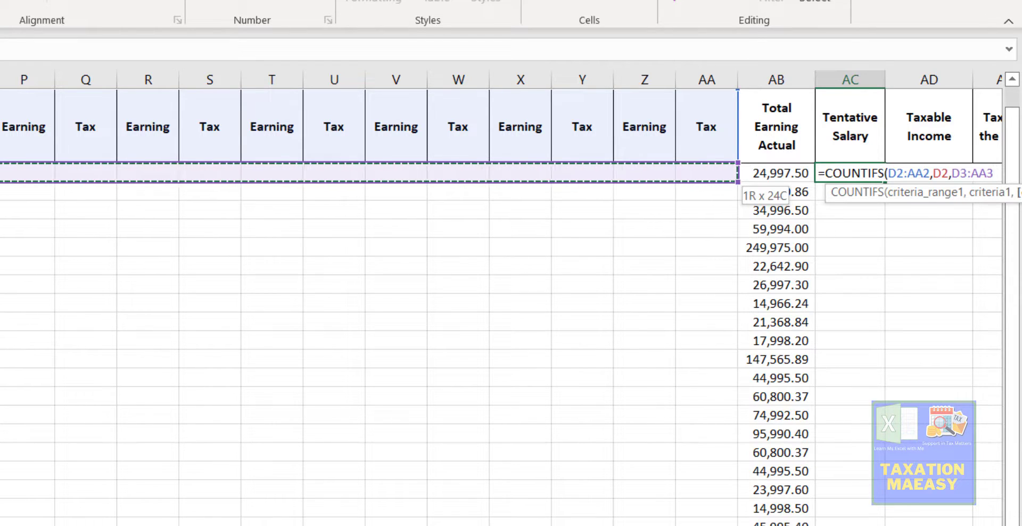
pyautogui.write(',')
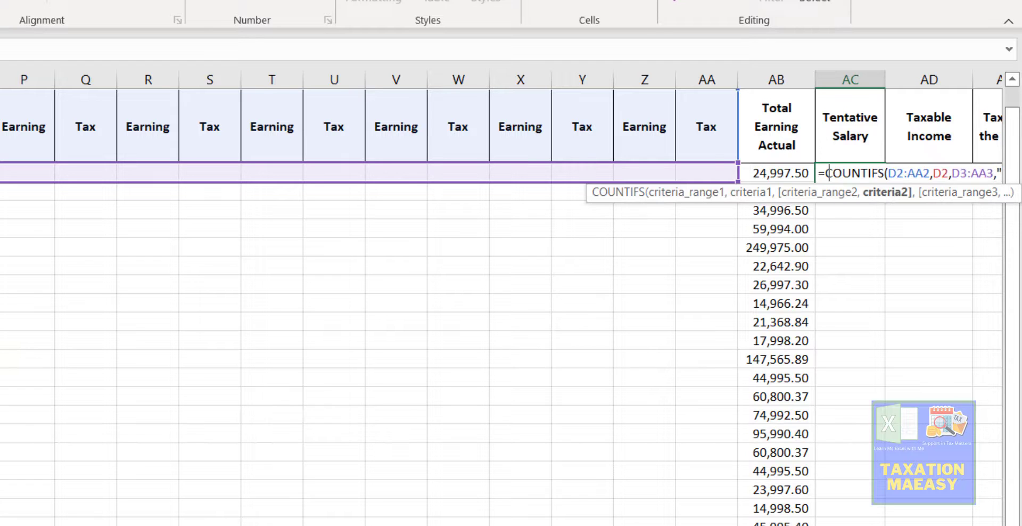
pyautogui.write('""')
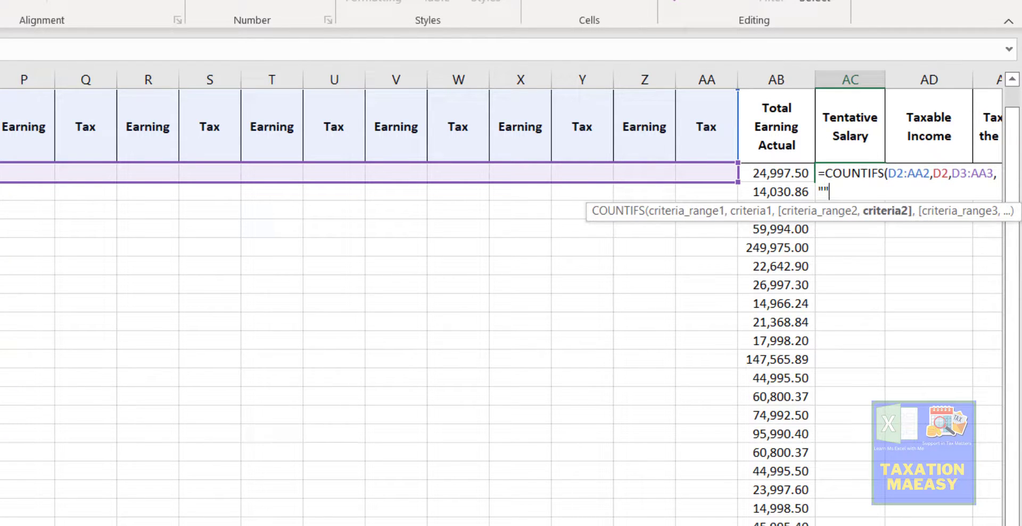
pyautogui.press('Return')
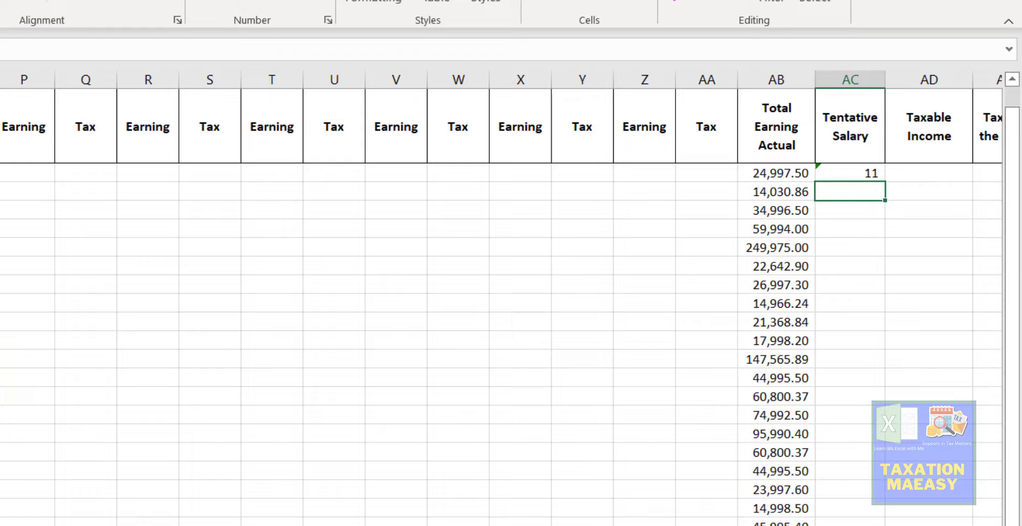
# - Check the COUNTIFS formula in AC3 against the first employee's Earning and Tax cells across the monthly columns
pyautogui.press('Up')
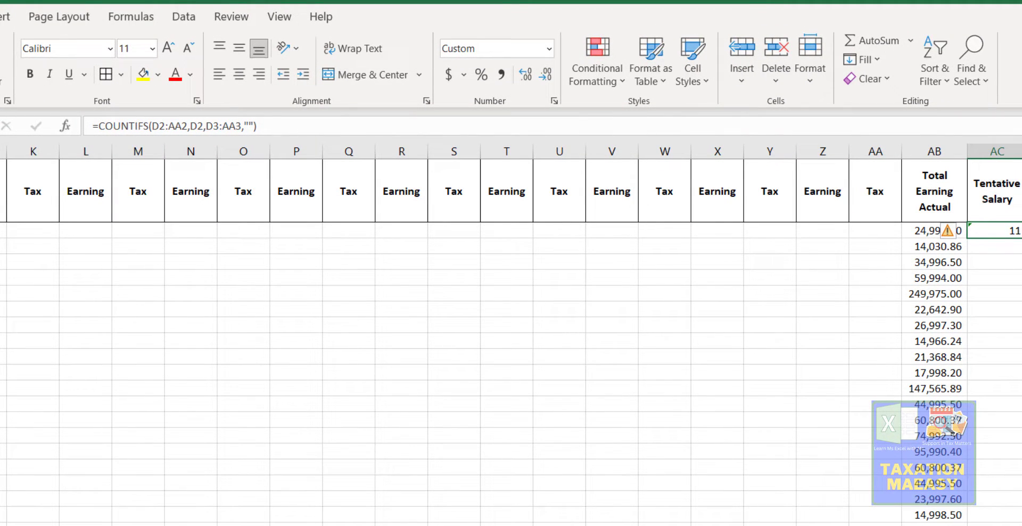
pyautogui.hotkey('ctrl', 'Left')
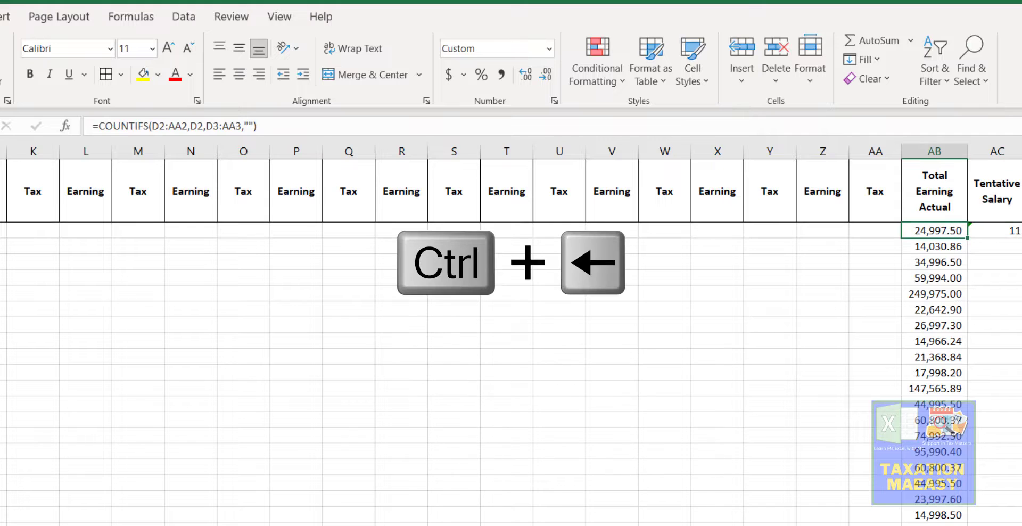
pyautogui.hotkey('ctrl', 'Left')
pyautogui.press('Right')
pyautogui.press('Right')
pyautogui.press('Right')
pyautogui.press('Right')
pyautogui.press('Right')
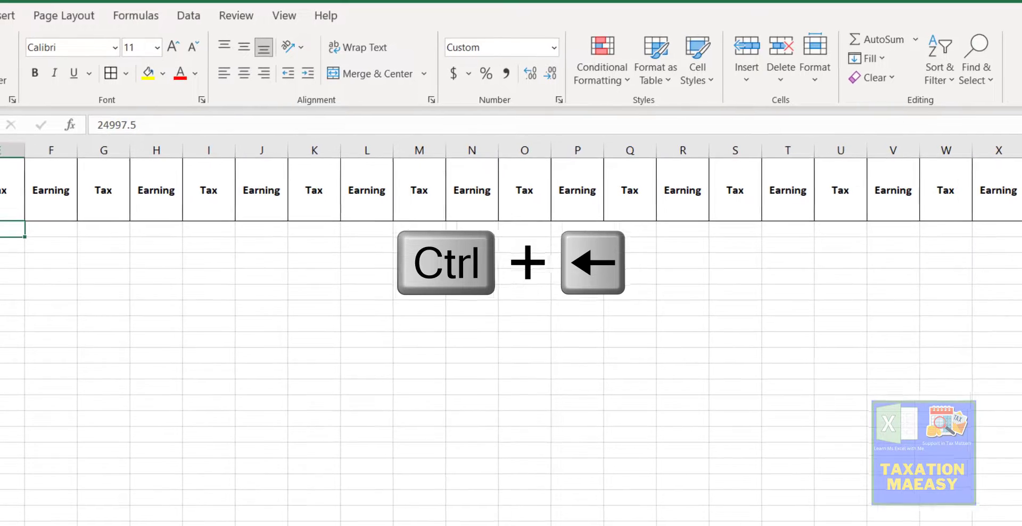
pyautogui.press('Right')
pyautogui.press('Right')
pyautogui.press('Right')
pyautogui.press('Right')
pyautogui.press('Right')
pyautogui.press('Right')
pyautogui.press('Right')
pyautogui.press('Right')
pyautogui.press('Right')
pyautogui.press('Right')
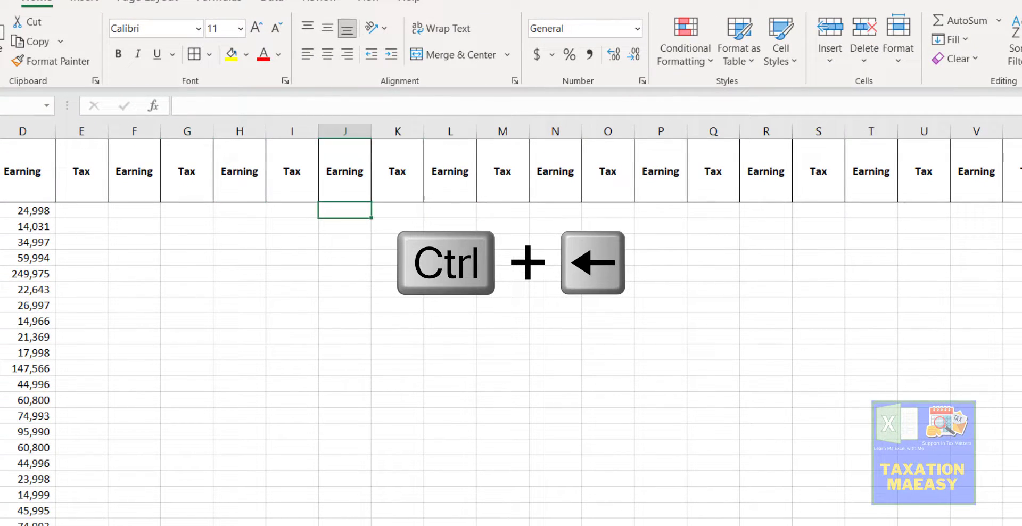
# - Enter the test value 121 in the first employee's last monthly Earning cell, Z3
pyautogui.hotkey('ctrl', 'Right')
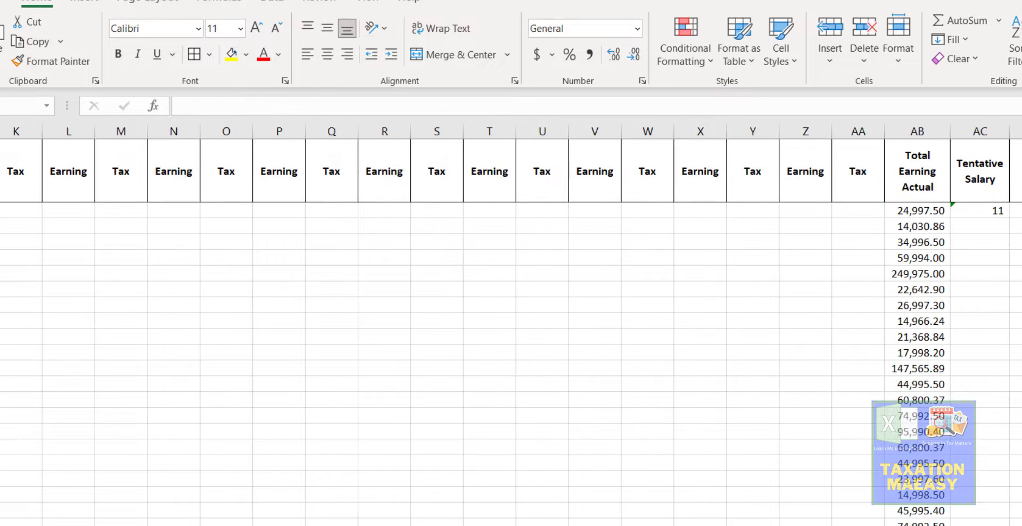
pyautogui.press('Left')
pyautogui.press('Left')
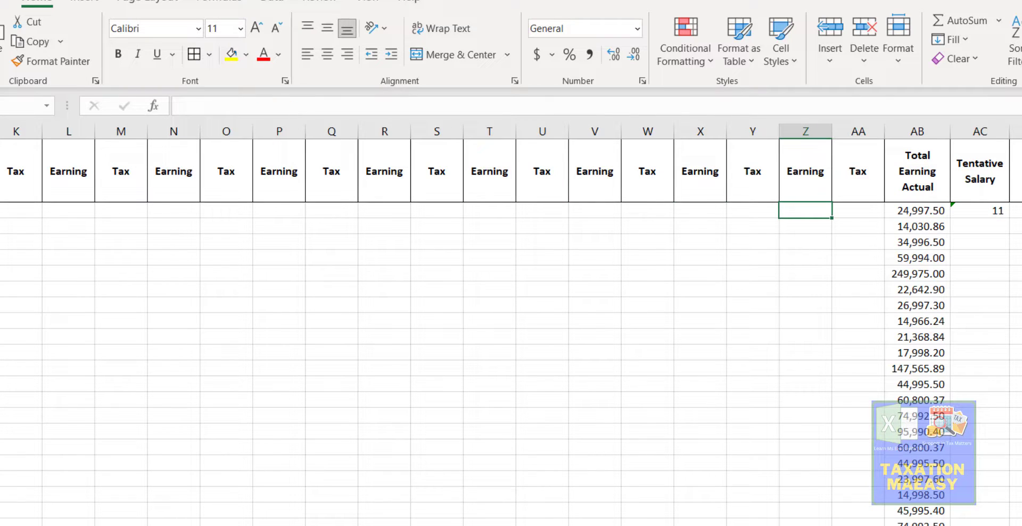
pyautogui.write('121')
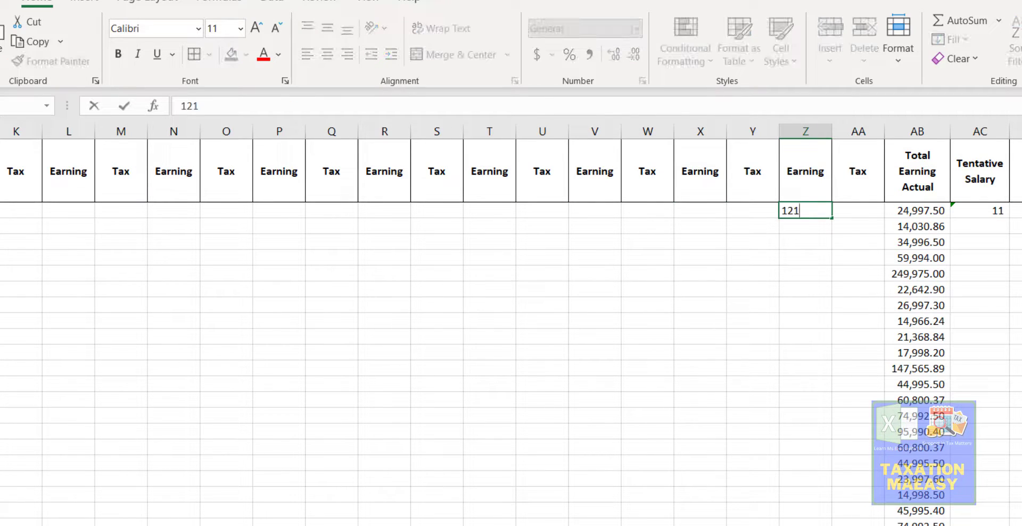
pyautogui.press('Return')
# - Enter the test value 1212 in the first employee's last monthly Tax cell, AA3
pyautogui.press('Up')
pyautogui.press('Right')
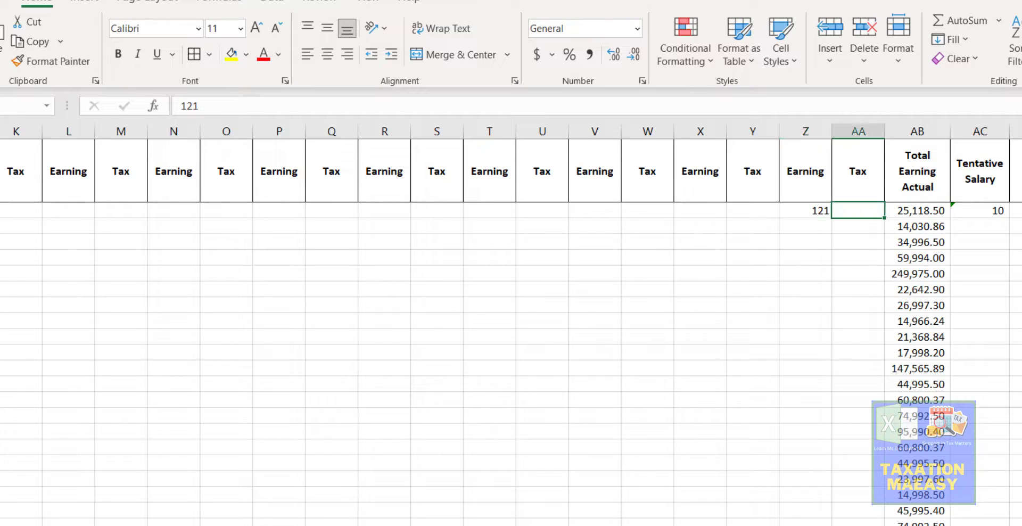
pyautogui.write('1212')
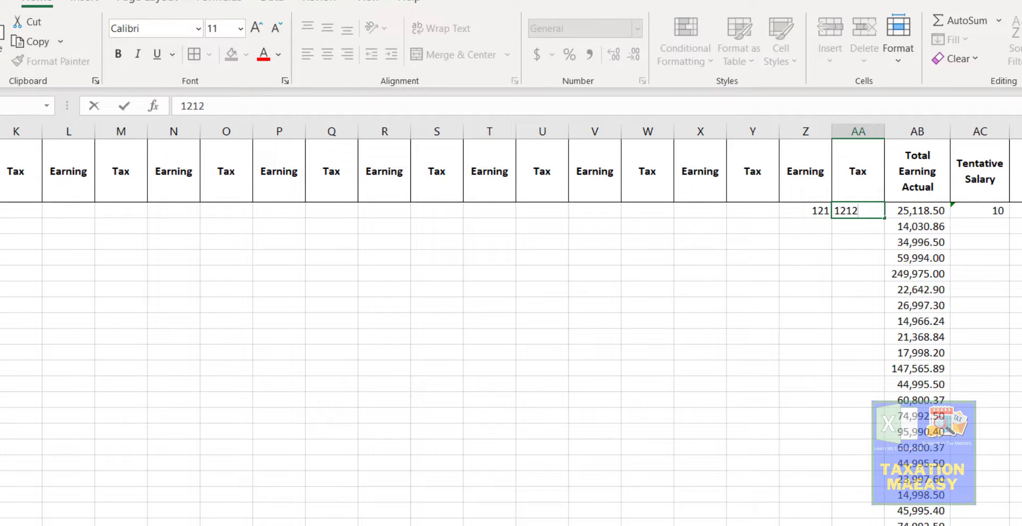
pyautogui.press('Return')
pyautogui.press('Up')
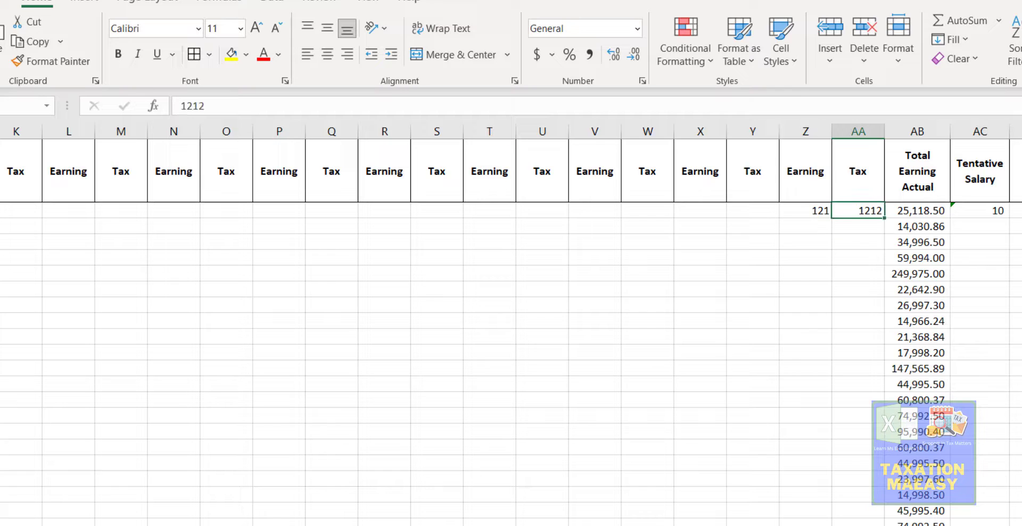
# - Clear the test values from the first employee's last Earning and Tax cells, Z3:AA3
pyautogui.hotkey('shift', 'Left')
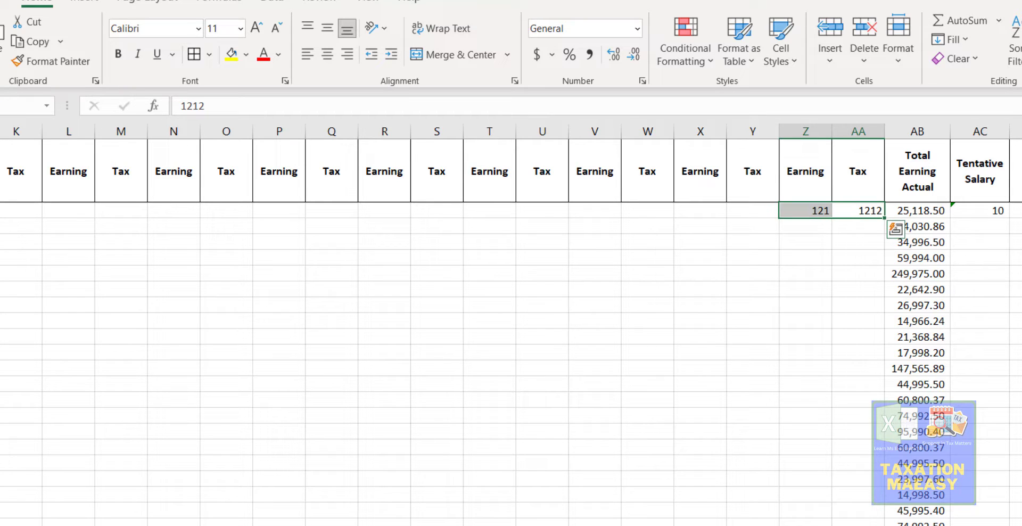
pyautogui.press('Delete')
pyautogui.press('Right')
pyautogui.press('Right')
pyautogui.press('Right')
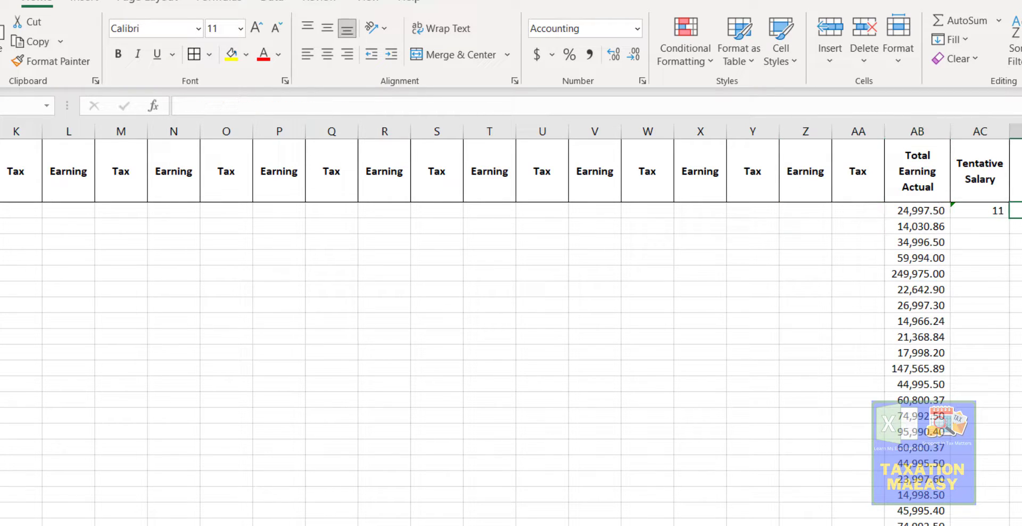
# - Multiply the COUNTIFS count in AC3 by the employee's Gross Package in C3
pyautogui.press('Left')
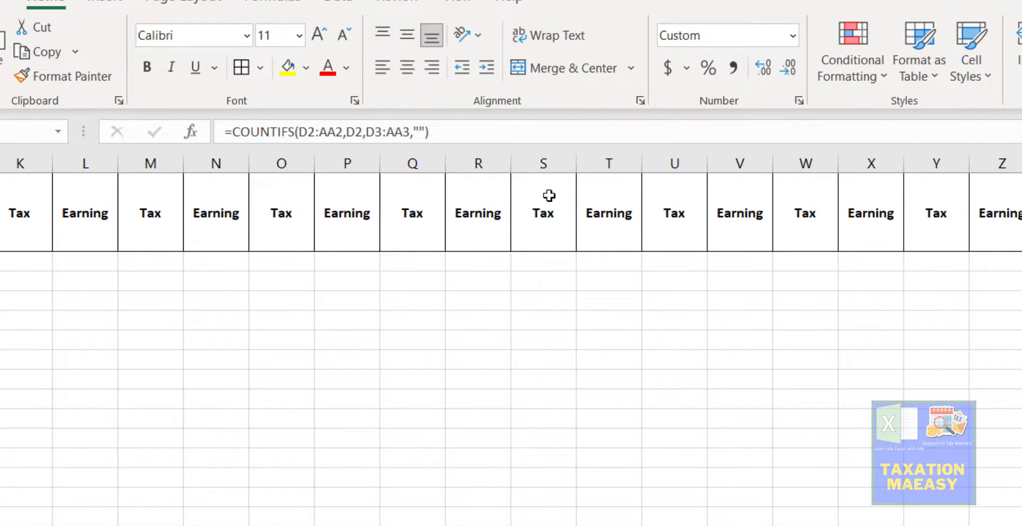
pyautogui.click(229, 133)
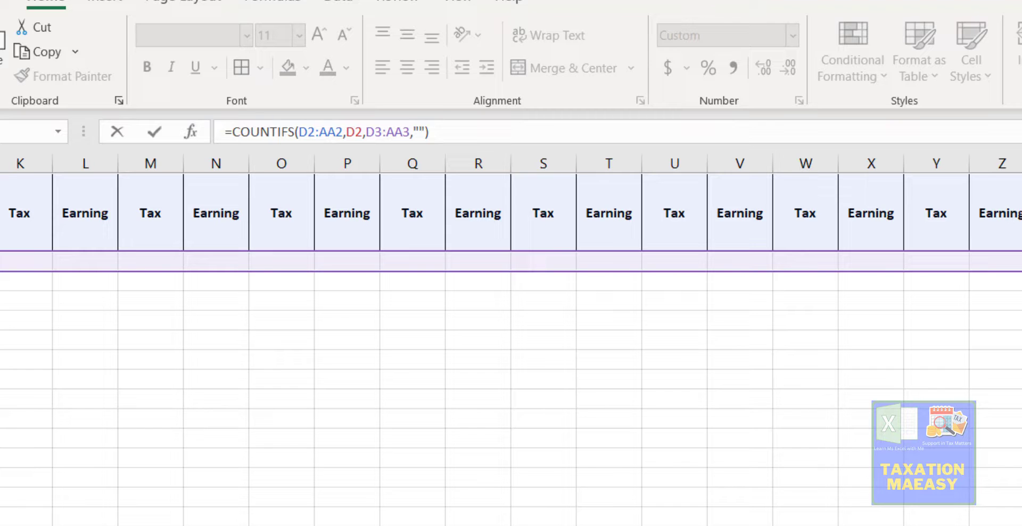
pyautogui.hscroll(-5, 511, 341)
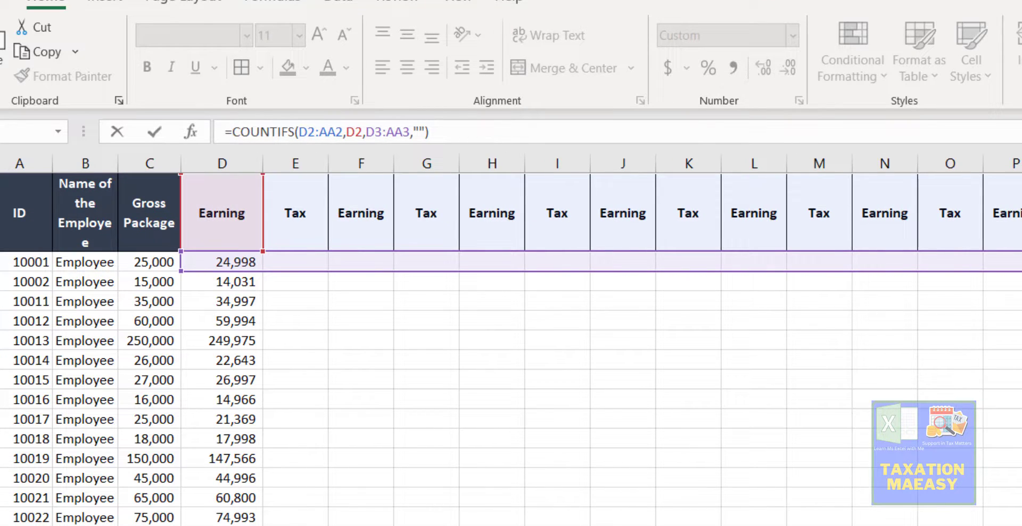
pyautogui.click(136, 263)
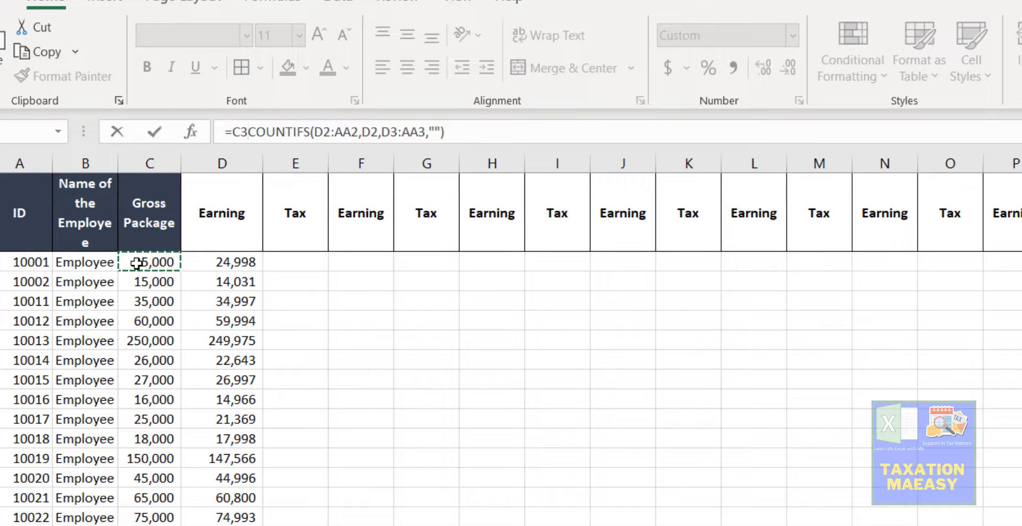
pyautogui.write('*')
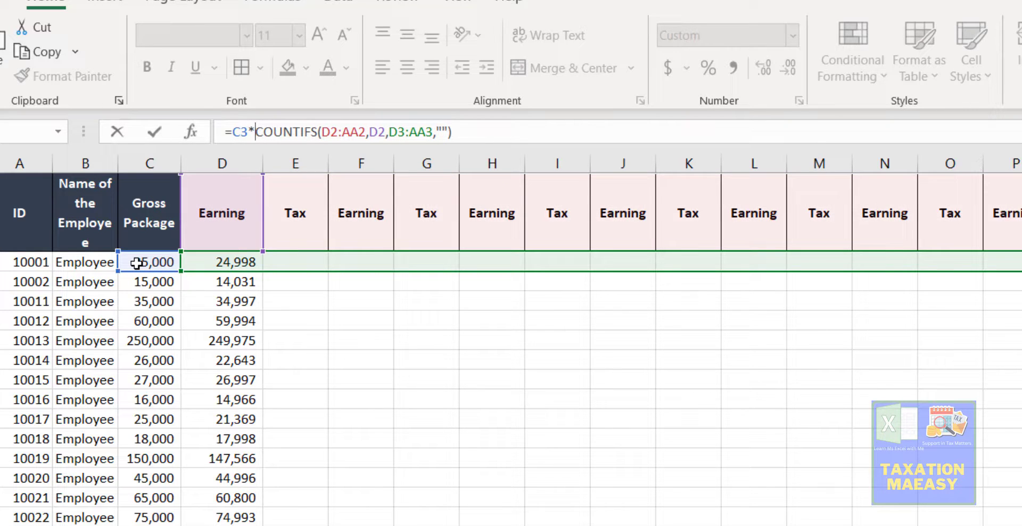
pyautogui.press('Return')
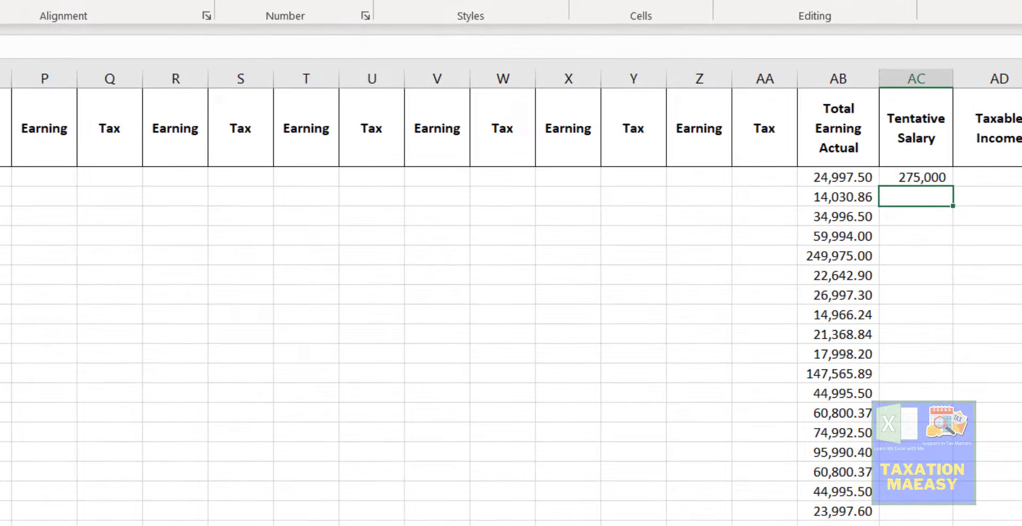
# - Enter a Taxable Income formula in AD3 that adds Total Earning Actual AB3 and Tentative Salary AC3
pyautogui.press('Up')
pyautogui.press('Right')
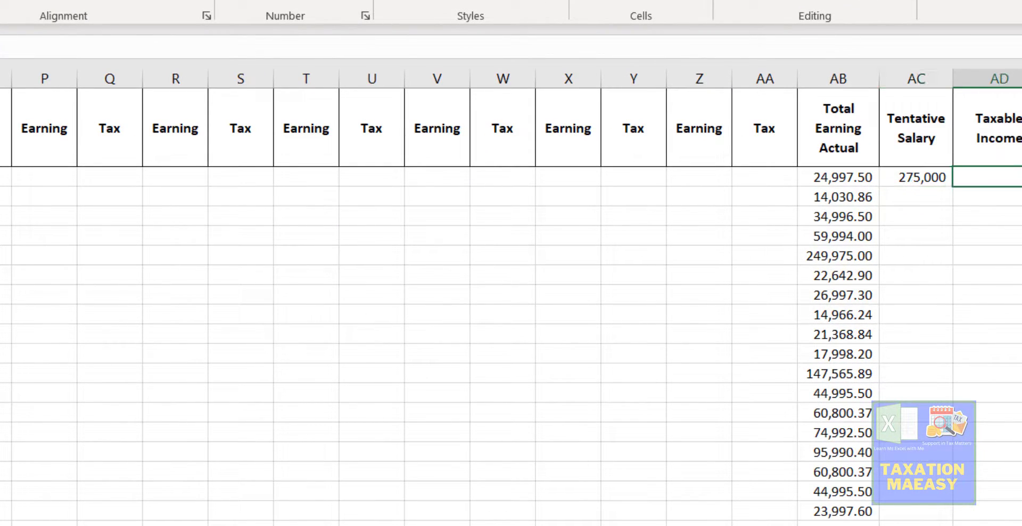
pyautogui.write('+')
pyautogui.press('Left')
pyautogui.press('Left')
pyautogui.write('+')
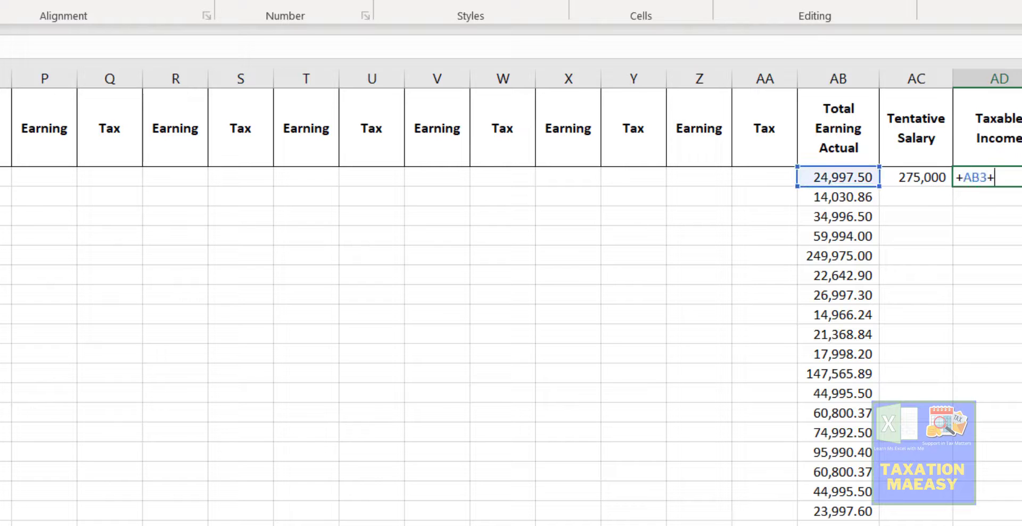
pyautogui.press('Left')
pyautogui.press('Return')
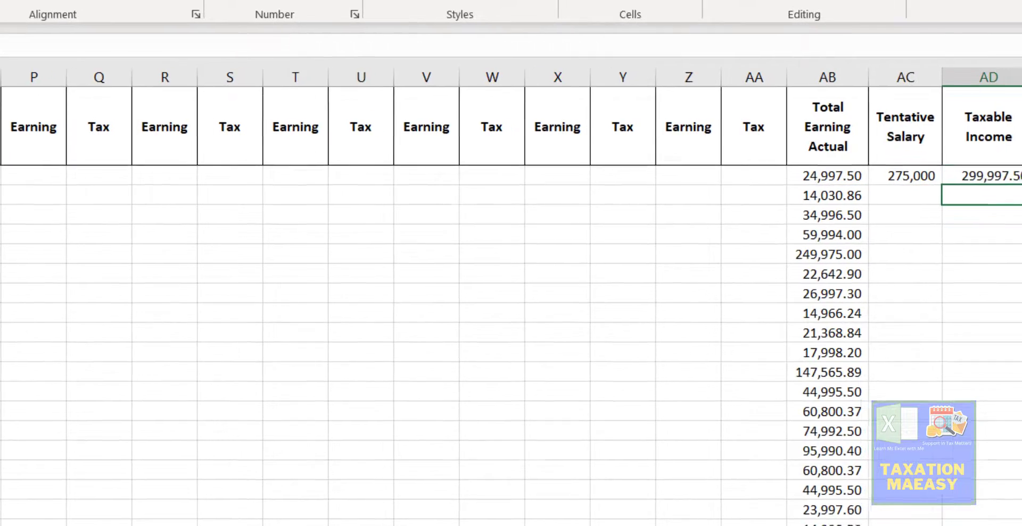
# - Fill the Tentative Salary and Taxable Income formulas from AC3:AD3 down to all employees
pyautogui.press('Up')
pyautogui.press('Right')
pyautogui.press('Right')
pyautogui.press('Left')
pyautogui.press('Left')
pyautogui.press('Left')
pyautogui.hotkey('shift', 'Right')
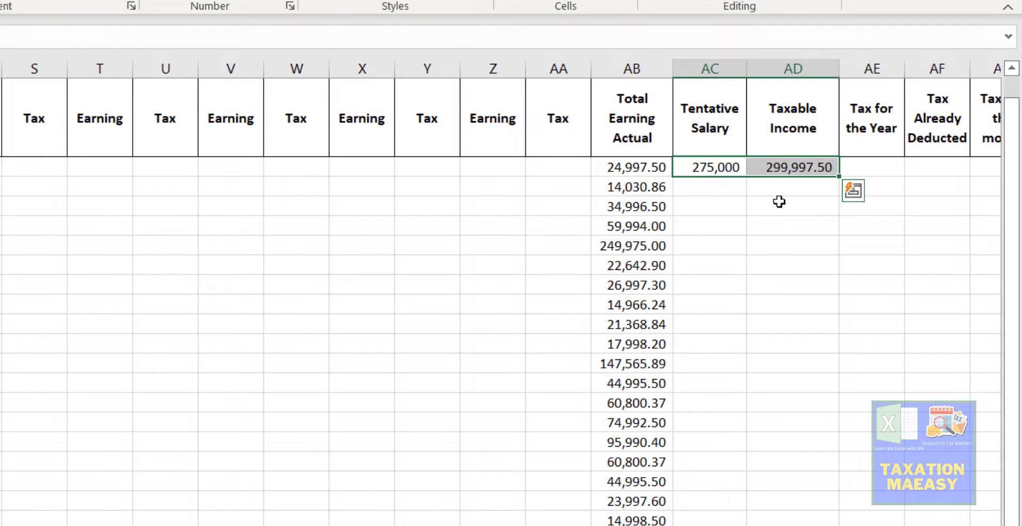
pyautogui.doubleClick(837, 179)
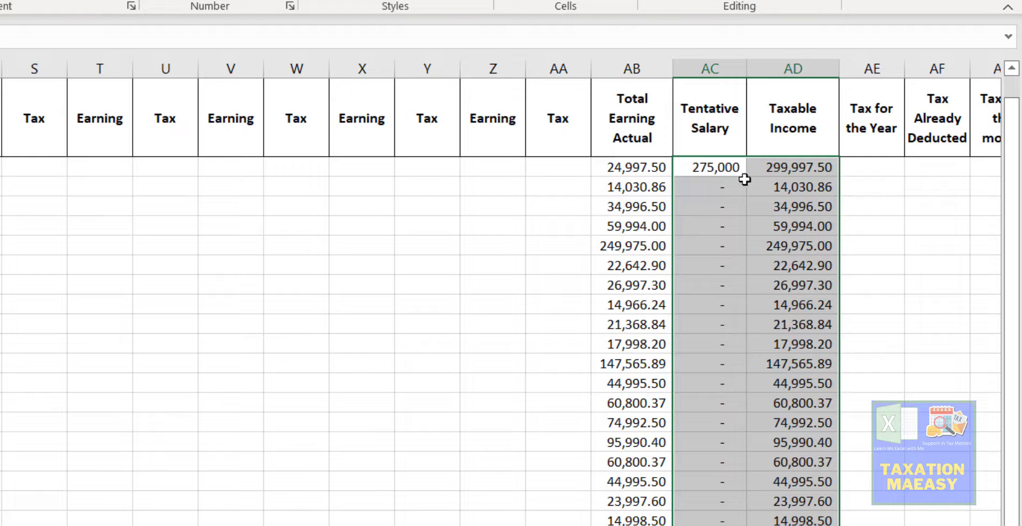
# - Compare the ranges referenced by the Tentative Salary formulas in AC3 and AC4
pyautogui.click(709, 166)
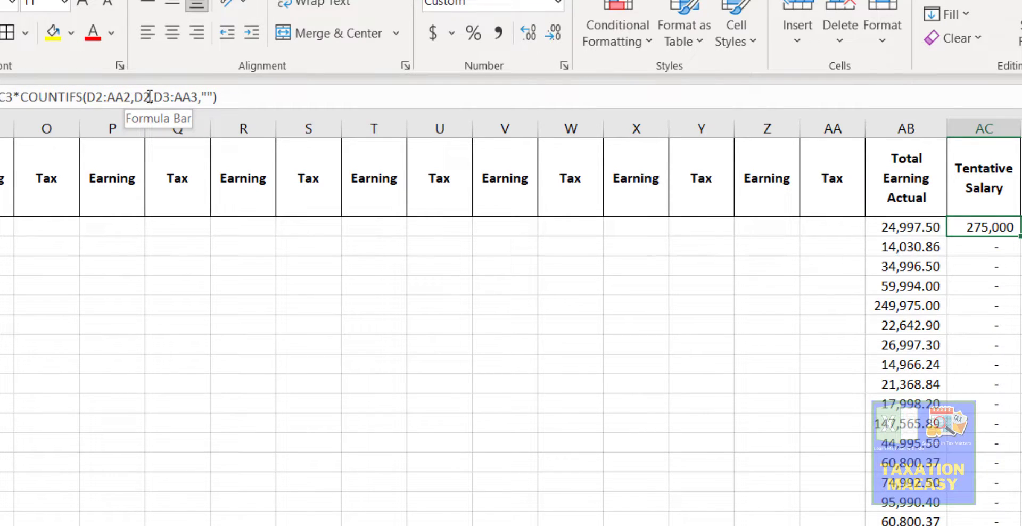
pyautogui.moveTo(149, 96); pyautogui.dragTo(70, 91)
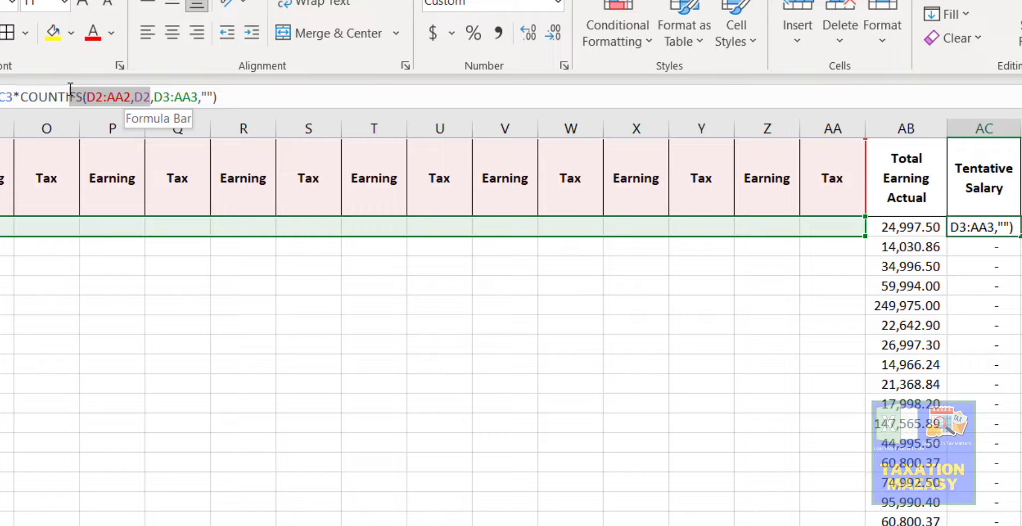
pyautogui.click(71, 92)
pyautogui.press('Return')
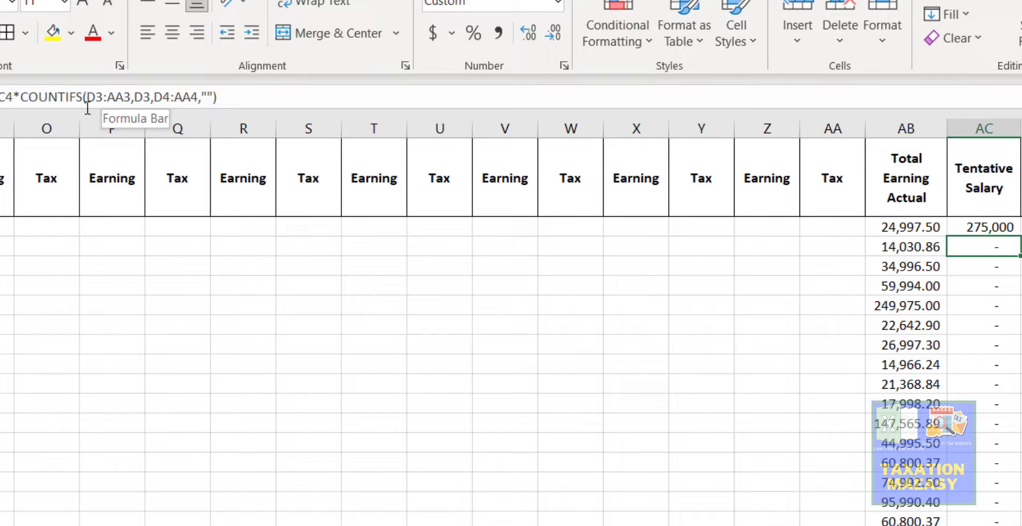
pyautogui.press('F2')
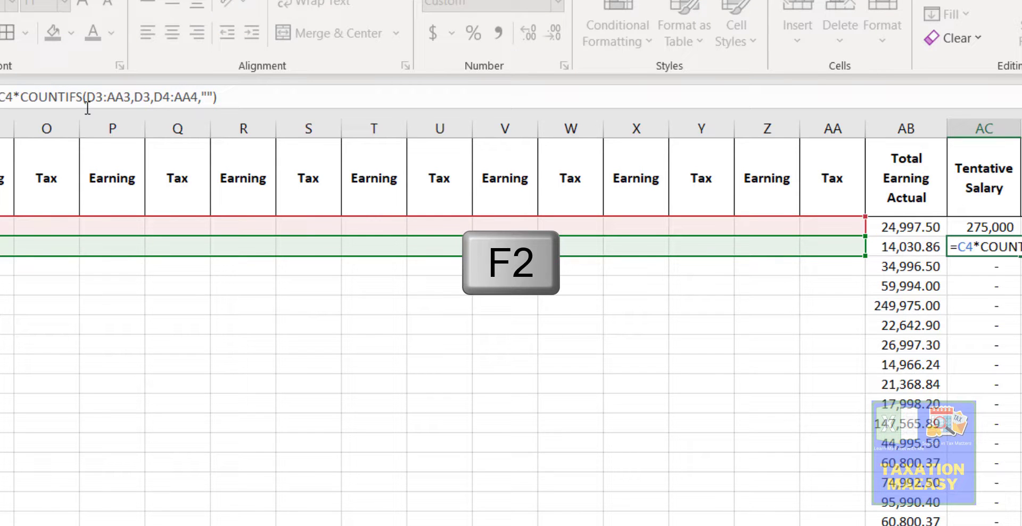
pyautogui.press('Escape')
# - Make the header range and first criterion in AC3's COUNTIFS absolute, as $D$2:$AA$2 and $D$2
pyautogui.press('Up')
pyautogui.press('F2')
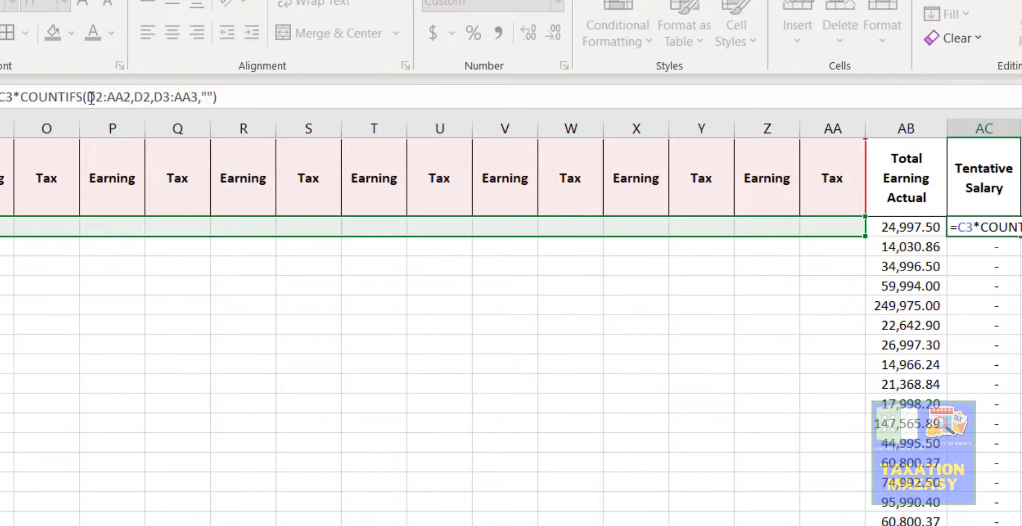
pyautogui.click(113, 99)
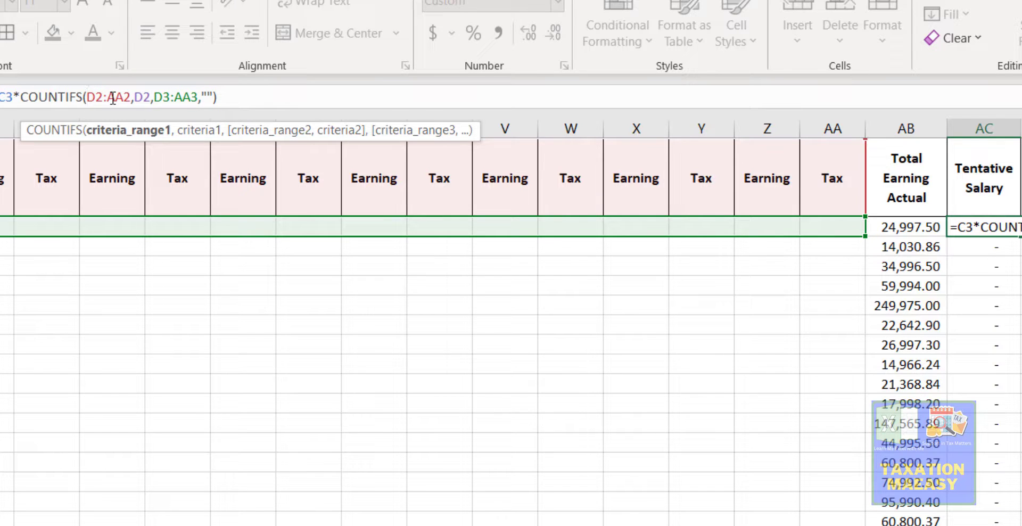
pyautogui.press('F4')
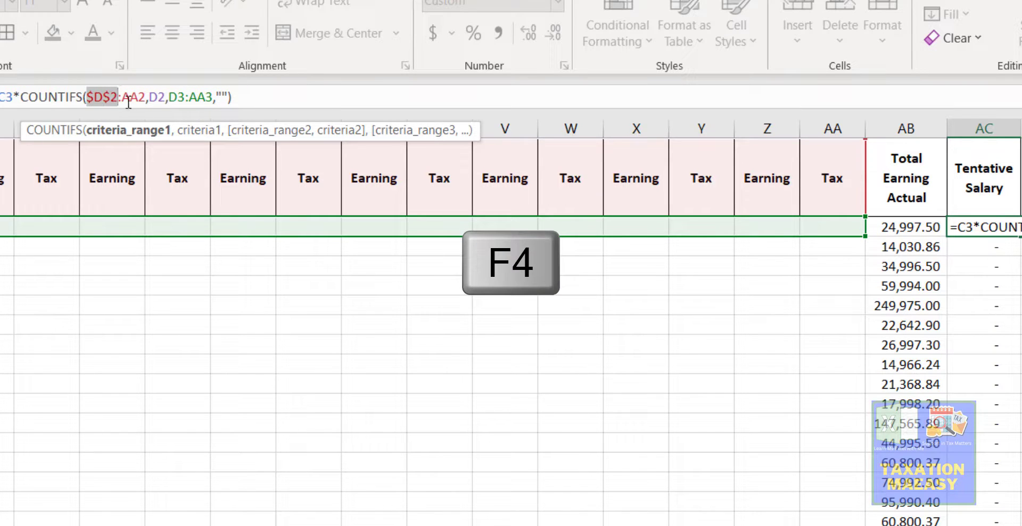
pyautogui.click(127, 101)
pyautogui.press('F4')
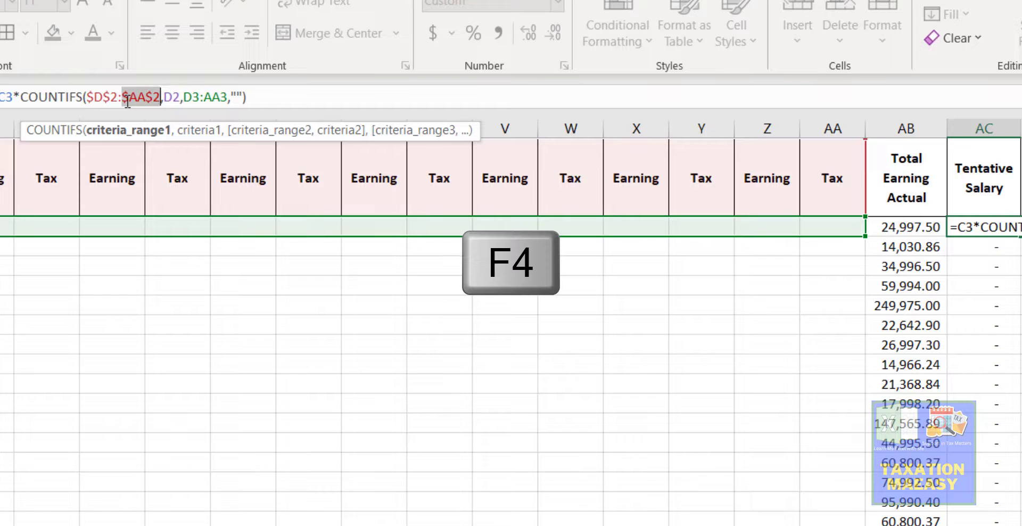
pyautogui.click(165, 96)
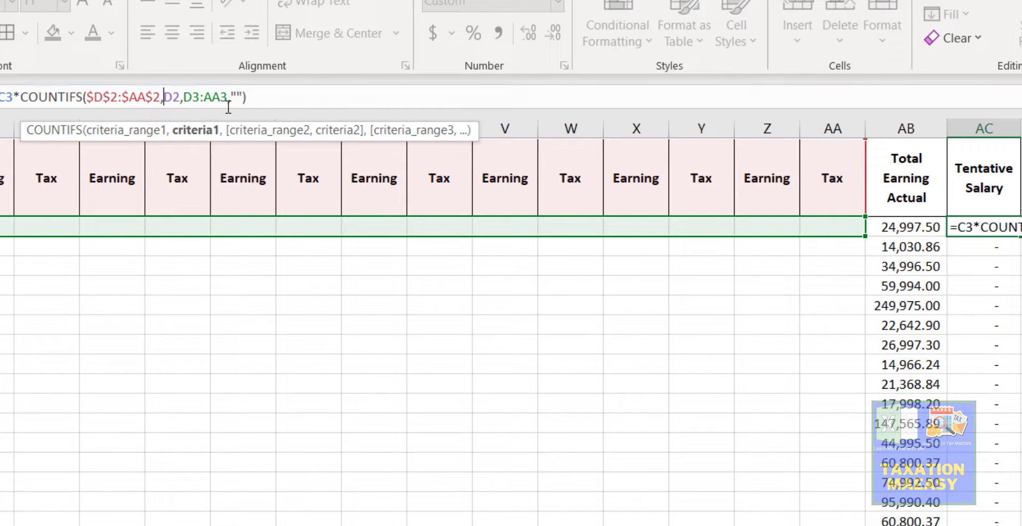
pyautogui.press('F4')
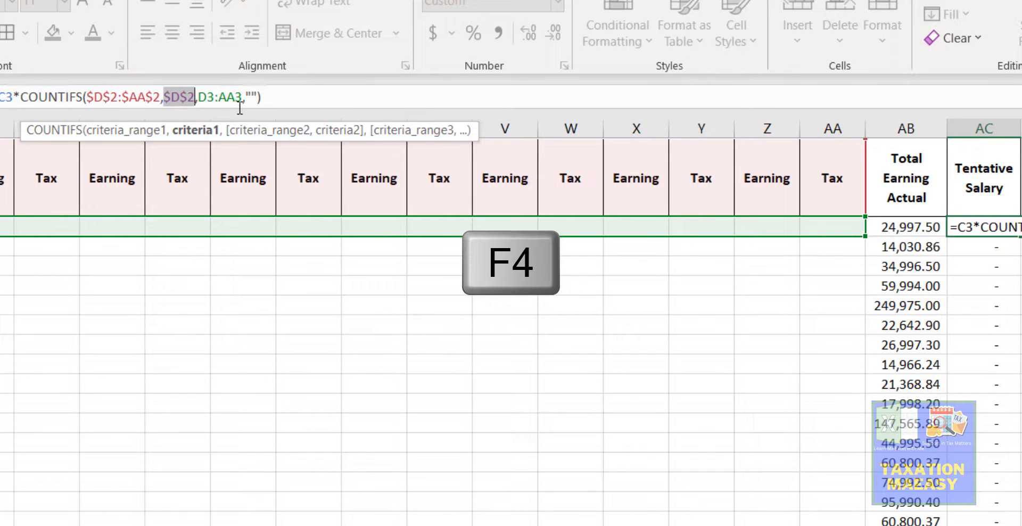
pyautogui.press('Return')
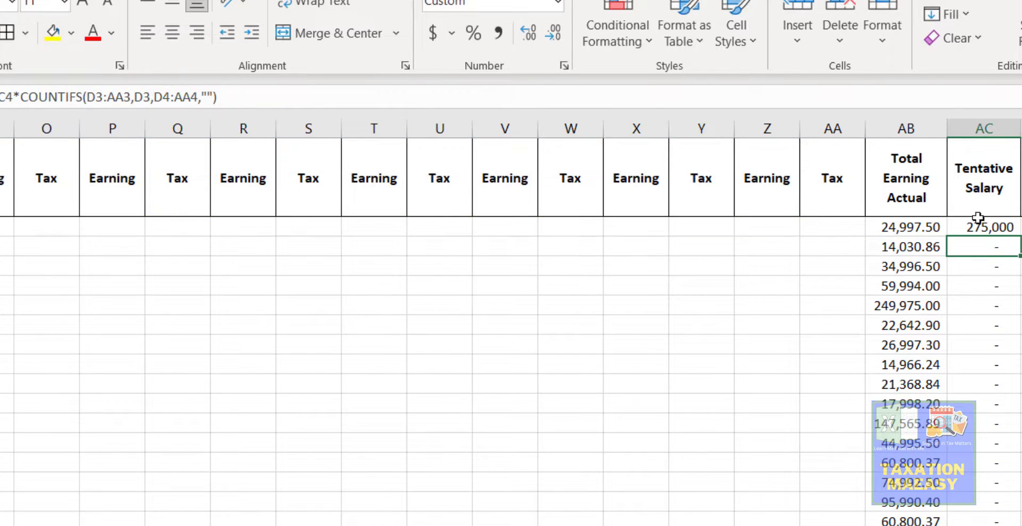
# - Fill the corrected Tentative Salary formula from AC3 down column AC for all employees
pyautogui.click(990, 218)
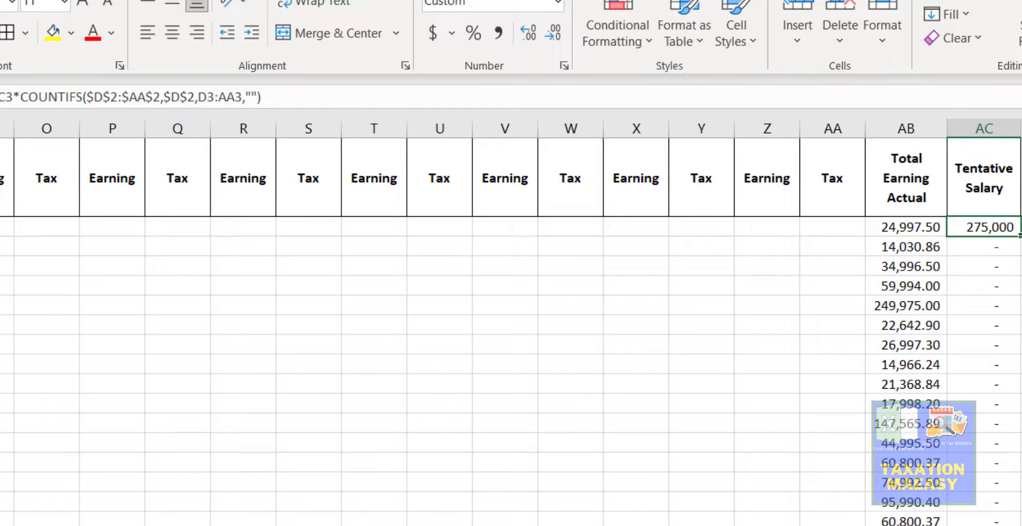
pyautogui.doubleClick(1018, 234)
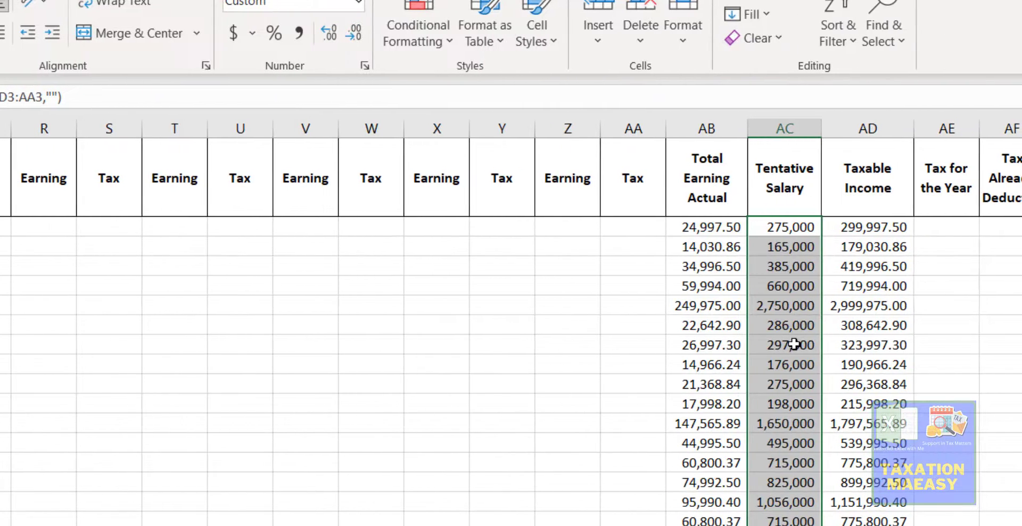
pyautogui.click(993, 345)
pyautogui.press('Up')
pyautogui.press('Up')
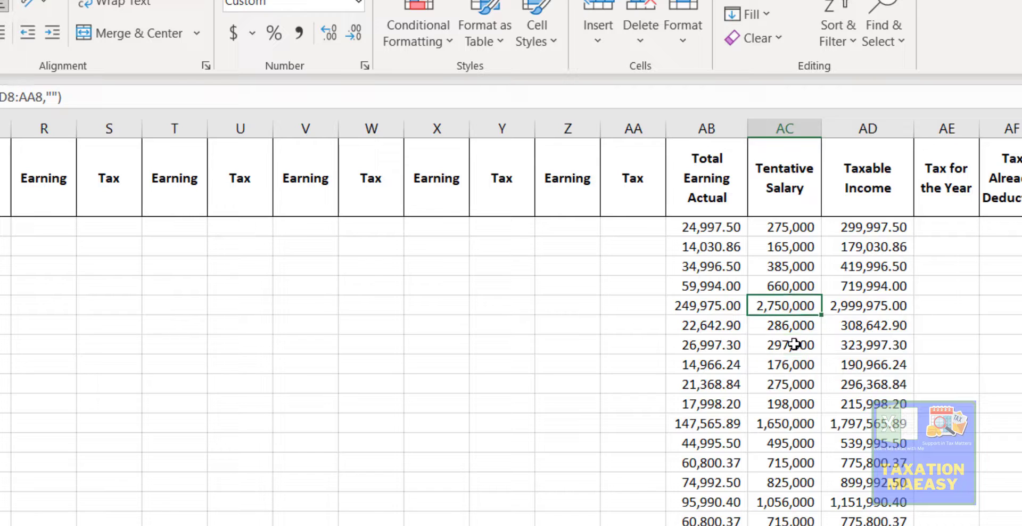
# - Review the Taxable Income column, the neighbouring tax columns and the first employee's Tentative Salary
pyautogui.press('Right')
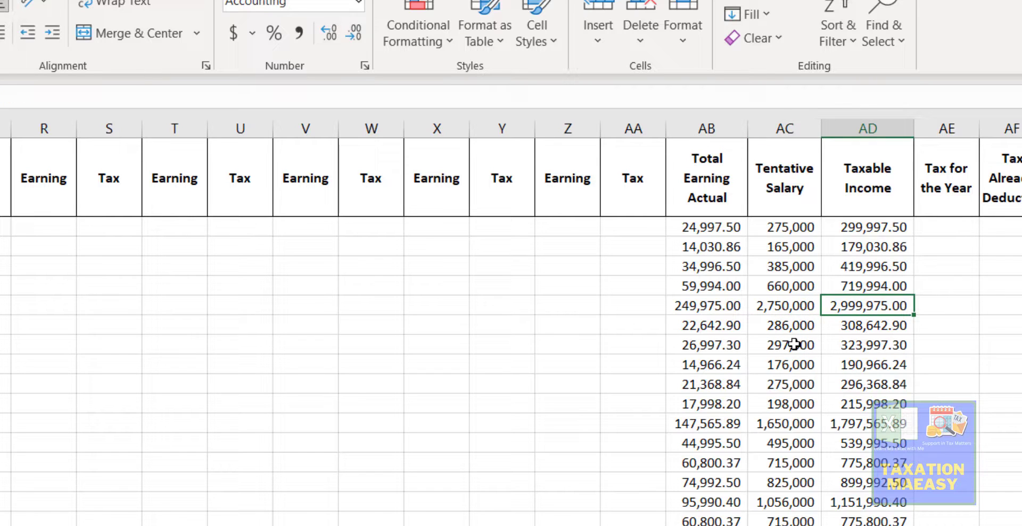
pyautogui.press('Up')
pyautogui.press('Up')
pyautogui.press('Up')
pyautogui.press('Up')
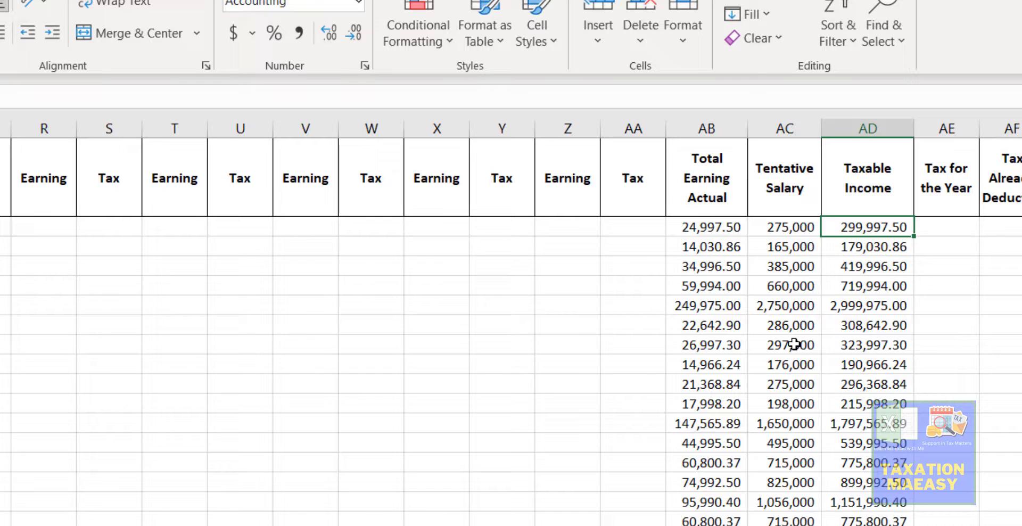
pyautogui.press('Right')
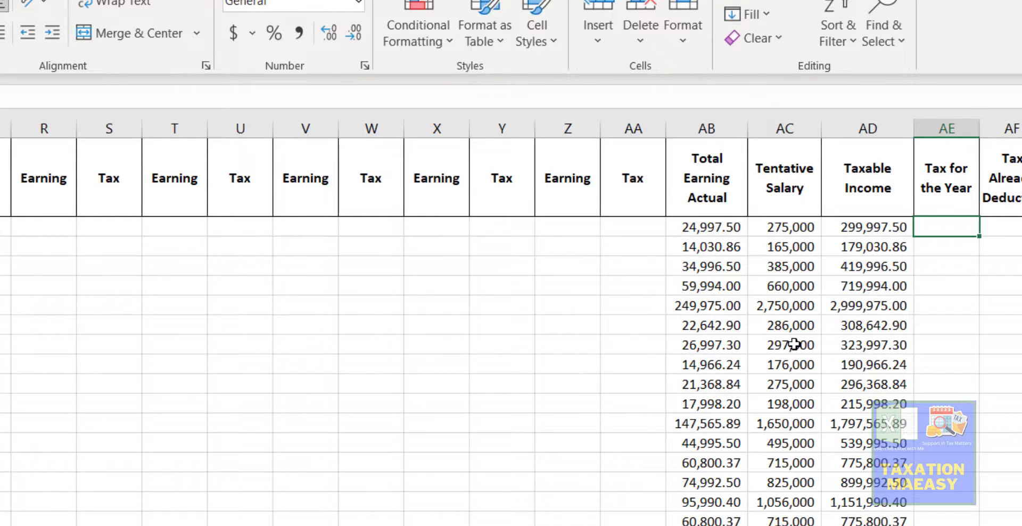
pyautogui.press('Right')
pyautogui.press('Right')
pyautogui.press('Left')
pyautogui.press('Left')
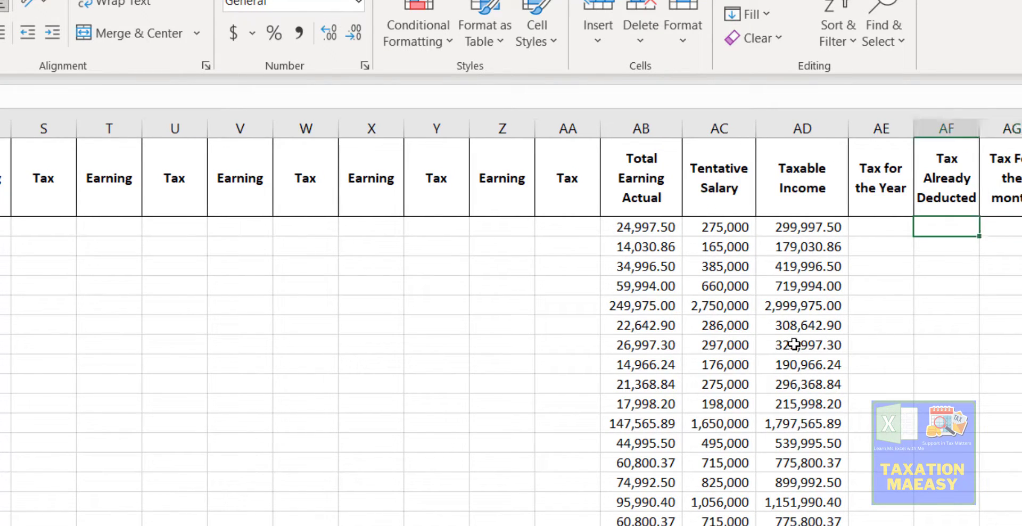
pyautogui.press('Right')
pyautogui.press('Left')
pyautogui.press('Left')
pyautogui.press('Left')
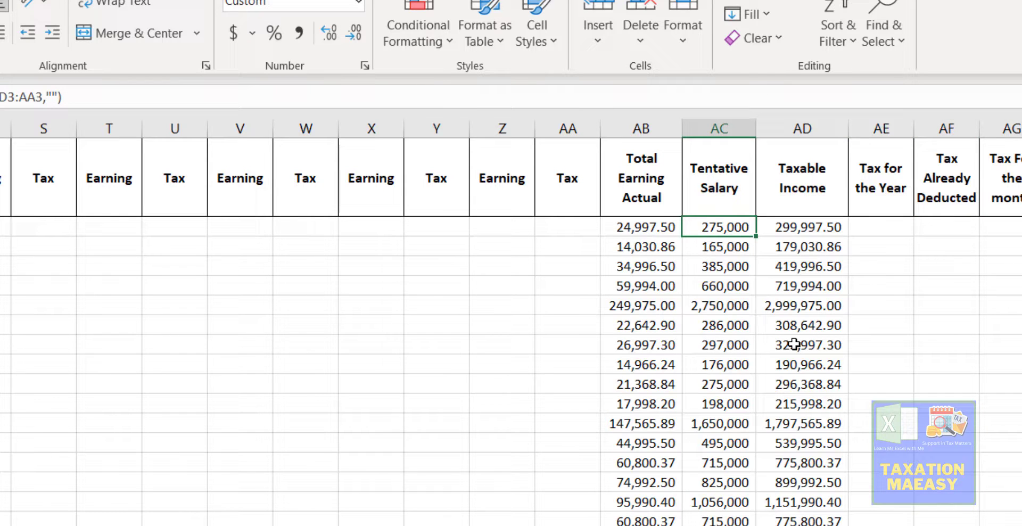
# - Start a SUMIFS formula in AF3 under Tax Already Deducted with D3:AA3 as the sum range
pyautogui.press('Right')
pyautogui.press('Right')
pyautogui.press('Right')
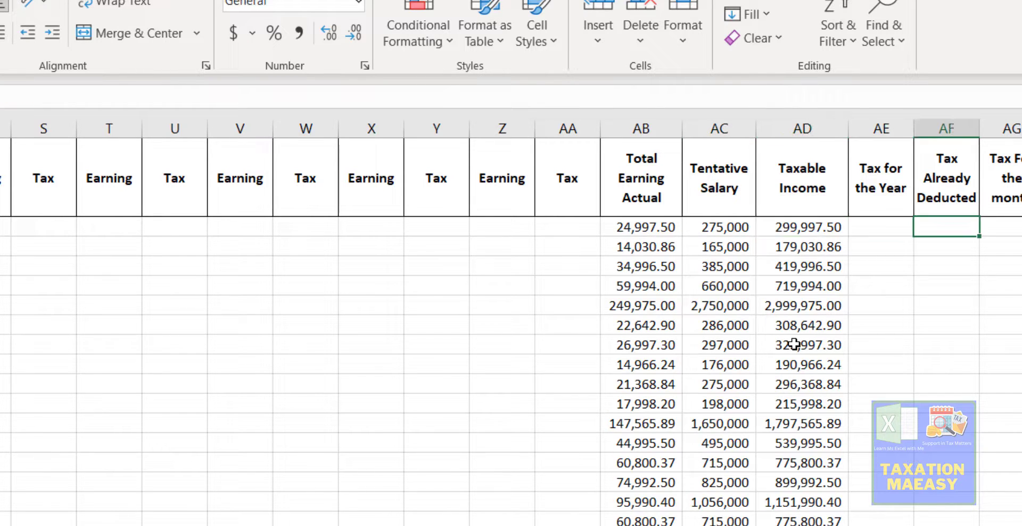
pyautogui.write('=')
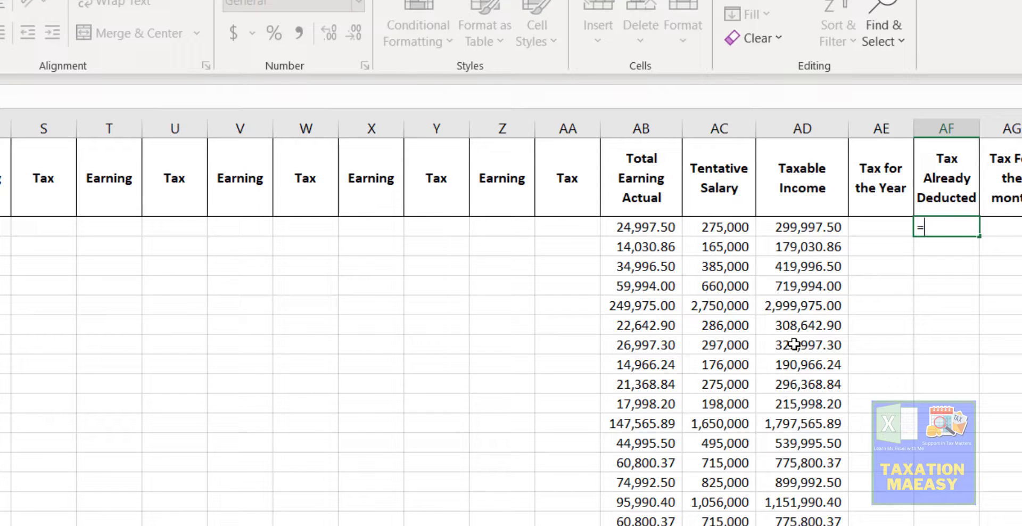
pyautogui.write('sumif')
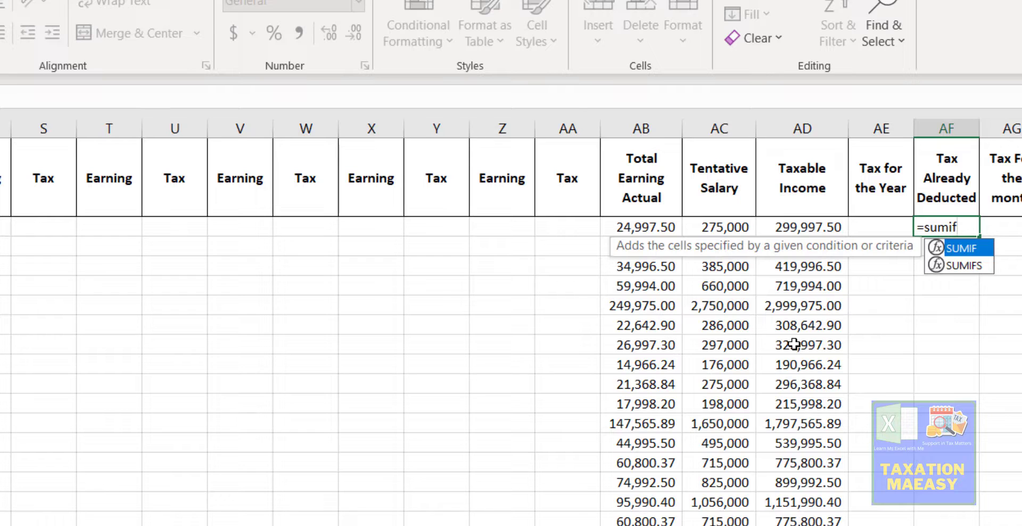
pyautogui.write('s')
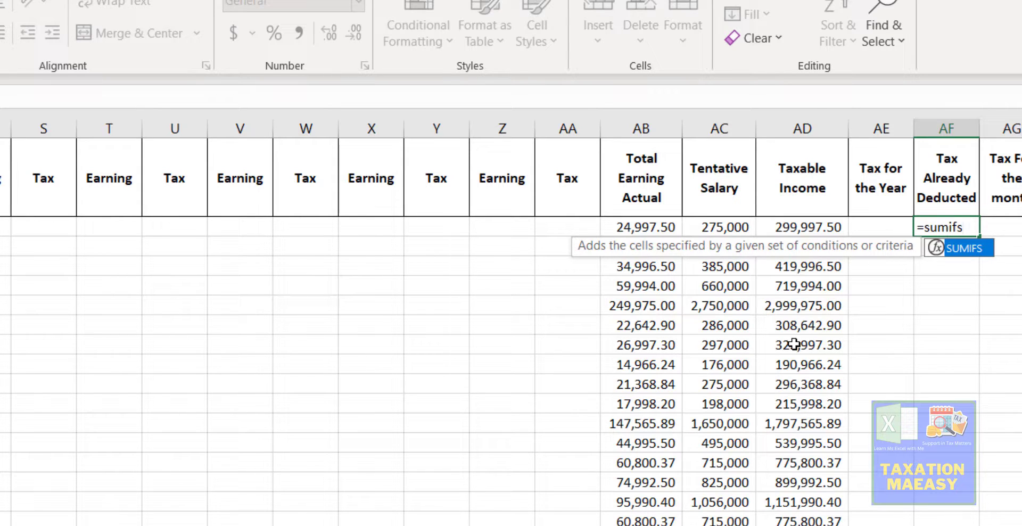
pyautogui.press('Tab')
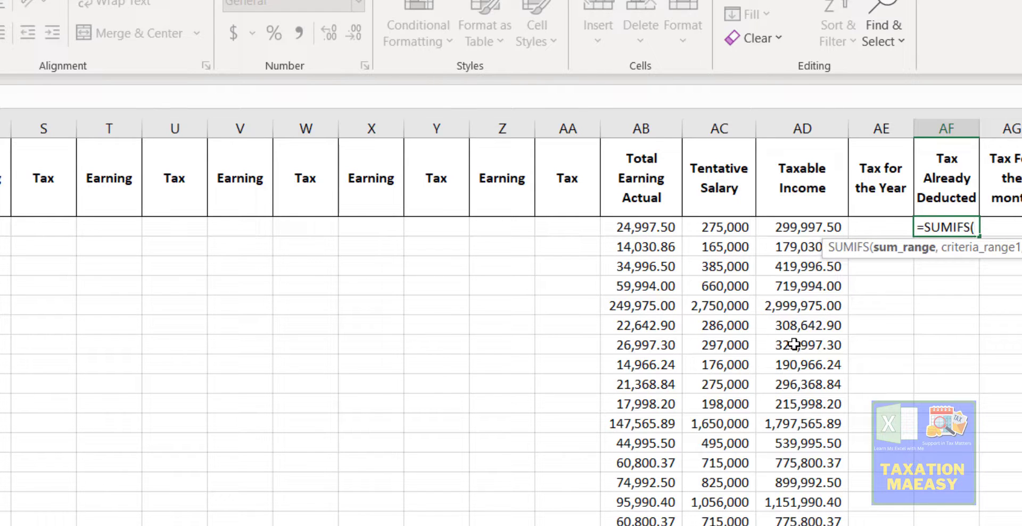
pyautogui.click(585, 233)
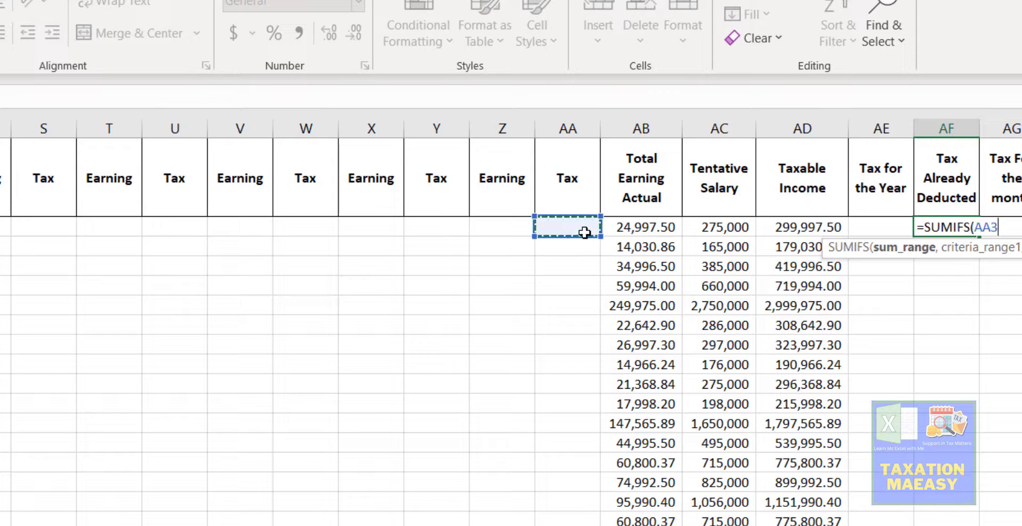
pyautogui.hotkey('shift', 'Left')
pyautogui.hotkey('shift', 'Left')
pyautogui.hotkey('shift', 'Left')
pyautogui.hotkey('shift', 'Left')
pyautogui.hotkey('shift', 'Left')
pyautogui.hotkey('shift', 'Left')
pyautogui.hotkey('shift', 'Left')
pyautogui.hotkey('shift', 'Left')
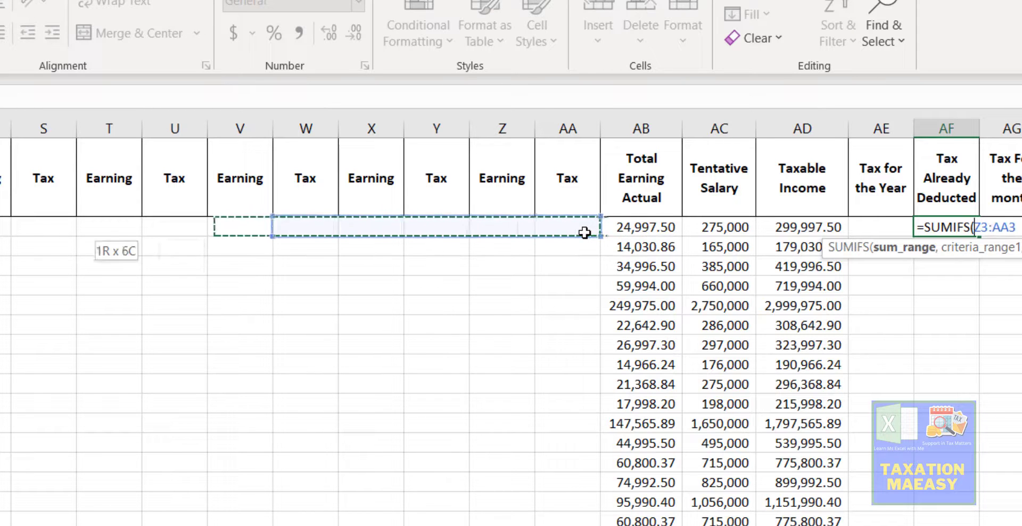
pyautogui.hotkey('shift', 'Left')
pyautogui.hotkey('shift', 'Left')
pyautogui.hotkey('shift', 'Left')
pyautogui.hotkey('shift', 'Left')
pyautogui.hotkey('shift', 'Left')
pyautogui.hotkey('shift', 'Left')
pyautogui.hotkey('shift', 'Left')
pyautogui.hotkey('shift', 'Left')
pyautogui.hotkey('shift', 'Left')
pyautogui.hotkey('shift', 'Left')
pyautogui.hotkey('shift', 'Left')
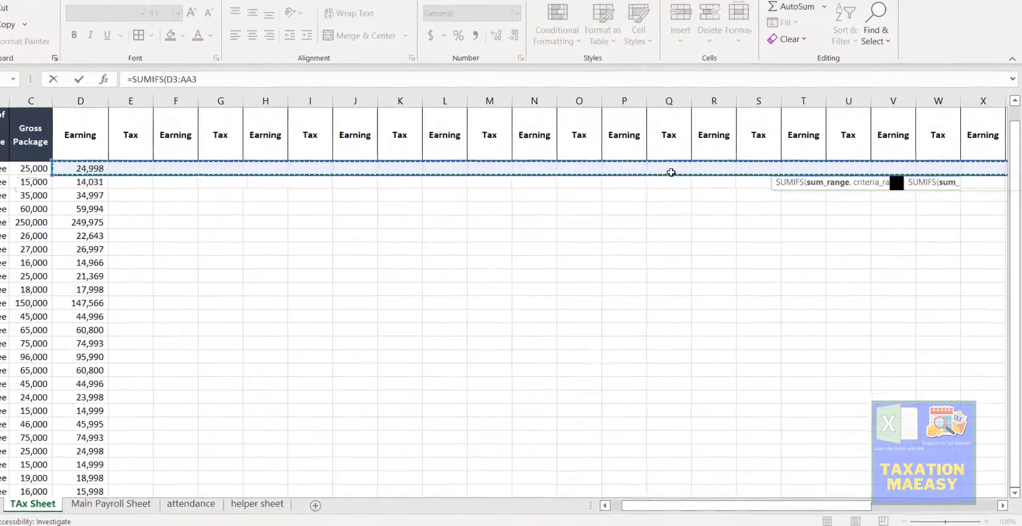
# - Complete AF3's SUMIFS with criteria range D2:AA2 and the Tax header in AA2 as the criterion
pyautogui.write(',')
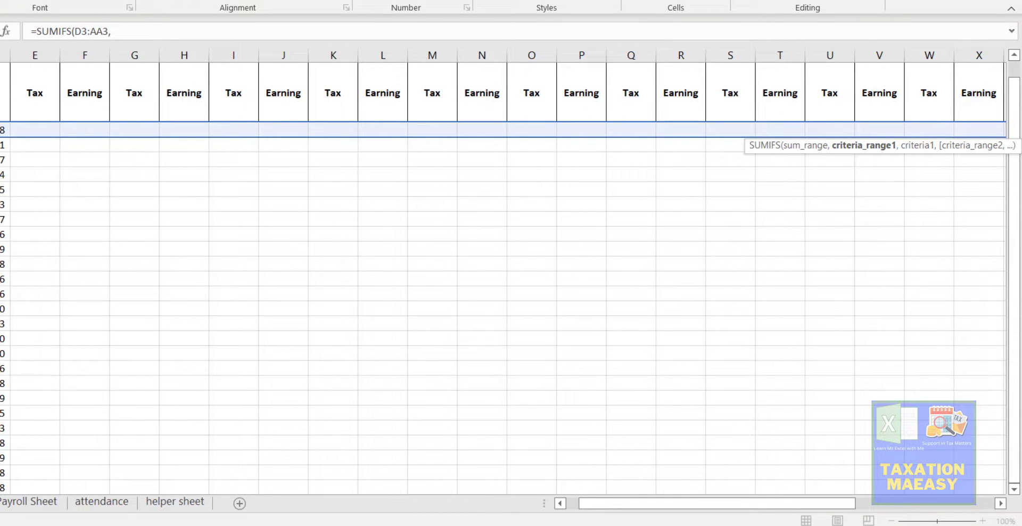
pyautogui.moveTo(5, 93); pyautogui.dragTo(937, 128)
pyautogui.write(',')
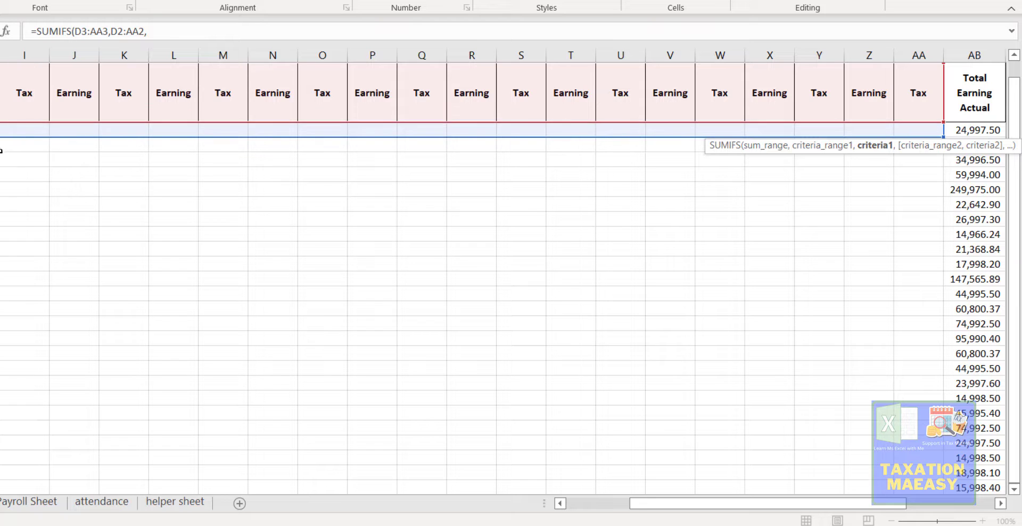
pyautogui.click(918, 94)
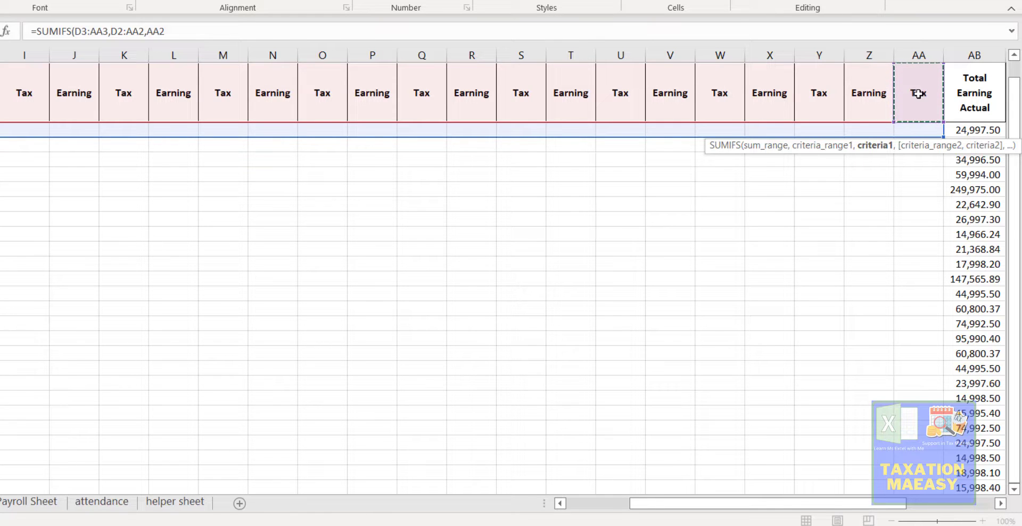
pyautogui.press('Return')
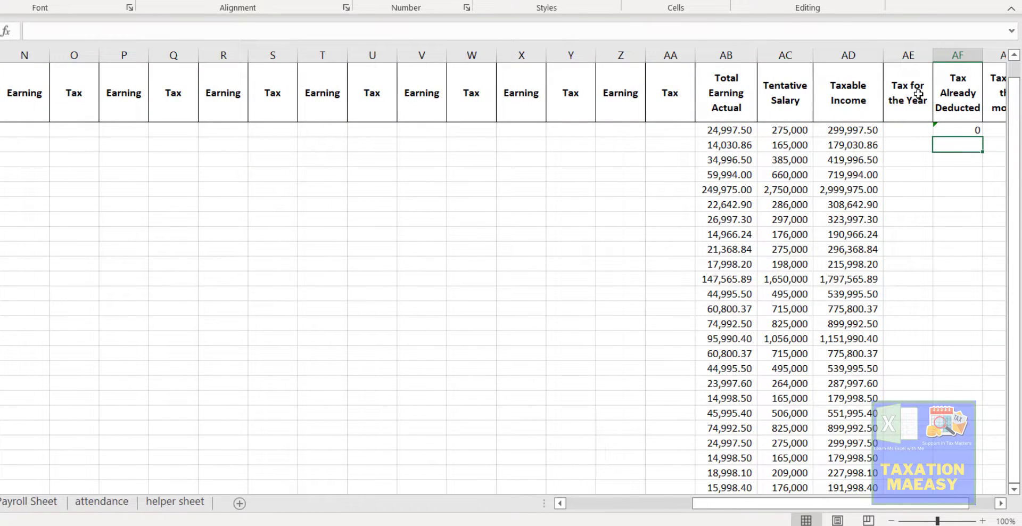
# - Enter a trial tax amount of 1224 in AA3 to test the Tax Already Deducted formula
pyautogui.press('Up')
pyautogui.press('Left')
pyautogui.press('Left')
pyautogui.press('Left')
pyautogui.press('Left')
pyautogui.press('Left')
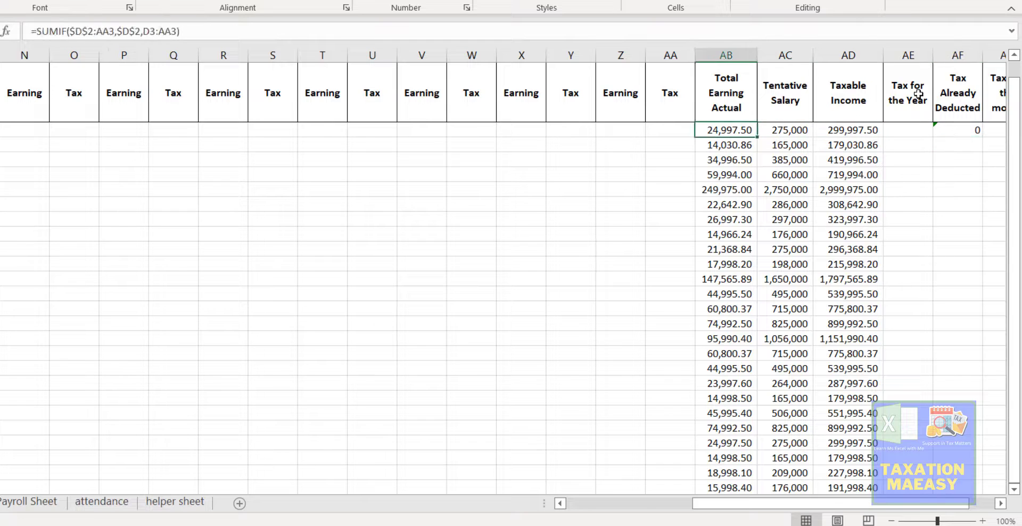
pyautogui.write('1224')
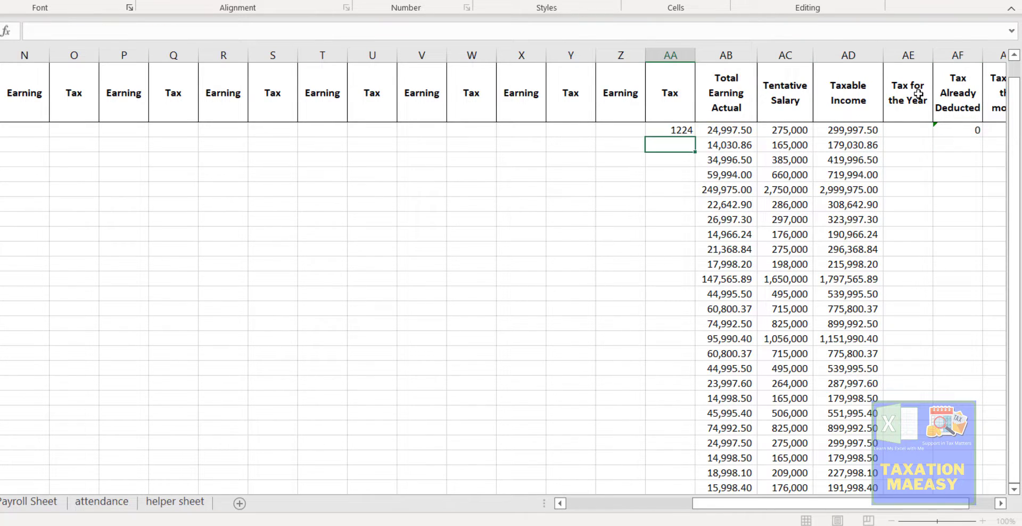
pyautogui.hotkey('ctrl', 'Return')
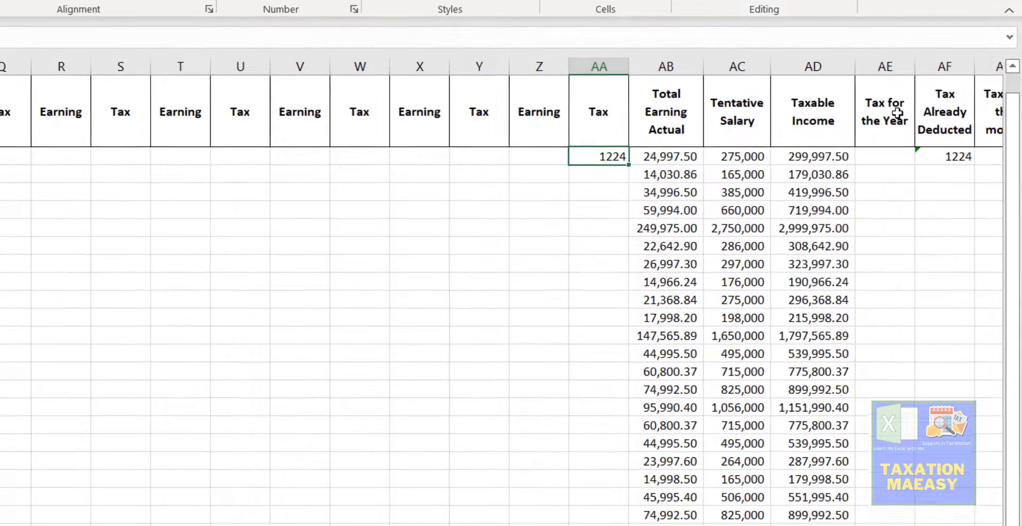
# - Enter trial amounts of 121 in the Earning cell Z3 and 454 in the Tax cell Y3
pyautogui.press('Left')
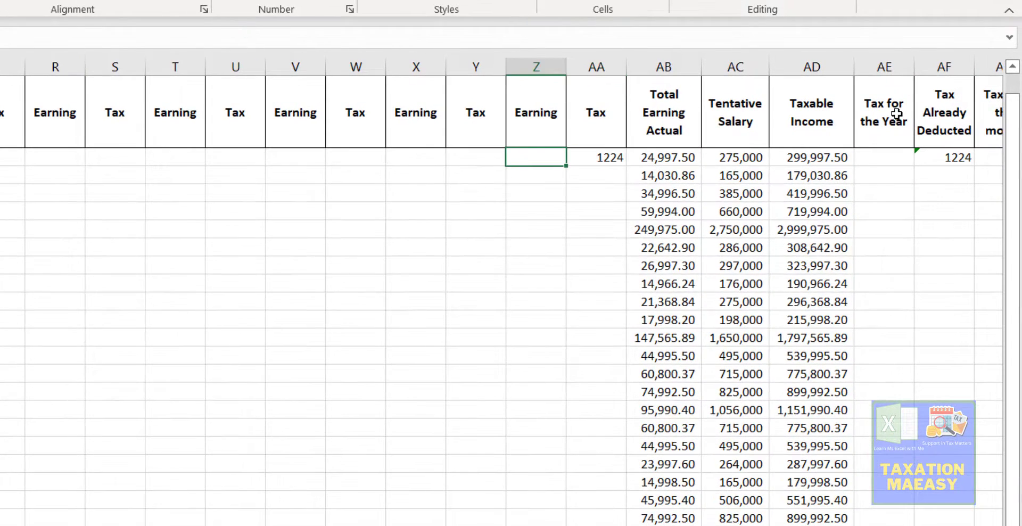
pyautogui.write('121')
pyautogui.press('Left')
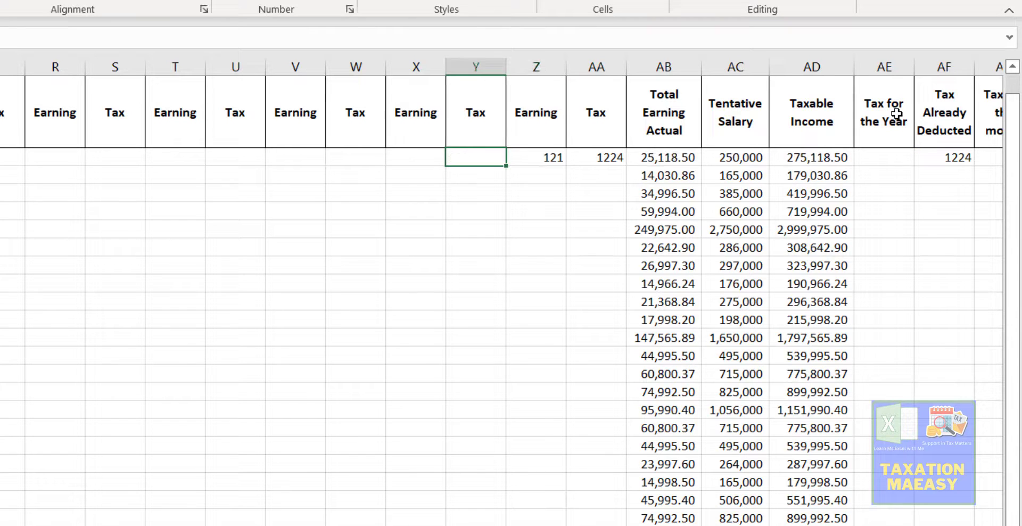
pyautogui.press('Right')
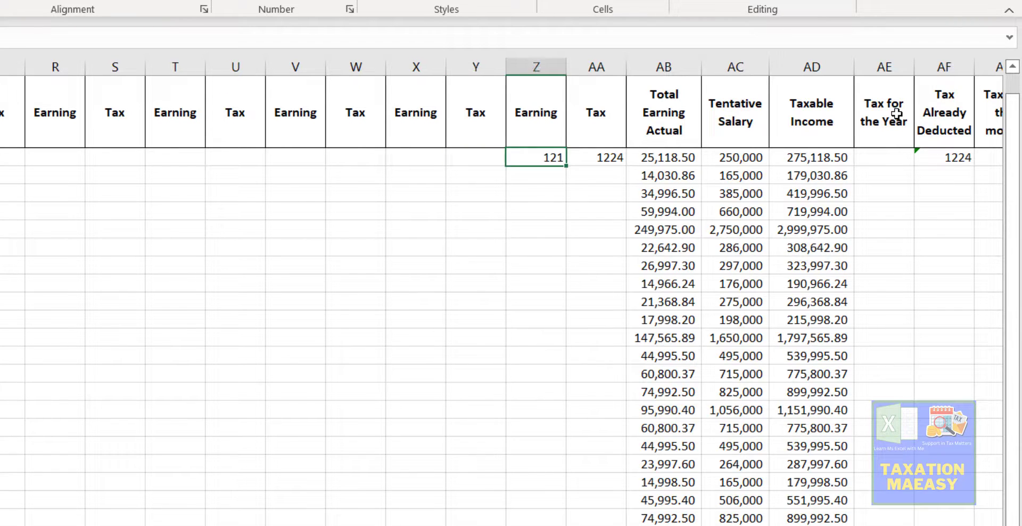
pyautogui.press('Left')
pyautogui.write('454')
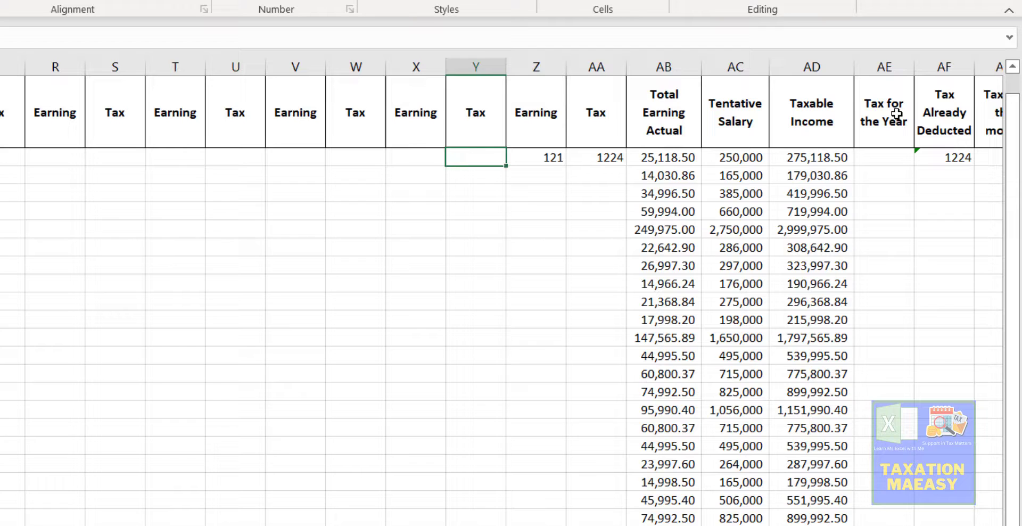
# - Clear the trial amounts from Y3:AA3
pyautogui.press('Right')
pyautogui.press('Left')
pyautogui.hotkey('shift', 'Right')
pyautogui.hotkey('shift', 'Right')
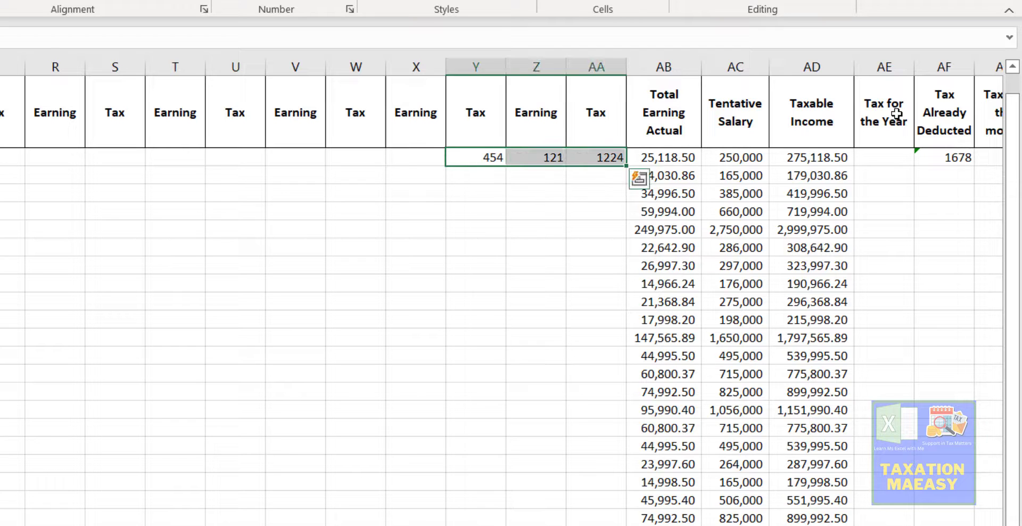
pyautogui.press('Delete')
pyautogui.hotkey('shift', 'Left')
pyautogui.hotkey('shift', 'Left')
pyautogui.press('Up')
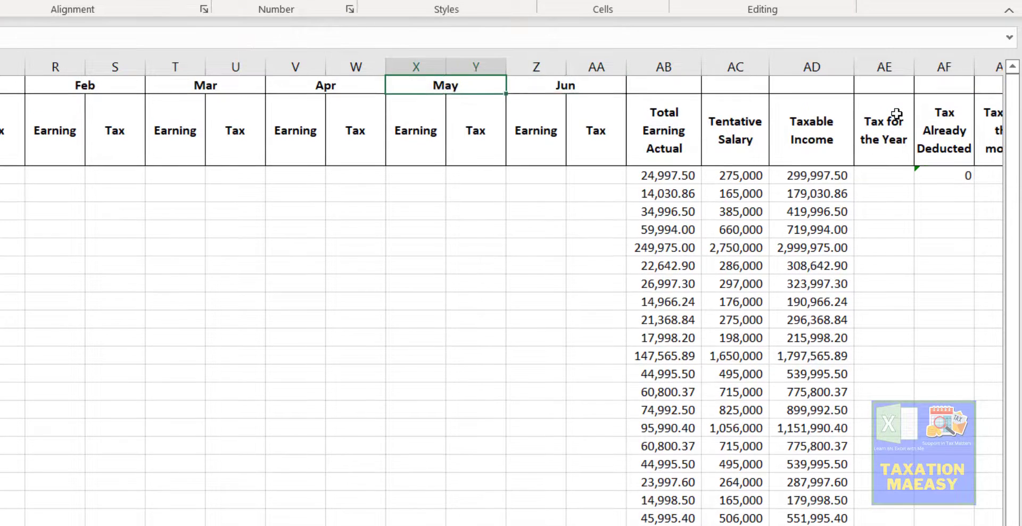
# - Make the criteria range and criterion in AF3's SUMIFS absolute, as $D$2:$AA$2 and $AA$2, keeping D3:AA3 relative
pyautogui.press('Right')
pyautogui.press('Right')
pyautogui.press('Down')
pyautogui.press('Down')
pyautogui.press('Right')
pyautogui.press('Right')
pyautogui.press('Right')
pyautogui.press('Right')
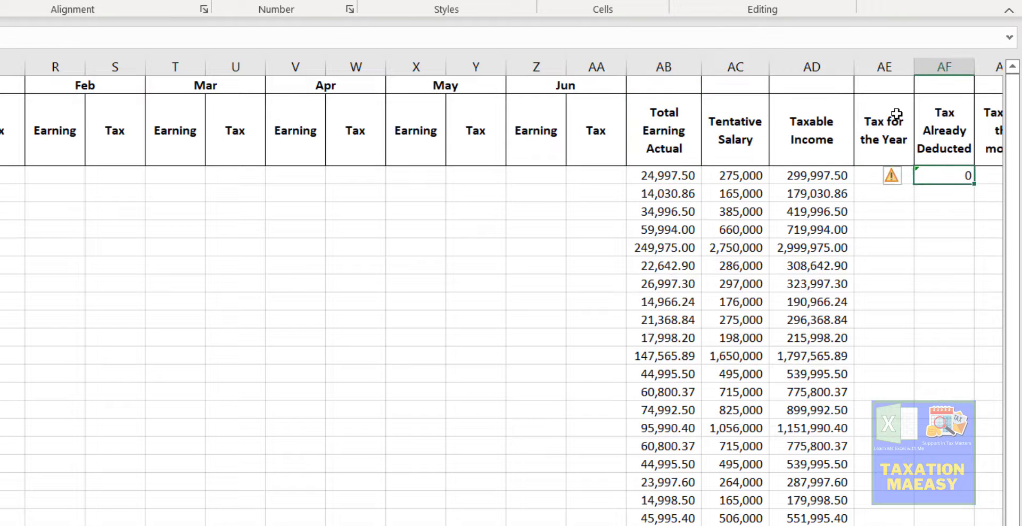
pyautogui.press('Right')
pyautogui.press('Left')
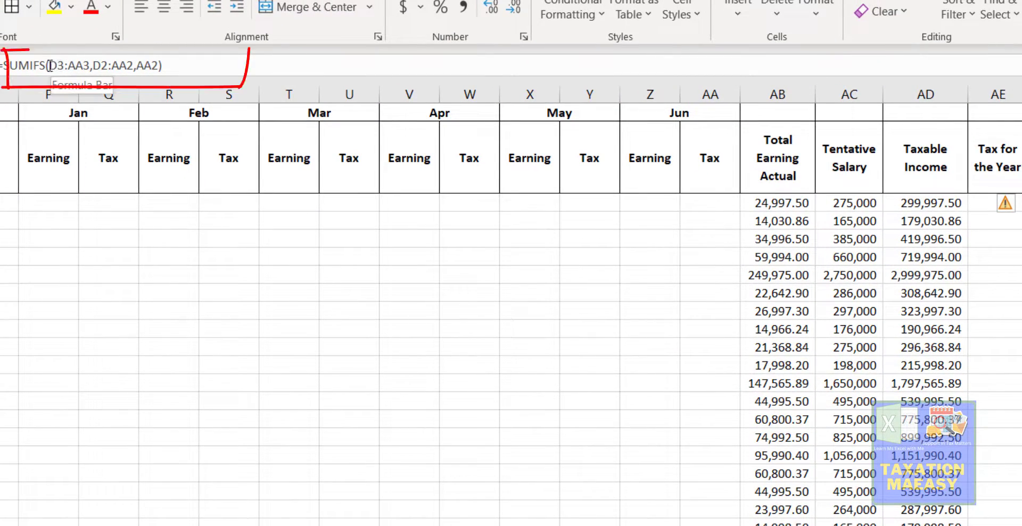
pyautogui.press('F2')
pyautogui.click(50, 65)
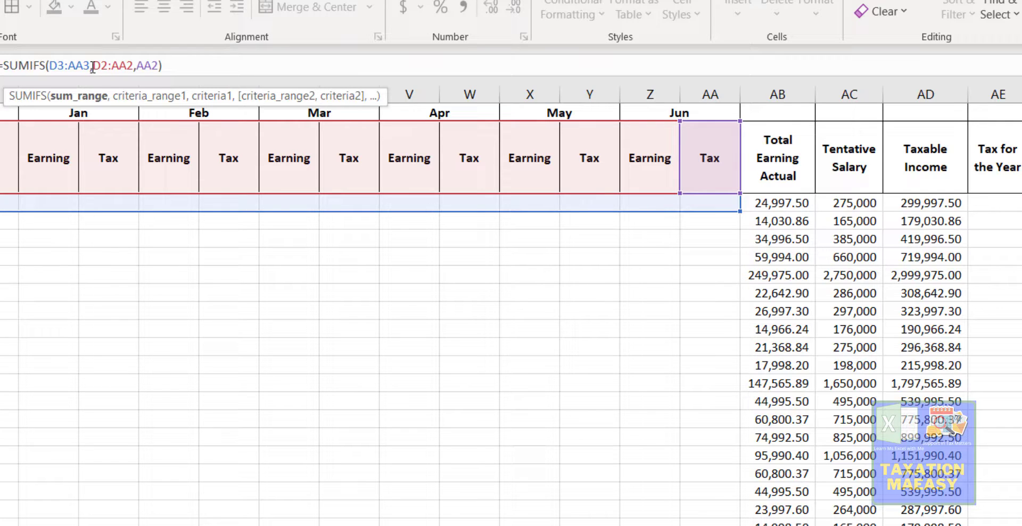
pyautogui.press('Right')
pyautogui.press('Right')
pyautogui.press('Right')
pyautogui.press('Right')
pyautogui.press('Right')
pyautogui.press('Right')
pyautogui.press('Right')
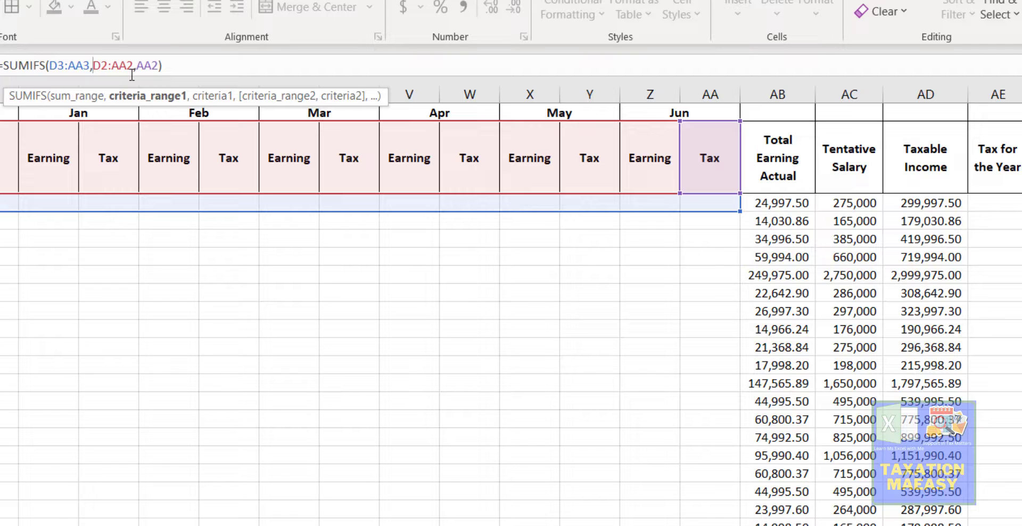
pyautogui.press('F4')
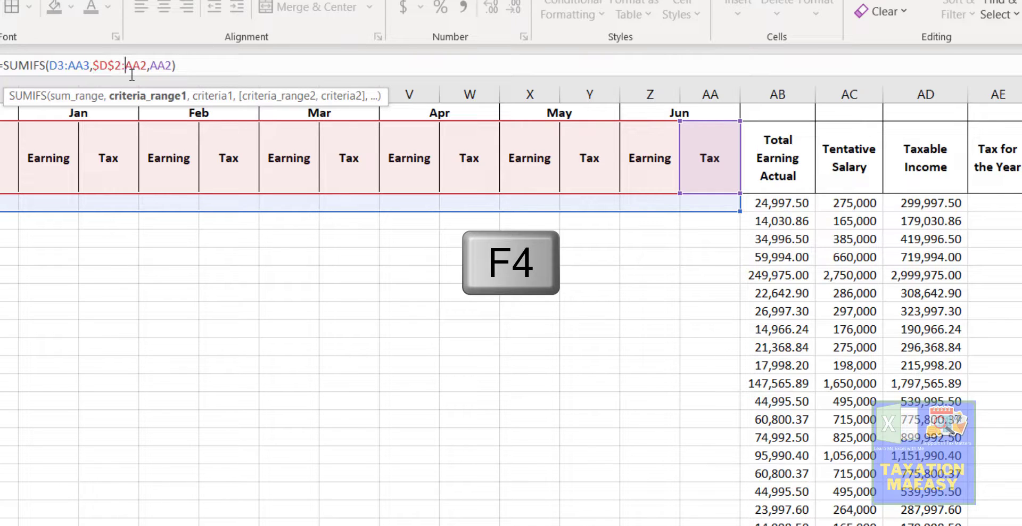
pyautogui.press('F4')
pyautogui.press('Right')
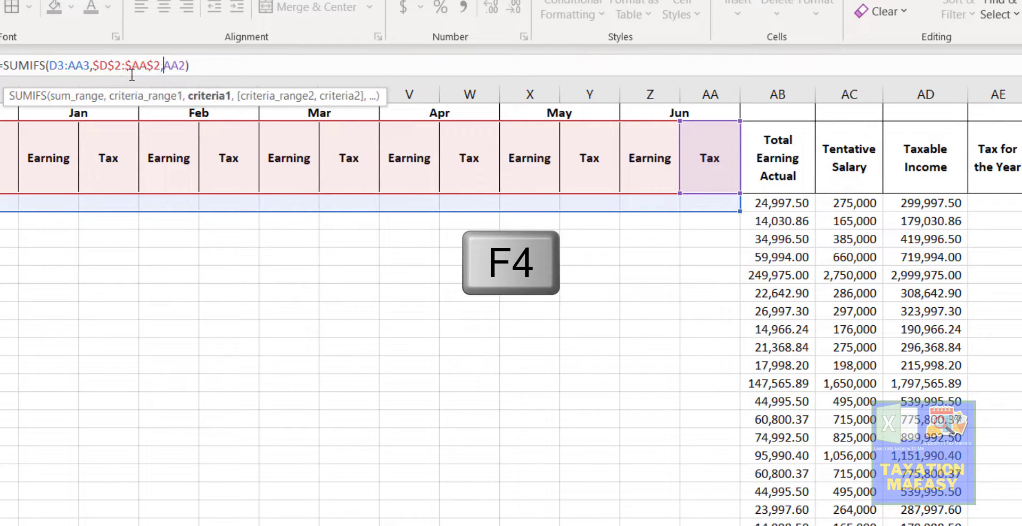
pyautogui.press('F4')
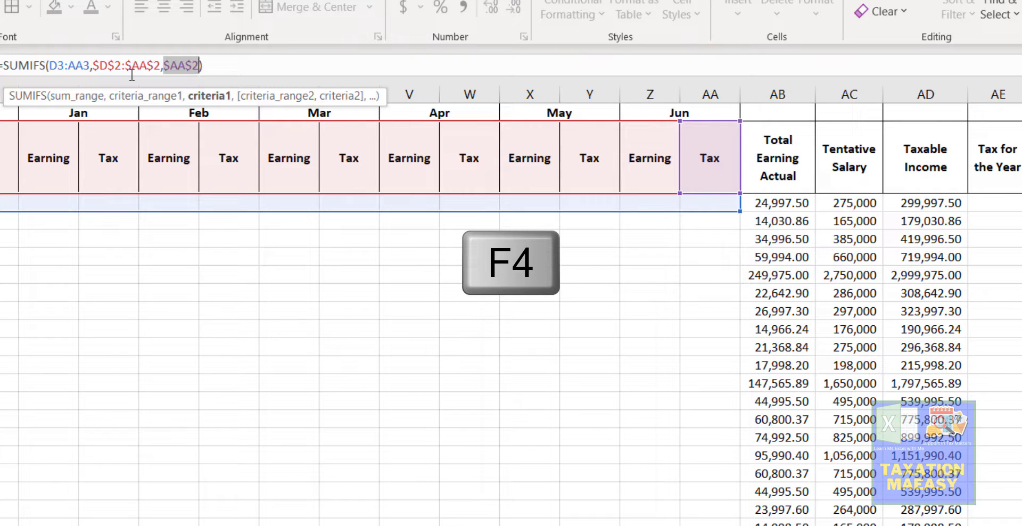
pyautogui.press('Return')
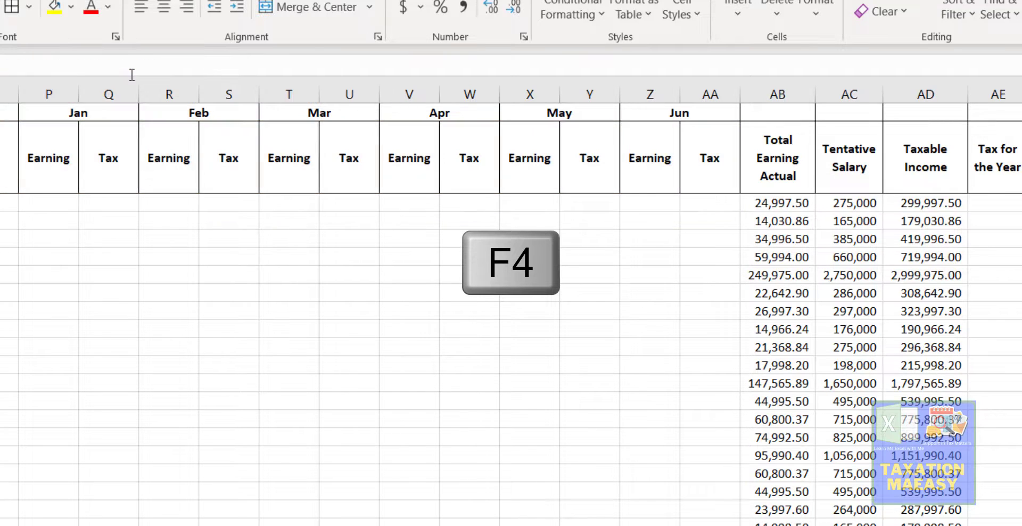
# - Fill the Tax Already Deducted formula from AF3 down column AF for all employees
pyautogui.press('Up')
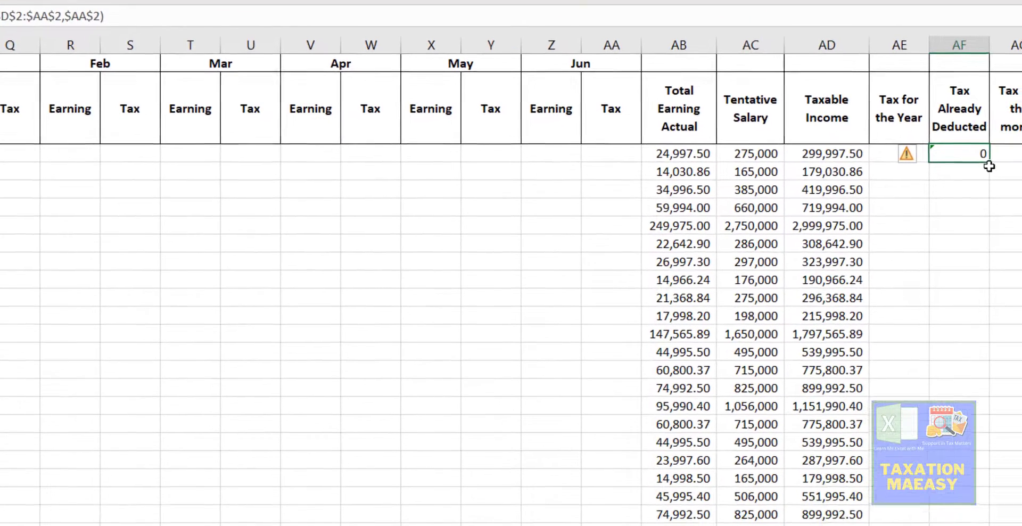
pyautogui.press('Down')
pyautogui.click(976, 150)
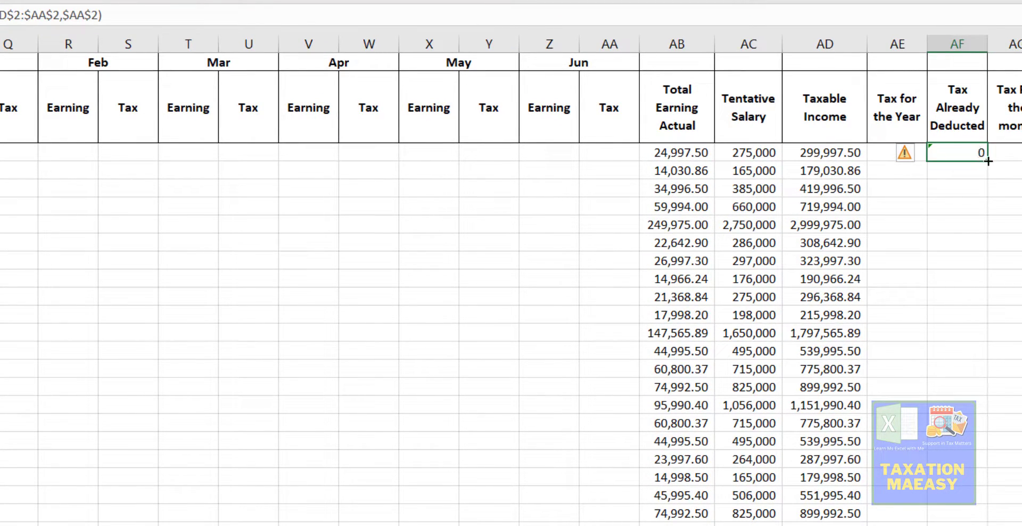
pyautogui.moveTo(987, 160); pyautogui.dragTo(962, 500)
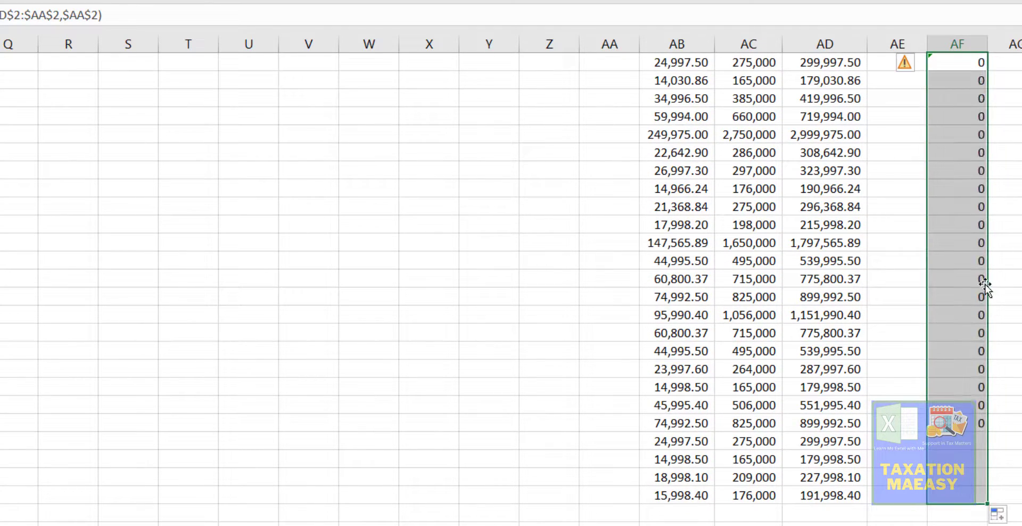
pyautogui.hotkey('ctrl', 'Up')
# - Examine the reference formula noted in AH3 and select the first Tax for the Year cell, AE3
pyautogui.click(1018, 133)
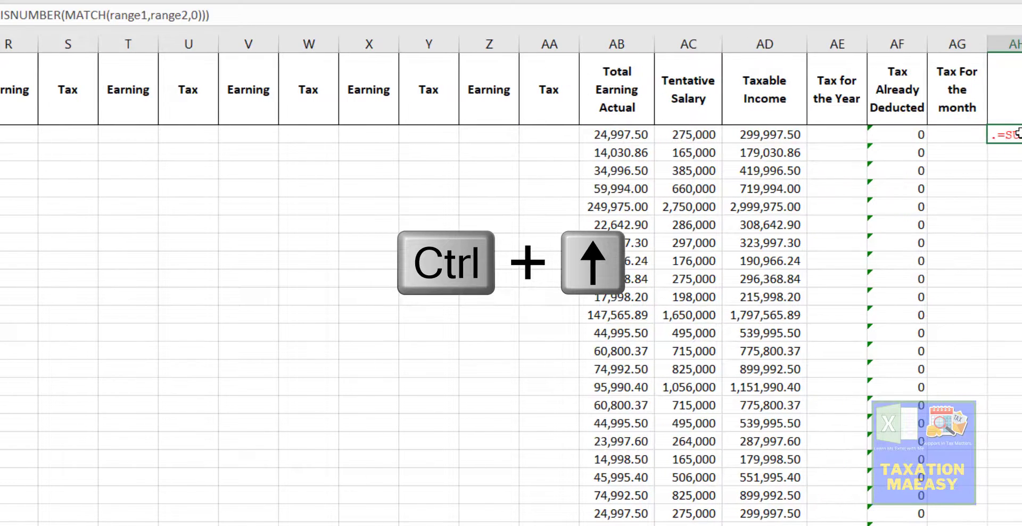
pyautogui.press('Left')
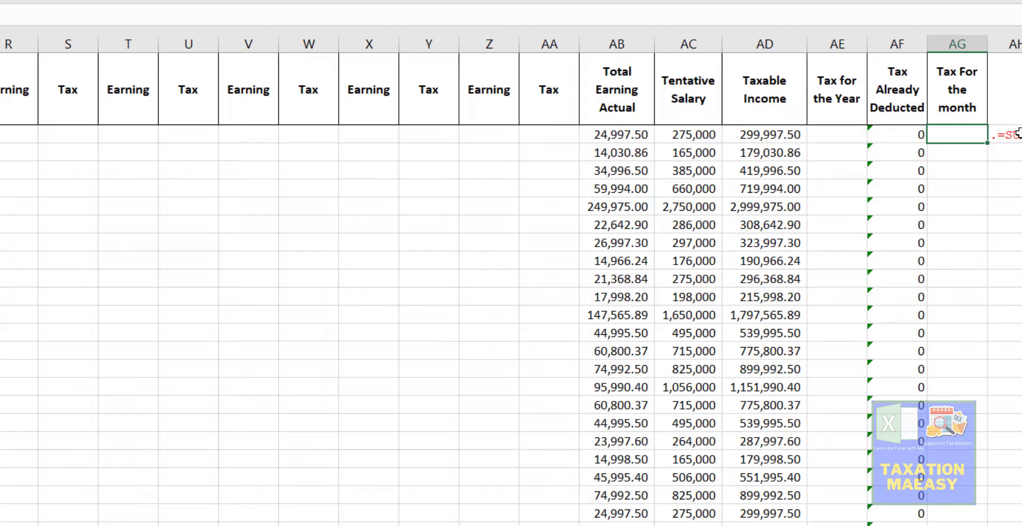
pyautogui.press('Left')
pyautogui.press('Left')
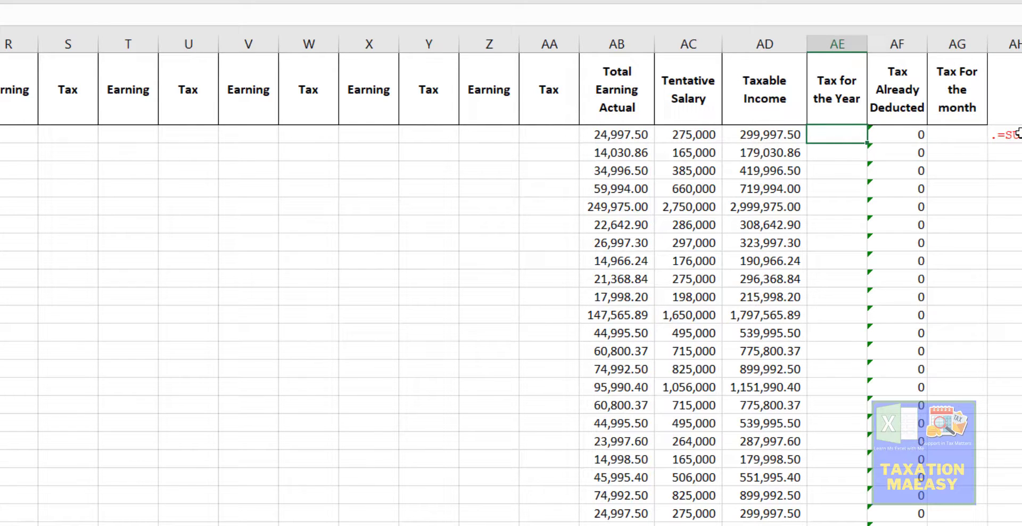
pyautogui.press('Right')
pyautogui.press('Right')
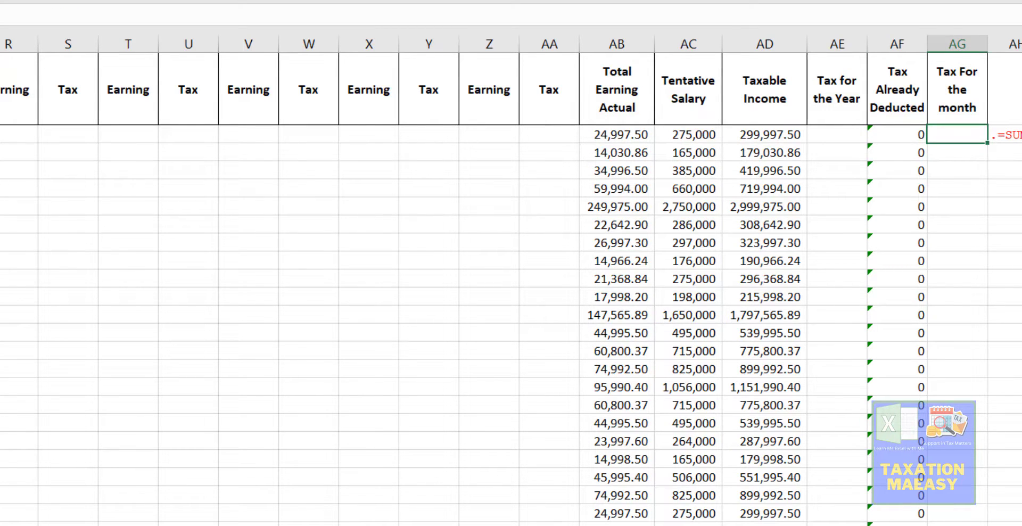
pyautogui.press('F9')
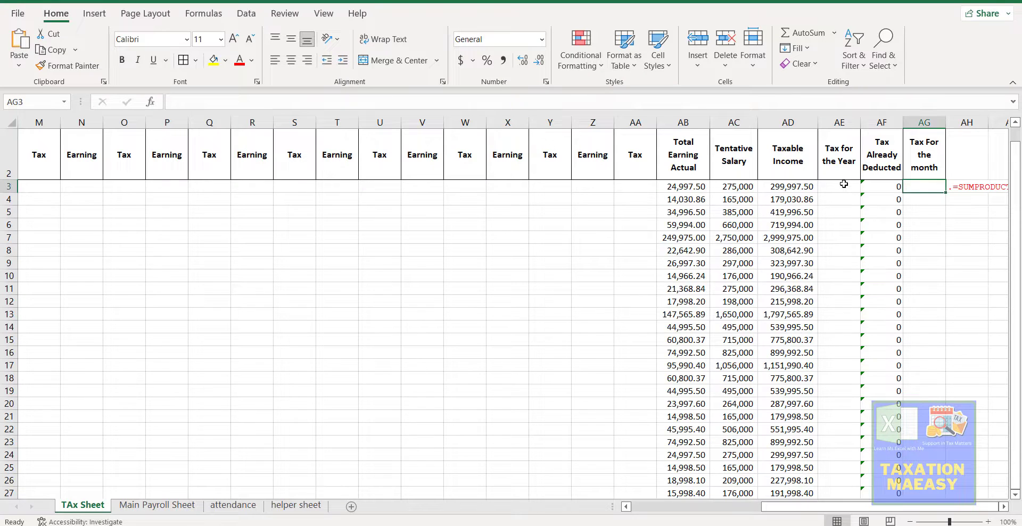
pyautogui.click(843, 183)
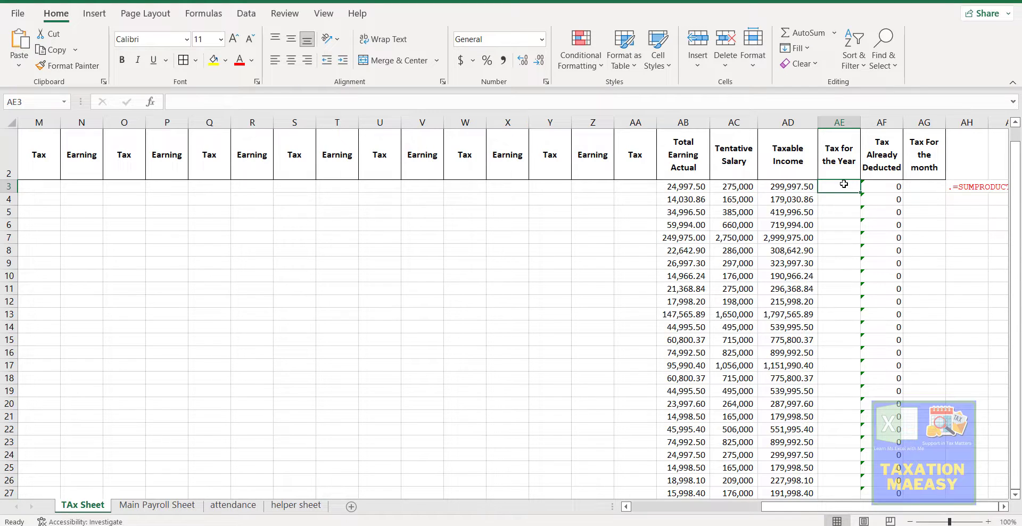
pyautogui.write('=')
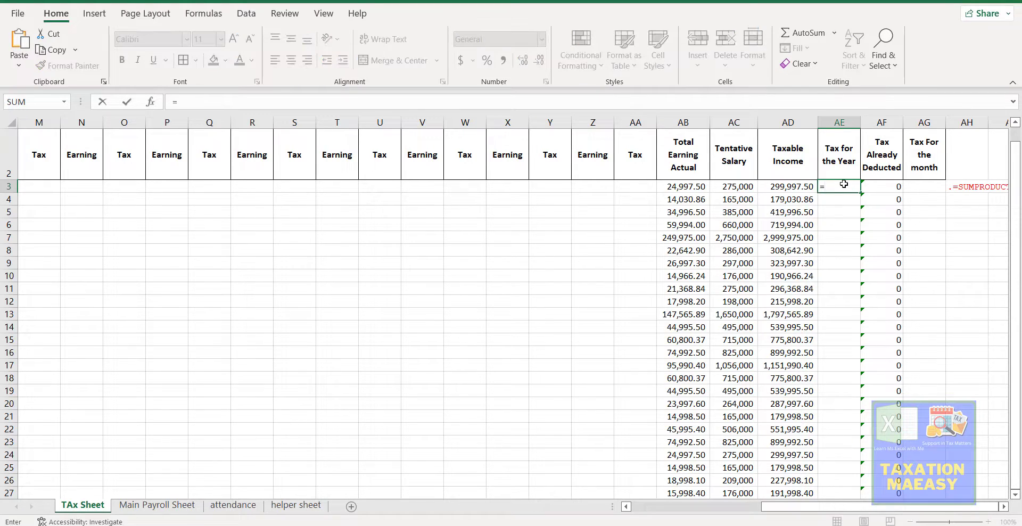
pyautogui.write('if')
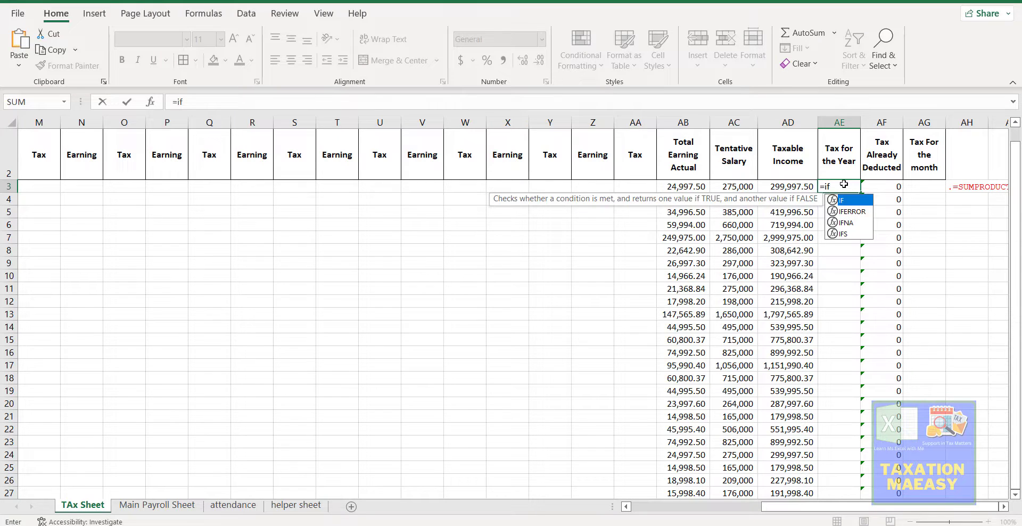
pyautogui.press('Tab')
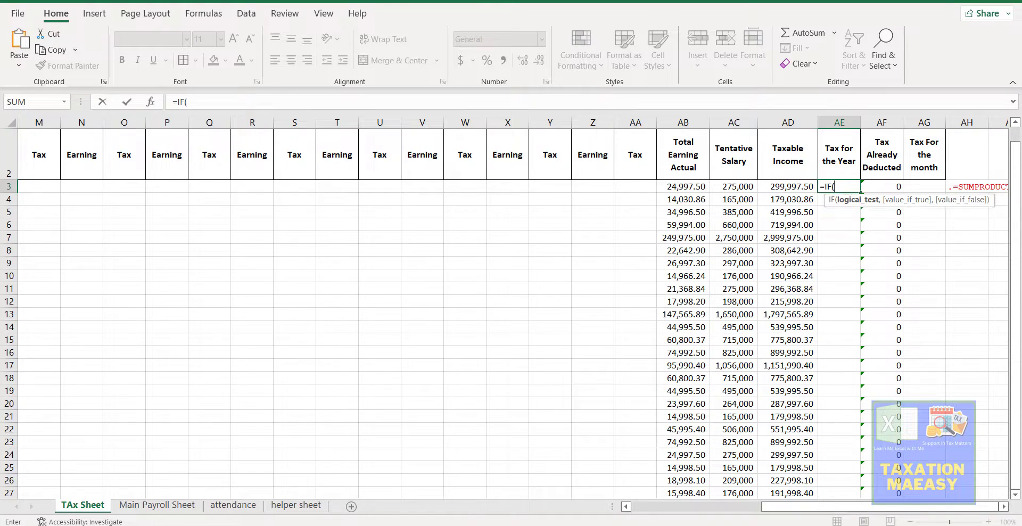
pyautogui.click(475, 525)
pyautogui.click(547, 484)
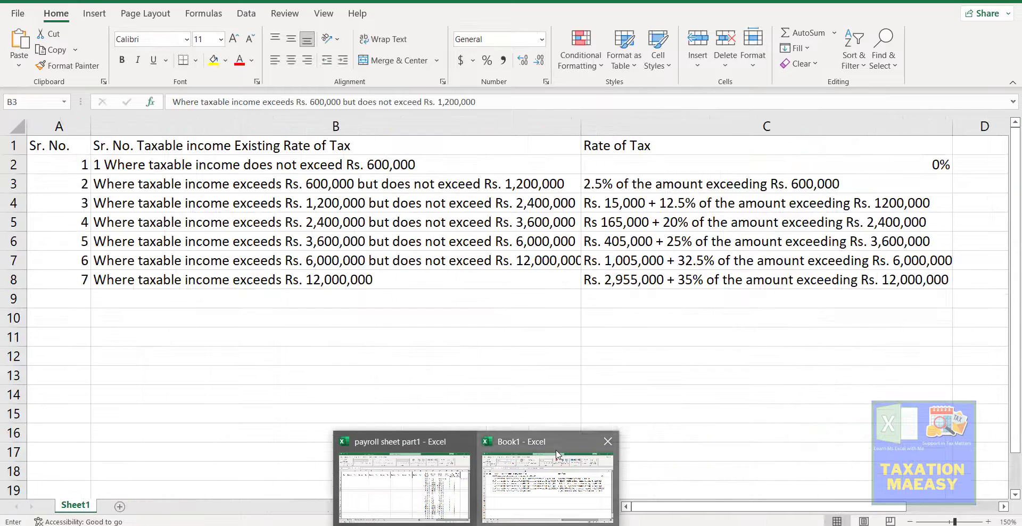
pyautogui.click(317, 186)
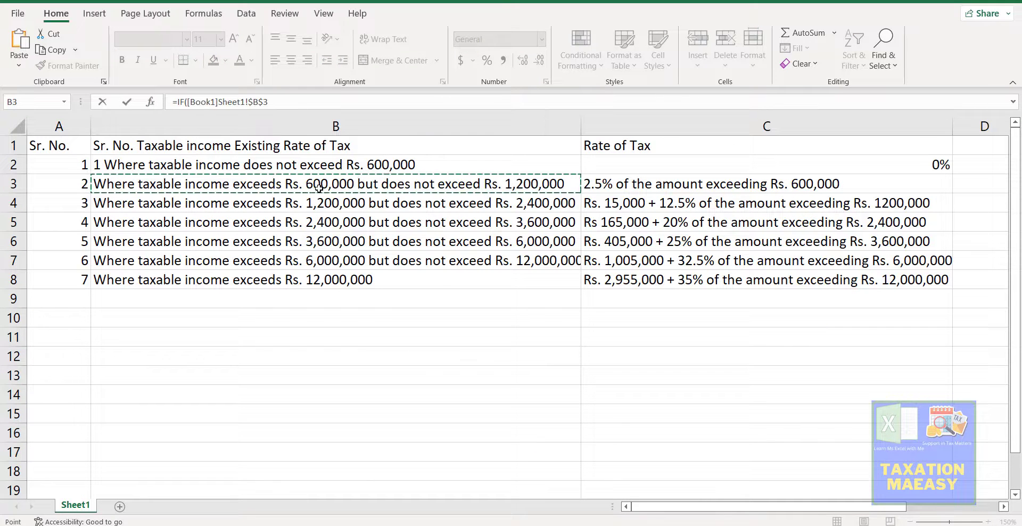
pyautogui.press('Escape')
# - Examine the taxable income slabs and their tax rates in the Book1 workbook, from the first slab to the seventh
pyautogui.hotkey('alt', 'Tab')
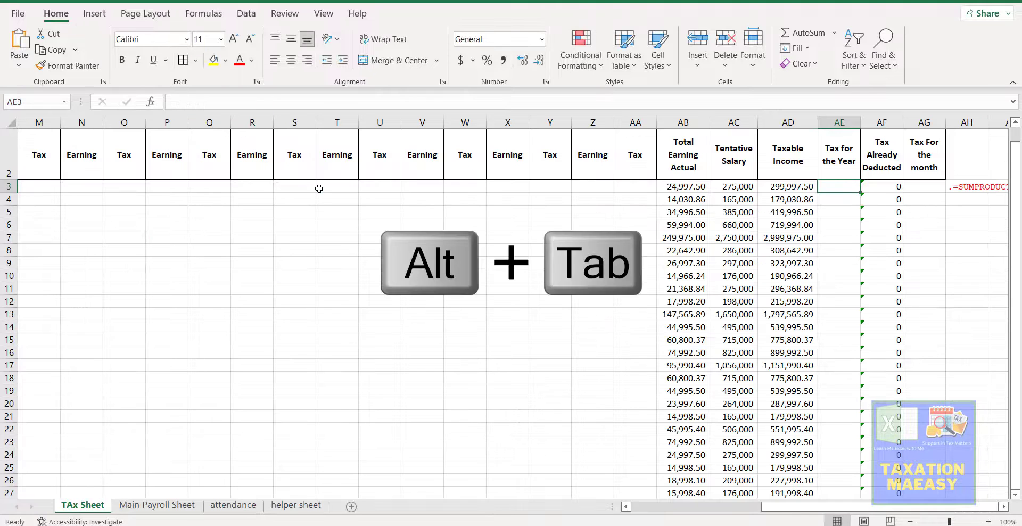
pyautogui.press('Up')
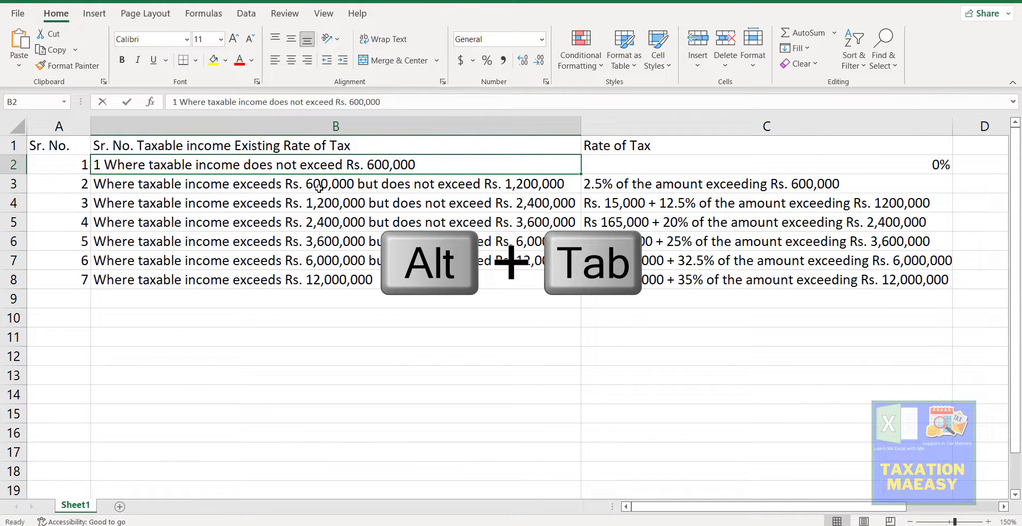
pyautogui.press('Right')
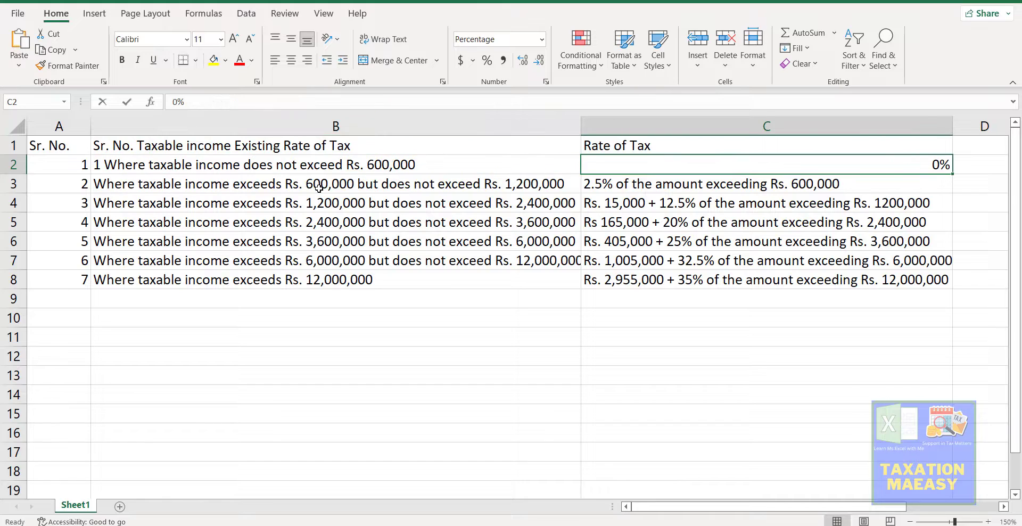
pyautogui.press('Left')
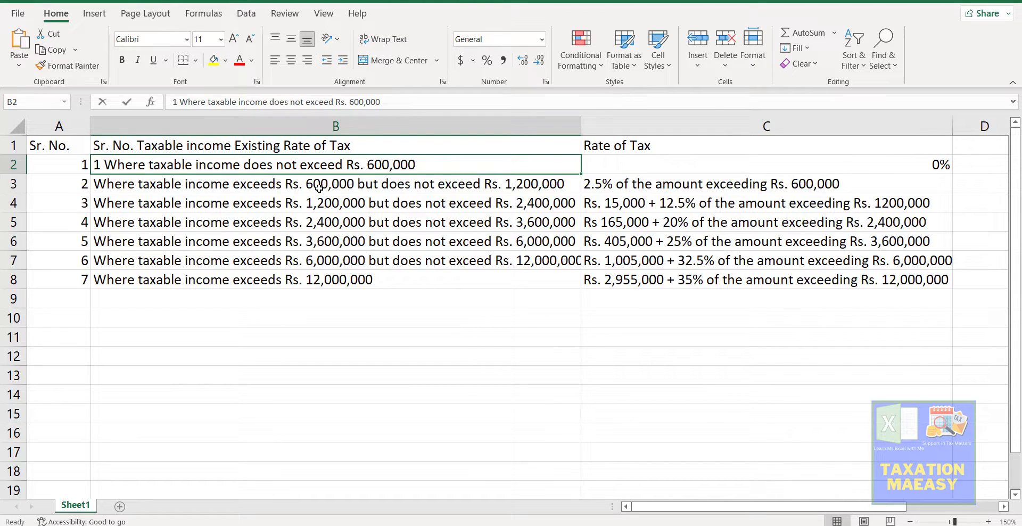
pyautogui.press('Down')
pyautogui.press('Right')
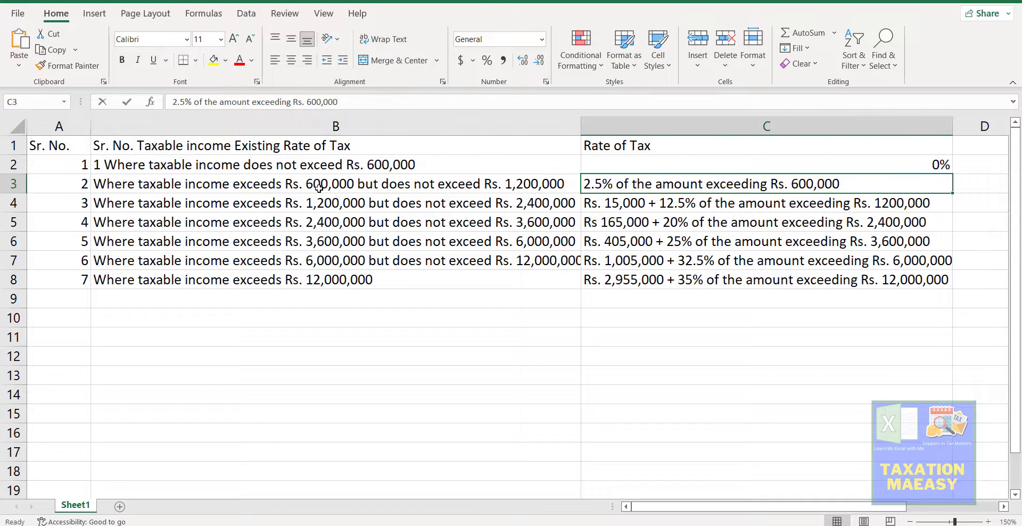
pyautogui.press('Left')
pyautogui.press('Down')
pyautogui.press('Down')
pyautogui.press('Down')
pyautogui.press('Down')
pyautogui.press('Down')
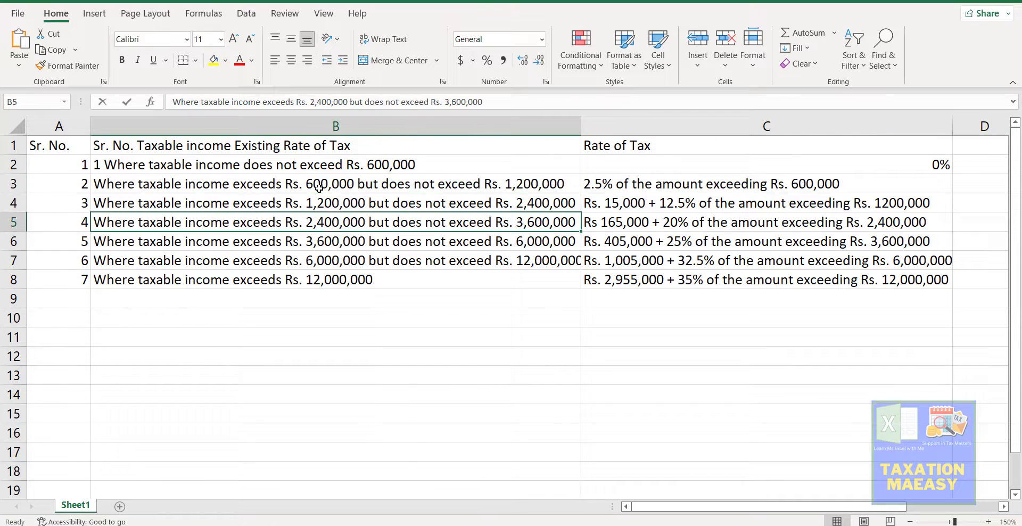
pyautogui.press('Right')
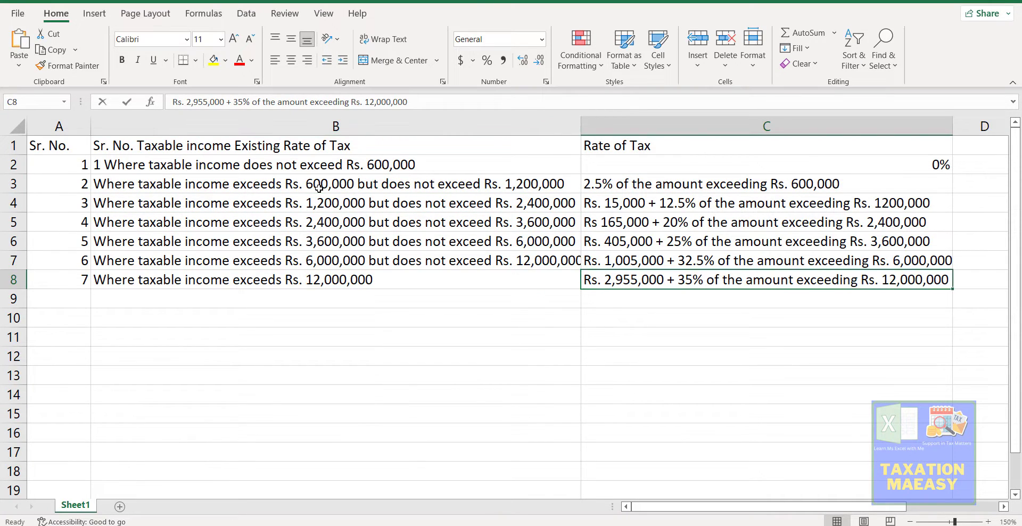
pyautogui.press('Up')
pyautogui.press('Up')
pyautogui.press('Up')
pyautogui.press('Up')
pyautogui.press('Up')
pyautogui.press('Up')
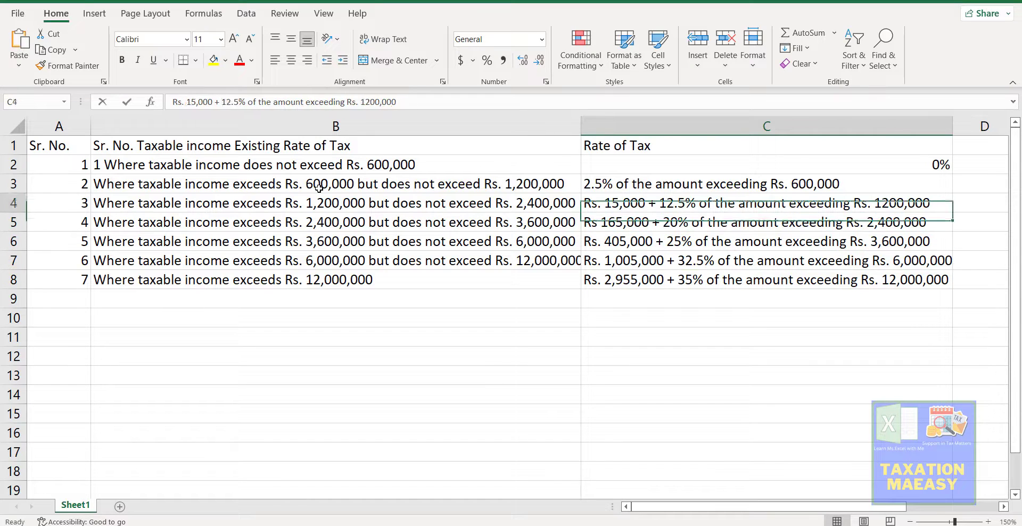
pyautogui.press('Left')
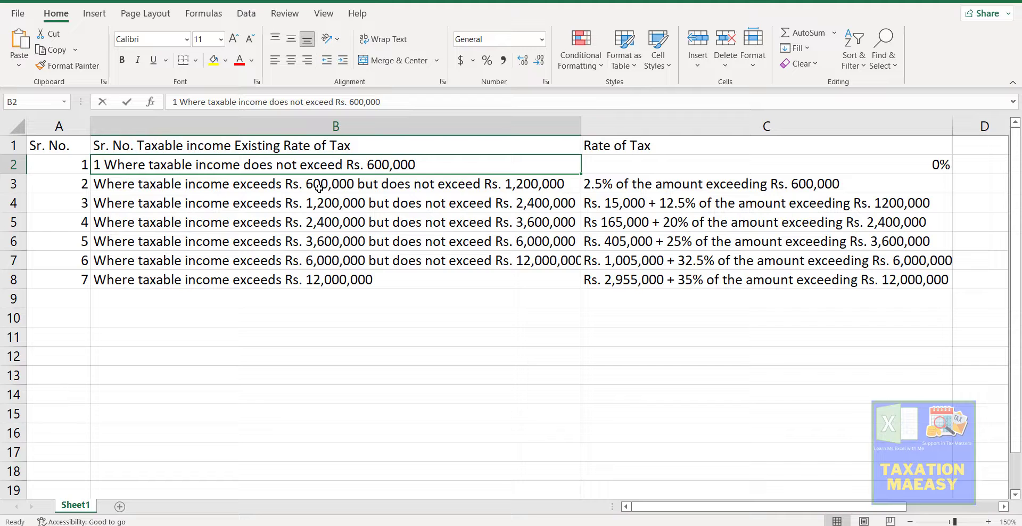
# - Return to the payroll workbook and start AE3's formula with an IF that gives 0 when AD3<=600000
pyautogui.hotkey('alt', 'Tab')
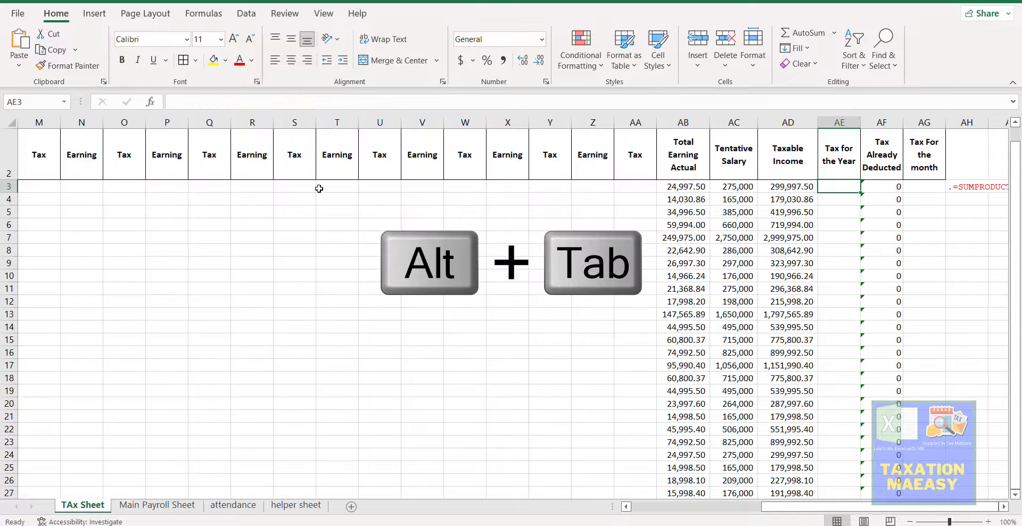
pyautogui.write('=')
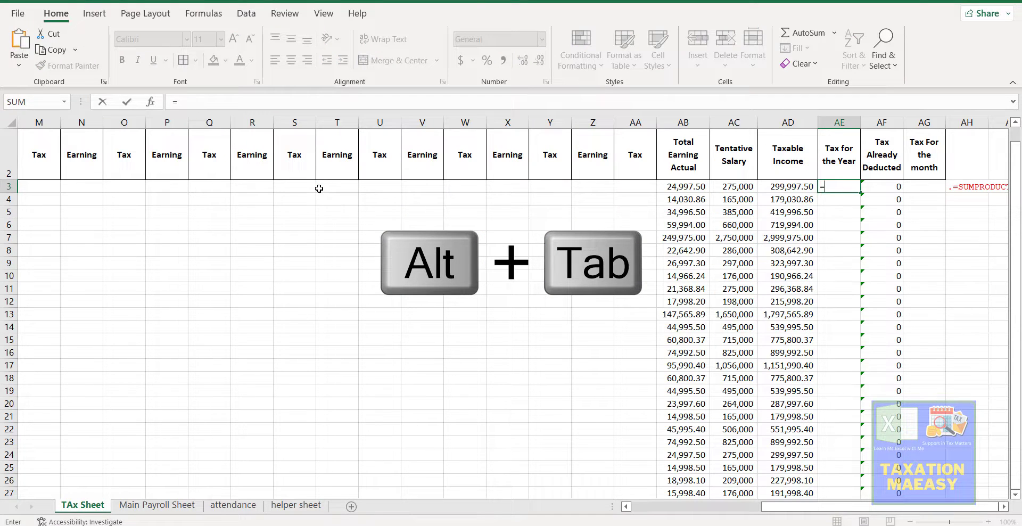
pyautogui.write('if')
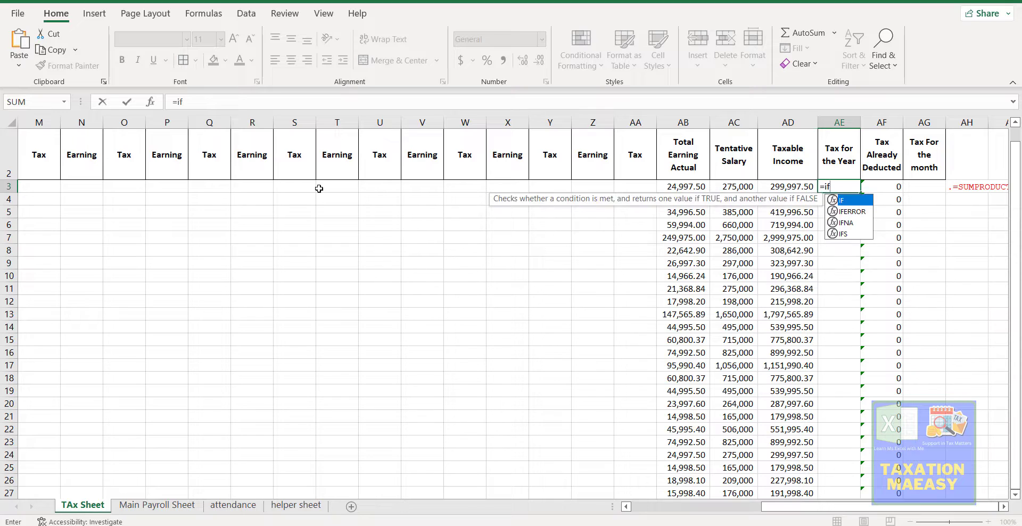
pyautogui.press('Tab')
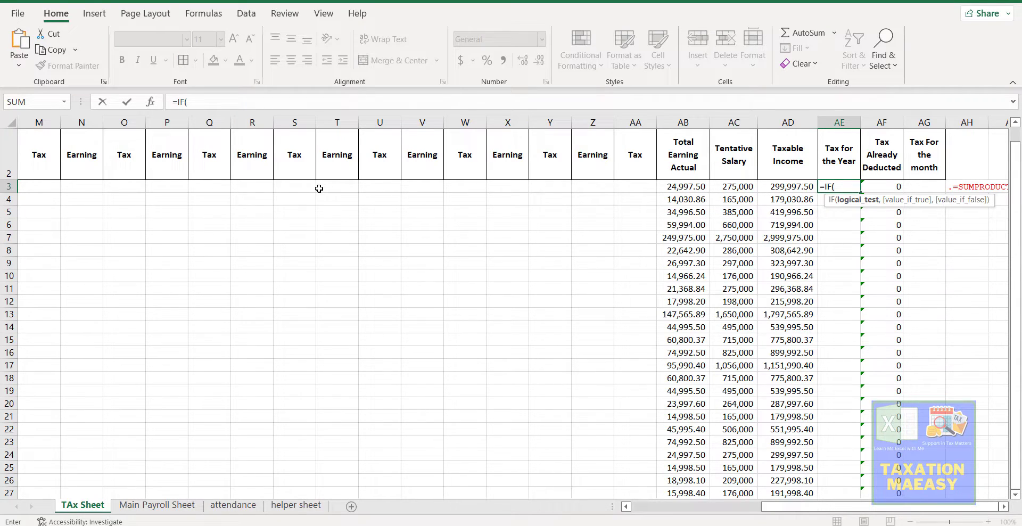
pyautogui.click(777, 186)
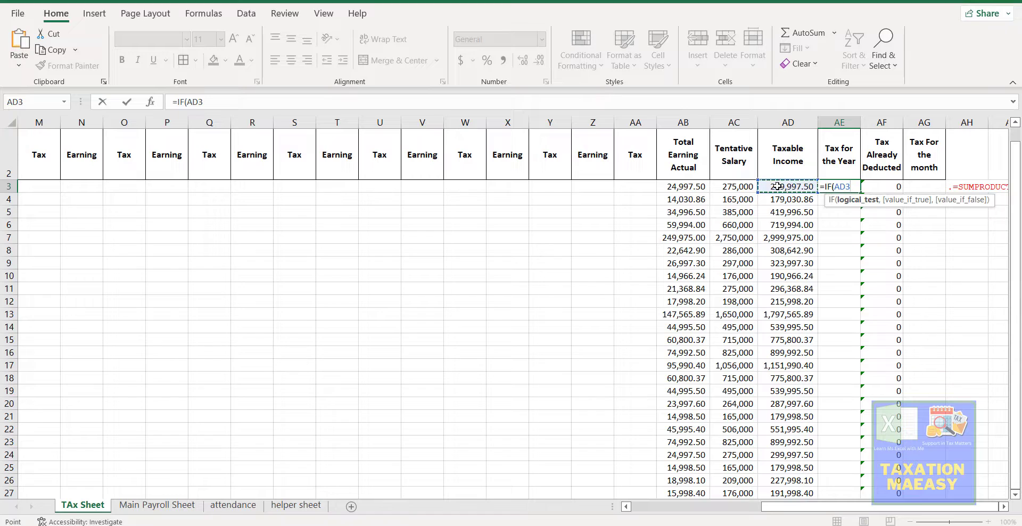
pyautogui.write('<=6000')
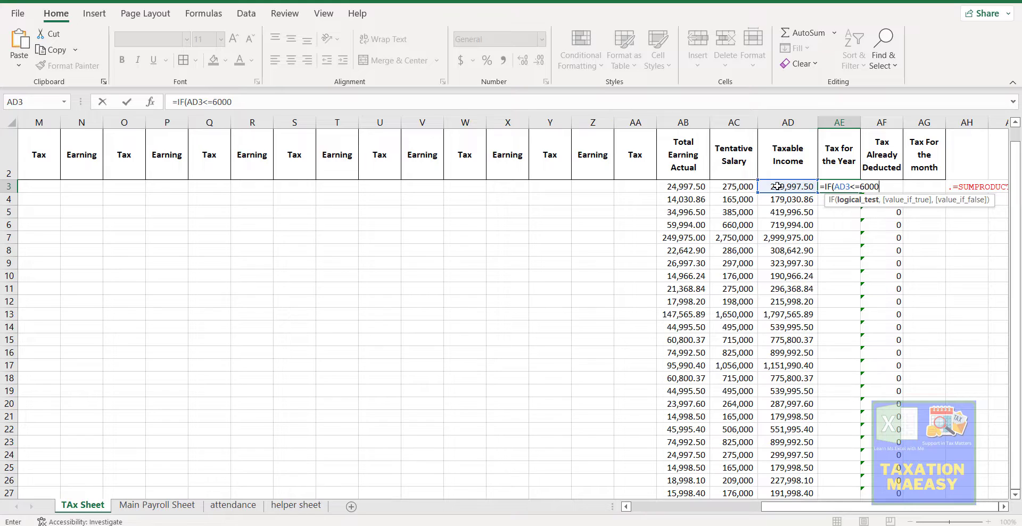
pyautogui.write('00,0')
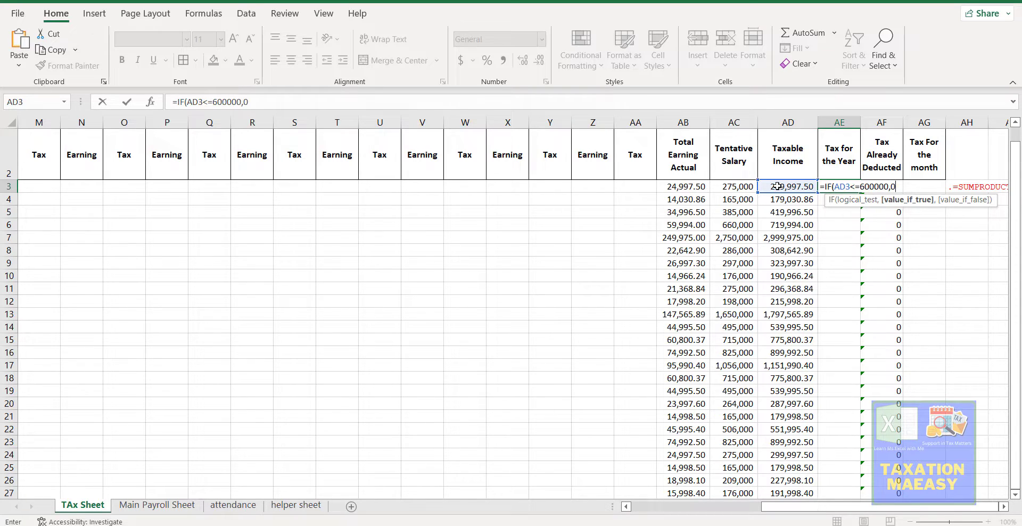
pyautogui.write(',')
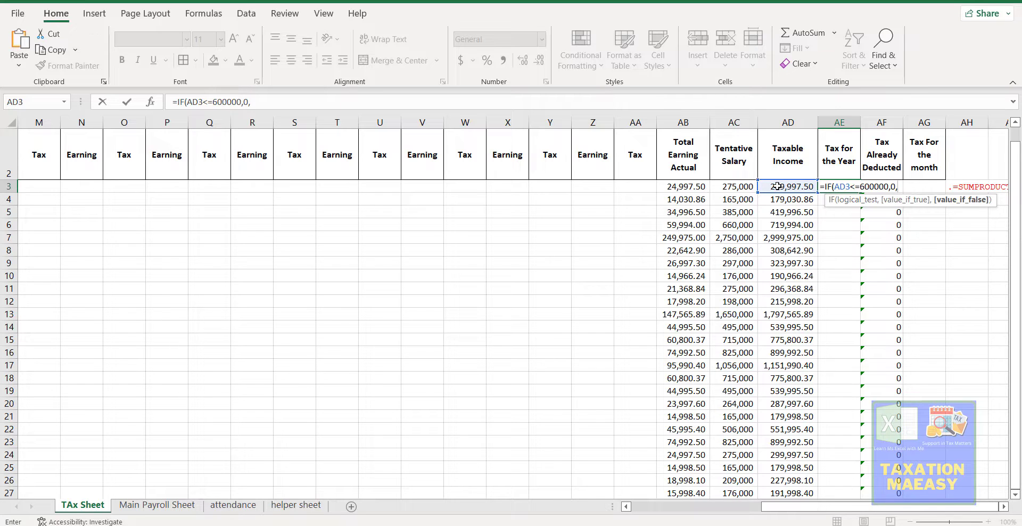
# - Nest a second IF in AE3's formula as the false value, opening with an AND whose first condition is AD3>=600001
pyautogui.write('if')
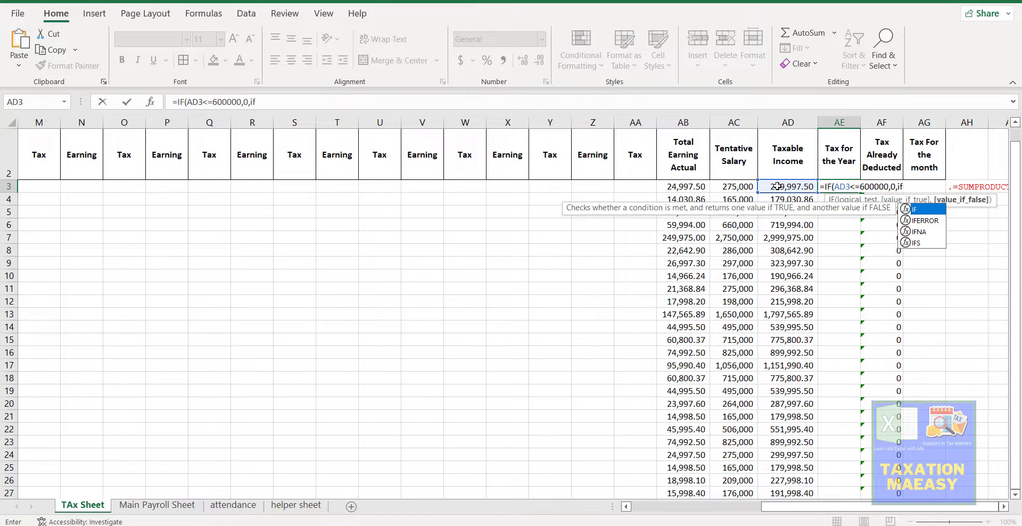
pyautogui.write('(and')
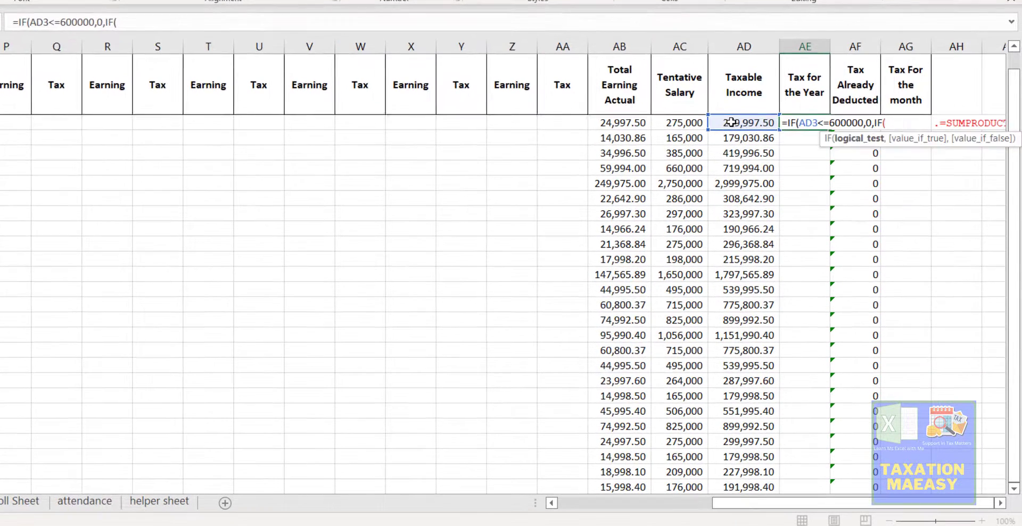
pyautogui.press('Tab')
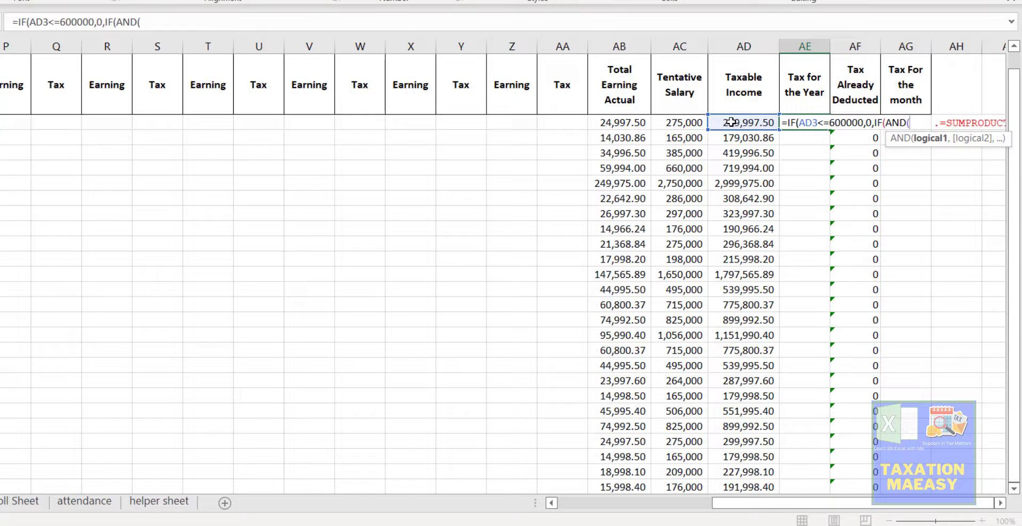
pyautogui.click(731, 122)
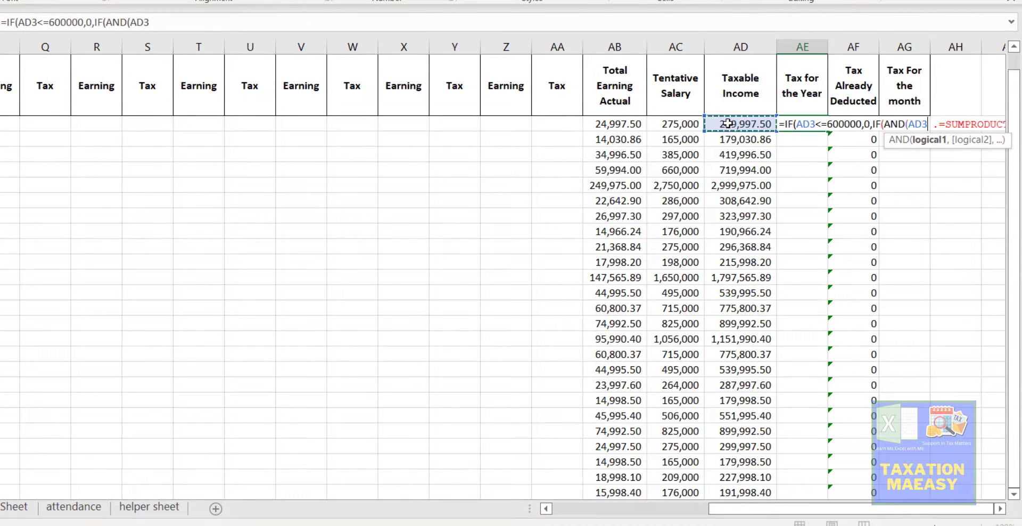
pyautogui.write('>')
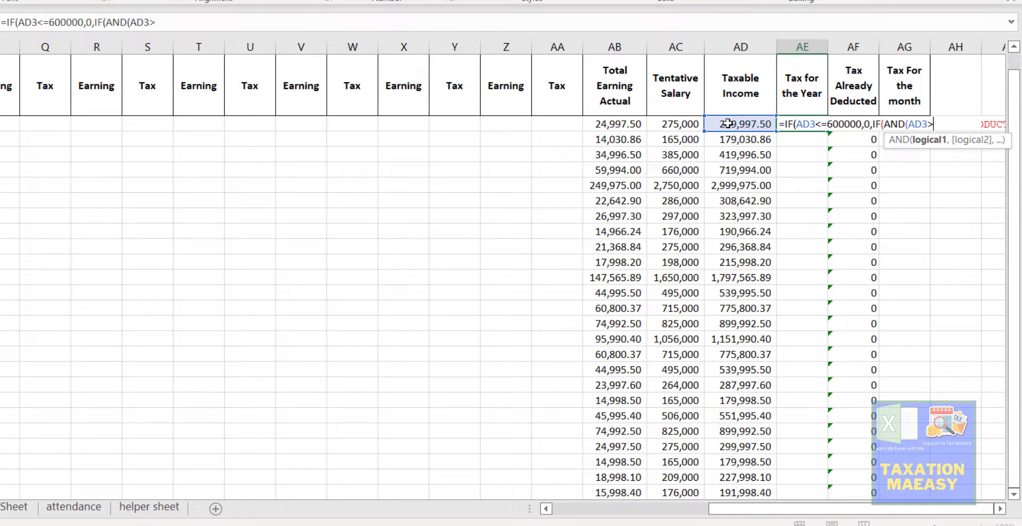
pyautogui.write('0')
pyautogui.press('BackSpace')
pyautogui.write('=')
pyautogui.write('600')
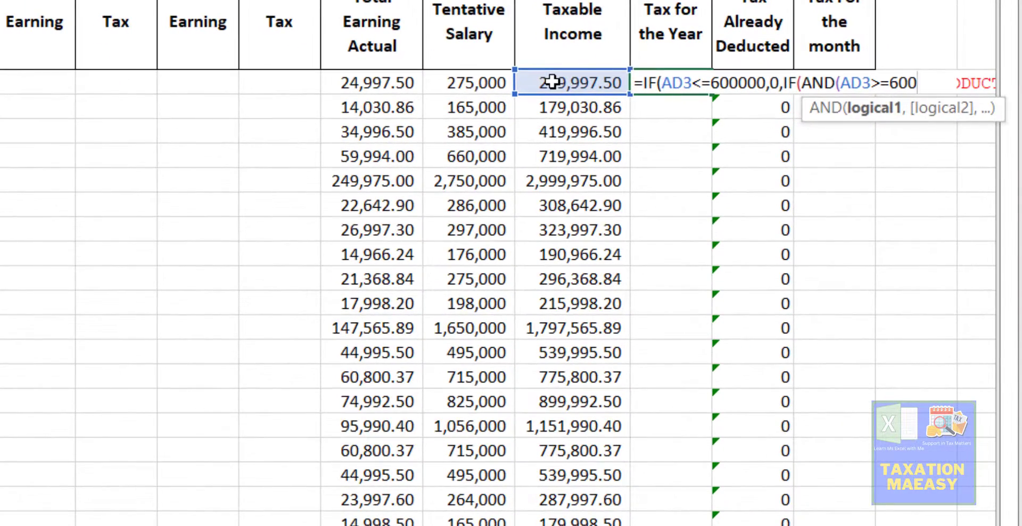
pyautogui.write('001,')
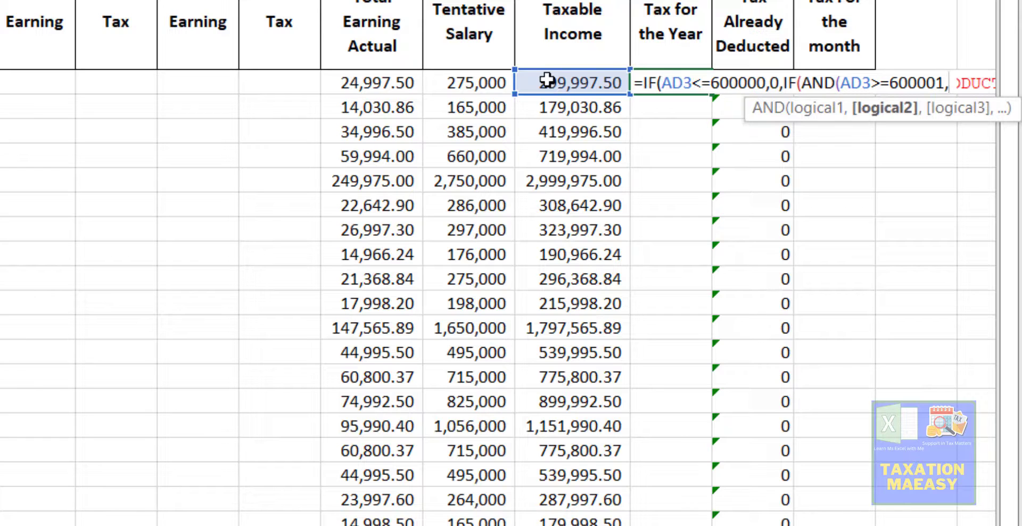
# - Add AD3<=1200000 as the AND's second condition in AE3's formula and close the AND
pyautogui.click(547, 87)
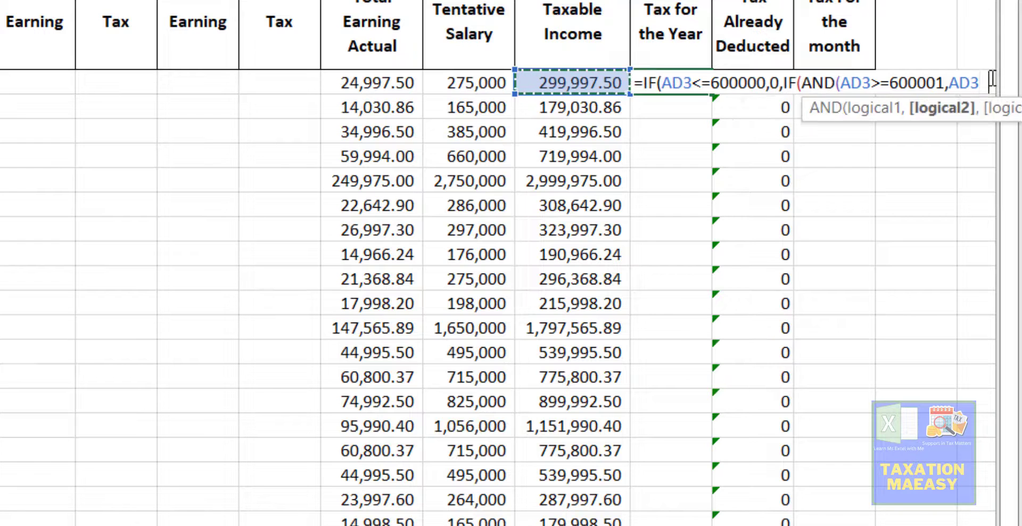
pyautogui.press('BackSpace')
pyautogui.write('<')
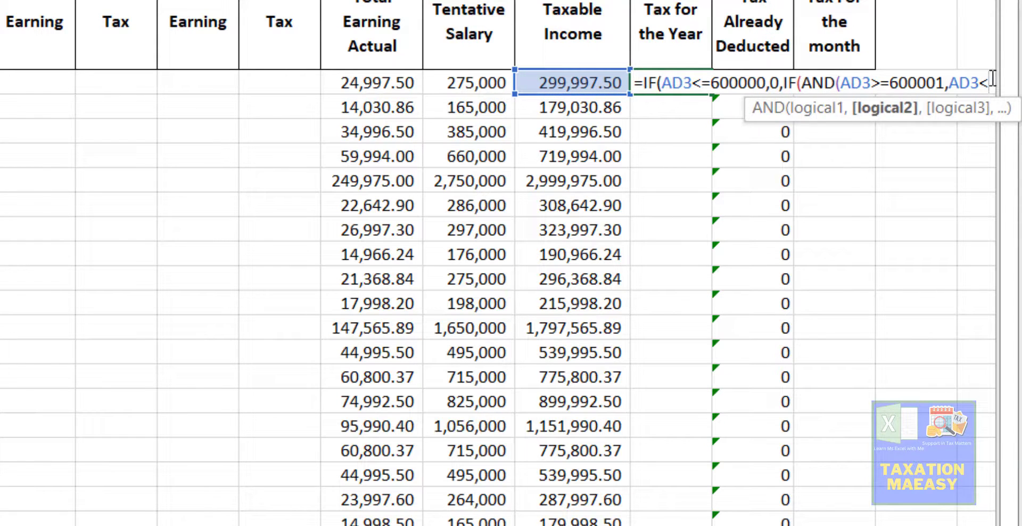
pyautogui.write('=12')
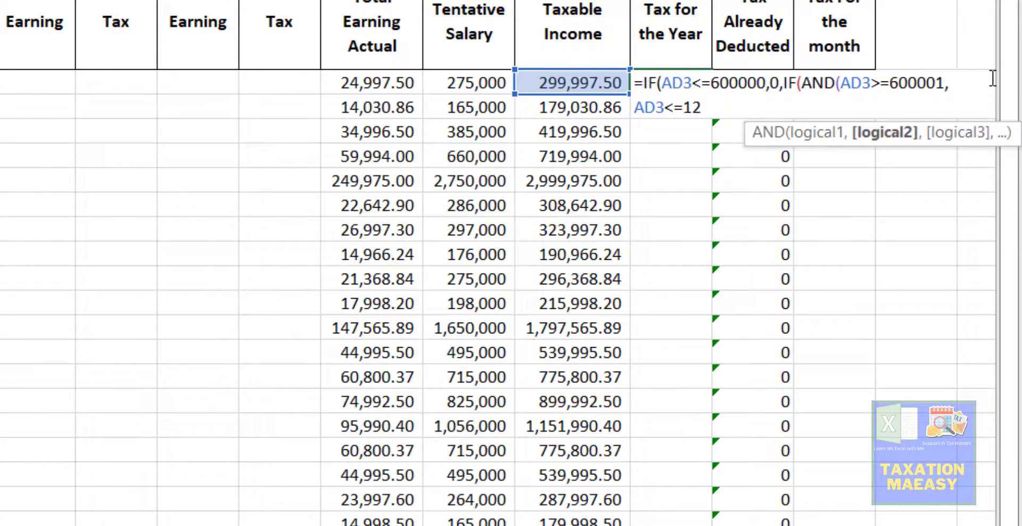
pyautogui.write('00000)')
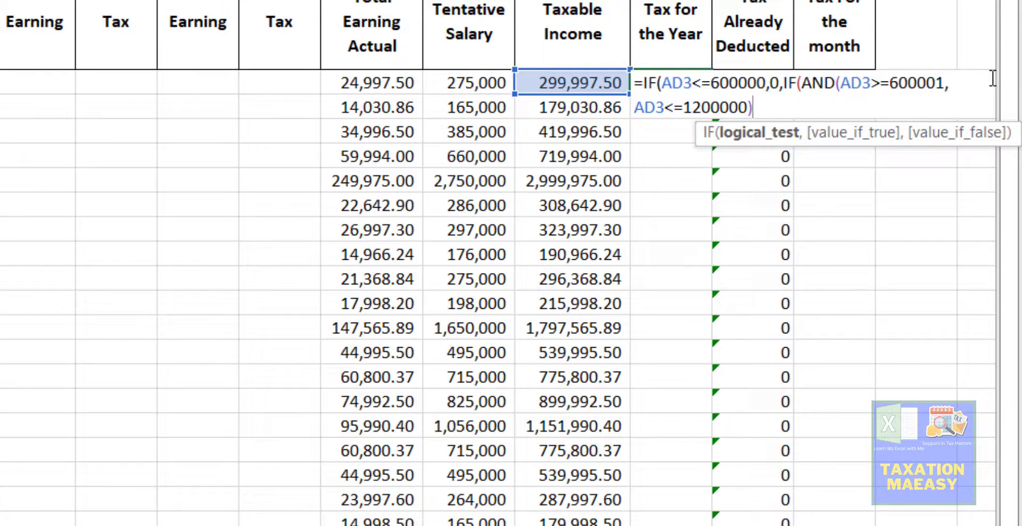
# - Give (AD3-600000)*2.5% as the second IF's true value and complete AE3's formula
pyautogui.write(',')
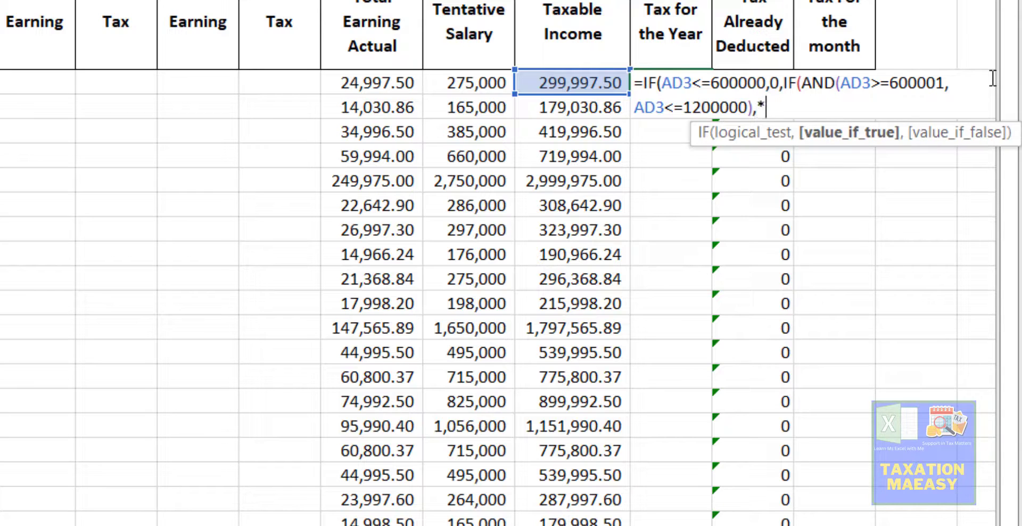
pyautogui.write('(')
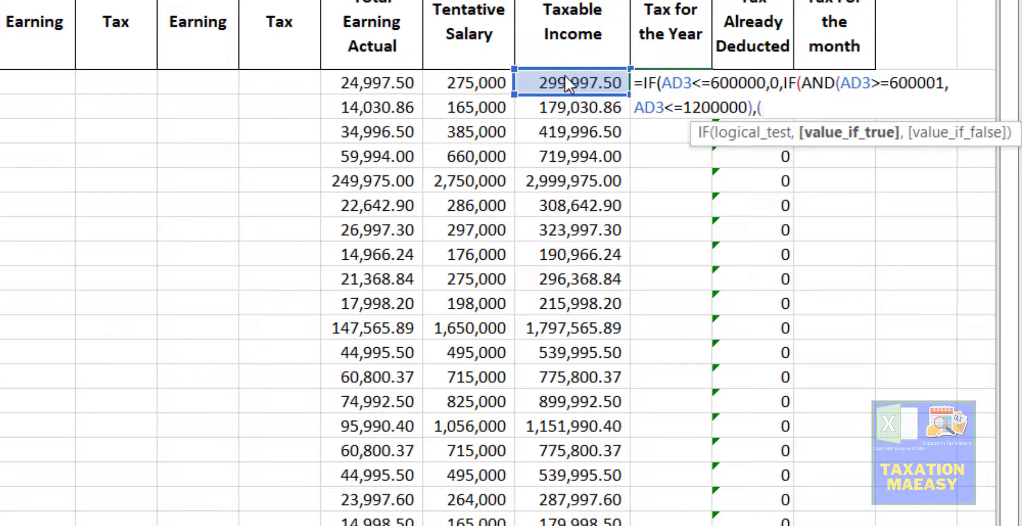
pyautogui.click(532, 81)
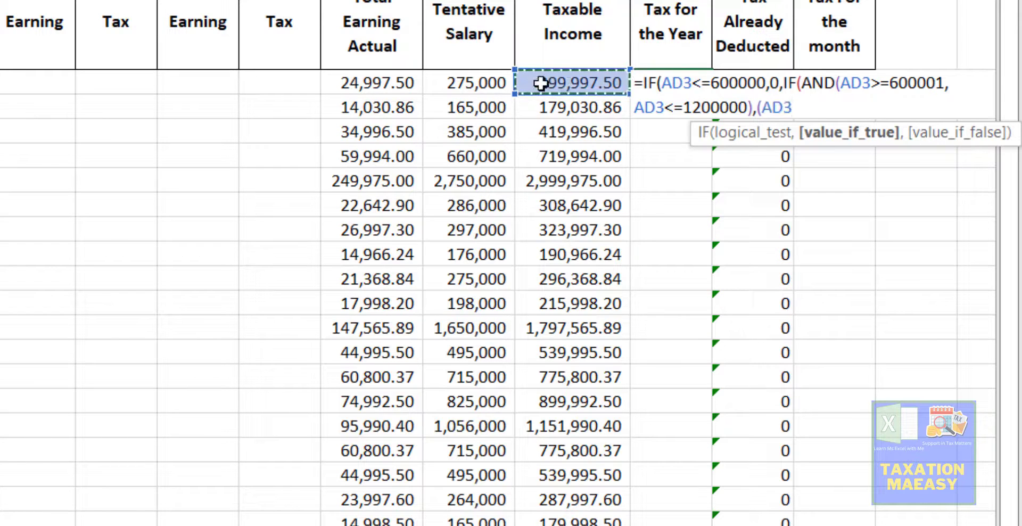
pyautogui.write('-600')
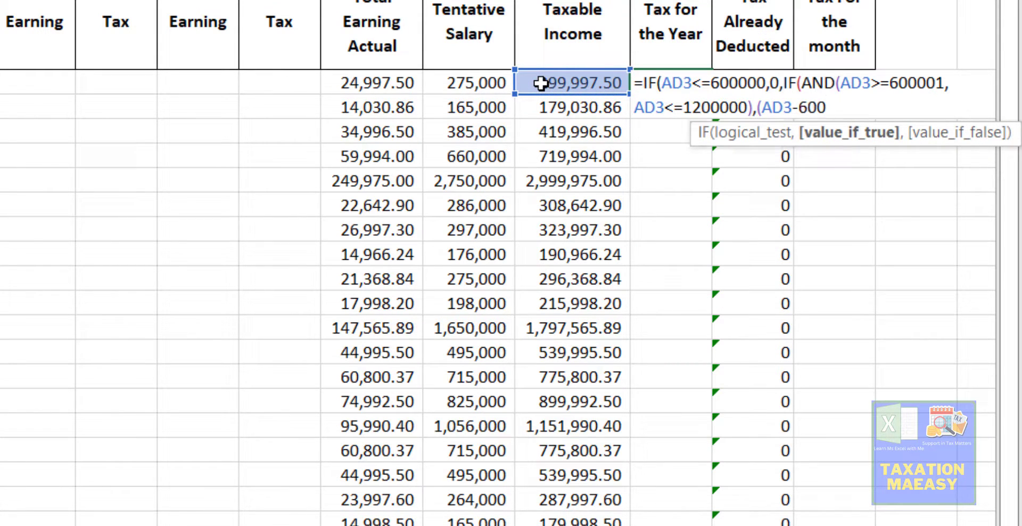
pyautogui.write('000(')
pyautogui.press('BackSpace')
pyautogui.write(')*2.5')
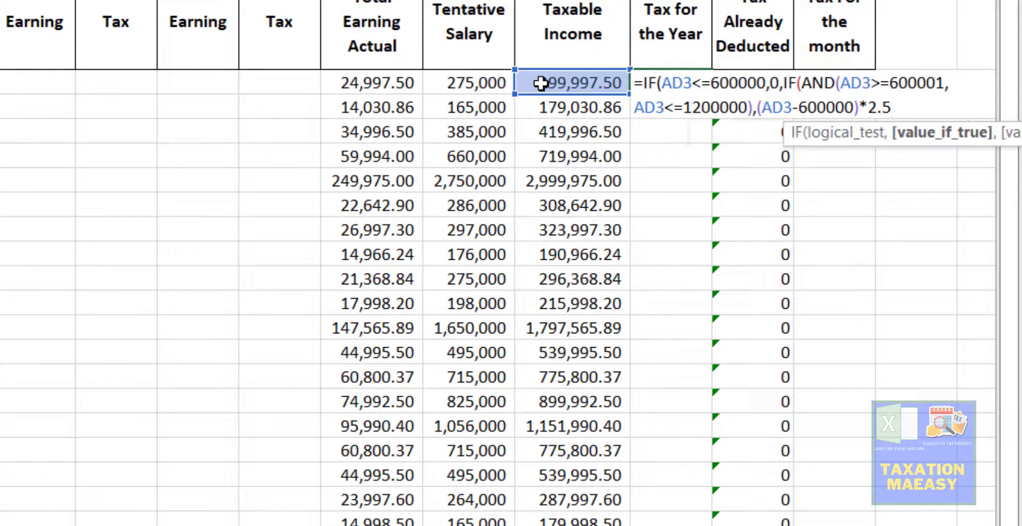
pyautogui.write('%')
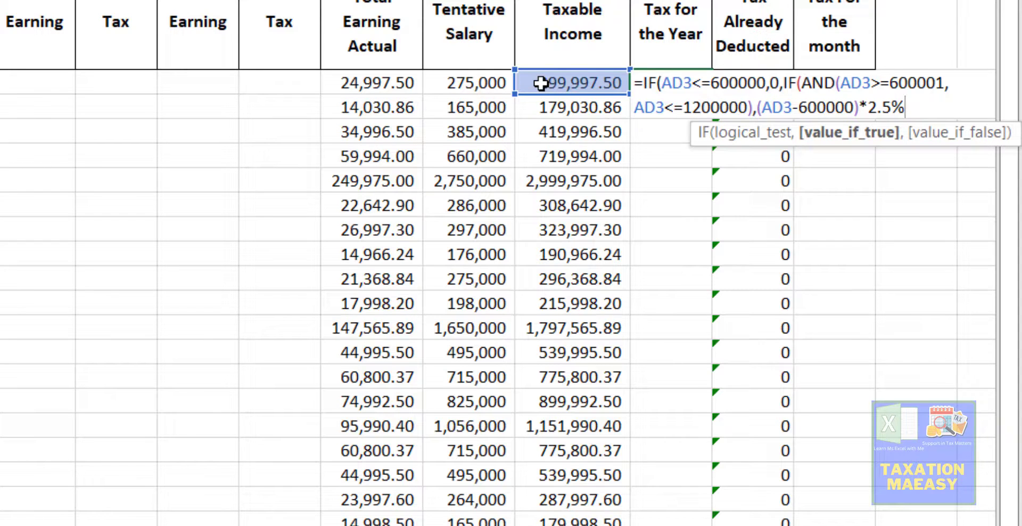
pyautogui.write(',')
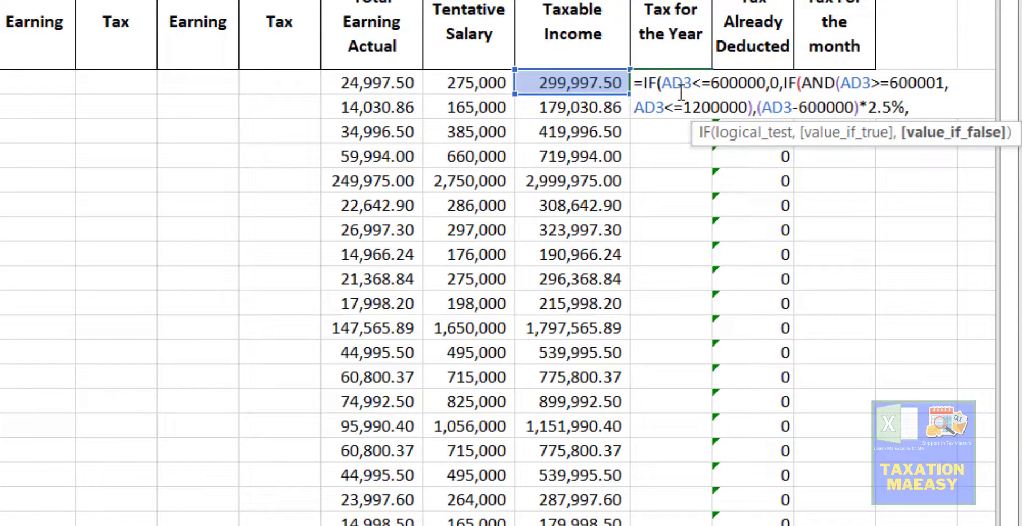
pyautogui.press('Return')
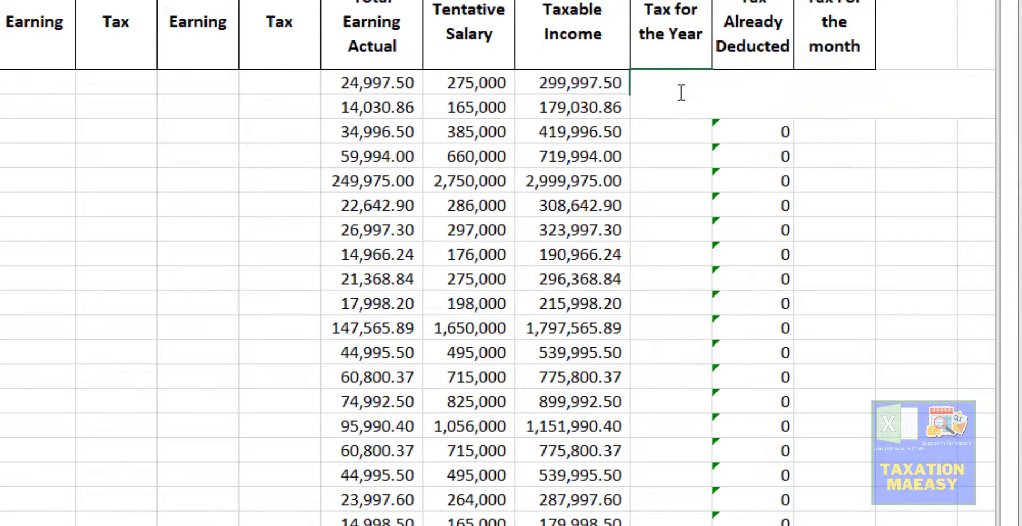
pyautogui.press('Return')
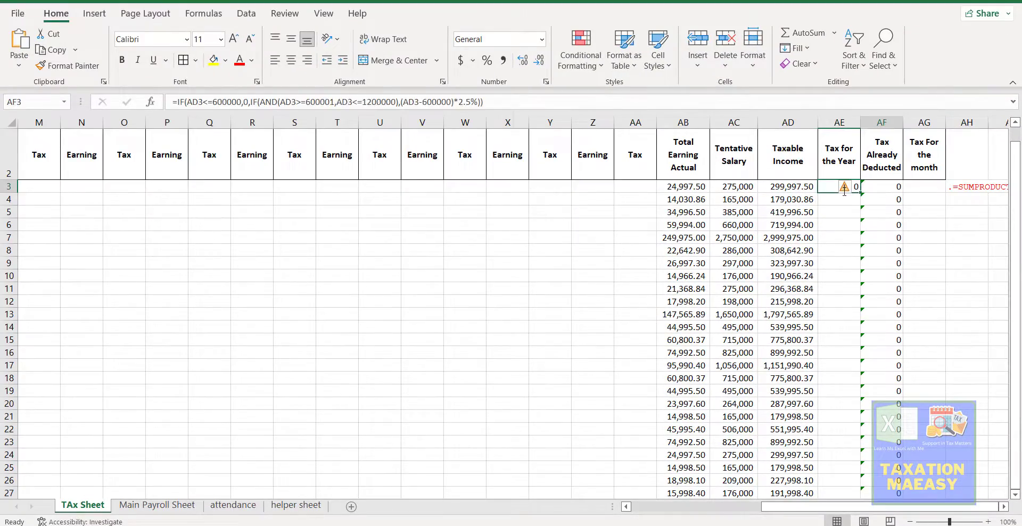
# - Clear the SUMPRODUCT reference formula noted in AH3 beside the tax table and return to AE3
pyautogui.press('Right')
pyautogui.press('Right')
pyautogui.press('Right')
pyautogui.press('Right')
pyautogui.press('Right')
pyautogui.press('Right')
pyautogui.press('Right')
pyautogui.press('Right')
pyautogui.press('Right')
pyautogui.press('Right')
pyautogui.press('Right')
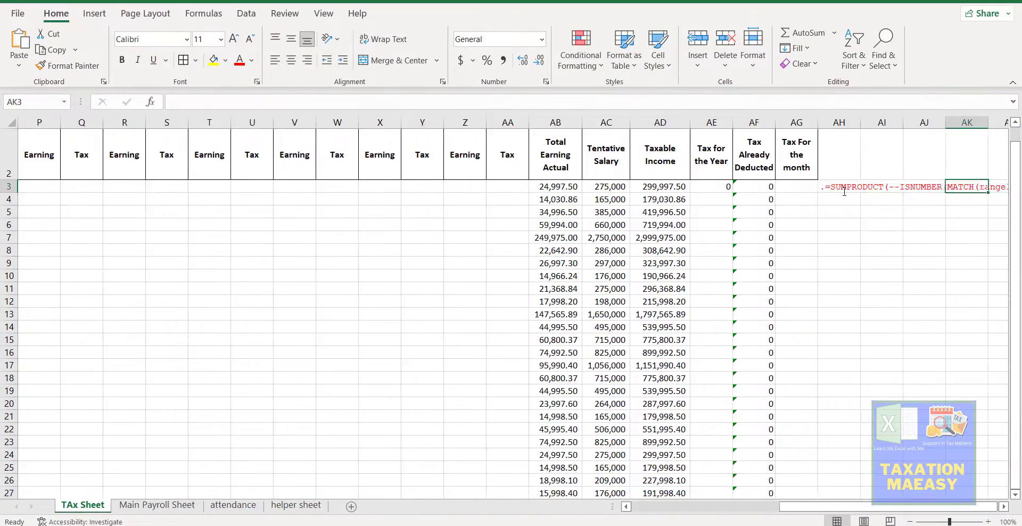
pyautogui.press('Left')
pyautogui.press('Left')
pyautogui.press('Left')
pyautogui.press('Left')
pyautogui.press('Left')
pyautogui.press('Left')
pyautogui.press('Left')
pyautogui.press('Left')
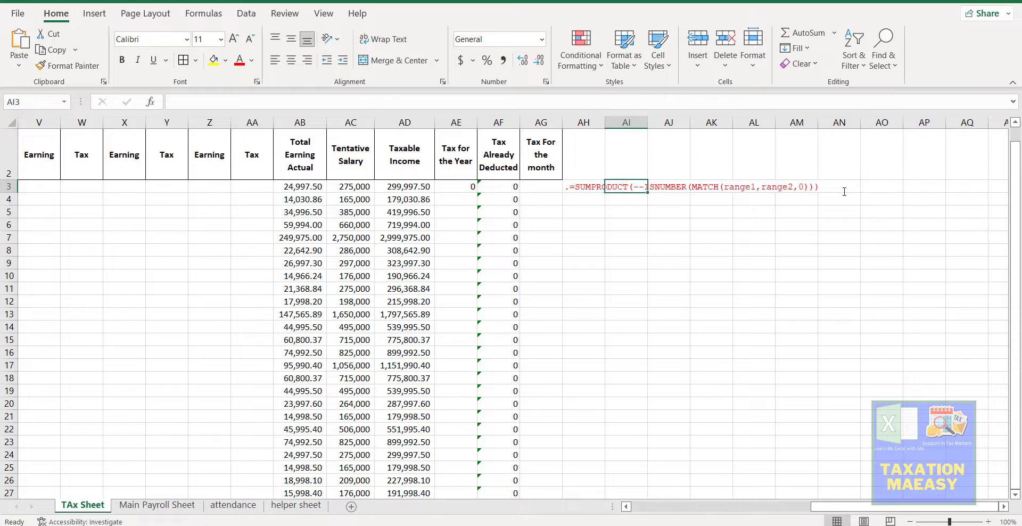
pyautogui.hotkey('shift', 'Right')
pyautogui.hotkey('shift', 'Right')
pyautogui.hotkey('shift', 'Right')
pyautogui.hotkey('shift', 'Right')
pyautogui.hotkey('shift', 'Right')
pyautogui.hotkey('shift', 'Right')
pyautogui.hotkey('shift', 'Right')
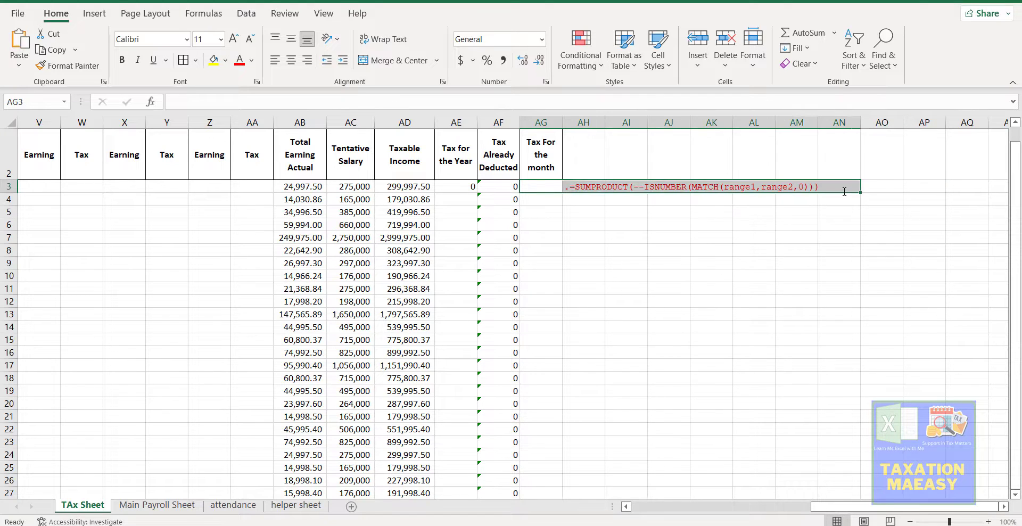
pyautogui.press('Left')
pyautogui.press('Left')
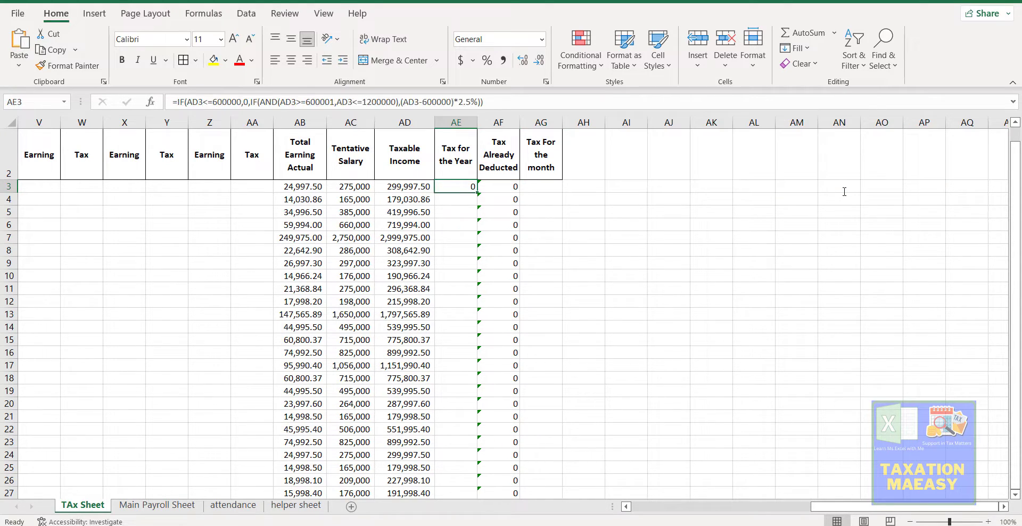
pyautogui.press('Right')
pyautogui.press('Left')
# - Switch to the Book1 workbook and copy the third to seventh income slabs with their tax rates, B4:C8
pyautogui.hotkey('alt', 'Tab')
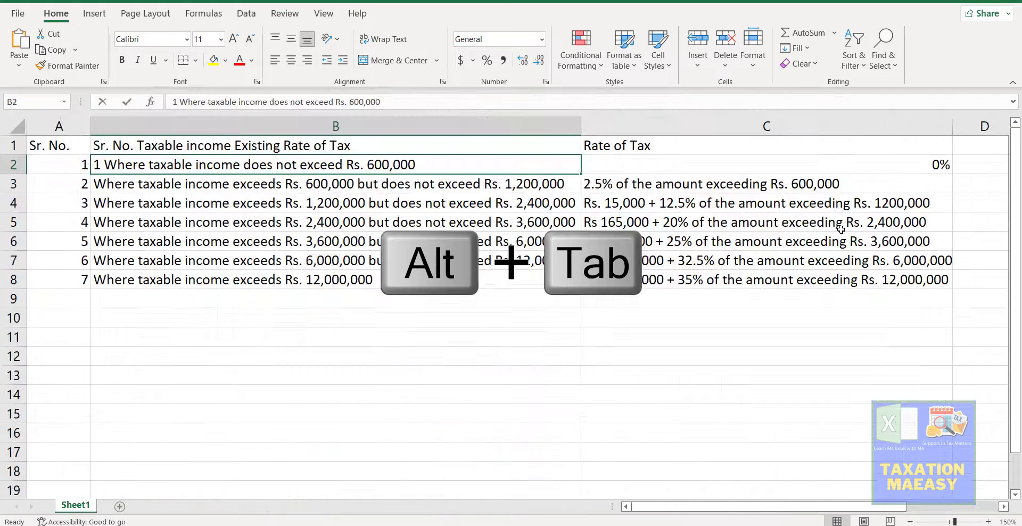
pyautogui.press('Down')
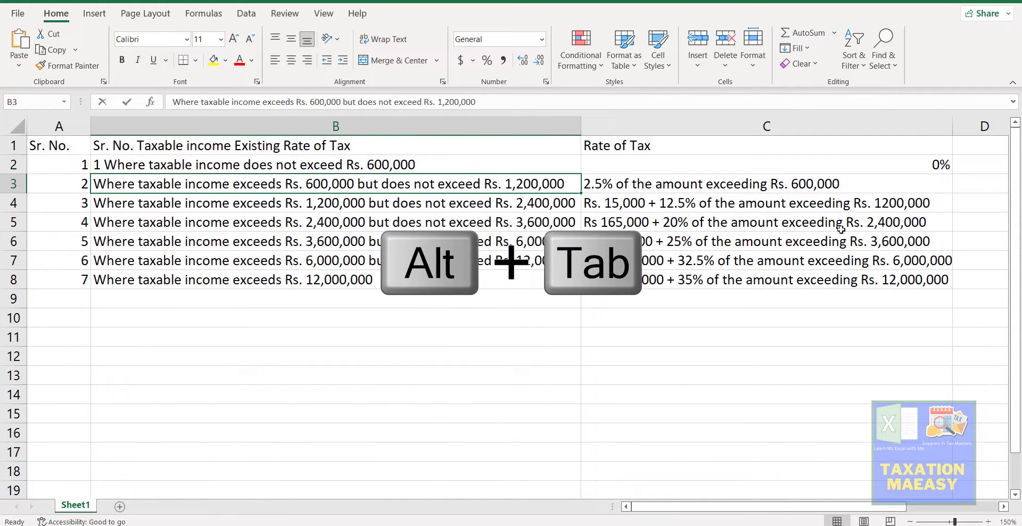
pyautogui.press('Right')
pyautogui.press('Down')
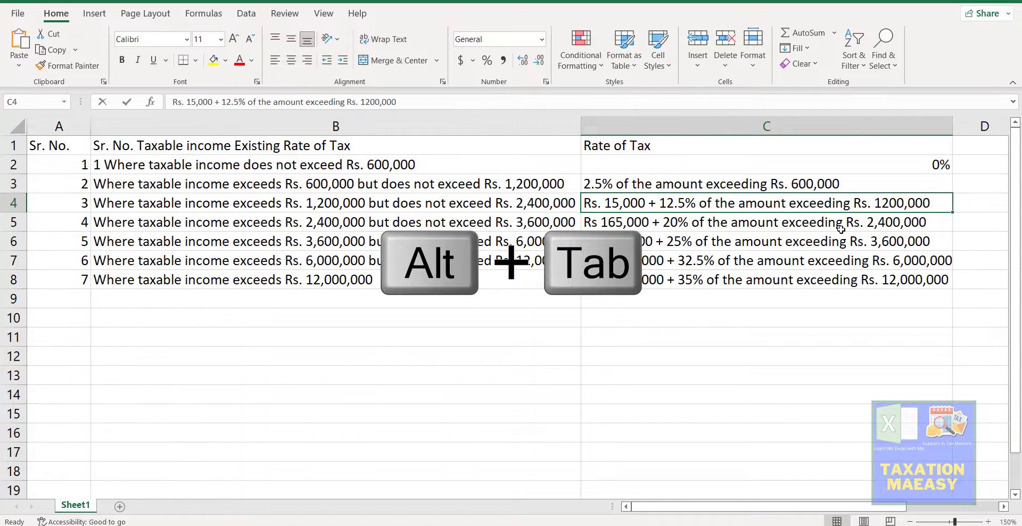
pyautogui.press('Left')
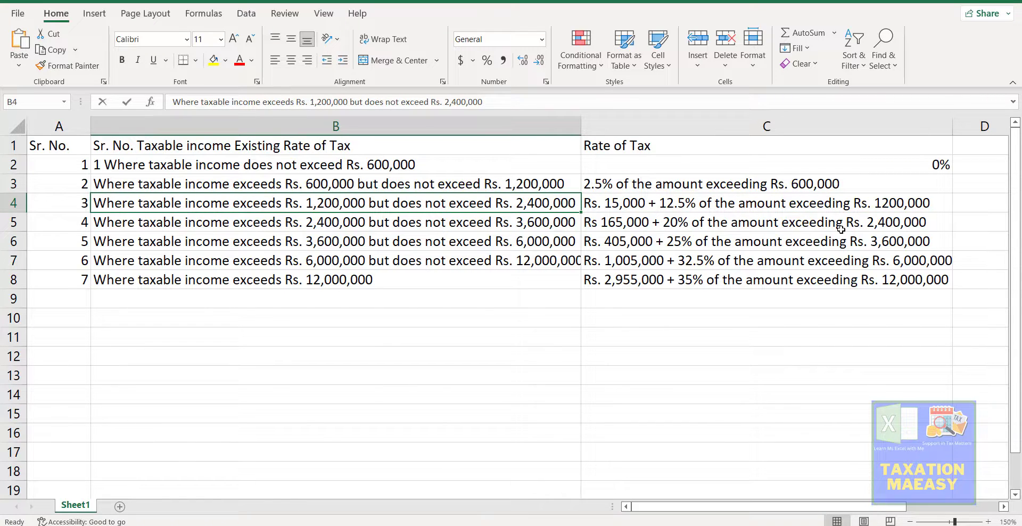
pyautogui.press('Right')
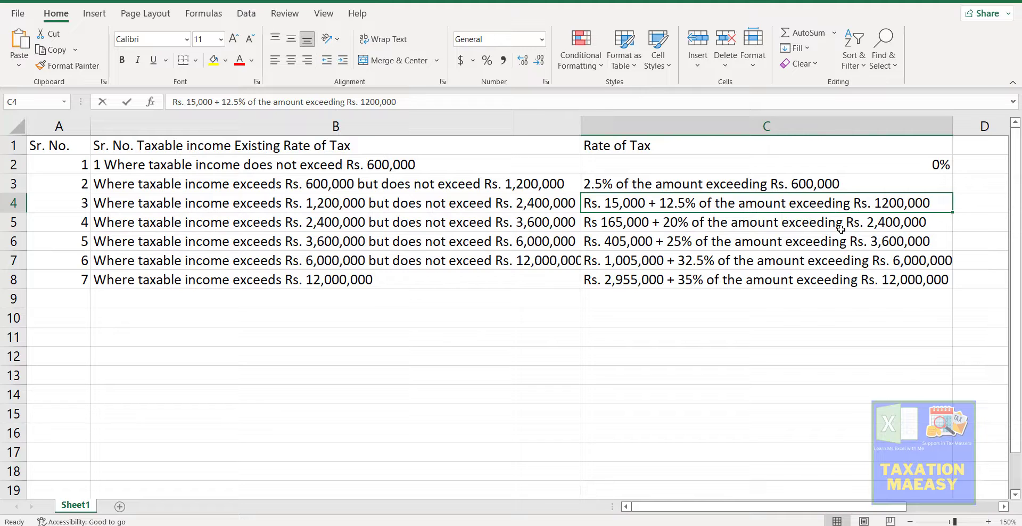
pyautogui.press('Left')
pyautogui.hotkey('shift', 'Right')
pyautogui.hotkey('ctrl', 'c')
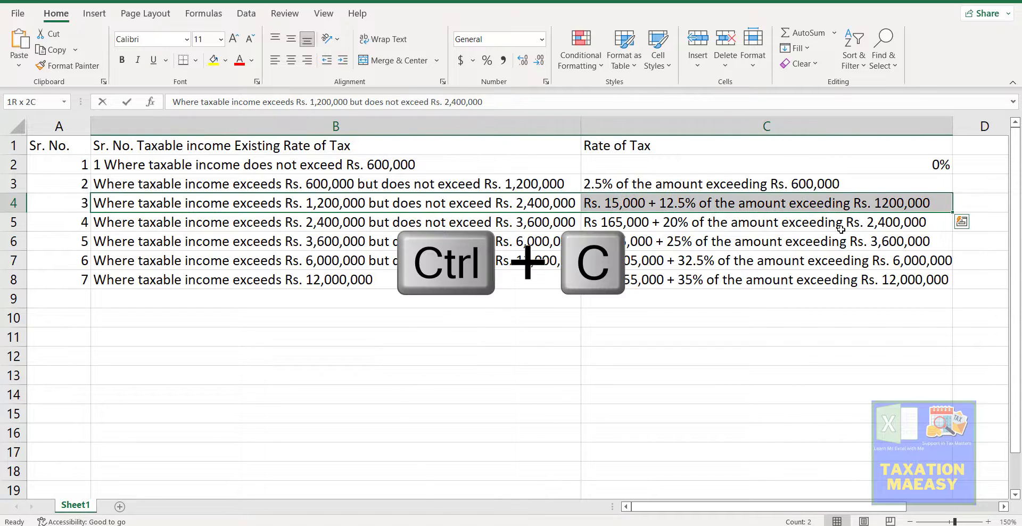
pyautogui.hotkey('alt', 'Tab')
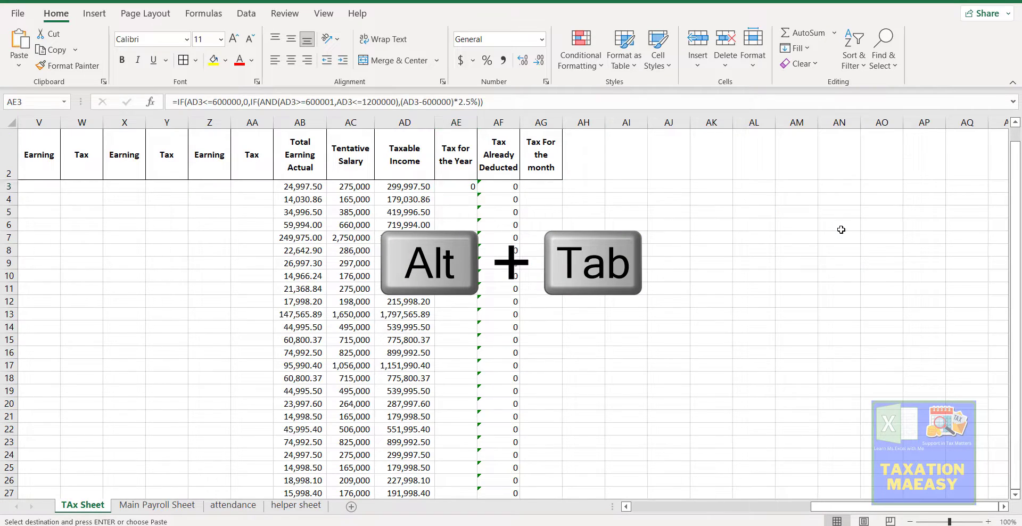
pyautogui.hotkey('alt', 'Tab')
pyautogui.hotkey('shift', 'Down')
pyautogui.hotkey('shift', 'Down')
pyautogui.hotkey('shift', 'Down')
pyautogui.hotkey('shift', 'Down')
pyautogui.hotkey('ctrl', 'c')
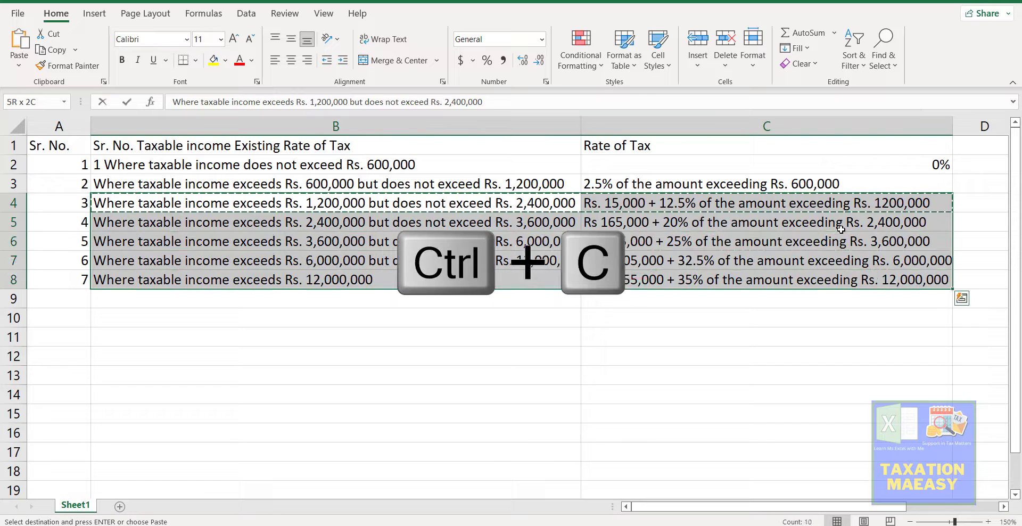
# - Return to the payroll workbook and paste the copied slabs and rates into the TAx Sheet starting at AI3
pyautogui.hotkey('alt', 'Tab')
pyautogui.press('Right')
pyautogui.press('Right')
pyautogui.press('Right')
pyautogui.press('Right')
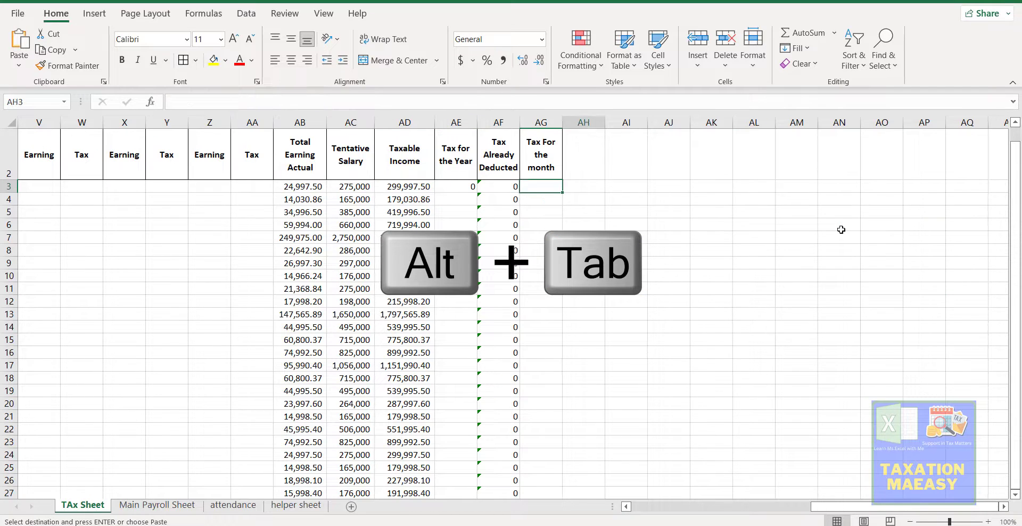
pyautogui.hotkey('ctrl', 'v')
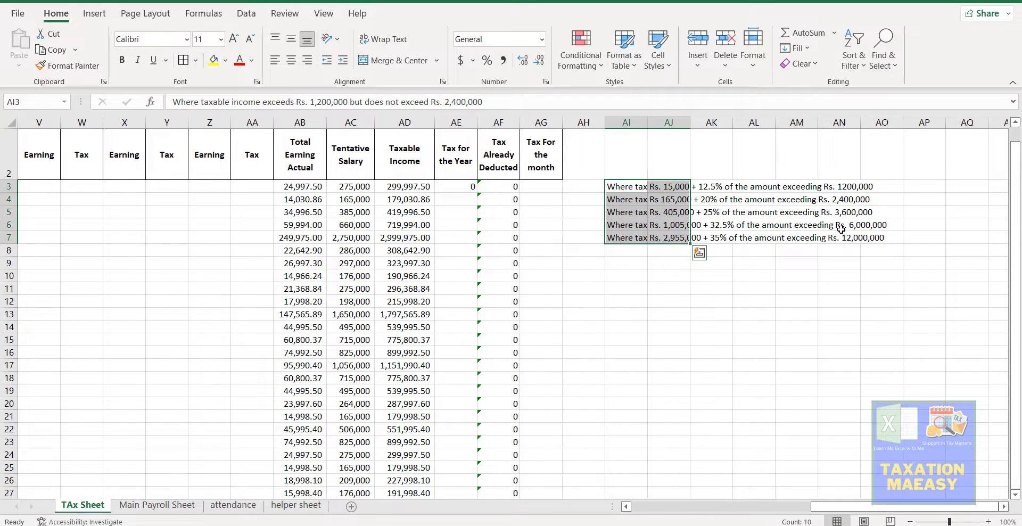
# - Fit column AI's width to the pasted slab descriptions and save the workbook
pyautogui.doubleClick(647, 124)
pyautogui.hotkey('ctrl', 's')
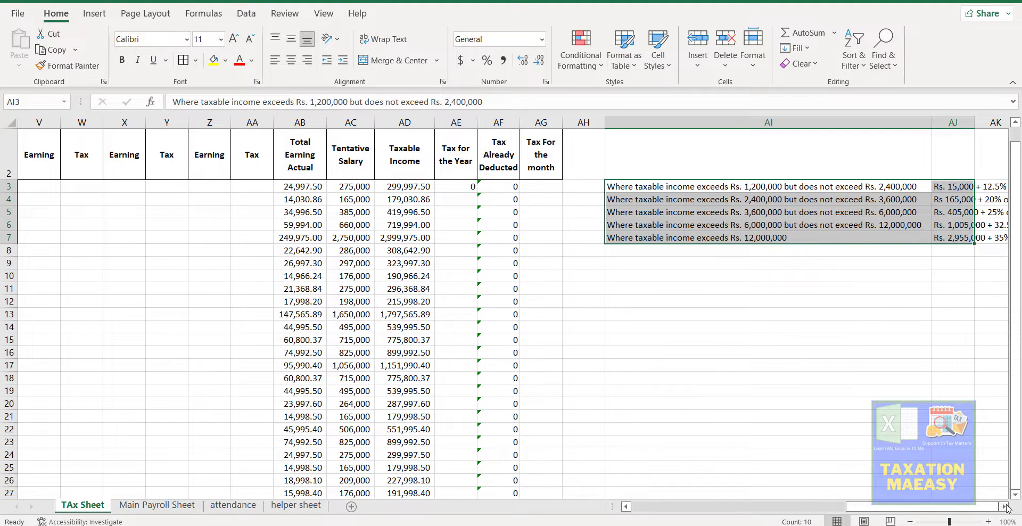
pyautogui.click(1004, 507)
pyautogui.click(1003, 506)
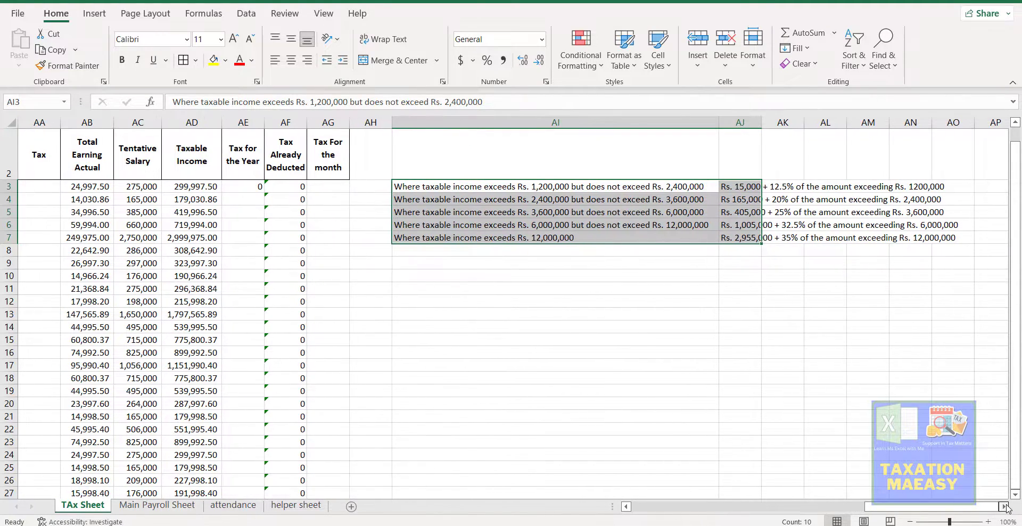
pyautogui.click(1004, 506)
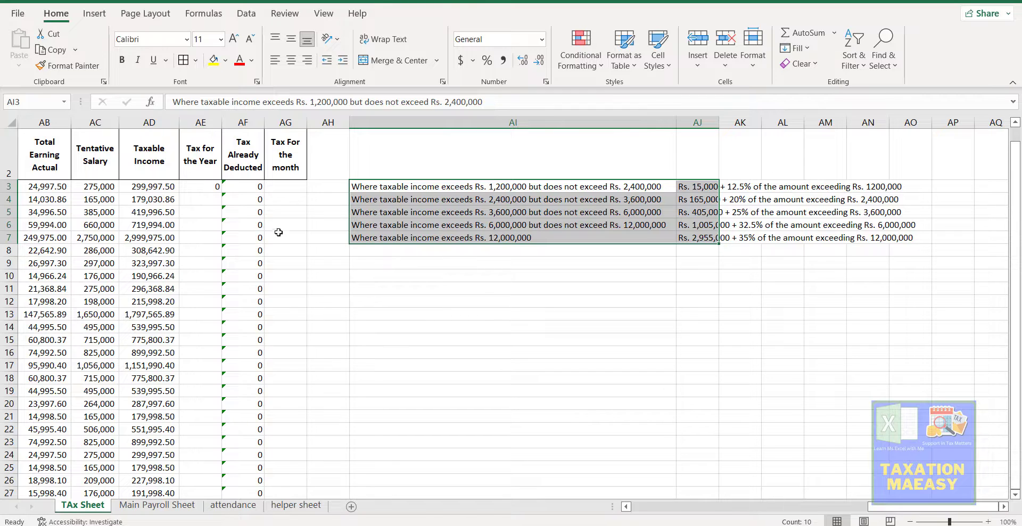
# - Highlight the Rs. 1,200,000 to 2,400,000 slab row, AI3:AM3, with yellow fill
pyautogui.click(214, 185)
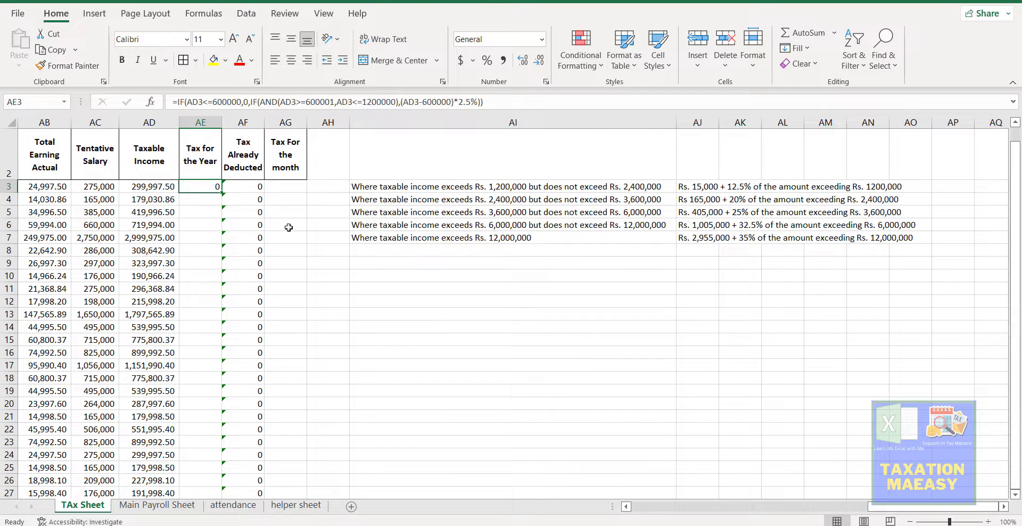
pyautogui.click(510, 187)
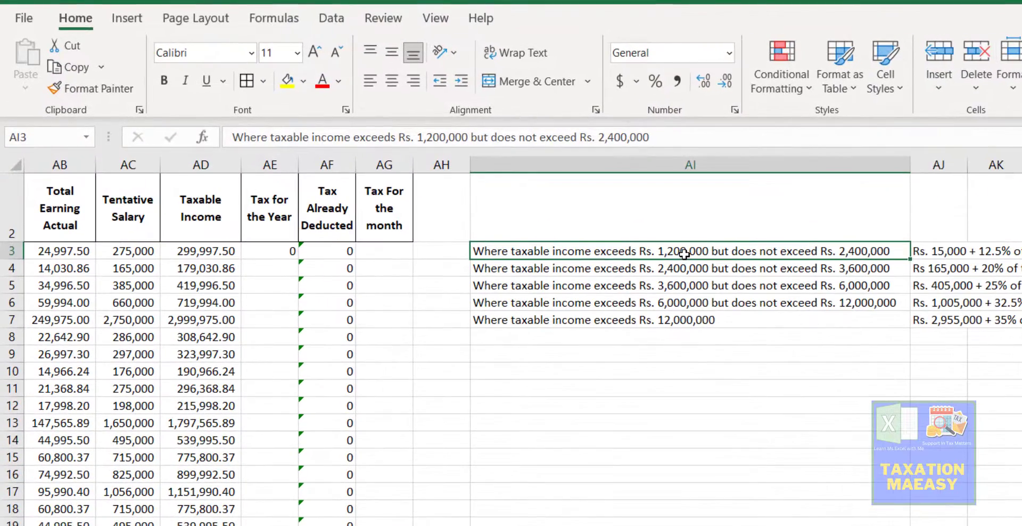
pyautogui.moveTo(684, 254); pyautogui.dragTo(1020, 253)
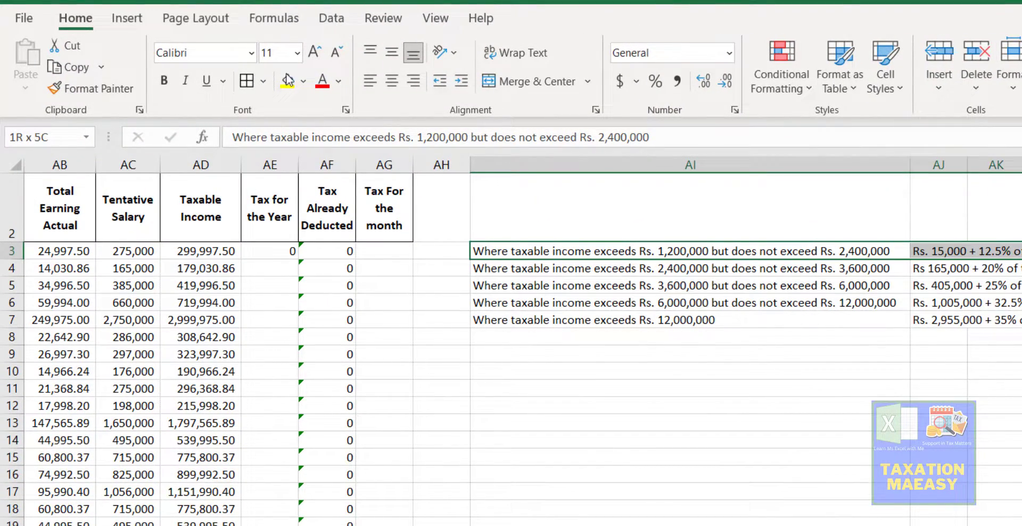
pyautogui.click(288, 85)
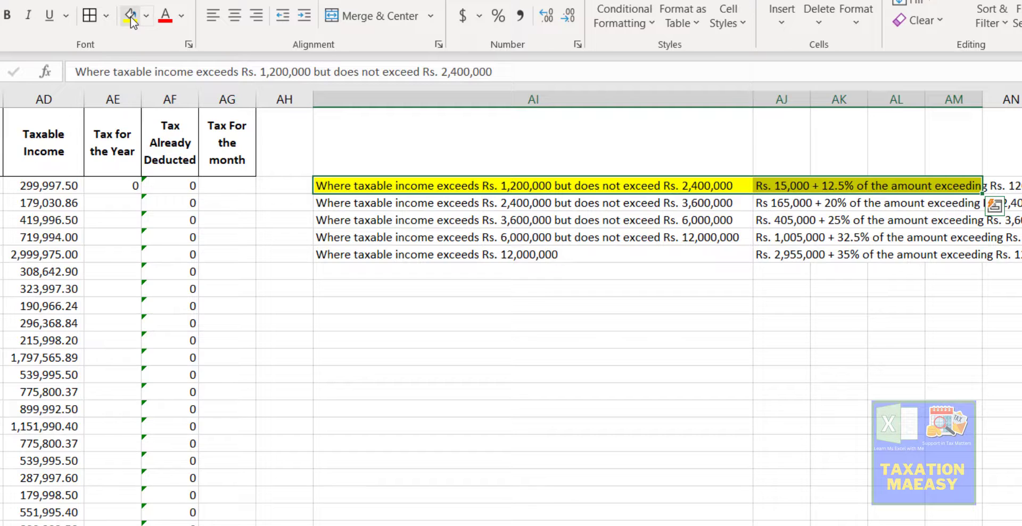
pyautogui.press('Down')
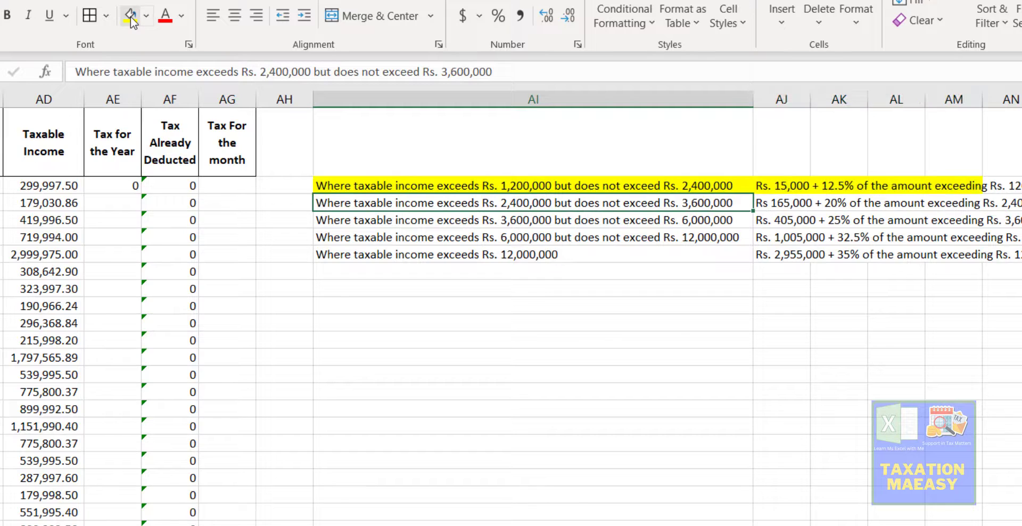
# - Extend the Tax for the Year formula in AE3 by nesting an IF with an AND test as the value if false after the 2.5% term
pyautogui.click(118, 182)
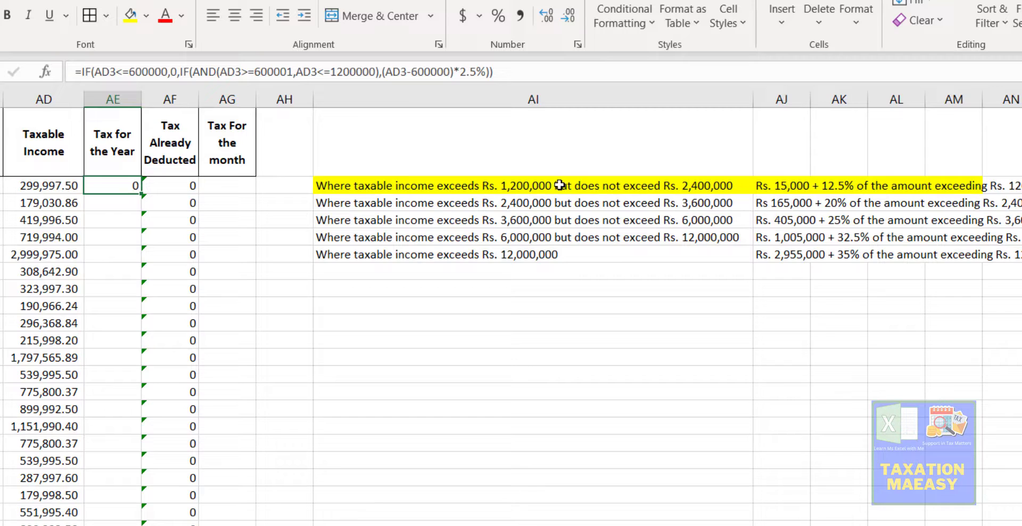
pyautogui.click(484, 71)
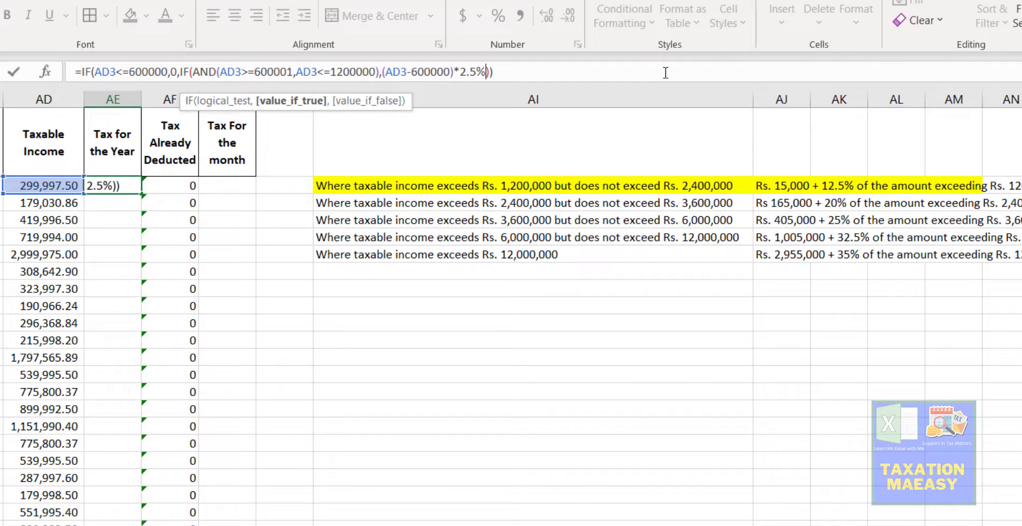
pyautogui.write(',')
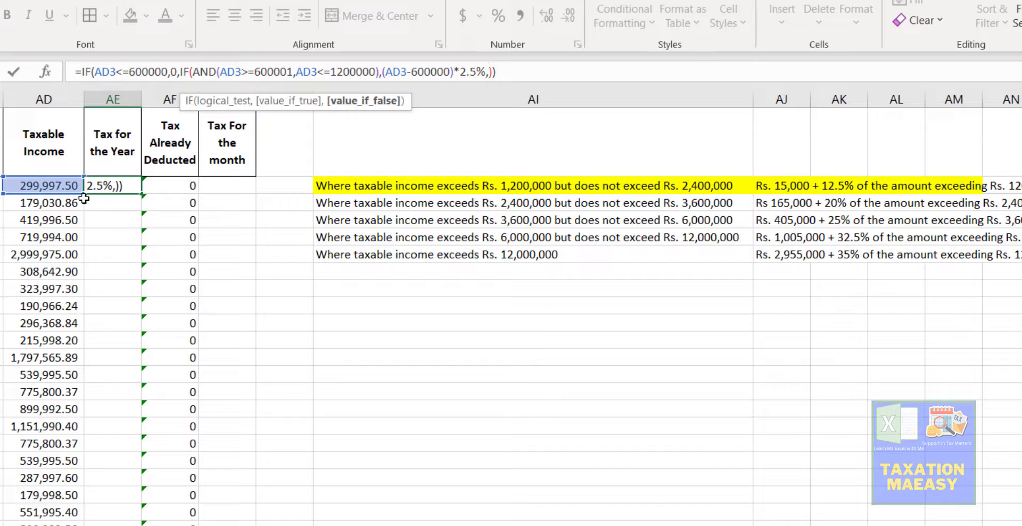
pyautogui.write('if')
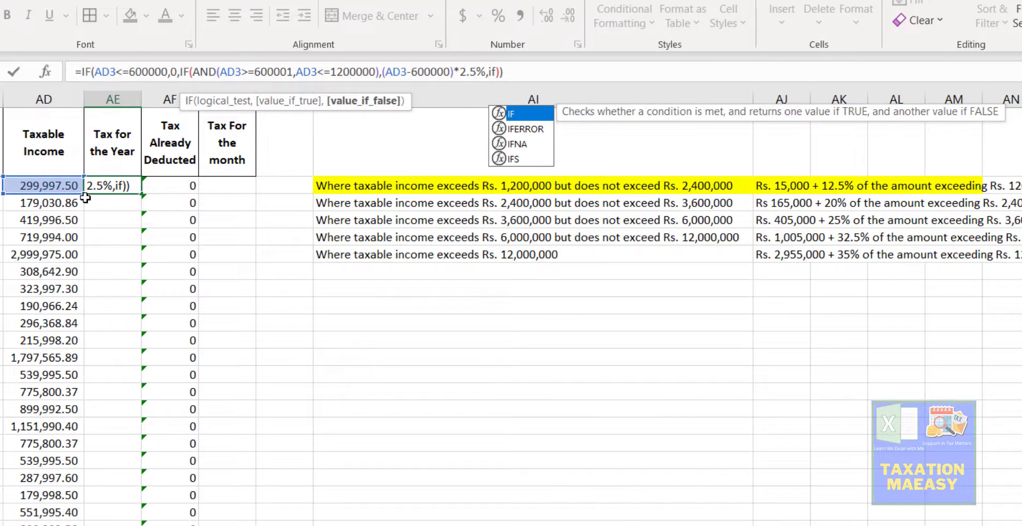
pyautogui.press('Tab')
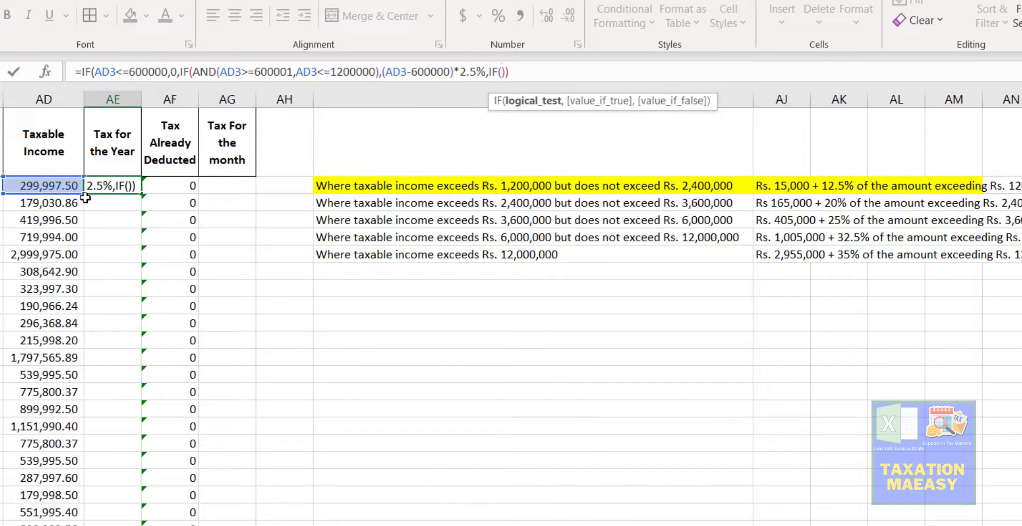
pyautogui.write('and')
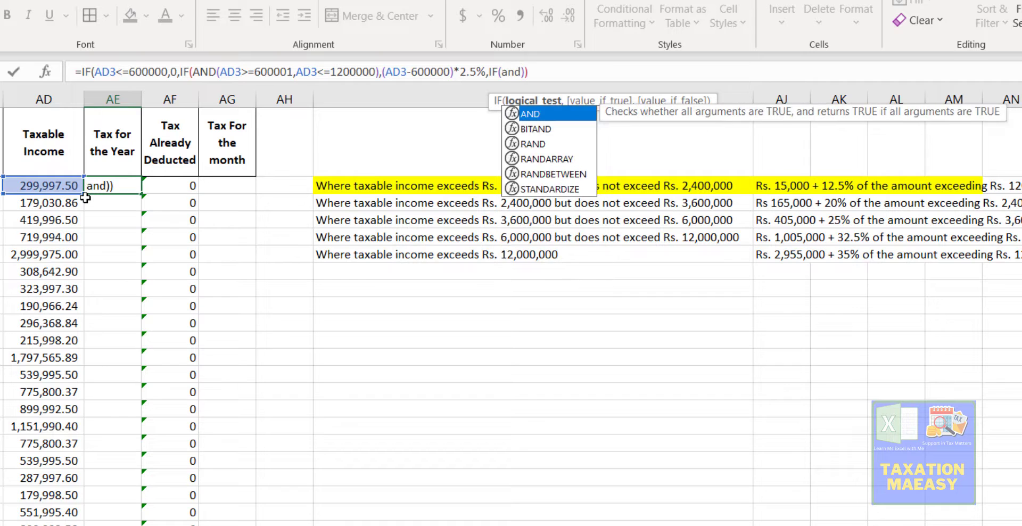
pyautogui.press('Tab')
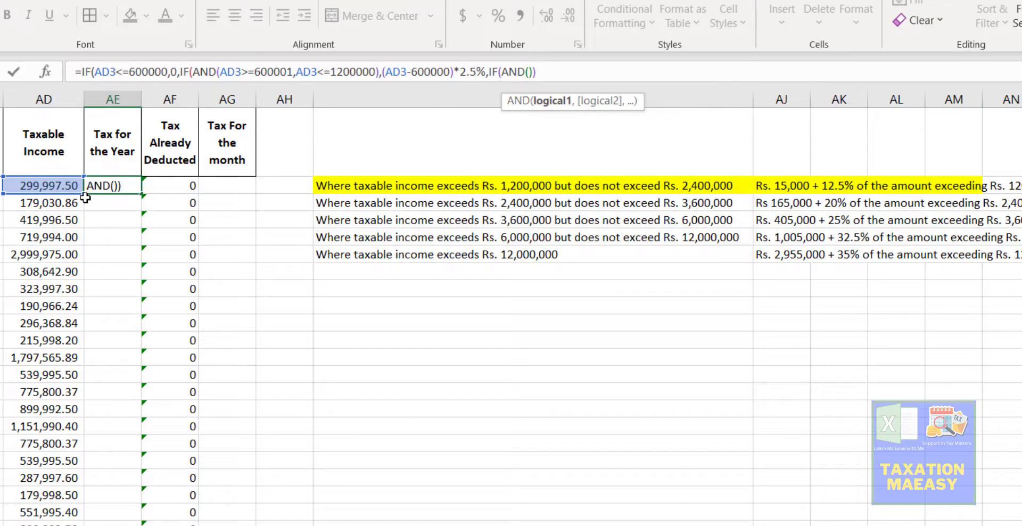
# - Fill the new AND test with AD3>=2400001 and AD3<=3600000 and close it before the value if true
pyautogui.click(22, 184)
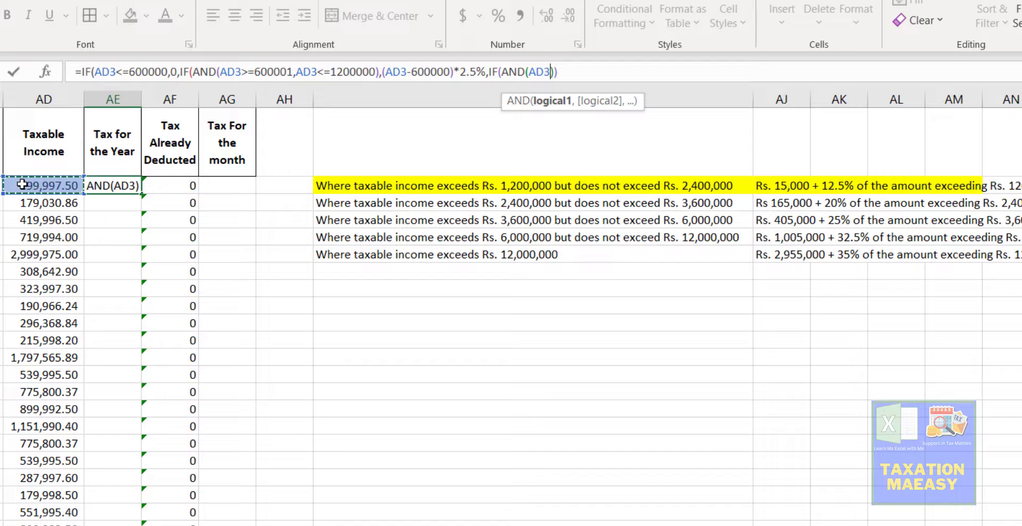
pyautogui.write('>')
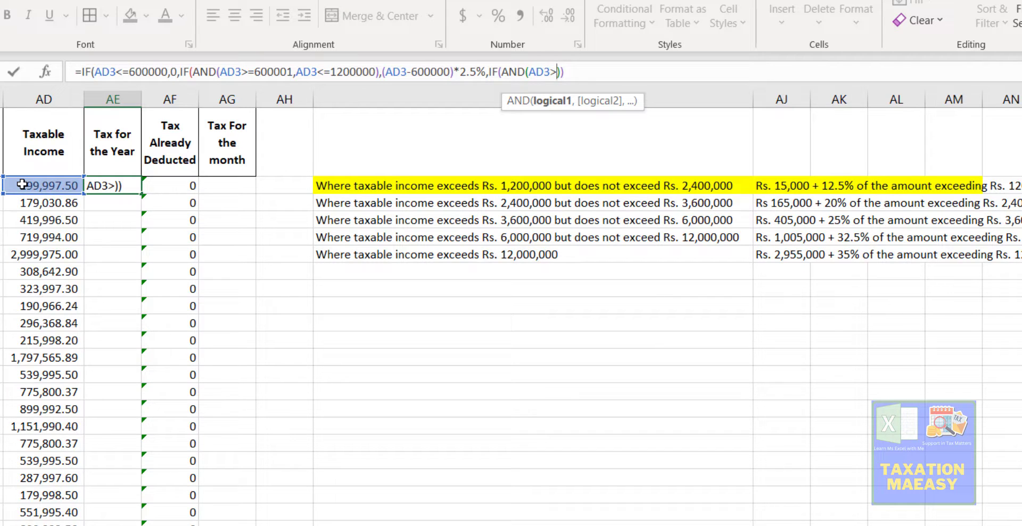
pyautogui.write('=2400')
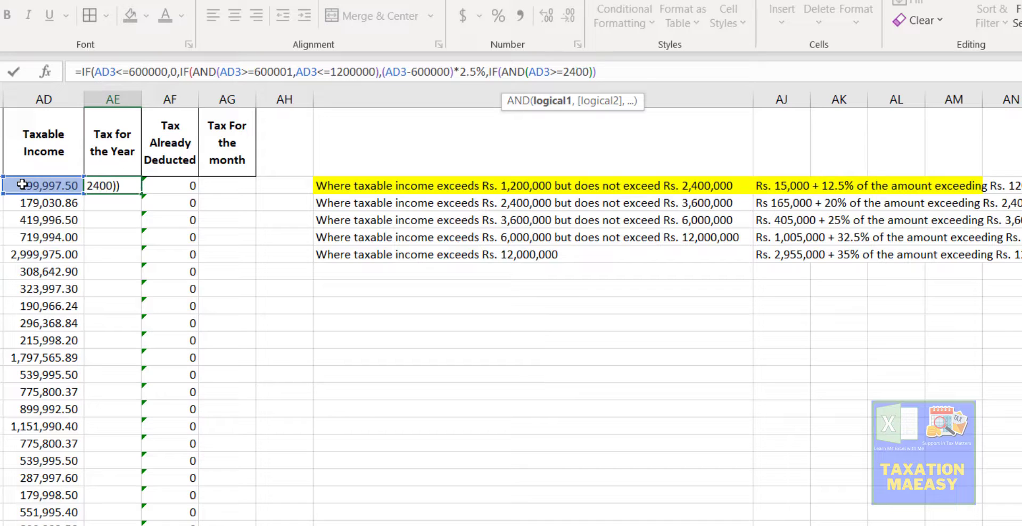
pyautogui.write('001,')
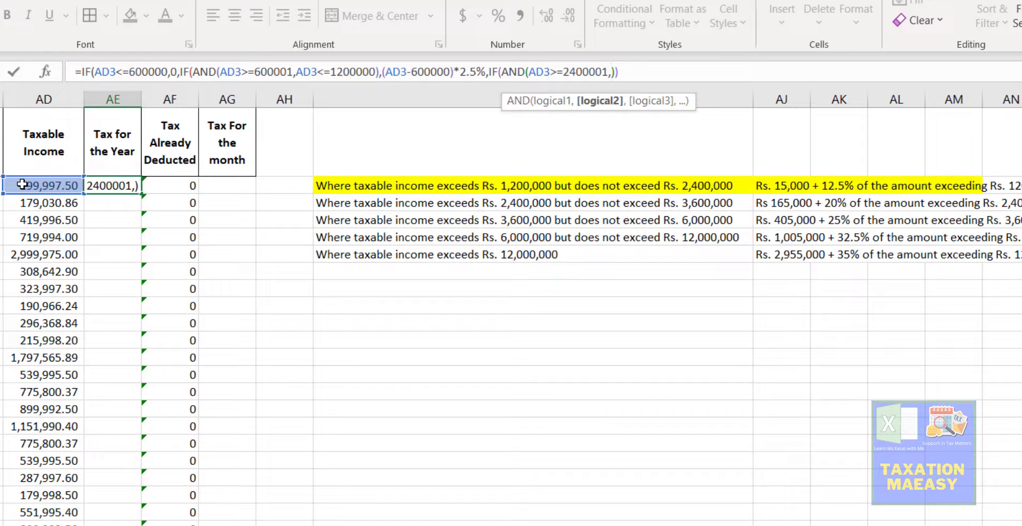
pyautogui.click(24, 185)
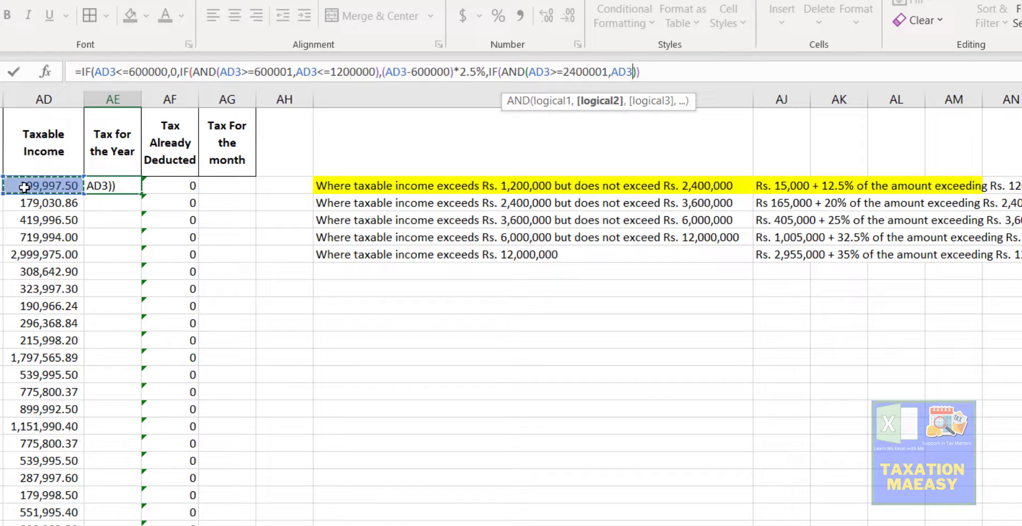
pyautogui.write('<=3600')
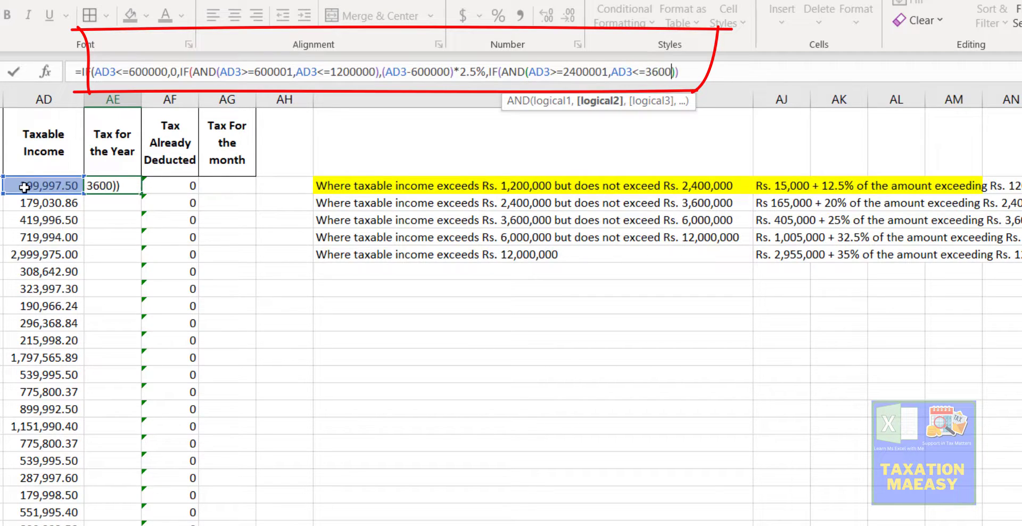
pyautogui.write('000(')
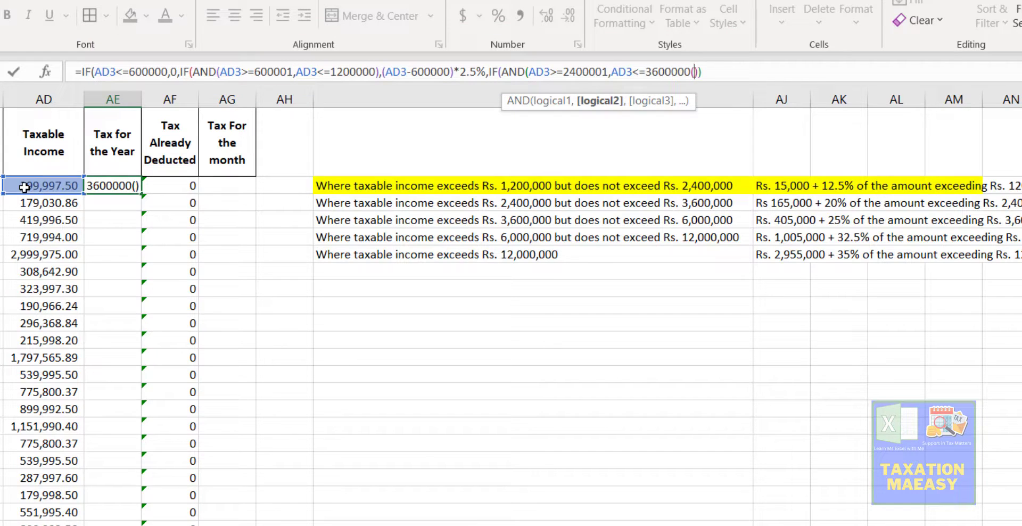
pyautogui.press('BackSpace')
pyautogui.write('),')
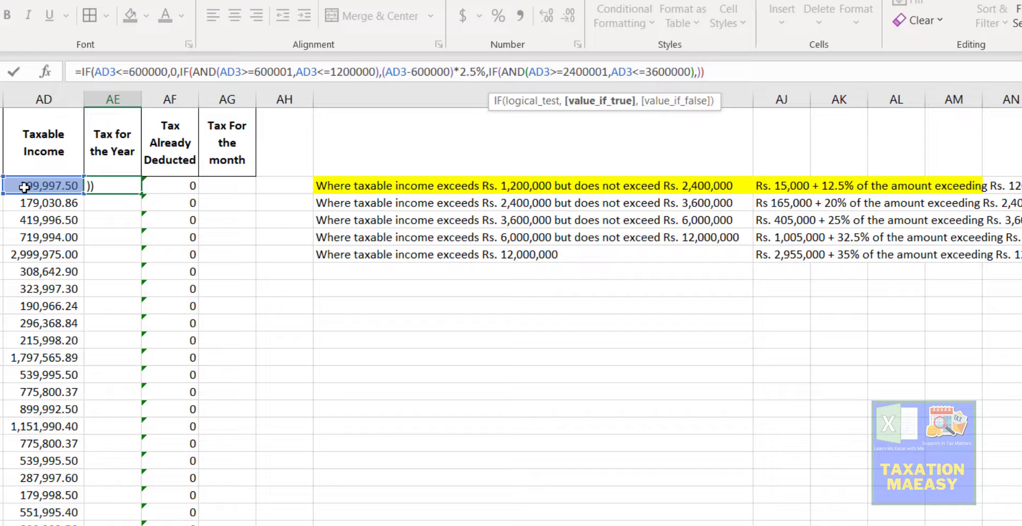
# - Enter (AD3-2400000)*20%+165000 as the tax for the Rs. 2,400,000 to 3,600,000 slab
pyautogui.write('*')
pyautogui.press('BackSpace')
pyautogui.write('(')
pyautogui.click(18, 184)
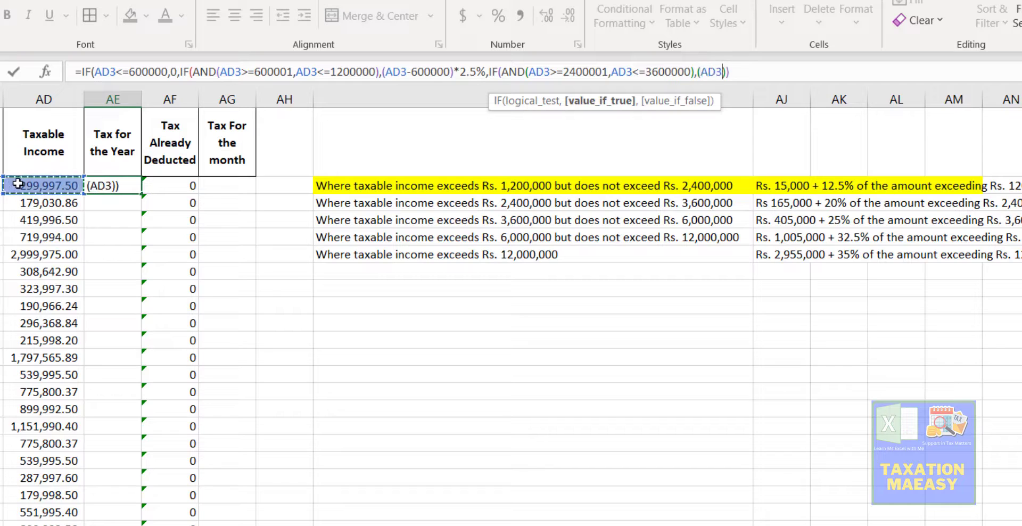
pyautogui.write('-')
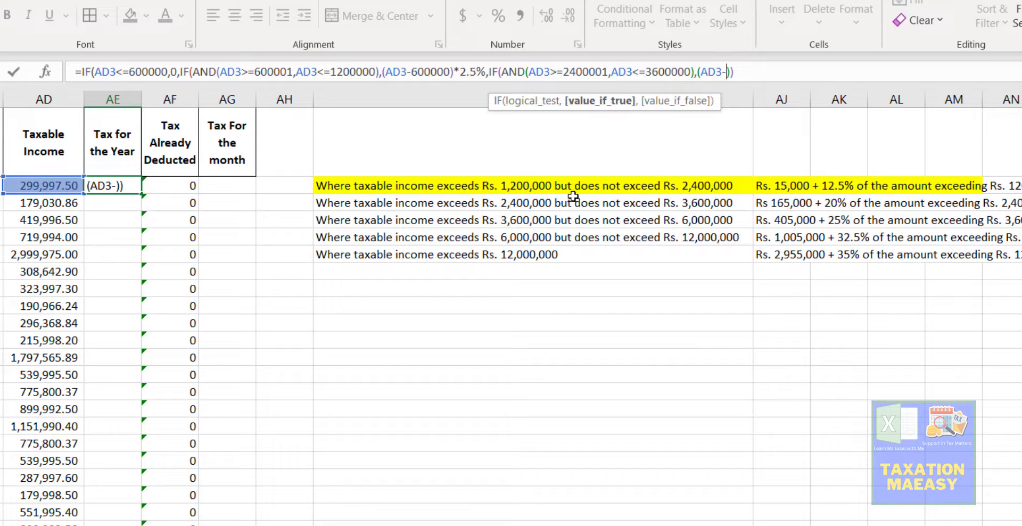
pyautogui.write('524')
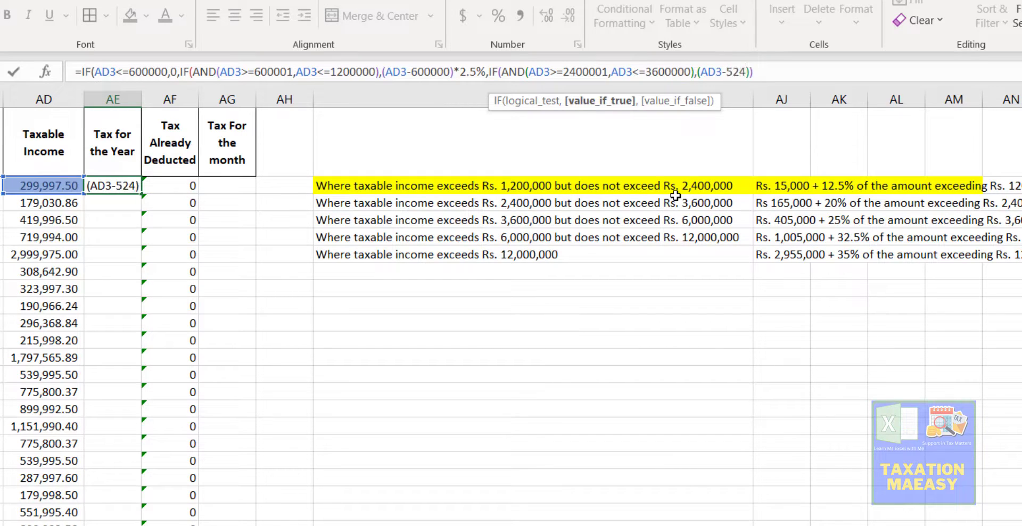
pyautogui.press('BackSpace')
pyautogui.press('BackSpace')
pyautogui.press('BackSpace')
pyautogui.write('2400000')
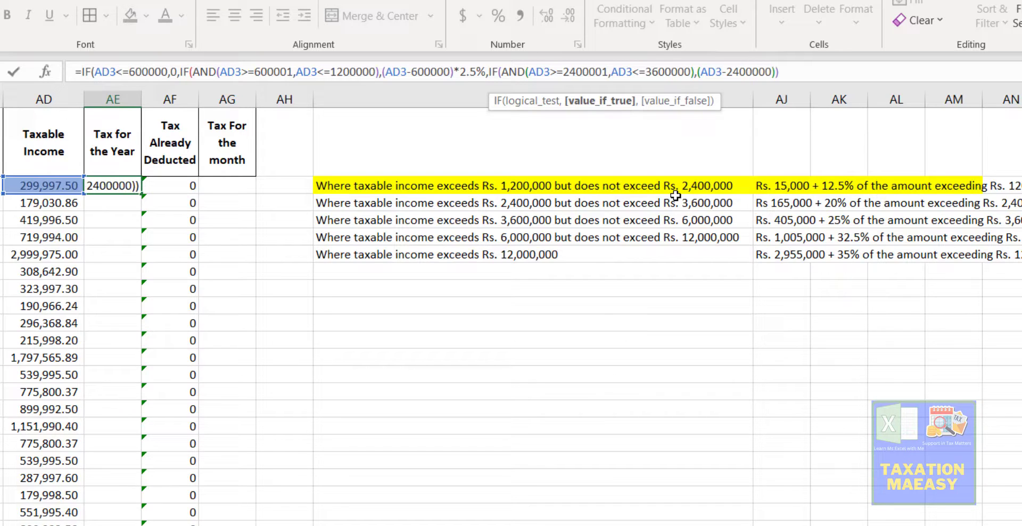
pyautogui.press('Right')
pyautogui.write('*')
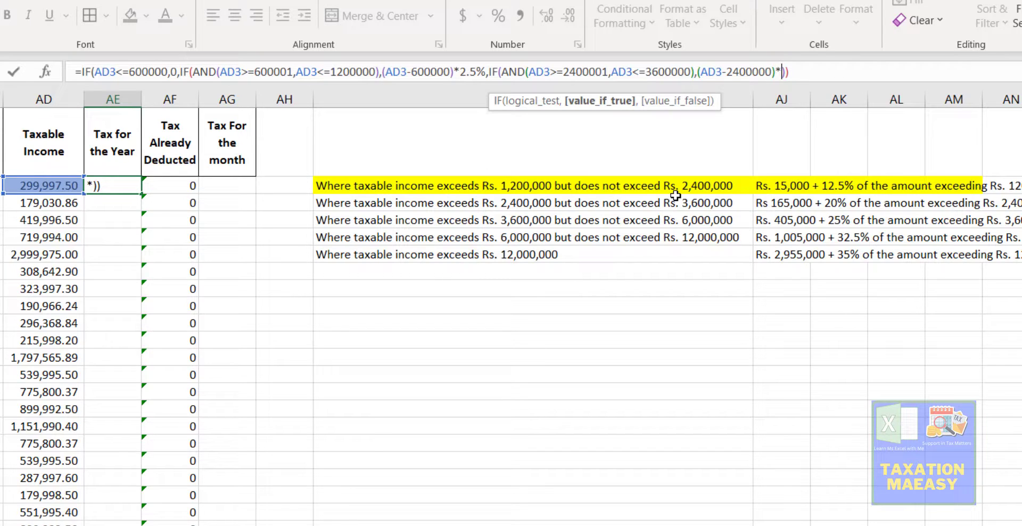
pyautogui.write('20%+')
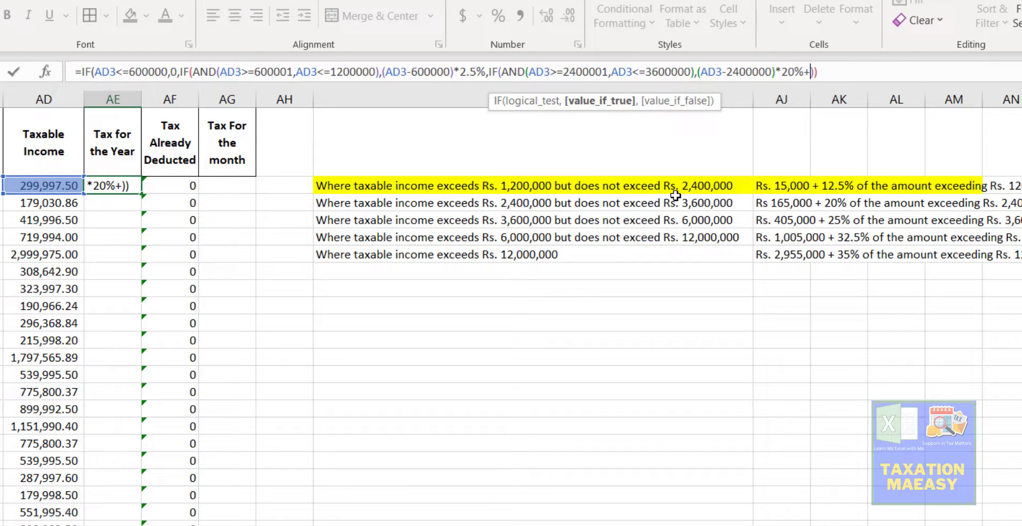
pyautogui.write('165000')
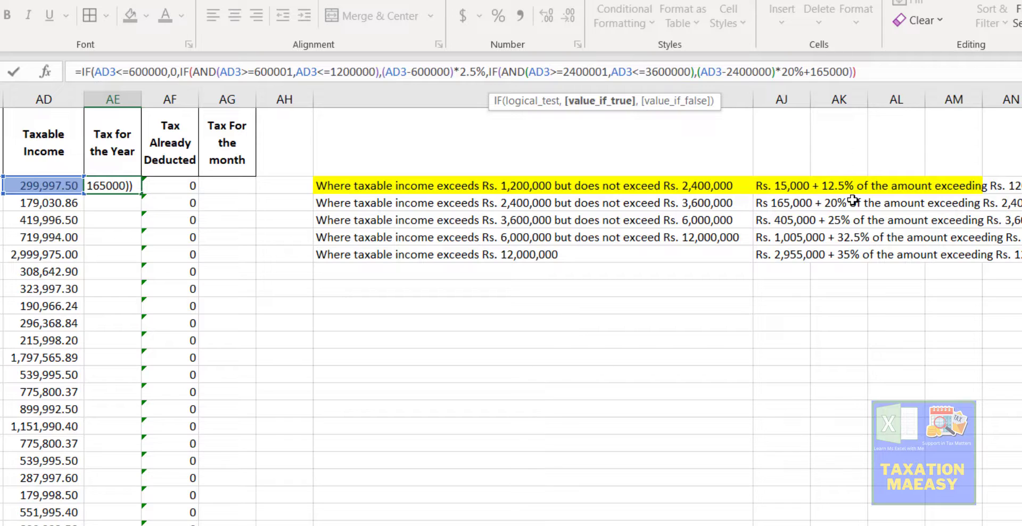
# - Nest another IF with an AND test as the value if false after the 20%+165000 term
pyautogui.write(',')
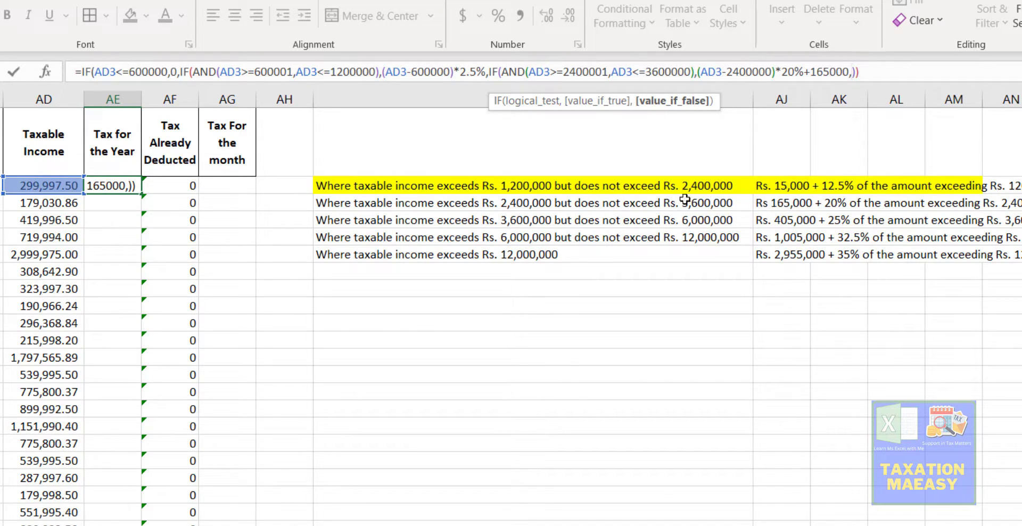
pyautogui.write('if')
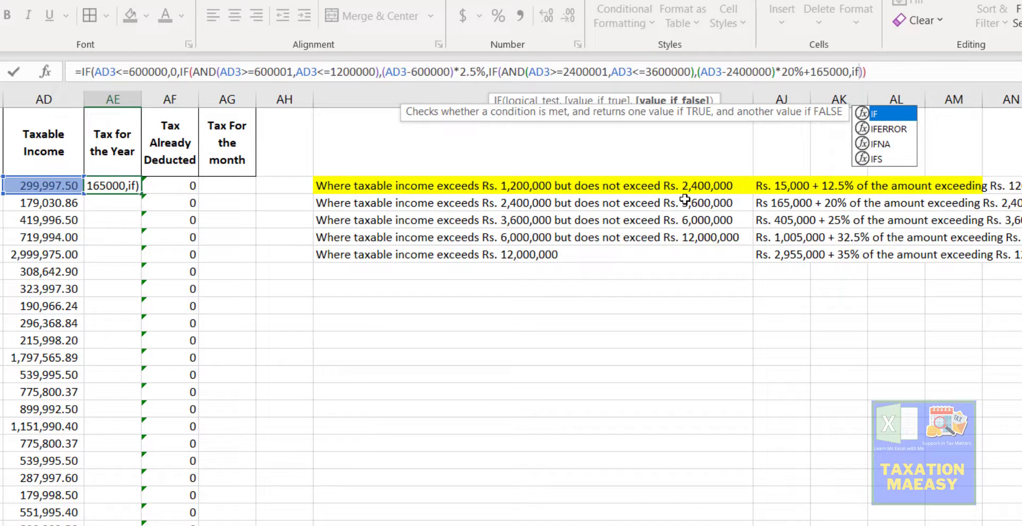
pyautogui.press('Tab')
pyautogui.write('and')
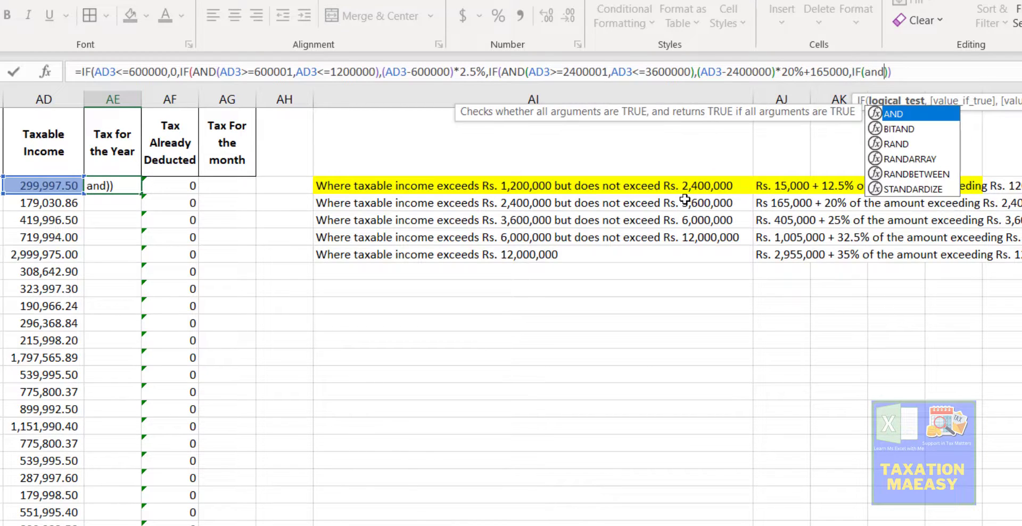
pyautogui.press('Tab')
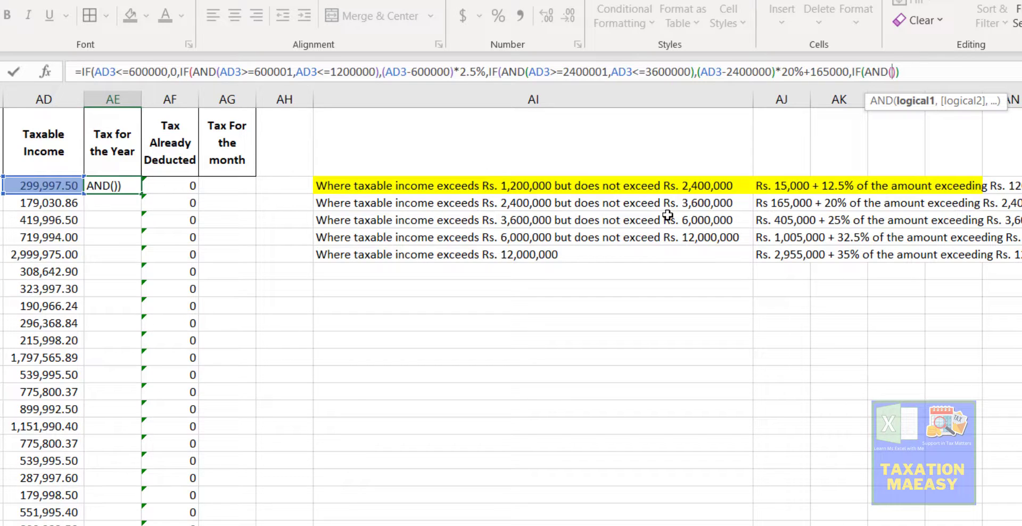
# - Fill the new AND test with AD3>=3600001 and AD3<=6000000 and close it before the value if true
pyautogui.click(34, 187)
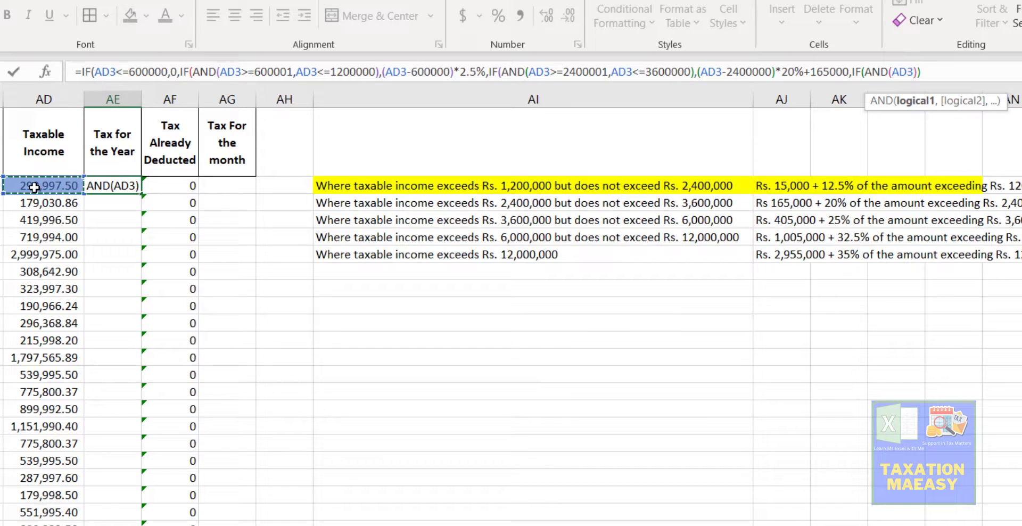
pyautogui.write('>')
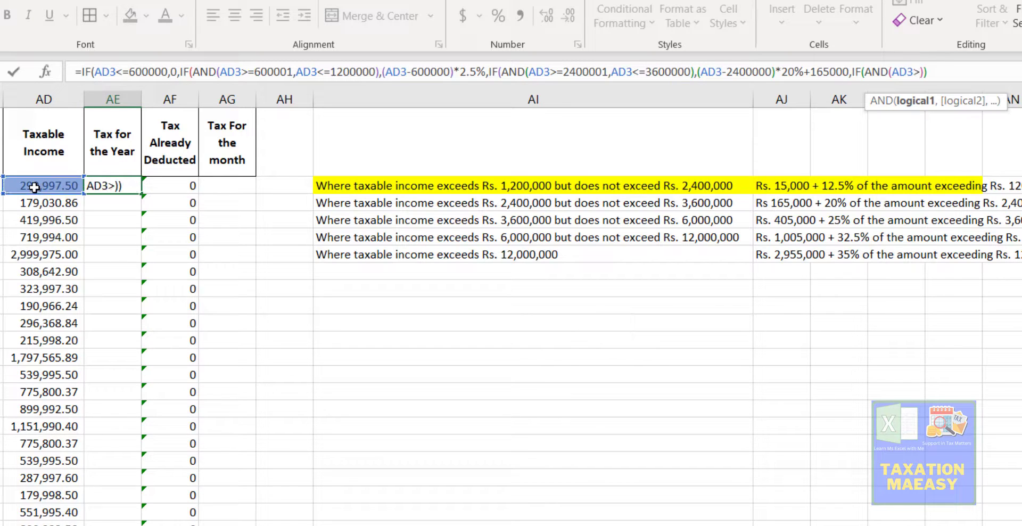
pyautogui.write('=36000')
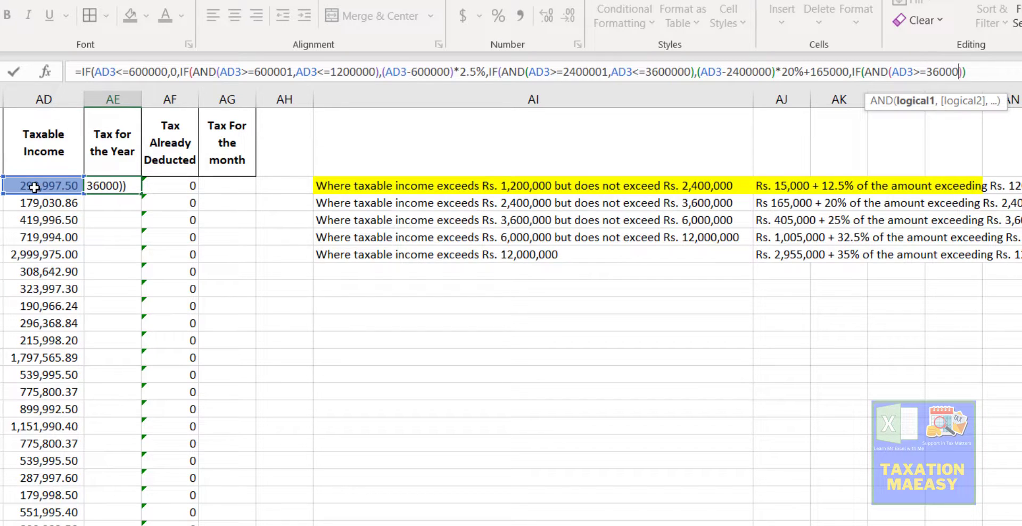
pyautogui.write('01,')
pyautogui.click(33, 186)
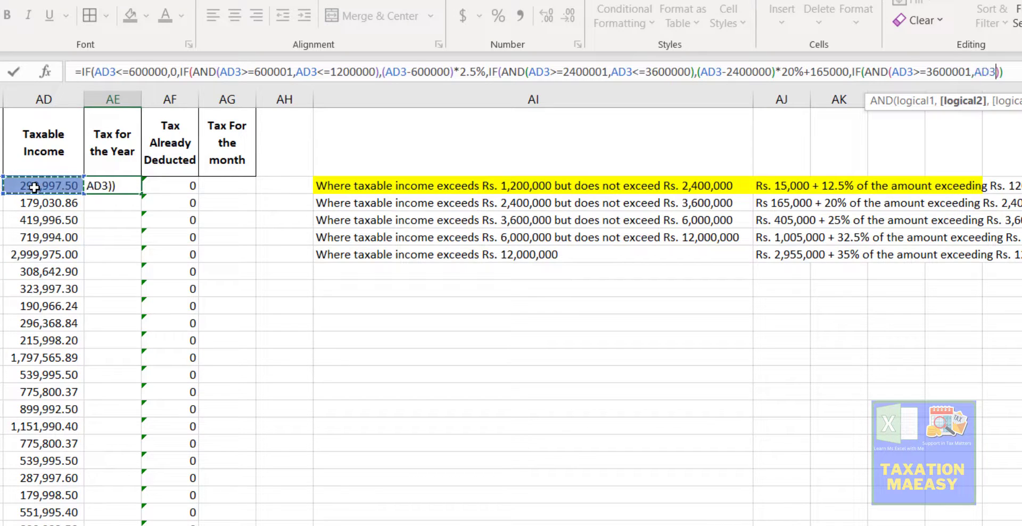
pyautogui.write('<')
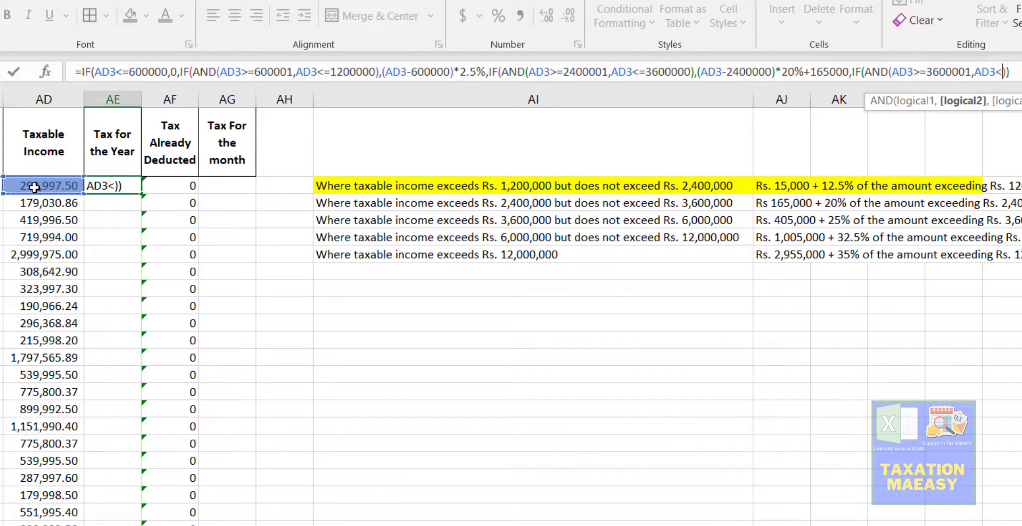
pyautogui.write('=6000000,0')
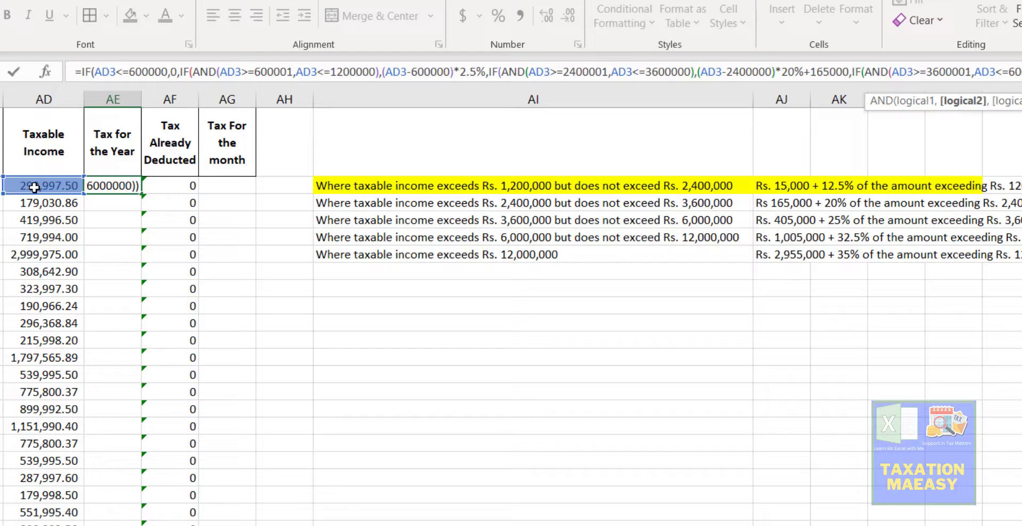
pyautogui.press('Right')
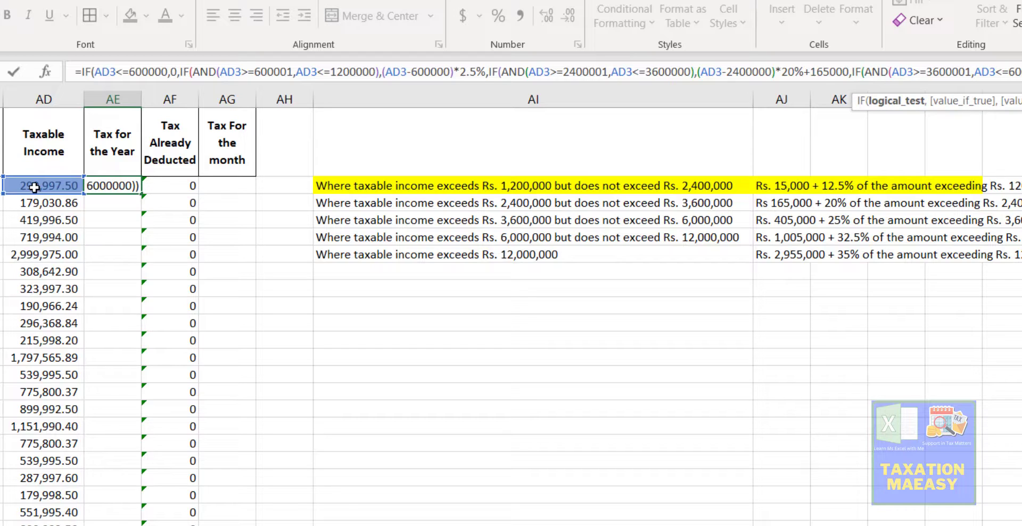
pyautogui.write(',')
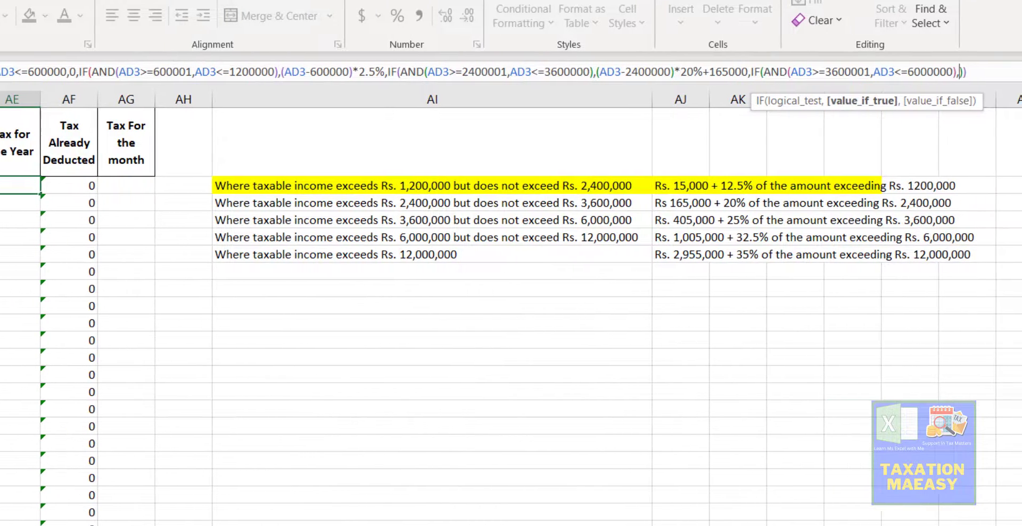
# - Enter (AD3-3600000)*25%+405000 as the tax for the Rs. 3,600,000 to 6,000,000 slab
pyautogui.write('),(')
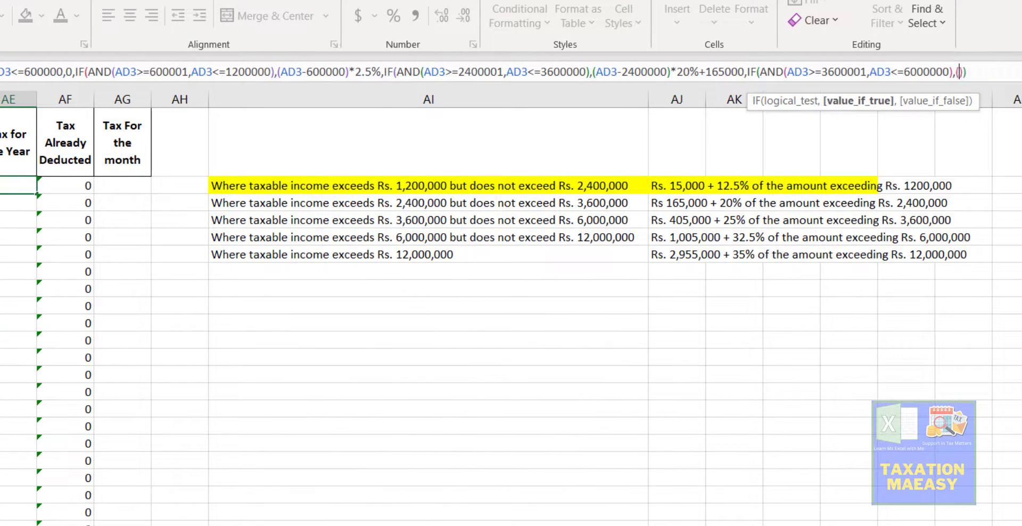
pyautogui.write('AD3-')
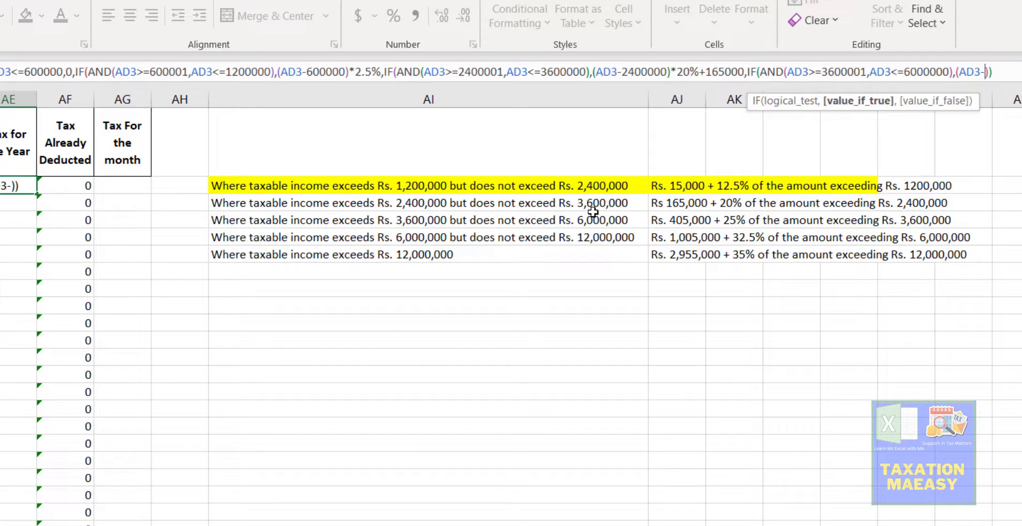
pyautogui.write('3600000')
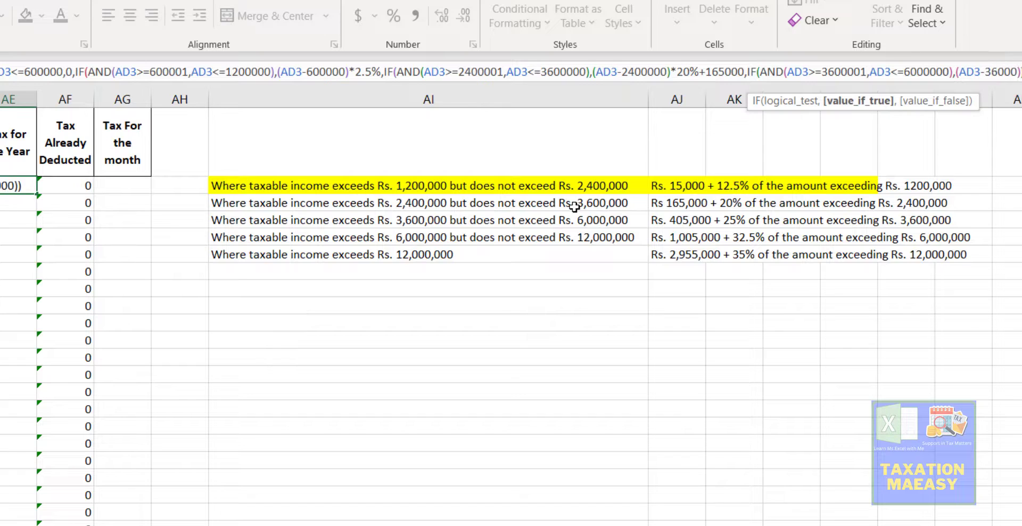
pyautogui.write('0')
pyautogui.write(')')
pyautogui.write(')')
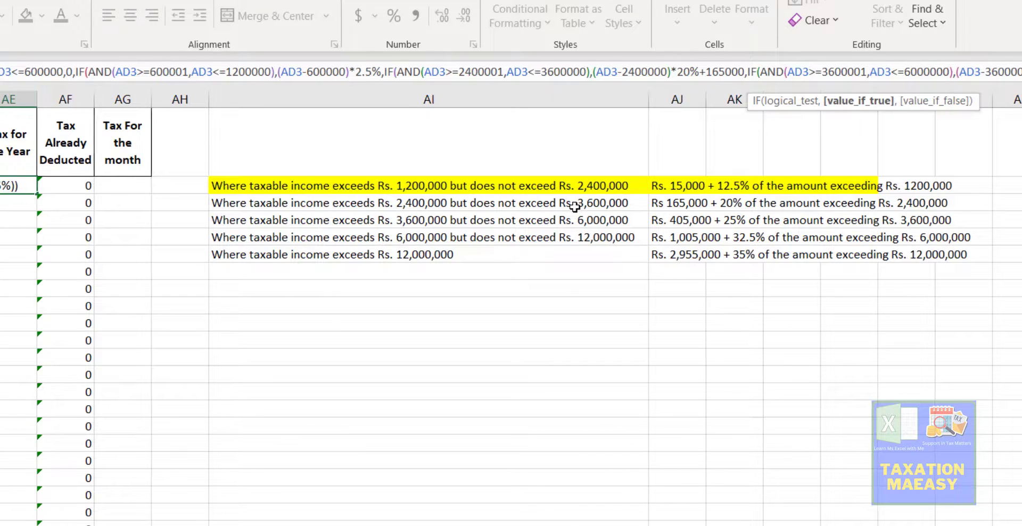
pyautogui.write('+')
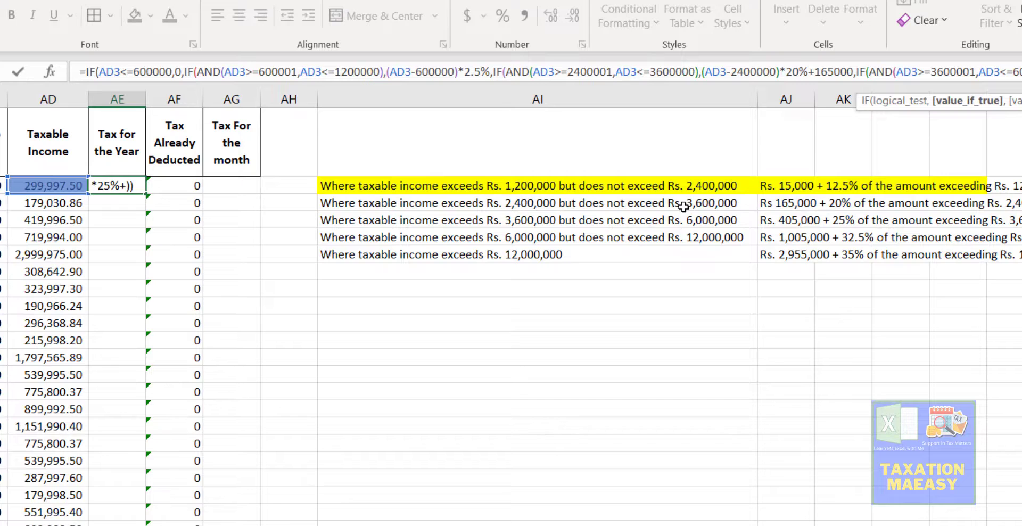
pyautogui.write('40500')
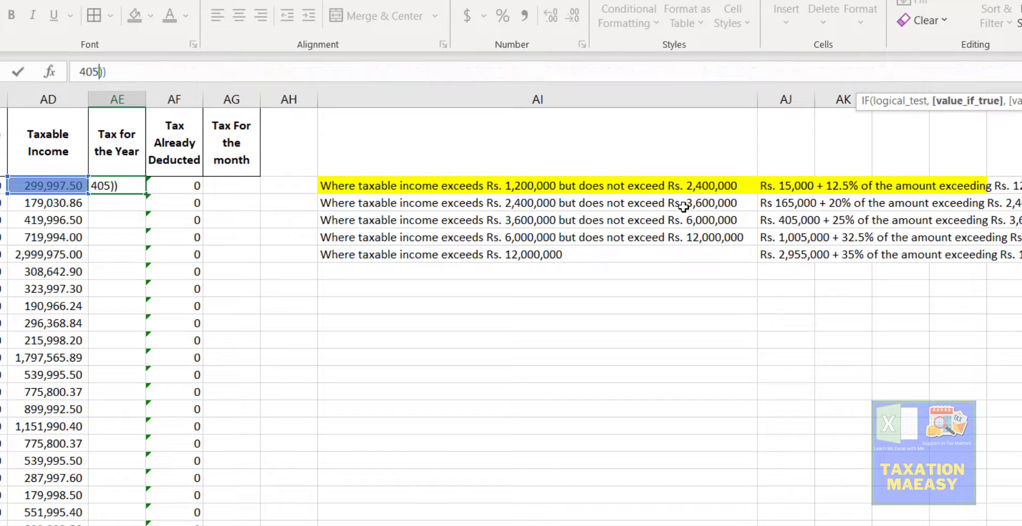
pyautogui.write('0')
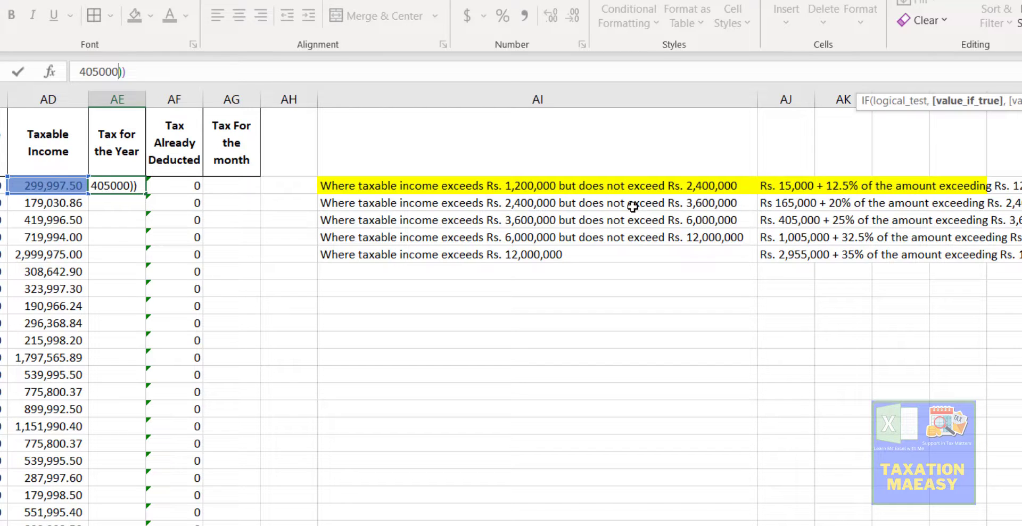
# - Nest another IF with an AND test as the value if false after the 25%+405000 term
pyautogui.write(',')
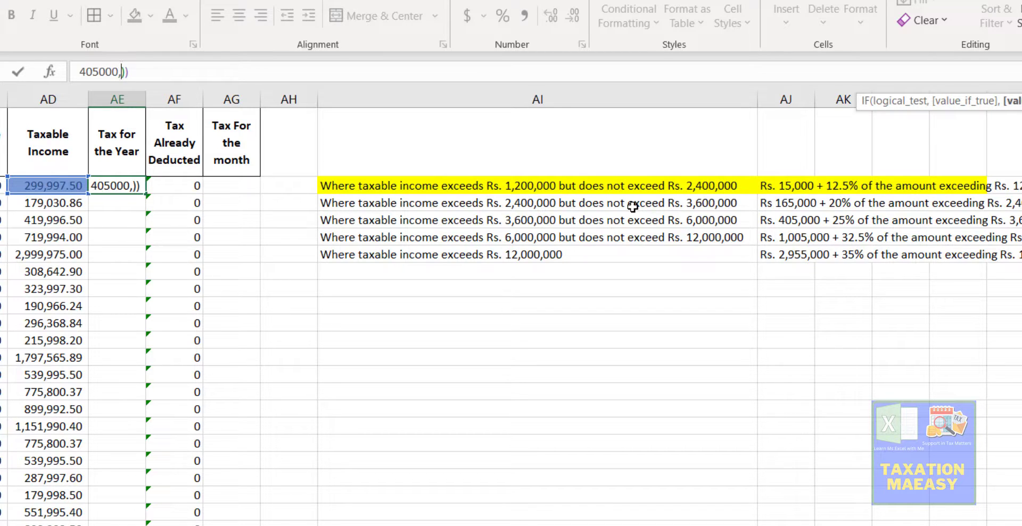
pyautogui.write('if')
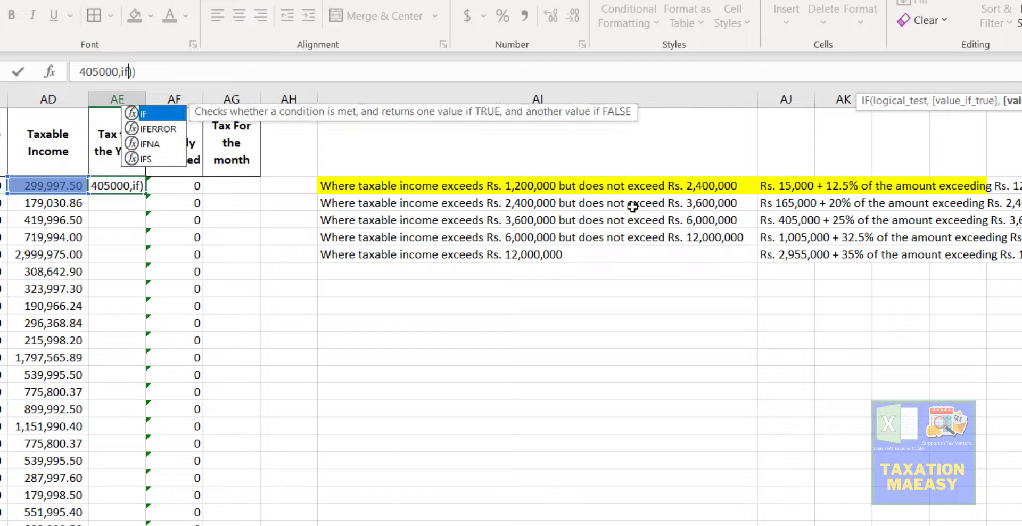
pyautogui.press('Tab')
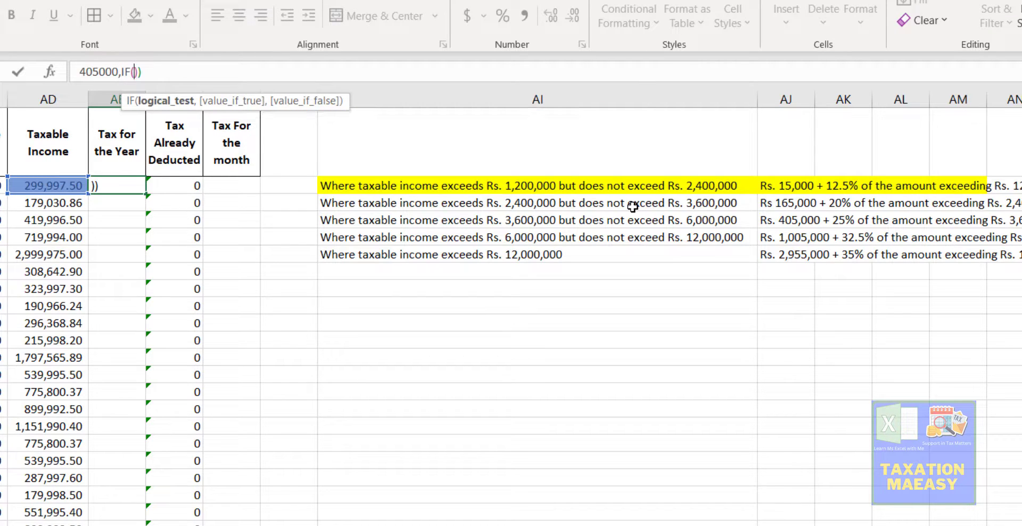
pyautogui.write('and')
pyautogui.press('Tab')
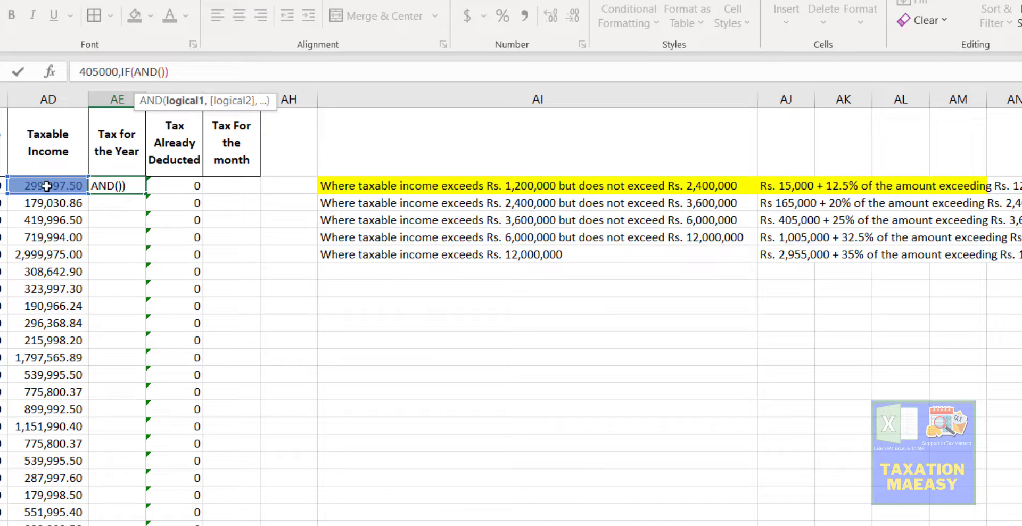
# - Complete the nested AND test with AD3>=6000001 and AD3<=12000000 and close it before the value if true
pyautogui.click(47, 186)
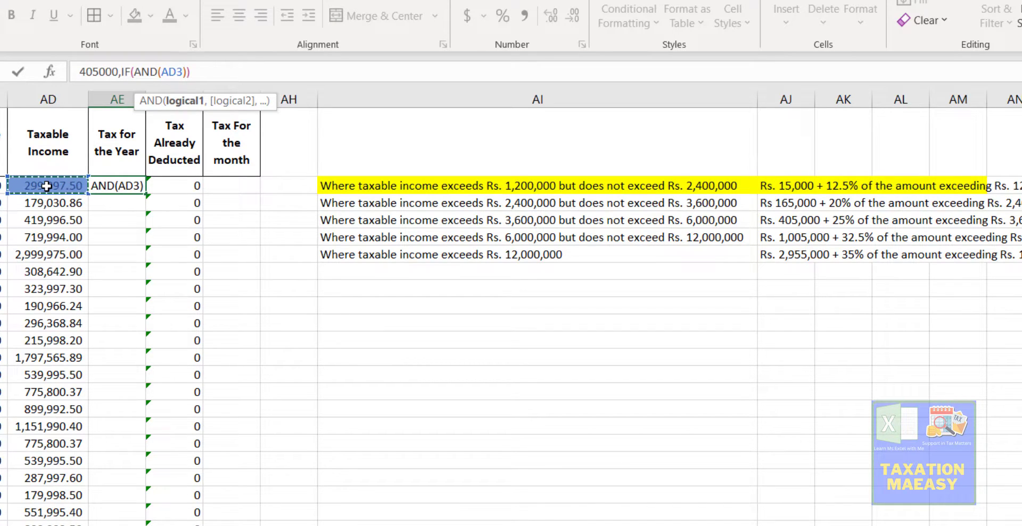
pyautogui.write('>=')
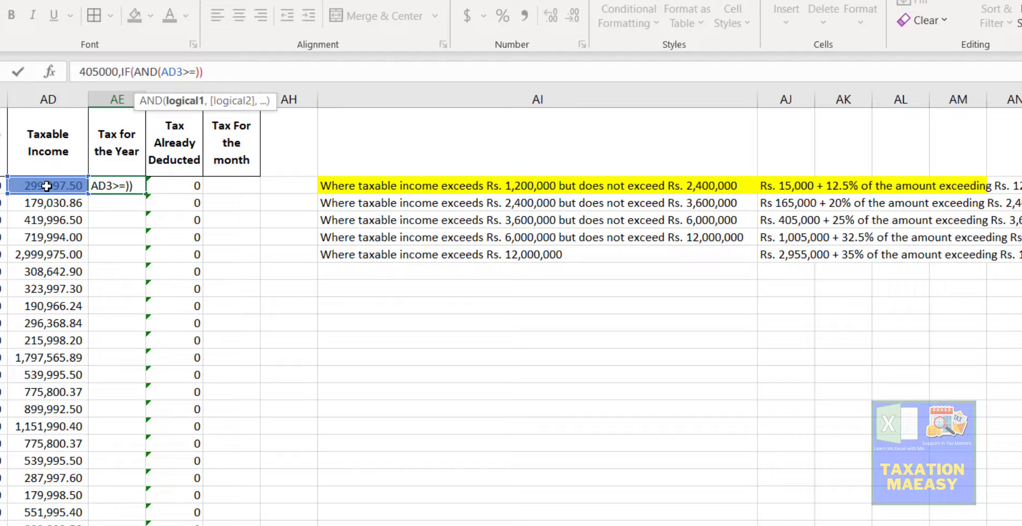
pyautogui.write('6000')
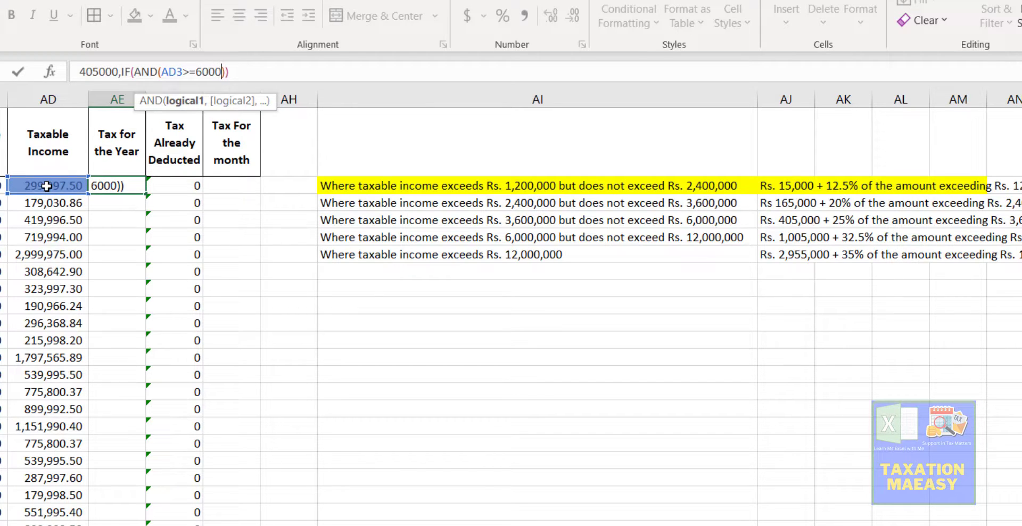
pyautogui.write('001,')
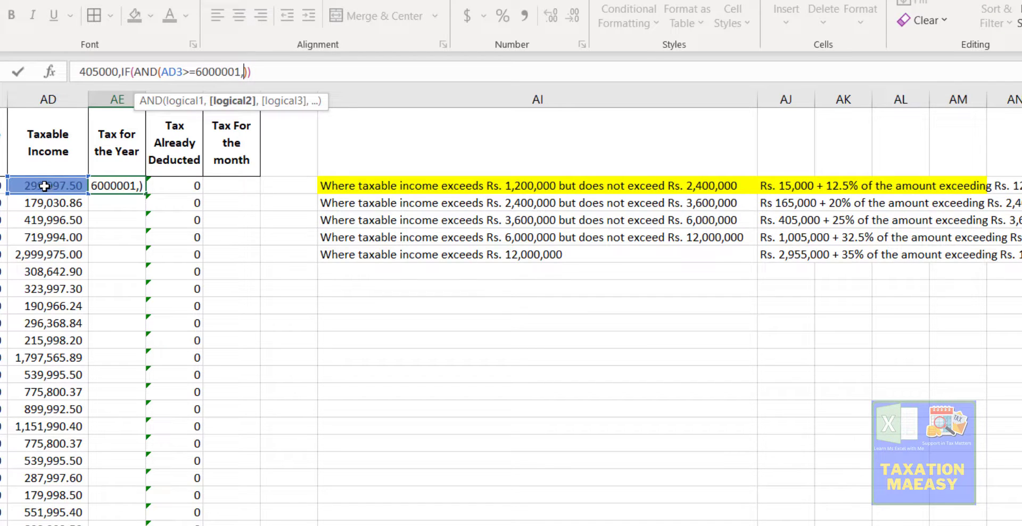
pyautogui.click(44, 185)
pyautogui.write('<')
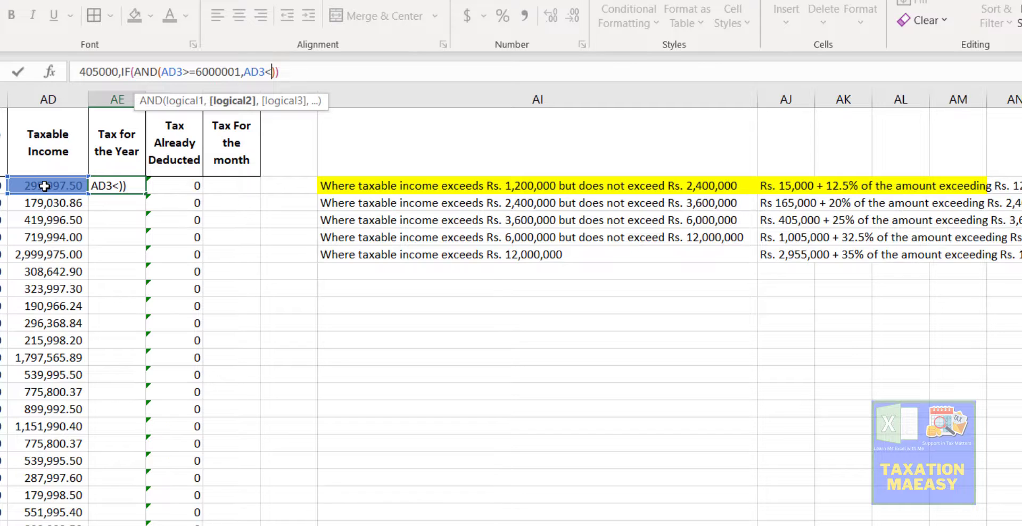
pyautogui.write('=12')
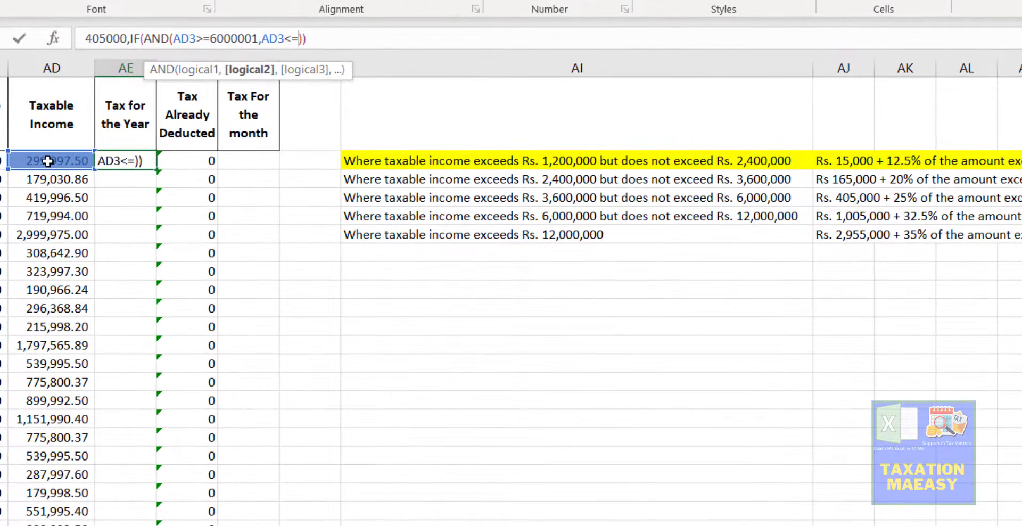
pyautogui.write('00')
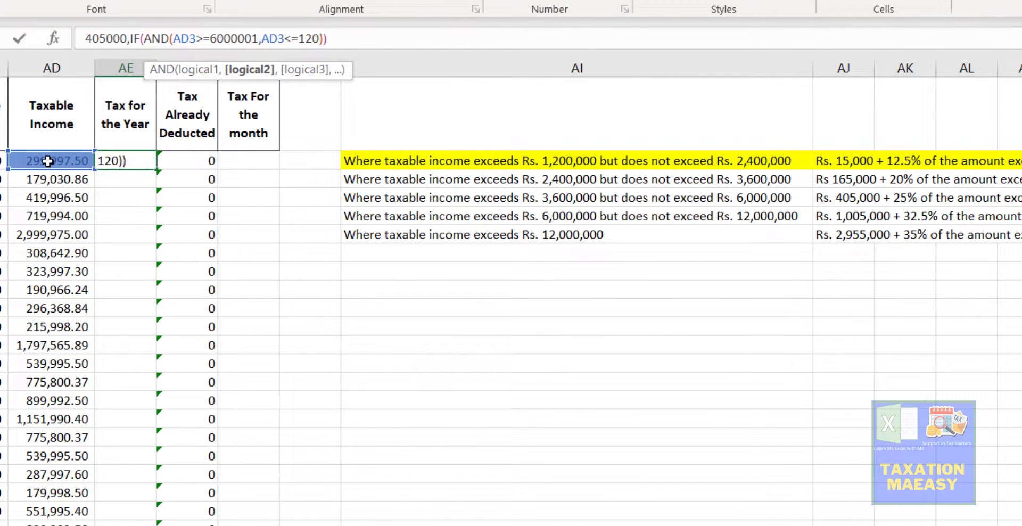
pyautogui.write('0000')
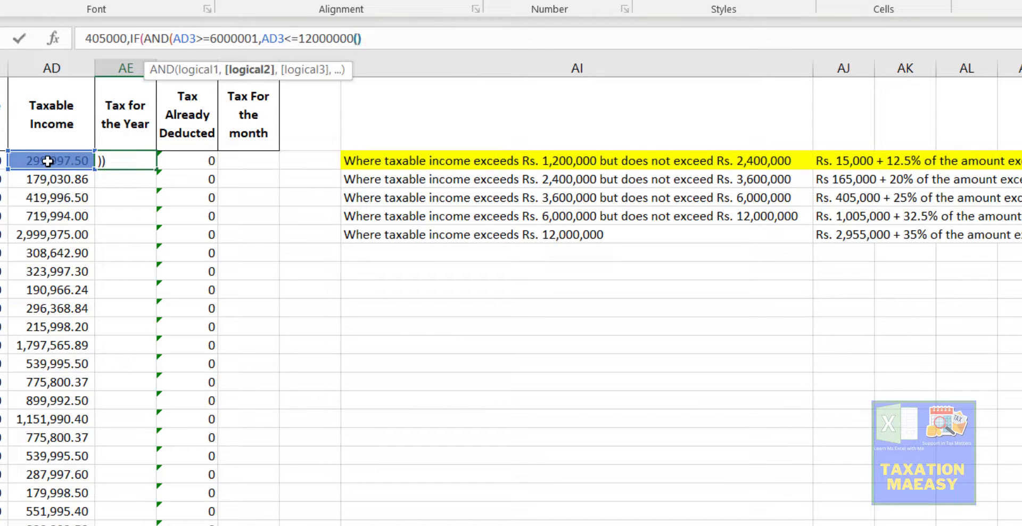
pyautogui.write(')')
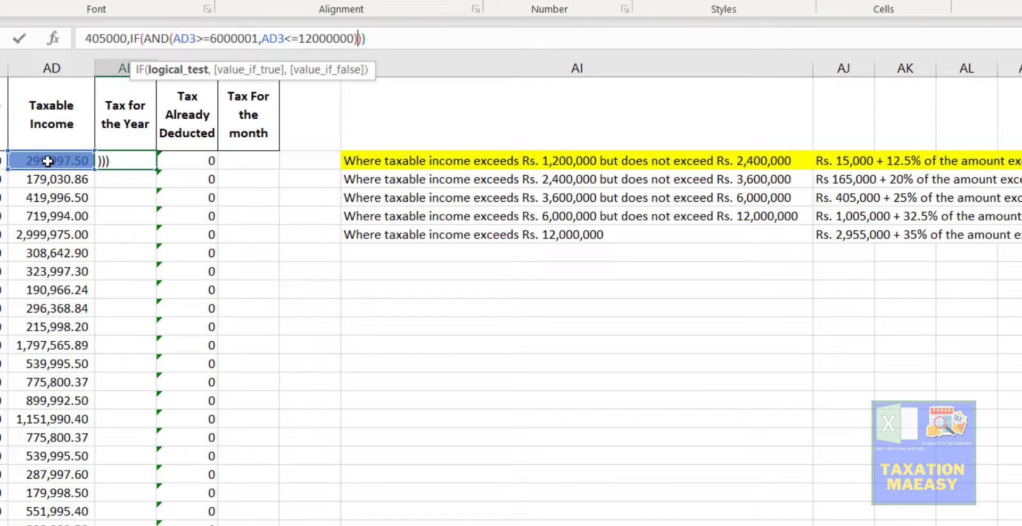
pyautogui.write(',')
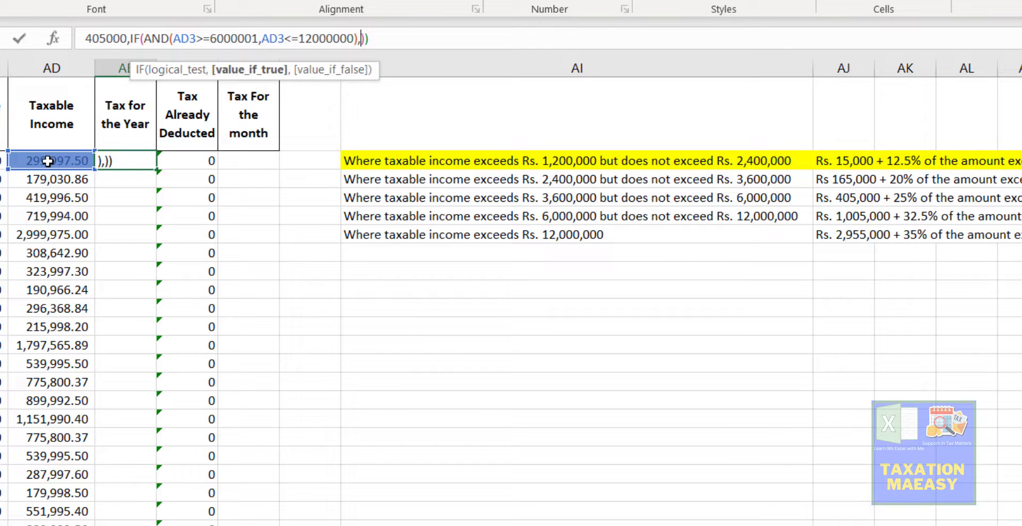
# - Enter (AD3-6000000)*32.5%+1005000 as the tax for the Rs. 6,000,000 to 12,000,000 slab
pyautogui.write('(')
pyautogui.click(37, 162)
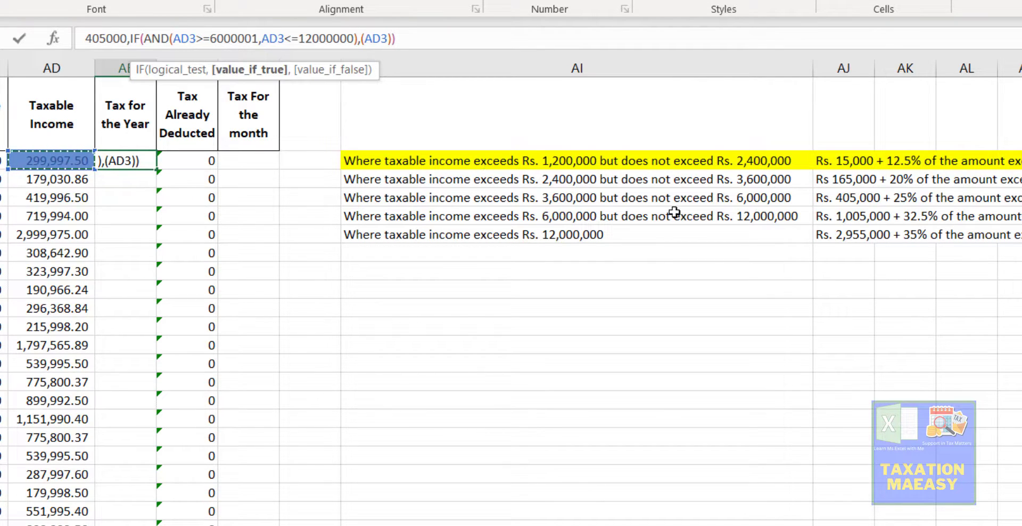
pyautogui.write('600')
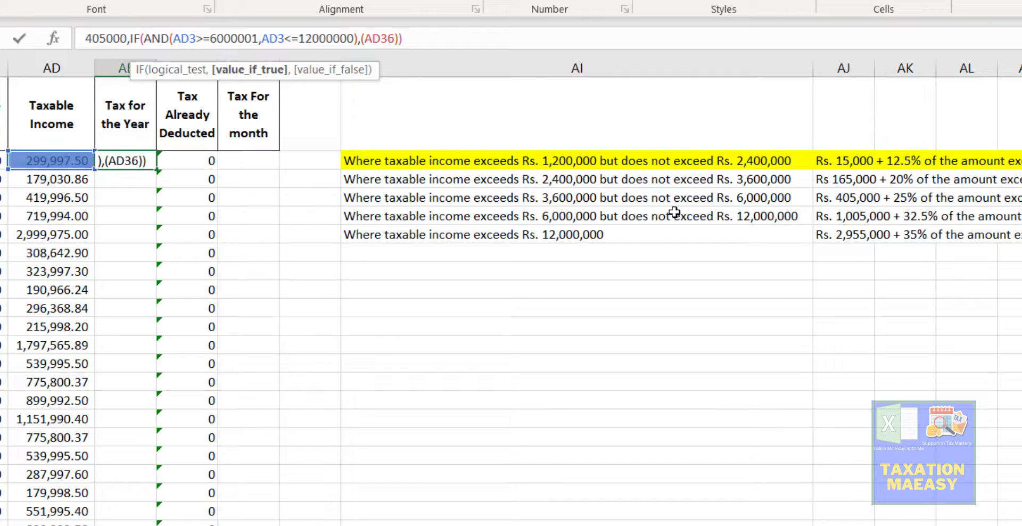
pyautogui.press('BackSpace')
pyautogui.press('BackSpace')
pyautogui.press('BackSpace')
pyautogui.write('-6')
pyautogui.write('00000')
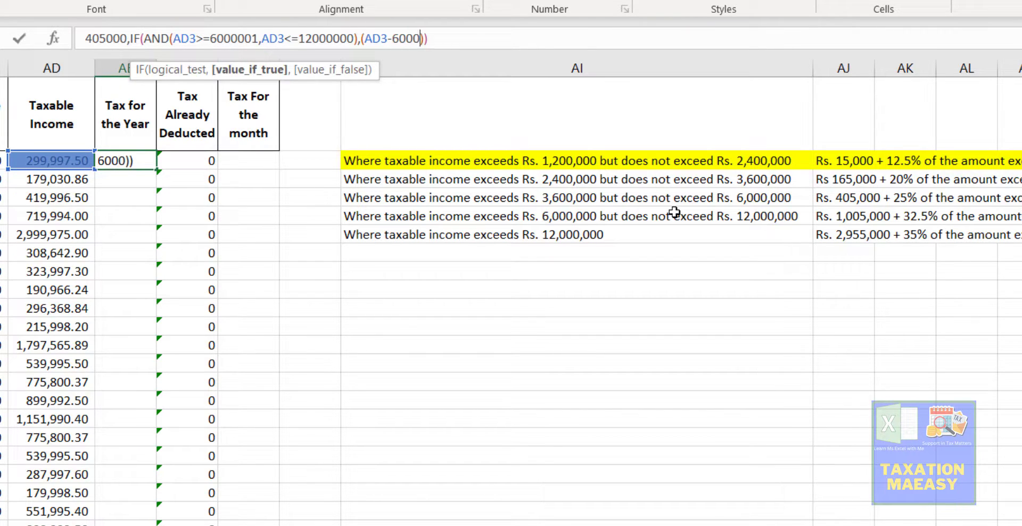
pyautogui.write('0')
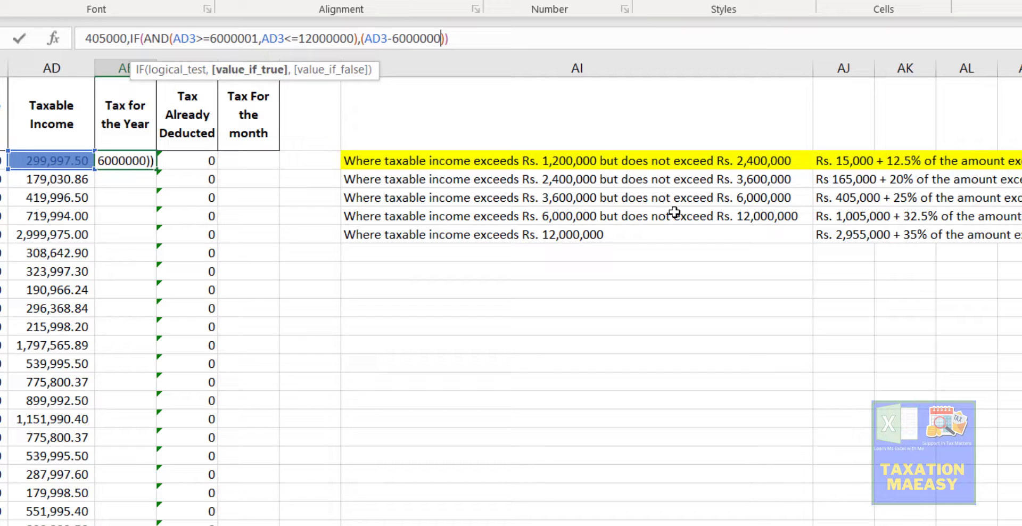
pyautogui.write(')*')
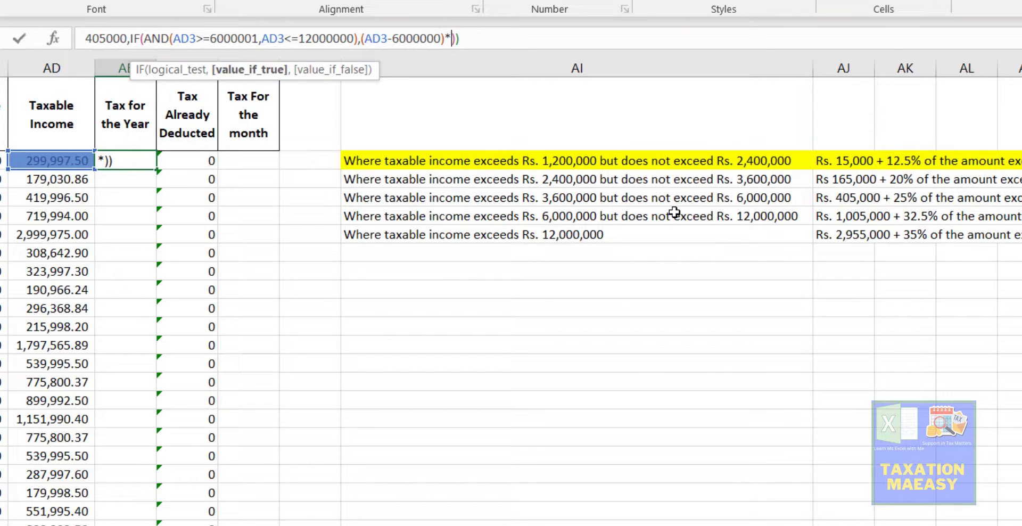
pyautogui.write('32.5%')
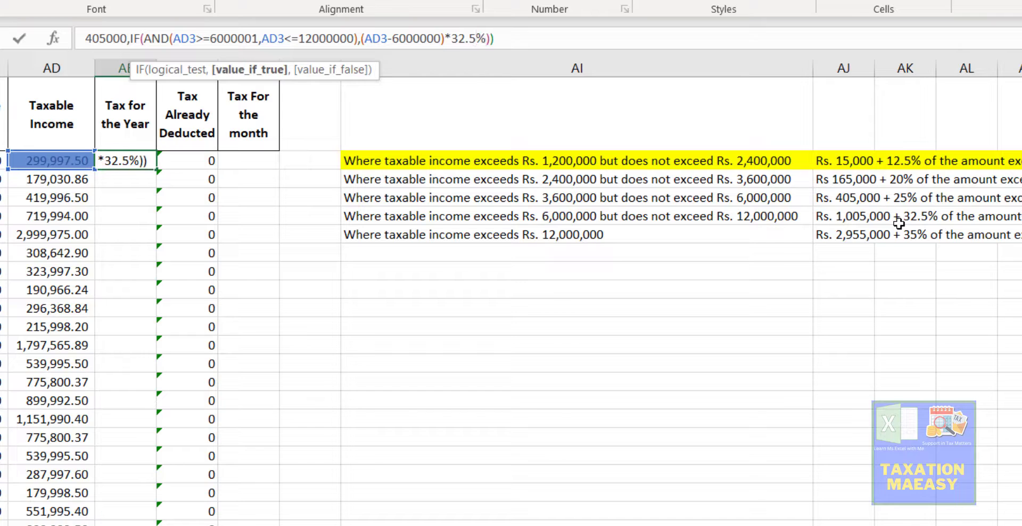
pyautogui.write('+')
pyautogui.write('100500')
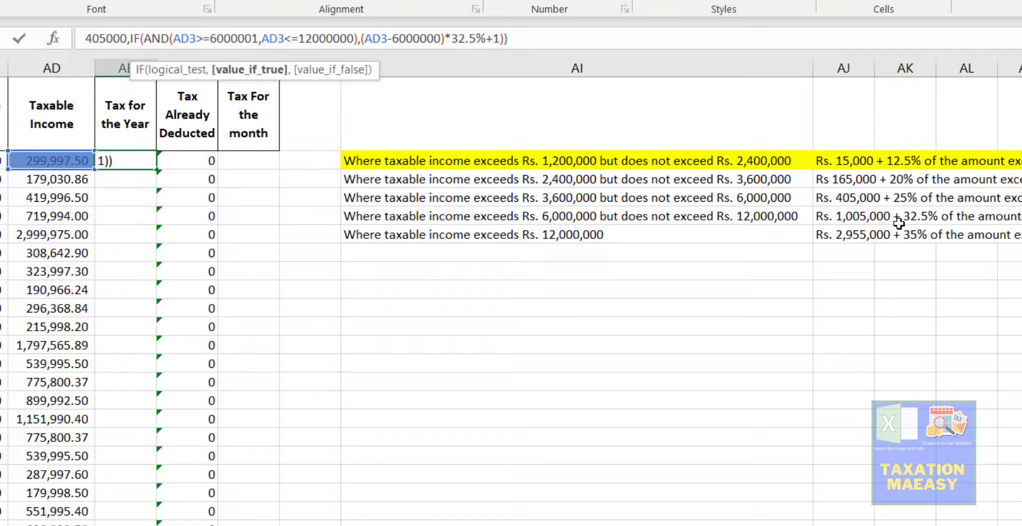
pyautogui.write('0')
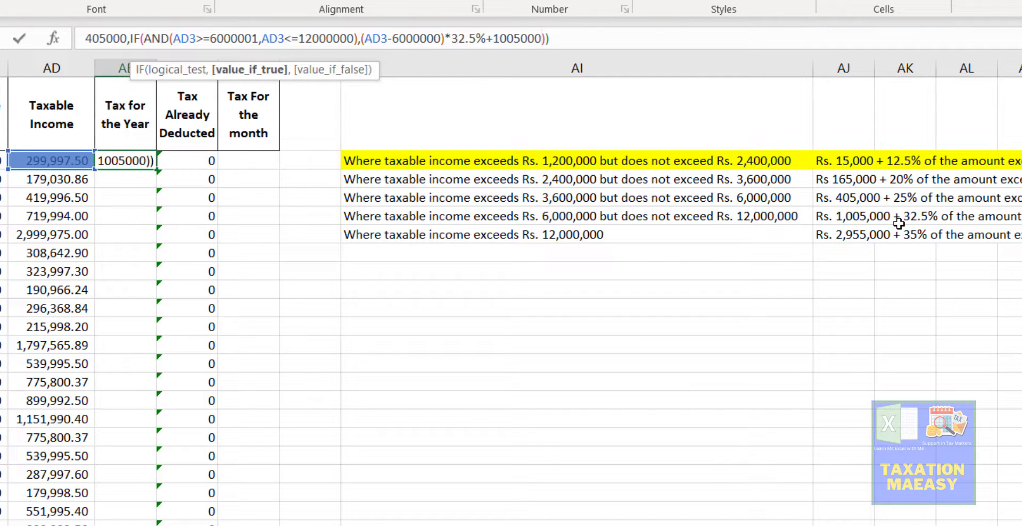
# - Nest a final IF as the value if false, with AD3>=12000001 as its logical test
pyautogui.write(',')
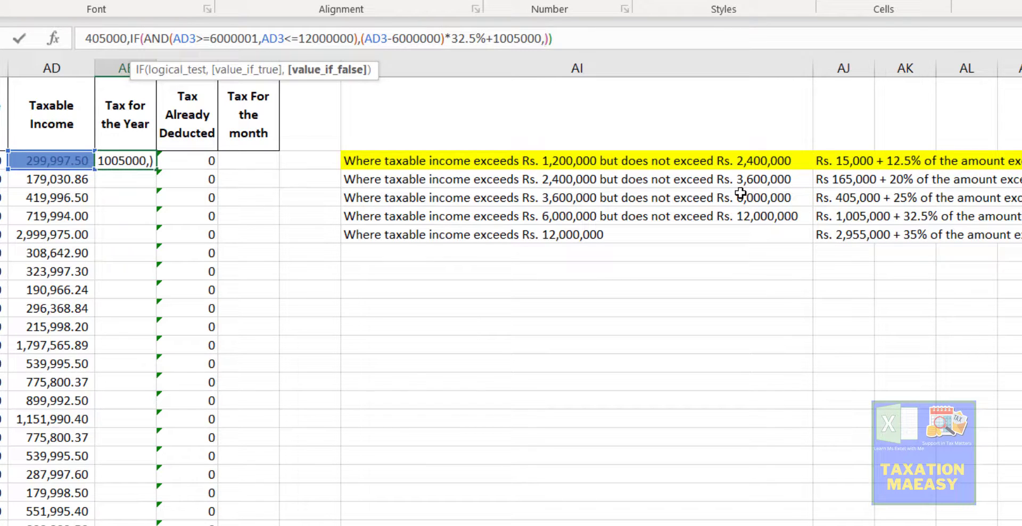
pyautogui.write('IF(')
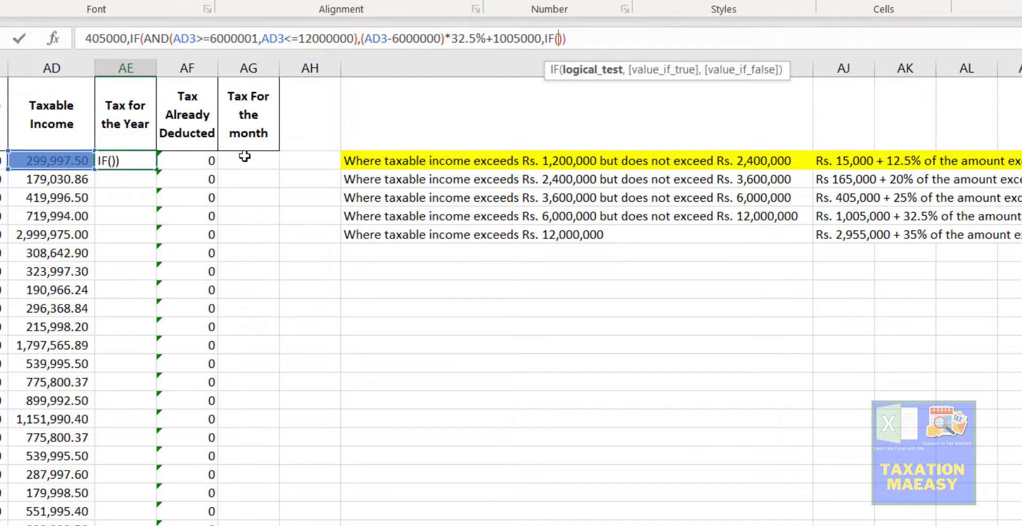
pyautogui.click(54, 162)
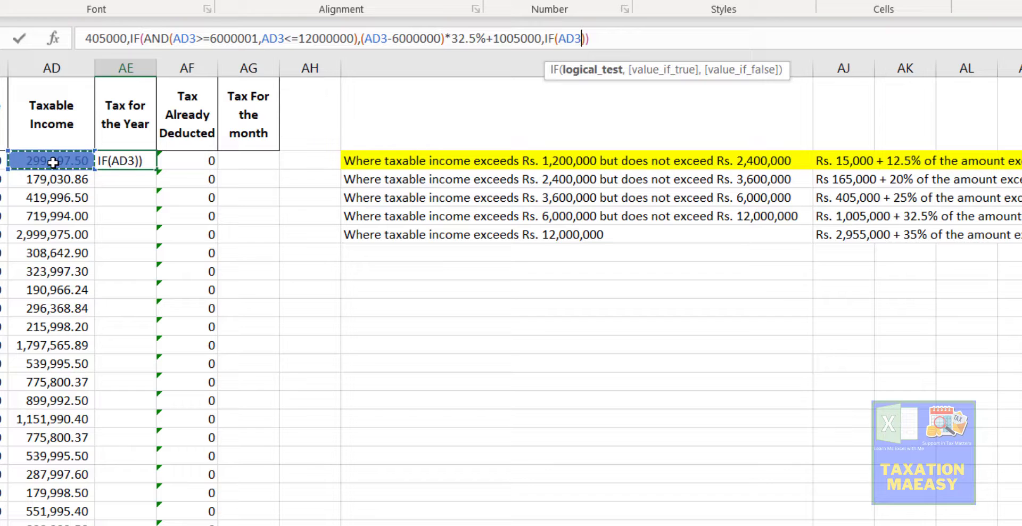
pyautogui.write('?')
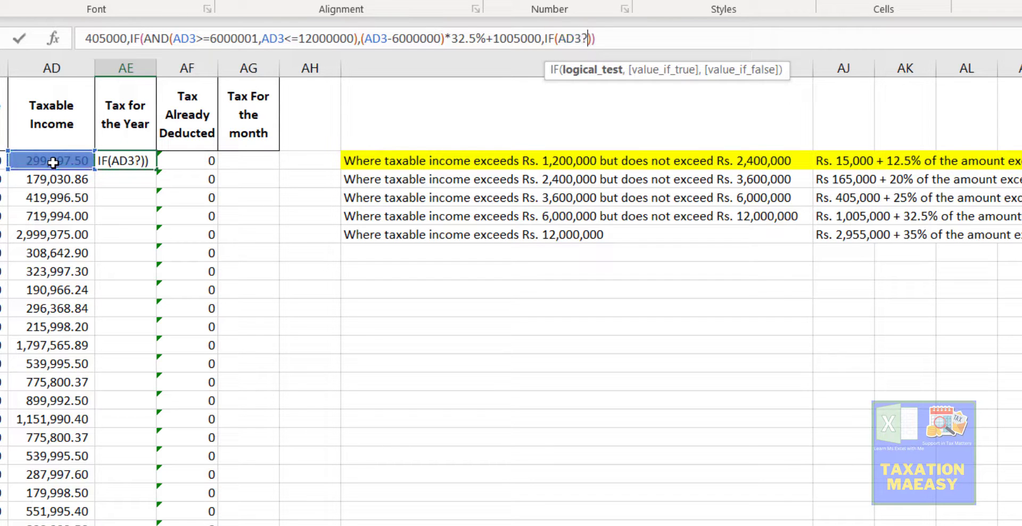
pyautogui.press('BackSpace')
pyautogui.write('<')
pyautogui.press('BackSpace')
pyautogui.write('>=')
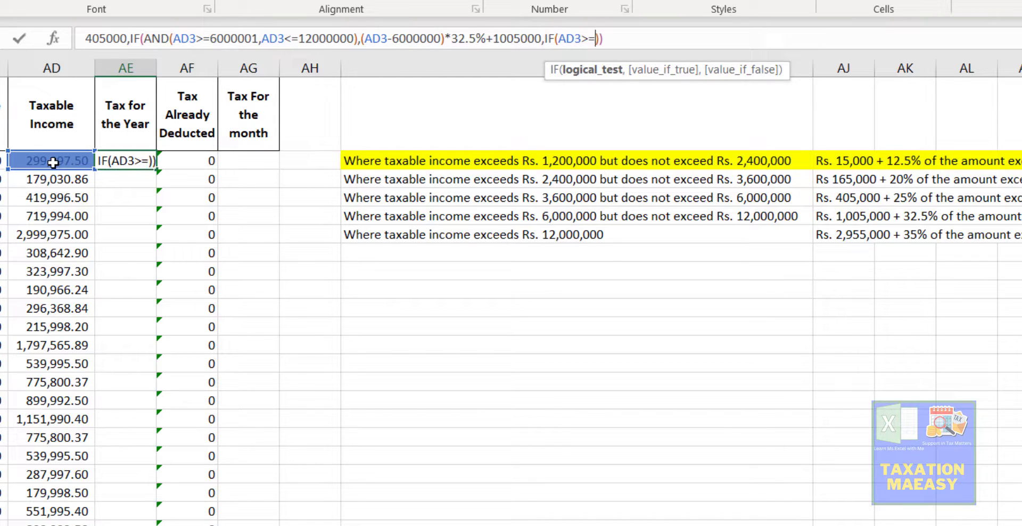
pyautogui.write('12')
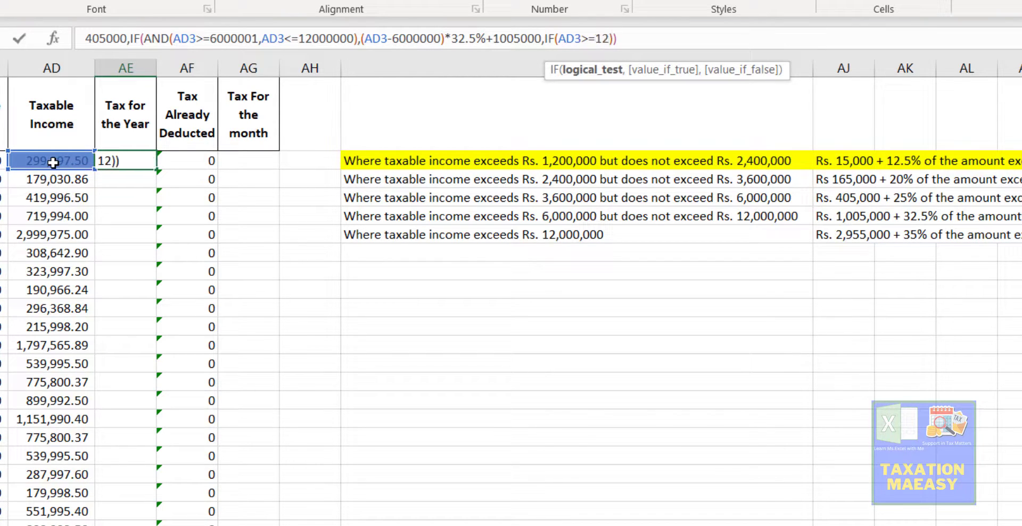
pyautogui.write('000001')
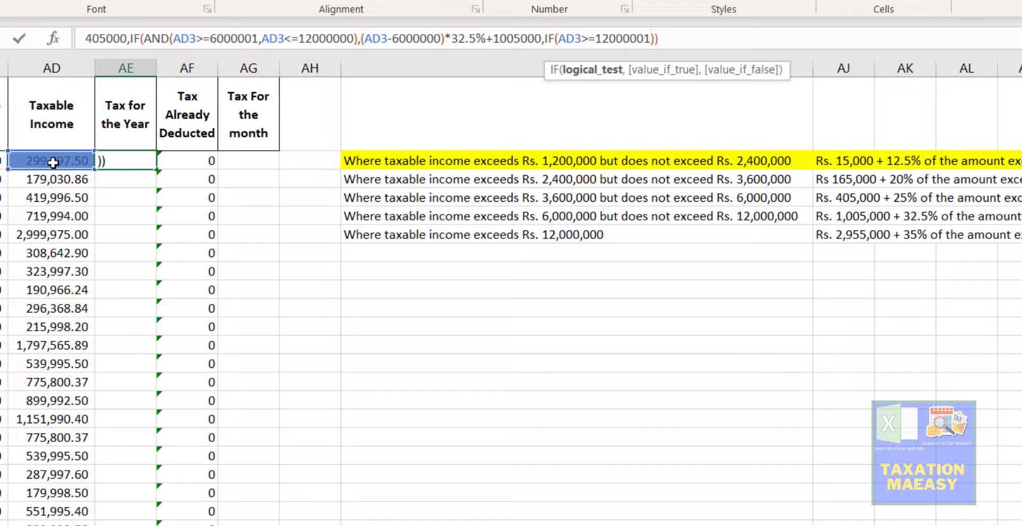
# - Enter (AD3-12000000)*35%+2955000 as the tax for income above Rs. 12,000,000 and commit the formula in AE3
pyautogui.write(',')
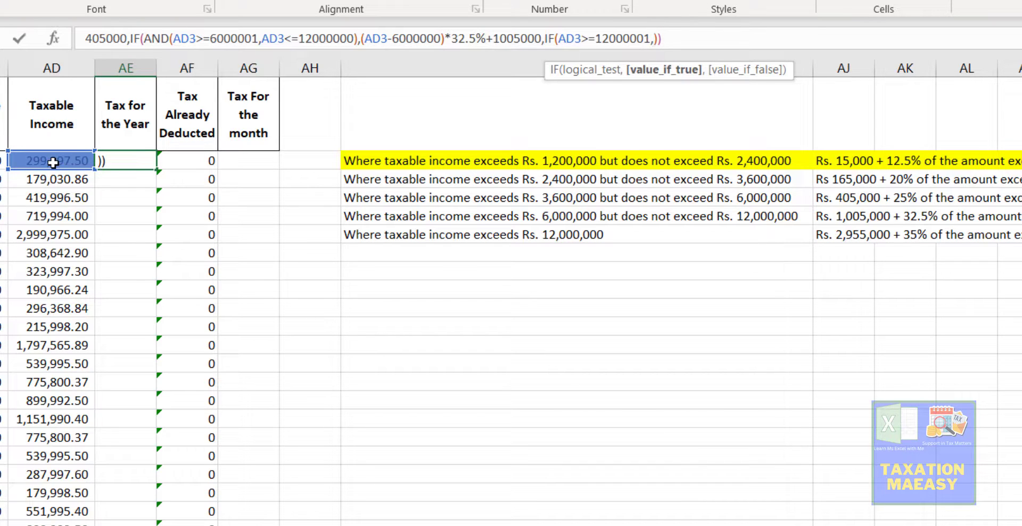
pyautogui.write('*')
pyautogui.press('BackSpace')
pyautogui.write('(')
pyautogui.click(40, 163)
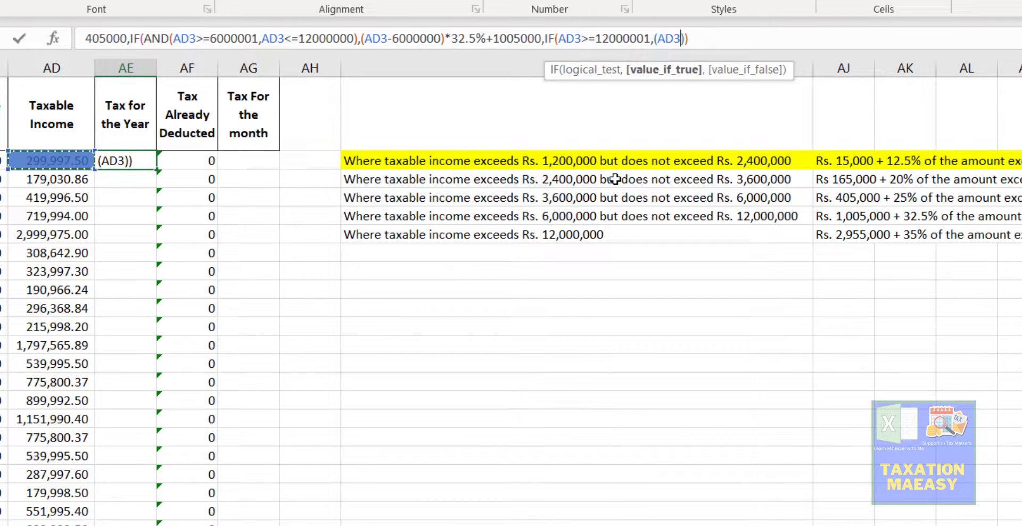
pyautogui.write('-120')
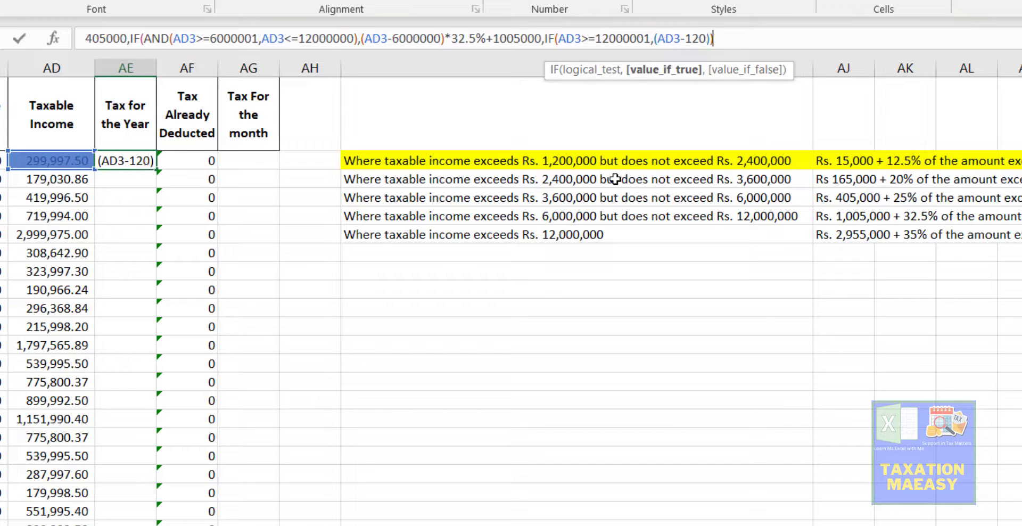
pyautogui.write('00000')
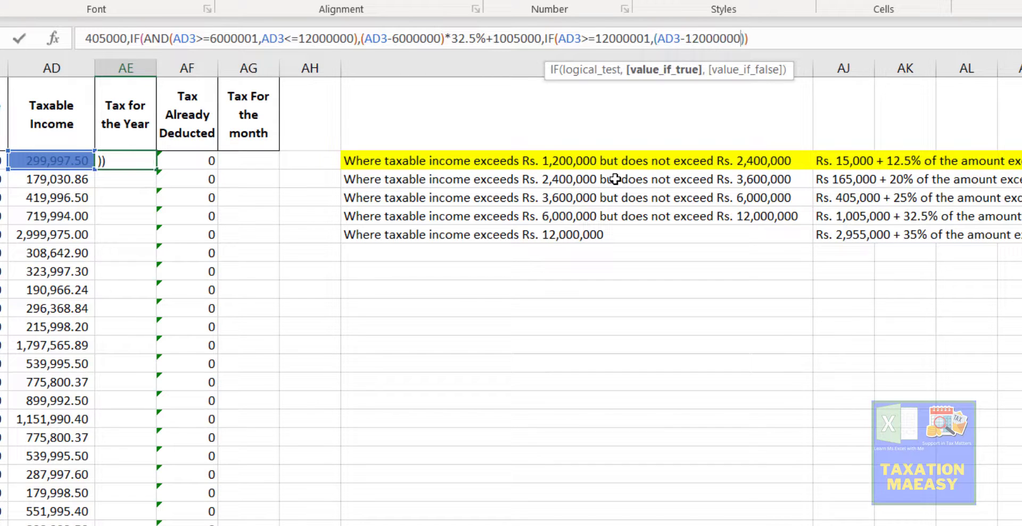
pyautogui.write(')*35%+')
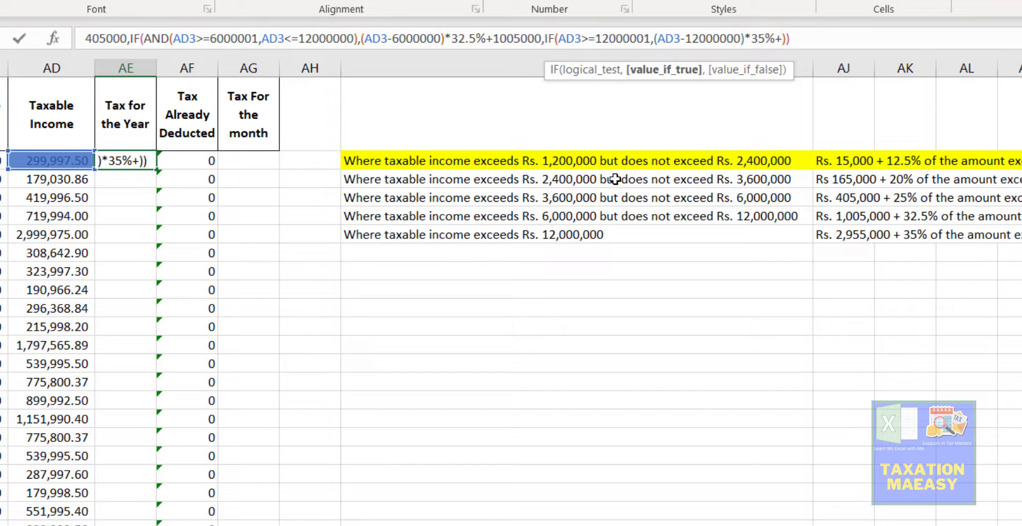
pyautogui.write('2955000')
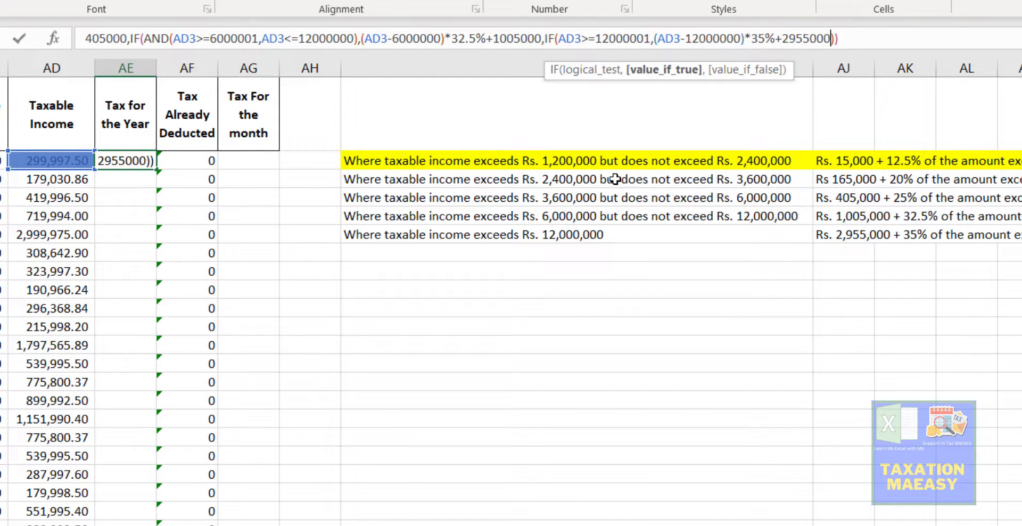
pyautogui.press('Return')
pyautogui.press('Return')
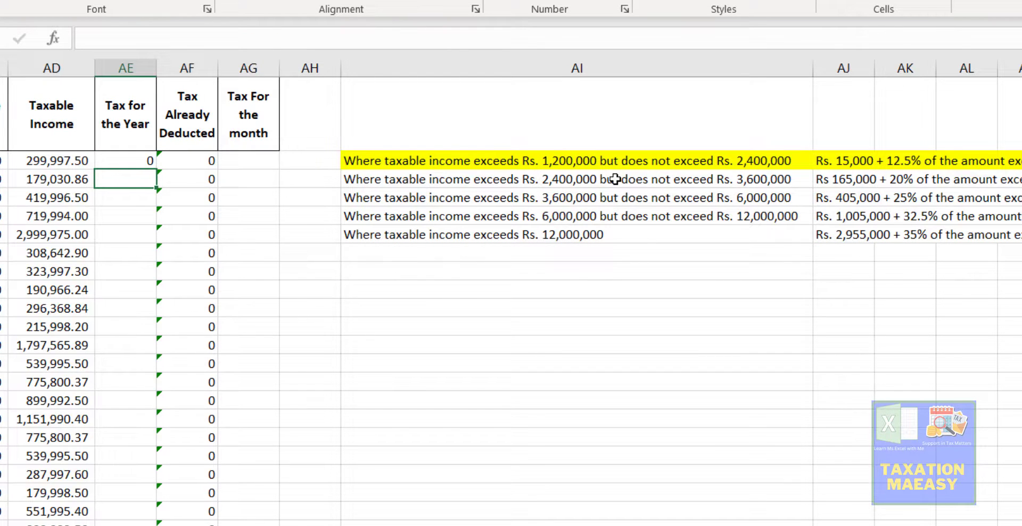
# - Try to add 0 as a closing value if false at the end of the AE3 formula
pyautogui.press('Up')
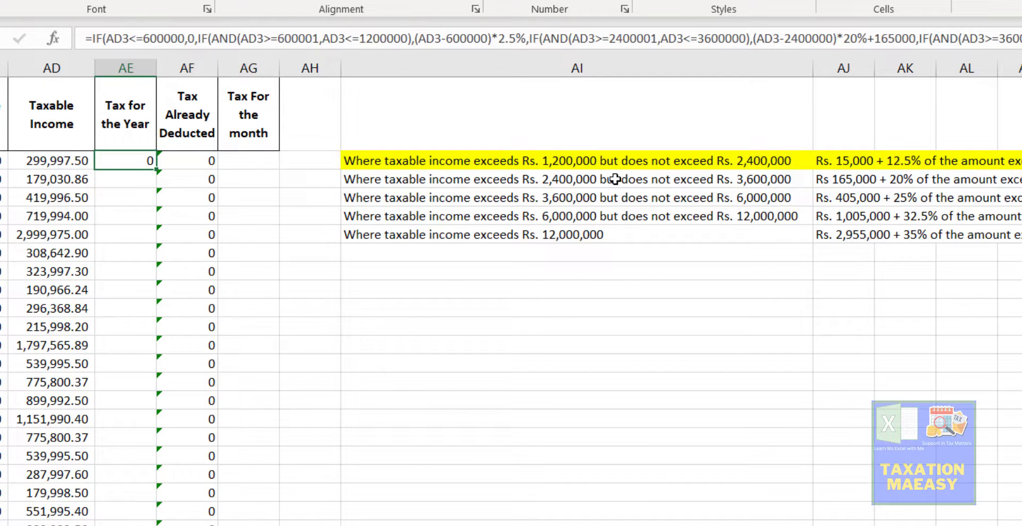
pyautogui.press('F2')
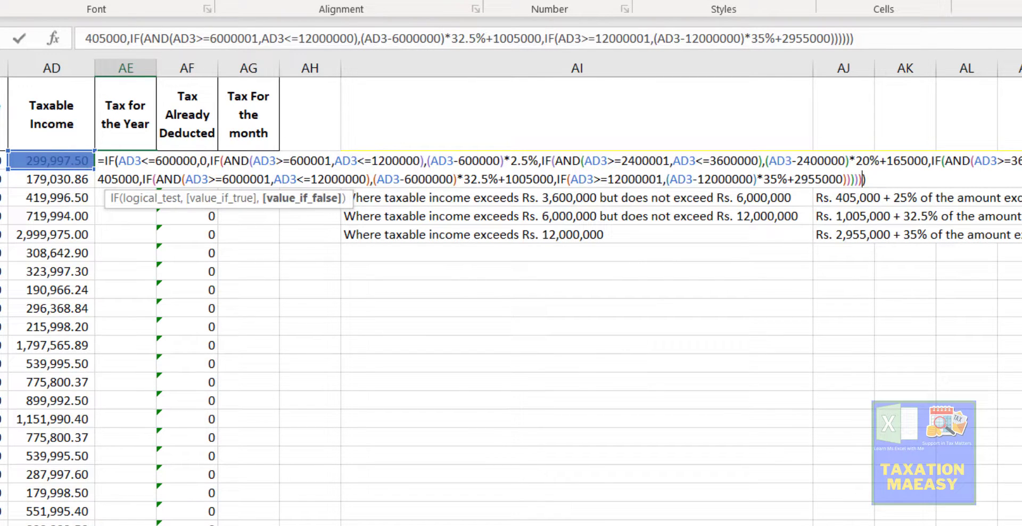
pyautogui.write(',0')
pyautogui.press('Return')
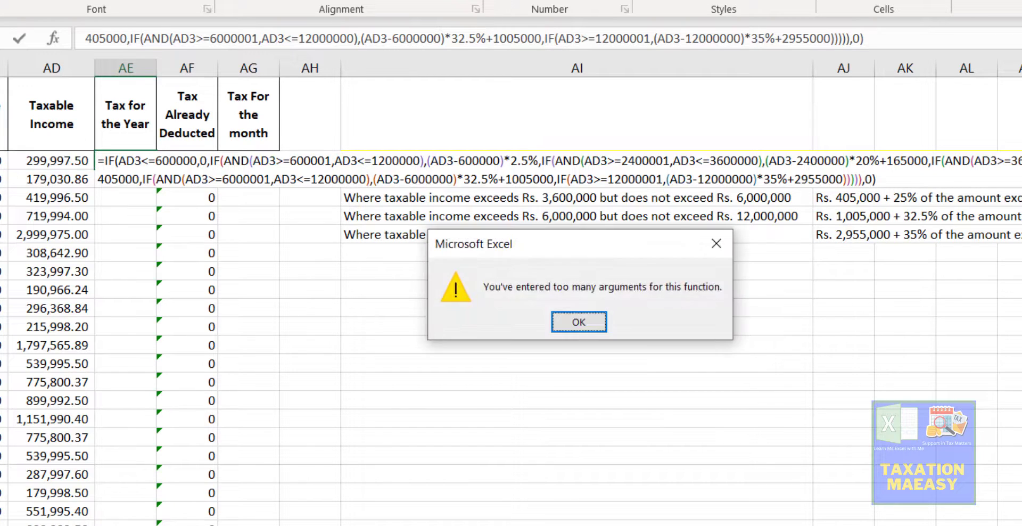
pyautogui.press('Return')
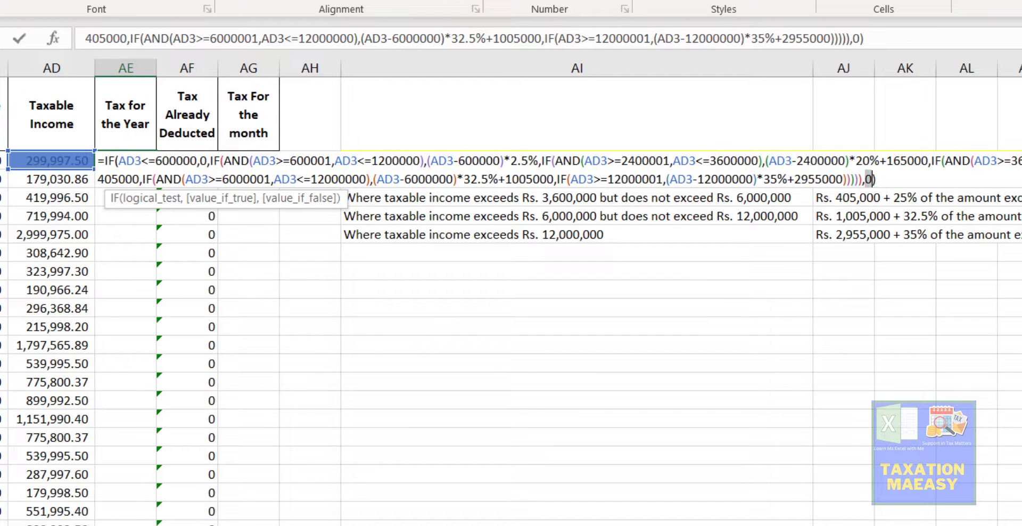
pyautogui.press('BackSpace')
pyautogui.press('BackSpace')
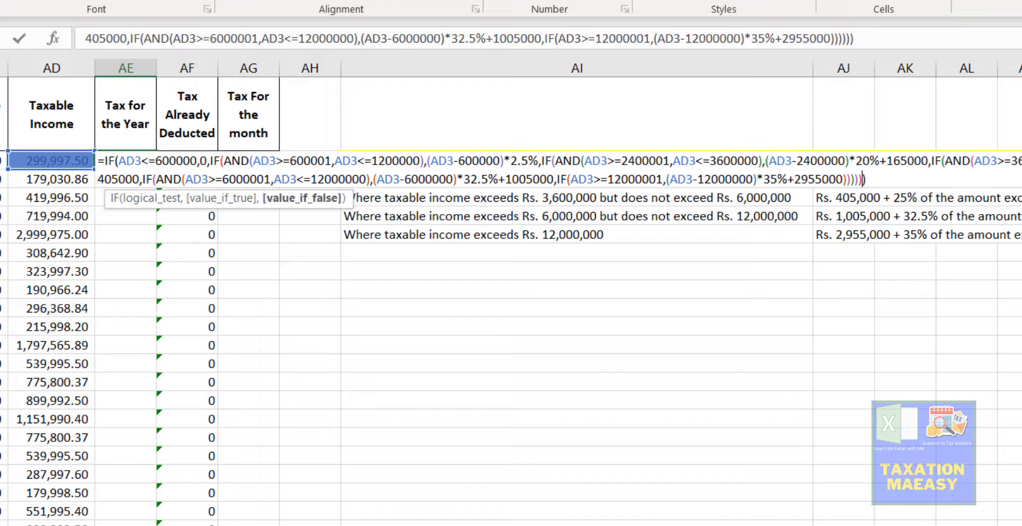
pyautogui.press('Return')
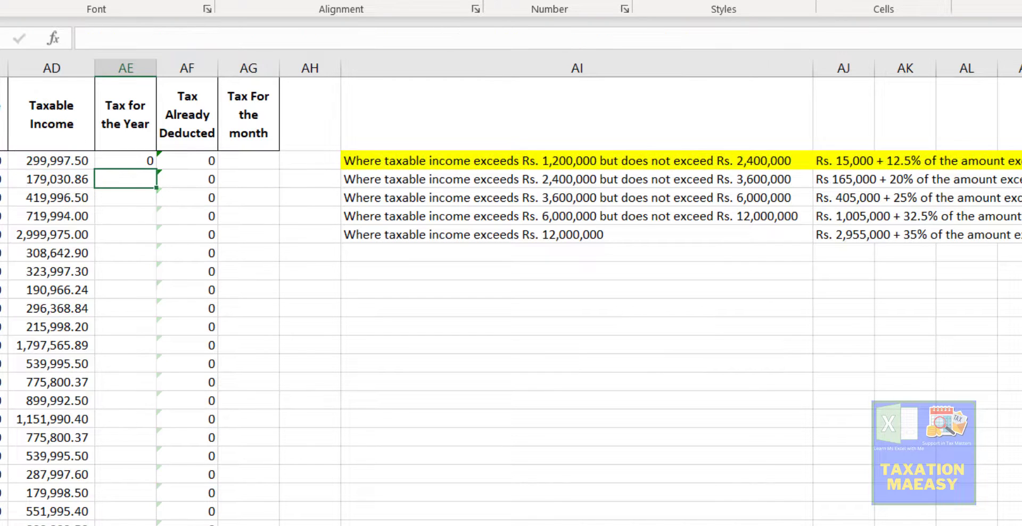
# - Fill the AE3 formula down the Tax for the Year column and format the results in comma style without decimals
pyautogui.press('Up')
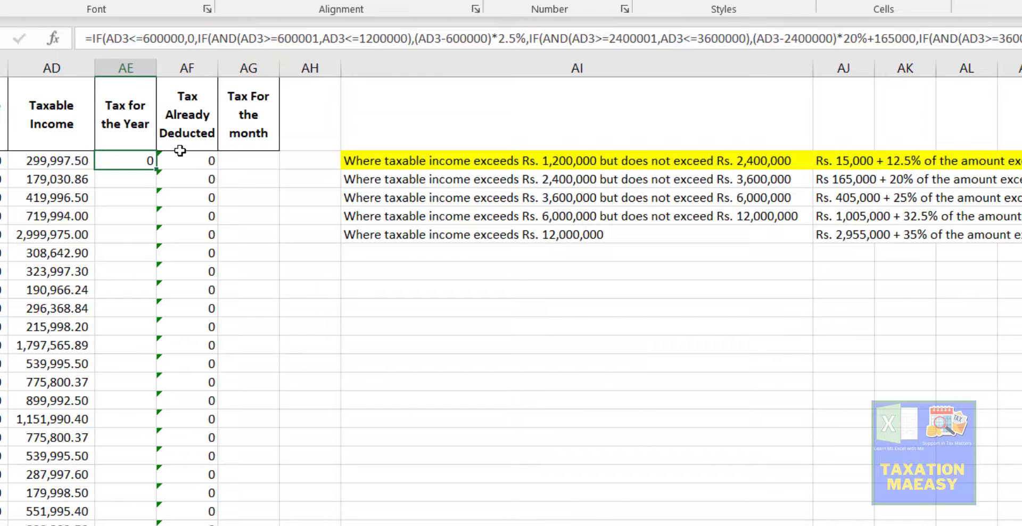
pyautogui.doubleClick(155, 168)
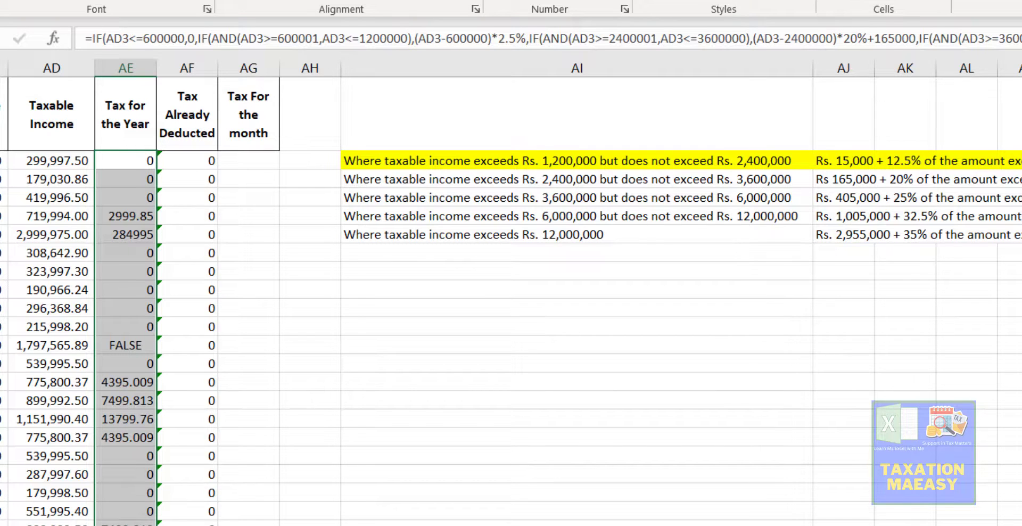
pyautogui.hotkey('alt', 'h')
pyautogui.press('k')
pyautogui.hotkey('alt', 'h')
pyautogui.press('9')
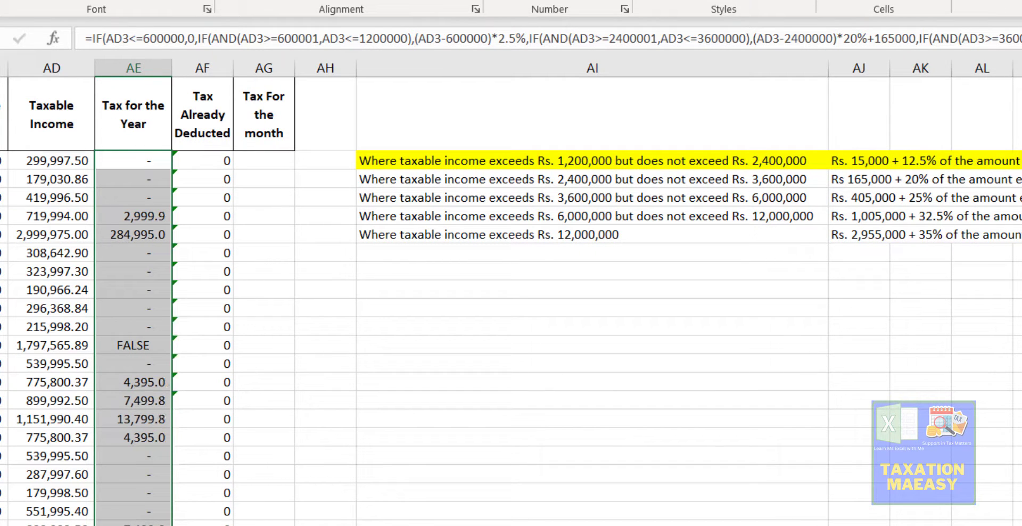
pyautogui.hotkey('alt', 'h')
pyautogui.press('9')
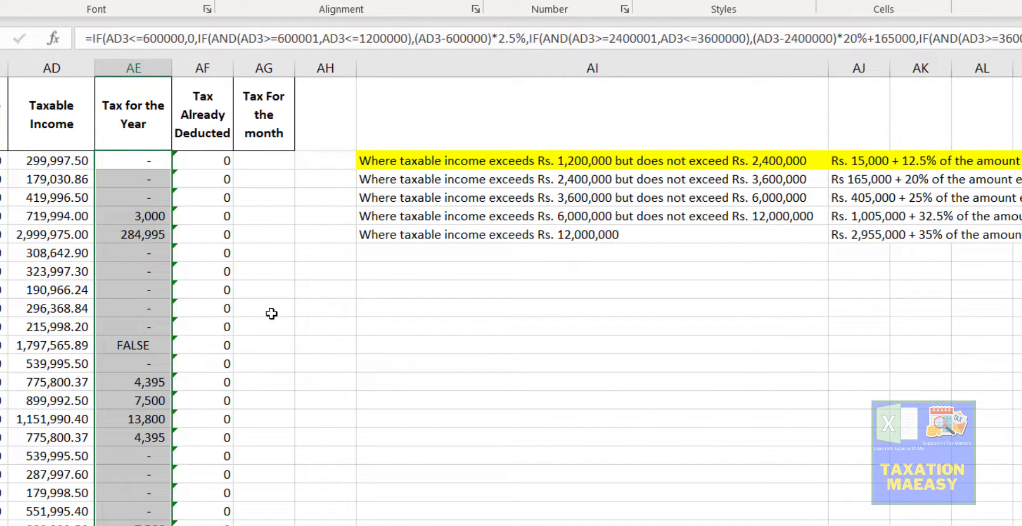
# - Enter a check formula in AG6 that subtracts 600000 from the taxable income in AD6
pyautogui.click(141, 344)
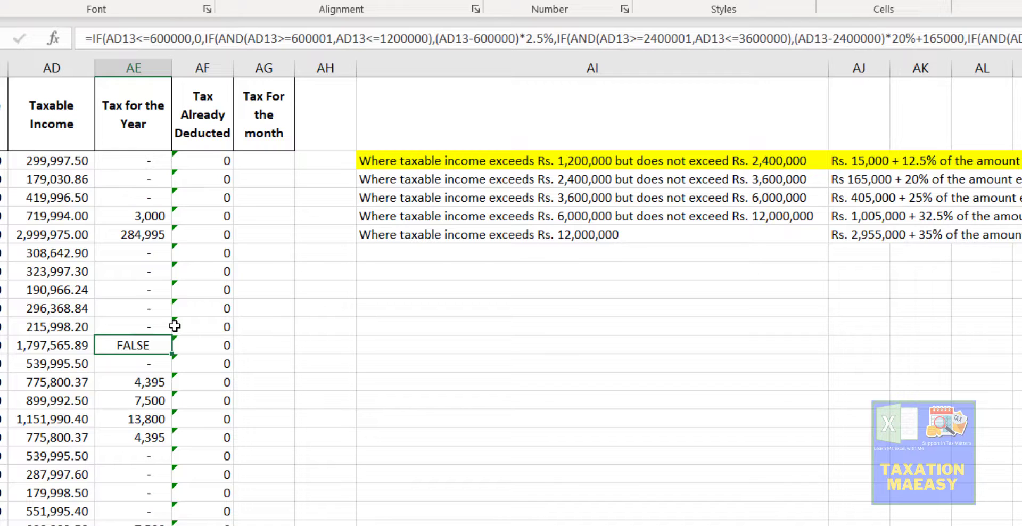
pyautogui.click(64, 164)
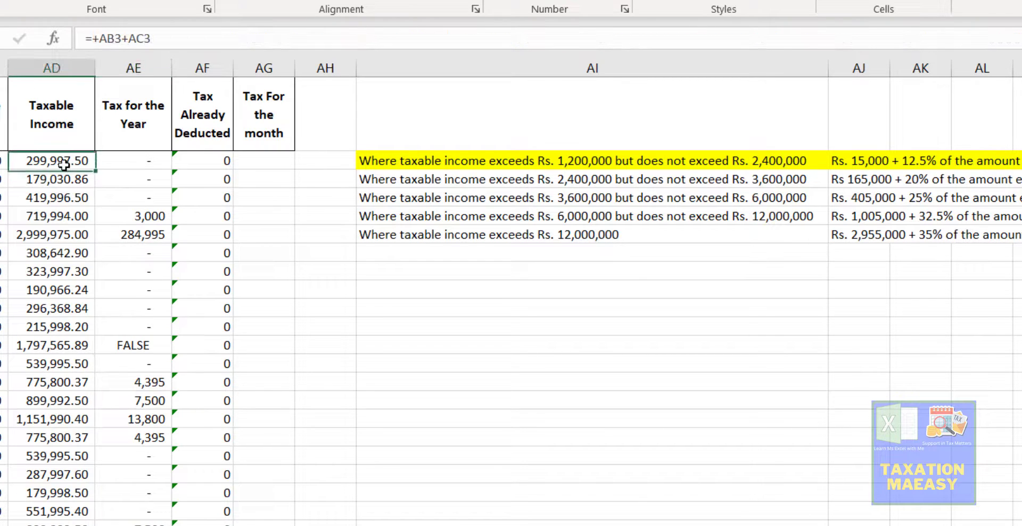
pyautogui.press('Down')
pyautogui.press('Down')
pyautogui.press('Down')
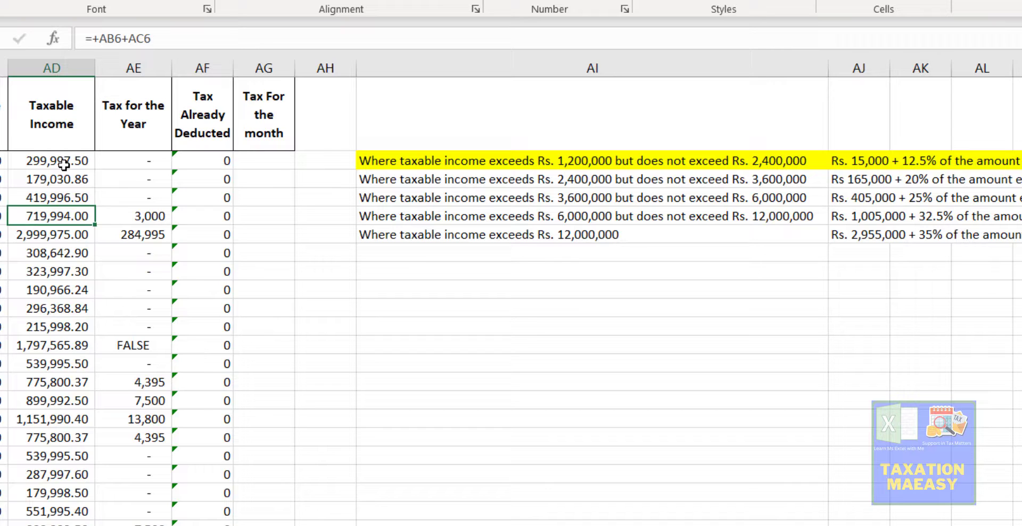
pyautogui.press('Right')
pyautogui.press('Right')
pyautogui.press('Right')
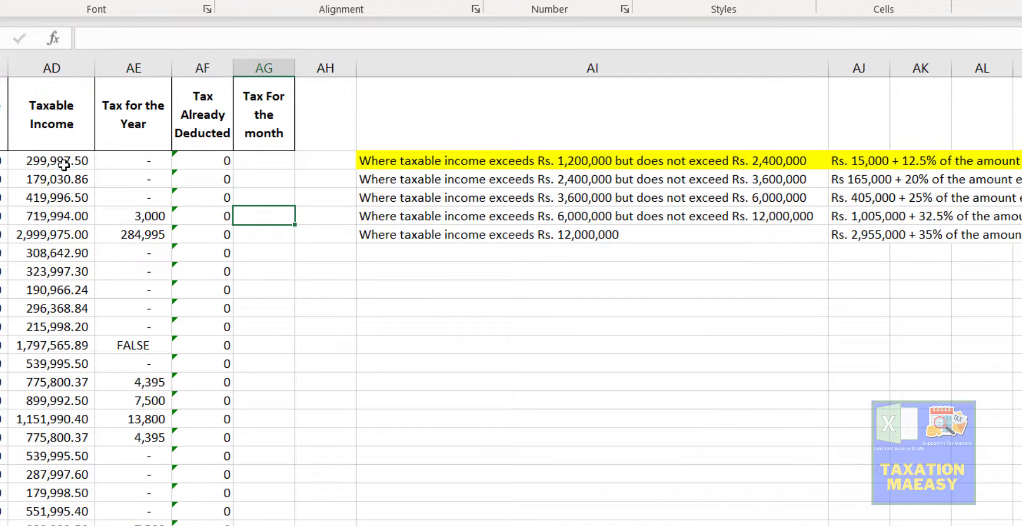
pyautogui.write('+')
pyautogui.press('Left')
pyautogui.press('Left')
pyautogui.press('Left')
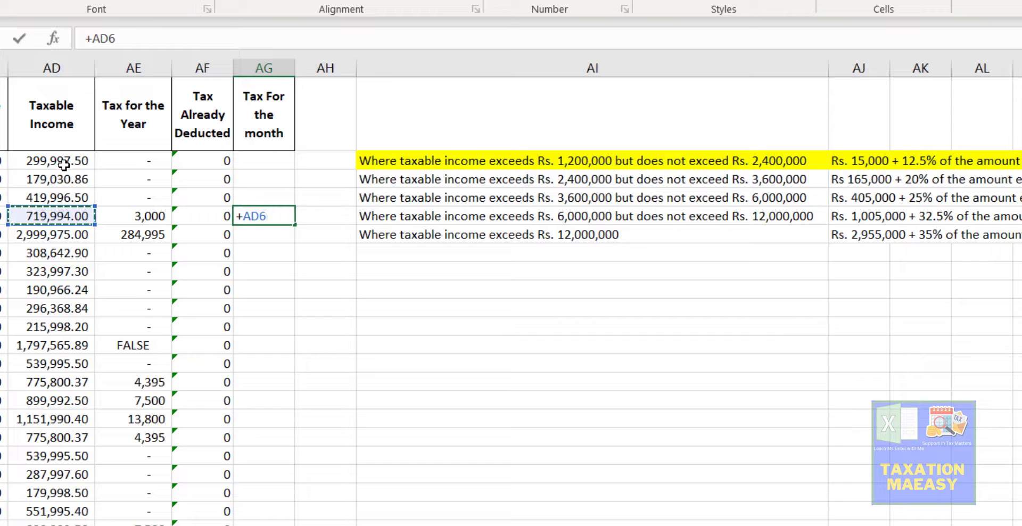
pyautogui.write('-600')
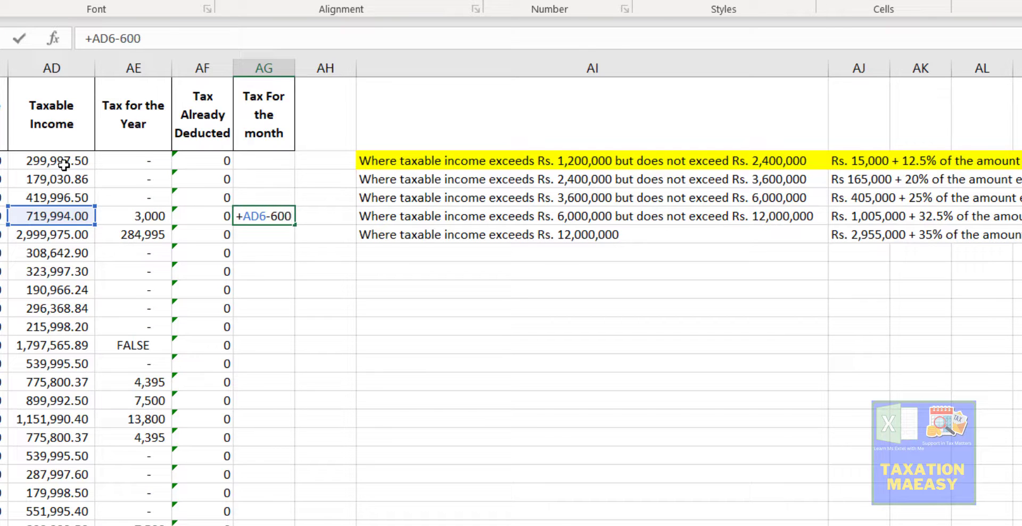
pyautogui.write('000')
pyautogui.press('Return')
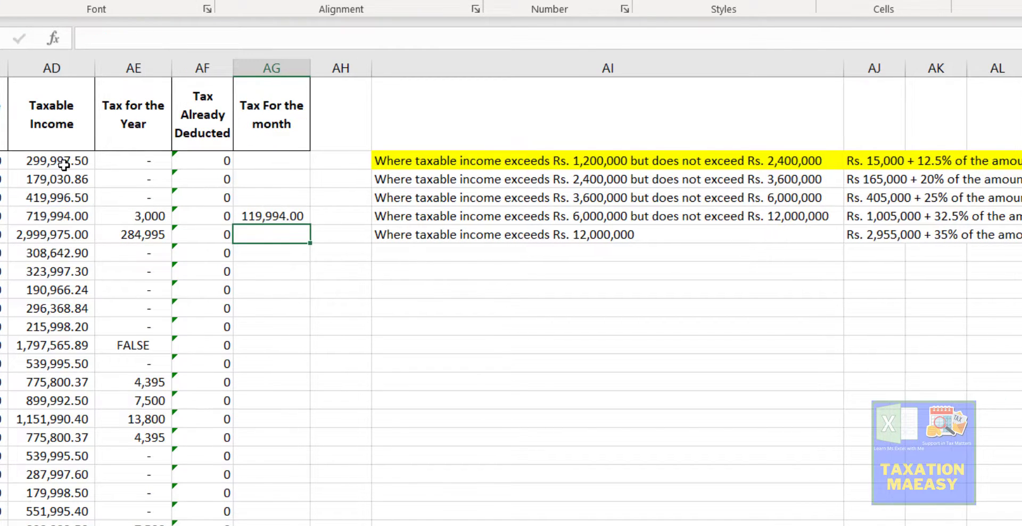
# - Check the slab list in column AI for the bracket that covers the row 6 taxable income
pyautogui.press('Up')
pyautogui.press('Left')
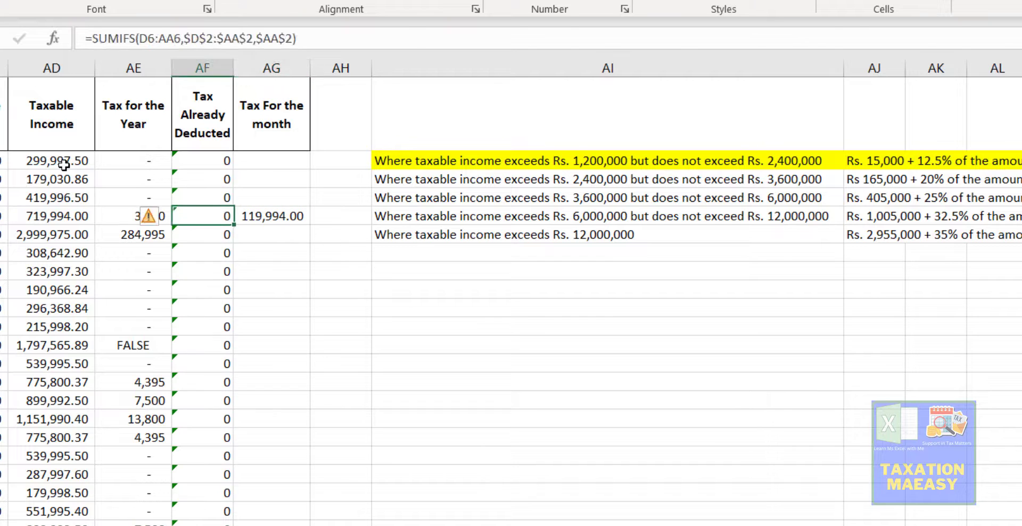
pyautogui.press('Right')
pyautogui.press('Right')
pyautogui.press('Right')
pyautogui.press('Up')
pyautogui.press('Up')
pyautogui.press('Up')
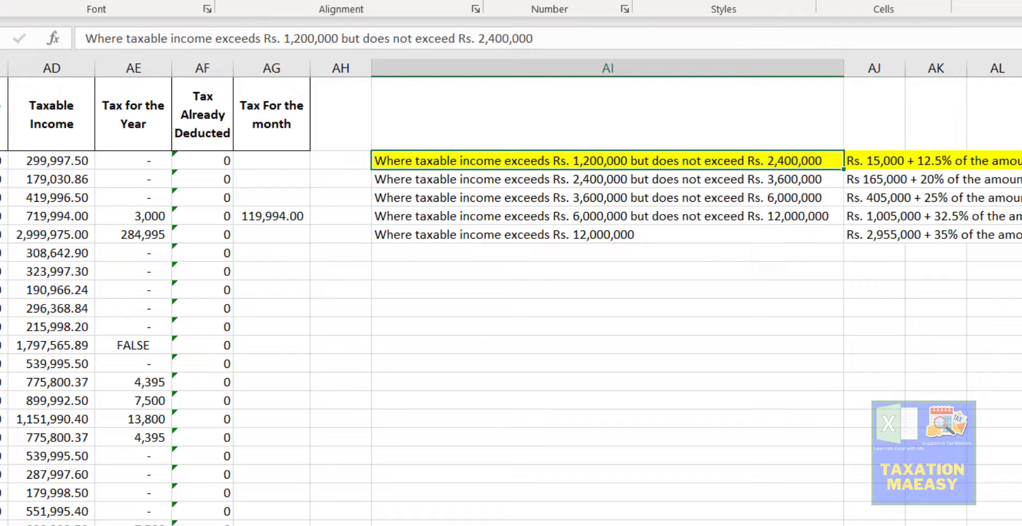
# - Copy the Rs. 600,000 to Rs. 1,200,000 slab with its rate from the tax slab workbook into AI2, above the slab list
pyautogui.hotkey('alt', 'Tab')
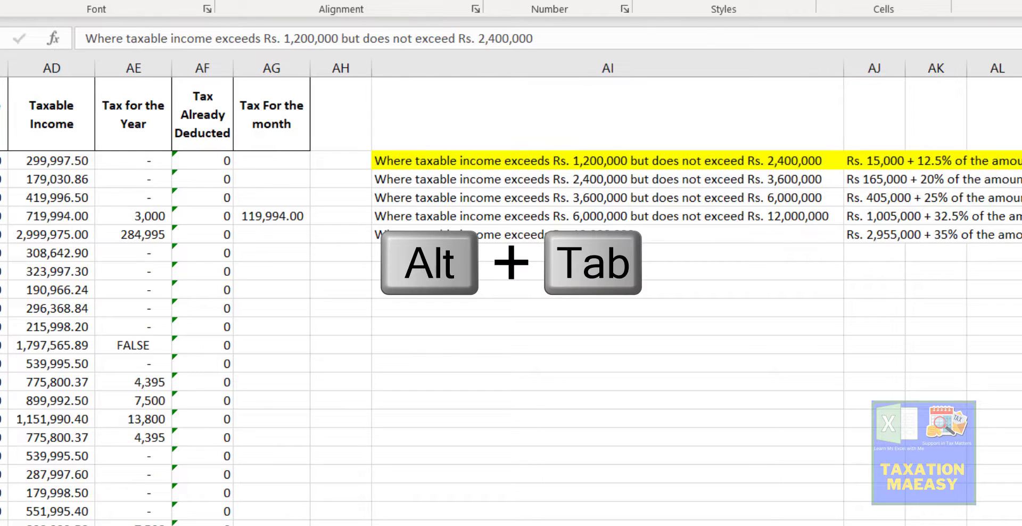
pyautogui.hotkey('alt', 'Tab')
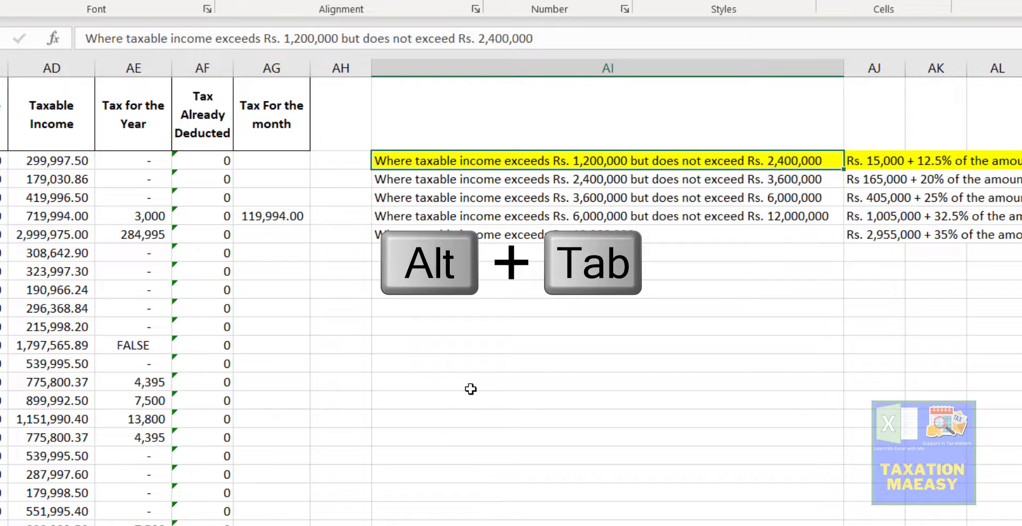
pyautogui.hotkey('alt', 'Tab')
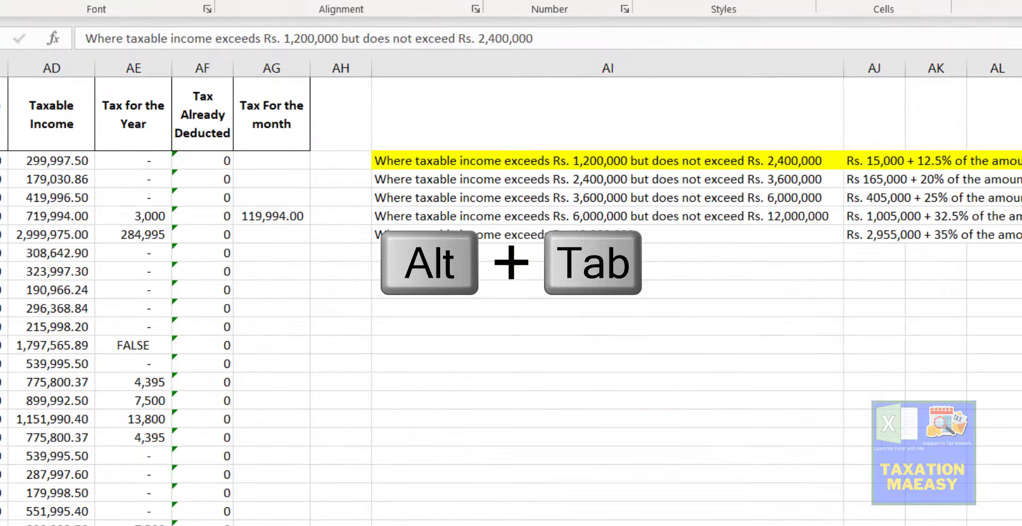
pyautogui.hotkey('alt', 'Tab')
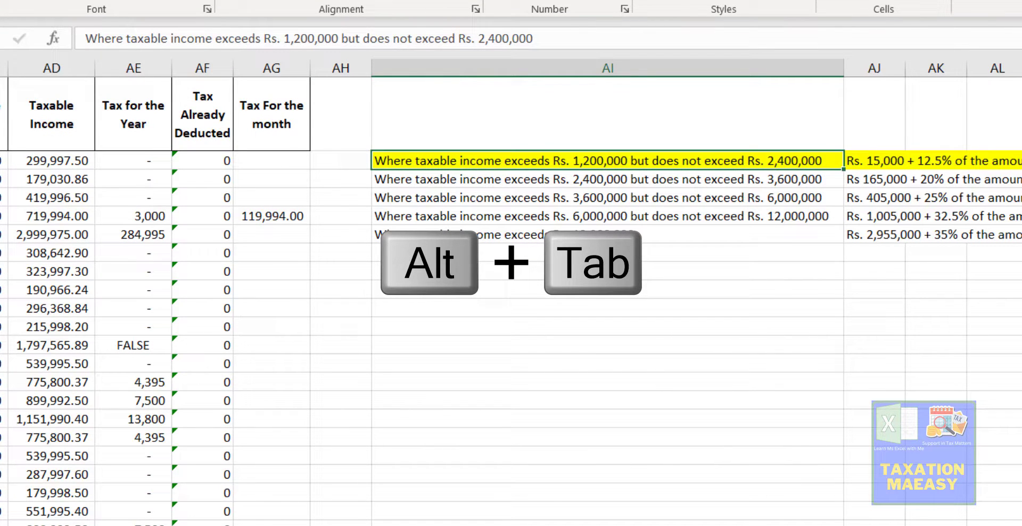
pyautogui.hotkey('alt', 'Tab')
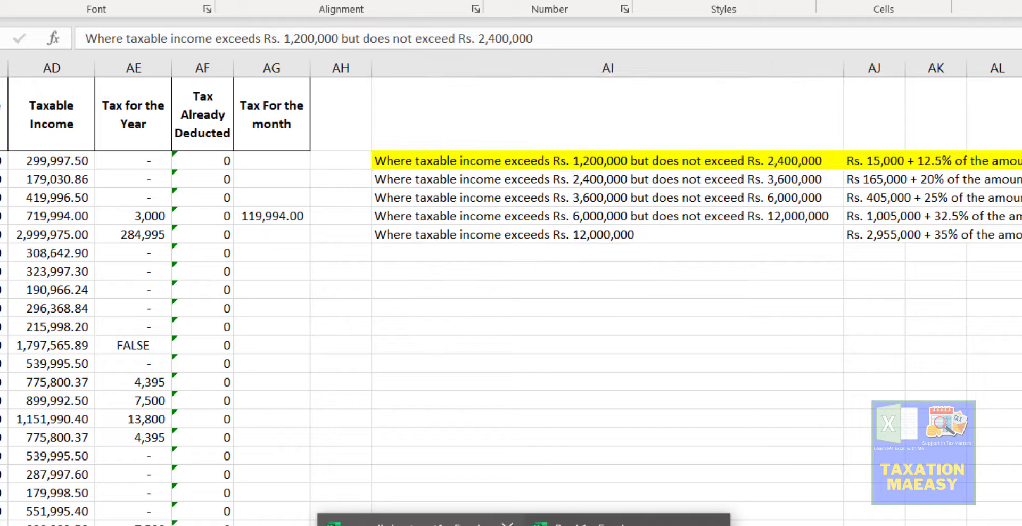
pyautogui.hotkey('alt', 'Tab')
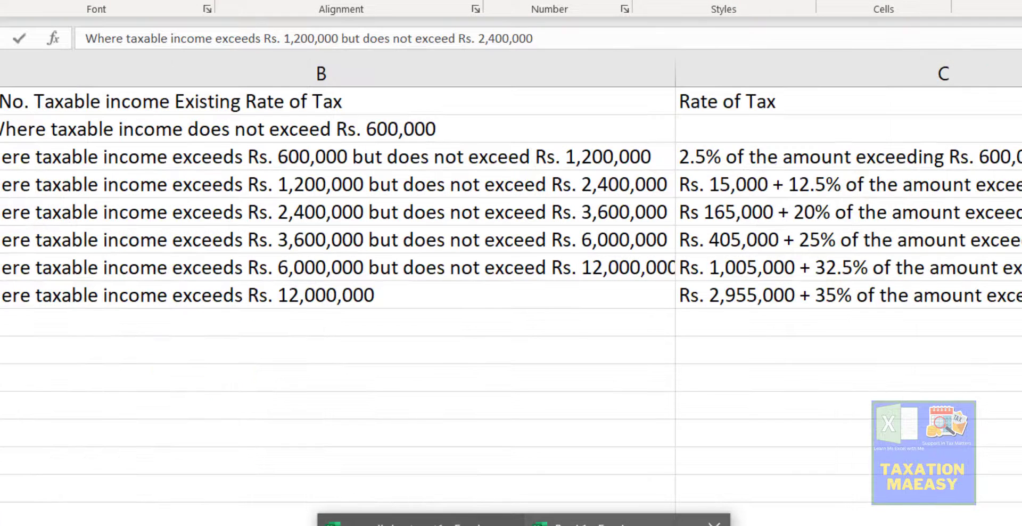
pyautogui.click(302, 158)
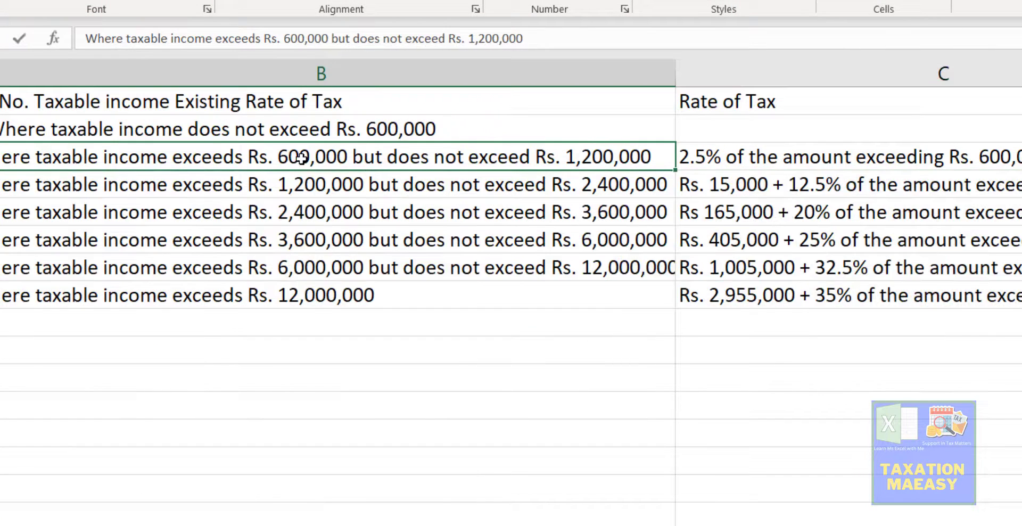
pyautogui.hotkey('shift', 'Right')
pyautogui.hotkey('ctrl', 'c')
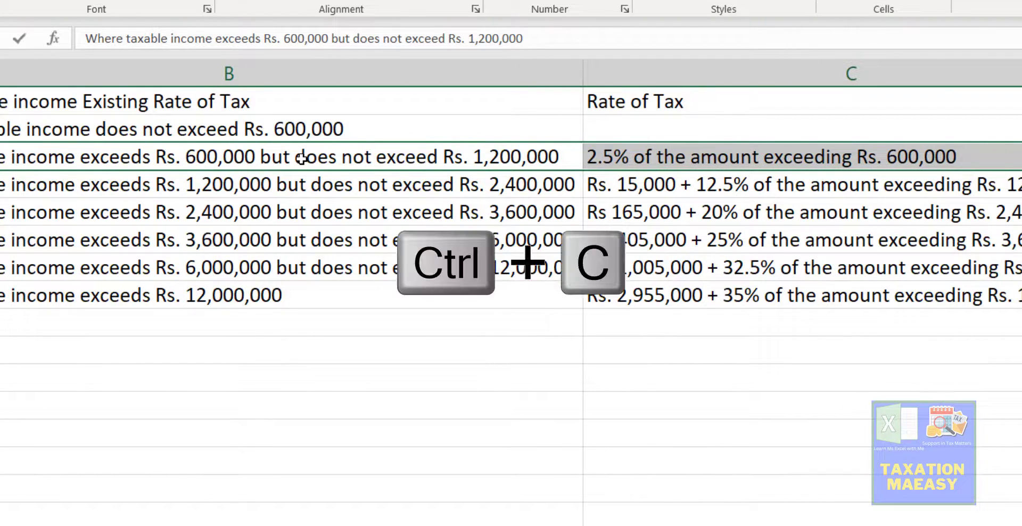
pyautogui.hotkey('alt', 'Tab')
pyautogui.press('Up')
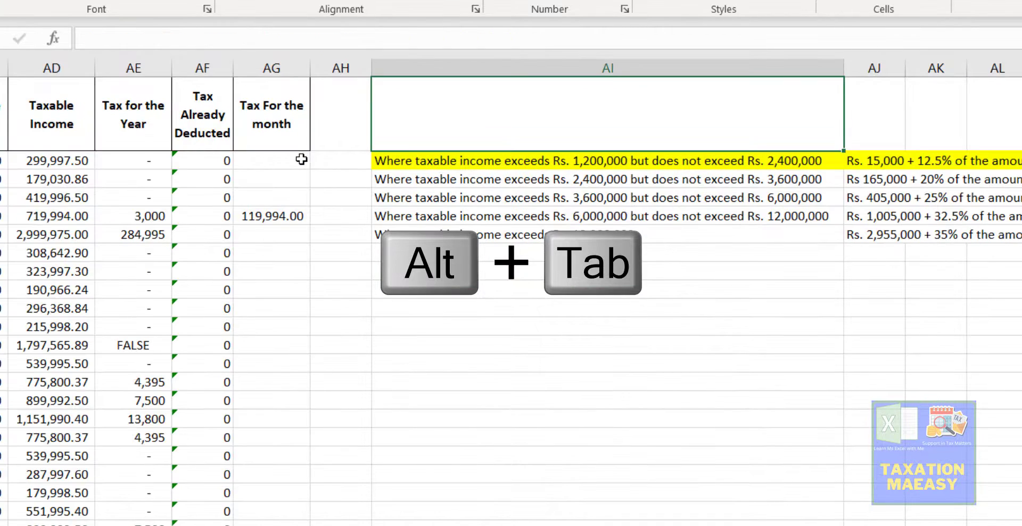
pyautogui.hotkey('ctrl', 'v')
# - Enter a check formula in AH6 that multiplies AG6 by 2.5%
pyautogui.press('Down')
pyautogui.press('Left')
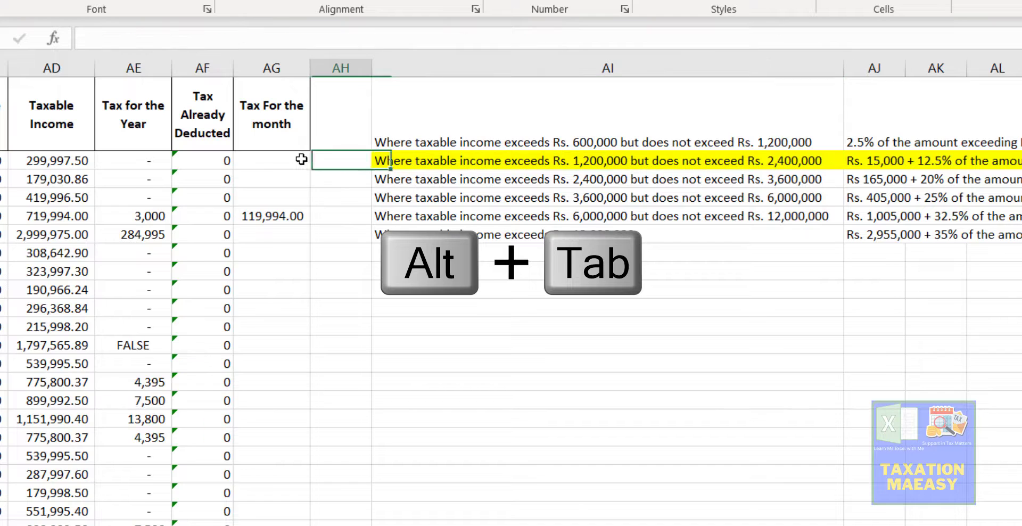
pyautogui.press('Down')
pyautogui.press('Down')
pyautogui.press('Down')
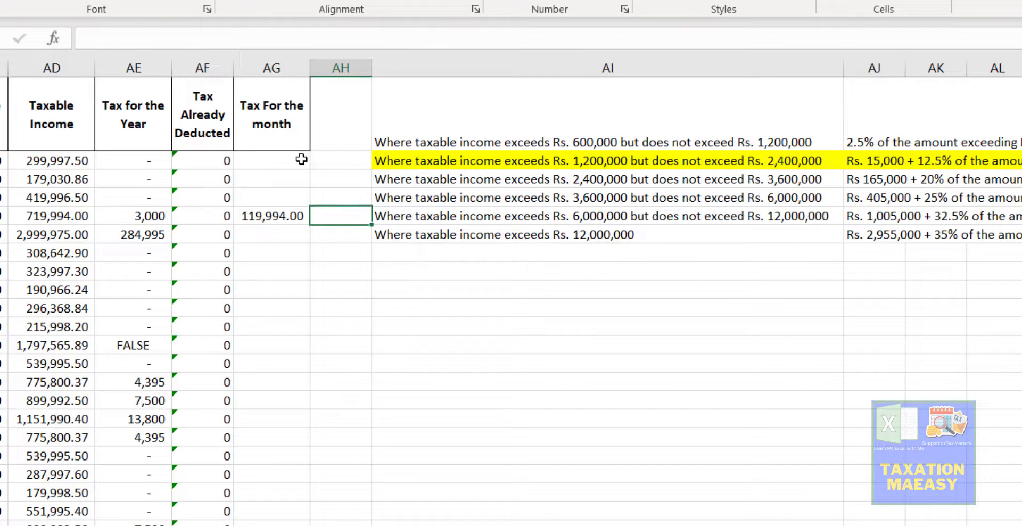
pyautogui.write('+')
pyautogui.press('Left')
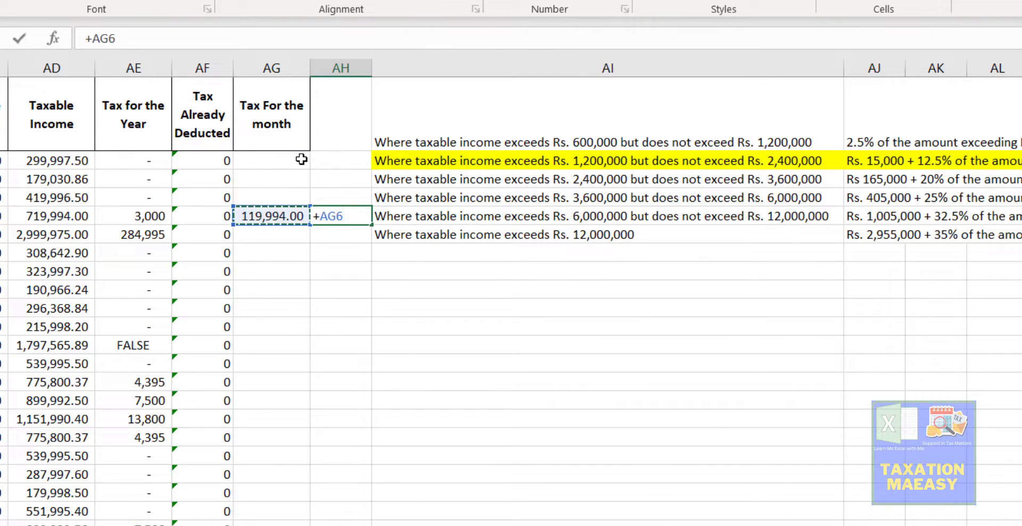
pyautogui.write('*2.5')
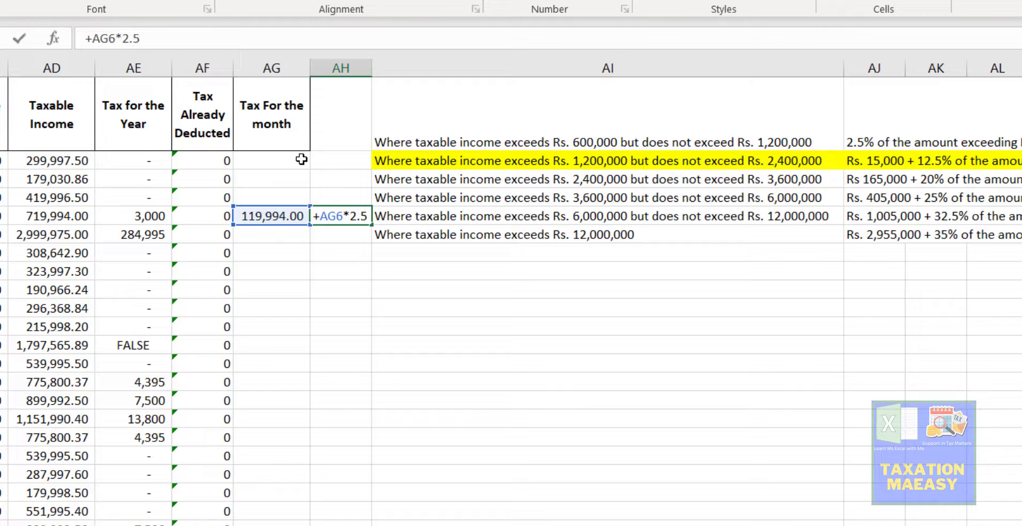
pyautogui.write('%')
pyautogui.press('Return')
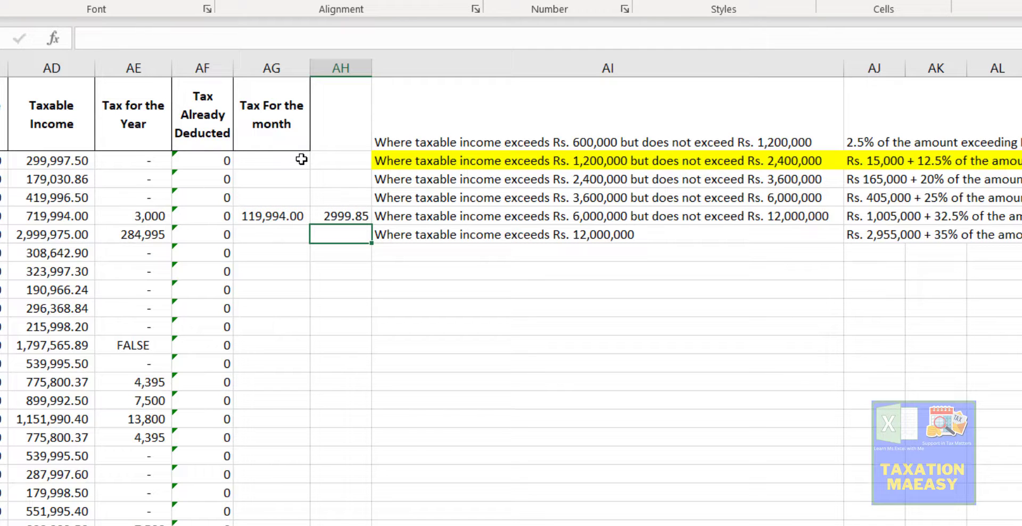
# - Show the Tax for the Year in AE6 with two decimal places for comparison with the AH6 check
pyautogui.press('Up')
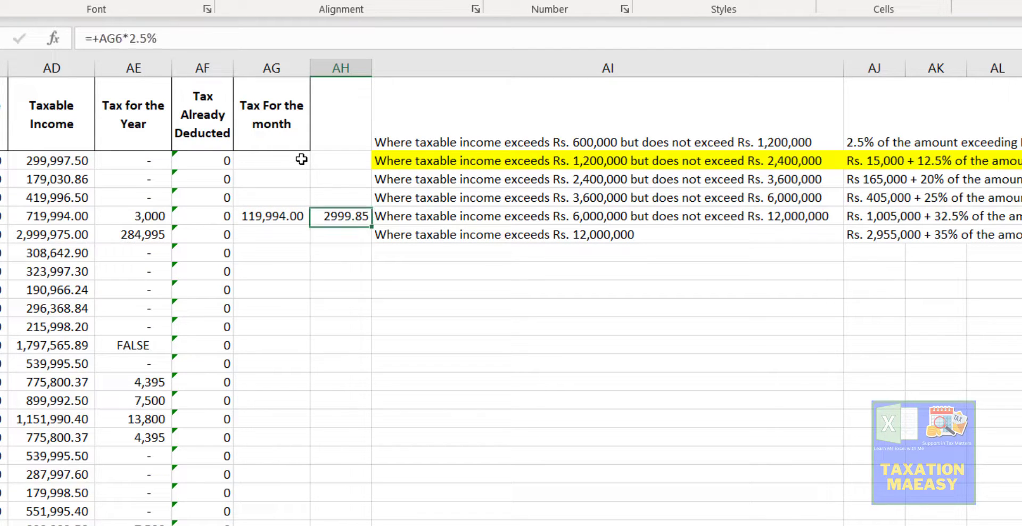
pyautogui.press('Left')
pyautogui.press('Left')
pyautogui.press('Left')
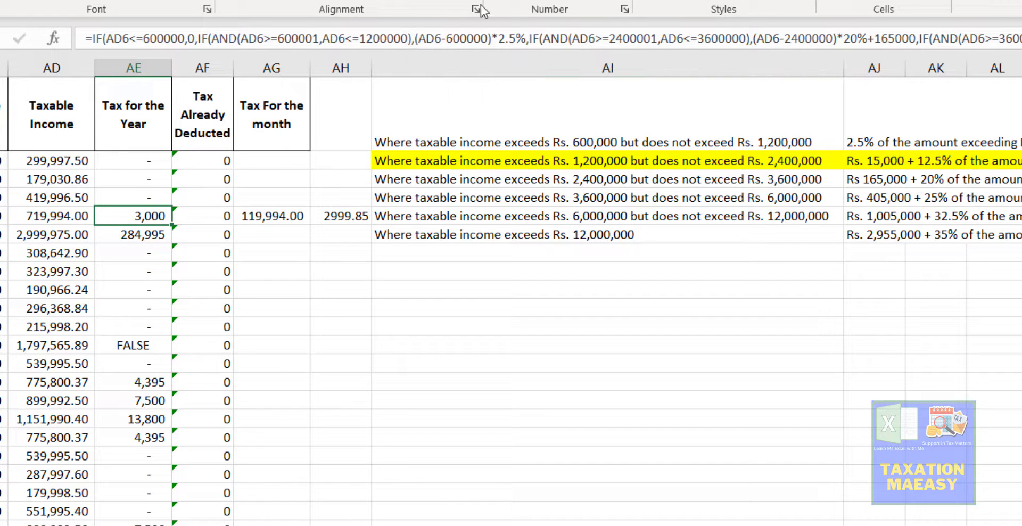
pyautogui.click(562, 0)
# - Delete the check calculations in AG6:AH6
pyautogui.click(344, 216)
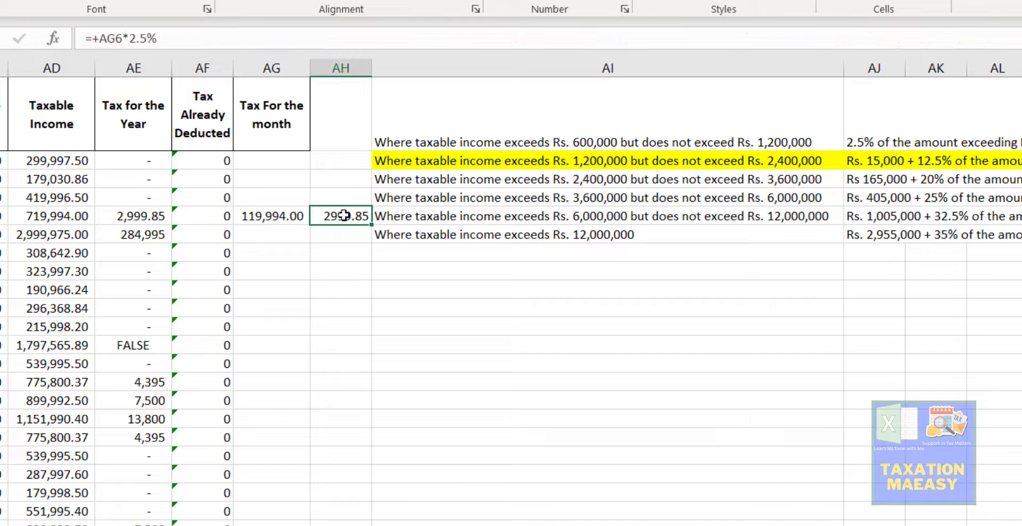
pyautogui.hotkey('shift', 'Left')
pyautogui.press('Delete')
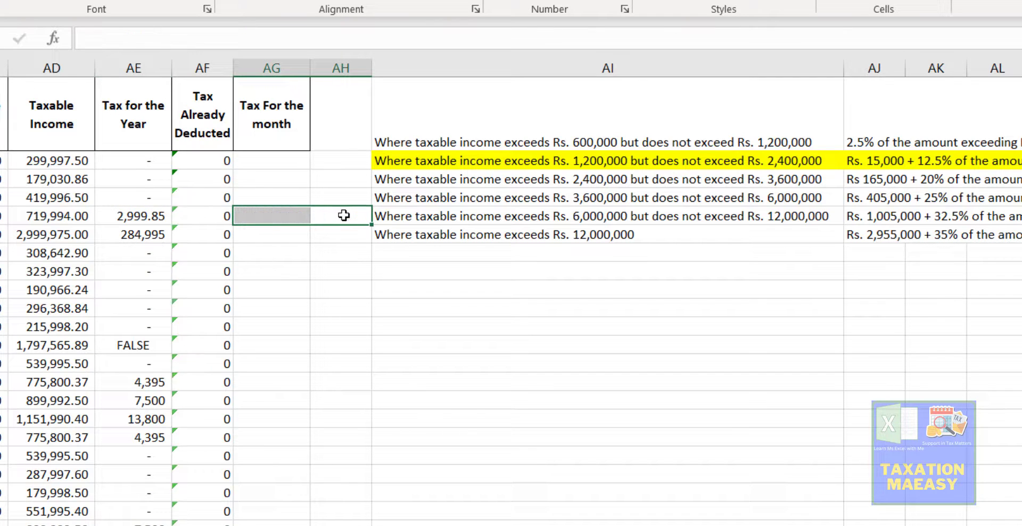
# - Compare the taxable income in AD7 with the slab list in column AI to identify its bracket
pyautogui.press('Left')
pyautogui.press('Left')
pyautogui.press('Left')
pyautogui.press('Left')
pyautogui.press('Down')
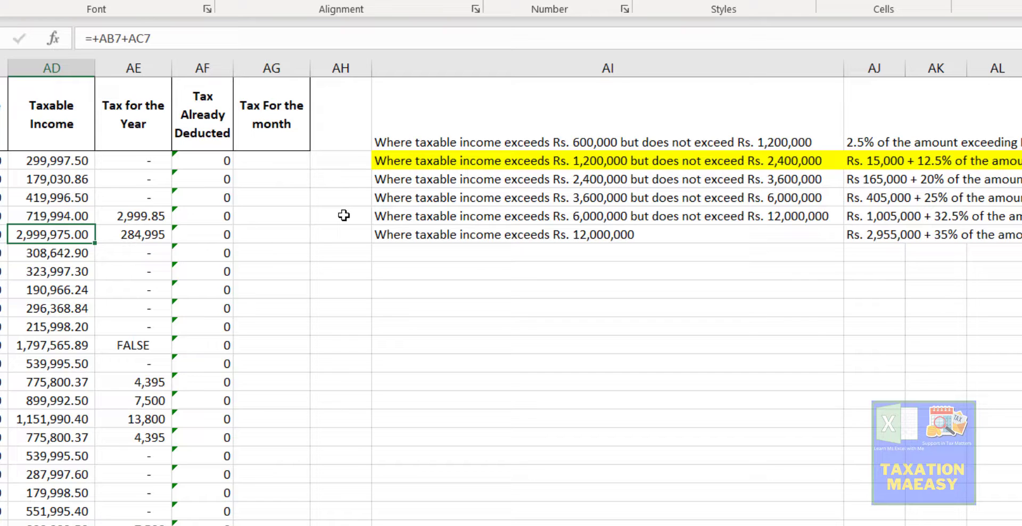
pyautogui.press('Right')
pyautogui.press('Right')
pyautogui.press('Right')
pyautogui.press('Right')
pyautogui.press('Right')
pyautogui.press('Right')
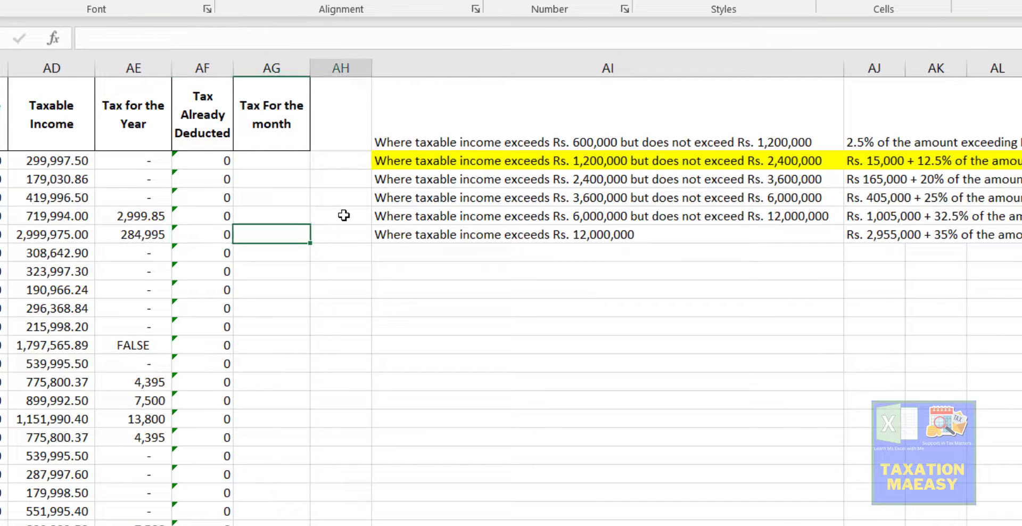
pyautogui.press('Up')
pyautogui.press('Left')
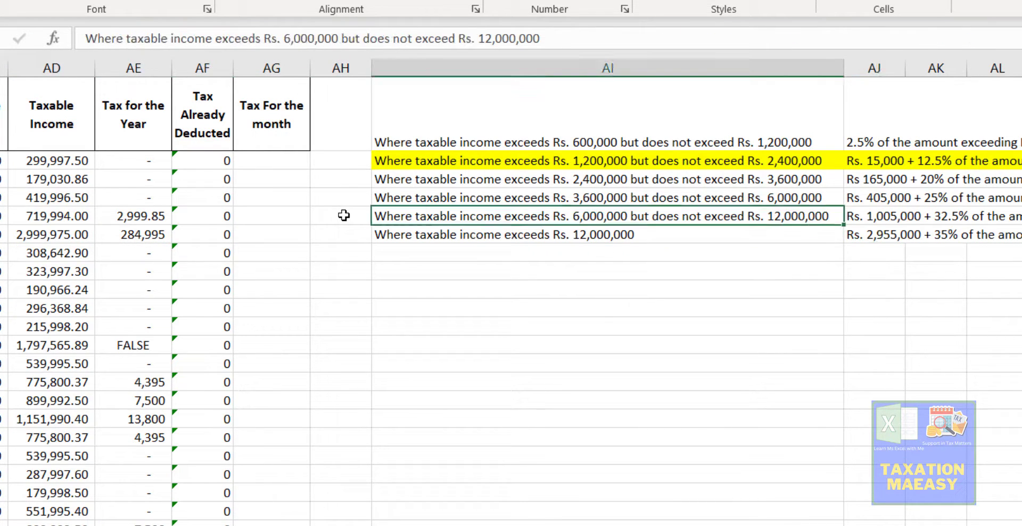
pyautogui.press('Up')
pyautogui.press('Up')
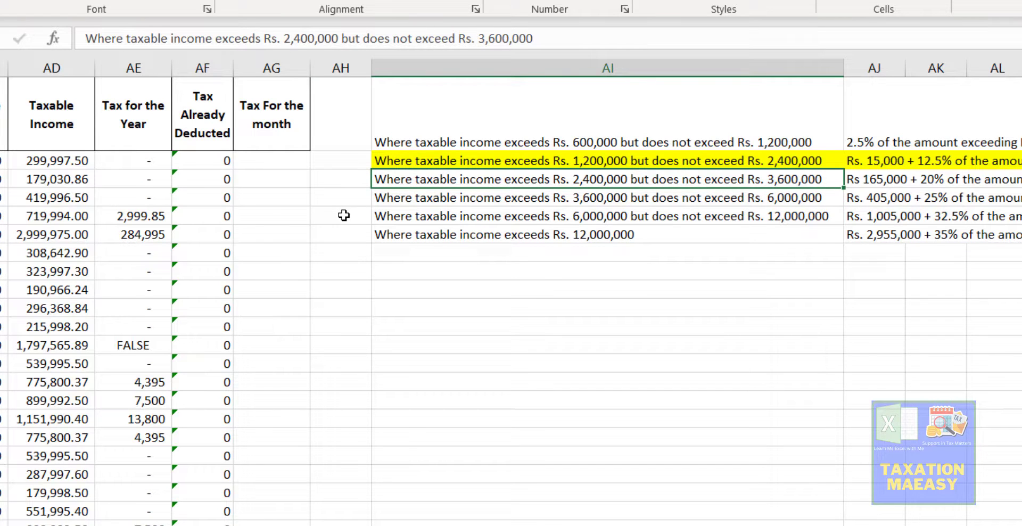
pyautogui.press('Down')
pyautogui.press('Down')
pyautogui.press('Down')
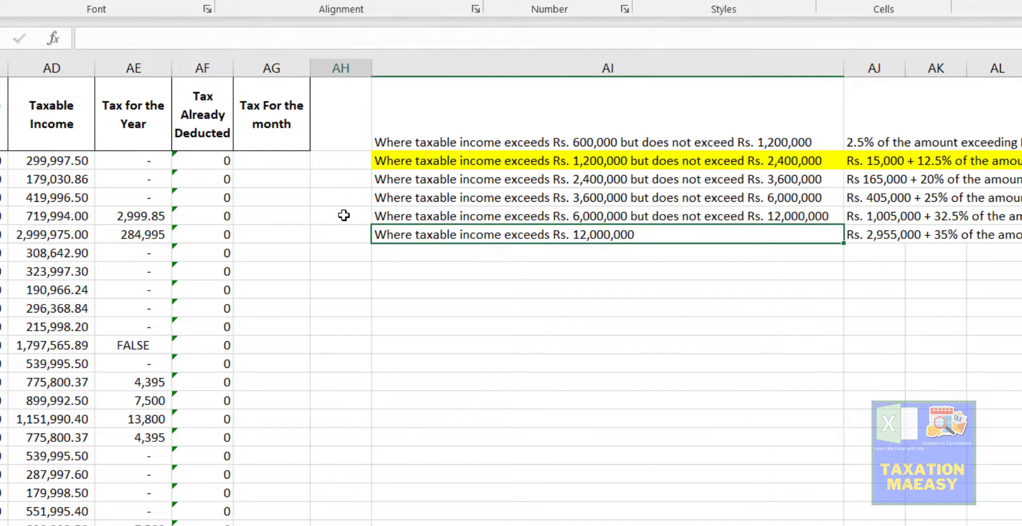
# - Enter a check formula in AH7 that subtracts the slab's lower limit from the taxable income in AD7
pyautogui.press('Left')
pyautogui.write('+')
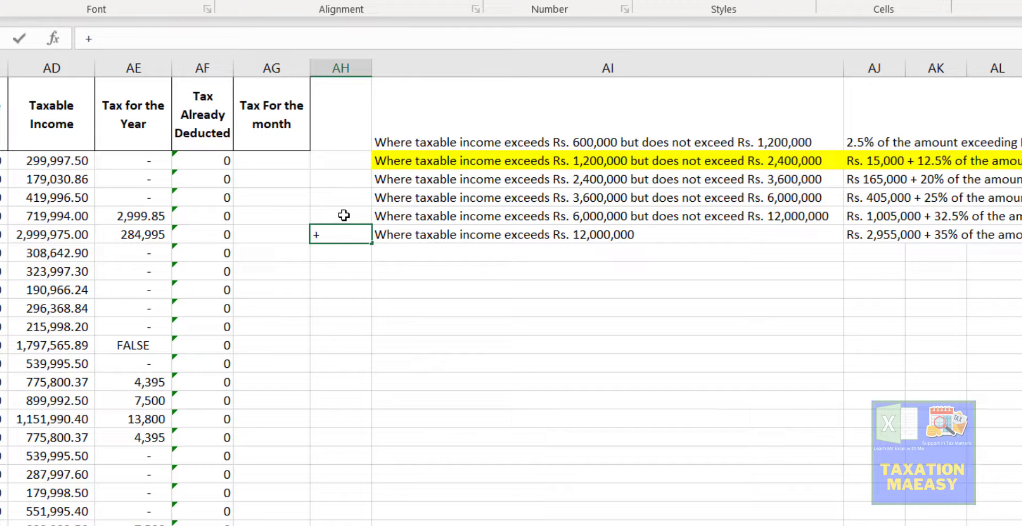
pyautogui.press('Left')
pyautogui.press('Left')
pyautogui.press('Left')
pyautogui.press('Left')
pyautogui.write('-2')
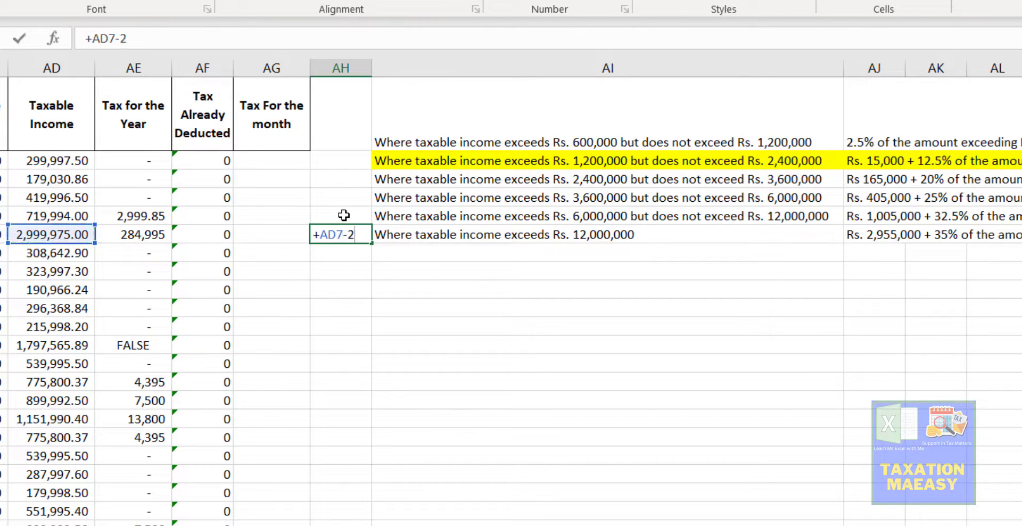
# - In AH7 subtract 2400000 from AD7, and in AH8 calculate 20% of AH7 to check the tax manually
pyautogui.write('400000')
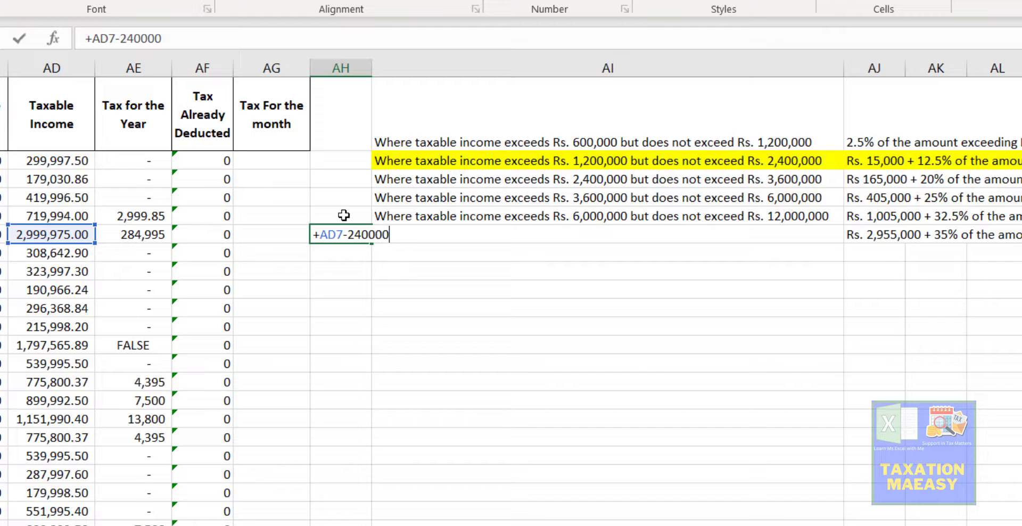
pyautogui.press('Return')
pyautogui.write('+')
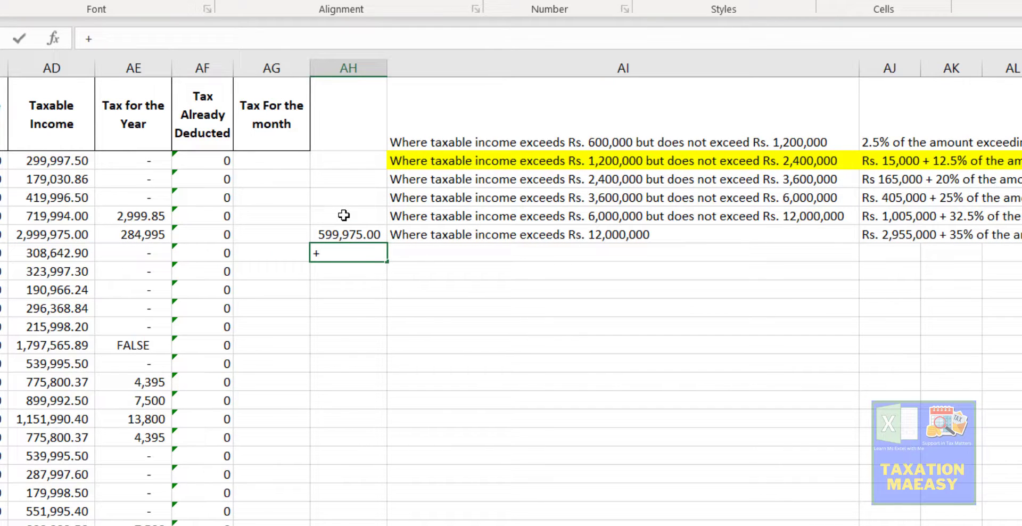
pyautogui.press('Up')
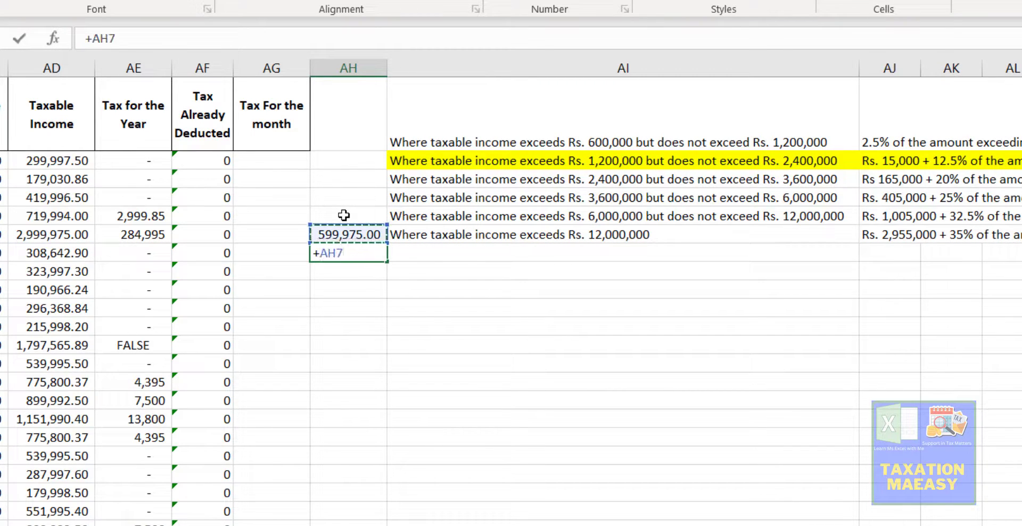
pyautogui.write('*20')
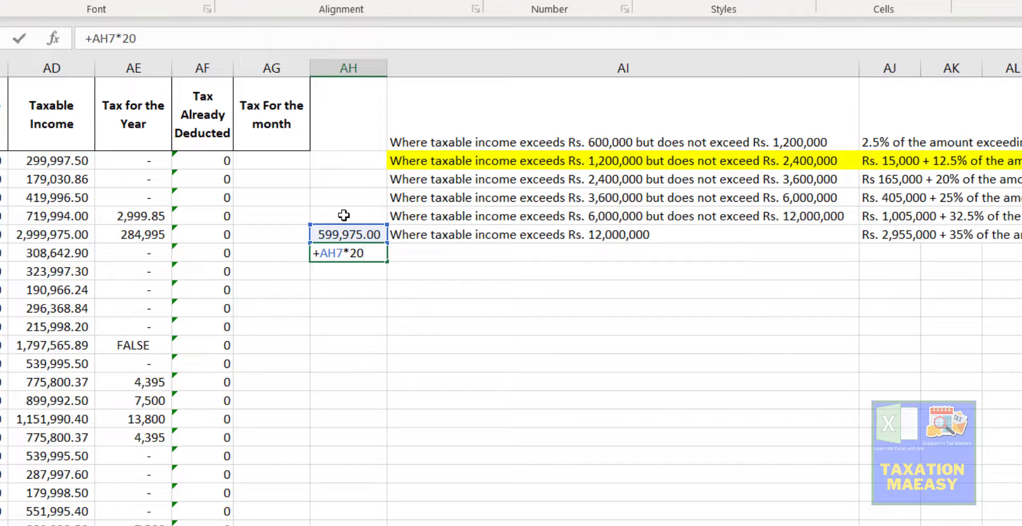
pyautogui.write('%')
pyautogui.press('Return')
# - Complete the manual tax check in AH9 by adding 165000 to AH8
pyautogui.write('+')
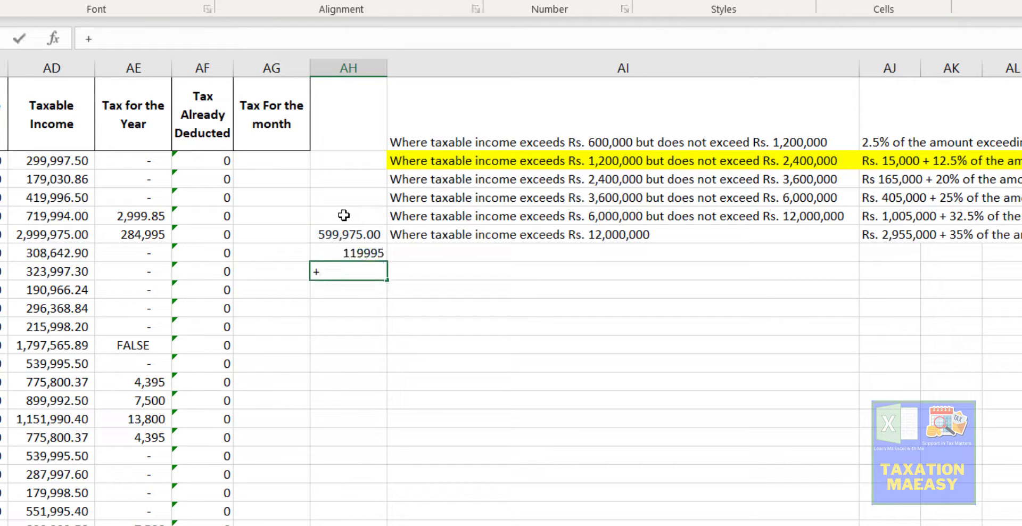
pyautogui.press('Up')
pyautogui.write('+')
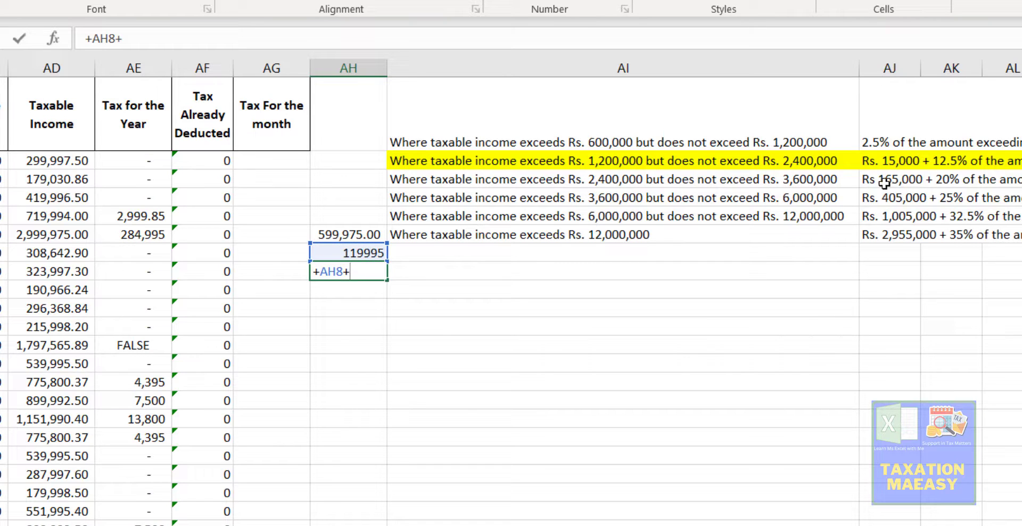
pyautogui.write('165000')
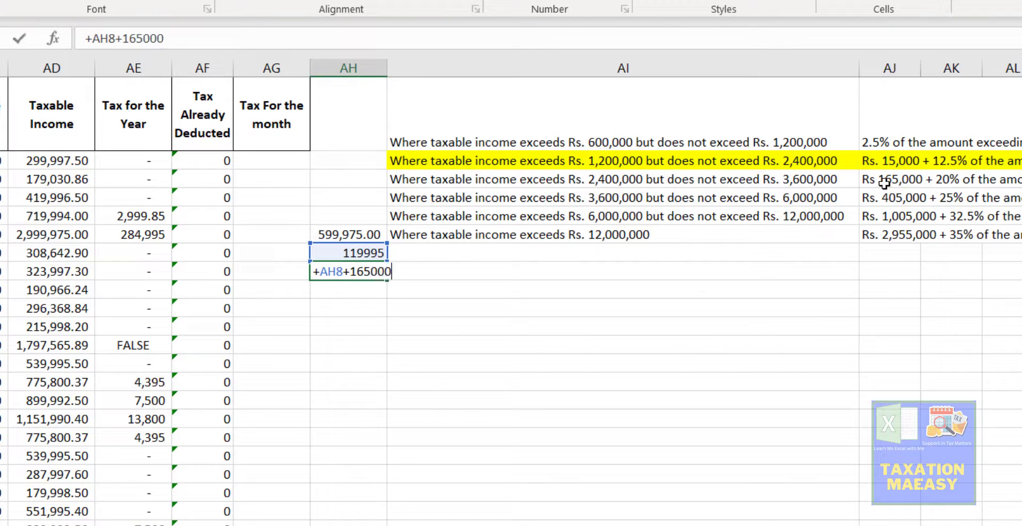
pyautogui.press('Return')
# - Clear the scratch calculations from AH7 through AH9
pyautogui.press('Up')
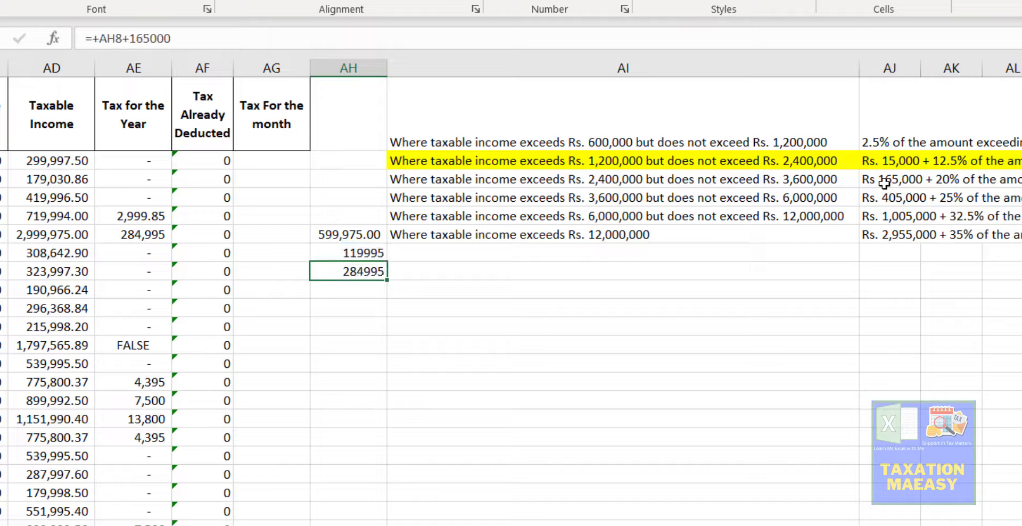
pyautogui.hotkey('shift', 'Up')
pyautogui.hotkey('shift', 'Up')
pyautogui.press('Delete')
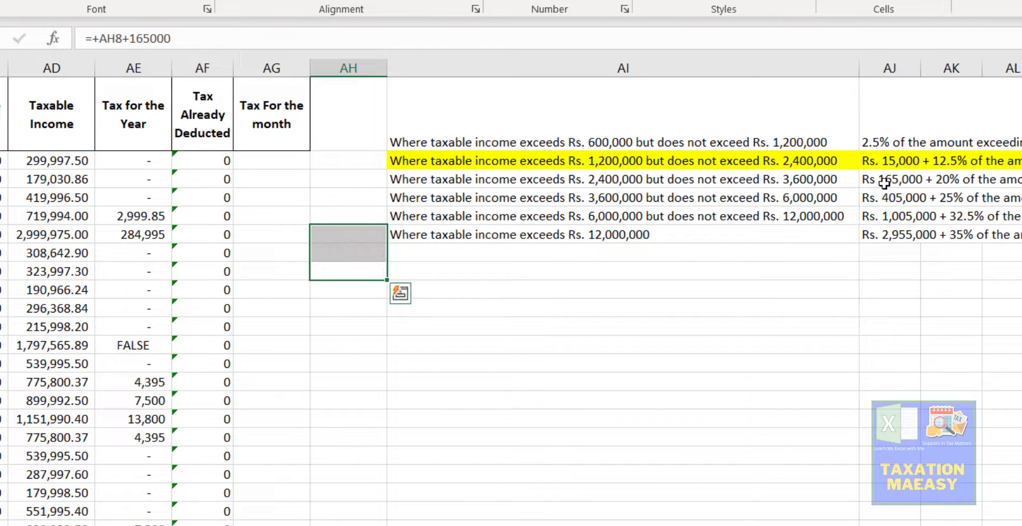
# - Examine the Tax for the Year formula in AE13 alongside the row's taxable income
pyautogui.press('Left')
pyautogui.press('Down')
pyautogui.press('Down')
pyautogui.press('Left')
pyautogui.press('Left')
pyautogui.press('Down')
pyautogui.press('Down')
pyautogui.press('Down')
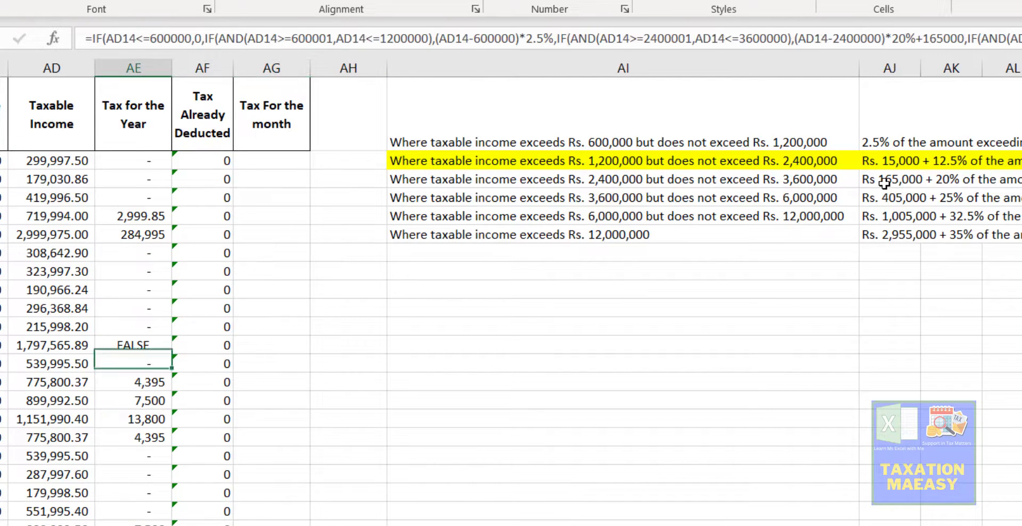
pyautogui.press('Up')
pyautogui.press('Left')
pyautogui.press('Left')
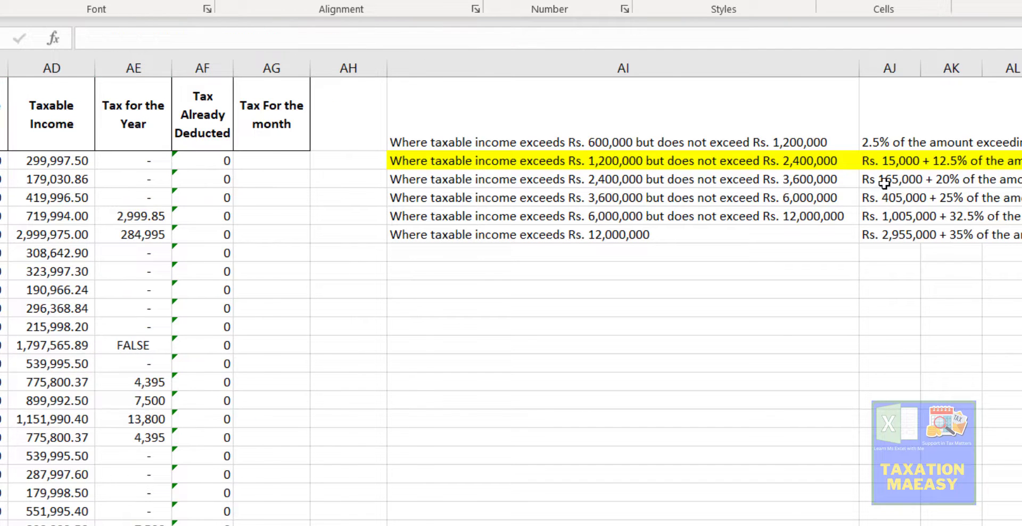
pyautogui.press('Right')
pyautogui.press('Right')
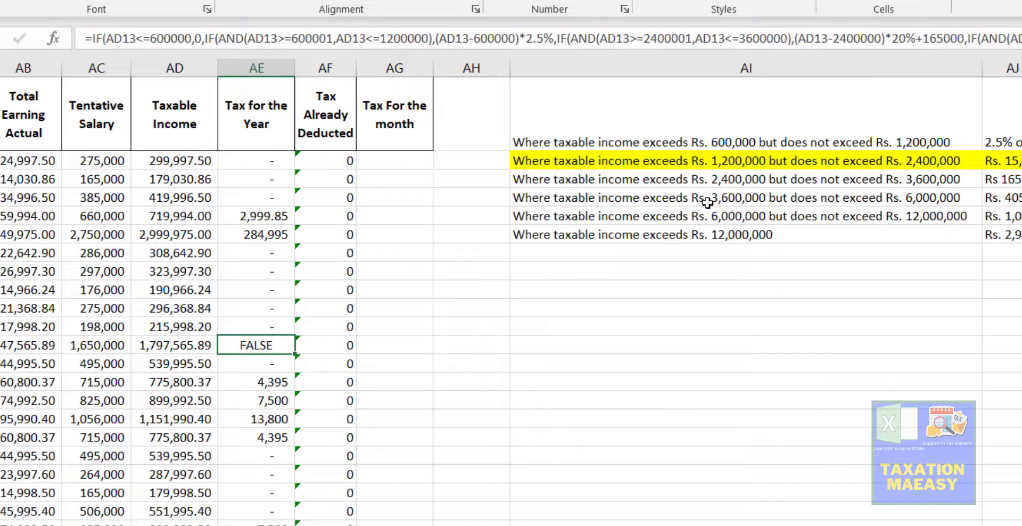
# - Compare the AE13 tax formula with the highlighted slab for income between Rs. 1,200,000 and Rs. 2,400,000
pyautogui.click(761, 164)
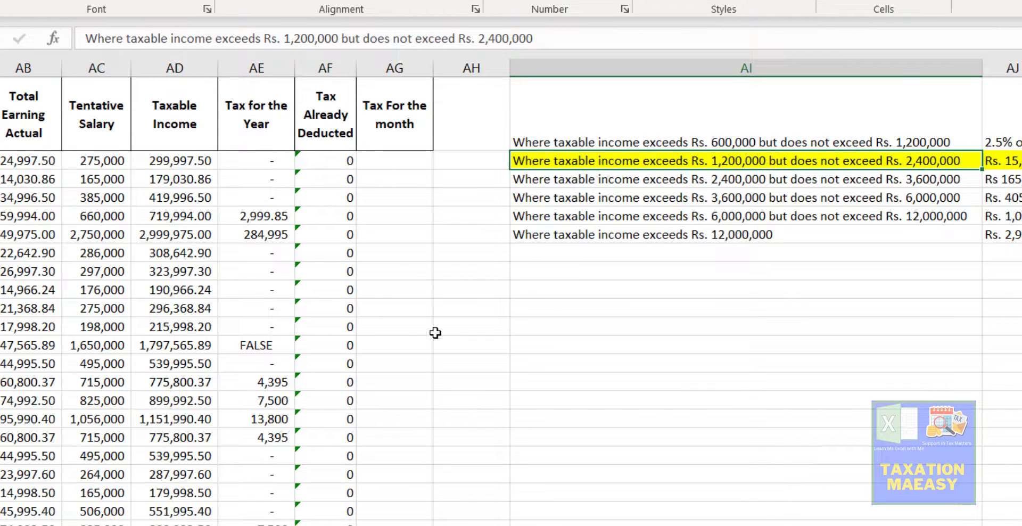
pyautogui.click(257, 348)
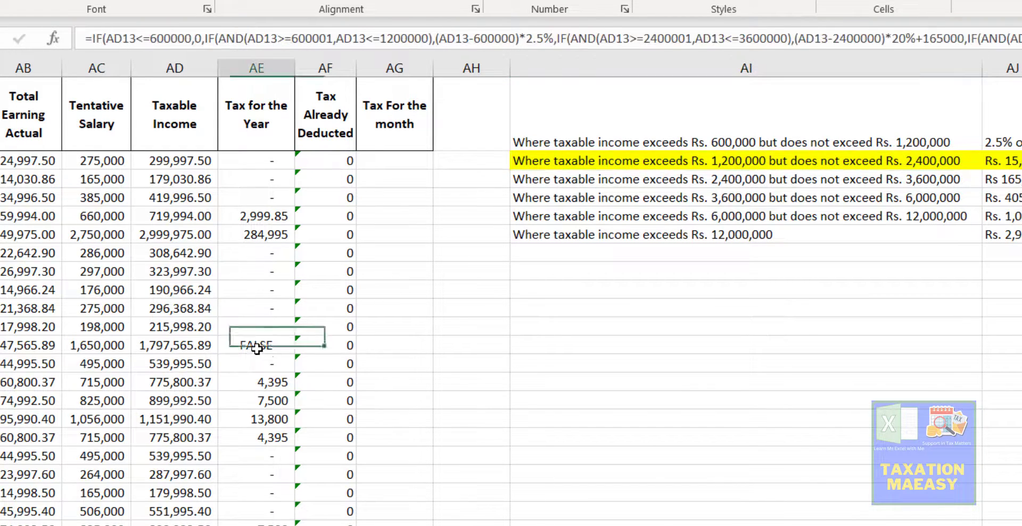
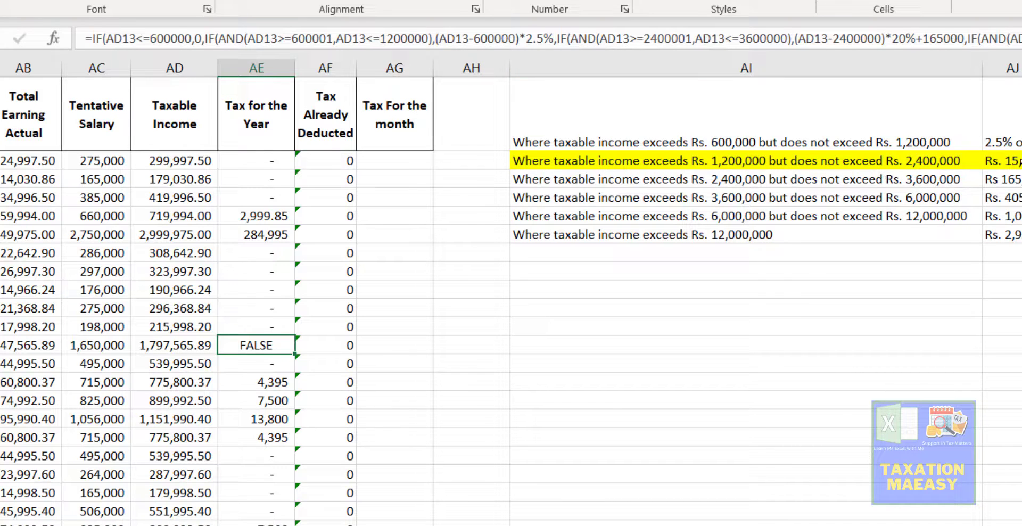
pyautogui.click(574, 70)
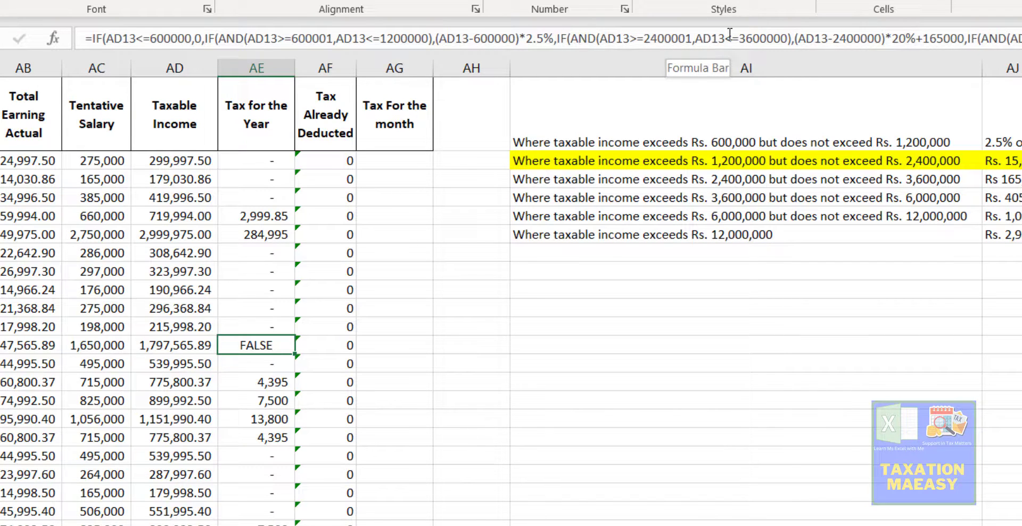
pyautogui.click(1009, 179)
pyautogui.click(844, 158)
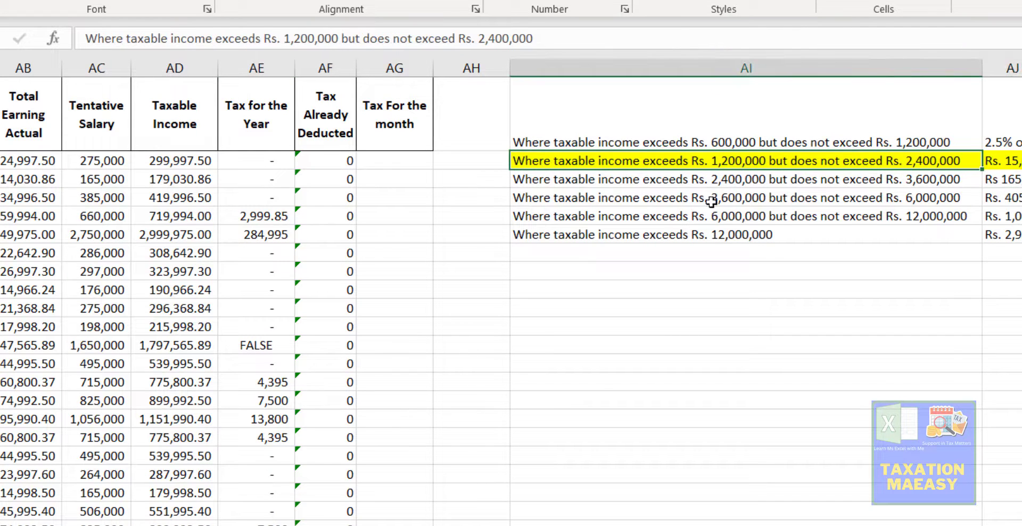
# - In the AE3 formula, copy the IF block for income from 2400001 to 3600000, through +165000
pyautogui.click(268, 168)
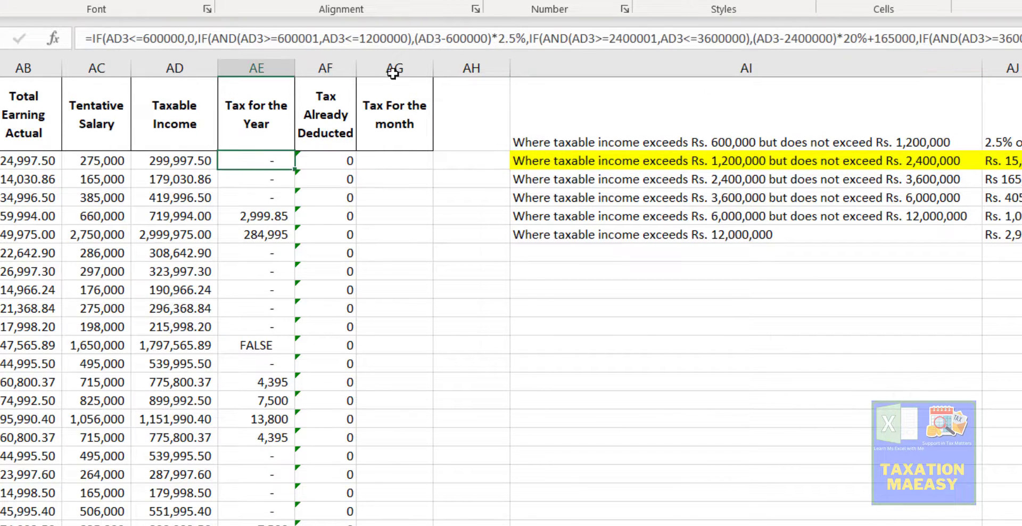
pyautogui.click(427, 39)
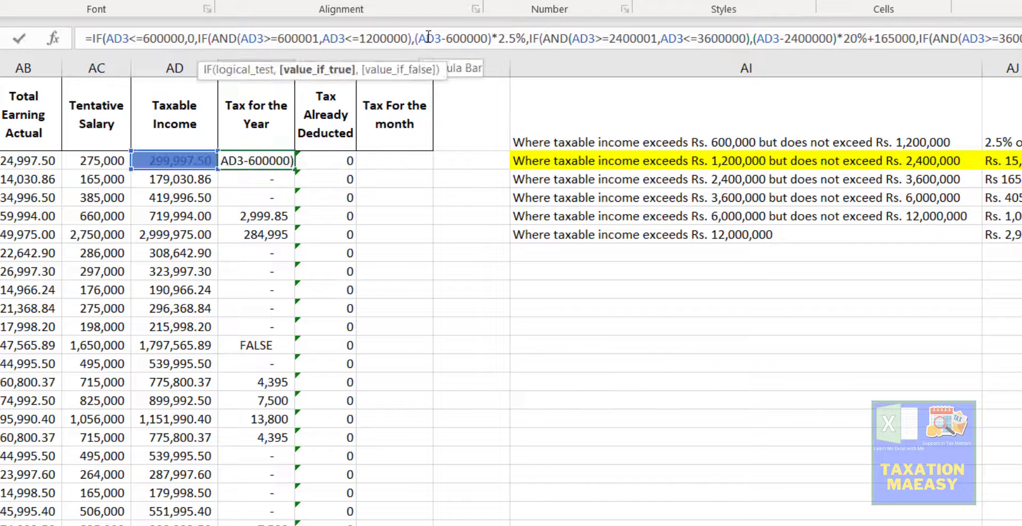
pyautogui.press('Right')
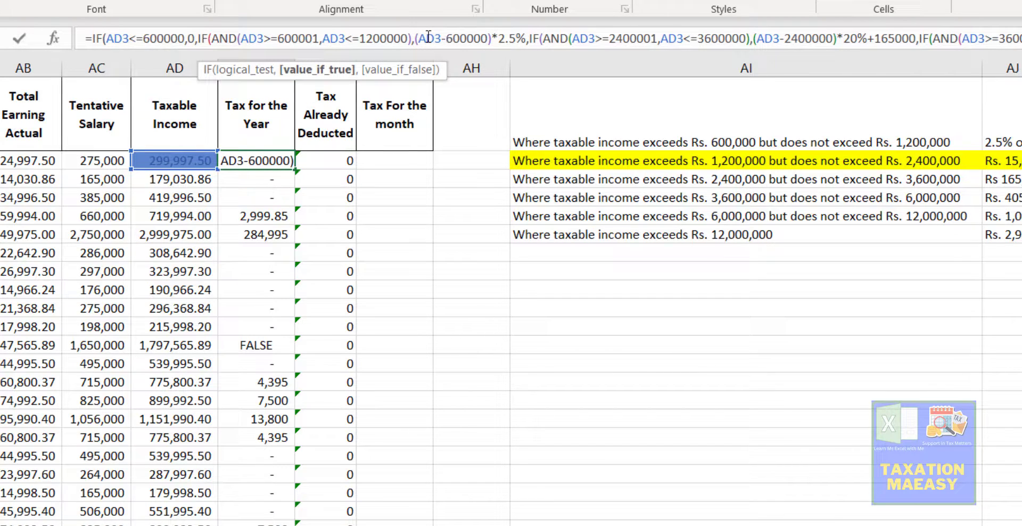
pyautogui.press('Right')
pyautogui.press('Right')
pyautogui.press('Right')
pyautogui.press('Right')
pyautogui.press('Right')
pyautogui.press('Right')
pyautogui.press('Right')
pyautogui.press('Right')
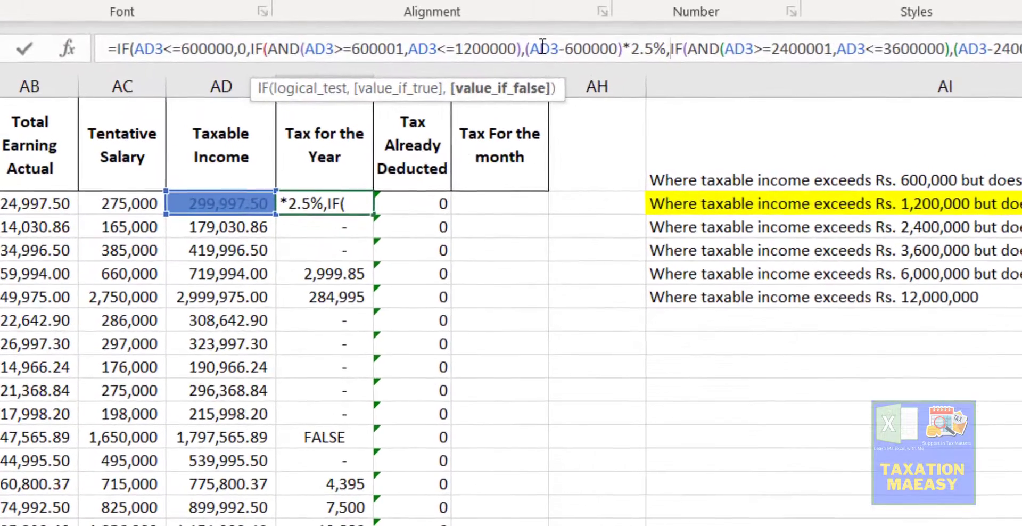
pyautogui.hotkey('shift', 'Right')
pyautogui.hotkey('shift', 'Right')
pyautogui.hotkey('shift', 'Right')
pyautogui.hotkey('shift', 'Right')
pyautogui.hotkey('shift', 'Right')
pyautogui.hotkey('shift', 'Right')
pyautogui.hotkey('shift', 'Right')
pyautogui.hotkey('shift', 'Right')
pyautogui.hotkey('shift', 'Right')
pyautogui.hotkey('shift', 'Right')
pyautogui.hotkey('shift', 'Right')
pyautogui.hotkey('shift', 'Right')
pyautogui.hotkey('shift', 'Right')
pyautogui.hotkey('shift', 'Right')
pyautogui.hotkey('shift', 'Right')
pyautogui.hotkey('shift', 'Right')
pyautogui.hotkey('shift', 'Right')
pyautogui.hotkey('shift', 'Right')
pyautogui.hotkey('shift', 'Right')
pyautogui.hotkey('shift', 'Right')
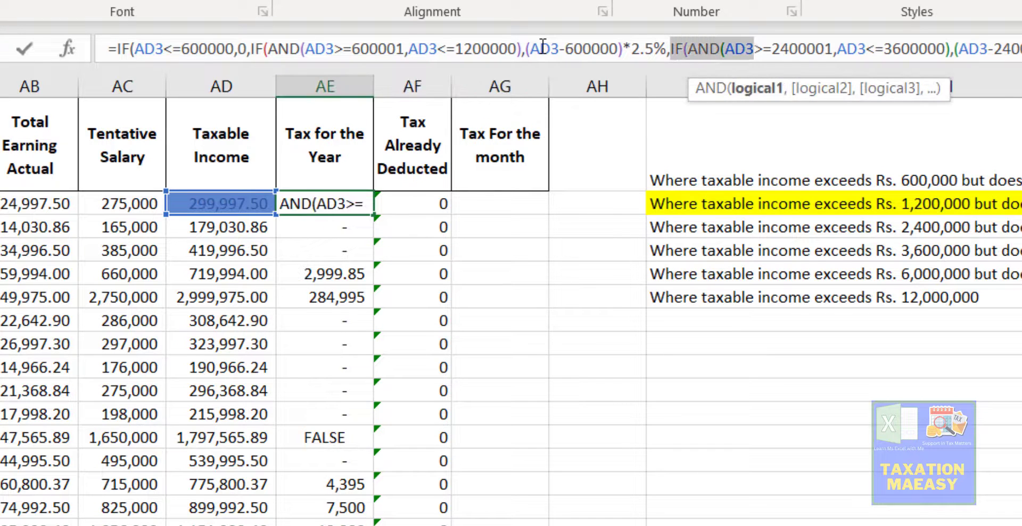
pyautogui.hotkey('shift', 'Right')
pyautogui.hotkey('shift', 'Right')
pyautogui.hotkey('shift', 'Right')
pyautogui.hotkey('shift', 'Right')
pyautogui.hotkey('shift', 'Right')
pyautogui.hotkey('shift', 'Right')
pyautogui.hotkey('shift', 'Right')
pyautogui.hotkey('shift', 'Right')
pyautogui.hotkey('shift', 'Right')
pyautogui.hotkey('shift', 'Right')
pyautogui.hotkey('shift', 'Right')
pyautogui.hotkey('shift', 'Right')
pyautogui.hotkey('shift', 'Right')
pyautogui.hotkey('shift', 'Right')
pyautogui.hotkey('shift', 'Right')
pyautogui.hotkey('shift', 'Right')
pyautogui.hotkey('shift', 'Right')
pyautogui.hotkey('shift', 'Right')
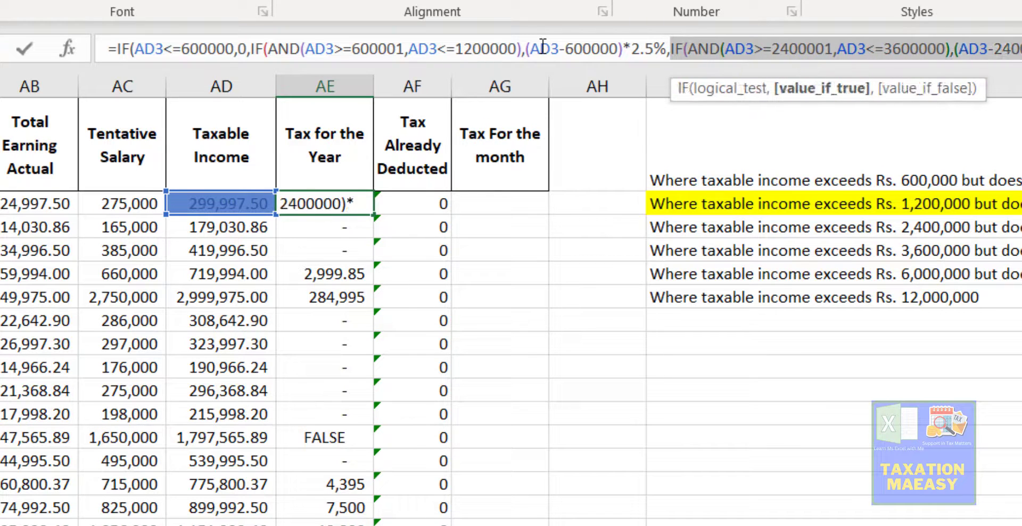
pyautogui.hotkey('shift', 'Right')
pyautogui.hotkey('shift', 'Right')
pyautogui.hotkey('shift', 'Right')
pyautogui.hotkey('shift', 'Right')
pyautogui.hotkey('shift', 'Right')
pyautogui.hotkey('shift', 'Right')
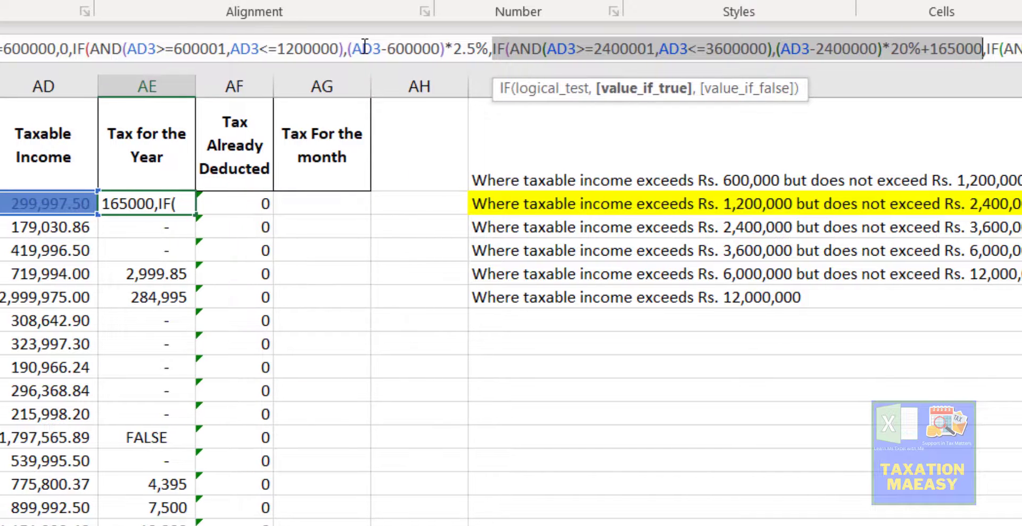
pyautogui.hotkey('ctrl', 'c')
# - Paste the copied IF block directly after the 2.5% slab in AE3, separating it from the following IF with a comma
pyautogui.press('Left')
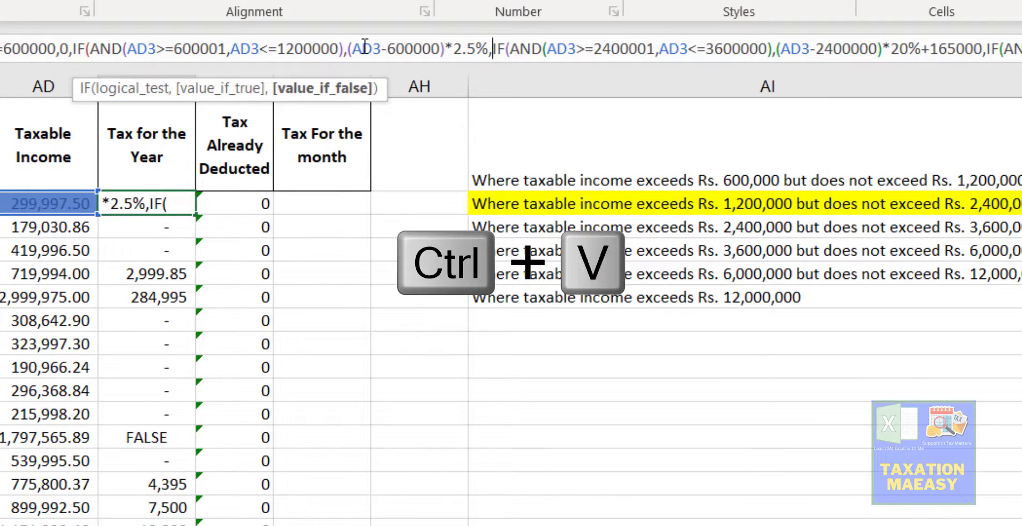
pyautogui.press('BackSpace')
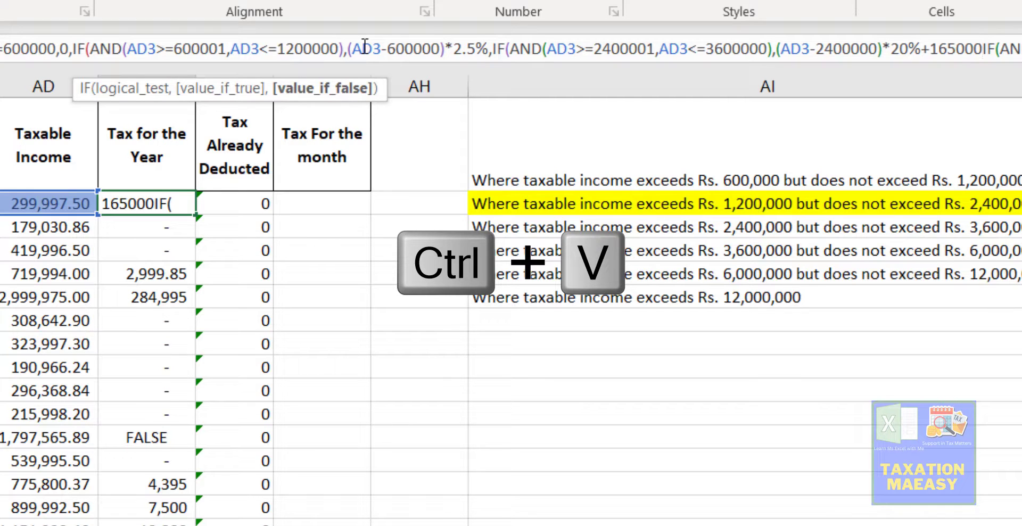
pyautogui.write(',')
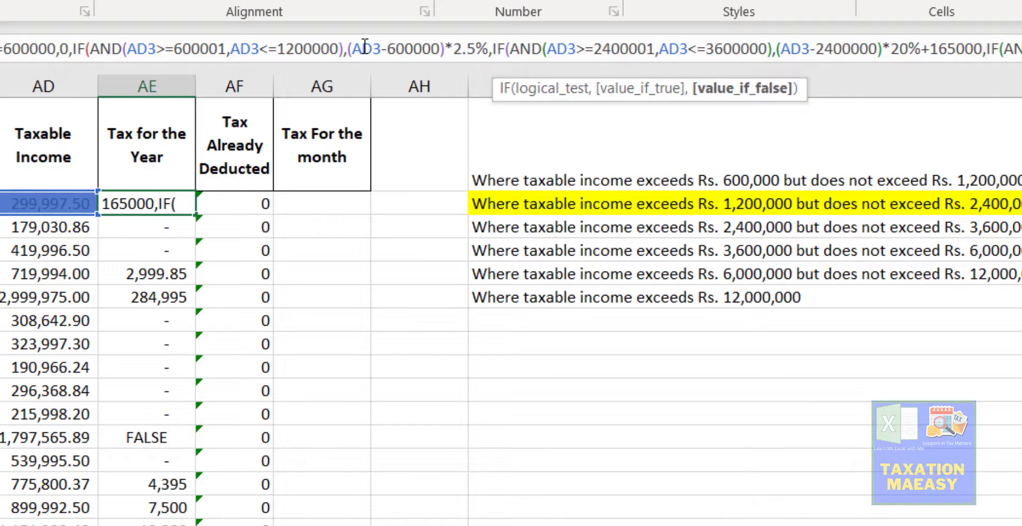
# - Set the fixed tax amount in the pasted IF block to 15000
pyautogui.press('Left')
pyautogui.hotkey('shift', 'Left')
pyautogui.hotkey('shift', 'Left')
pyautogui.hotkey('shift', 'Left')
pyautogui.hotkey('shift', 'Left')
pyautogui.hotkey('shift', 'Left')
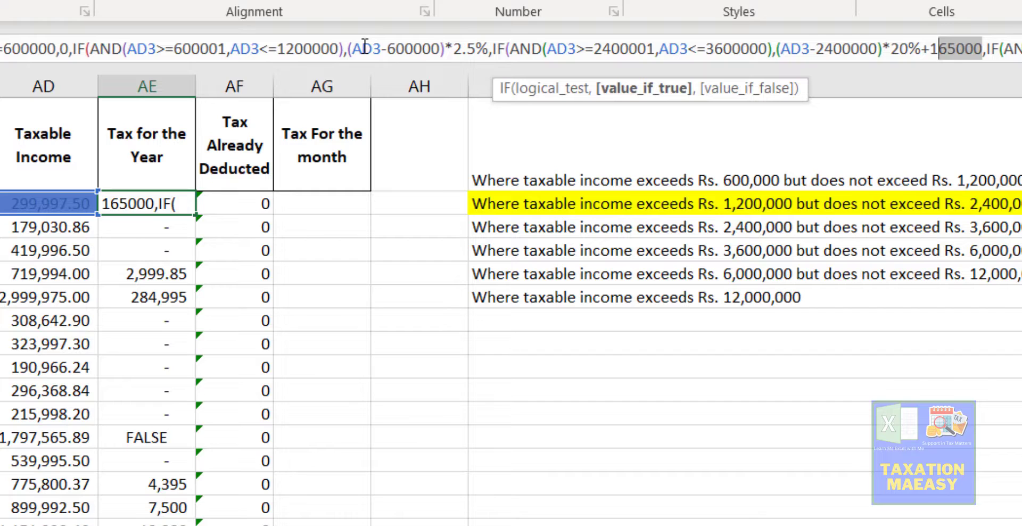
pyautogui.write('5000')
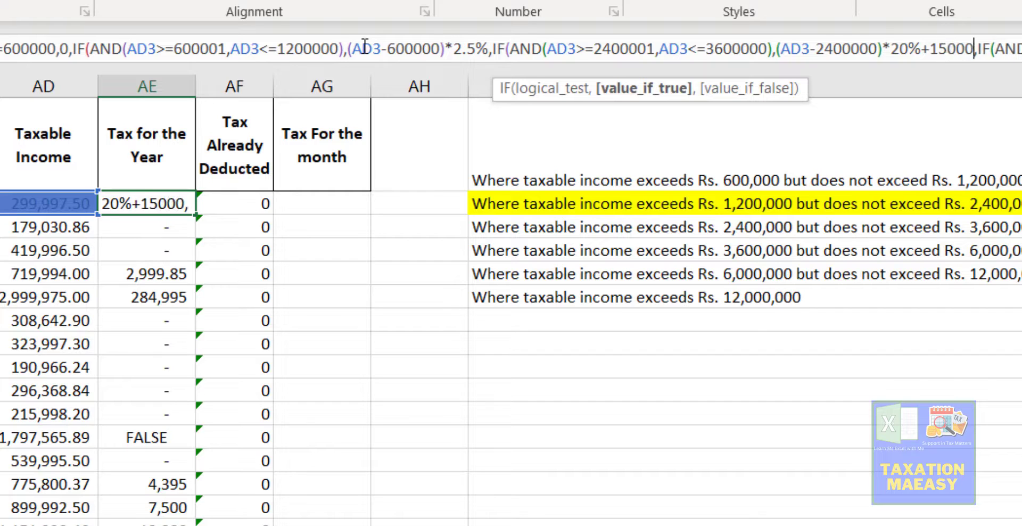
# - Set the tax rate in the pasted IF block to 12.5%
pyautogui.press('Left')
pyautogui.press('Left')
pyautogui.press('Left')
pyautogui.press('Left')
pyautogui.press('Right')
pyautogui.hotkey('shift', 'Left')
pyautogui.hotkey('shift', 'Left')
pyautogui.write('12.')
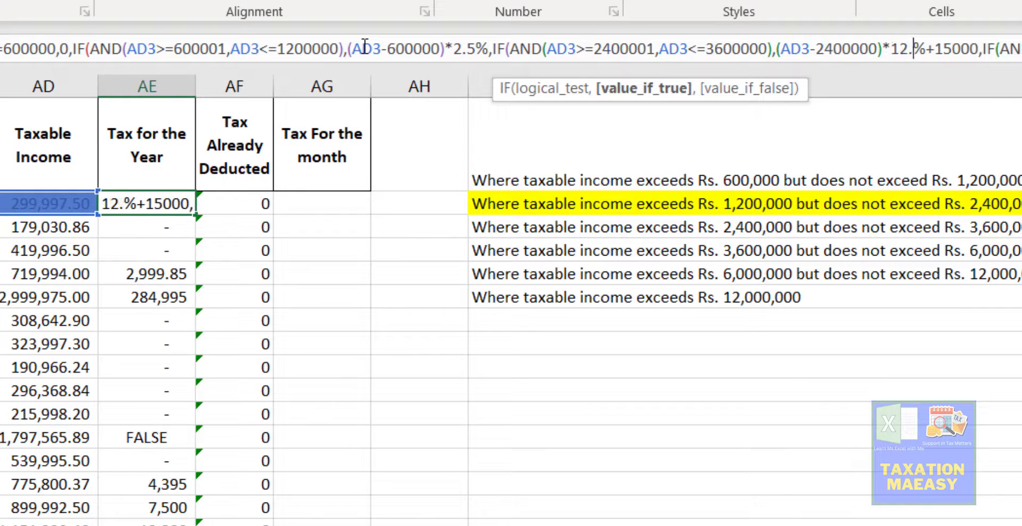
pyautogui.write('5')
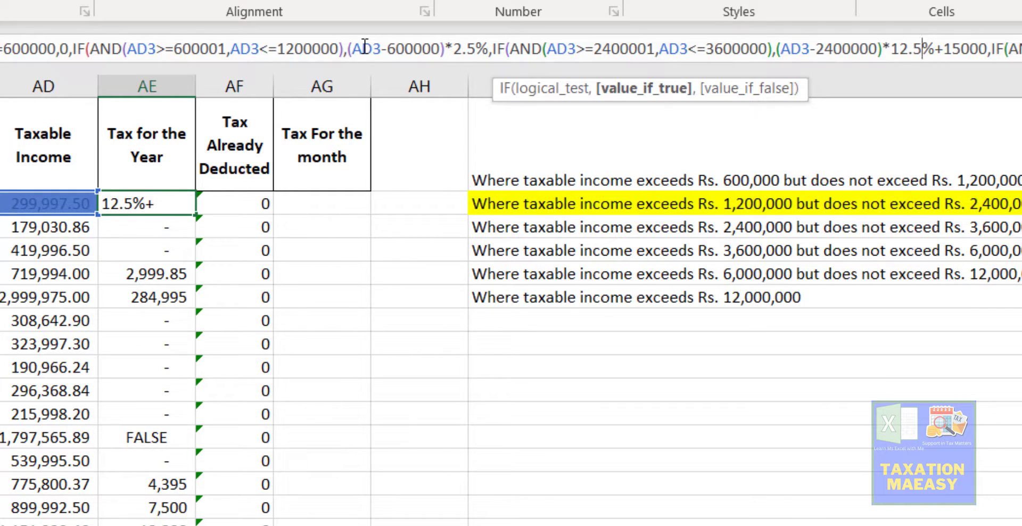
# - Set the amount subtracted from AD3 in the pasted IF block to 1200000
pyautogui.press('Left')
pyautogui.press('Left')
pyautogui.press('Left')
pyautogui.press('Left')
pyautogui.press('Left')
pyautogui.press('Left')
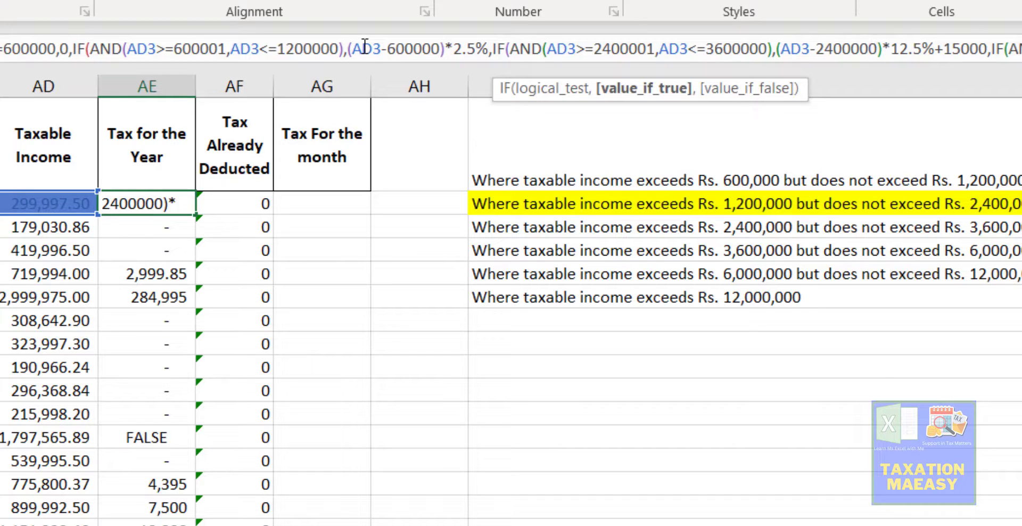
pyautogui.hotkey('shift', 'Left')
pyautogui.hotkey('shift', 'Left')
pyautogui.hotkey('shift', 'Left')
pyautogui.hotkey('shift', 'Left')
pyautogui.hotkey('shift', 'Left')
pyautogui.hotkey('shift', 'Left')
pyautogui.hotkey('shift', 'Left')
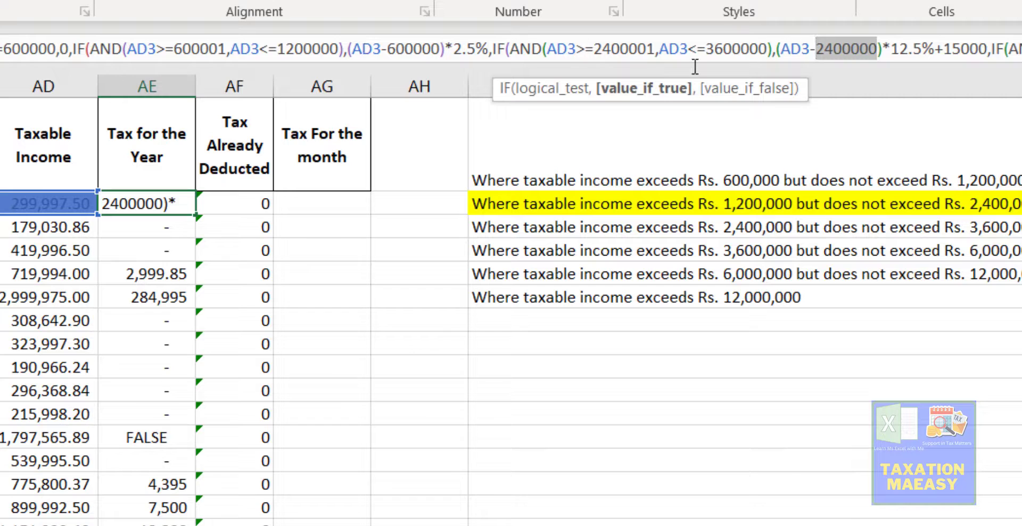
pyautogui.write('1200000')
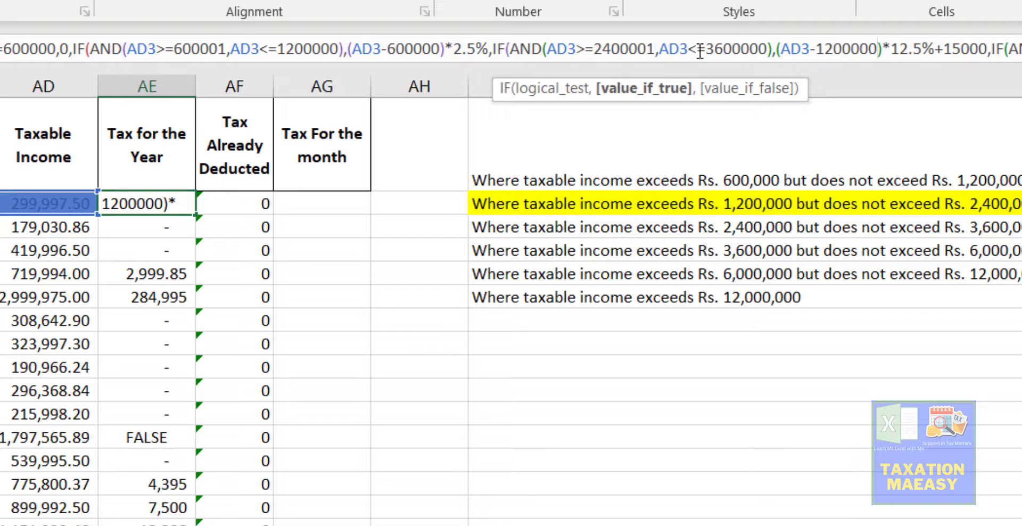
# - Set the lower income limit in the pasted IF block of AE3's formula to 1200001
pyautogui.click(696, 48)
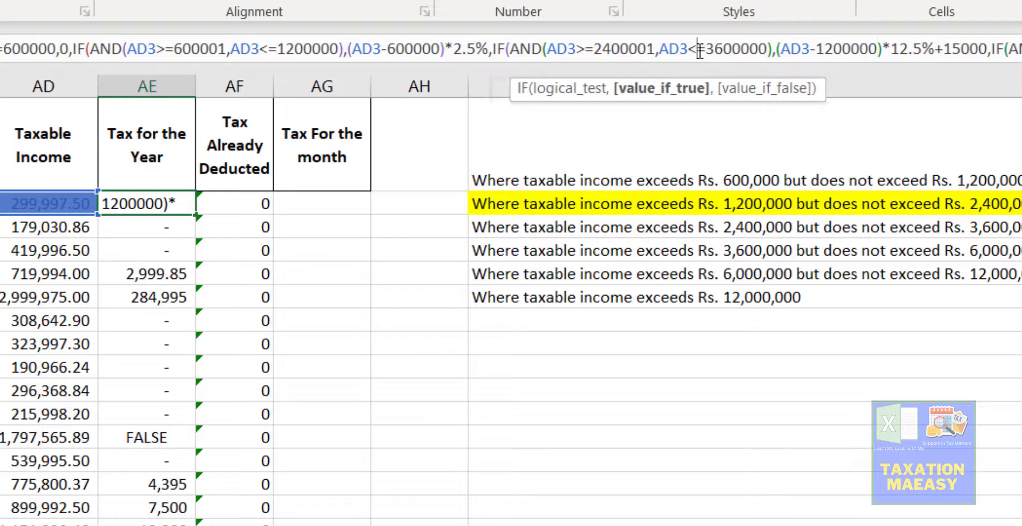
pyautogui.click(615, 53)
pyautogui.press('Right')
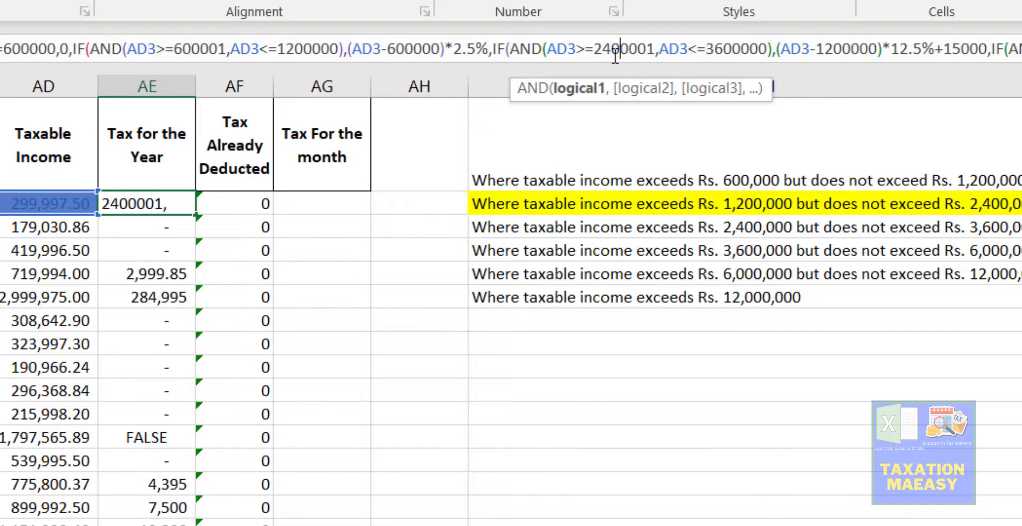
pyautogui.press('Right')
pyautogui.press('Right')
pyautogui.press('Right')
pyautogui.press('Right')
pyautogui.press('Right')
pyautogui.press('Left')
pyautogui.hotkey('shift', 'Left')
pyautogui.hotkey('shift', 'Left')
pyautogui.hotkey('shift', 'Left')
pyautogui.hotkey('shift', 'Left')
pyautogui.hotkey('shift', 'Left')
pyautogui.hotkey('shift', 'Left')
pyautogui.hotkey('shift', 'Left')
pyautogui.write('12')
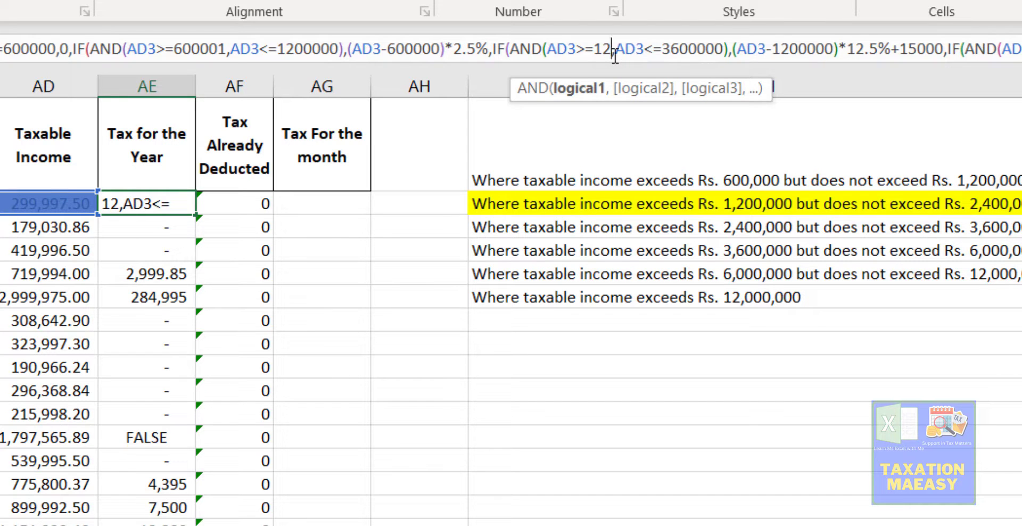
pyautogui.write('0000')
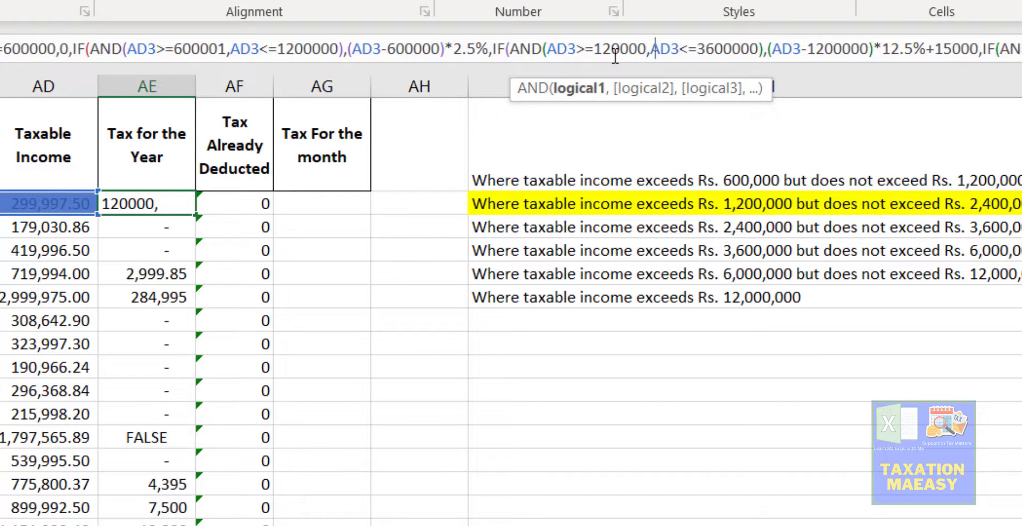
pyautogui.write('0)*1')
# - Set the upper income limit in the pasted IF block to 2400000 and commit the formula in AE3
pyautogui.press('Right')
pyautogui.press('Right')
pyautogui.press('Right')
pyautogui.press('Right')
pyautogui.press('Right')
pyautogui.press('Right')
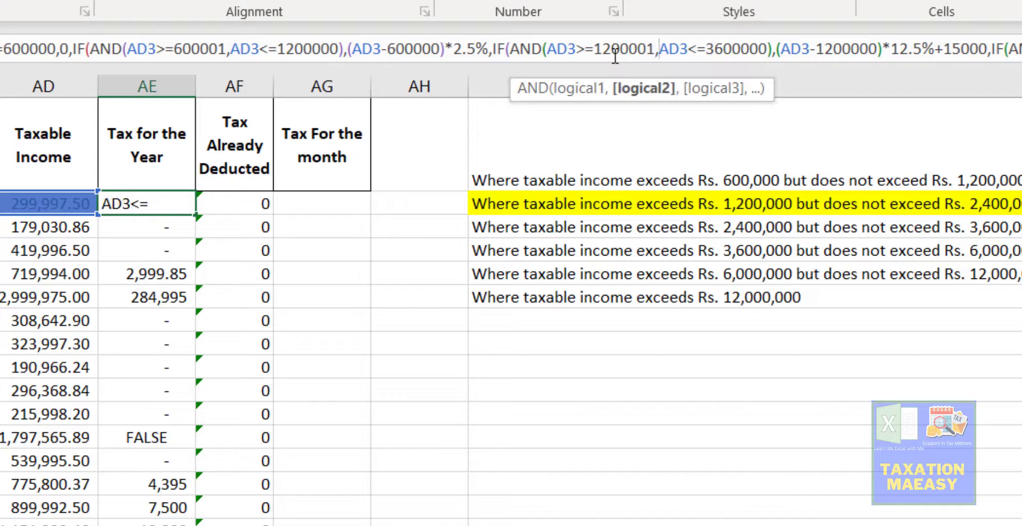
pyautogui.press('Right')
pyautogui.press('Right')
pyautogui.press('Right')
pyautogui.press('Right')
pyautogui.press('Right')
pyautogui.press('Right')
pyautogui.press('Right')
pyautogui.press('Right')
pyautogui.press('Right')
pyautogui.press('Right')
pyautogui.press('Left')
pyautogui.hotkey('shift', 'Right')
pyautogui.hotkey('shift', 'Right')
pyautogui.hotkey('shift', 'Right')
pyautogui.hotkey('shift', 'Right')
pyautogui.hotkey('shift', 'Right')
pyautogui.hotkey('shift', 'Right')
pyautogui.hotkey('shift', 'Right')
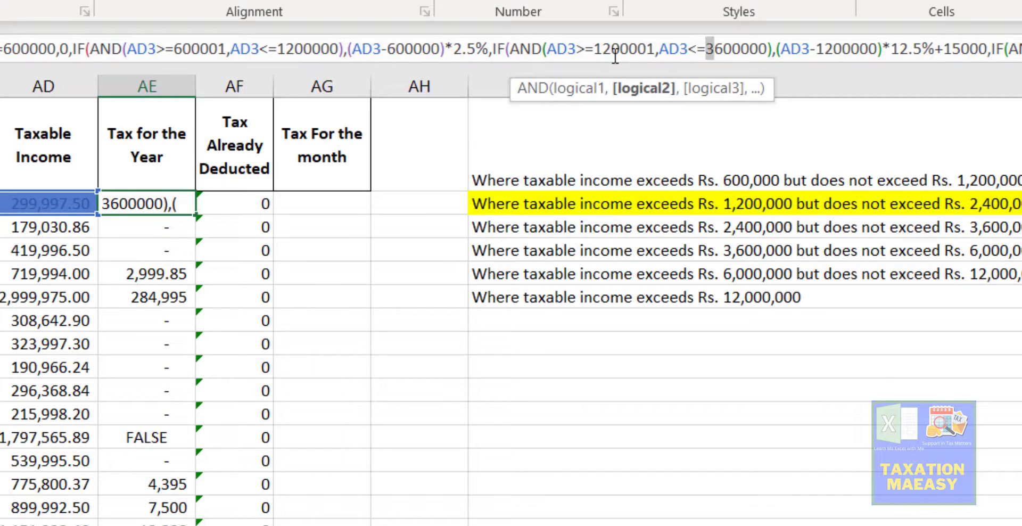
pyautogui.write('24')
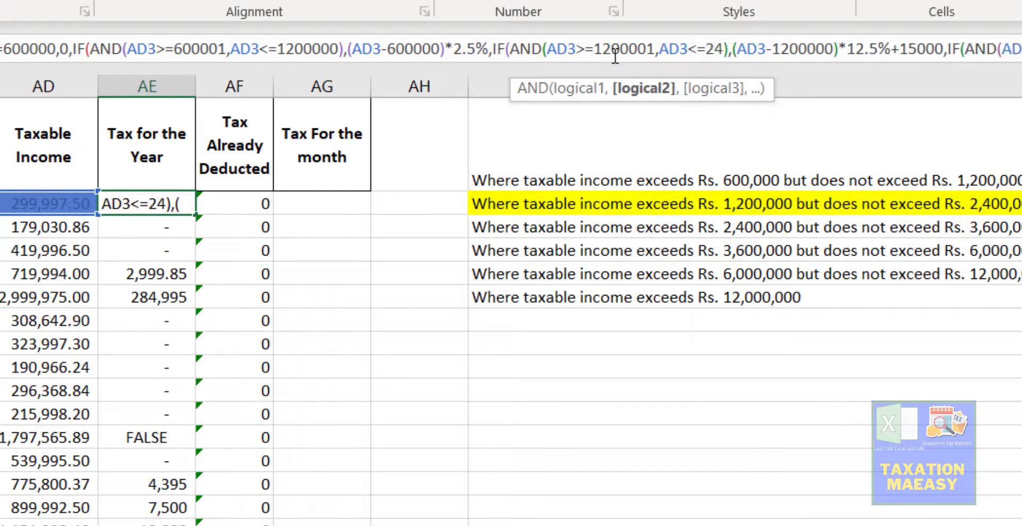
pyautogui.write('00000')
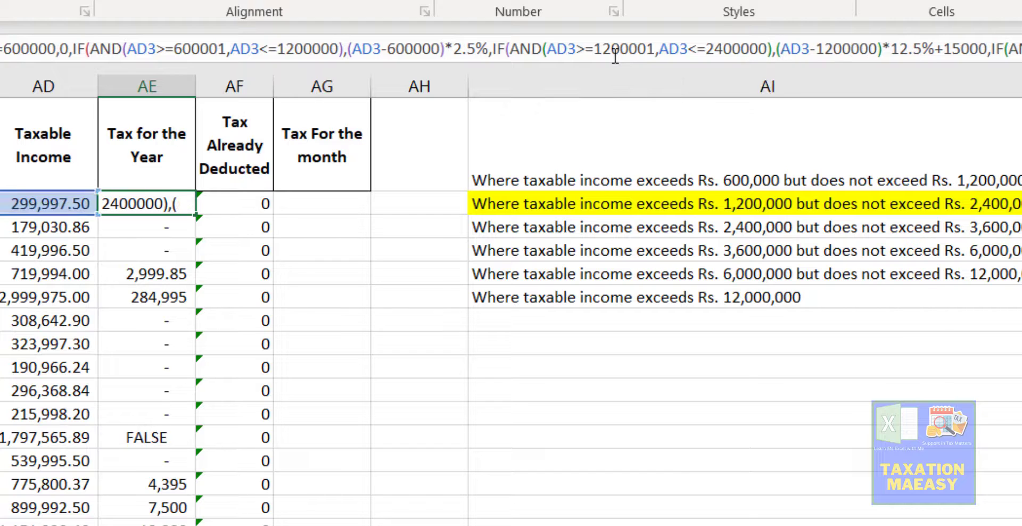
pyautogui.press('Return')
pyautogui.press('Return')
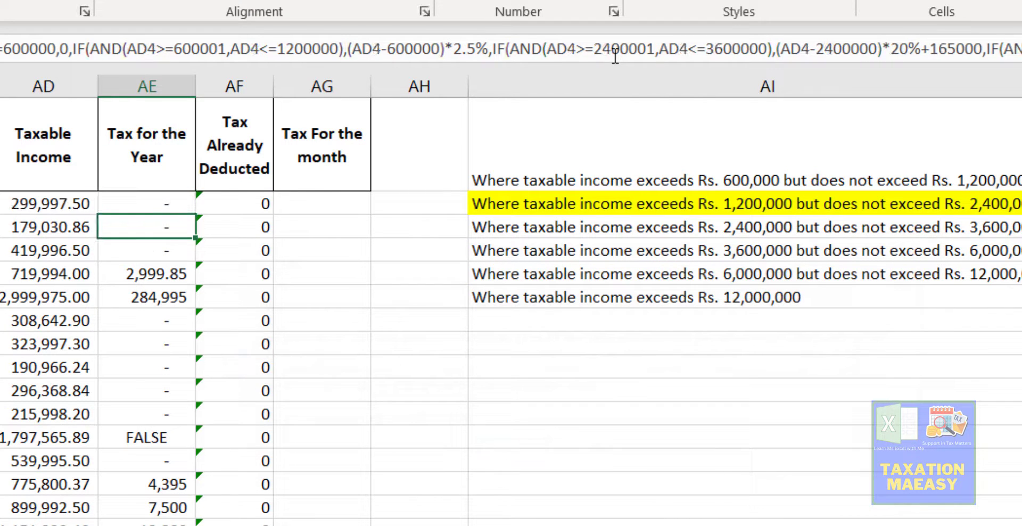
# - Fill the corrected tax formula from AE3 down the whole Tax for the Year column
pyautogui.press('Up')
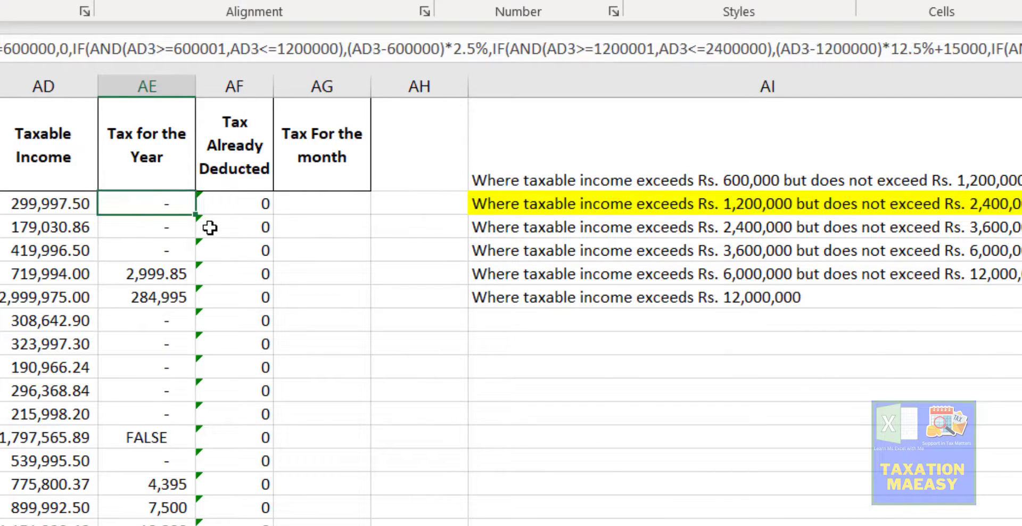
pyautogui.doubleClick(196, 212)
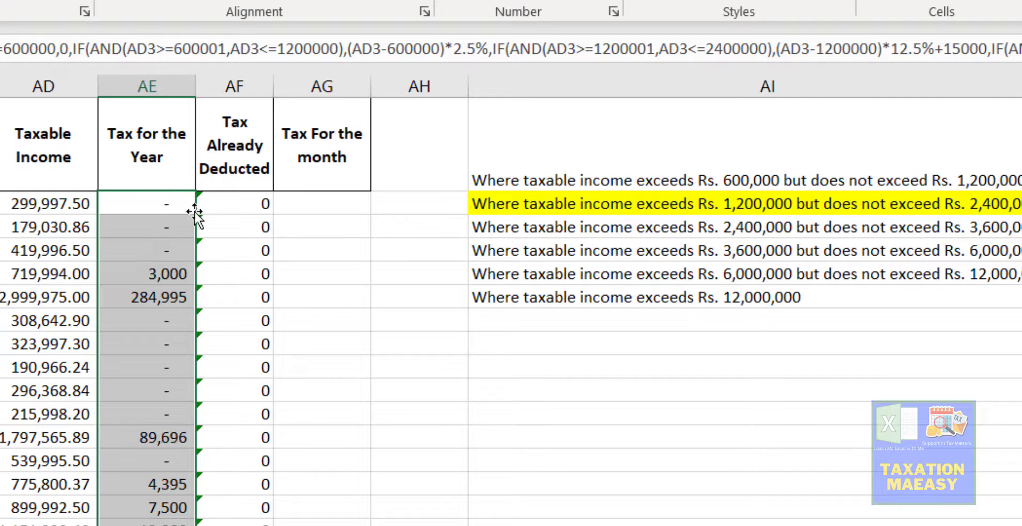
# - Review the filled Tax for the Year column, checking AE13 and the column from its end back to its start
pyautogui.click(154, 445)
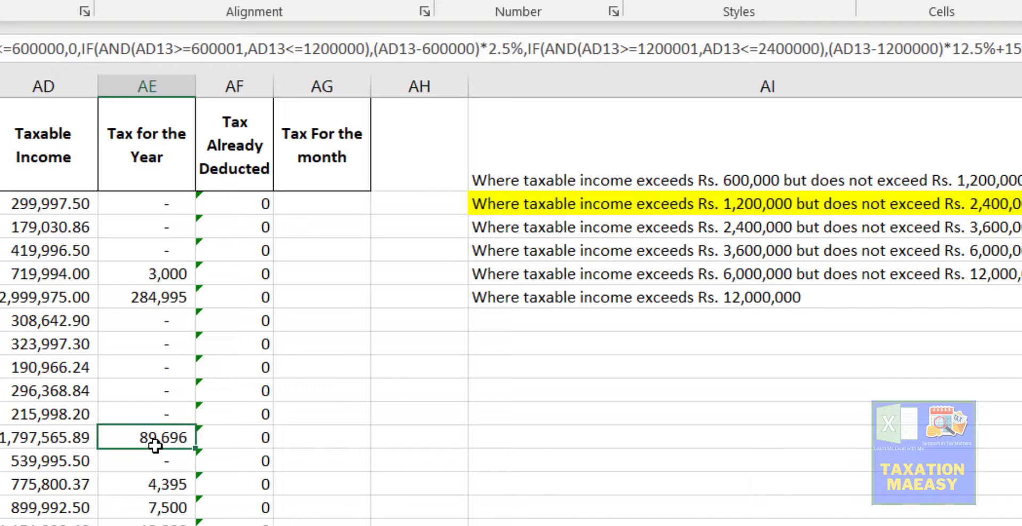
pyautogui.press('Down')
pyautogui.hotkey('ctrl', 'Down')
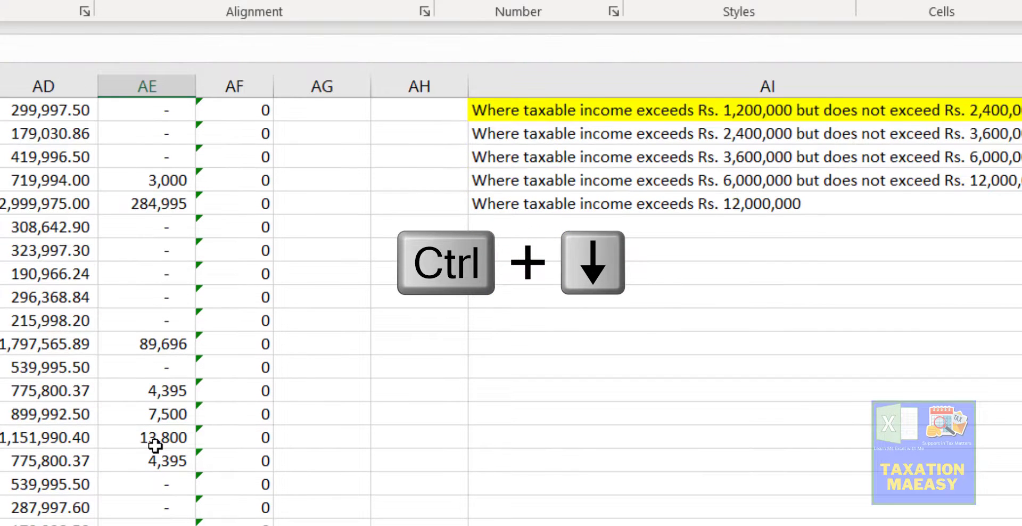
pyautogui.press('Up')
pyautogui.hotkey('ctrl', 'Up')
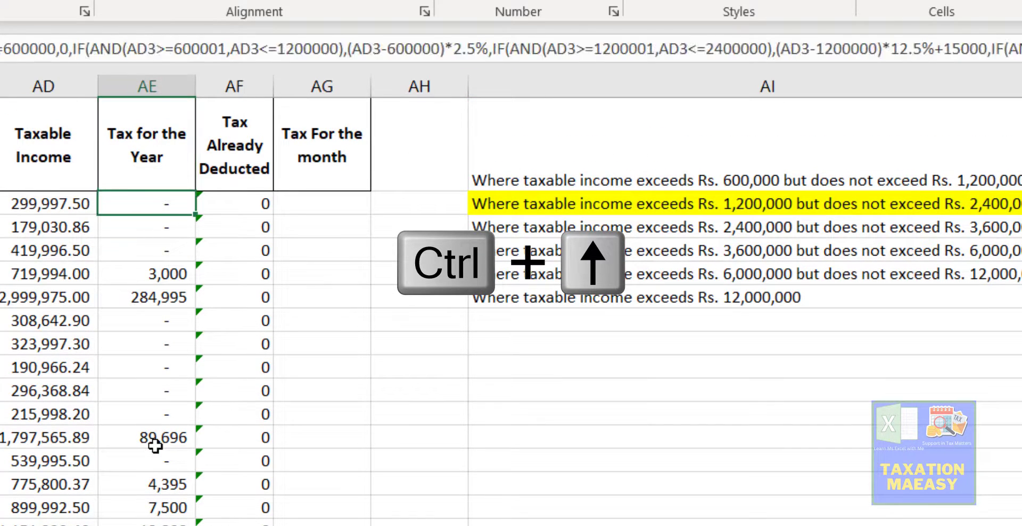
pyautogui.press('Down')
pyautogui.press('Down')
pyautogui.press('Down')
pyautogui.press('Down')
pyautogui.press('Down')
pyautogui.press('Down')
pyautogui.press('Down')
pyautogui.press('Down')
pyautogui.press('Down')
pyautogui.press('Down')
pyautogui.press('Down')
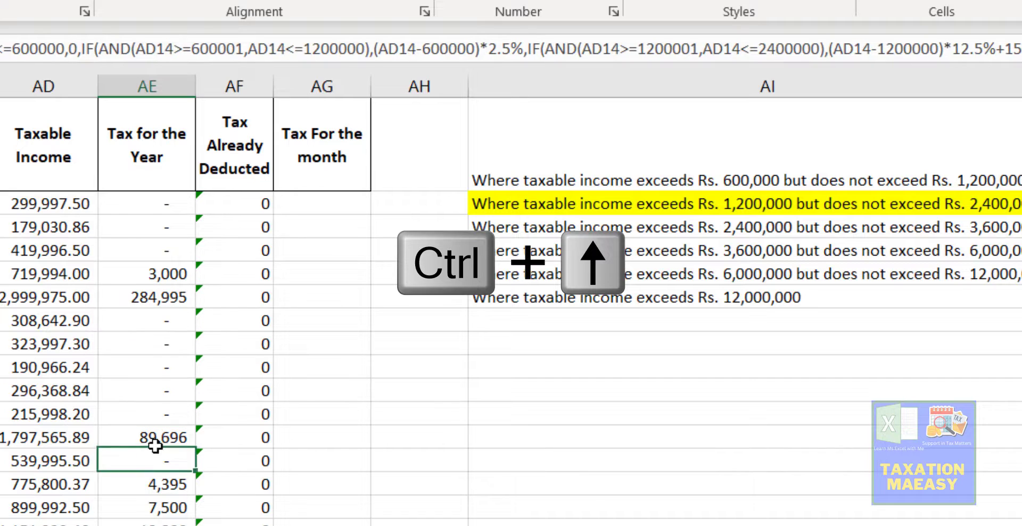
# - In AG13, calculate the income above the slab's lower limit by subtracting 1200000 from AD13
pyautogui.press('Right')
pyautogui.press('Up')
pyautogui.press('Right')
pyautogui.write('+')
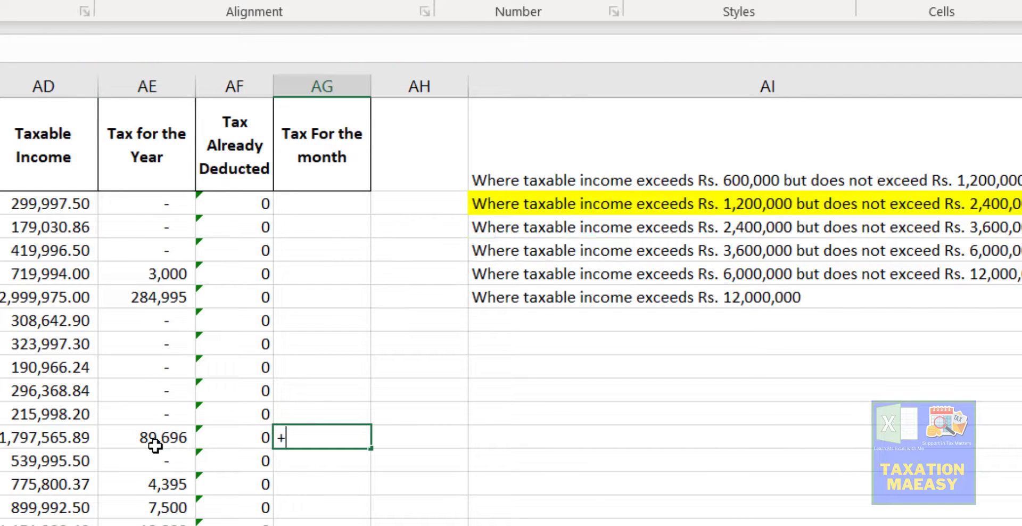
pyautogui.press('Left')
pyautogui.press('Left')
pyautogui.press('Left')
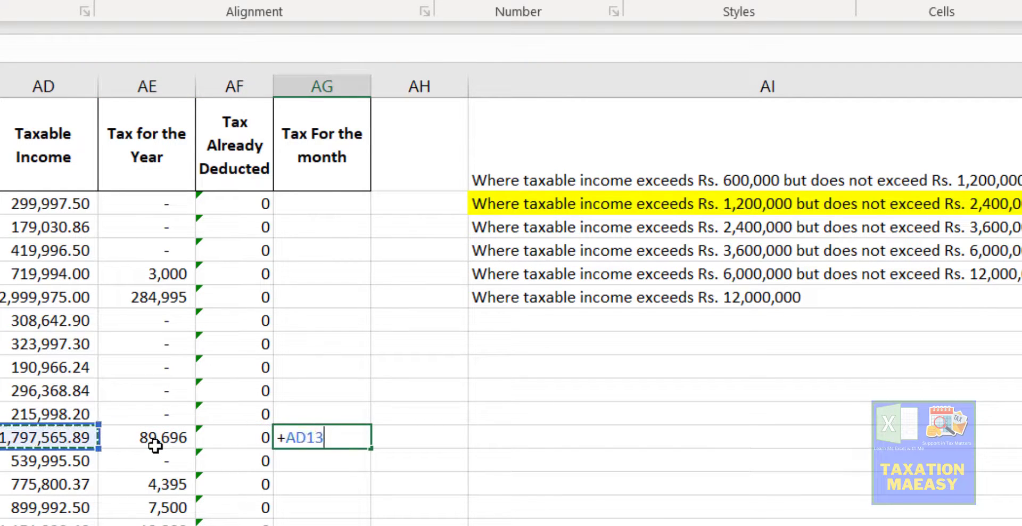
pyautogui.write('-120000')
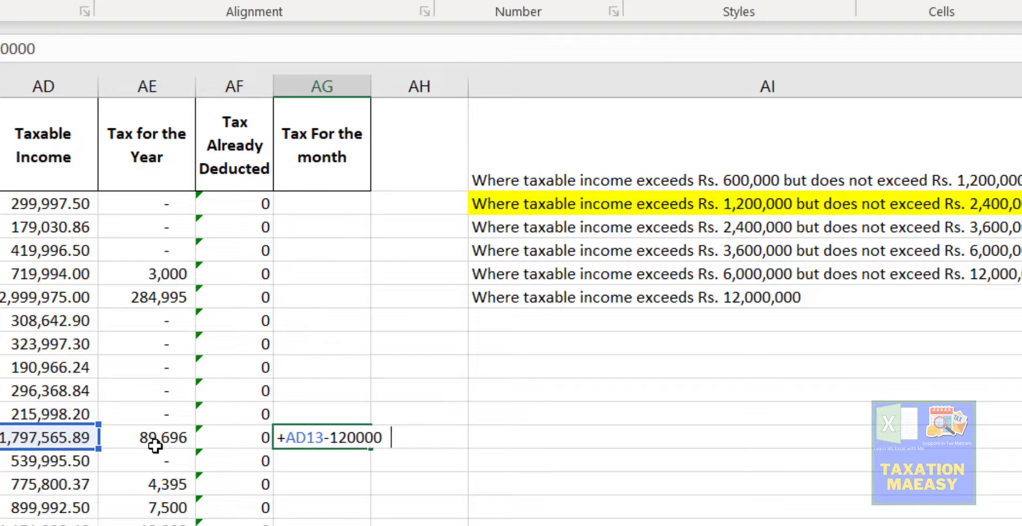
pyautogui.press('Return')
# - In AH13, calculate 12.5% of the excess income in AG13
pyautogui.press('Up')
pyautogui.press('Right')
pyautogui.write('+')
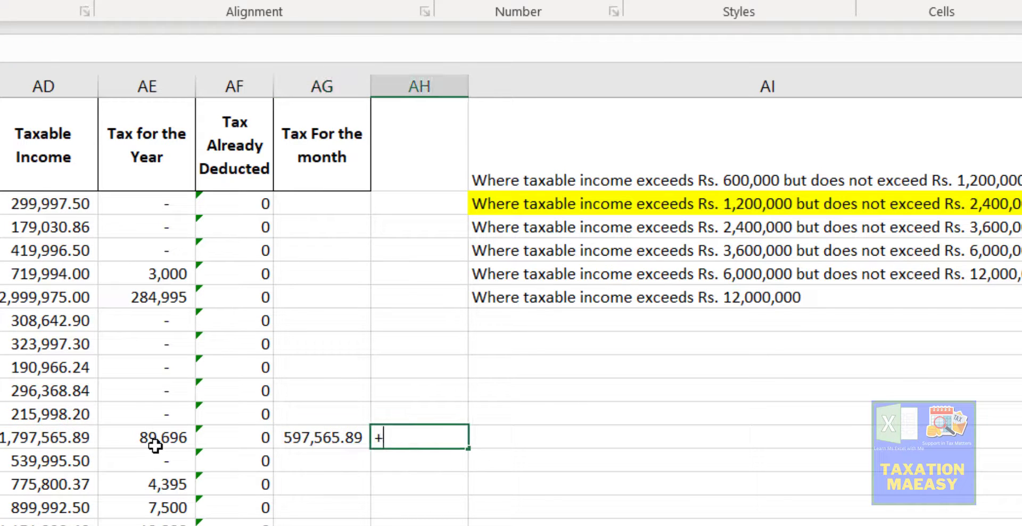
pyautogui.press('Left')
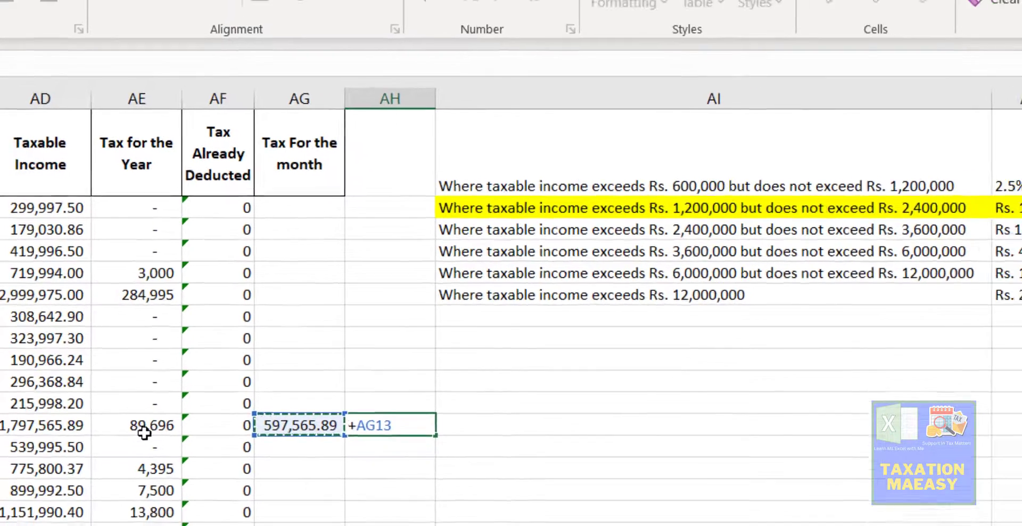
pyautogui.write('12')
pyautogui.press('BackSpace')
pyautogui.press('BackSpace')
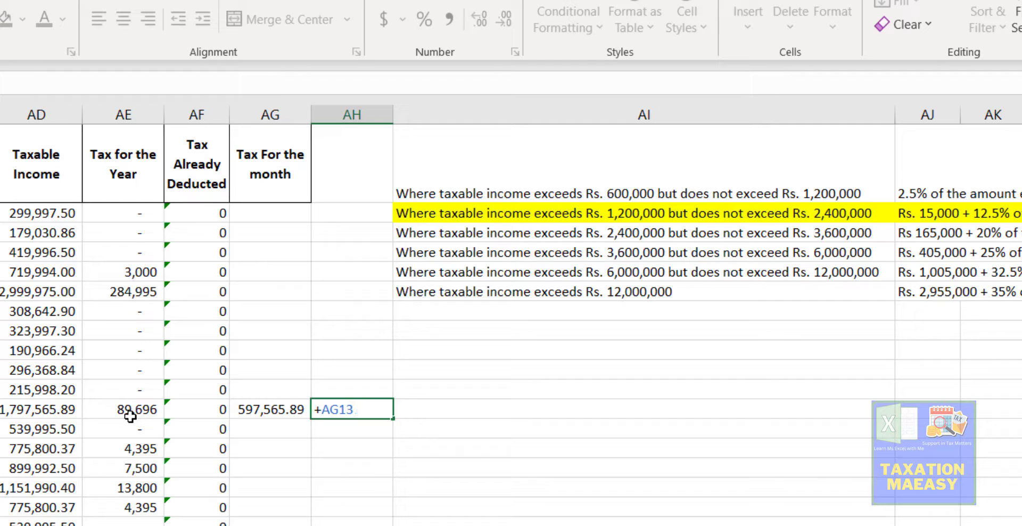
pyautogui.write('*12.')
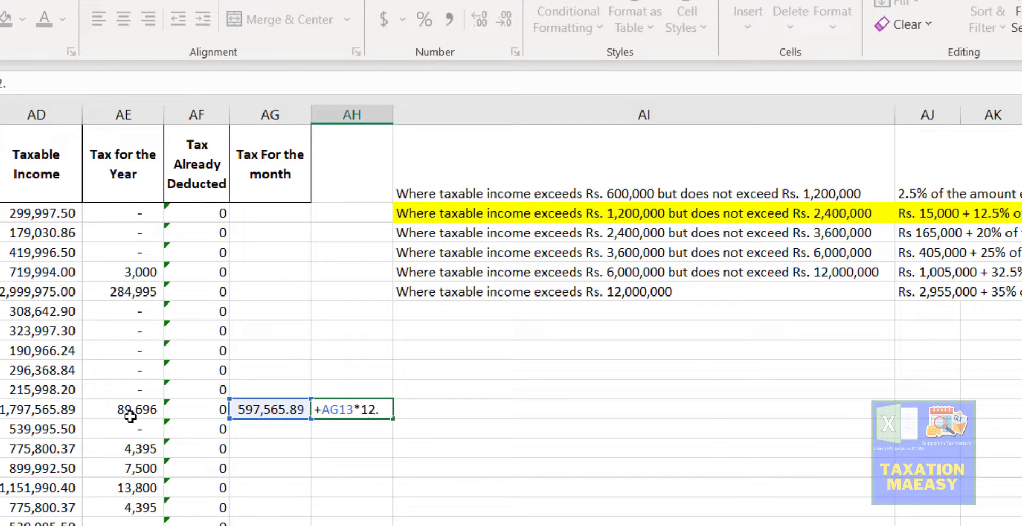
pyautogui.write('5%^')
pyautogui.press('BackSpace')
pyautogui.press('Return')
# - In AH14, add the fixed tax of 15000 to the amount in AH13
pyautogui.write('+')
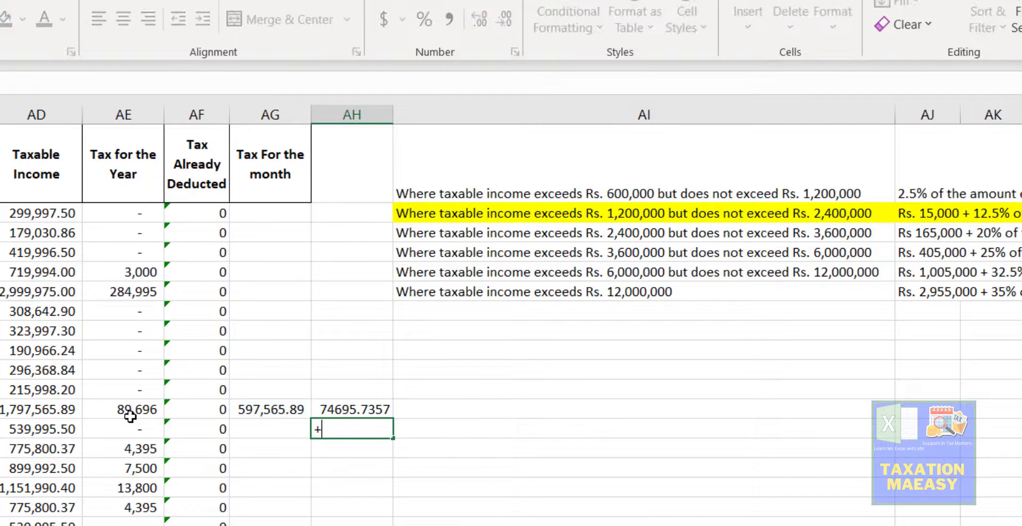
pyautogui.press('Up')
pyautogui.write('+15000')
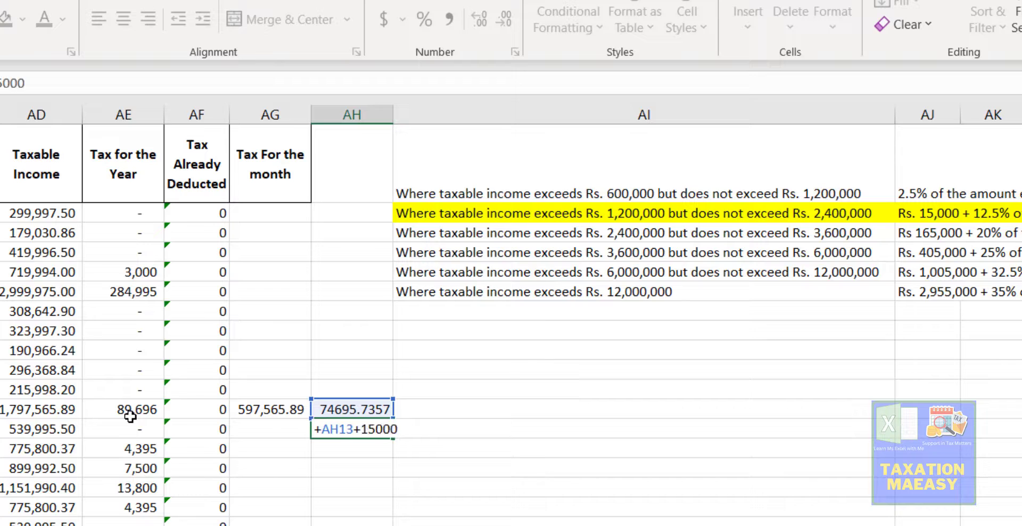
pyautogui.press('Return')
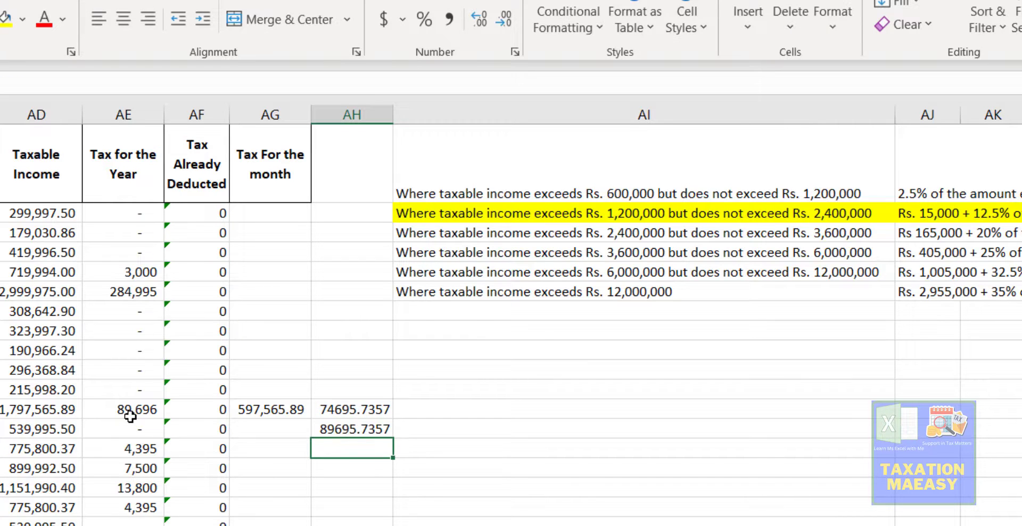
# - Compare the manually calculated tax in AH14 with the formula result in AE13
pyautogui.press('Up')
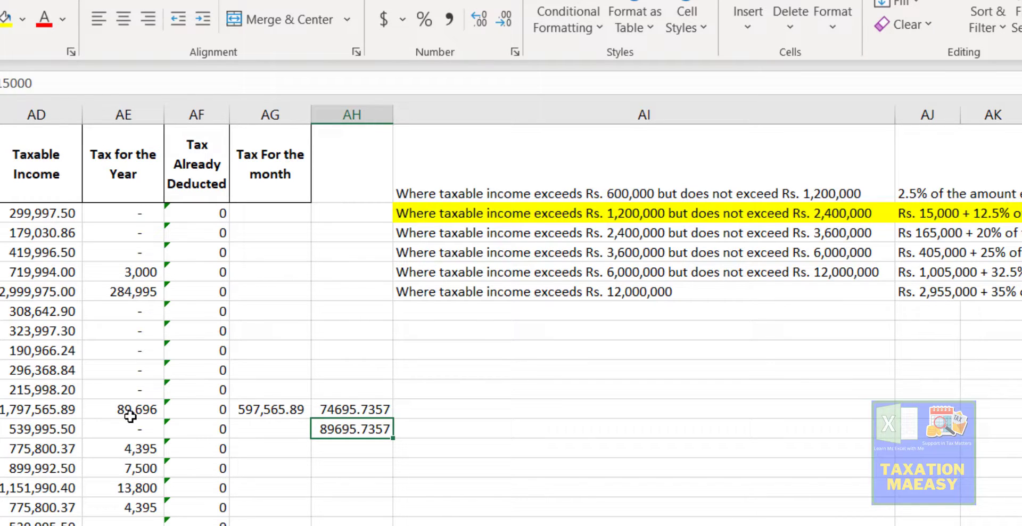
pyautogui.press('Left')
pyautogui.press('Left')
pyautogui.press('Left')
pyautogui.press('Up')
pyautogui.press('Up')
pyautogui.press('Up')
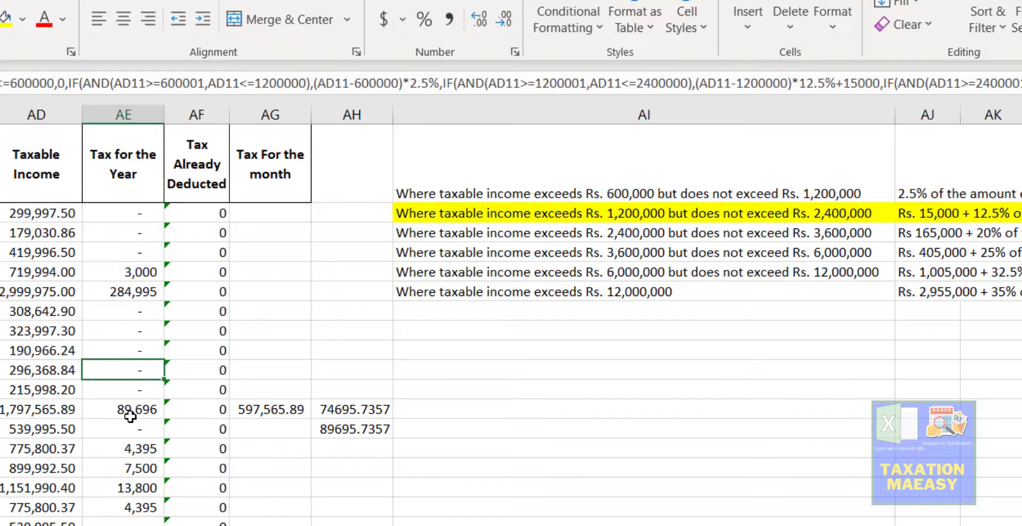
pyautogui.press('Down')
pyautogui.press('Right')
pyautogui.click(130, 415)
pyautogui.press('Right')
pyautogui.press('Right')
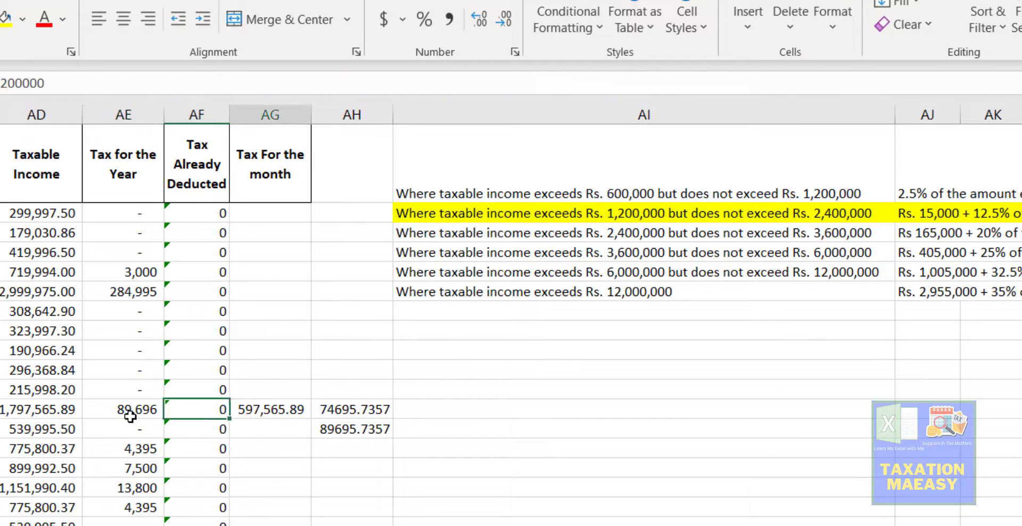
pyautogui.press('Right')
pyautogui.press('Down')
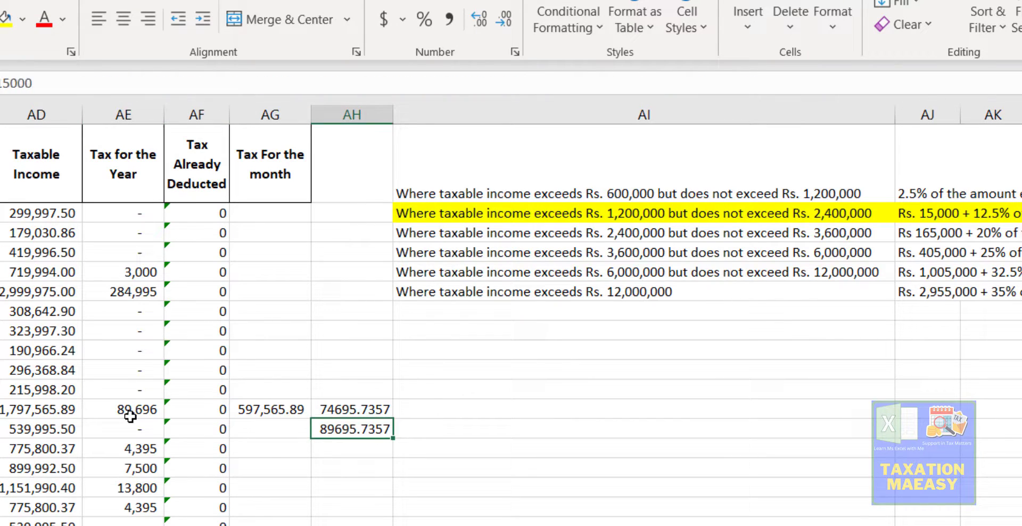
pyautogui.press('Left')
pyautogui.press('Left')
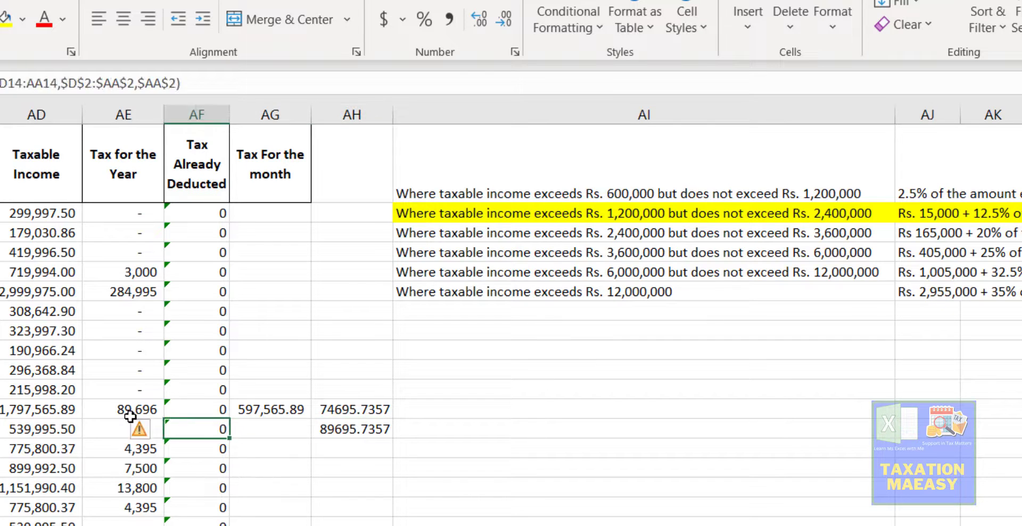
pyautogui.press('Left')
pyautogui.press('Up')
# - Delete the trial calculations in AG13:AH15
pyautogui.press('Right')
pyautogui.press('Right')
pyautogui.press('Right')
pyautogui.hotkey('shift', 'Down')
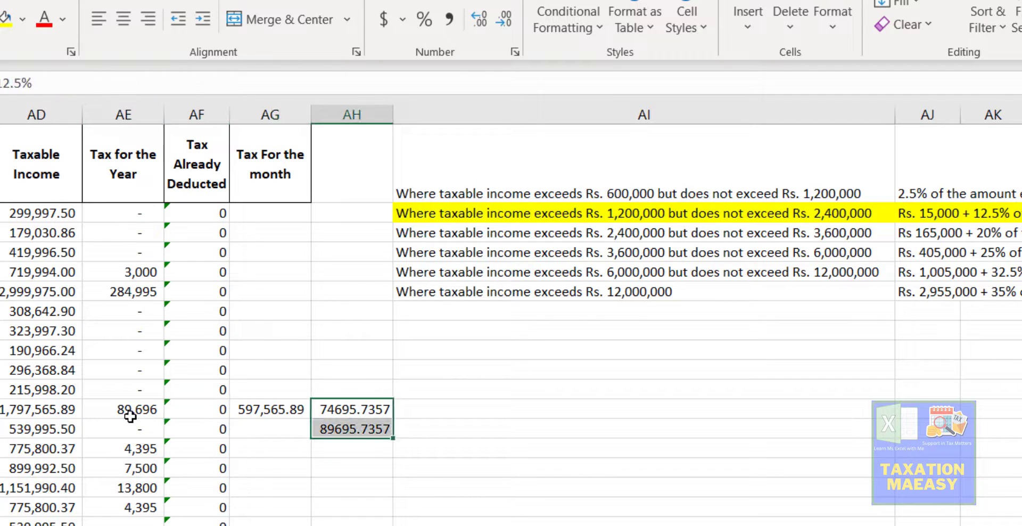
pyautogui.hotkey('shift', 'Down')
pyautogui.hotkey('shift', 'Left')
pyautogui.press('Delete')
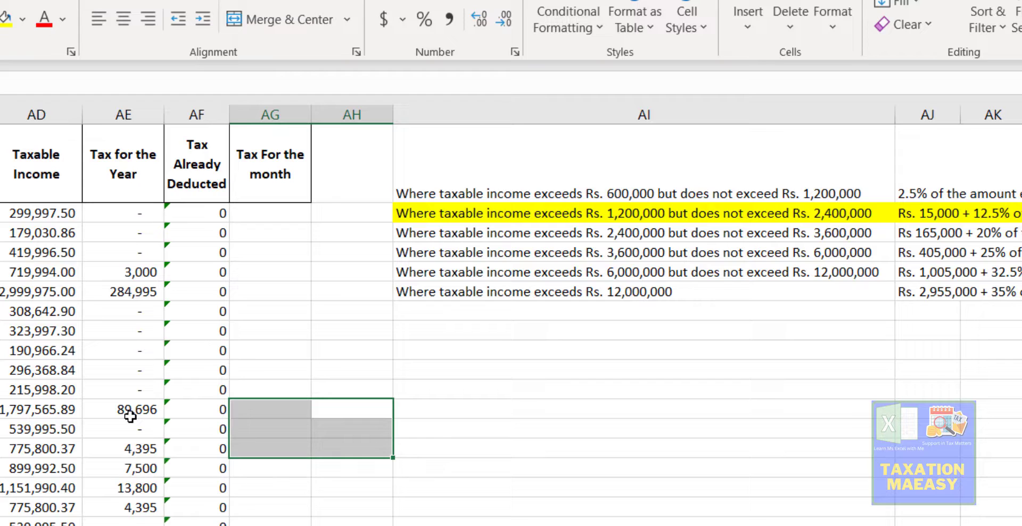
# - Examine the row 3 formulas in AC3:AF3, including taxable income, tax for the year and tax already deducted
pyautogui.press('Up')
pyautogui.press('Up')
pyautogui.press('Left')
pyautogui.press('Up')
pyautogui.press('Up')
pyautogui.press('Up')
pyautogui.press('Up')
pyautogui.press('Up')
pyautogui.press('Up')
pyautogui.press('Up')
pyautogui.press('Up')
pyautogui.press('Up')
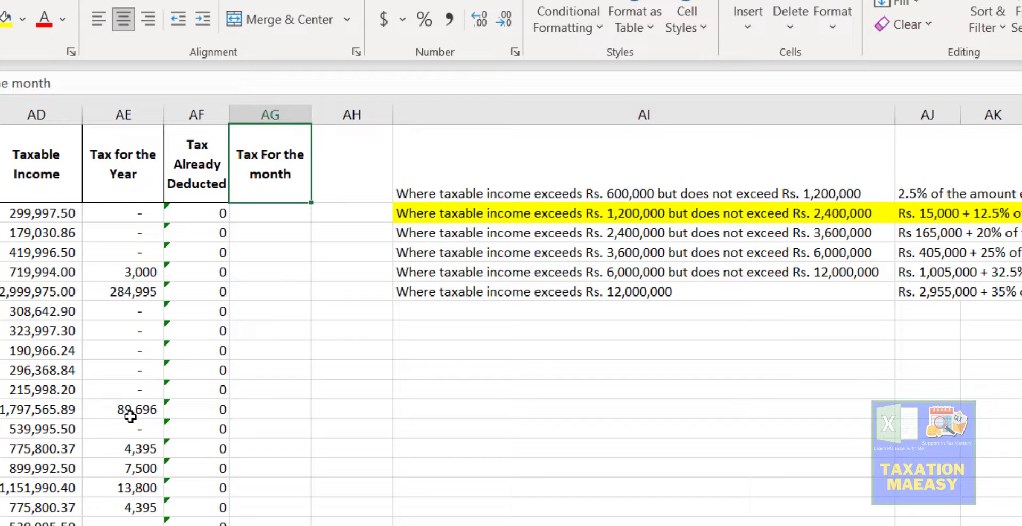
pyautogui.press('Down')
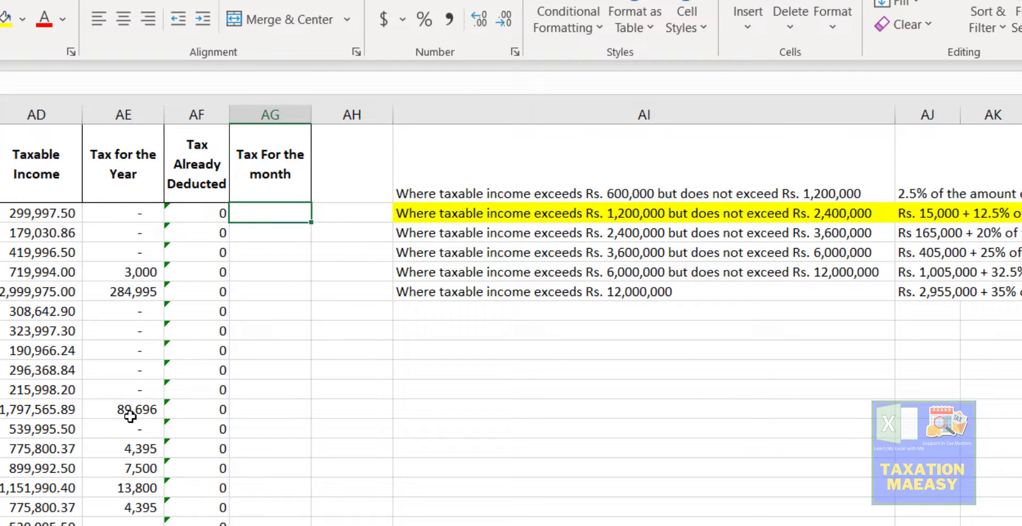
pyautogui.press('Right')
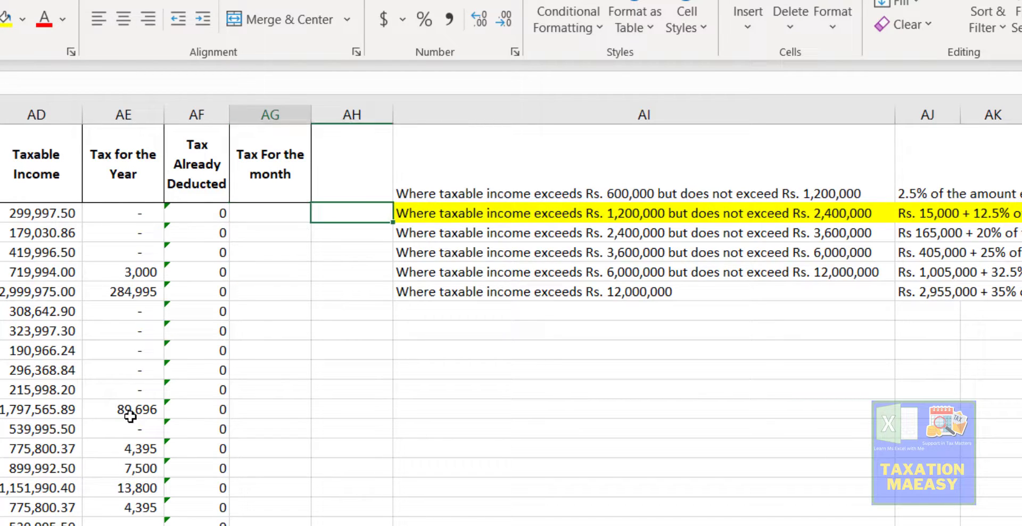
pyautogui.press('Left')
pyautogui.press('Left')
pyautogui.press('Left')
pyautogui.press('Left')
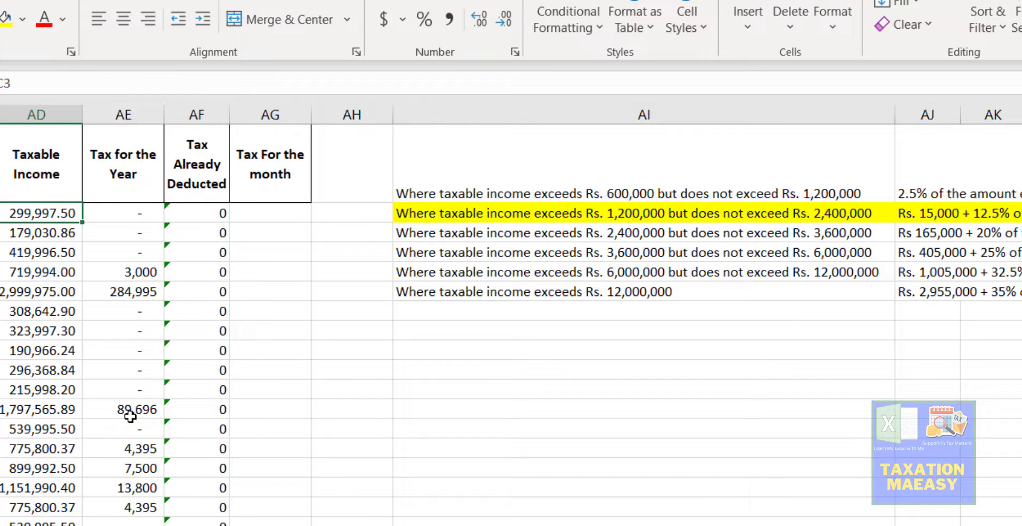
pyautogui.press('Right')
pyautogui.press('Right')
pyautogui.press('Right')
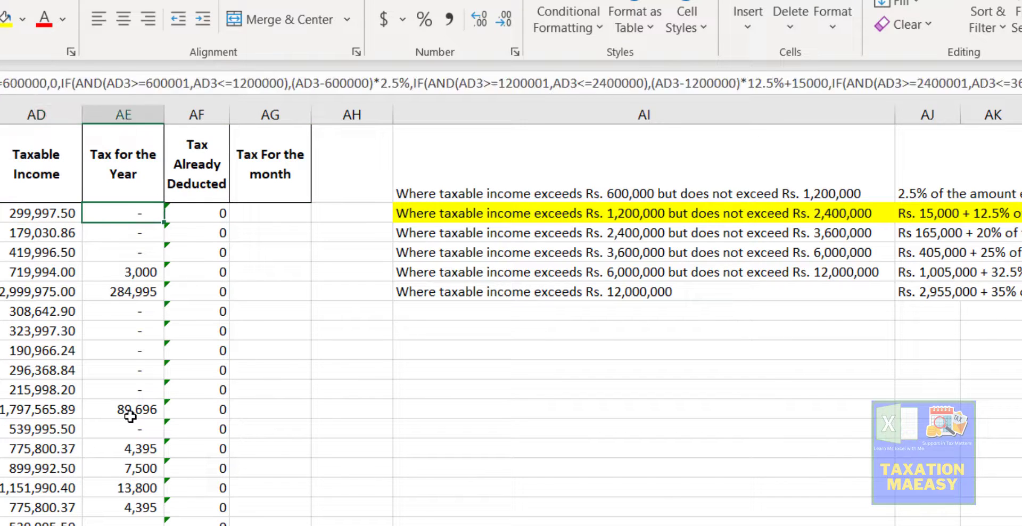
pyautogui.press('Left')
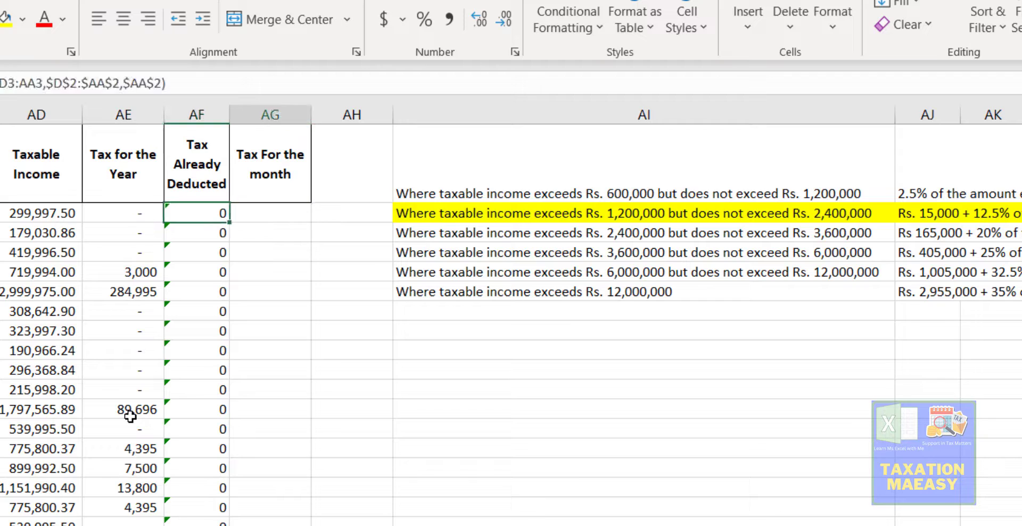
pyautogui.press('Right')
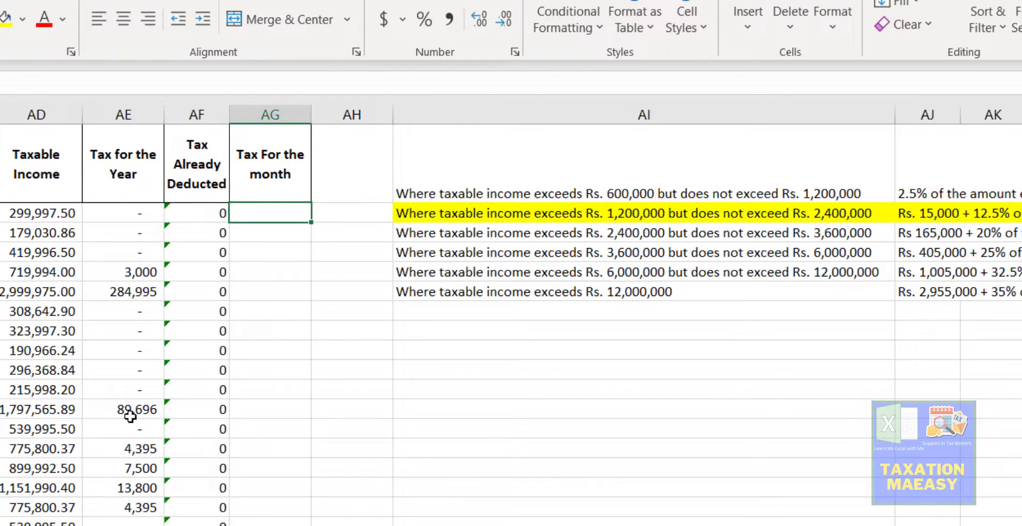
pyautogui.press('Left')
pyautogui.press('Left')
pyautogui.press('Left')
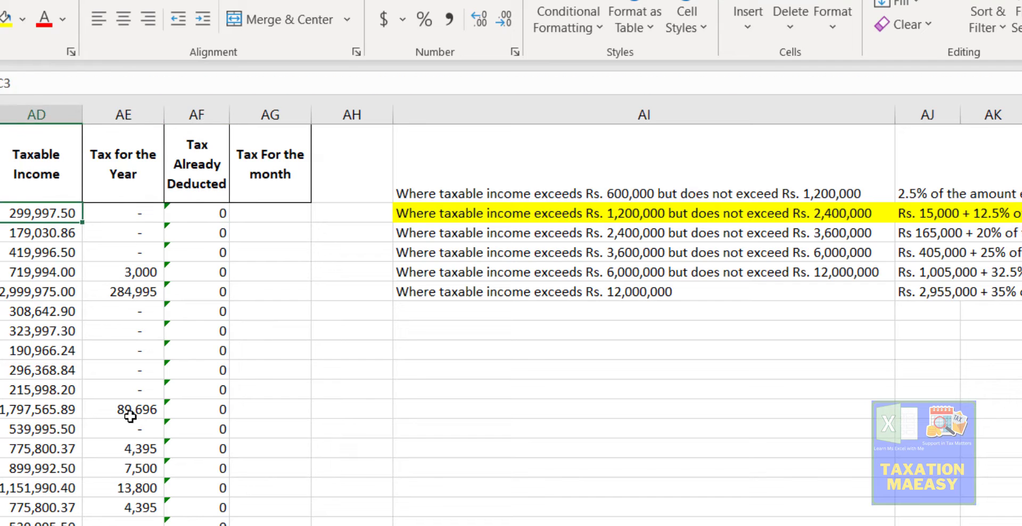
pyautogui.press('Left')
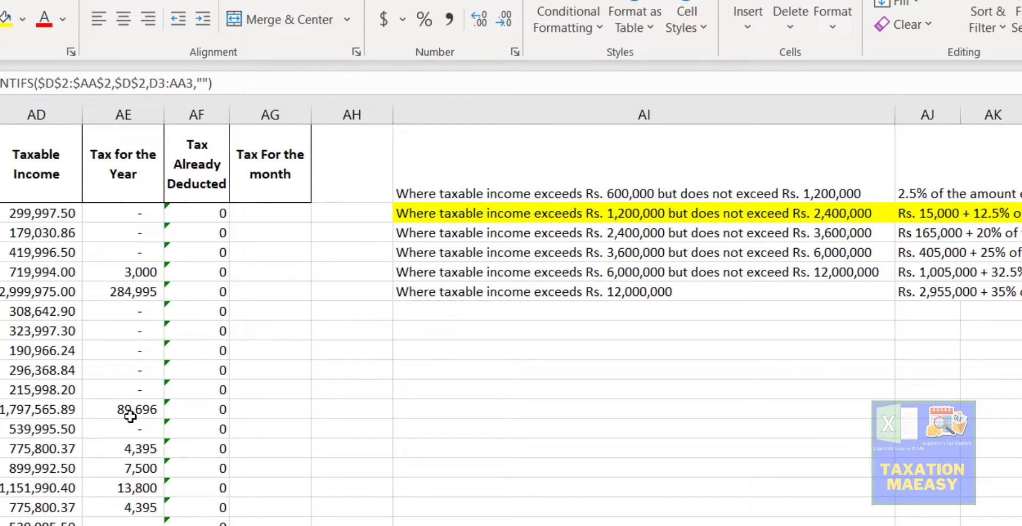
pyautogui.press('Right')
pyautogui.press('Right')
pyautogui.press('Right')
pyautogui.press('Right')
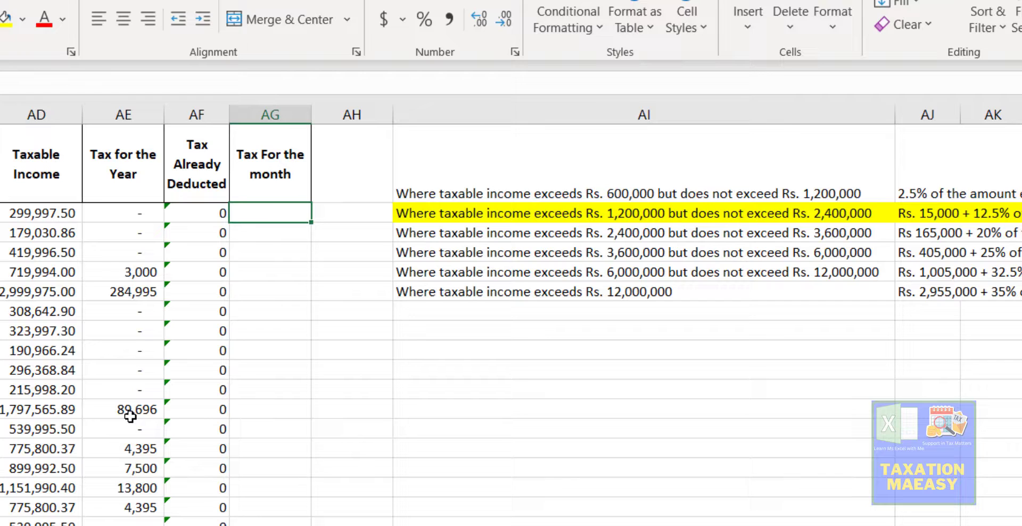
pyautogui.write('=')
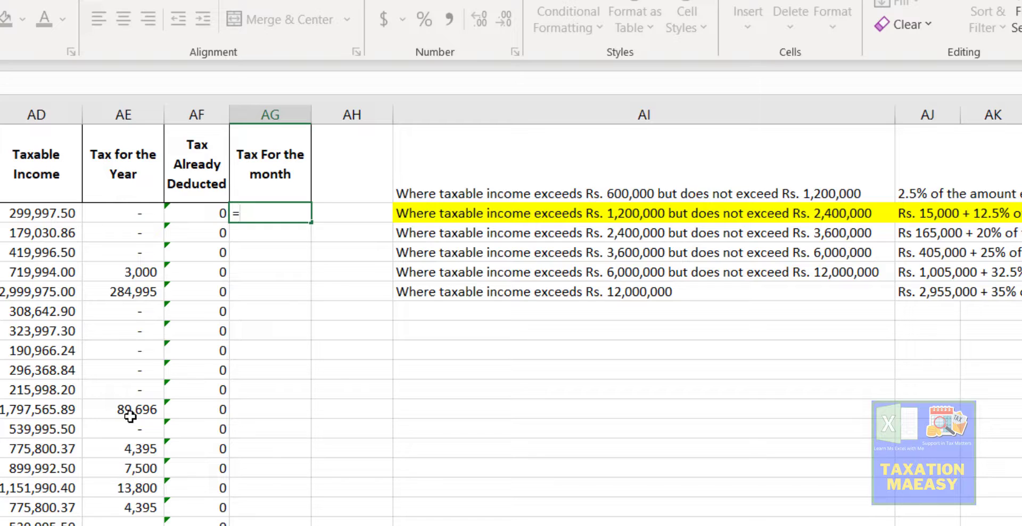
pyautogui.press('Escape')
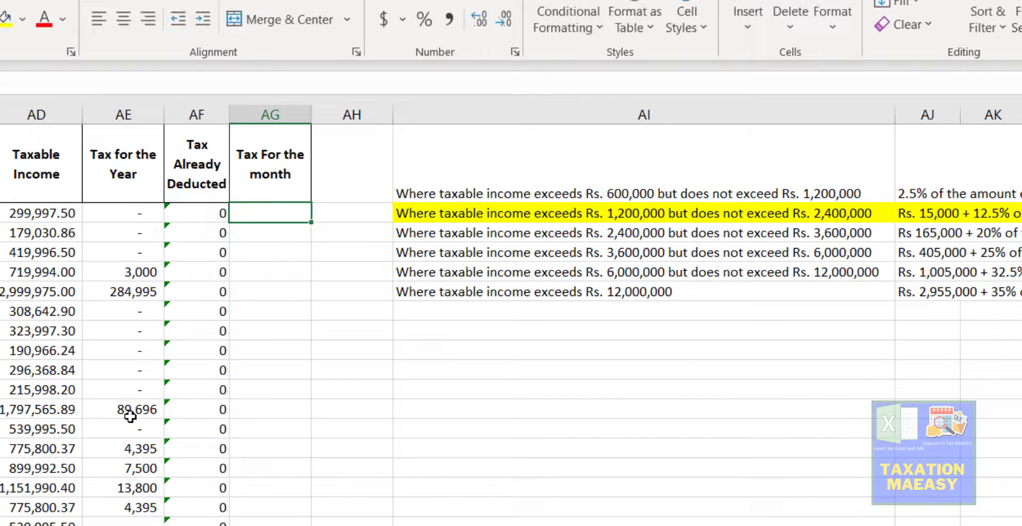
# - Insert an entire new column before the "Tax For the month" column
pyautogui.press('Up')
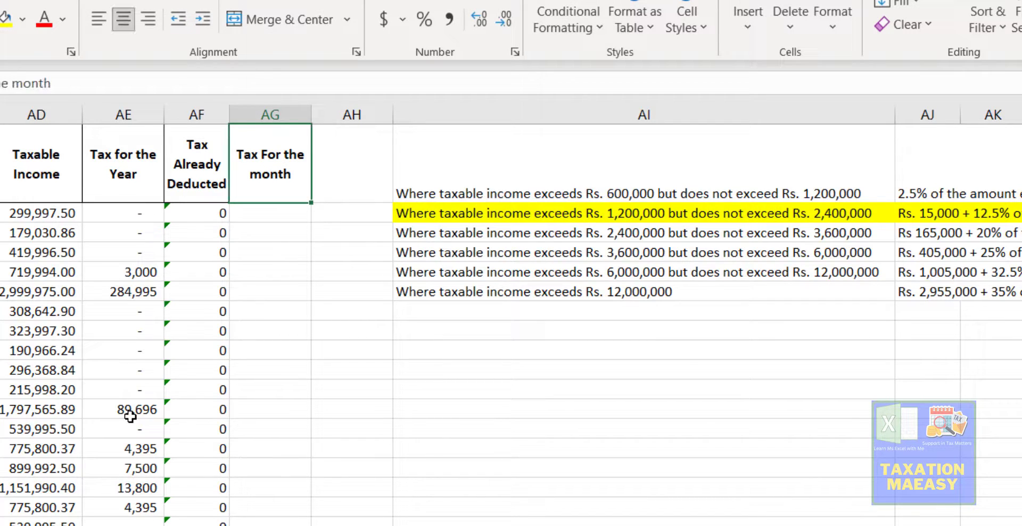
pyautogui.hotkey('ctrl', 'shift', '=')
pyautogui.press('Down')
pyautogui.press('Down')
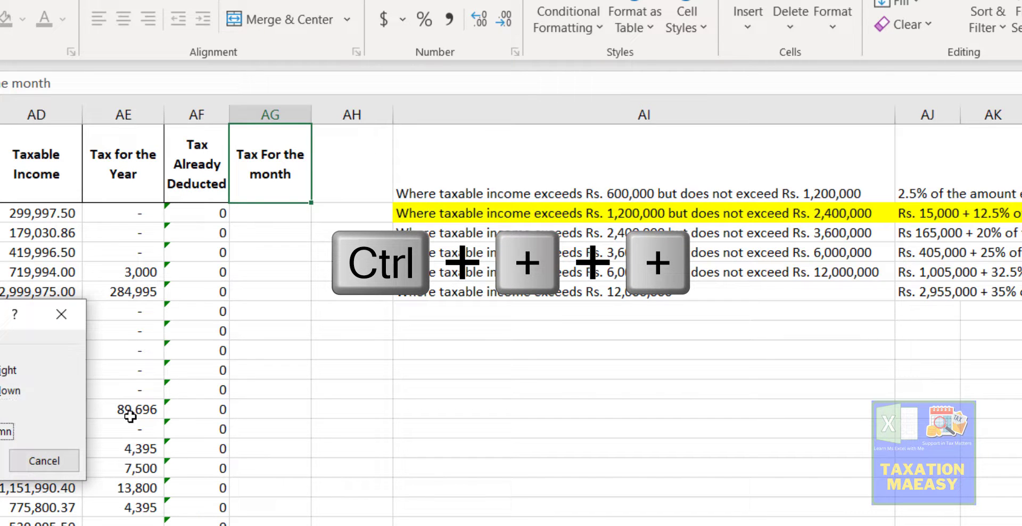
pyautogui.press('Return')
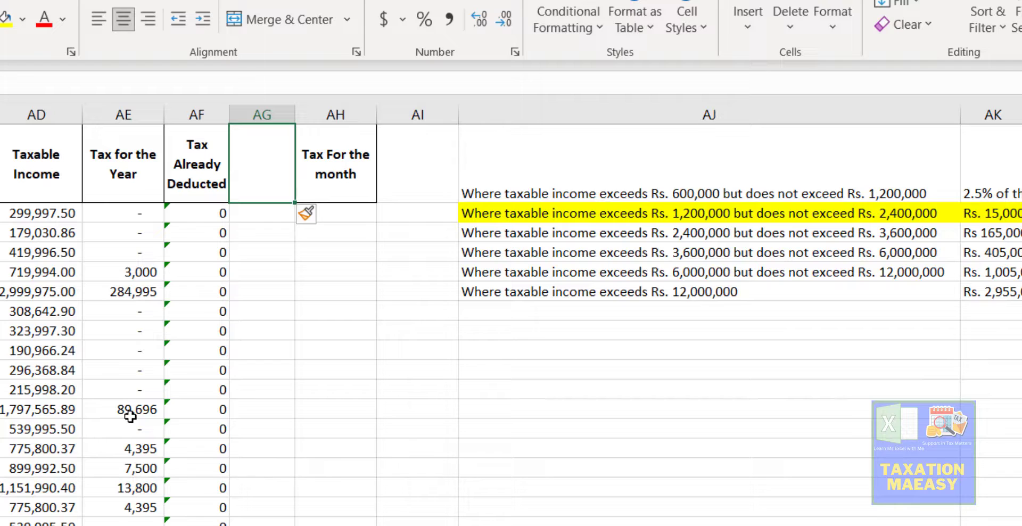
# - Enter the header "Tax balance for Deduction" in the new column AG
pyautogui.write('Tax')
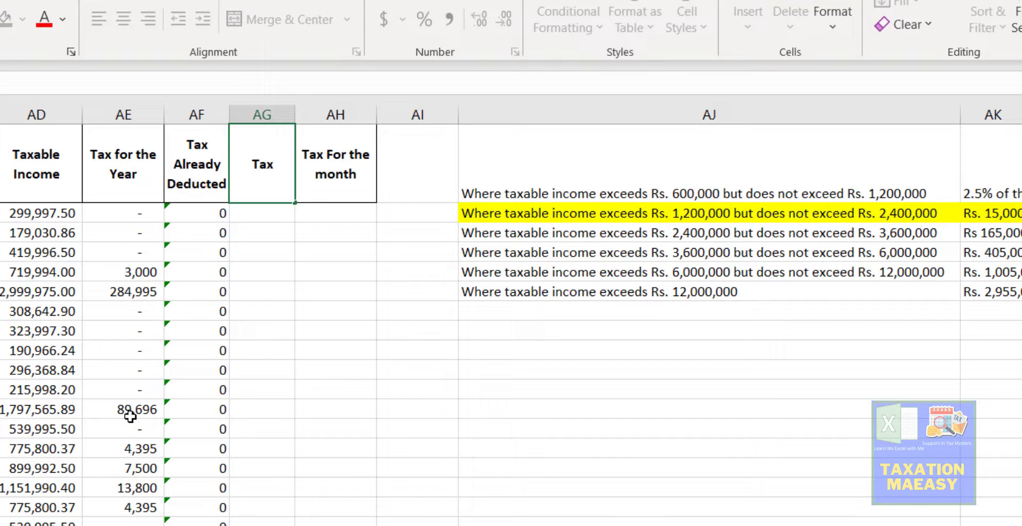
pyautogui.write(' balance')
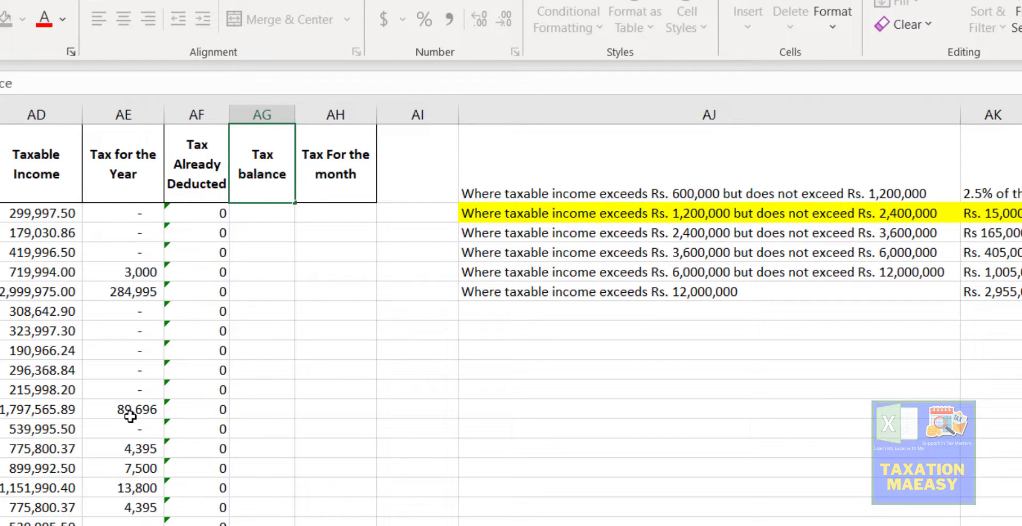
pyautogui.write(' for')
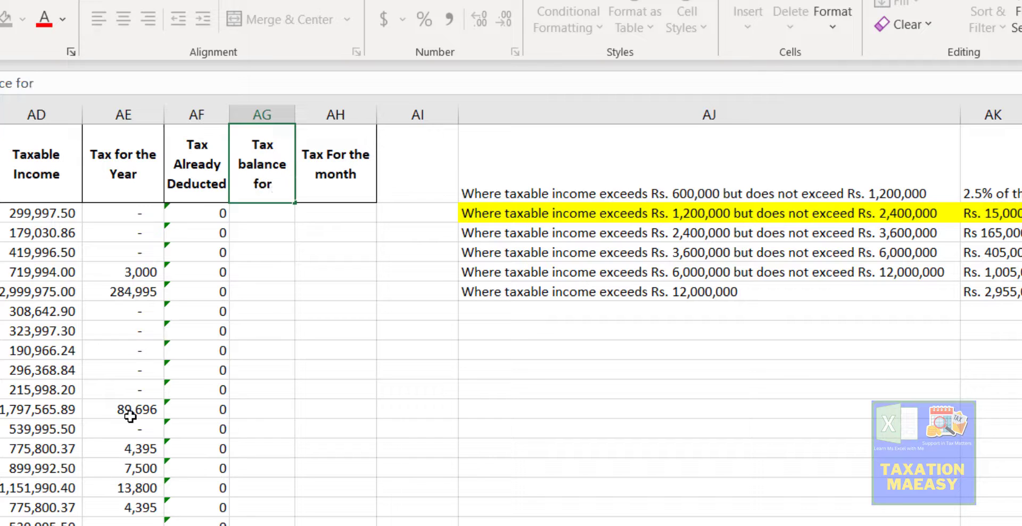
pyautogui.write(' Deduction')
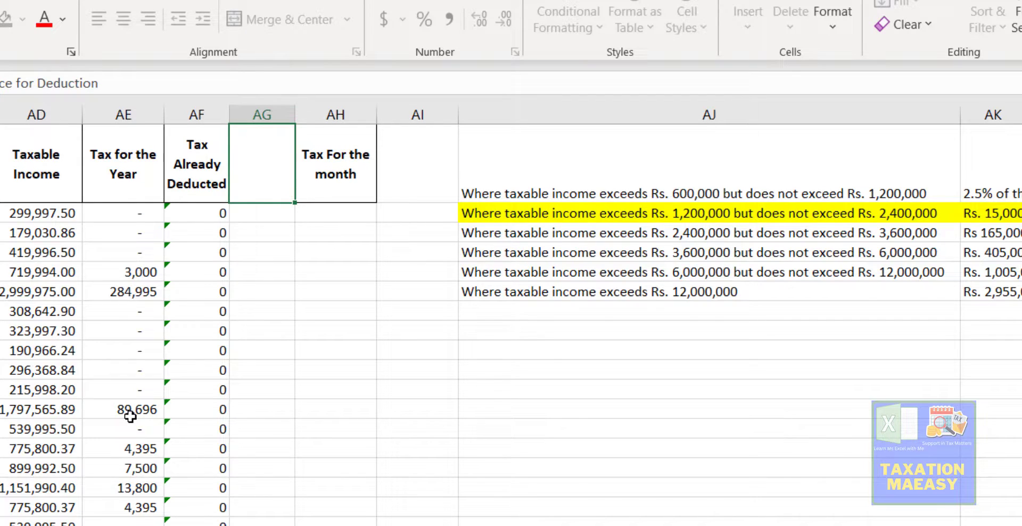
pyautogui.press('Return')
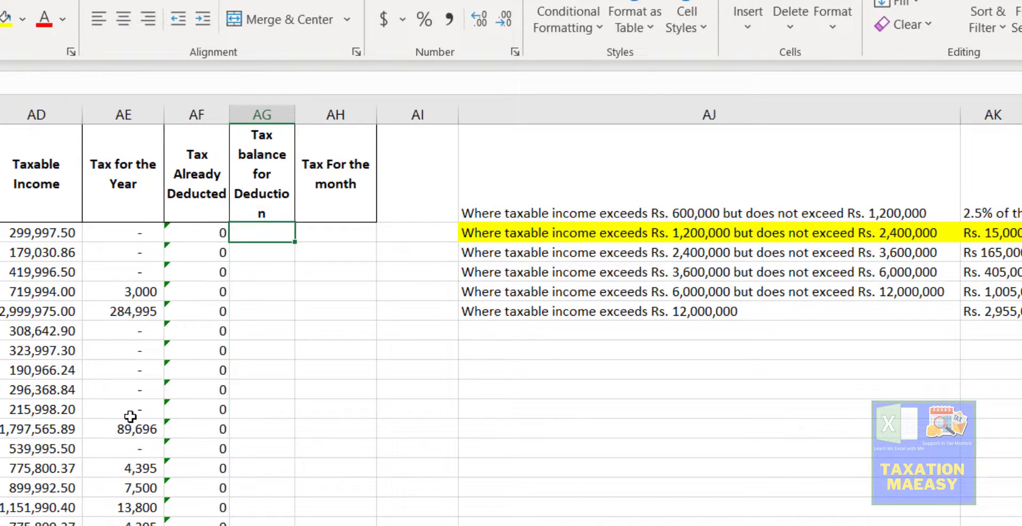
# - Widen column AG so "Deduction" fits on one line, and autofit the height of header row 2
pyautogui.press('Up')
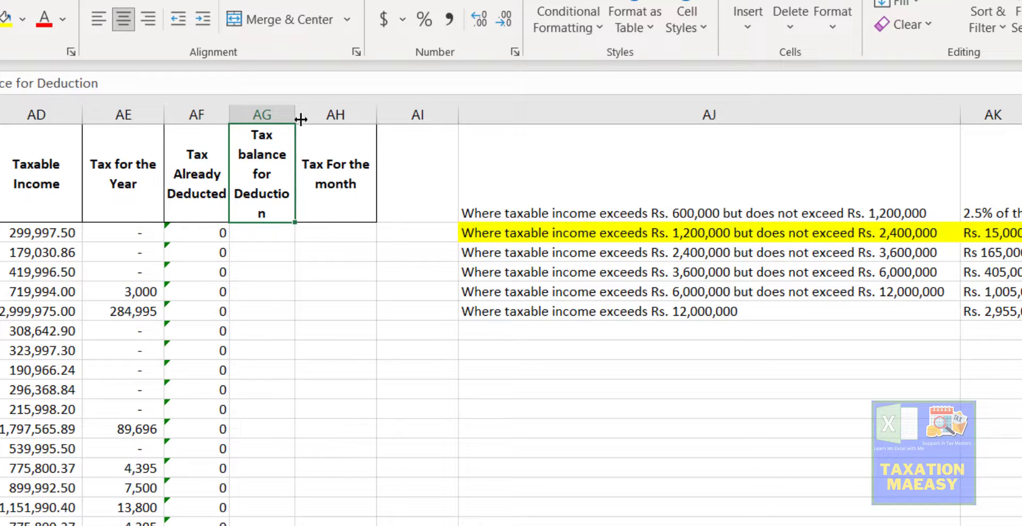
pyautogui.moveTo(295, 115); pyautogui.dragTo(303, 114)
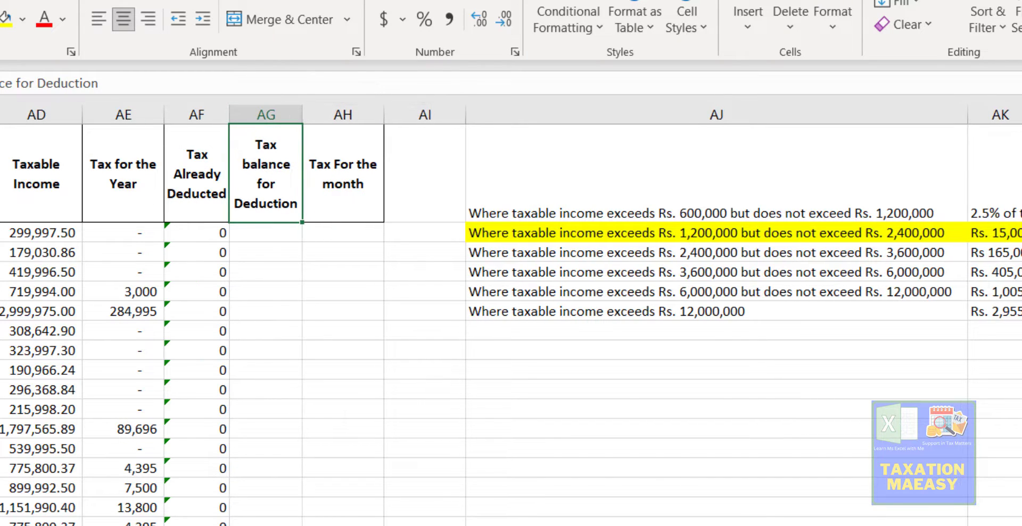
pyautogui.doubleClick(0, 222)
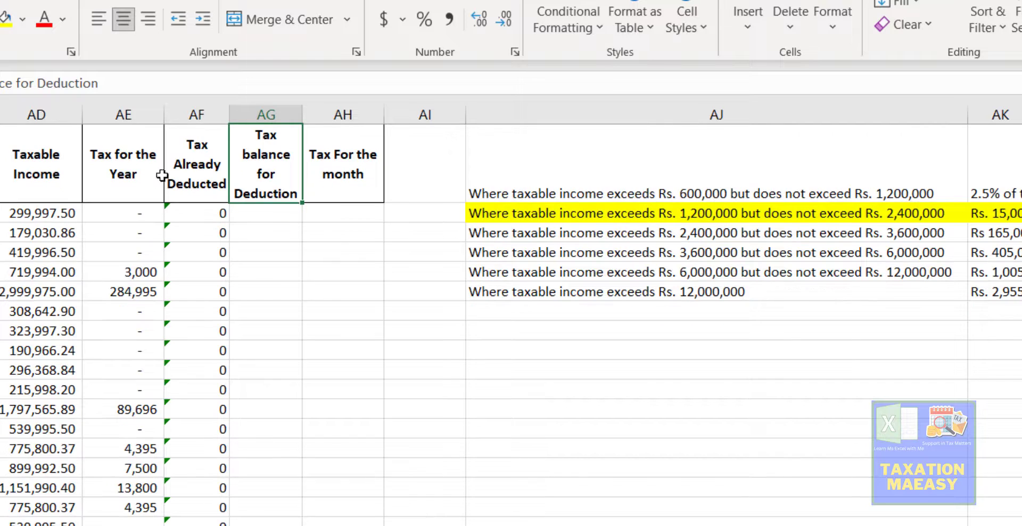
# - Begin a COUNTIFS formula in AH3 under "Tax For the month"
pyautogui.click(272, 213)
pyautogui.click(272, 214)
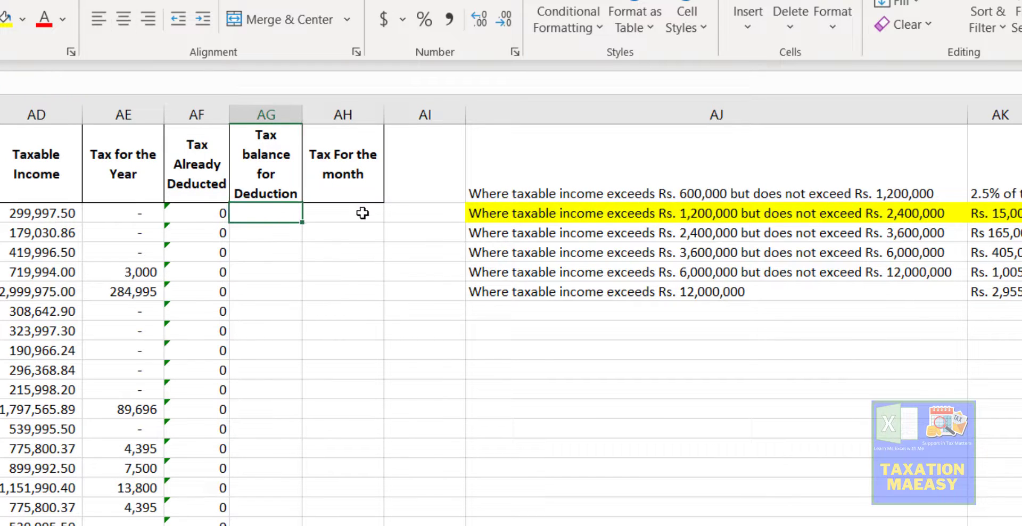
pyautogui.click(358, 213)
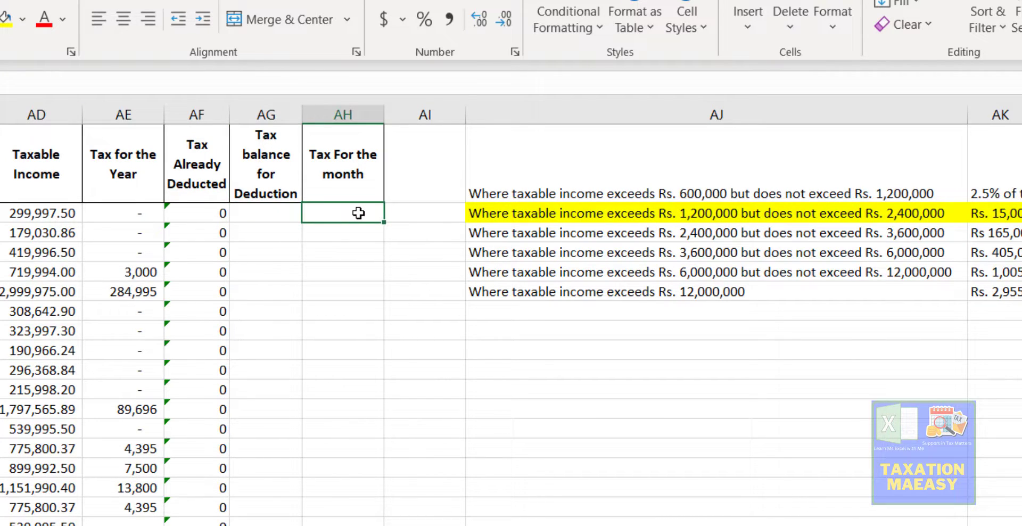
pyautogui.write('=')
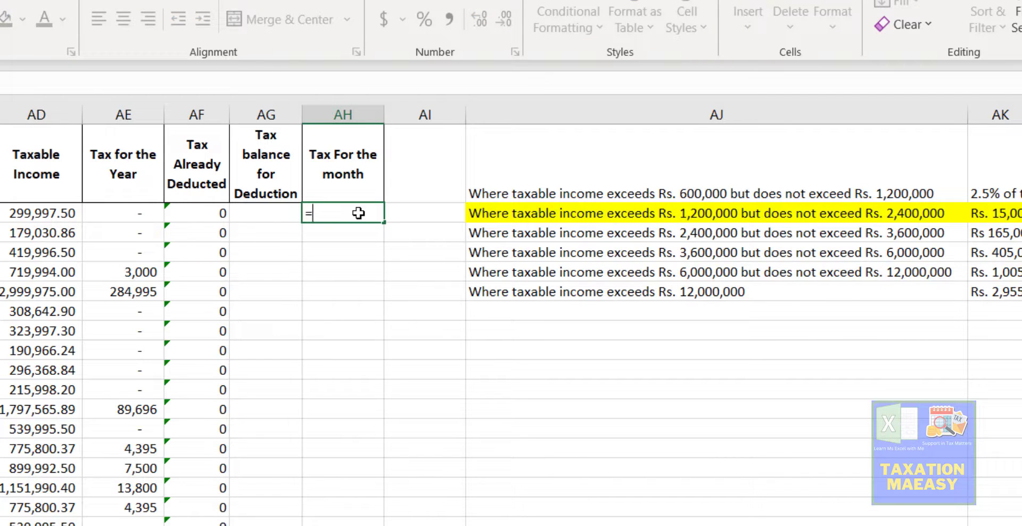
pyautogui.write('coun')
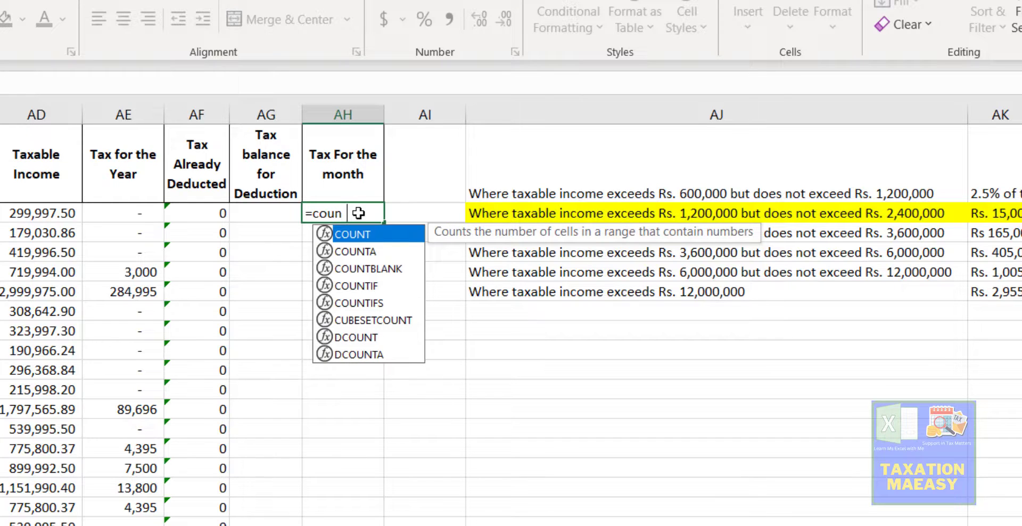
pyautogui.write('tifs')
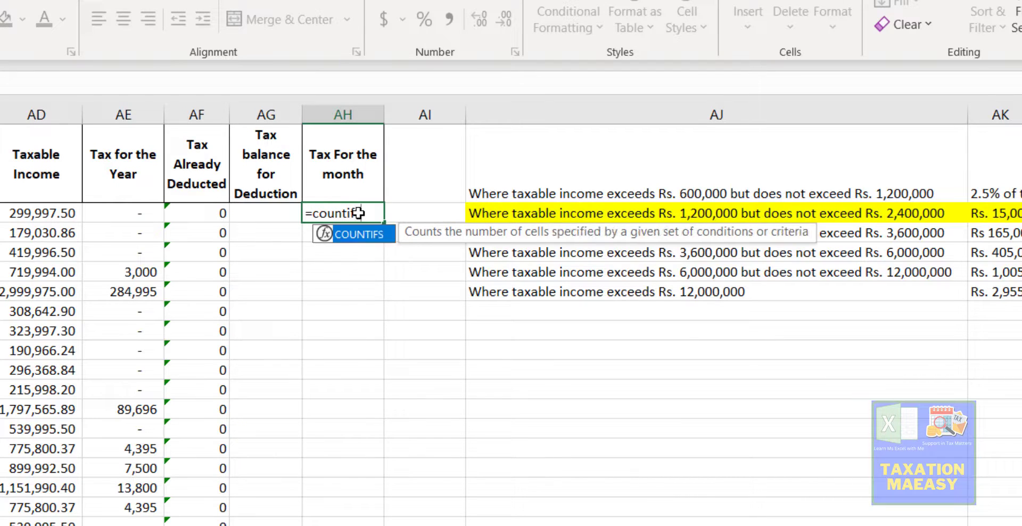
pyautogui.press('Tab')
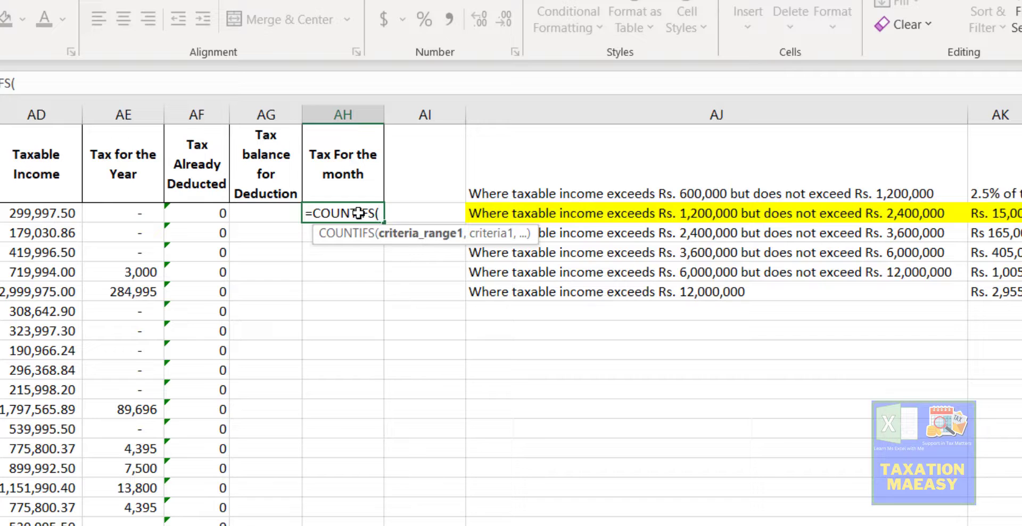
# - Set the first COUNTIFS criteria range to the monthly Earning and Tax headers in D2:AA2
pyautogui.press('Left')
pyautogui.press('Left')
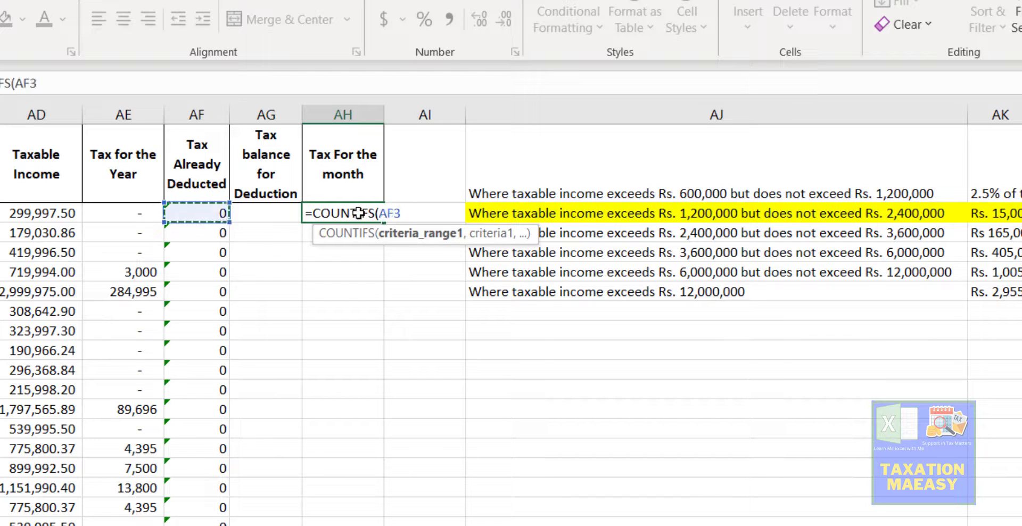
pyautogui.press('Up')
pyautogui.press('Up')
pyautogui.press('Left')
pyautogui.press('Down')
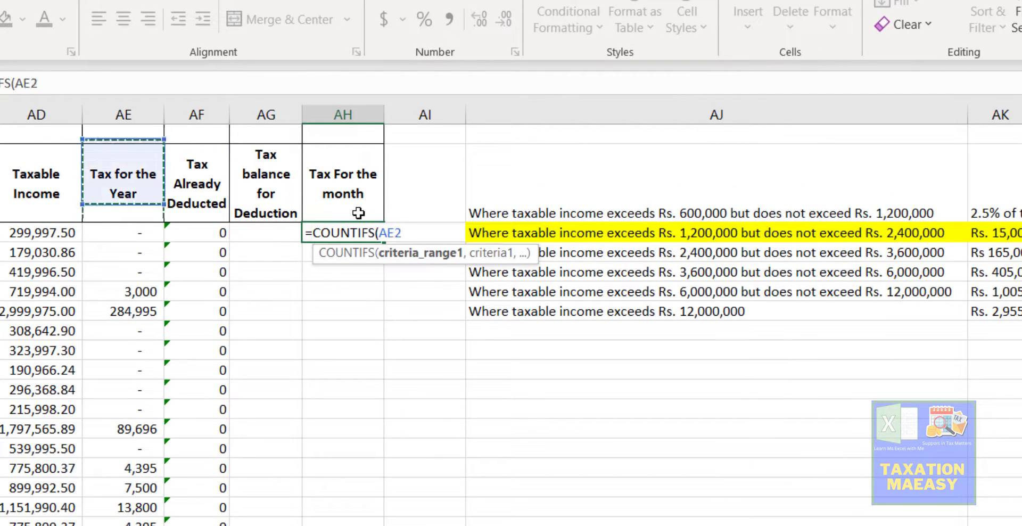
pyautogui.press('Left')
pyautogui.press('Down')
pyautogui.press('Left')
pyautogui.press('Left')
pyautogui.press('Down')
pyautogui.press('Left')
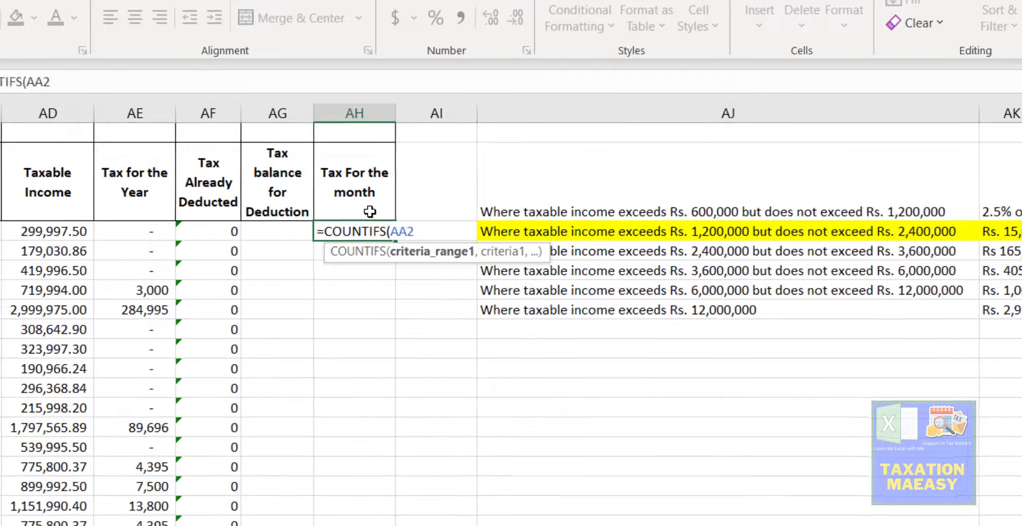
pyautogui.hotkey('shift', 'Left')
pyautogui.hotkey('ctrl', 'shift', 'Left')
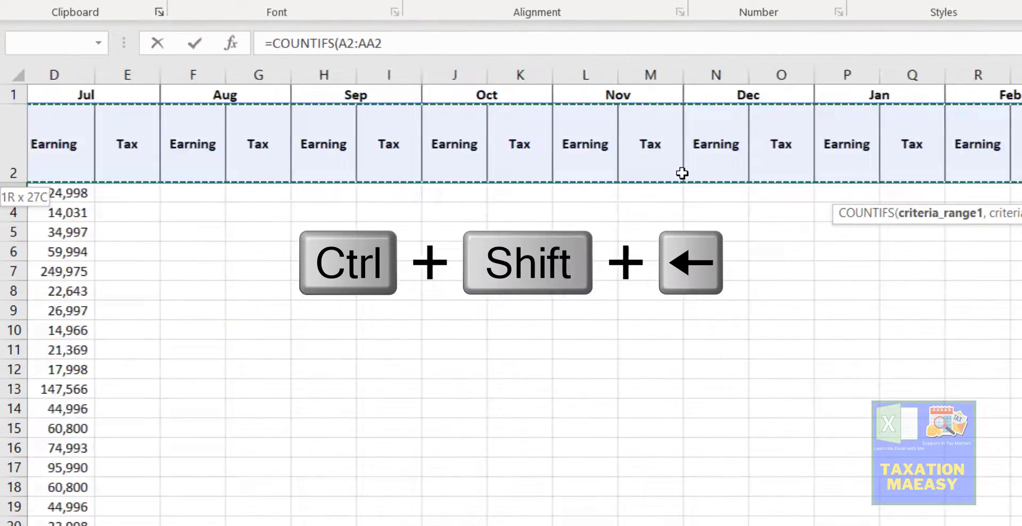
pyautogui.hotkey('shift', 'Right')
pyautogui.hotkey('shift', 'Right')
pyautogui.hotkey('shift', 'Right')
pyautogui.hotkey('shift', 'Right')
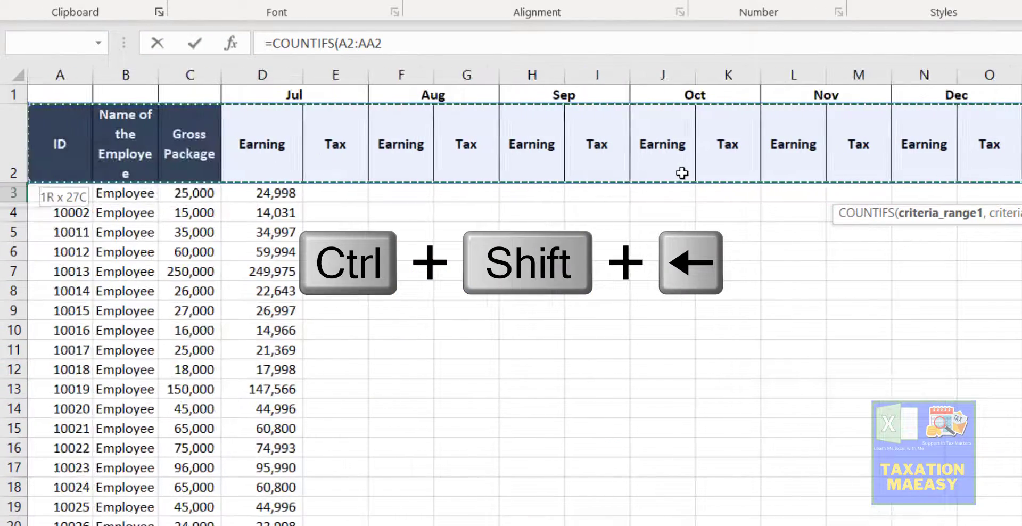
pyautogui.hotkey('shift', 'Left')
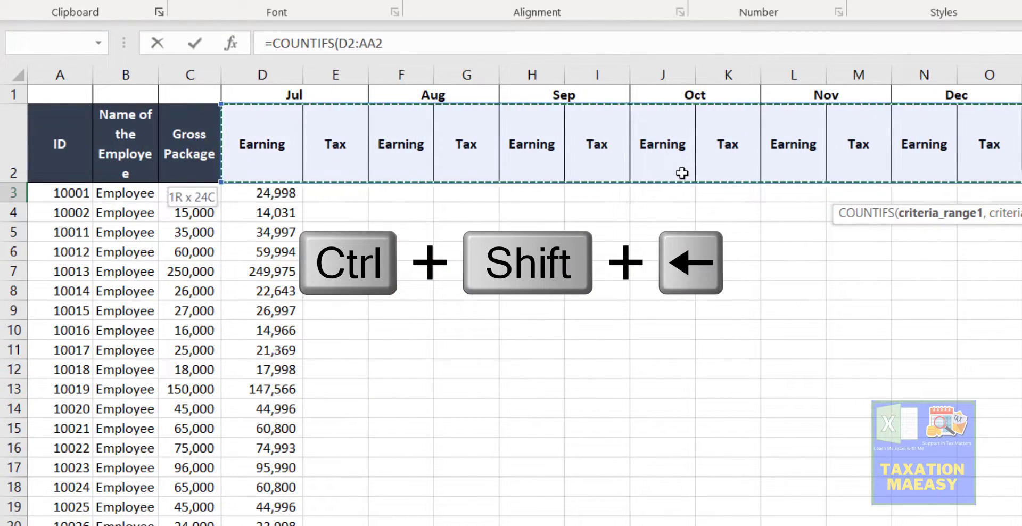
# - Set the first COUNTIFS criterion to the July Tax header in E2
pyautogui.write(',')
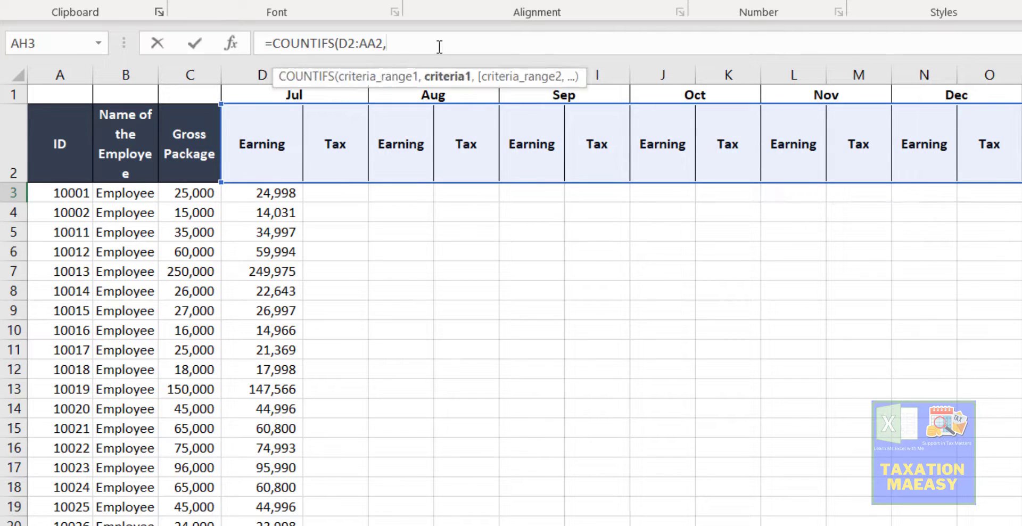
pyautogui.click(339, 145)
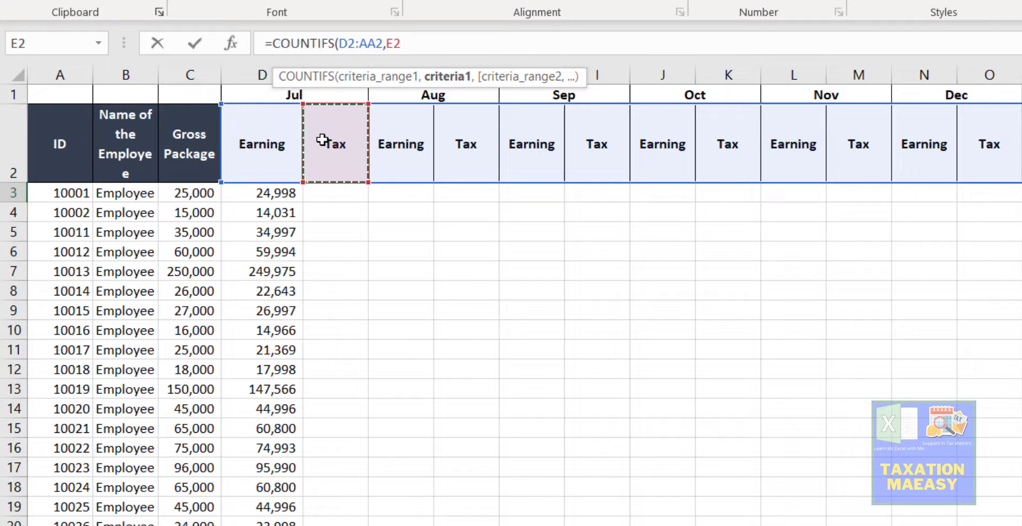
pyautogui.write(',')
# - Set the second criteria range to D3:AA3 with an empty-string criterion "" and enter the COUNTIFS formula in AH3
pyautogui.click(267, 196)
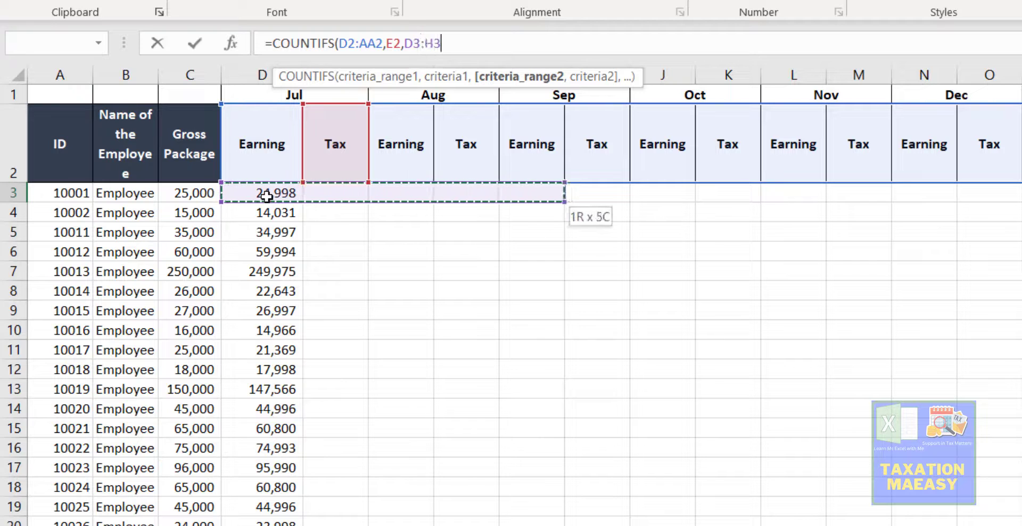
pyautogui.hotkey('shift', 'Right')
pyautogui.hotkey('shift', 'Right')
pyautogui.hotkey('shift', 'Right')
pyautogui.hotkey('shift', 'Right')
pyautogui.hotkey('shift', 'Right')
pyautogui.hotkey('shift', 'Right')
pyautogui.hotkey('shift', 'Right')
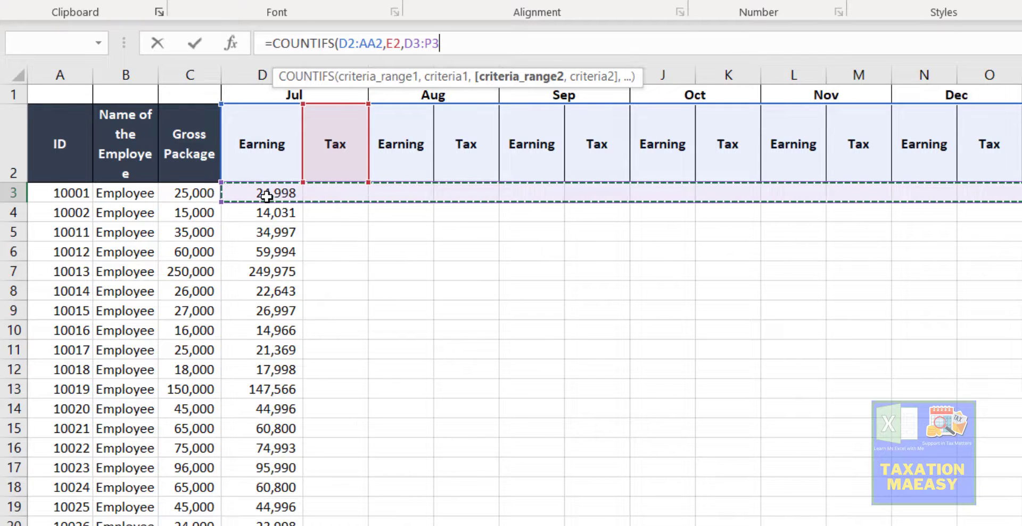
pyautogui.hotkey('shift', 'Right')
pyautogui.hotkey('shift', 'Right')
pyautogui.hotkey('shift', 'Right')
pyautogui.hotkey('shift', 'Right')
pyautogui.hotkey('shift', 'Right')
pyautogui.hotkey('shift', 'Right')
pyautogui.hotkey('shift', 'Right')
pyautogui.hotkey('shift', 'Right')
pyautogui.hotkey('shift', 'Right')
pyautogui.hotkey('shift', 'Right')
pyautogui.hotkey('shift', 'Right')
pyautogui.hotkey('shift', 'Right')
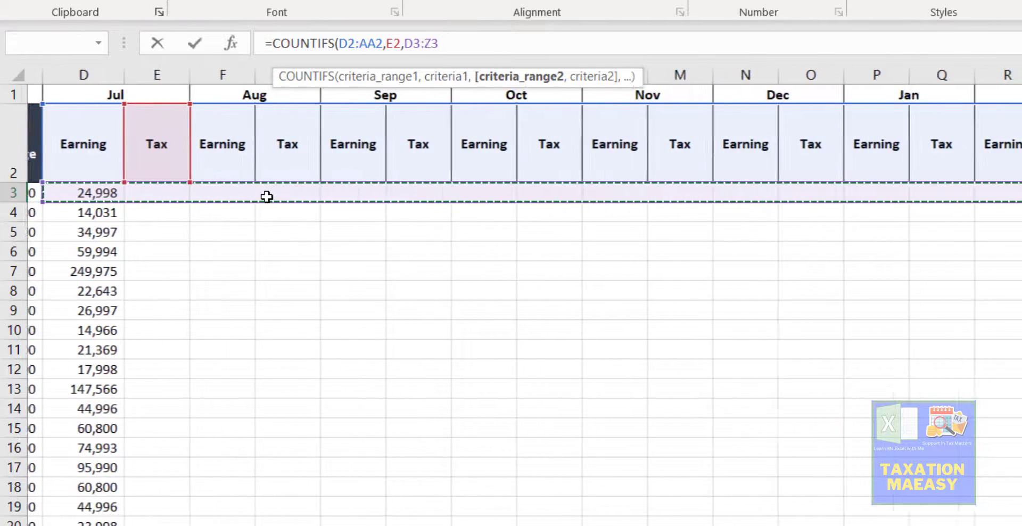
pyautogui.hotkey('shift', 'Right')
pyautogui.hotkey('shift', 'Right')
pyautogui.hotkey('shift', 'Left')
pyautogui.hotkey('shift', 'Left')
pyautogui.hotkey('shift', 'Left')
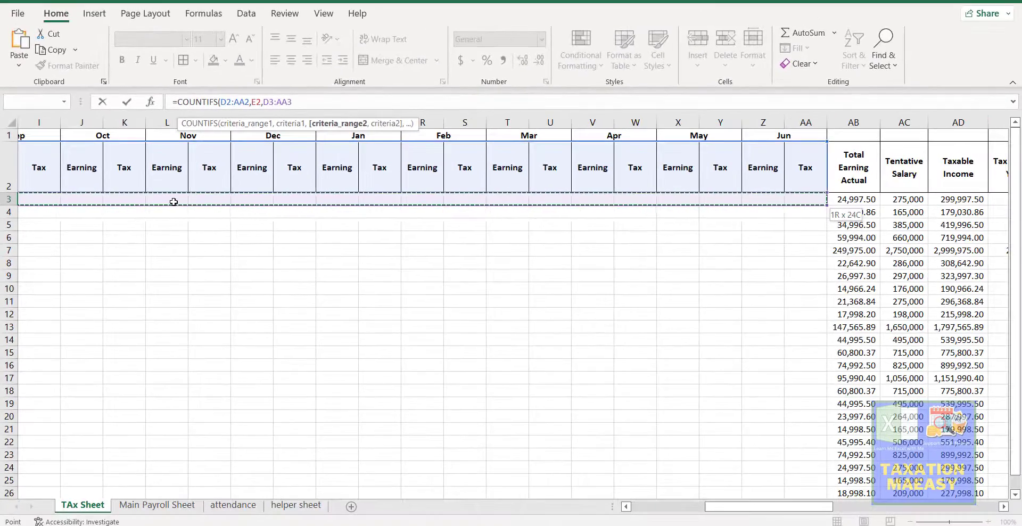
pyautogui.write(',')
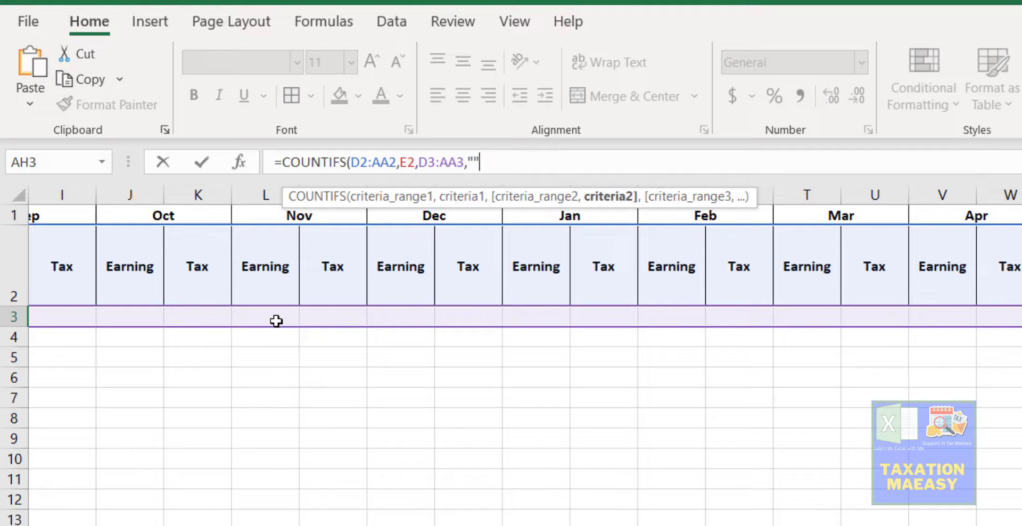
pyautogui.press('Return')
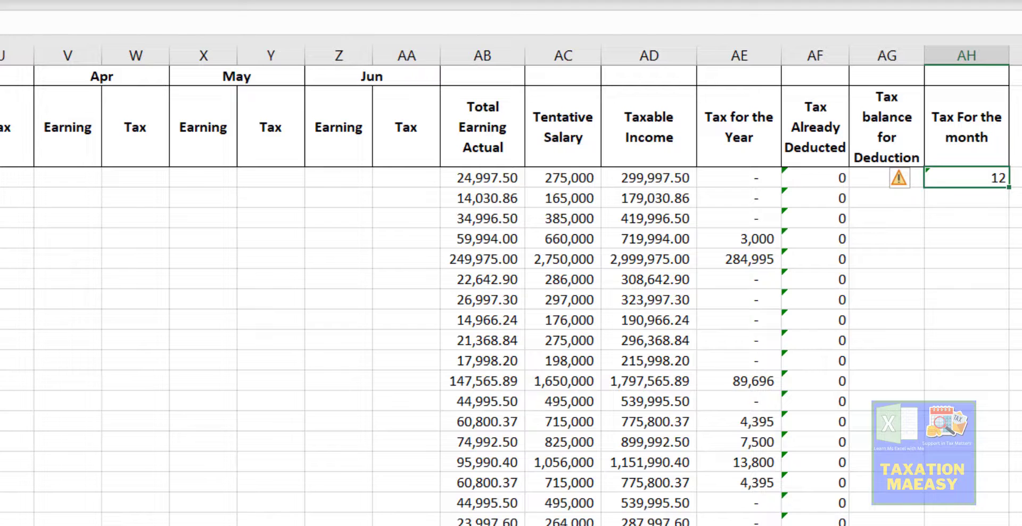
# - Make the header references $D$2:$AA$2 and $E$2 absolute in the AH3 formula and fill it down column AH
pyautogui.press('F2')
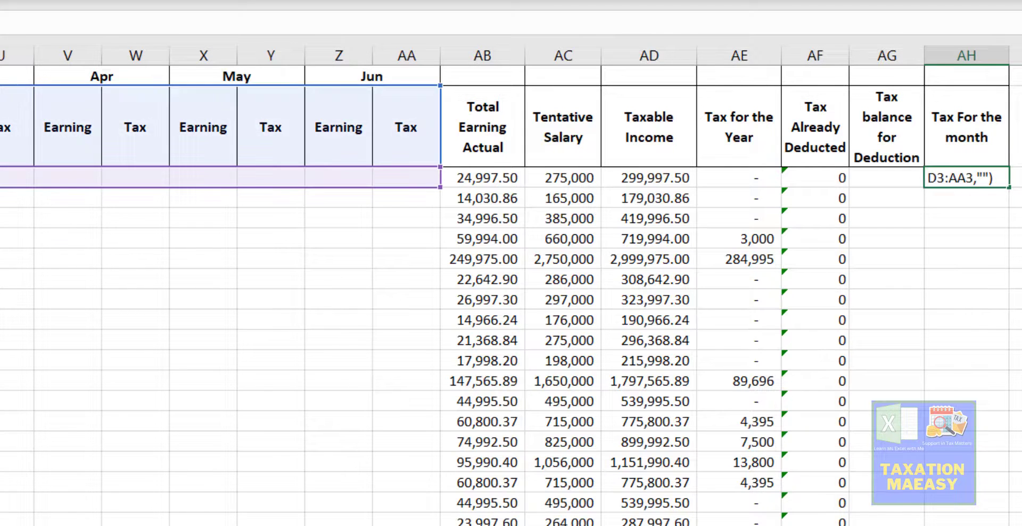
pyautogui.press('Up')
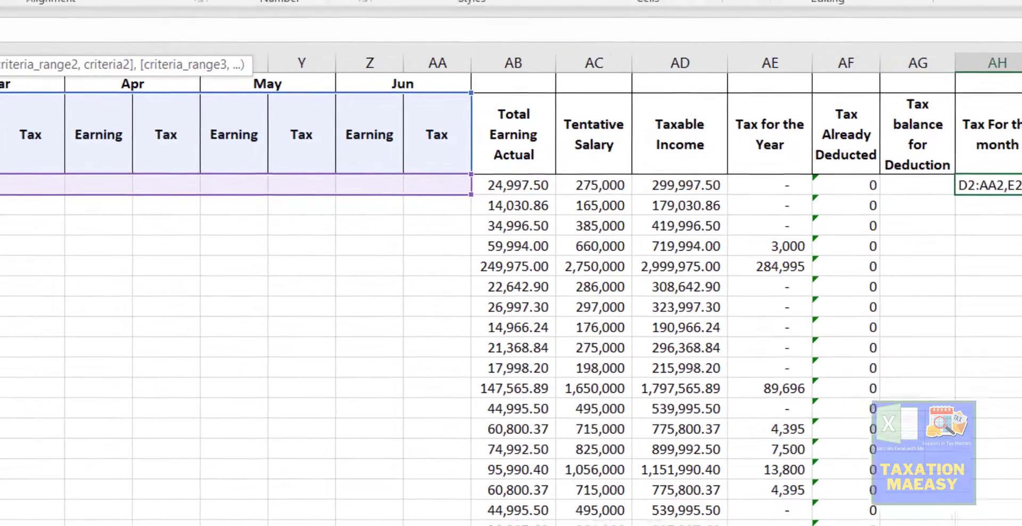
pyautogui.press('F4')
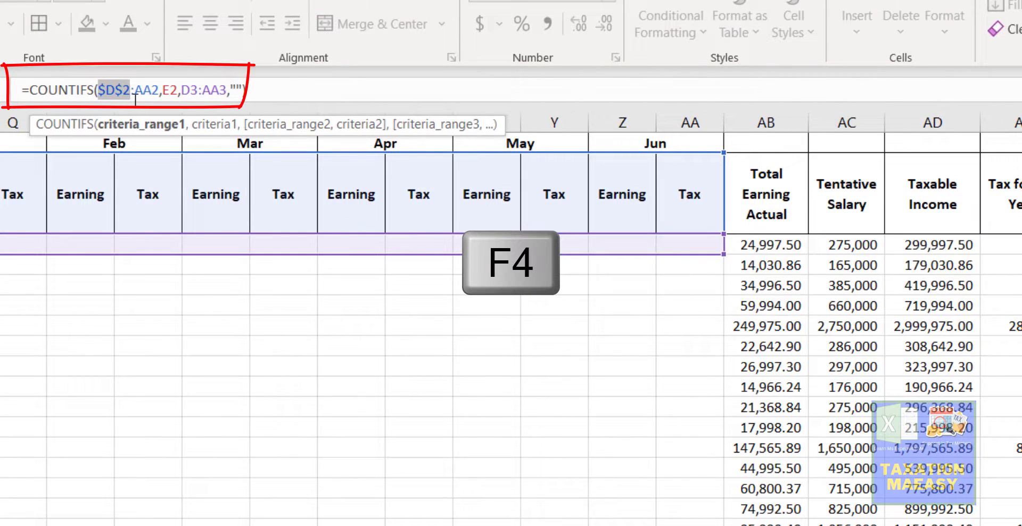
pyautogui.press('Right')
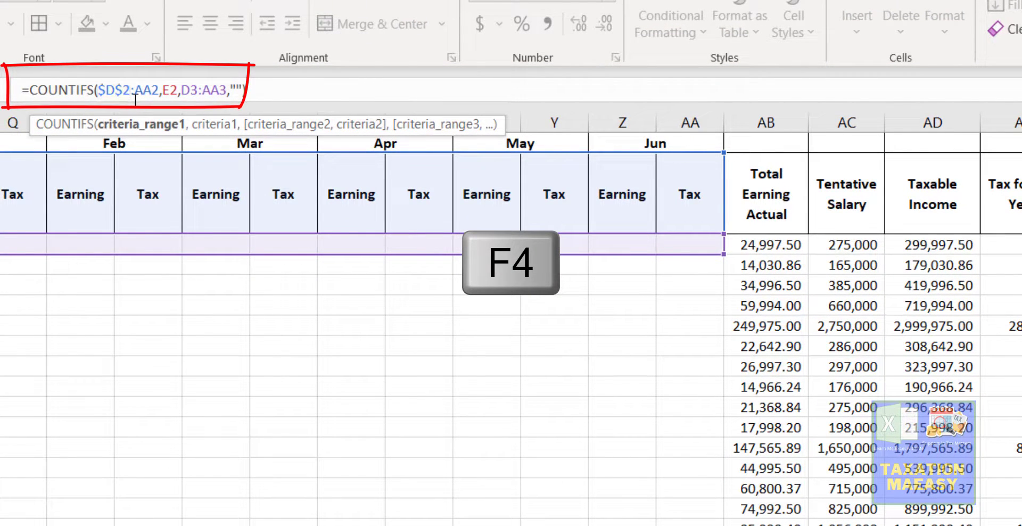
pyautogui.press('F4')
pyautogui.press('Right')
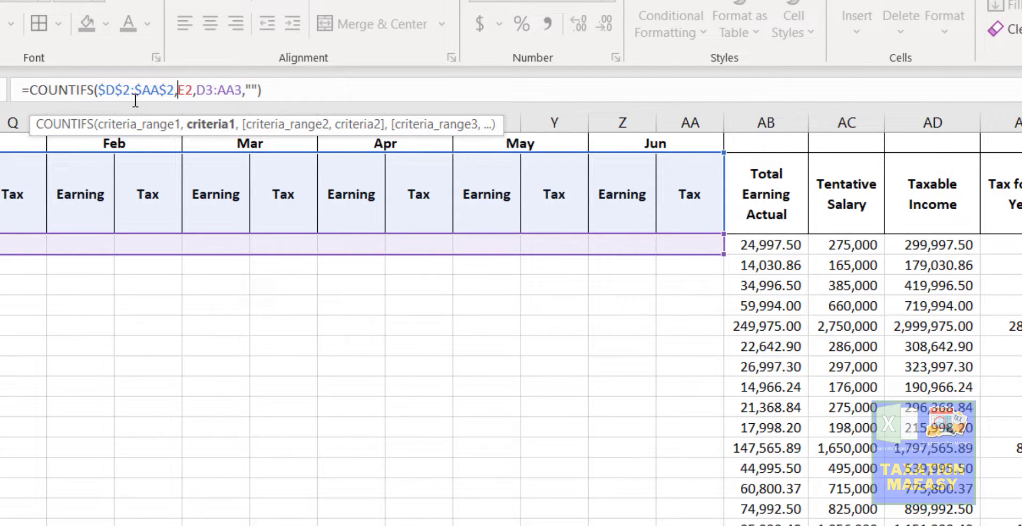
pyautogui.press('F4')
pyautogui.press('Return')
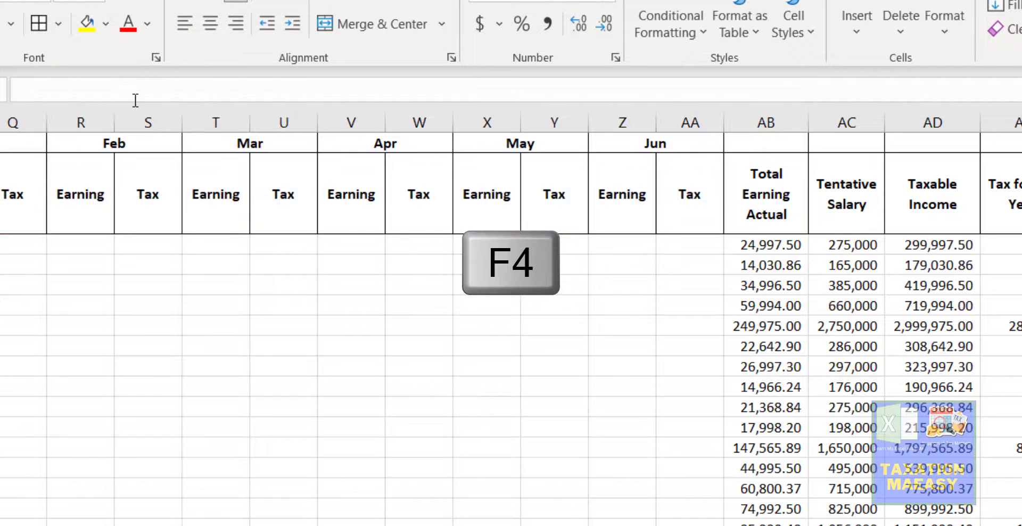
pyautogui.press('Up')
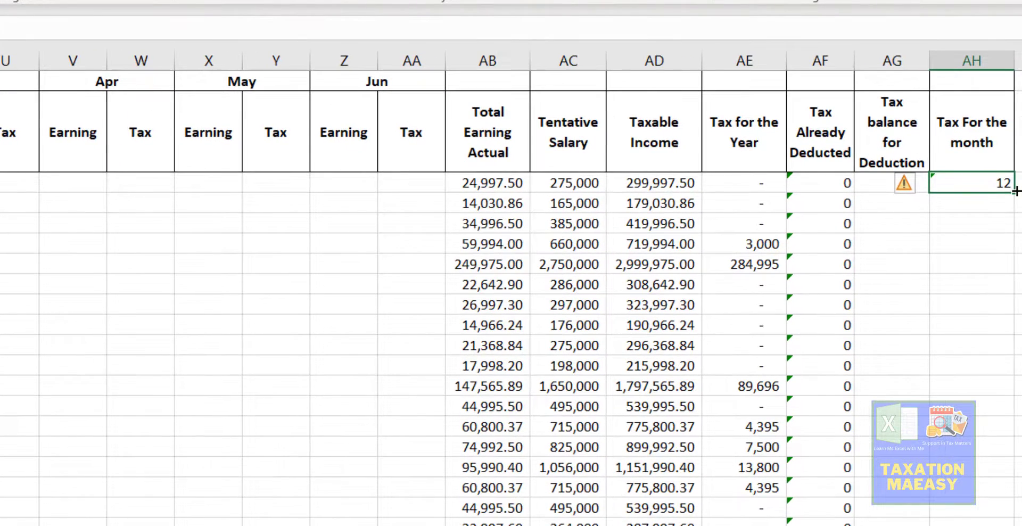
pyautogui.doubleClick(1015, 191)
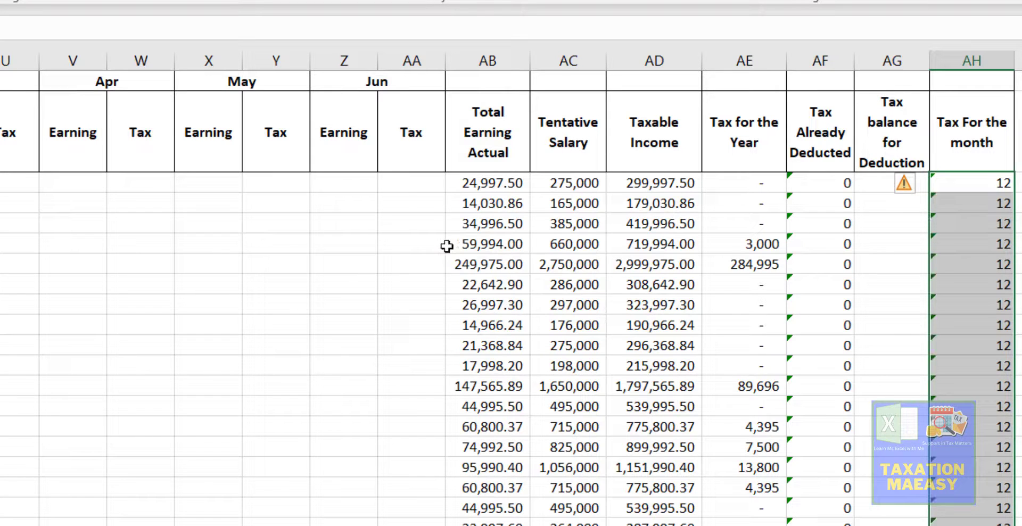
# - Examine the row 3 formulas under Tax For the month, Tax Already Deducted and Tentative Salary
pyautogui.click(386, 184)
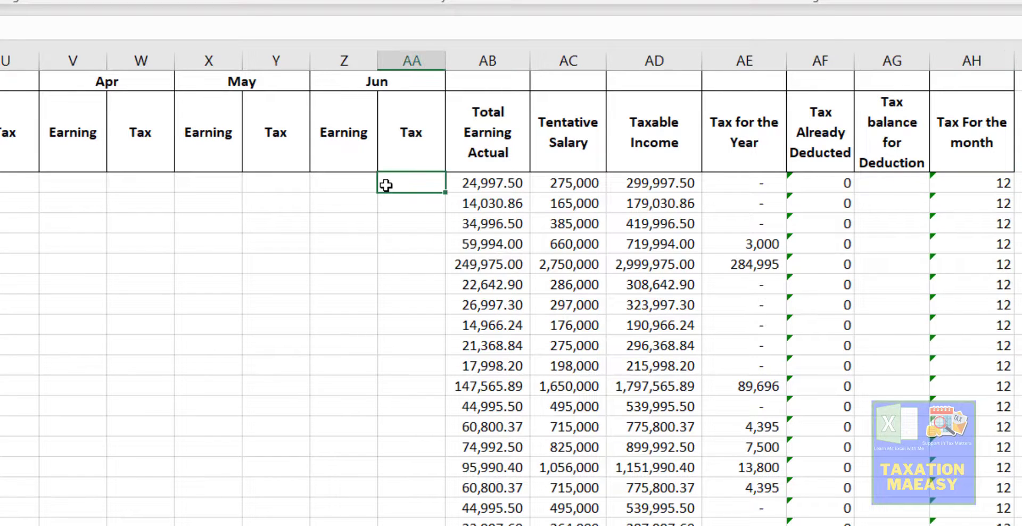
pyautogui.hotkey('ctrl', 'Left')
pyautogui.press('Right')
pyautogui.press('Right')
pyautogui.press('Right')
pyautogui.press('Right')
pyautogui.press('Right')
pyautogui.press('Right')
pyautogui.press('Right')
pyautogui.press('Right')
pyautogui.press('Right')
pyautogui.press('Right')
pyautogui.press('Right')
pyautogui.press('Right')
pyautogui.press('Right')
pyautogui.press('Right')
pyautogui.press('Right')
pyautogui.press('Right')
pyautogui.press('Right')
pyautogui.press('Right')
pyautogui.press('Right')
pyautogui.press('Right')
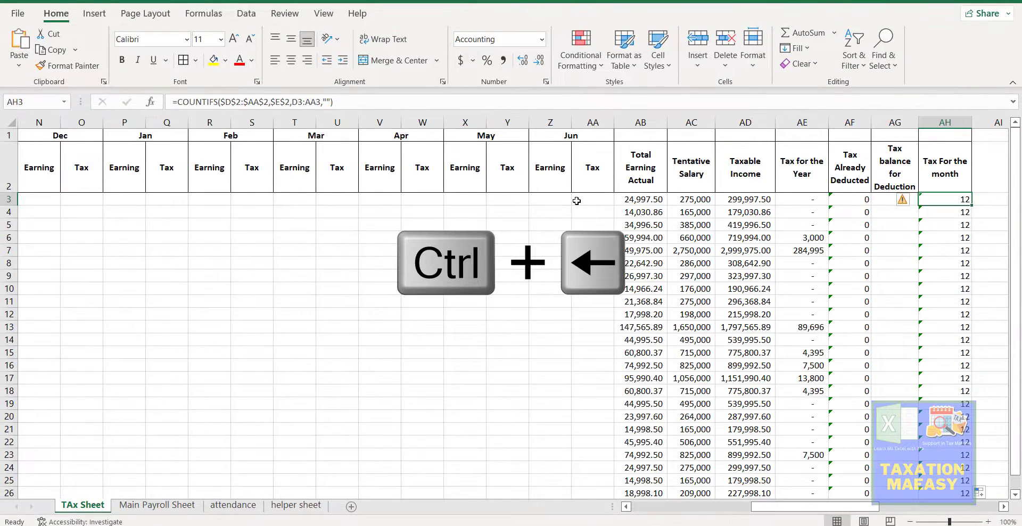
pyautogui.press('Left')
pyautogui.press('Left')
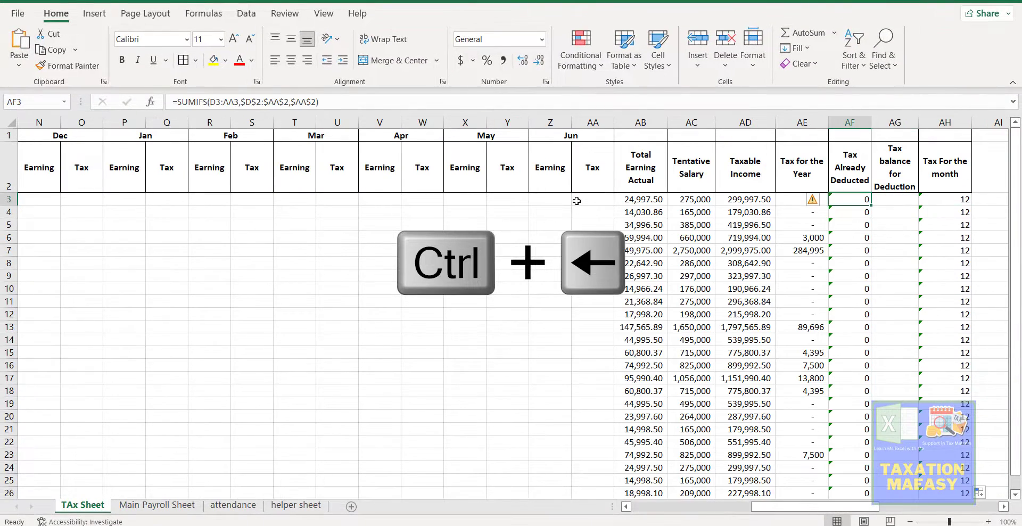
pyautogui.press('Right')
pyautogui.press('Right')
pyautogui.press('Left')
pyautogui.press('Left')
pyautogui.press('Left')
pyautogui.press('Left')
pyautogui.press('Left')
pyautogui.press('Left')
pyautogui.press('Left')
pyautogui.press('Left')
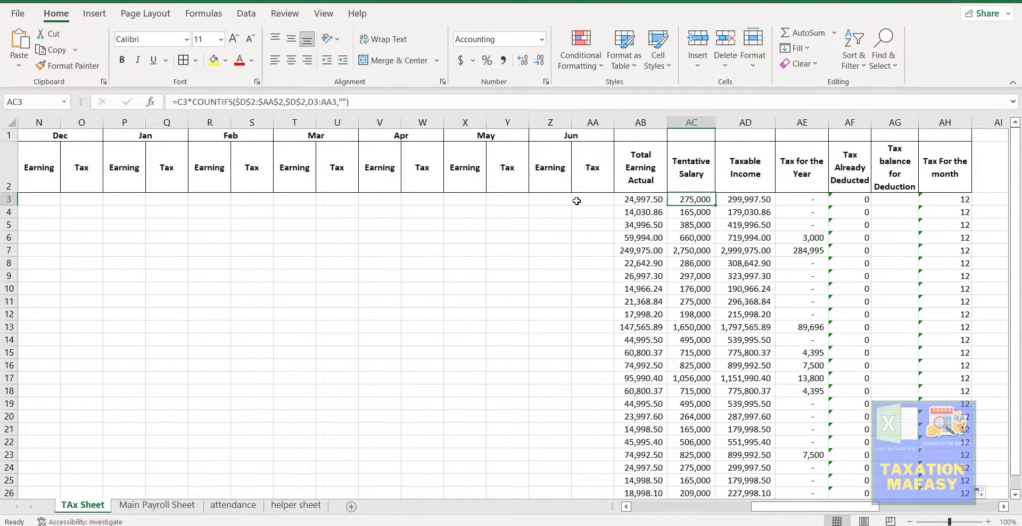
# - Test the remaining-months count with a trial tax of 1214 in the June Tax cell AA3, and clear that value
pyautogui.press('Right')
pyautogui.write('12')
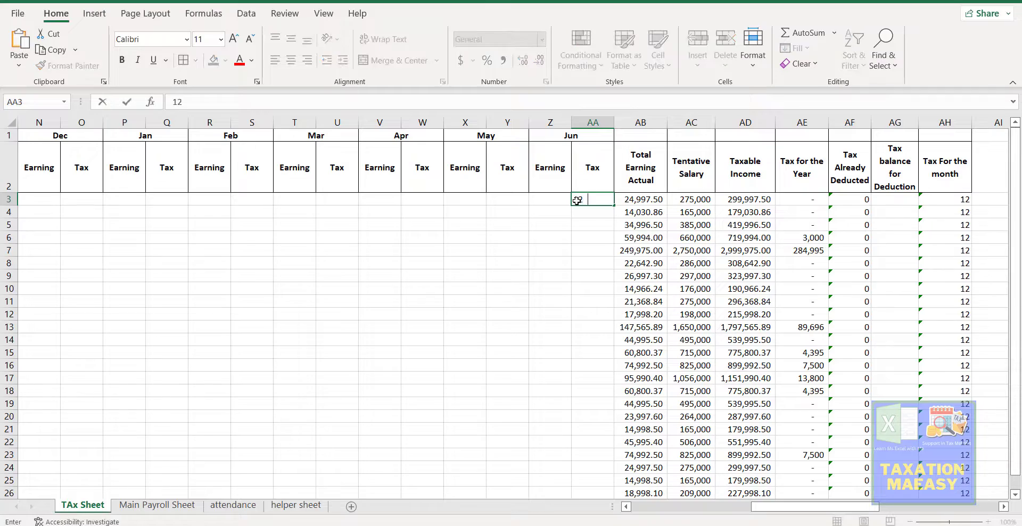
pyautogui.hotkey('ctrl', 'Return')
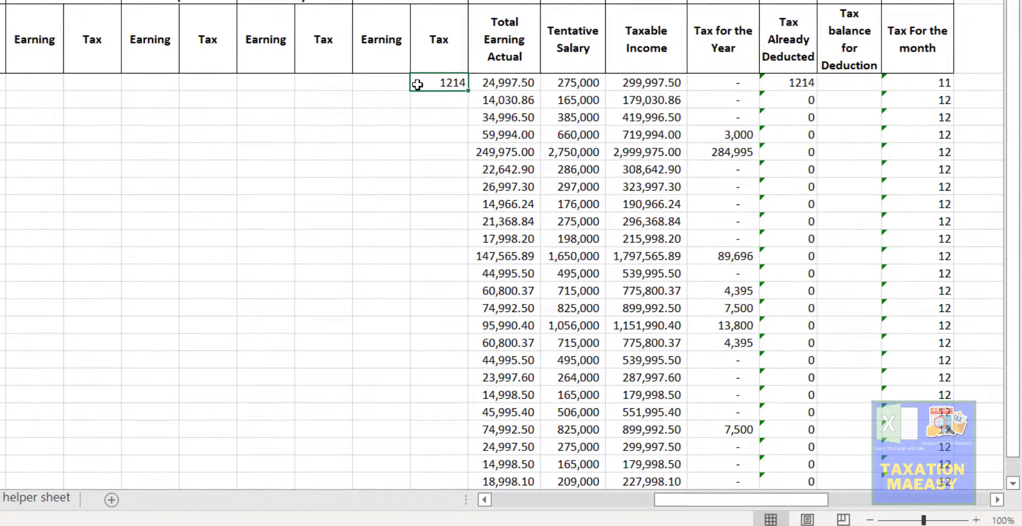
pyautogui.press('Delete')
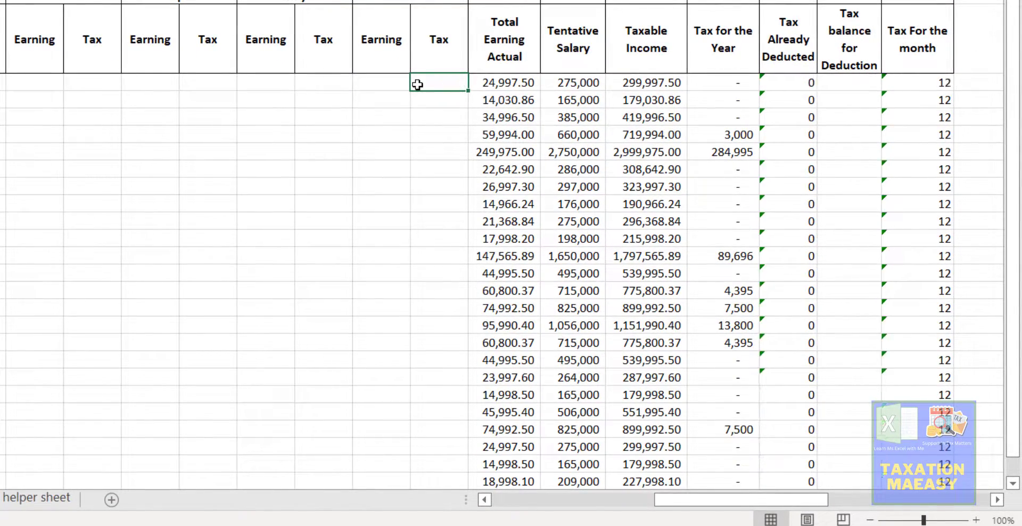
# - Calculate the tax balance in AG3 as Tax for the Year minus Tax Already Deducted (+AE3-AF3), and fill it down column AG
pyautogui.press('Up')
pyautogui.press('Right')
pyautogui.press('Right')
pyautogui.press('Right')
pyautogui.press('Right')
pyautogui.press('Right')
pyautogui.press('Right')
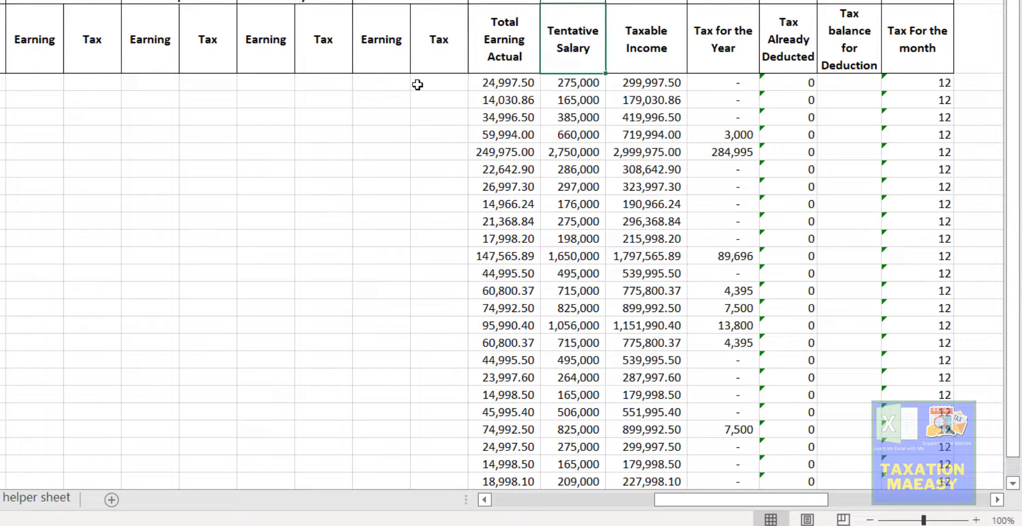
pyautogui.press('Down')
pyautogui.press('Right')
pyautogui.press('Right')
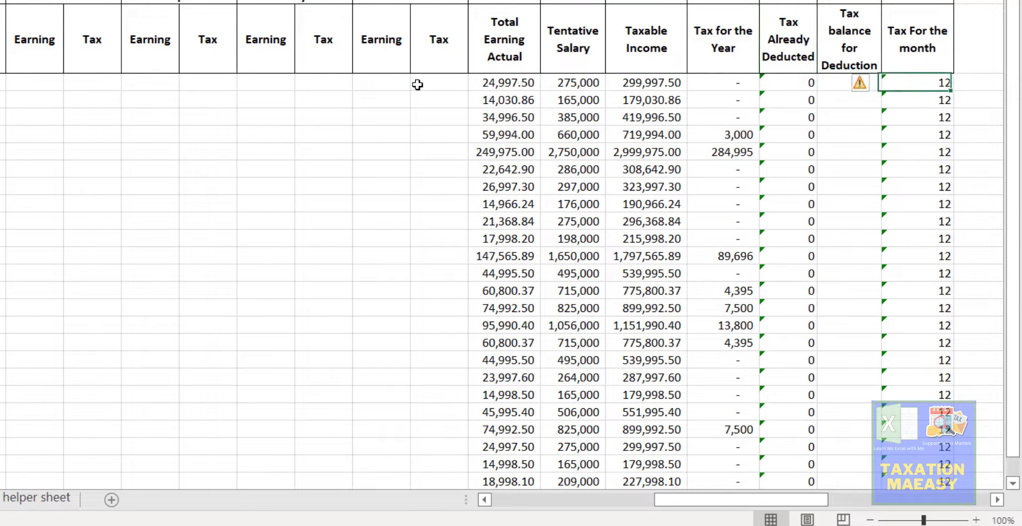
pyautogui.press('Left')
pyautogui.press('Left')
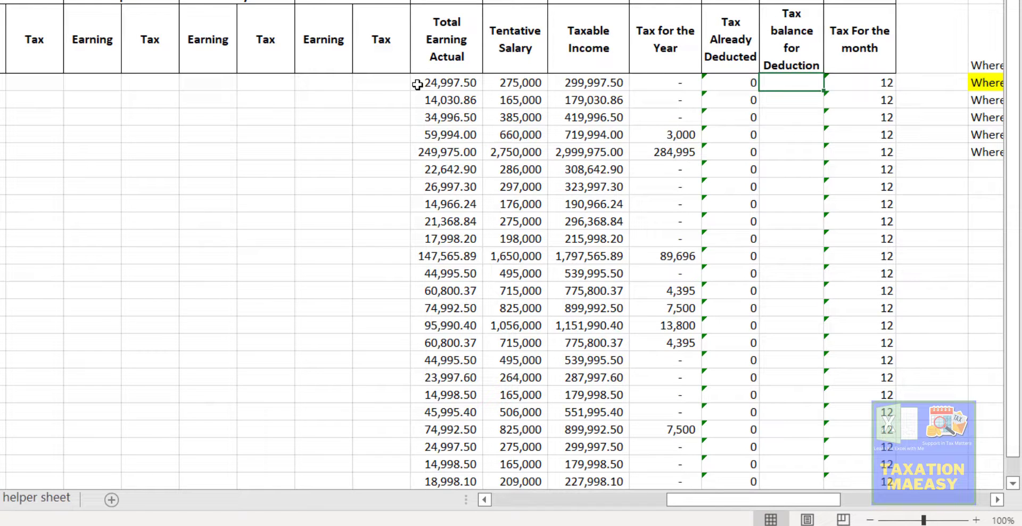
pyautogui.press('Right')
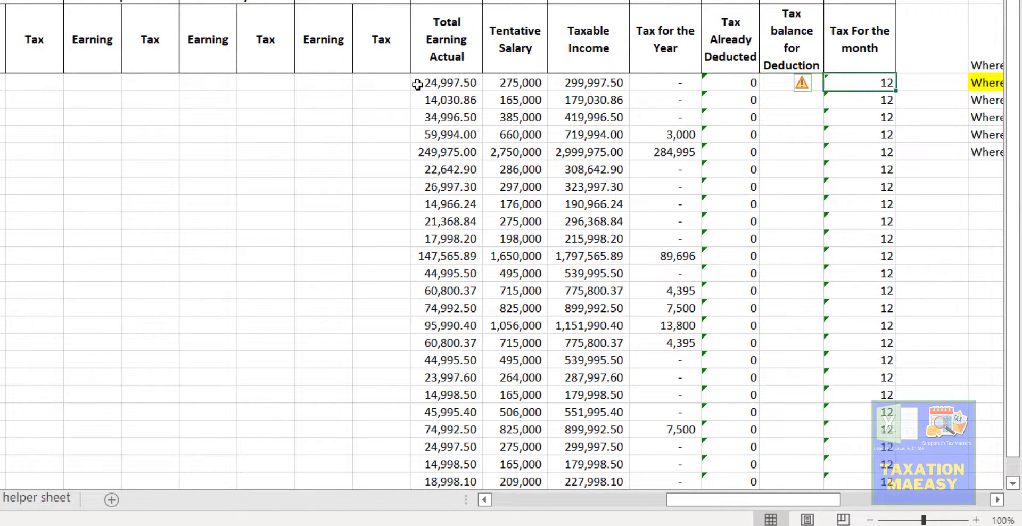
pyautogui.press('Left')
pyautogui.write('+')
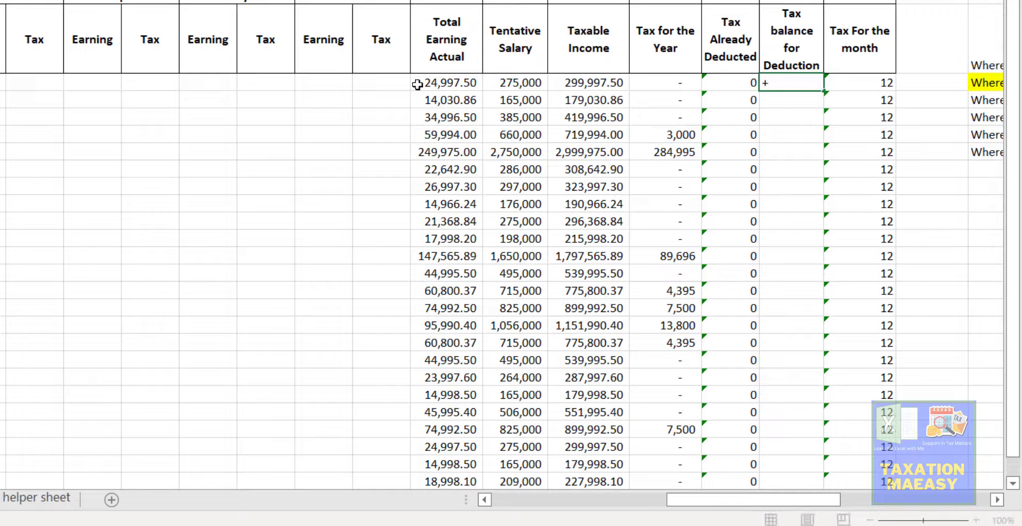
pyautogui.press('Left')
pyautogui.press('Left')
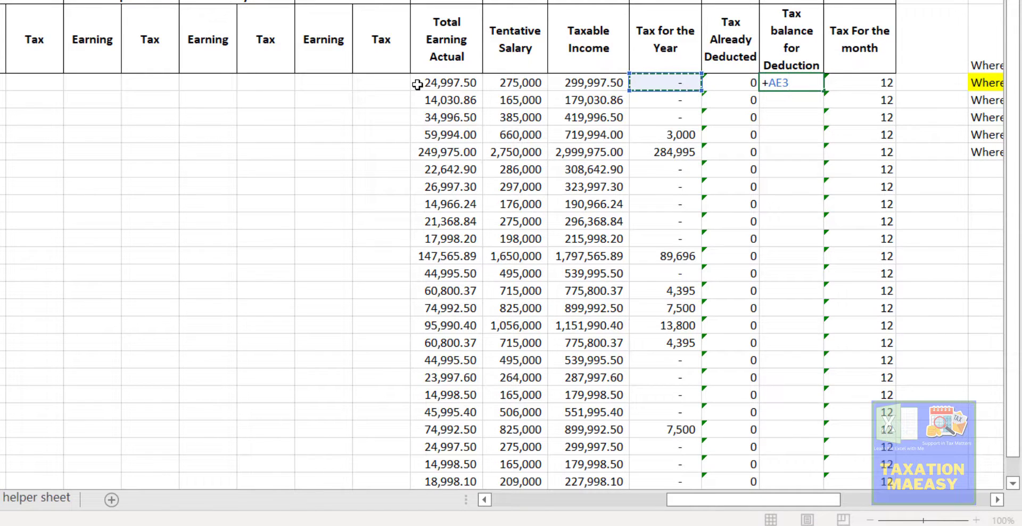
pyautogui.write('-')
pyautogui.press('Left')
pyautogui.press('Return')
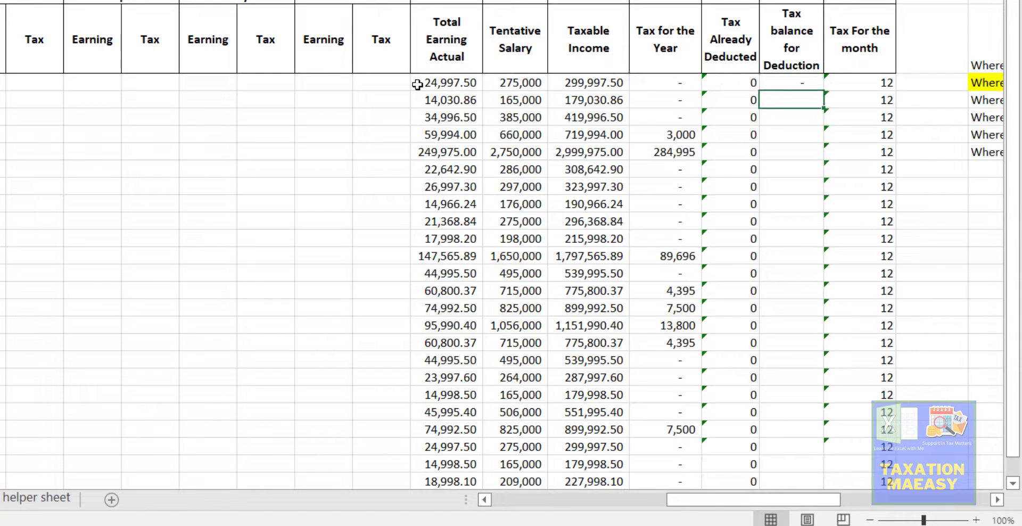
pyautogui.click(800, 81)
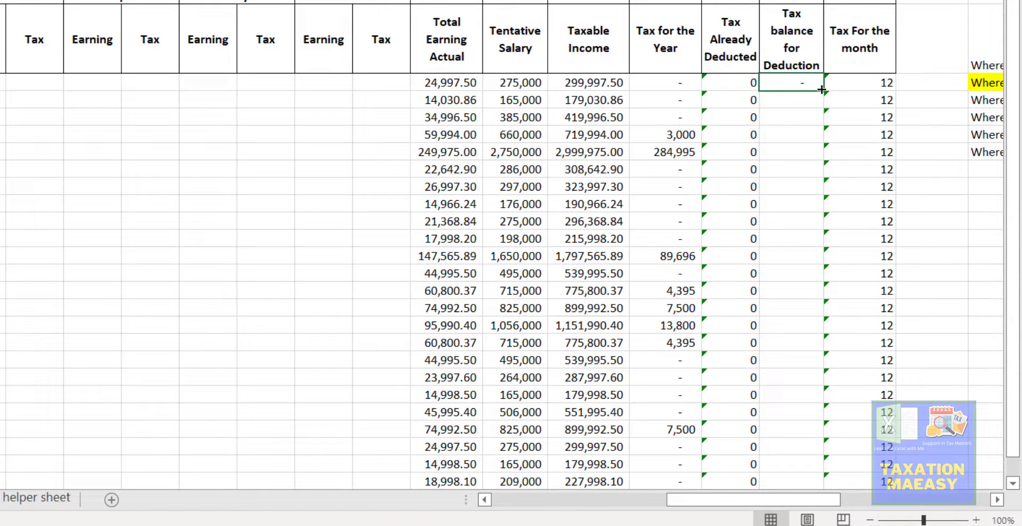
pyautogui.doubleClick(822, 89)
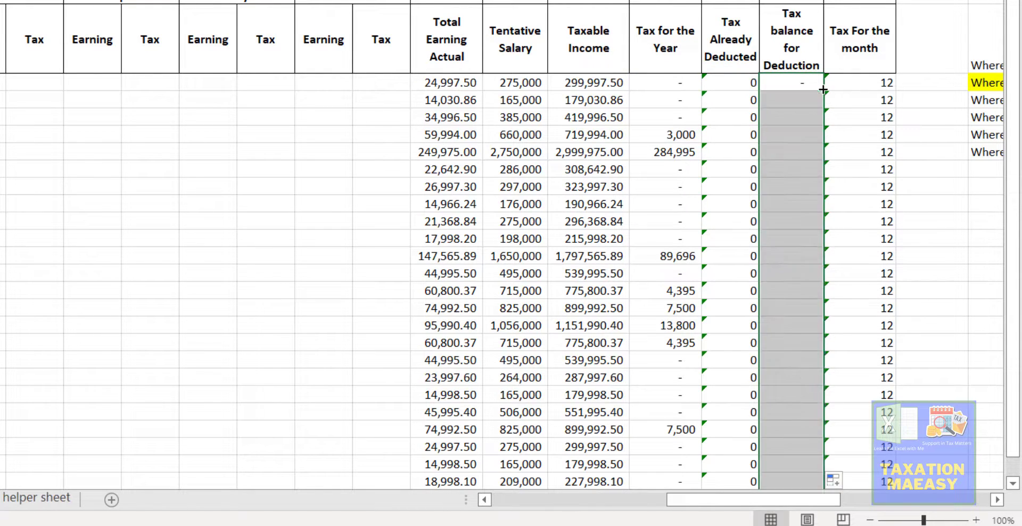
# - Divide the AG3 tax balance by the COUNTIFS month count in AH3, and fill the formula down column AH
pyautogui.click(872, 87)
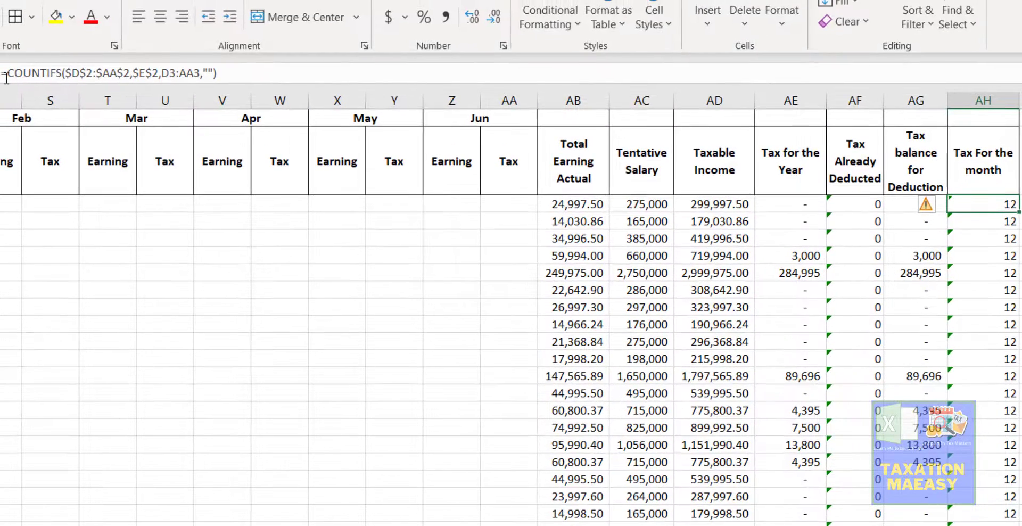
pyautogui.click(7, 77)
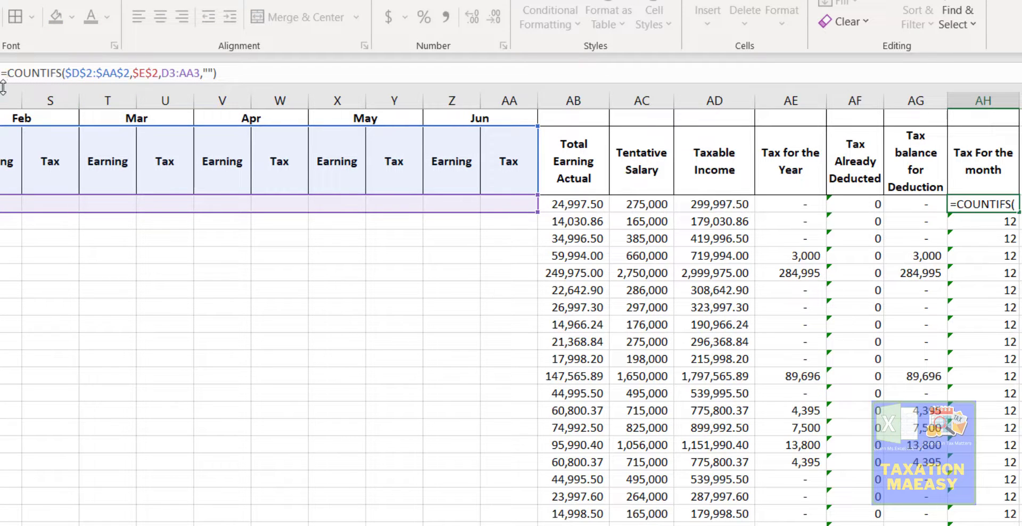
pyautogui.click(911, 207)
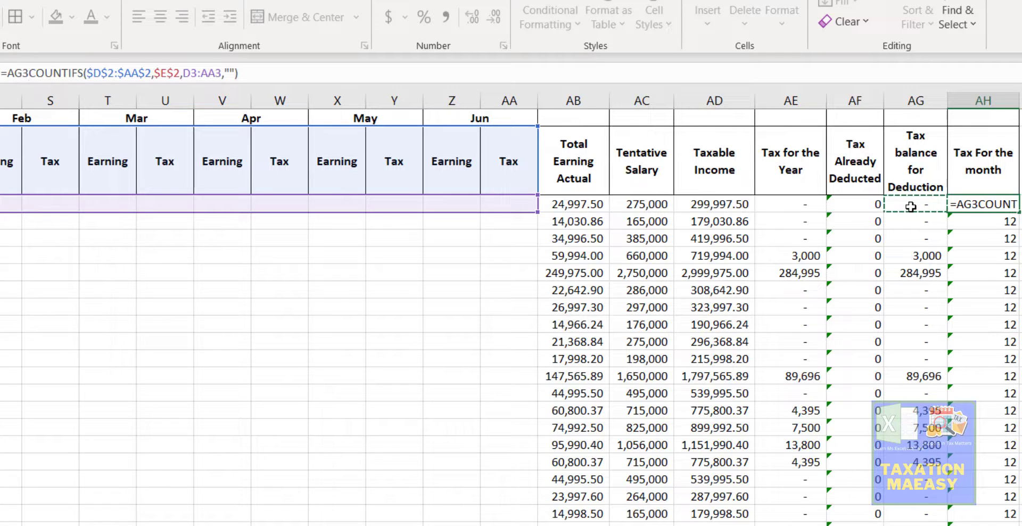
pyautogui.write('/')
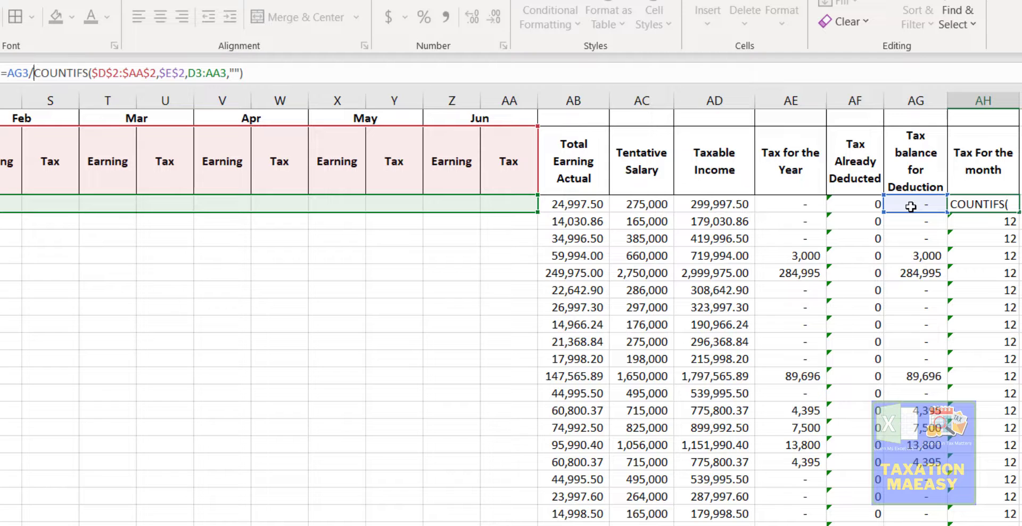
pyautogui.press('Return')
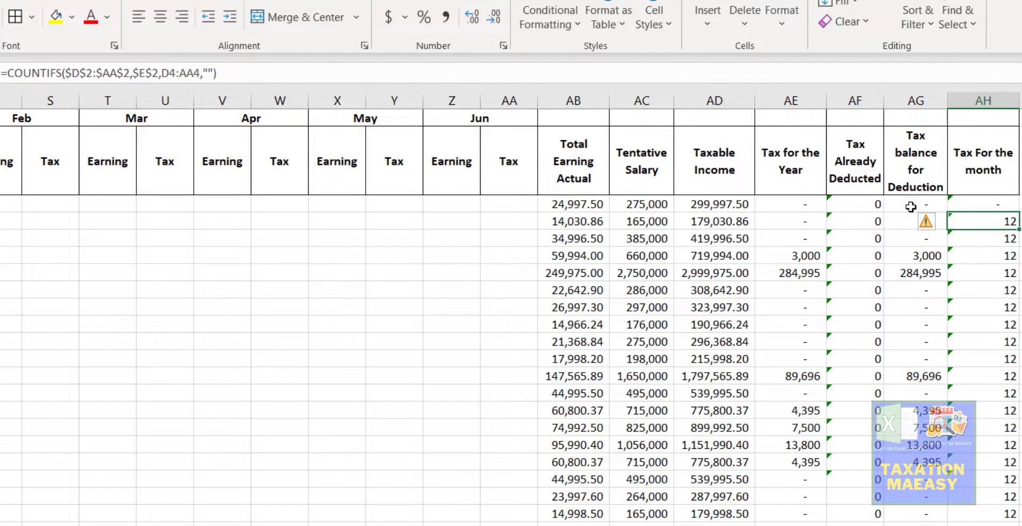
pyautogui.press('Up')
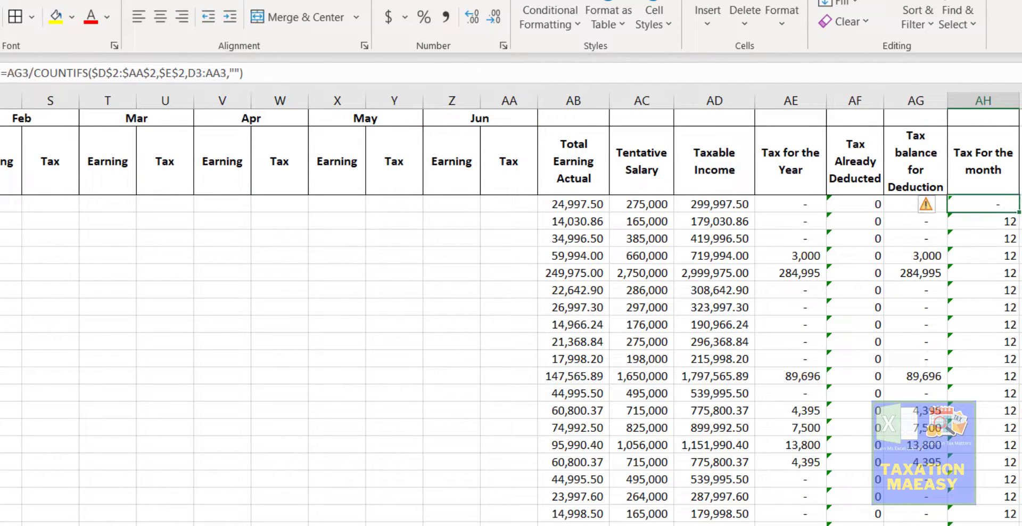
pyautogui.doubleClick(1018, 210)
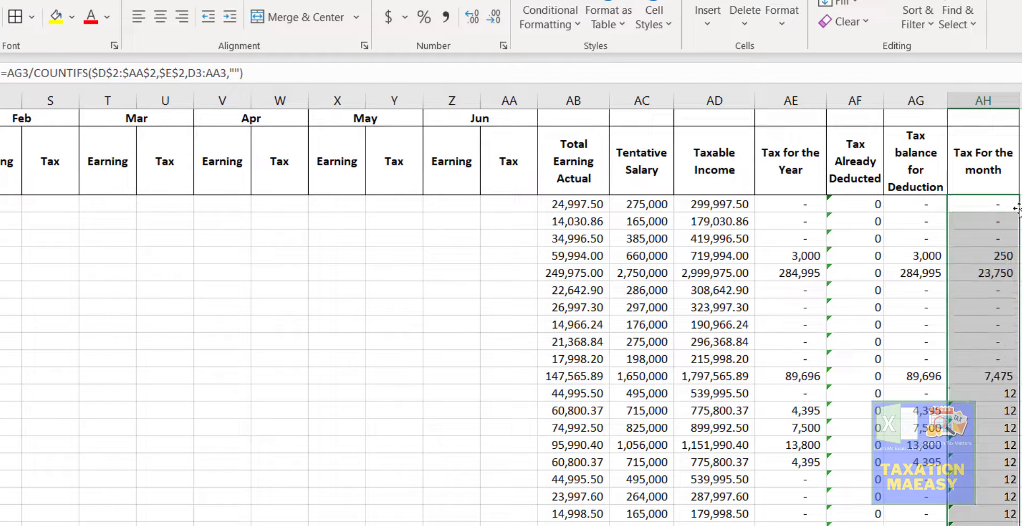
# - Examine the Tax For the month results against the yearly tax and tax balance, from row 6 down column AH
pyautogui.click(924, 257)
pyautogui.click(998, 256)
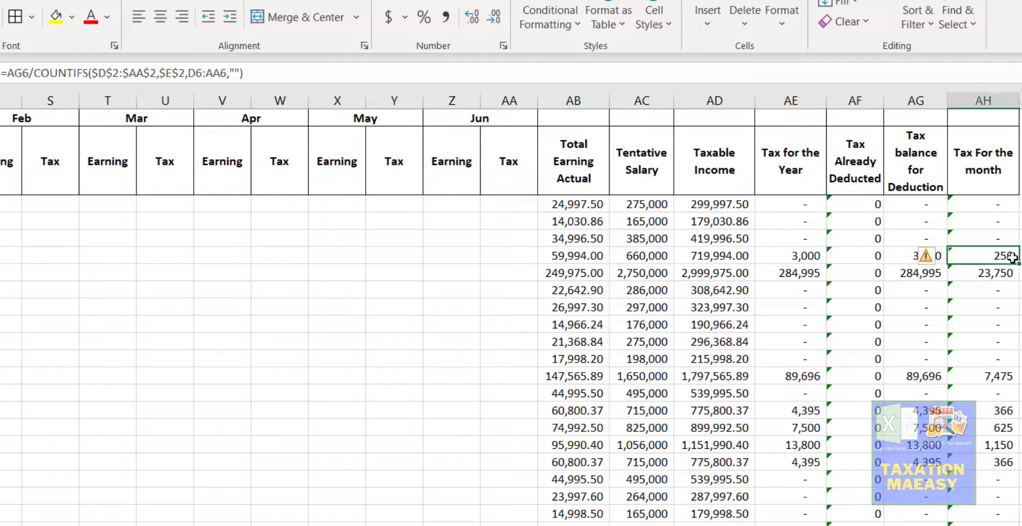
pyautogui.press('Down')
pyautogui.press('Left')
pyautogui.press('Left')
pyautogui.press('Right')
pyautogui.press('Right')
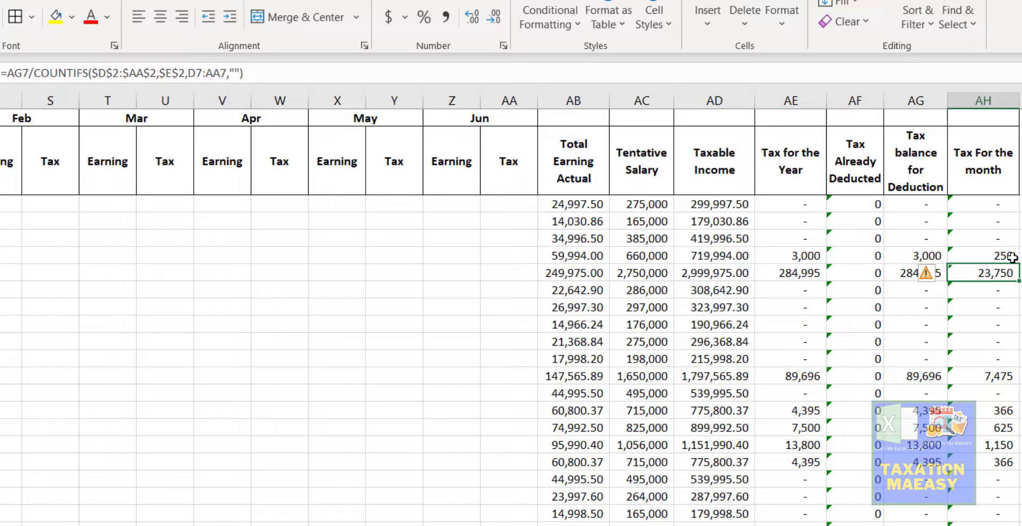
pyautogui.press('Left')
pyautogui.press('Left')
pyautogui.press('Left')
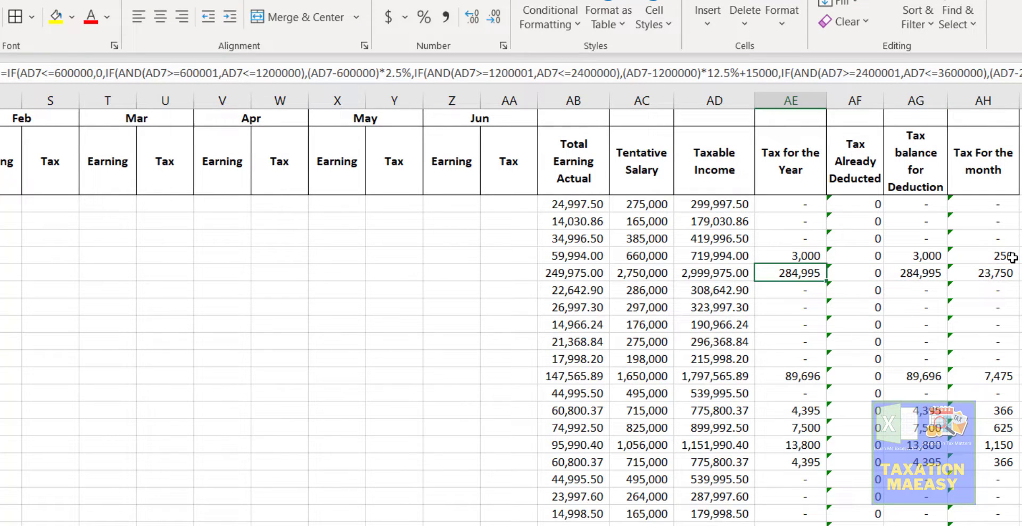
pyautogui.press('Right')
pyautogui.press('Right')
pyautogui.press('Right')
pyautogui.press('Down')
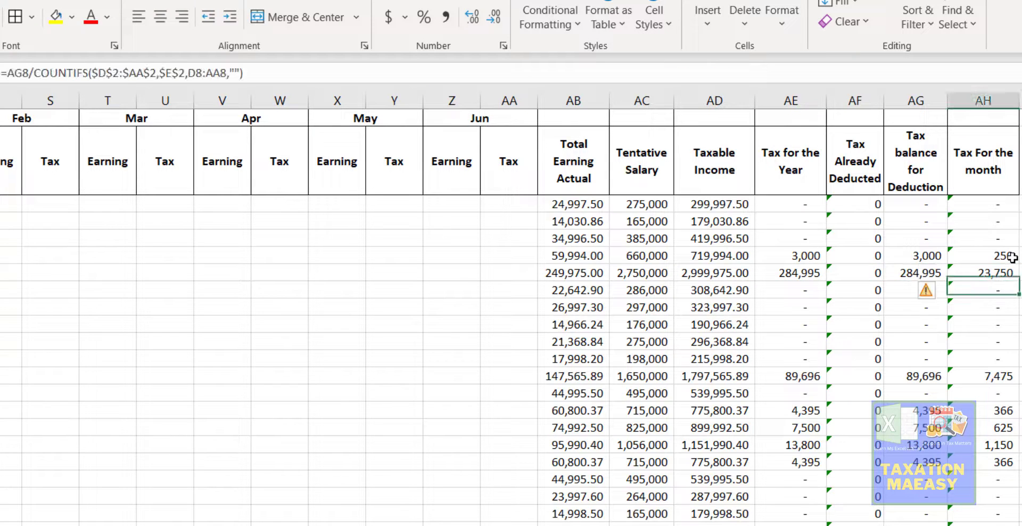
pyautogui.press('Down')
pyautogui.press('Down')
pyautogui.press('Down')
pyautogui.press('Down')
pyautogui.press('Down')
pyautogui.press('Down')
pyautogui.press('Up')
pyautogui.press('Up')
pyautogui.press('Up')
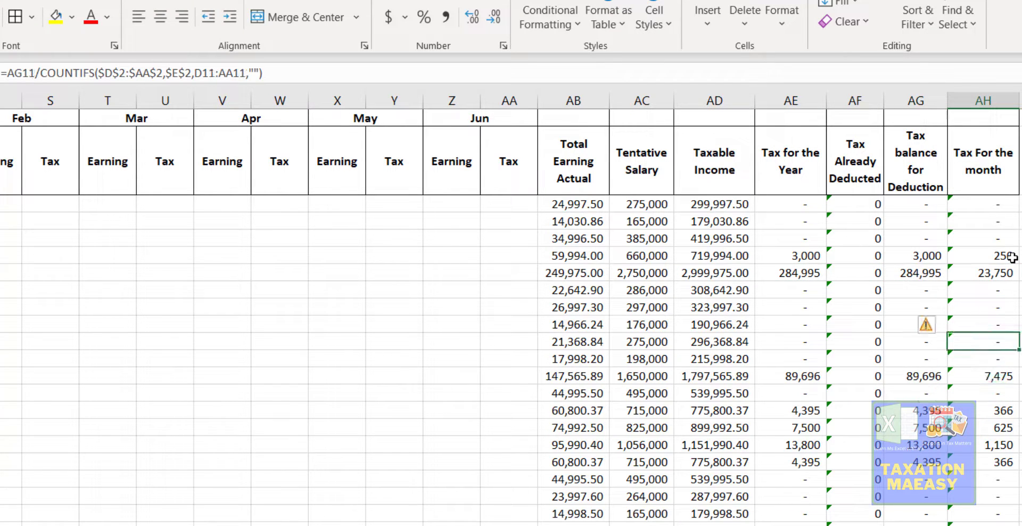
pyautogui.press('Up')
pyautogui.press('Up')
pyautogui.press('Up')
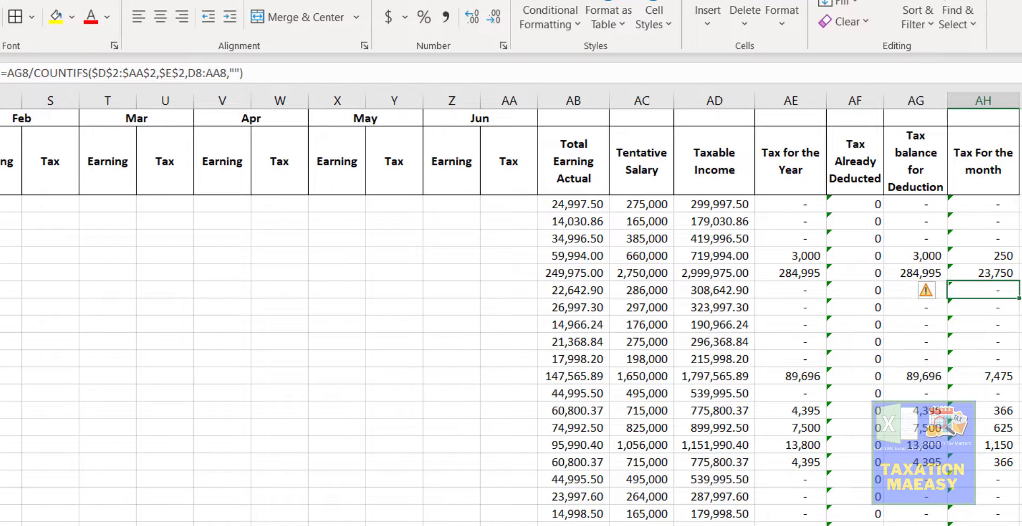
# - On the salary sheet, begin a VLOOKUP in Tax cell T2 with employee ID A2 as the lookup value
pyautogui.hotkey('ctrl', 'pageup')
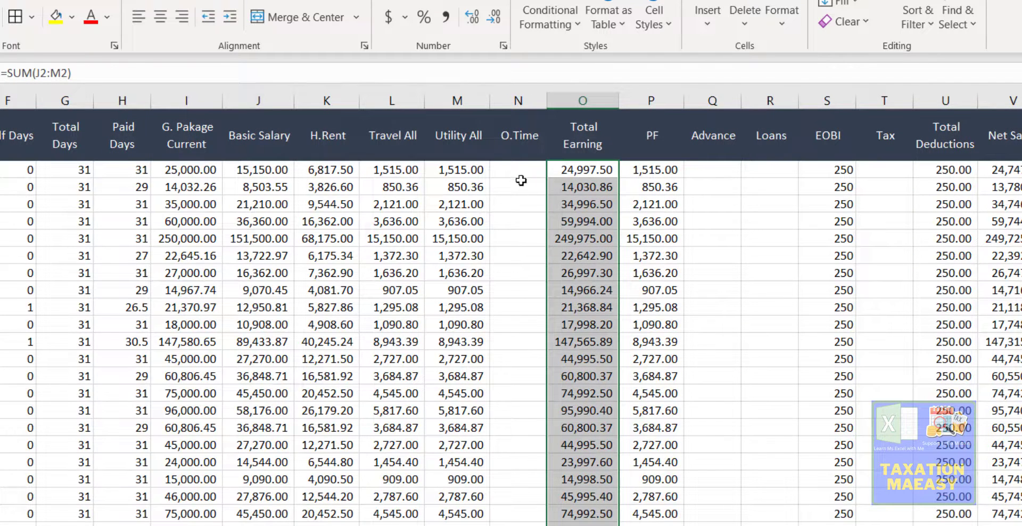
pyautogui.click(723, 159)
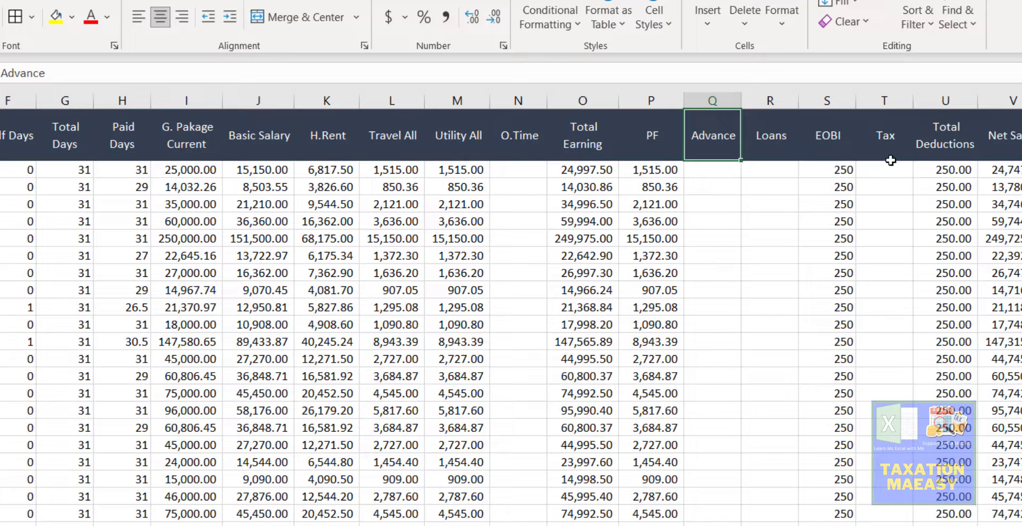
pyautogui.click(888, 164)
pyautogui.write('=')
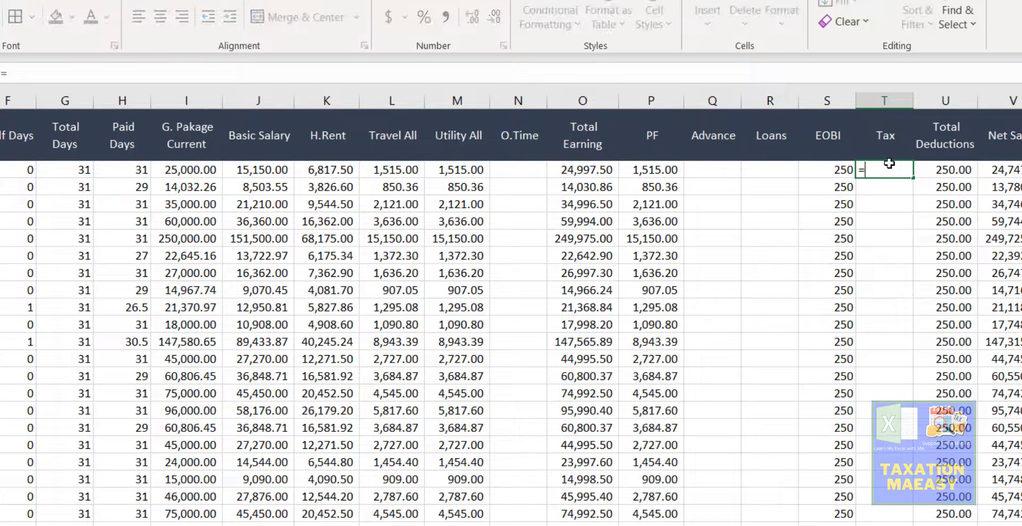
pyautogui.write('vl')
pyautogui.press('Tab')
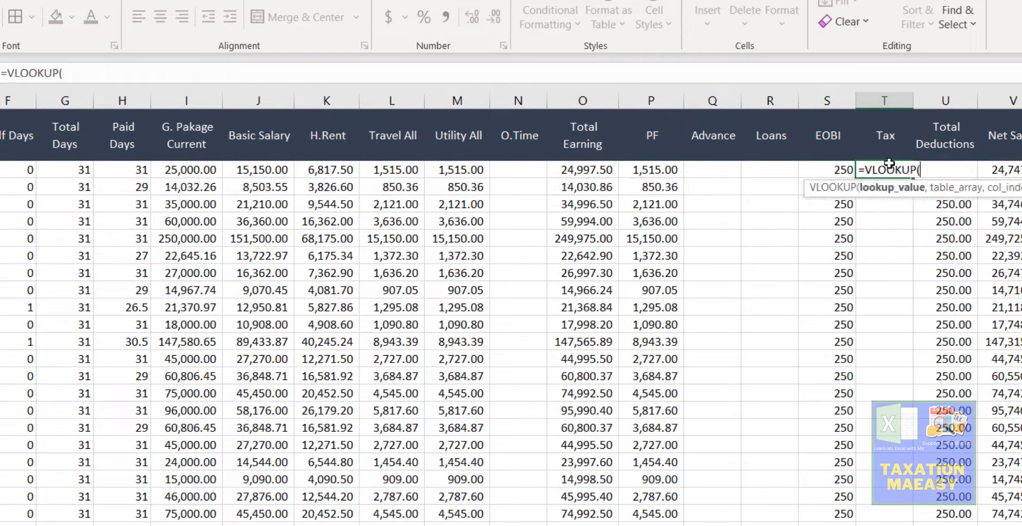
pyautogui.press('Left')
pyautogui.press('Left')
pyautogui.press('Left')
pyautogui.press('Left')
pyautogui.press('Left')
pyautogui.press('Left')
pyautogui.press('Left')
pyautogui.press('Left')
pyautogui.press('Left')
pyautogui.press('Left')
pyautogui.press('Left')
pyautogui.press('Left')
pyautogui.press('Left')
pyautogui.press('Left')
pyautogui.press('Left')
pyautogui.press('Left')
pyautogui.press('Left')
pyautogui.press('Left')
pyautogui.press('Left')
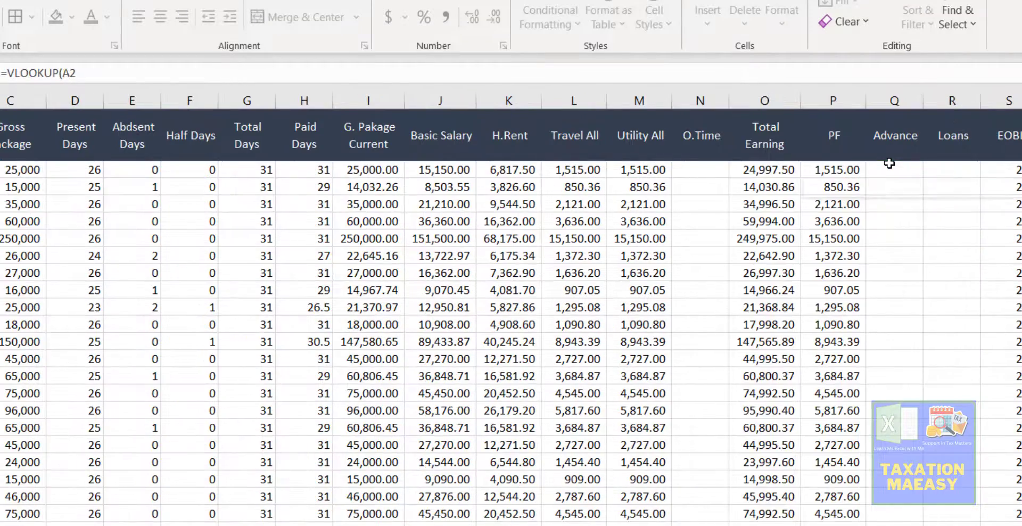
pyautogui.write(',')
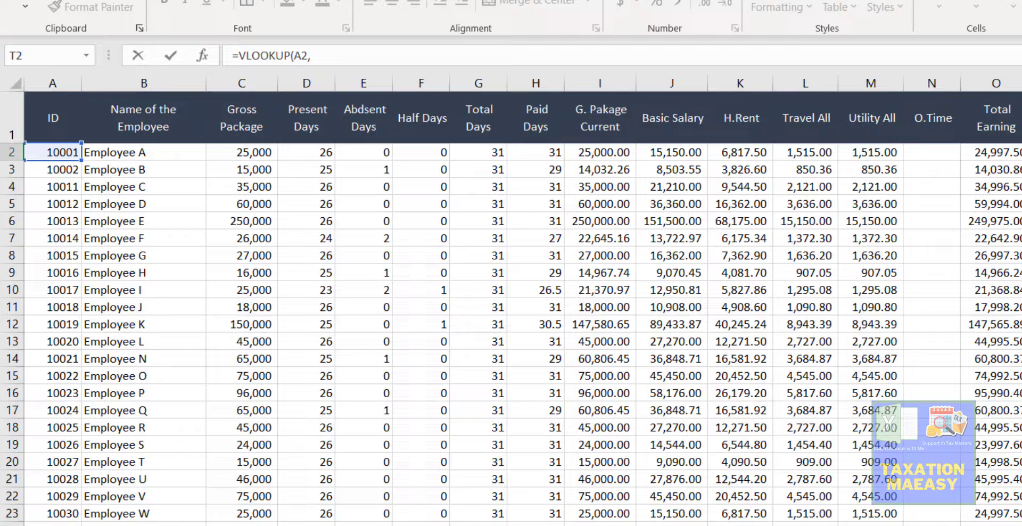
# - Set the VLOOKUP table array to 'TAx Sheet'!A3:AH27, from the ID column through Tax For the month
pyautogui.click(213, 524)
pyautogui.click(75, 210)
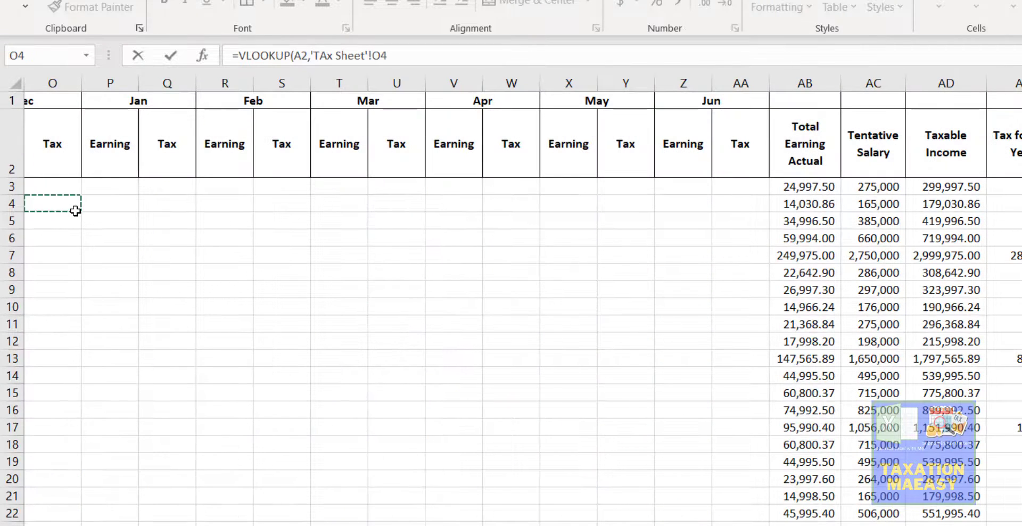
pyautogui.hotkey('ctrl', 'Up')
pyautogui.press('Left')
pyautogui.press('Left')
pyautogui.press('Left')
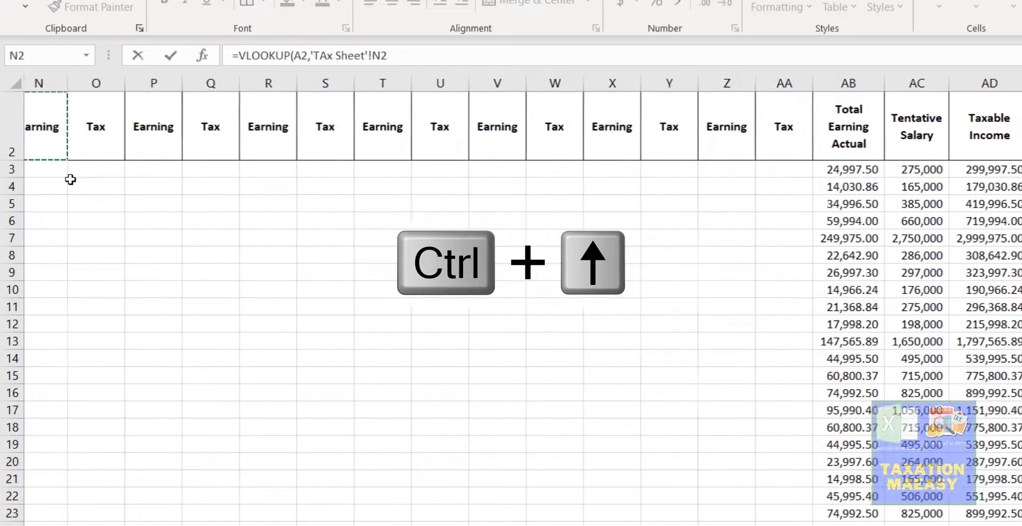
pyautogui.hotkey('ctrl', 'Left')
pyautogui.press('Down')
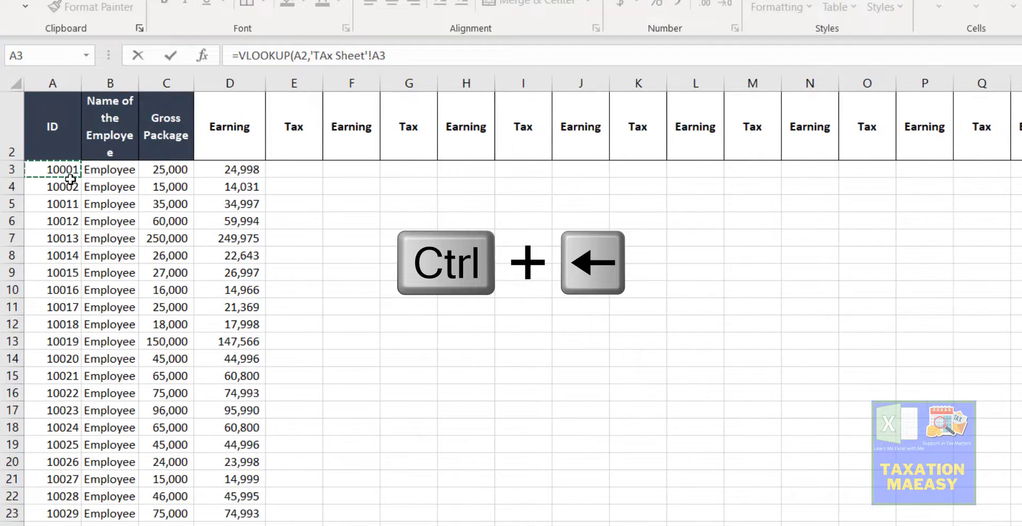
pyautogui.hotkey('shift', 'Right')
pyautogui.hotkey('shift', 'Right')
pyautogui.hotkey('shift', 'Right')
pyautogui.hotkey('shift', 'Right')
pyautogui.hotkey('shift', 'Right')
pyautogui.hotkey('shift', 'Right')
pyautogui.hotkey('shift', 'Right')
pyautogui.hotkey('shift', 'Right')
pyautogui.hotkey('shift', 'Right')
pyautogui.hotkey('shift', 'Right')
pyautogui.hotkey('shift', 'Right')
pyautogui.hotkey('shift', 'Right')
pyautogui.hotkey('shift', 'Right')
pyautogui.hotkey('shift', 'Right')
pyautogui.hotkey('shift', 'Right')
pyautogui.hotkey('shift', 'Right')
pyautogui.hotkey('shift', 'Right')
pyautogui.hotkey('shift', 'Right')
pyautogui.hotkey('shift', 'Right')
pyautogui.hotkey('shift', 'Right')
pyautogui.hotkey('shift', 'Right')
pyautogui.hotkey('shift', 'Right')
pyautogui.hotkey('shift', 'Right')
pyautogui.hotkey('shift', 'Right')
pyautogui.hotkey('shift', 'Right')
pyautogui.hotkey('shift', 'Right')
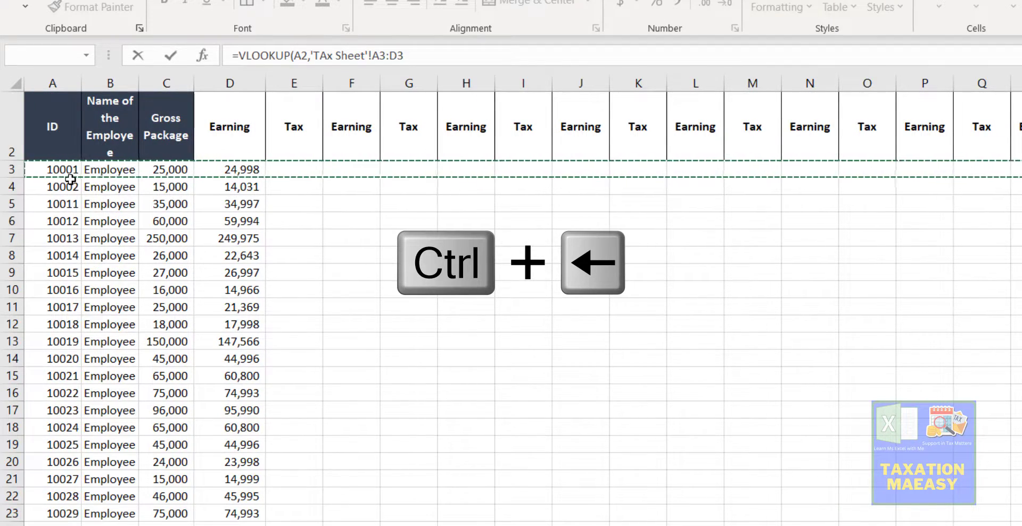
pyautogui.hotkey('shift', 'Left')
pyautogui.hotkey('shift', 'Left')
pyautogui.hotkey('shift', 'Left')
pyautogui.hotkey('shift', 'Left')
pyautogui.hotkey('shift', 'Left')
pyautogui.hotkey('shift', 'Left')
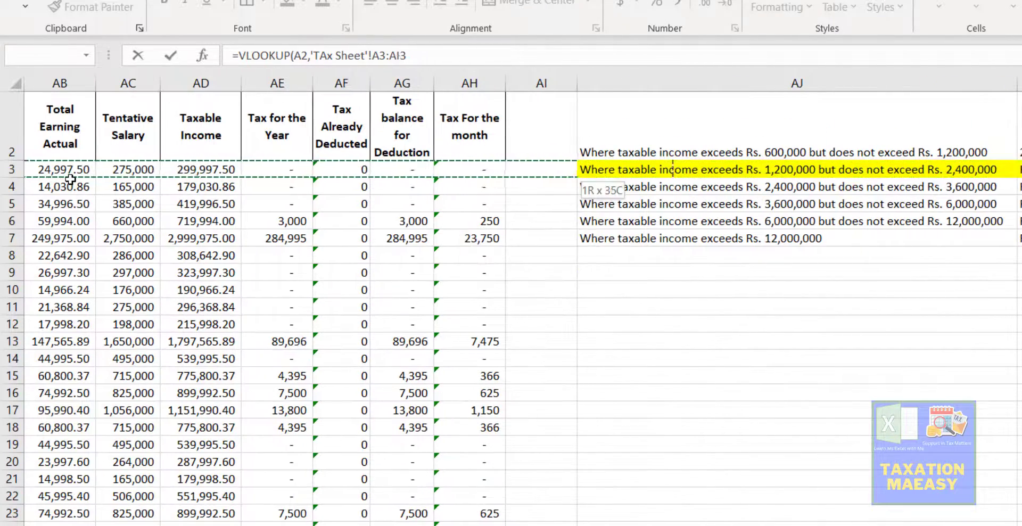
pyautogui.hotkey('shift', 'Right')
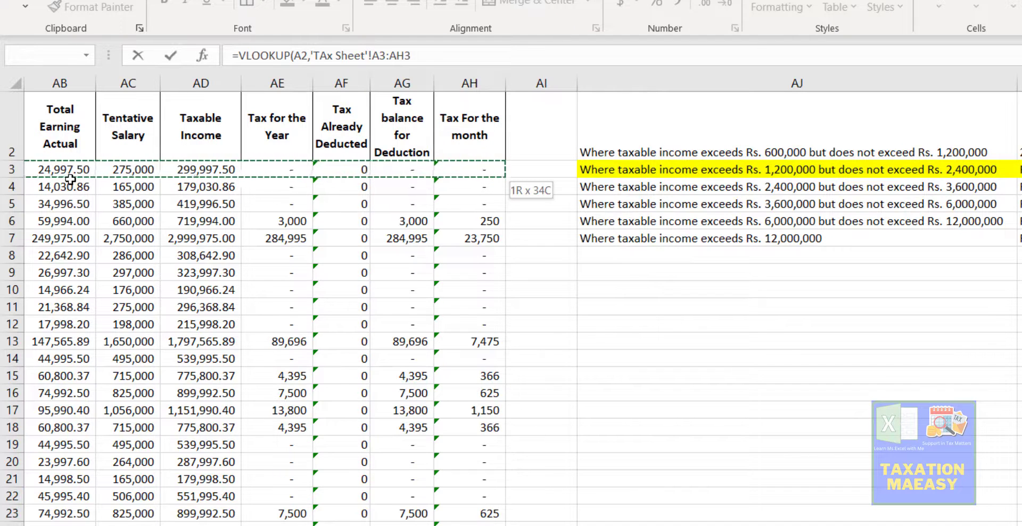
pyautogui.hotkey('ctrl', 'shift', 'Down')
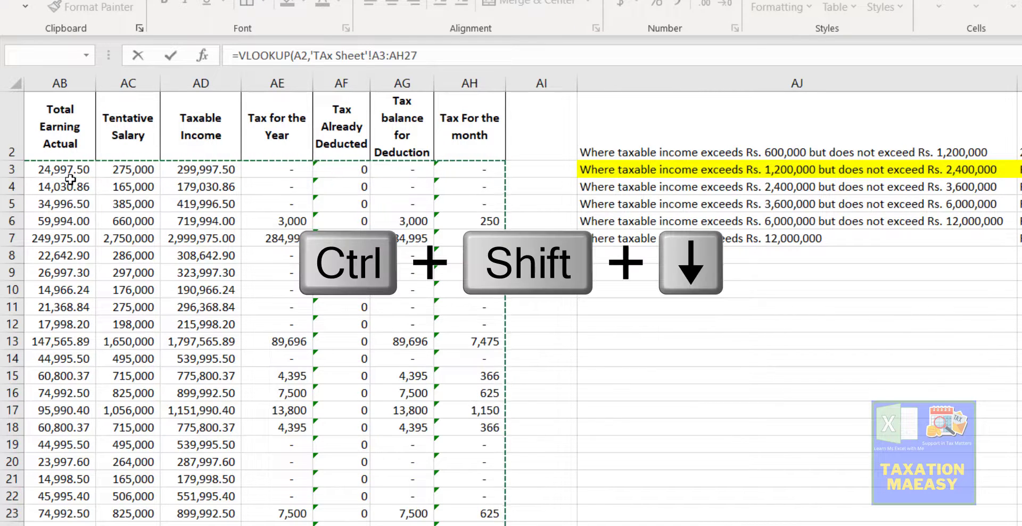
# - Complete the T2 VLOOKUP with column index 34 and exact match 0
pyautogui.write(',34')
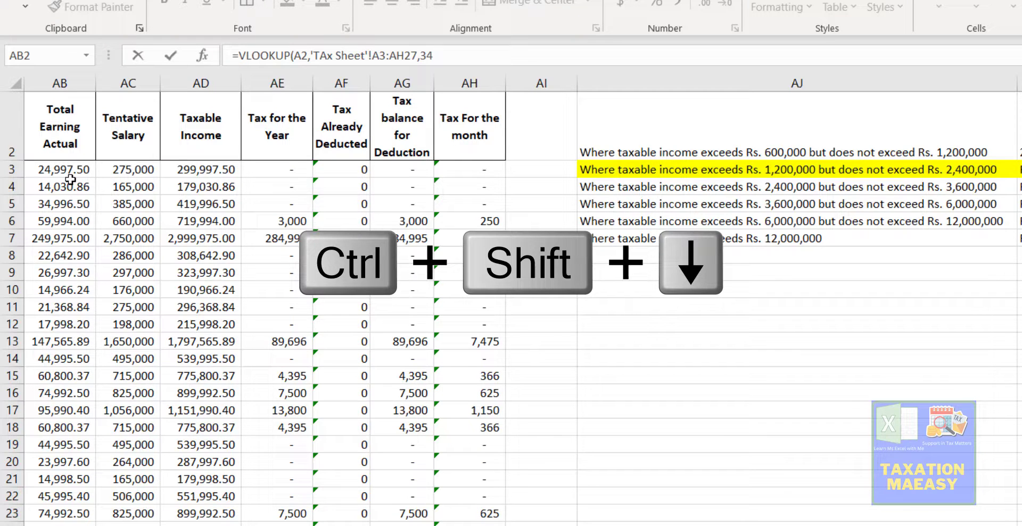
pyautogui.write(',')
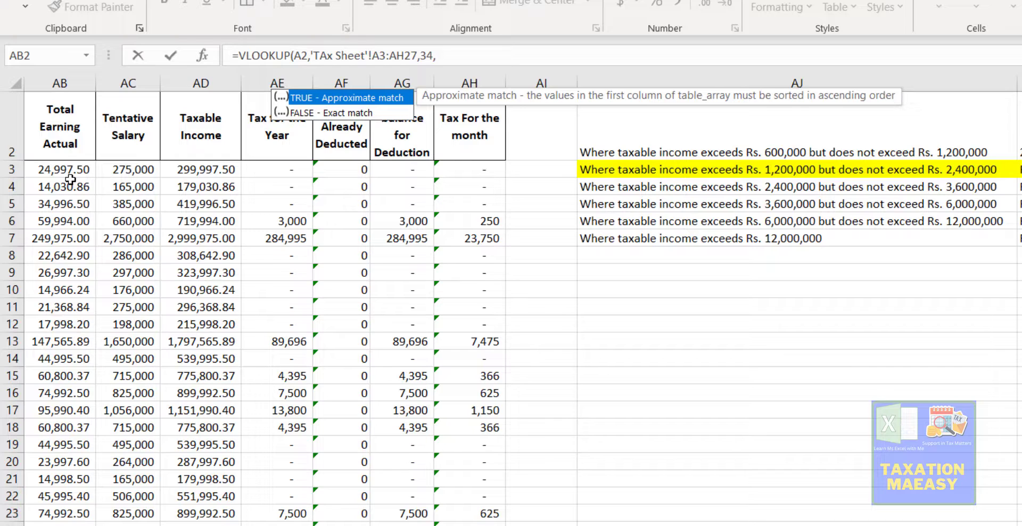
pyautogui.write('0(')
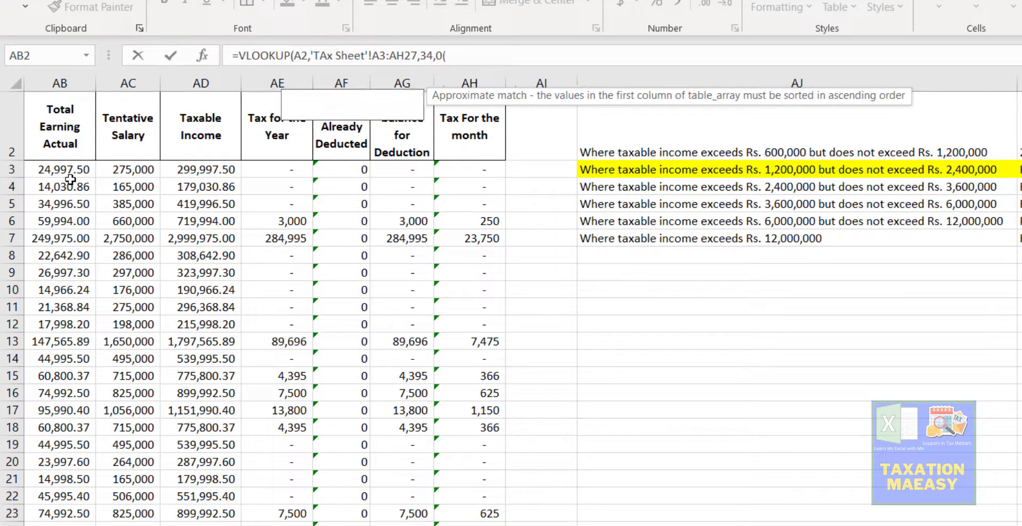
pyautogui.press('BackSpace')
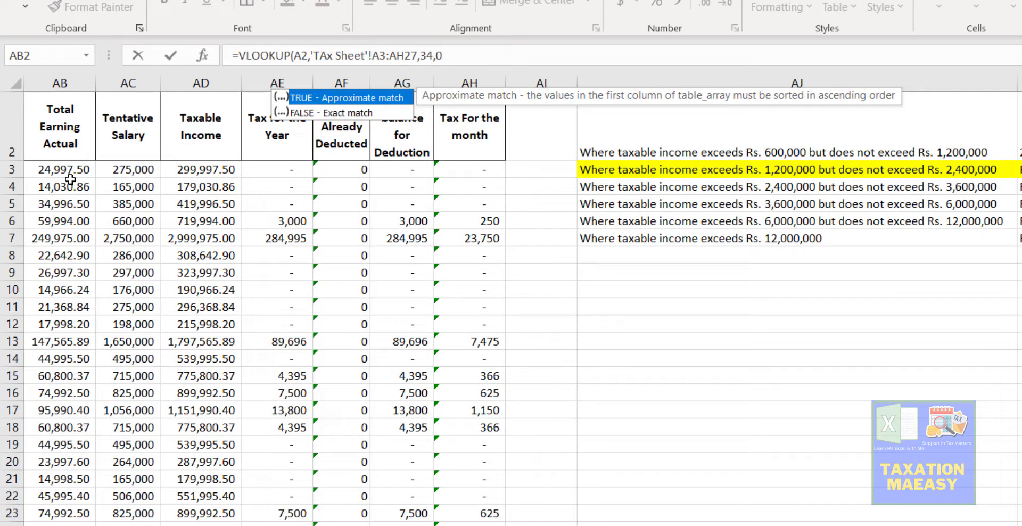
pyautogui.write('_')
pyautogui.press('BackSpace')
pyautogui.write(')')
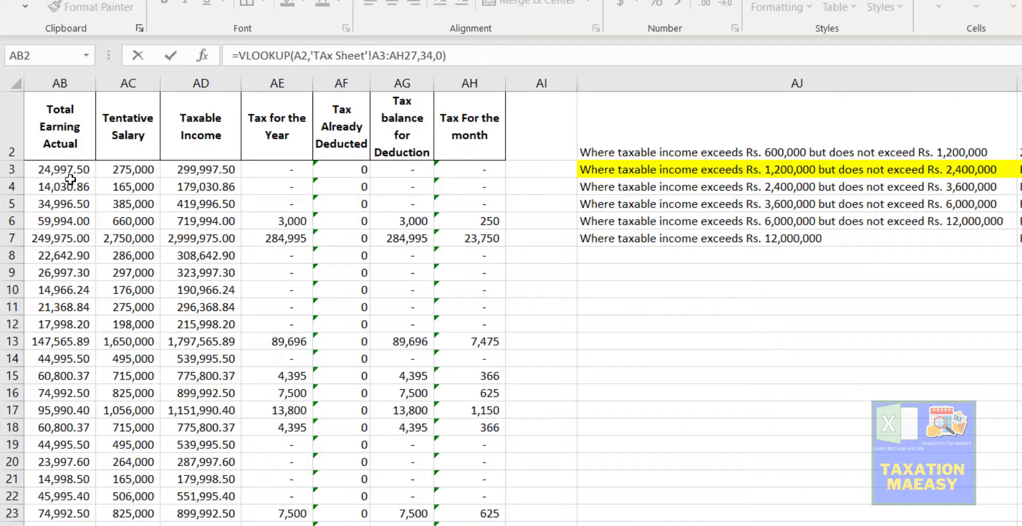
pyautogui.press('Return')
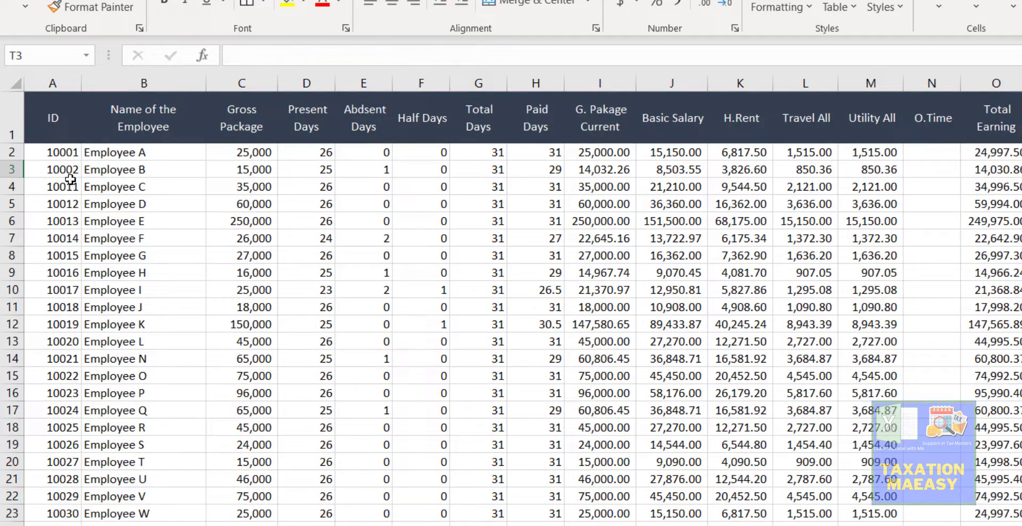
# - Make the table array in T2's VLOOKUP absolute, as 'TAx Sheet'!$A$3:$AH$27
pyautogui.press('Up')
pyautogui.press('Right')
pyautogui.press('Left')
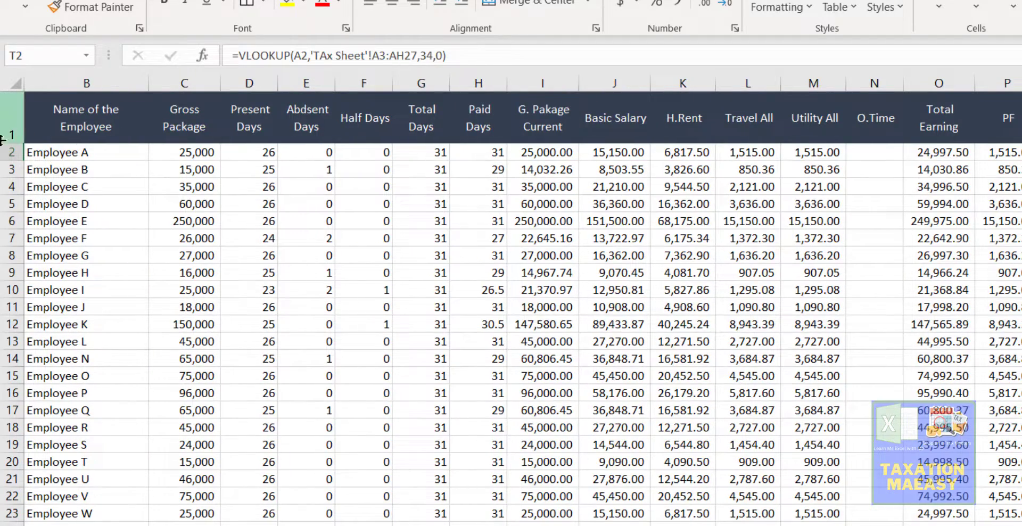
pyautogui.click(374, 55)
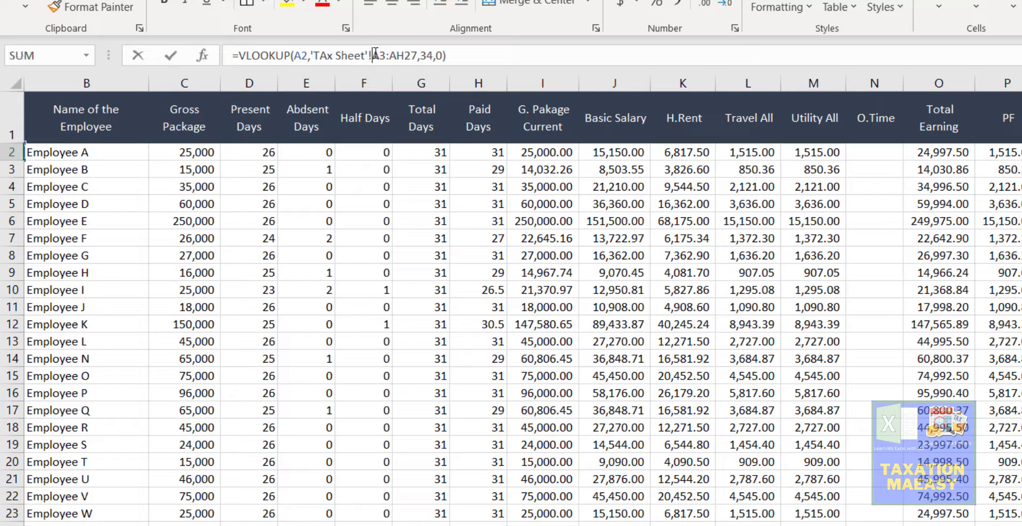
pyautogui.press('F4')
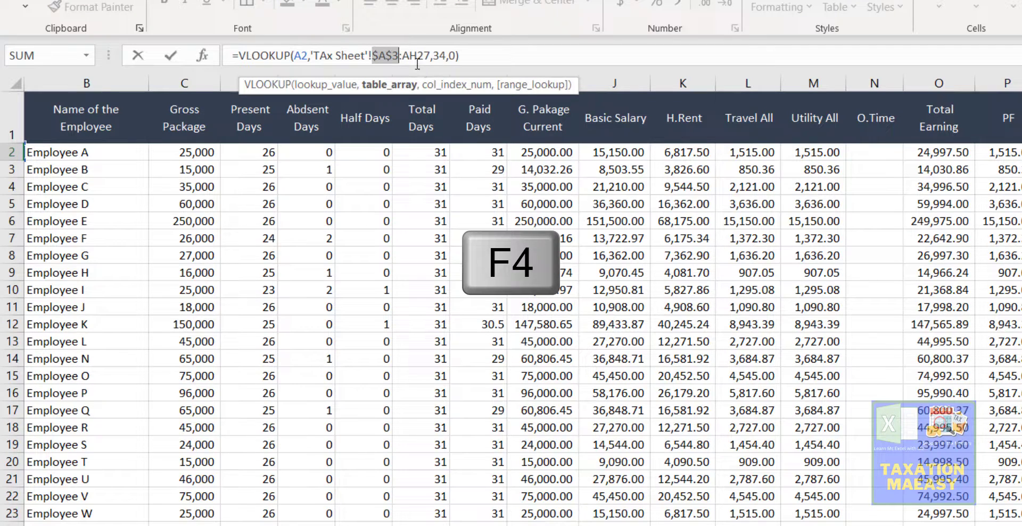
pyautogui.click(404, 57)
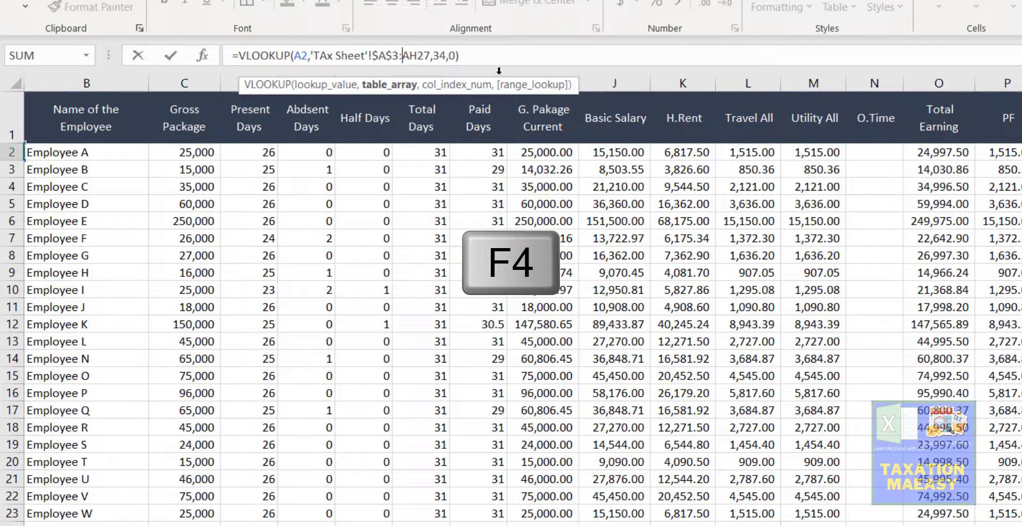
pyautogui.press('F4')
pyautogui.press('Return')
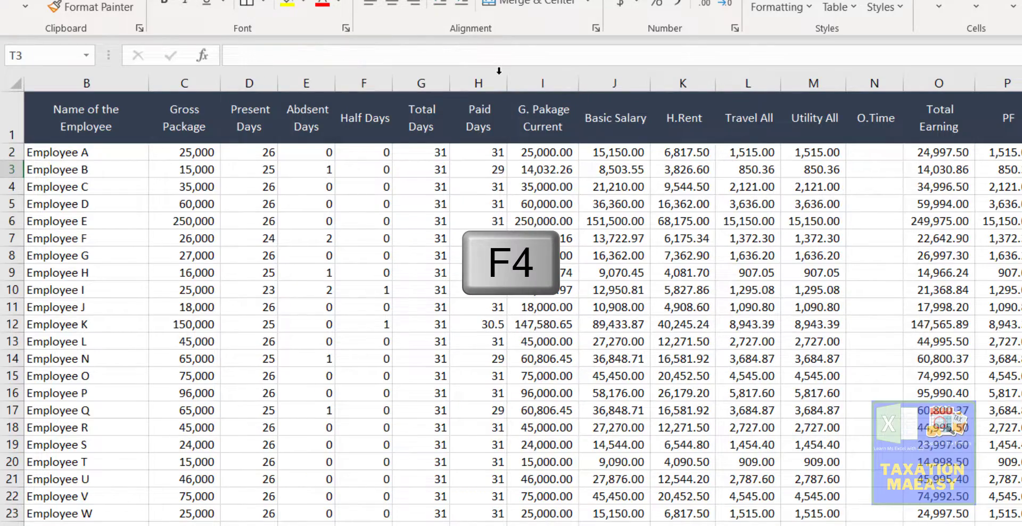
# - Fill the T2 VLOOKUP down the Tax column and format the filled cells in comma style with two decimals
pyautogui.press('Right')
pyautogui.press('Right')
pyautogui.press('Left')
pyautogui.press('Left')
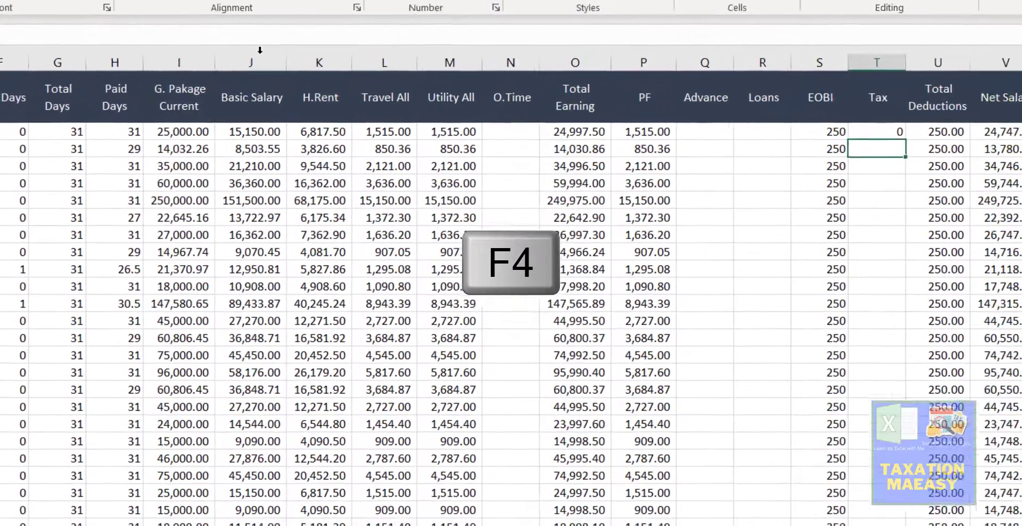
pyautogui.press('Up')
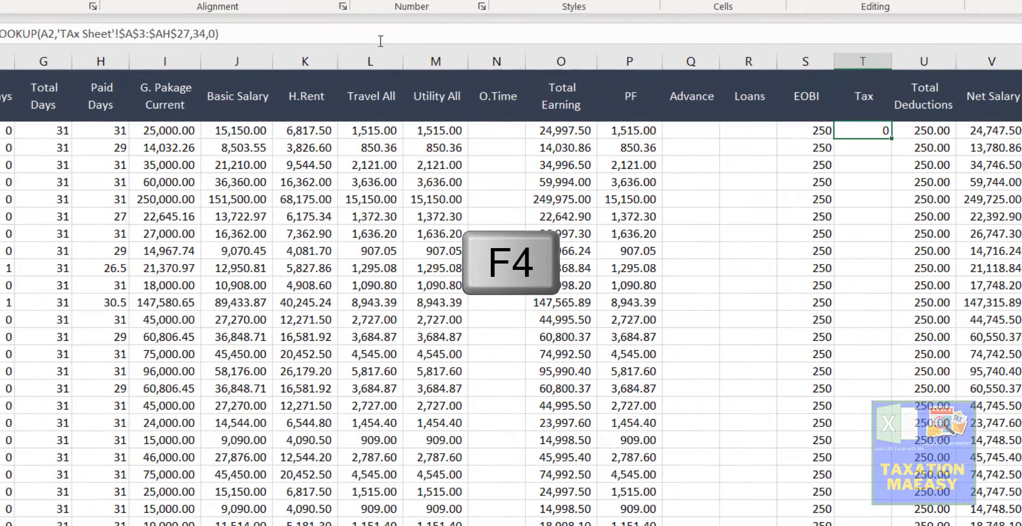
pyautogui.doubleClick(892, 138)
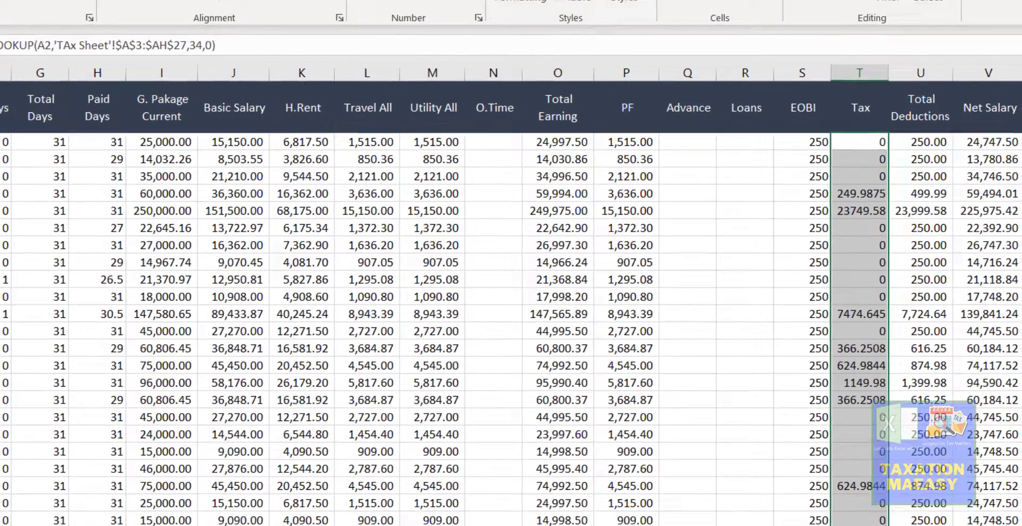
pyautogui.click(416, 8)
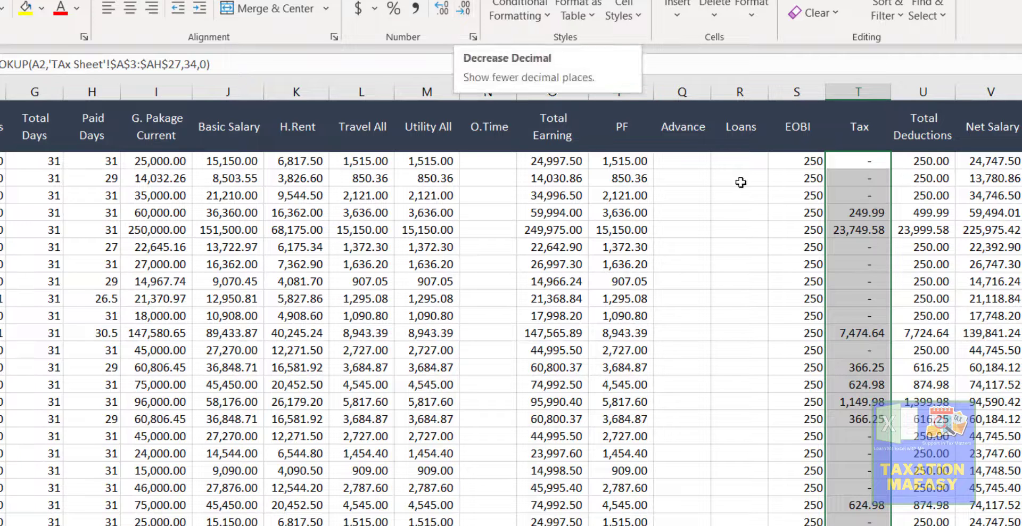
# - Examine how row 6's Total Earning, EOBI, Tax and Total Deductions lead to its Net Salary
pyautogui.click(900, 244)
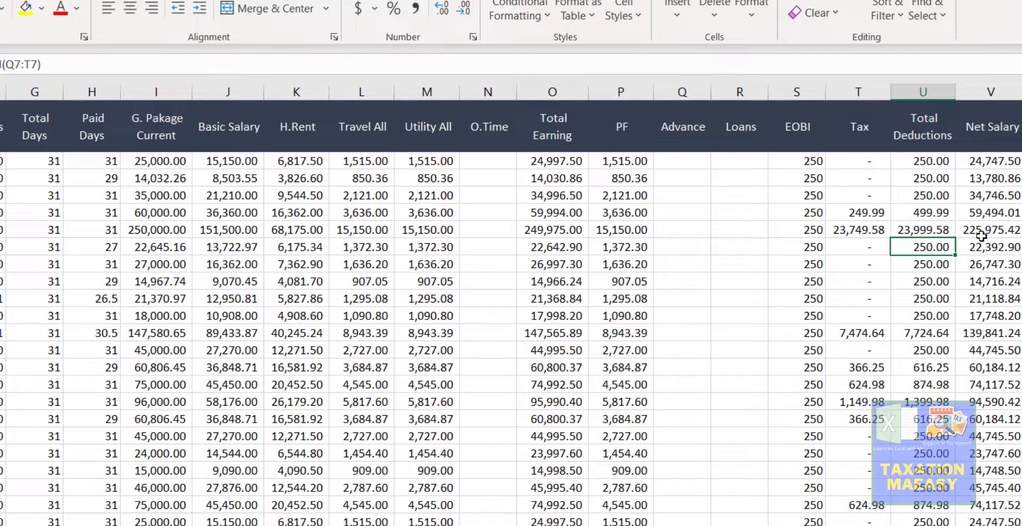
pyautogui.click(978, 227)
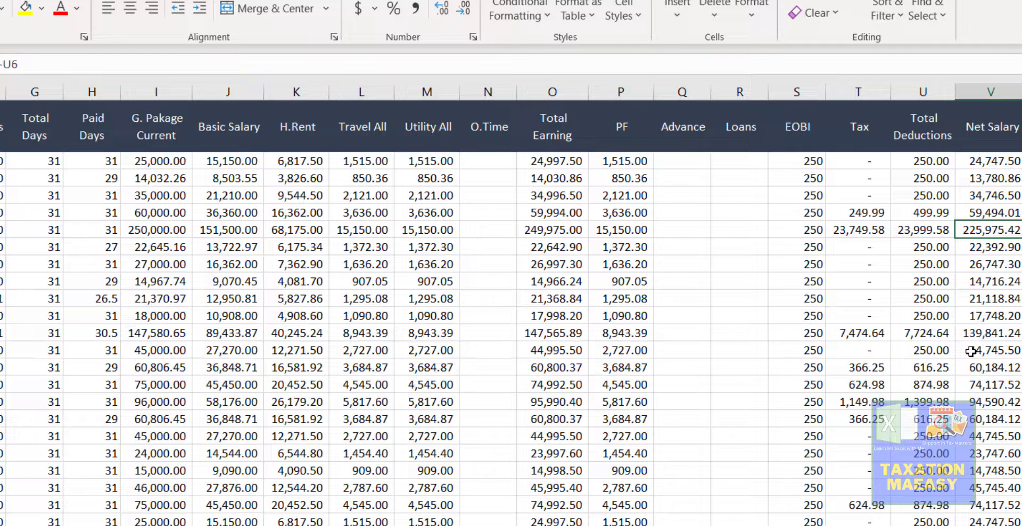
pyautogui.press('Left')
pyautogui.press('Left')
pyautogui.press('Left')
pyautogui.press('Left')
pyautogui.press('Left')
pyautogui.press('Left')
pyautogui.press('Left')
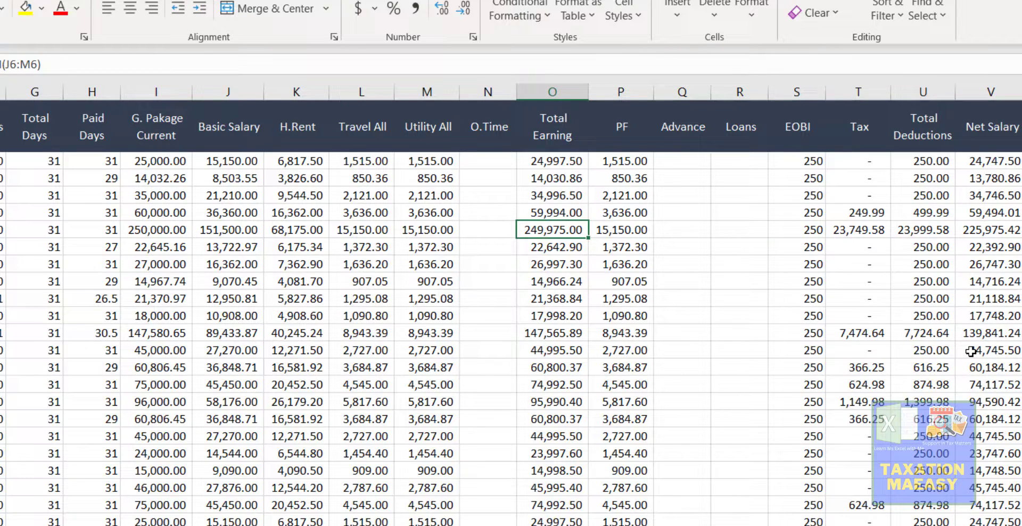
pyautogui.press('Right')
pyautogui.press('Right')
pyautogui.press('Right')
pyautogui.press('Right')
pyautogui.press('Right')
pyautogui.press('Right')
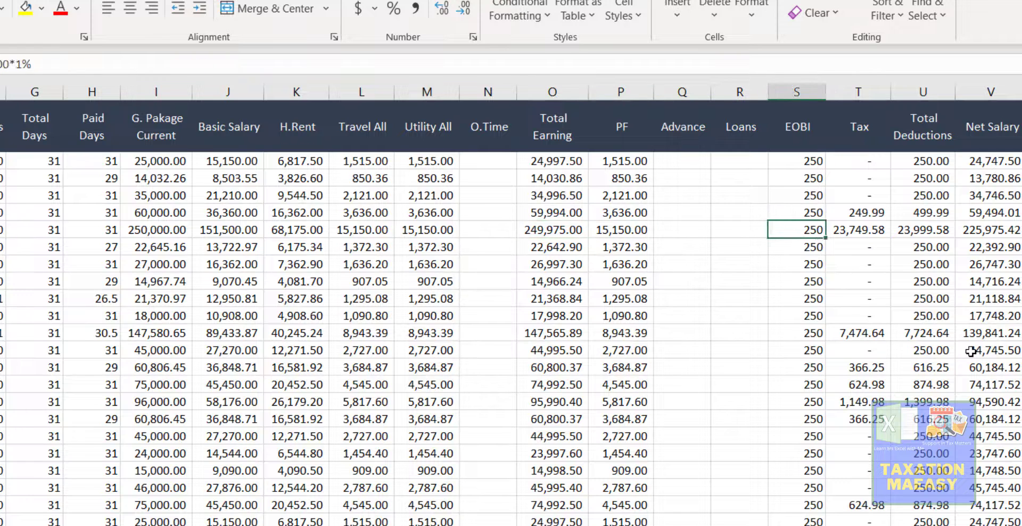
pyautogui.press('Left')
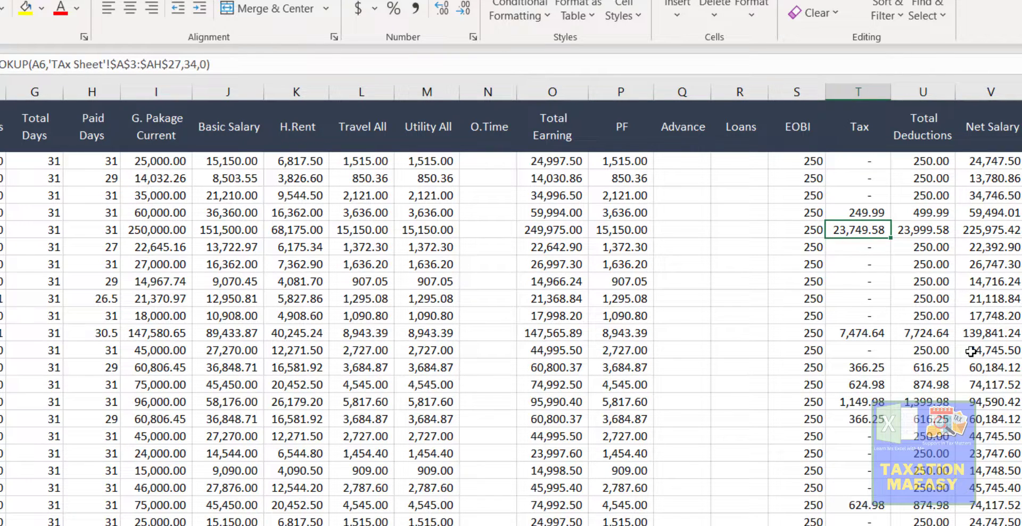
pyautogui.press('Left')
pyautogui.press('Left')
pyautogui.press('Left')
pyautogui.press('Left')
pyautogui.press('Right')
pyautogui.press('Right')
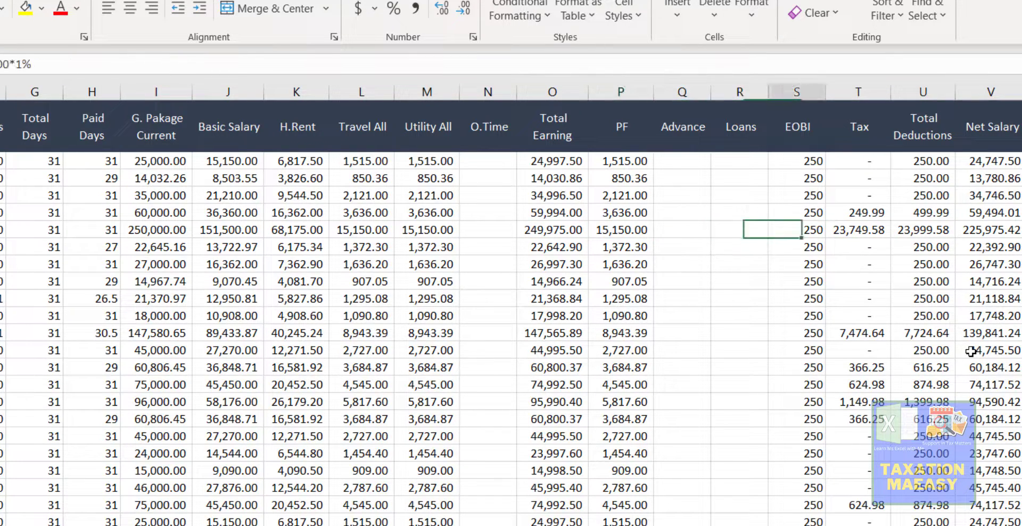
pyautogui.press('Right')
pyautogui.press('Right')
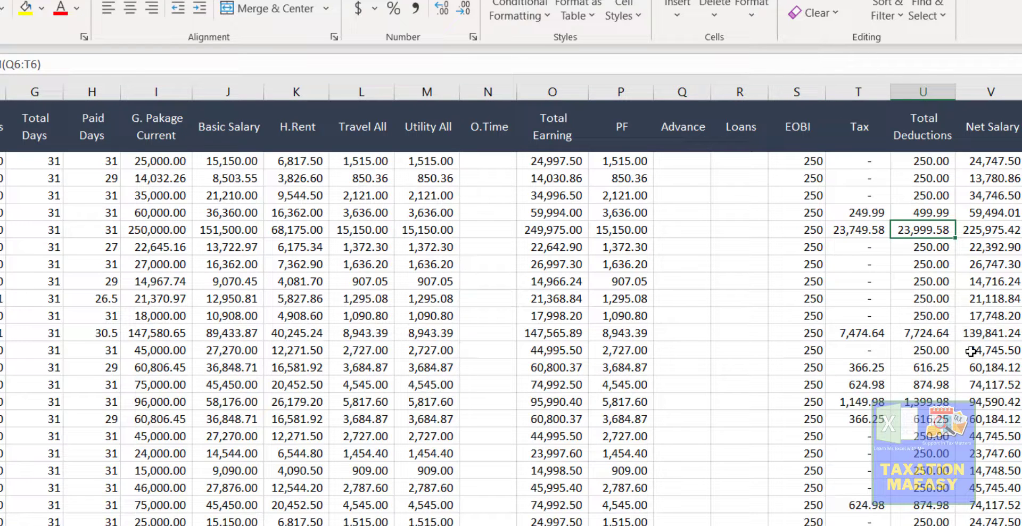
pyautogui.press('Right')
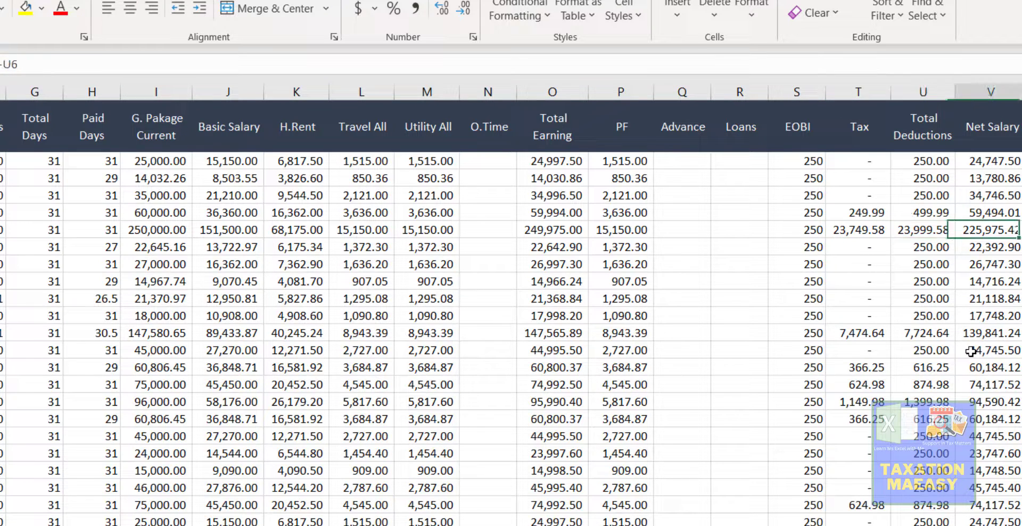
# - Review the Net Salary formulas and amounts down column V and back up to the header
pyautogui.press('Down')
pyautogui.press('Down')
pyautogui.press('Down')
pyautogui.press('Down')
pyautogui.press('Down')
pyautogui.press('Down')
pyautogui.press('Down')
pyautogui.press('Down')
pyautogui.press('Down')
pyautogui.press('Down')
pyautogui.press('Down')
pyautogui.press('Down')
pyautogui.press('Down')
pyautogui.press('Down')
pyautogui.press('Down')
pyautogui.press('Down')
pyautogui.press('Down')
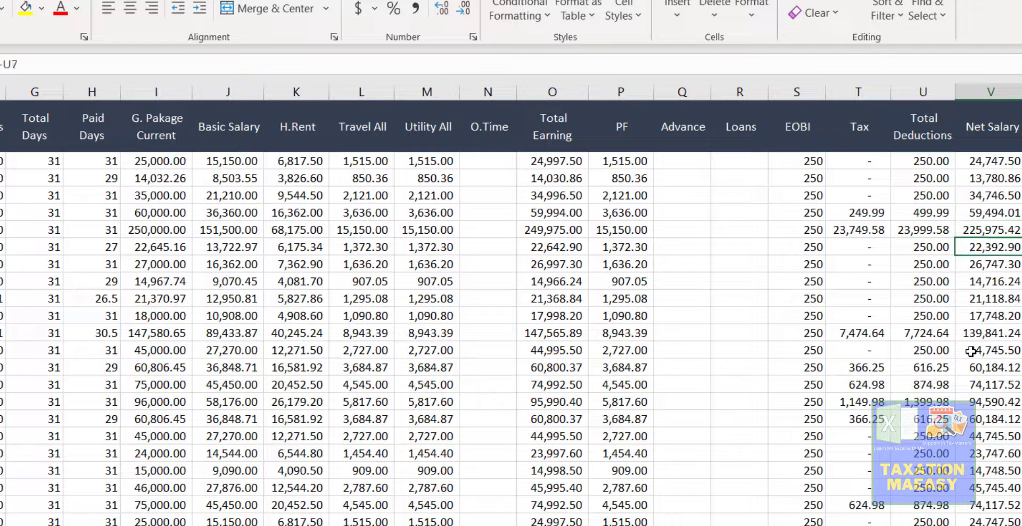
pyautogui.press('Up')
pyautogui.press('Up')
pyautogui.press('Up')
pyautogui.press('Up')
pyautogui.press('Up')
pyautogui.press('Up')
pyautogui.press('Up')
pyautogui.press('Up')
pyautogui.press('Up')
pyautogui.press('Up')
pyautogui.press('Up')
pyautogui.press('Up')
pyautogui.press('Up')
pyautogui.press('Up')
pyautogui.press('Up')
pyautogui.press('Up')
pyautogui.press('Up')
pyautogui.press('Up')
pyautogui.press('Up')
pyautogui.press('Up')
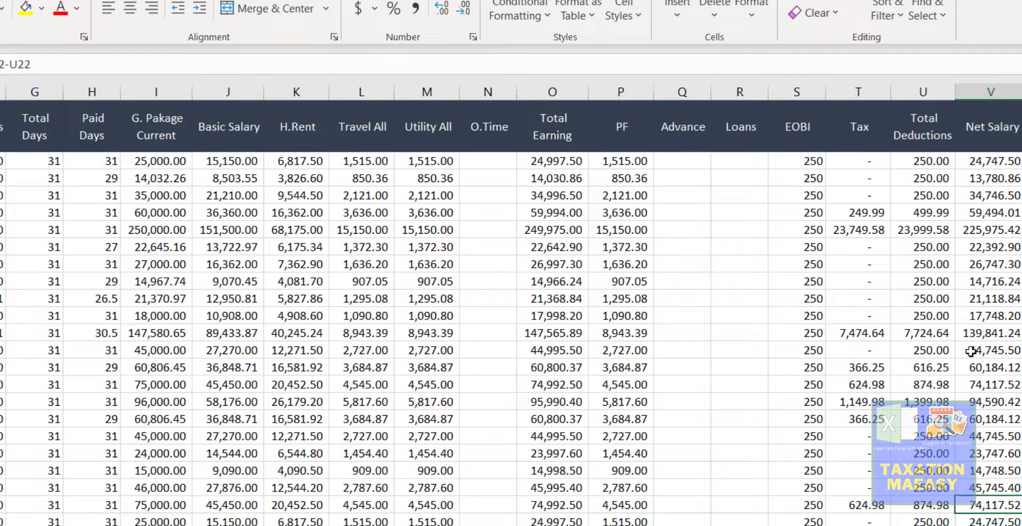
# - Examine row 11's attendance figures on the salary sheet, from Present Days through Total Days
pyautogui.press('Left')
pyautogui.press('Left')
pyautogui.press('Left')
pyautogui.press('Left')
pyautogui.press('Left')
pyautogui.press('Left')
pyautogui.press('Left')
pyautogui.press('Left')
pyautogui.press('Left')
pyautogui.press('Left')
pyautogui.press('Left')
pyautogui.press('Left')
pyautogui.press('Left')
pyautogui.press('Left')
pyautogui.press('Left')
pyautogui.press('Left')
pyautogui.press('Left')
pyautogui.press('Left')
pyautogui.press('Left')
pyautogui.press('Left')
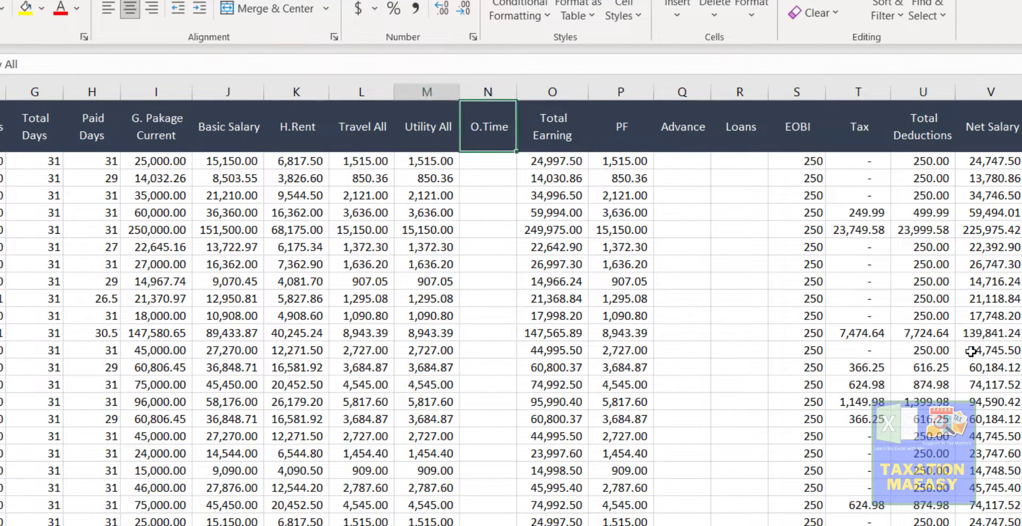
pyautogui.press('Left')
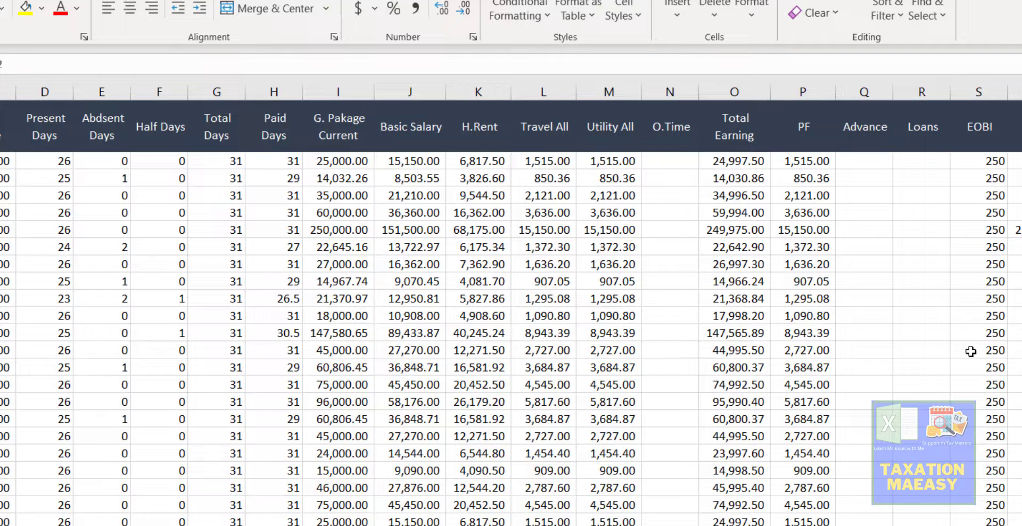
pyautogui.press('Down')
pyautogui.press('Down')
pyautogui.press('Down')
pyautogui.press('Down')
pyautogui.press('Down')
pyautogui.press('Down')
pyautogui.press('Down')
pyautogui.press('Down')
pyautogui.press('Down')
pyautogui.press('Down')
pyautogui.press('Right')
pyautogui.press('Right')
pyautogui.press('Right')
pyautogui.press('Right')
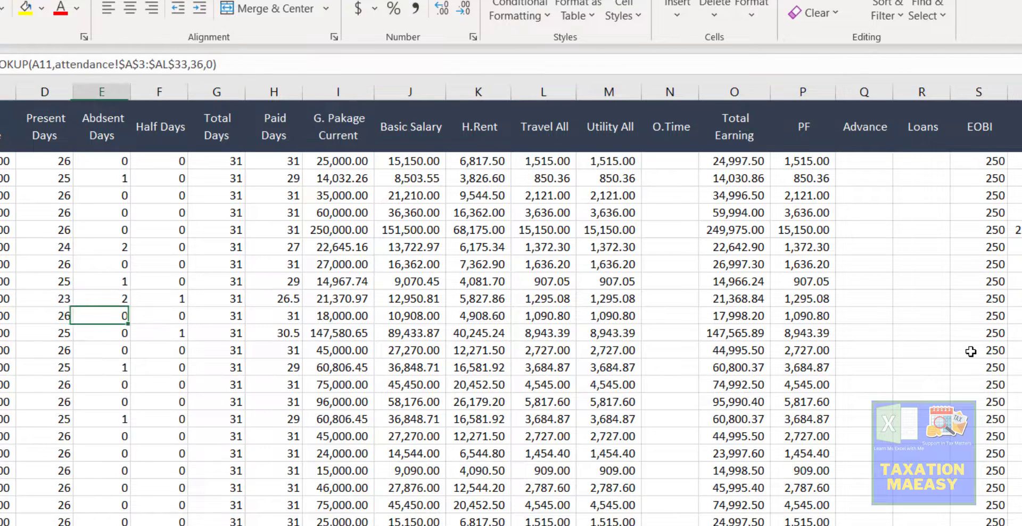
pyautogui.press('Right')
pyautogui.press('Left')
pyautogui.press('Left')
pyautogui.press('Left')
pyautogui.press('Left')
pyautogui.press('Left')
pyautogui.press('Left')
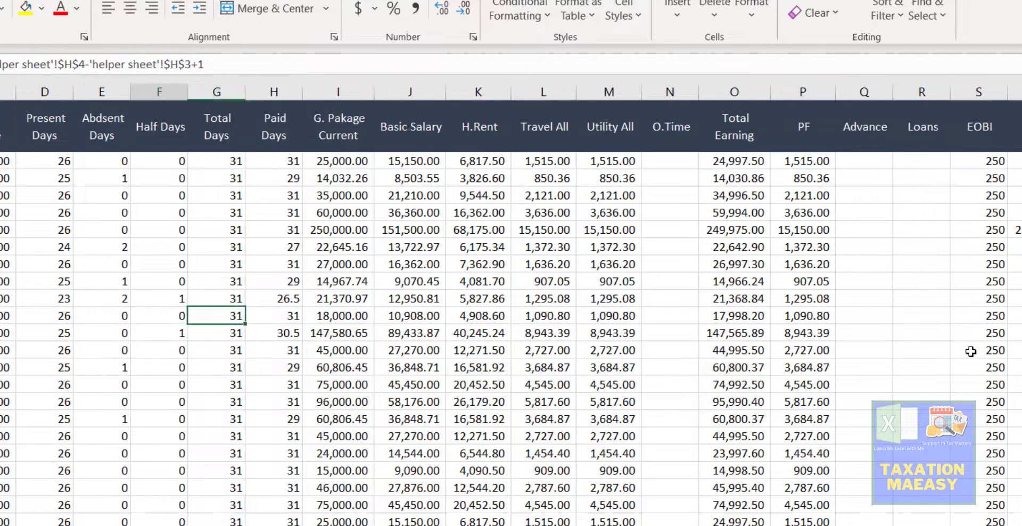
pyautogui.press('Left')
# - Review the remaining employee rows down to the end of the list and inspect the Total Days formula there
pyautogui.press('Down')
pyautogui.press('Down')
pyautogui.press('Down')
pyautogui.press('Down')
pyautogui.press('Down')
pyautogui.press('Down')
pyautogui.press('Down')
pyautogui.press('Down')
pyautogui.press('Down')
pyautogui.press('Down')
pyautogui.press('Down')
pyautogui.press('Down')
pyautogui.press('Down')
pyautogui.press('Down')
pyautogui.press('Down')
pyautogui.press('Down')
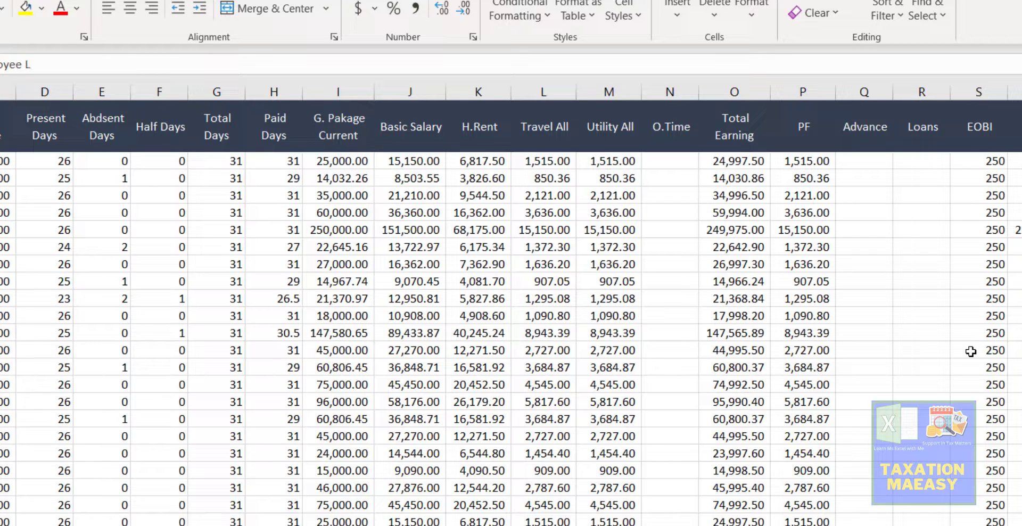
pyautogui.press('Down')
pyautogui.press('Down')
pyautogui.press('Right')
pyautogui.press('Right')
pyautogui.press('Right')
pyautogui.press('Right')
pyautogui.press('Right')
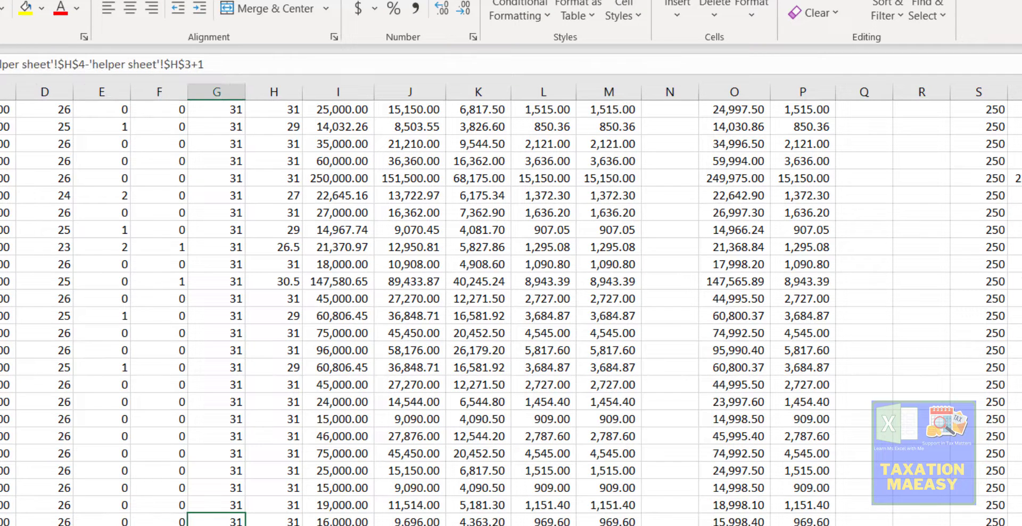
# - Check the daily marks on the attendance sheet, and inspect the Half Days lookup in F3 of the salary sheet
pyautogui.hotkey('ctrl', 'pageup')
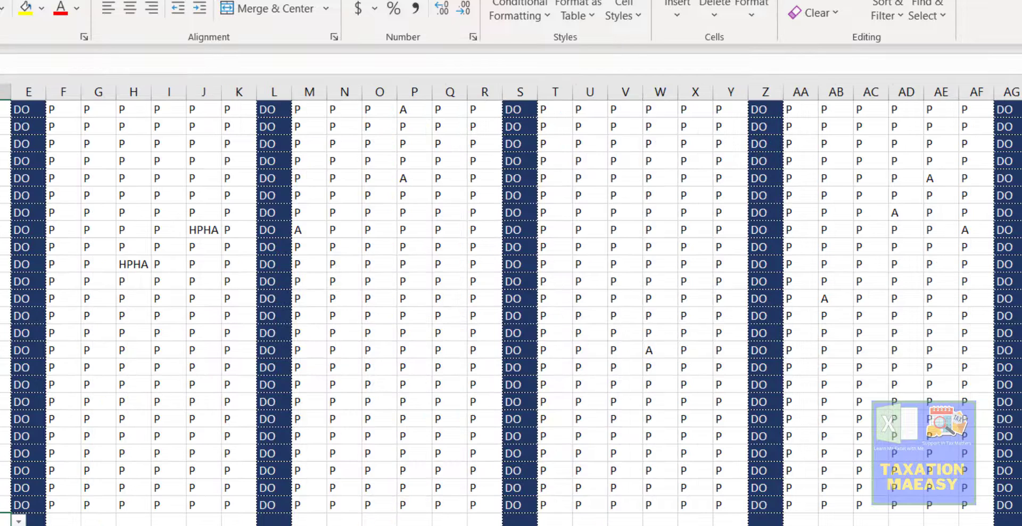
pyautogui.click(188, 288)
pyautogui.press('Up')
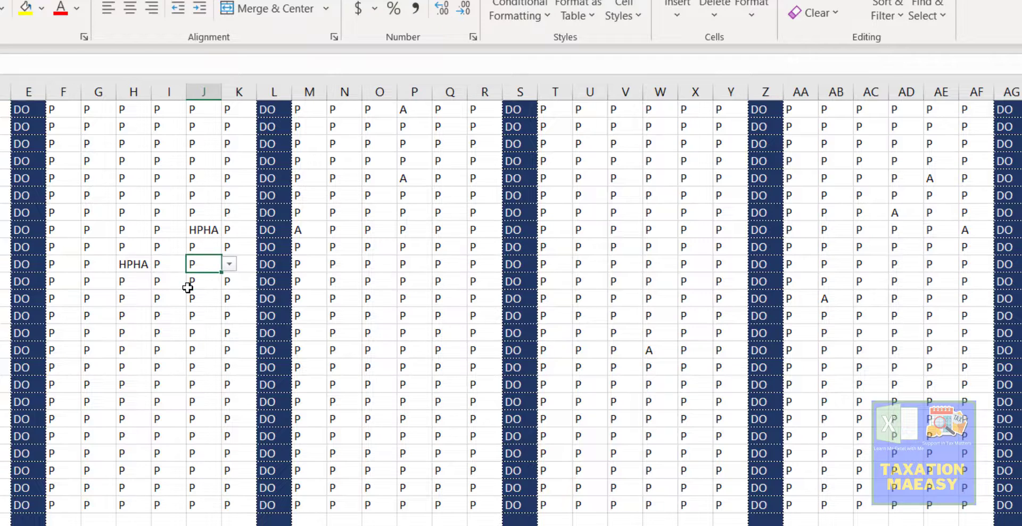
pyautogui.hotkey('ctrl', 'pagedown')
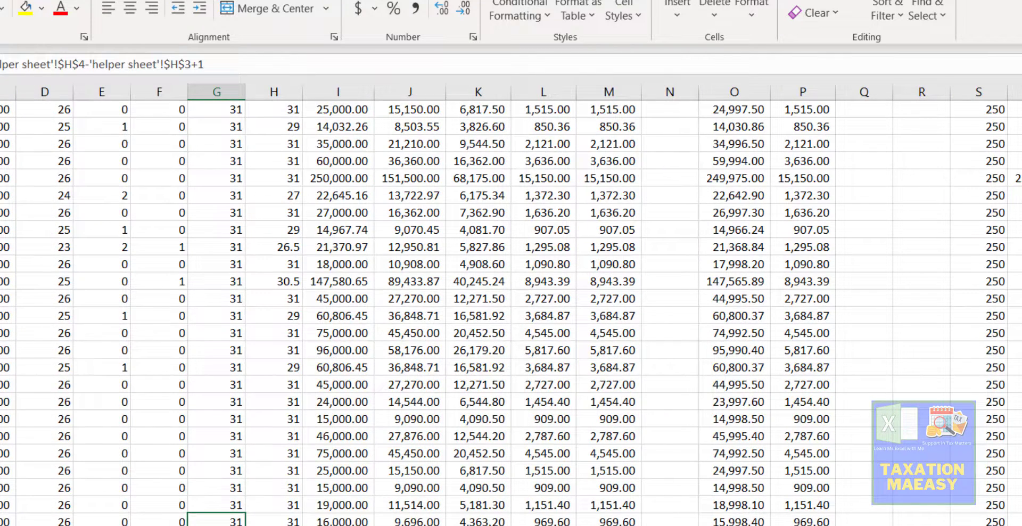
pyautogui.click(3, 417)
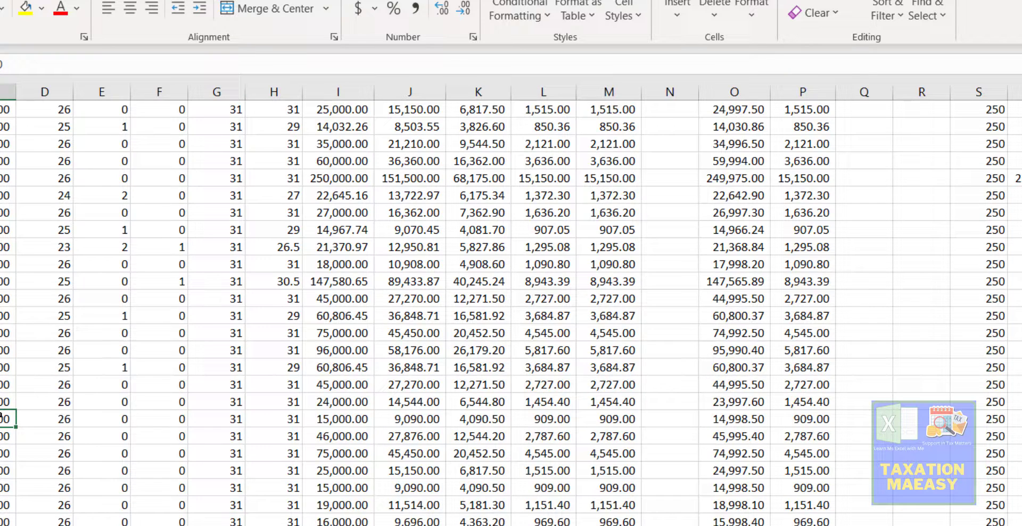
pyautogui.press('Up')
pyautogui.hotkey('ctrl', 'Up')
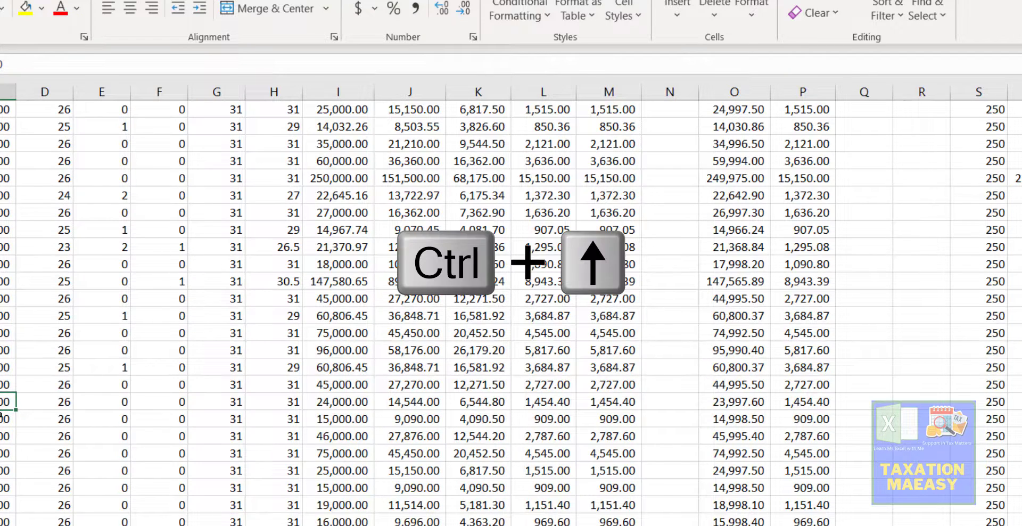
pyautogui.press('Right')
pyautogui.press('Right')
pyautogui.press('Right')
pyautogui.press('Right')
pyautogui.press('Right')
pyautogui.press('Right')
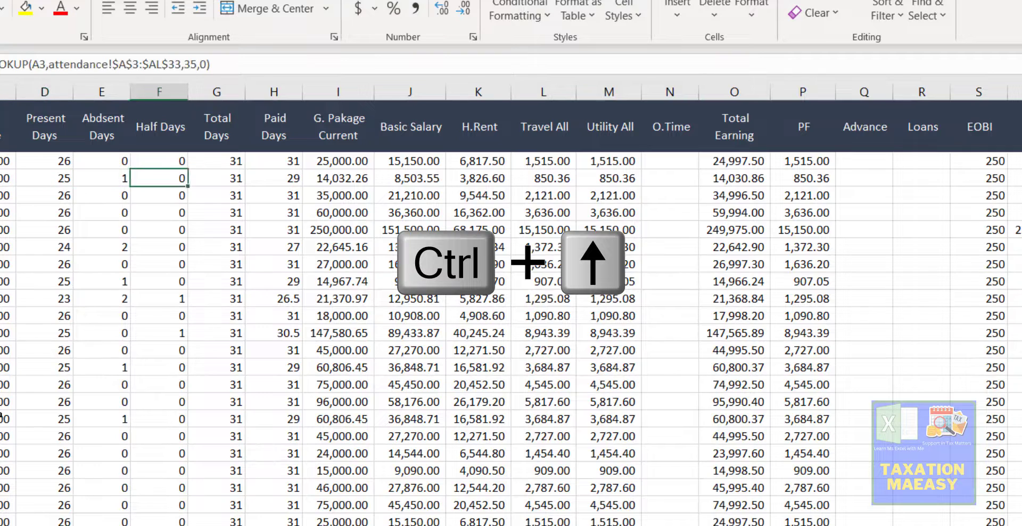
# - Inspect row 10's current package, Paid Days and Present Days formulas on the salary sheet
pyautogui.press('Down')
pyautogui.press('Down')
pyautogui.press('Down')
pyautogui.press('Down')
pyautogui.press('Down')
pyautogui.press('Down')
pyautogui.press('Down')
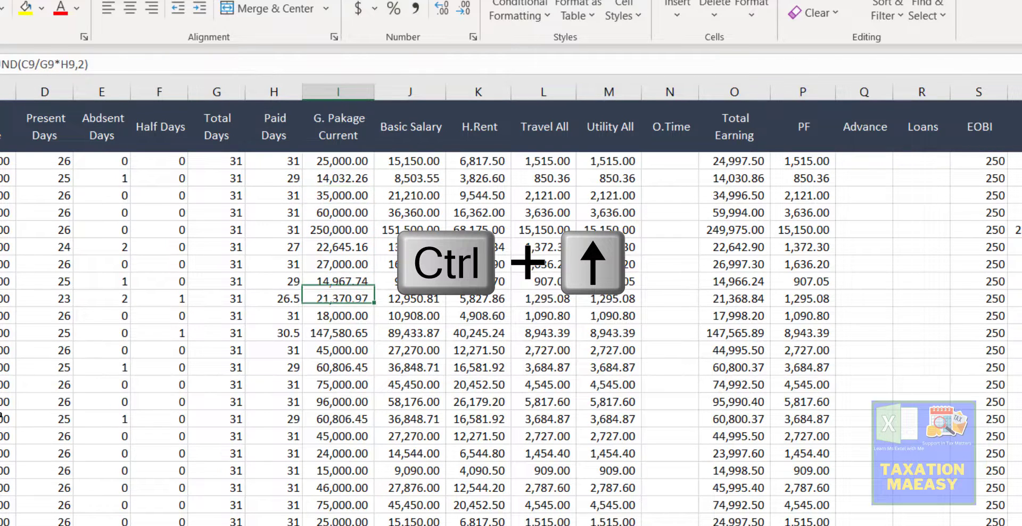
pyautogui.press('Left')
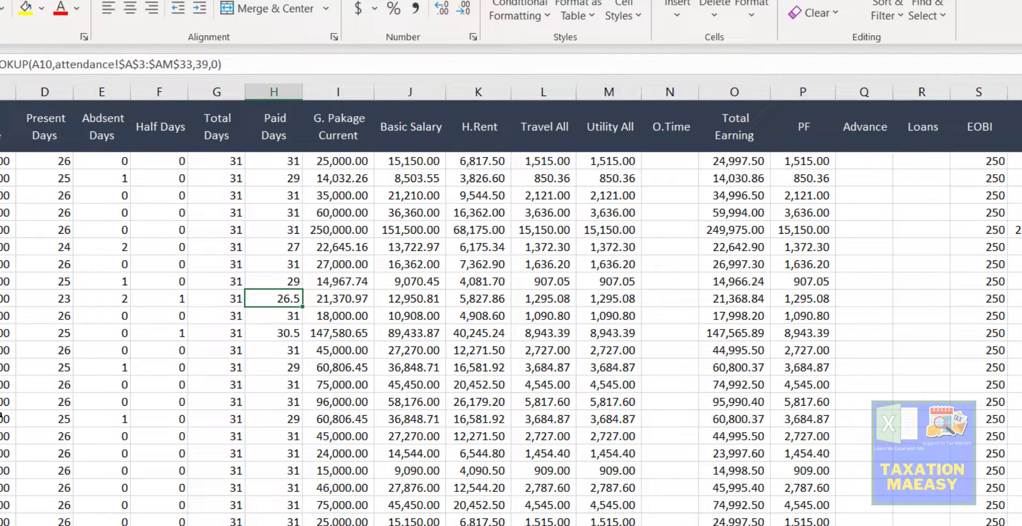
pyautogui.press('Left')
pyautogui.press('Left')
pyautogui.press('Left')
pyautogui.press('Left')
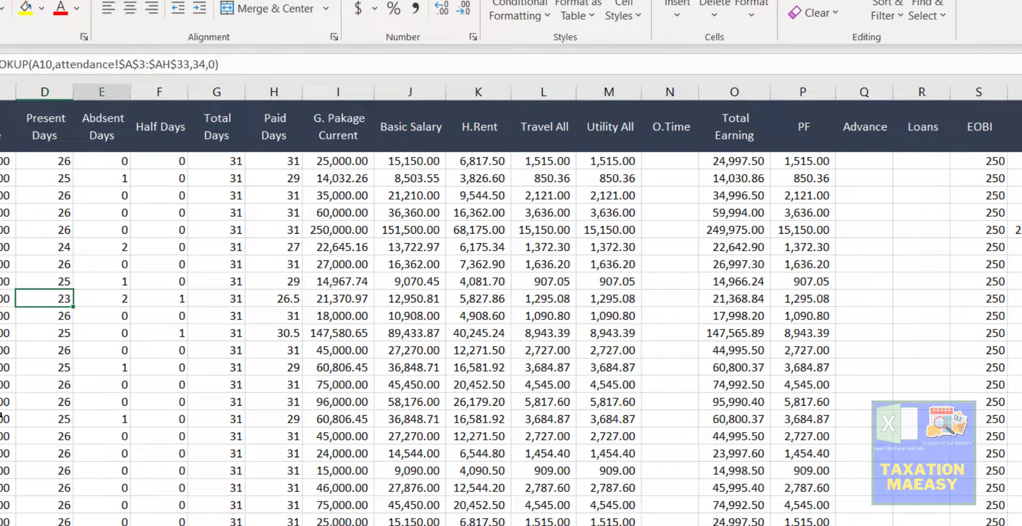
# - Compare row 10's absent days and half days with its Present Days and Paid Days lookups
pyautogui.press('Right')
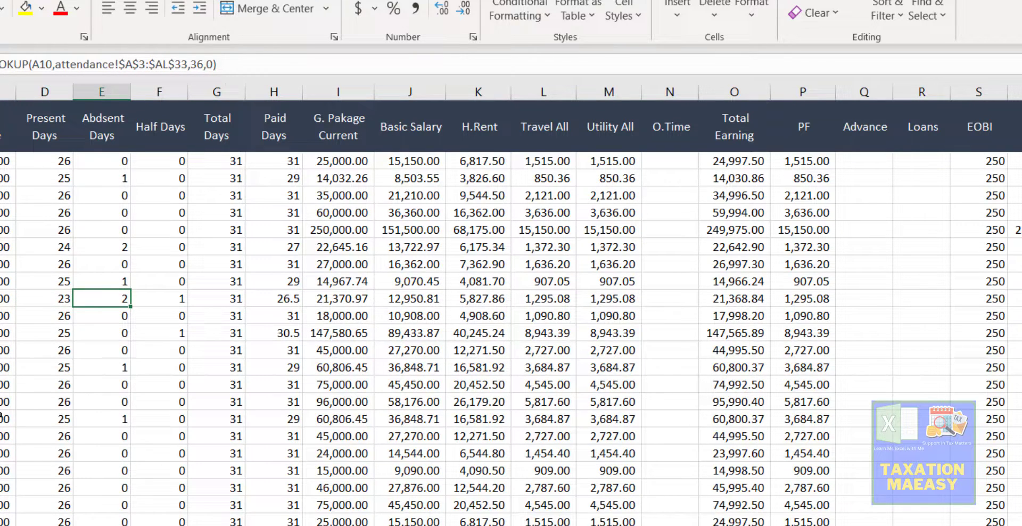
pyautogui.press('Right')
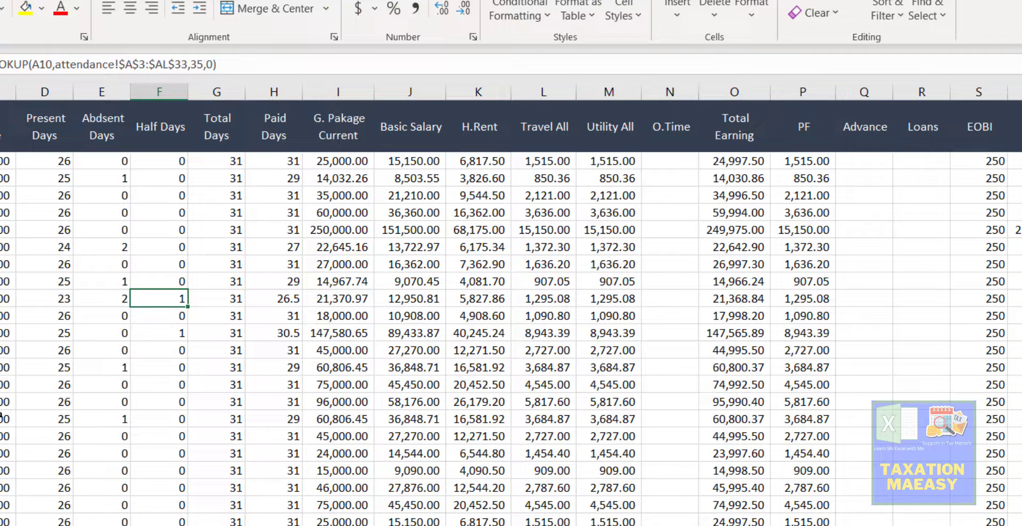
pyautogui.press('Left')
pyautogui.press('Right')
pyautogui.press('Left')
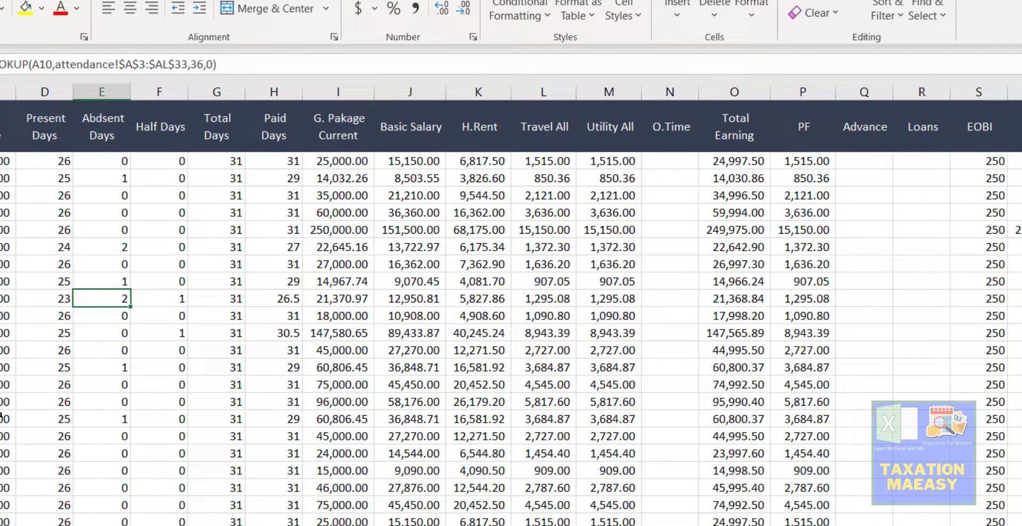
pyautogui.press('Right')
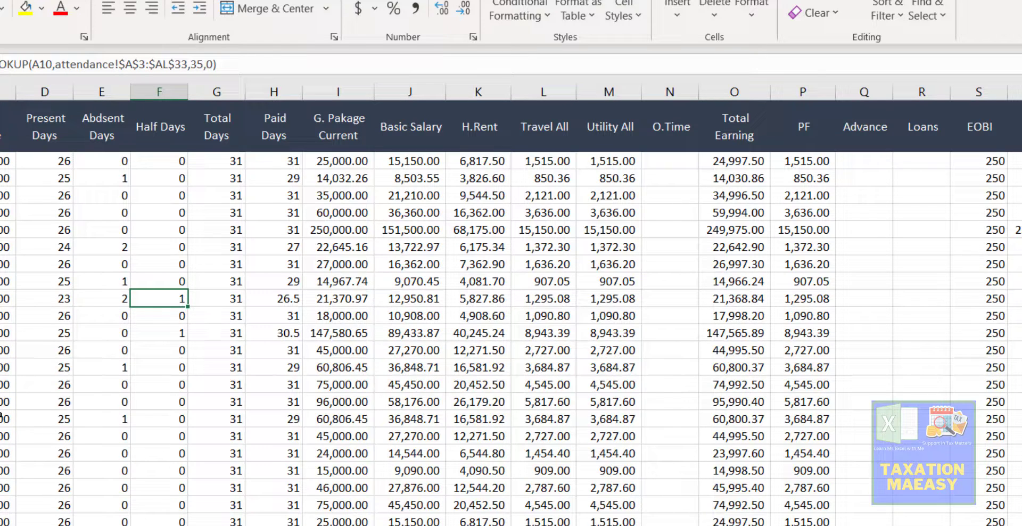
pyautogui.press('Right')
pyautogui.press('Right')
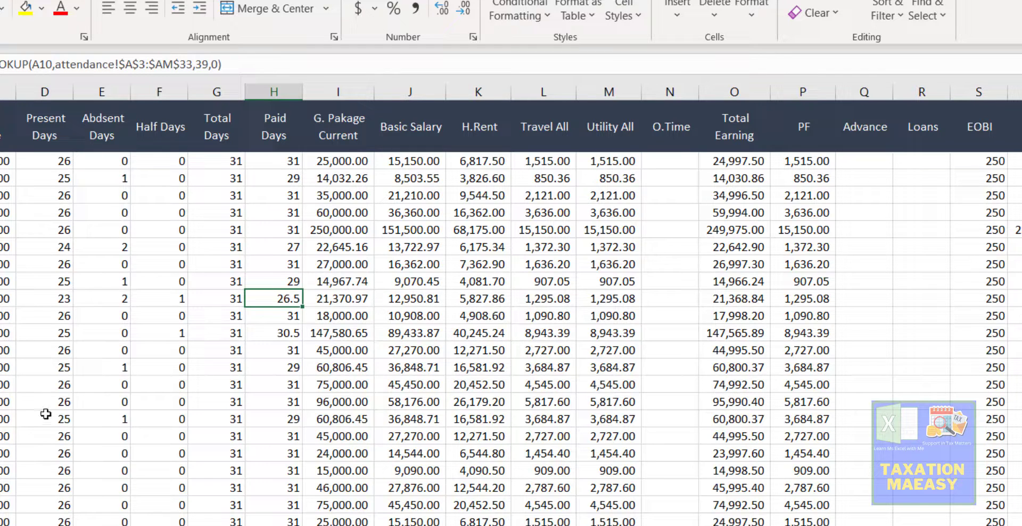
pyautogui.click(71, 299)
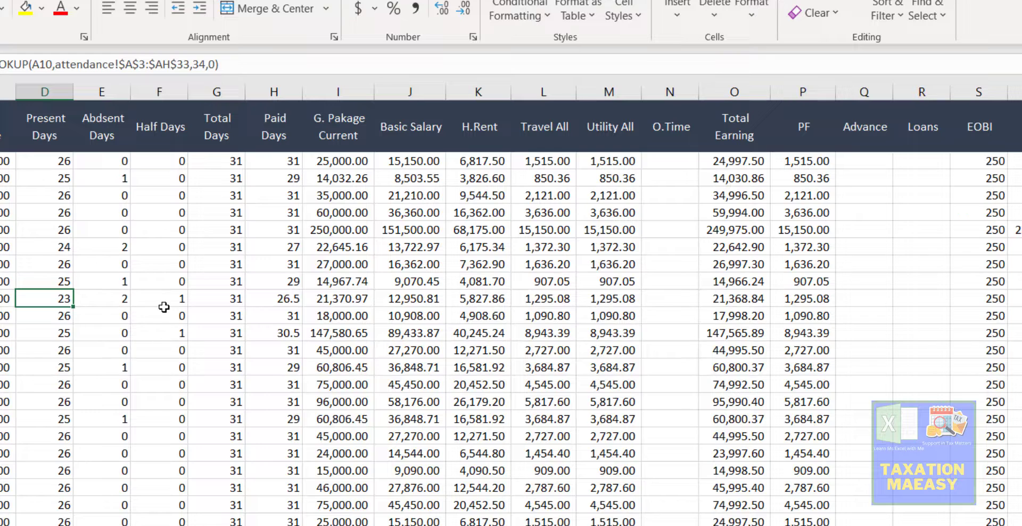
pyautogui.click(285, 300)
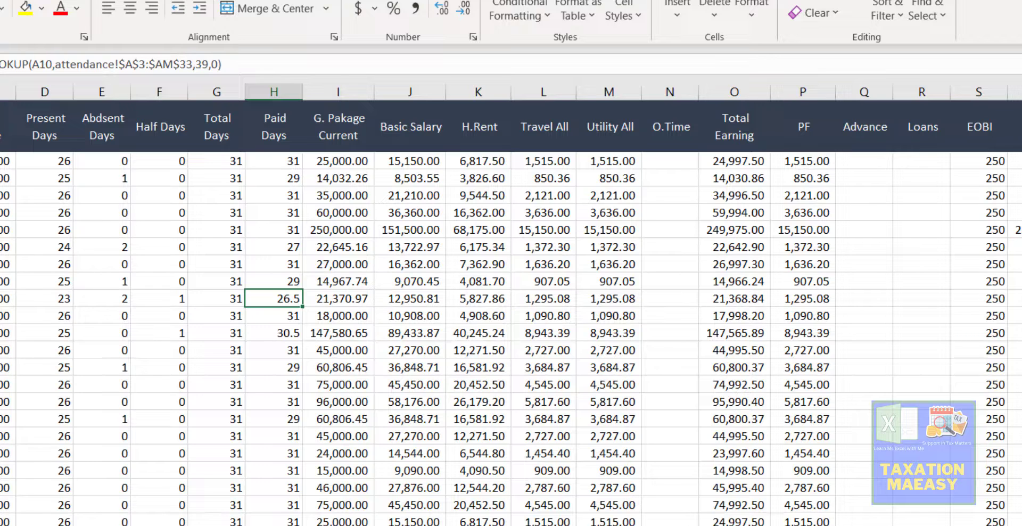
# - Check the same employee's daily marks in row 11 of the attendance sheet, across to the Paid Days total in column AM
pyautogui.hotkey('ctrl', 'pageup')
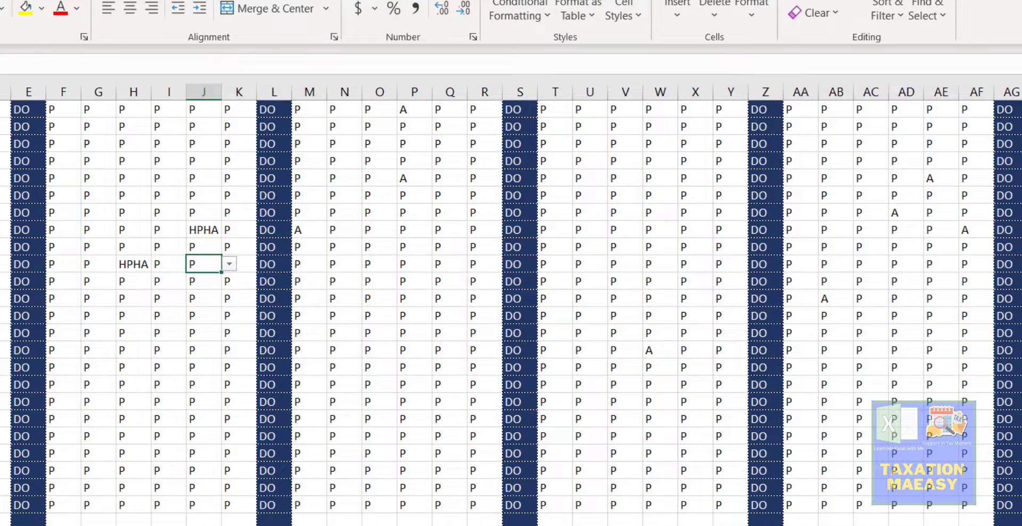
pyautogui.click(1, 229)
pyautogui.press('Right')
pyautogui.press('Right')
pyautogui.press('Right')
pyautogui.press('Right')
pyautogui.press('Right')
pyautogui.press('Right')
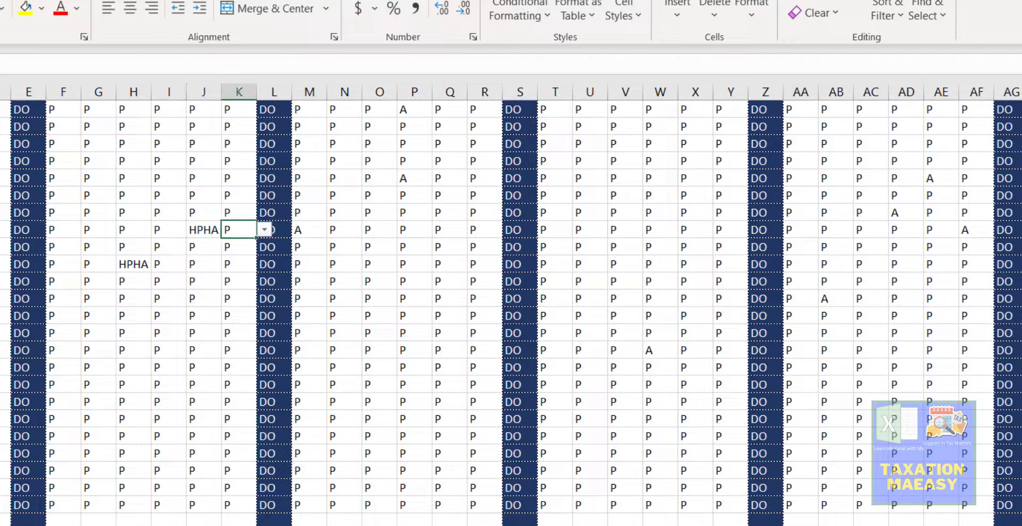
pyautogui.press('Right')
pyautogui.press('Right')
pyautogui.press('Right')
pyautogui.press('Right')
pyautogui.press('Right')
pyautogui.press('Right')
pyautogui.press('Right')
pyautogui.press('Right')
pyautogui.press('Right')
pyautogui.press('Right')
pyautogui.press('Right')
pyautogui.press('Right')
pyautogui.press('Right')
pyautogui.press('Right')
pyautogui.press('Right')
pyautogui.press('Right')
pyautogui.press('Right')
pyautogui.press('Right')
pyautogui.press('Right')
pyautogui.press('Right')
pyautogui.press('Right')
pyautogui.press('Right')
pyautogui.press('Right')
pyautogui.press('Right')
pyautogui.press('Right')
pyautogui.press('Right')
pyautogui.press('Right')
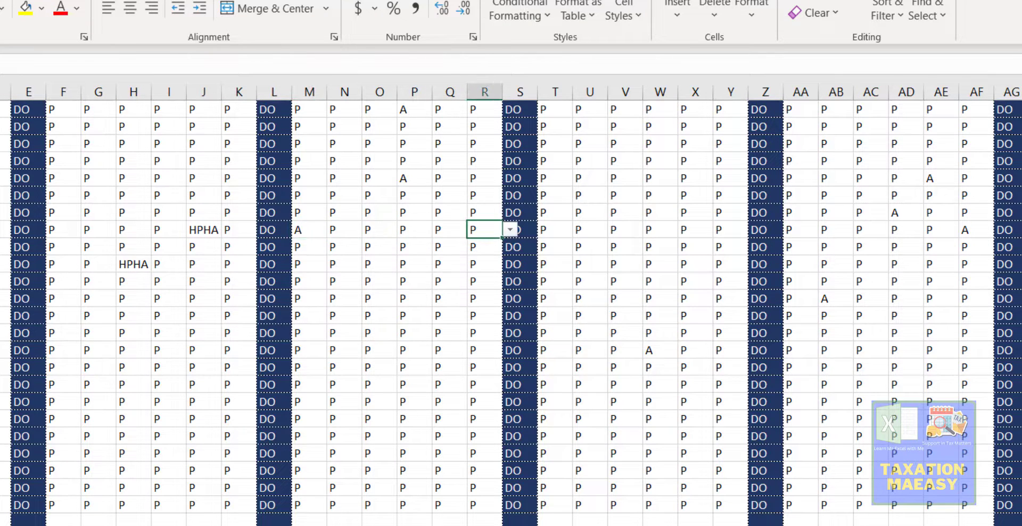
pyautogui.press('Right')
pyautogui.press('Right')
pyautogui.press('Right')
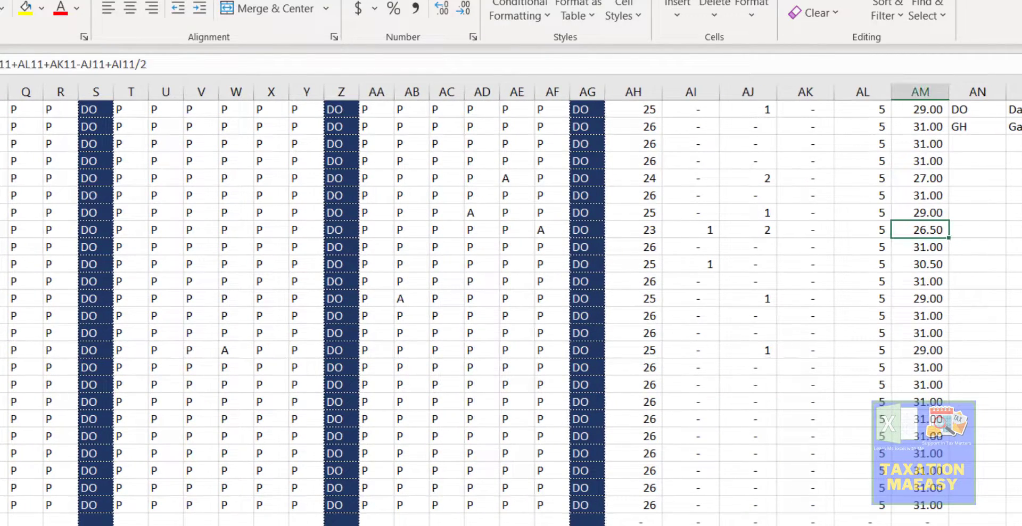
# - Inspect the COUNTIF formulas behind the present, absent and half days in row 11 of the attendance sheet
pyautogui.press('Left')
pyautogui.press('Left')
pyautogui.press('Left')
pyautogui.press('Left')
pyautogui.press('Left')
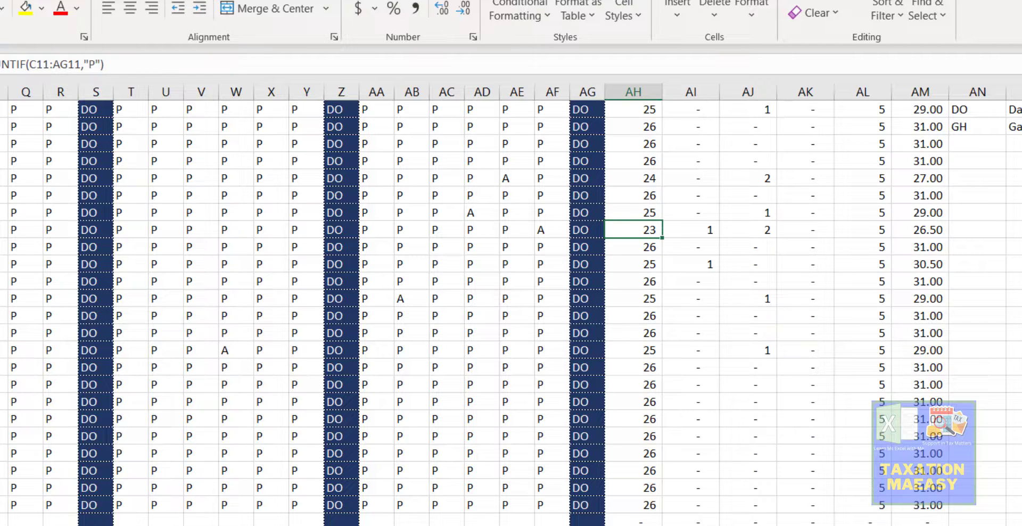
pyautogui.press('Right')
pyautogui.press('Right')
pyautogui.press('Up')
pyautogui.press('Up')
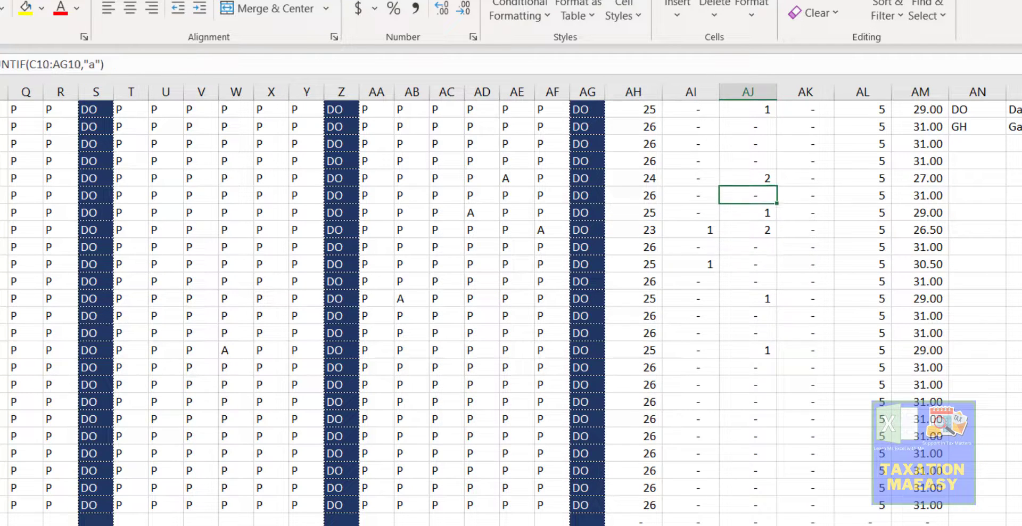
pyautogui.press('Down')
pyautogui.press('Down')
pyautogui.press('Left')
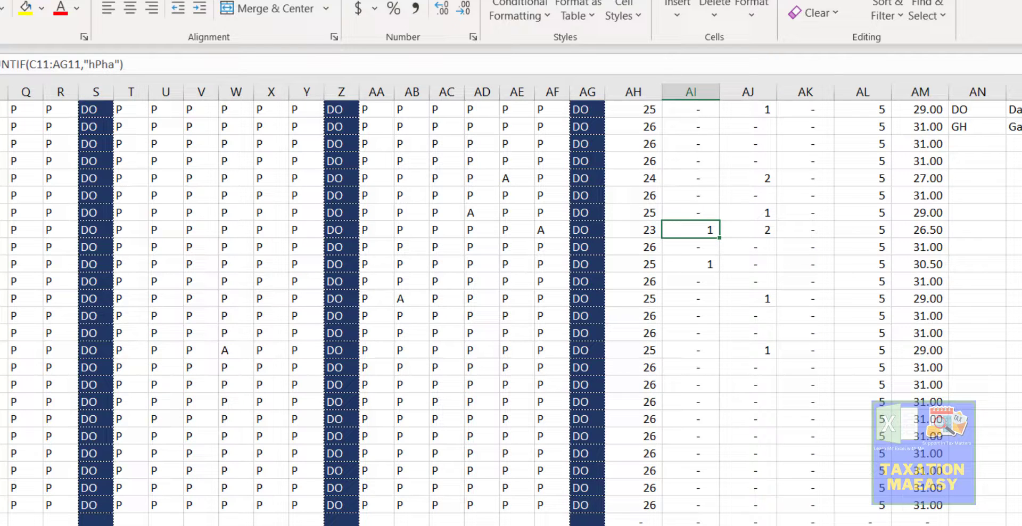
pyautogui.press('Right')
pyautogui.press('Right')
pyautogui.press('Right')
pyautogui.press('Right')
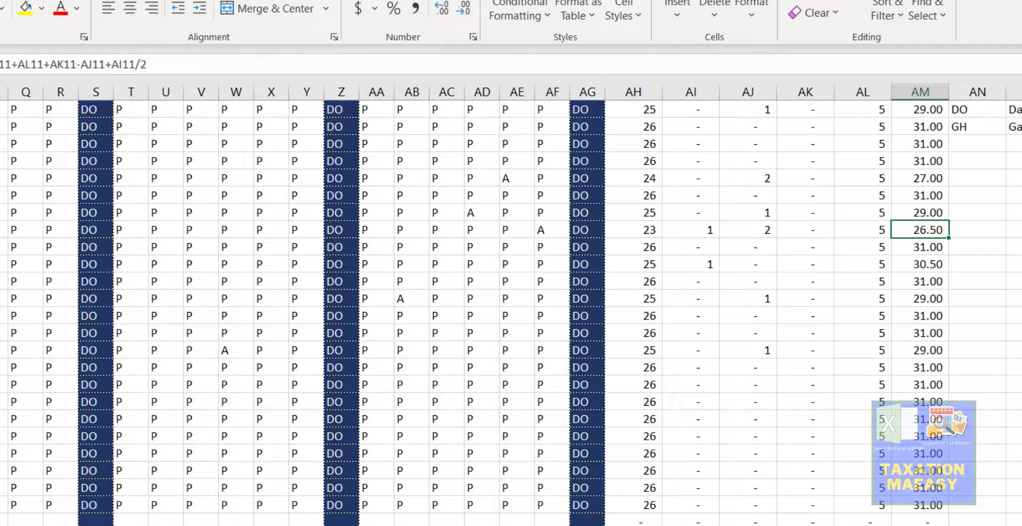
# - Examine the Paid Days formula in AM11 and the day-count cells it refers to
pyautogui.press('F2')
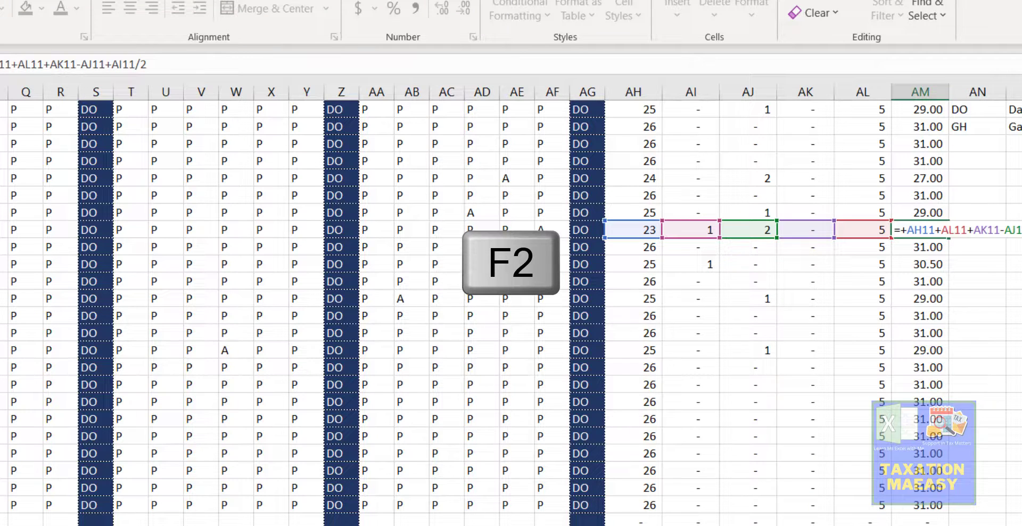
pyautogui.press('Escape')
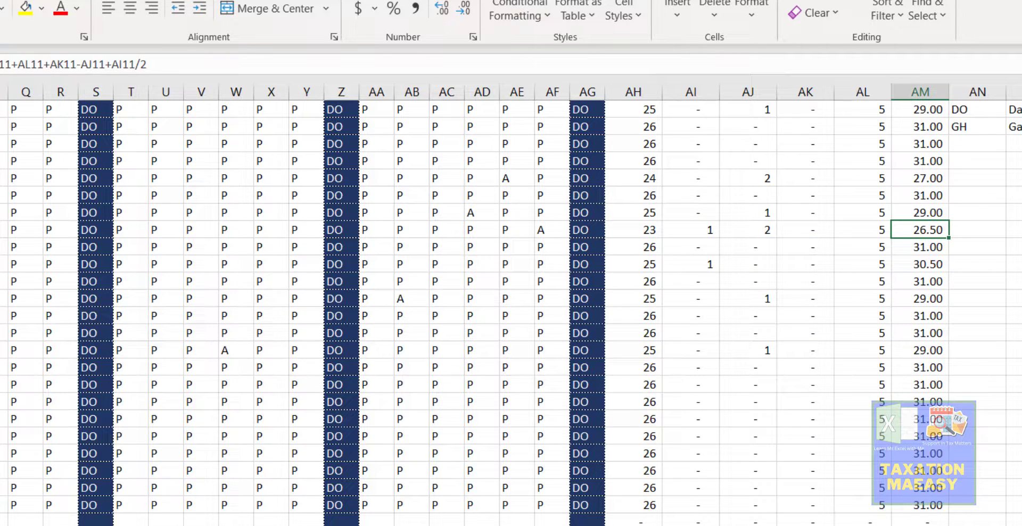
pyautogui.press('F2')
pyautogui.press('Escape')
pyautogui.press('Left')
pyautogui.press('Left')
pyautogui.press('Left')
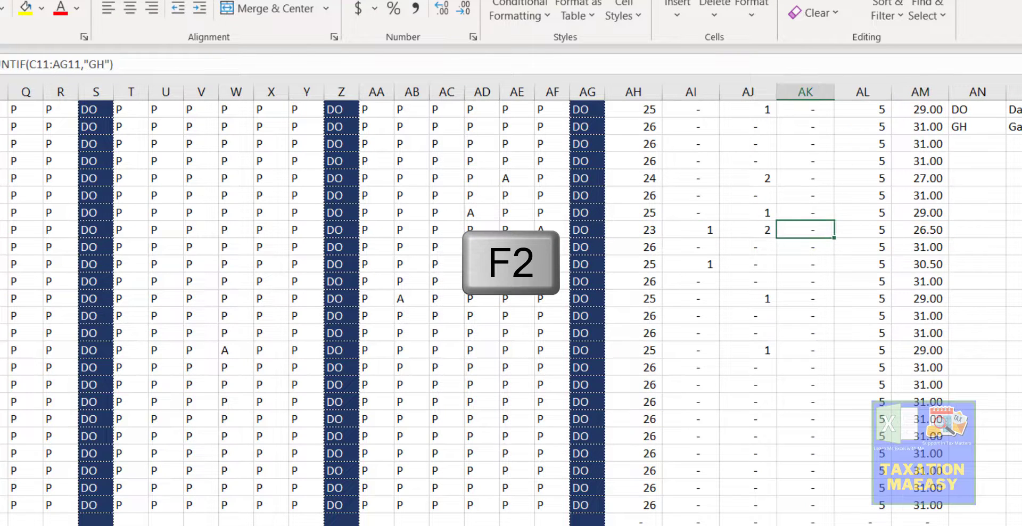
pyautogui.press('Left')
pyautogui.press('Right')
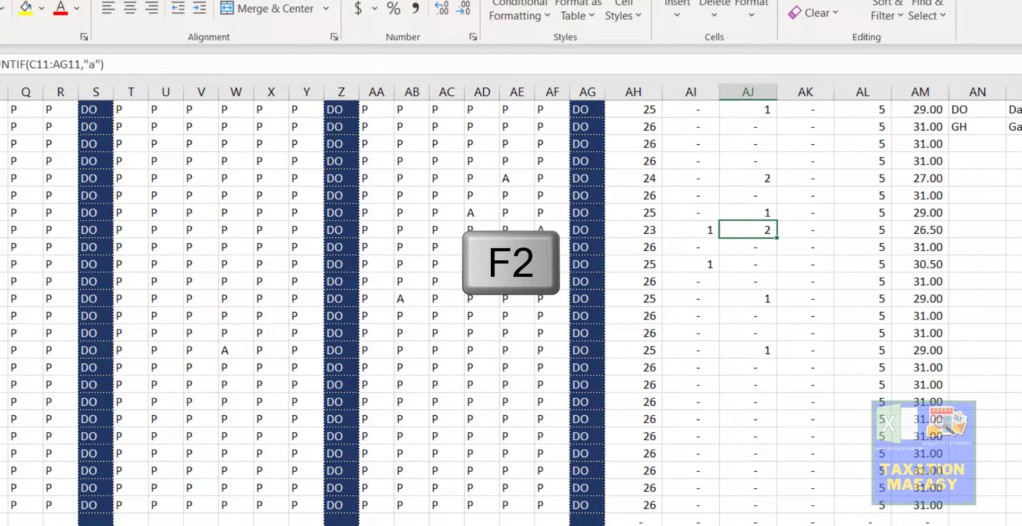
pyautogui.press('Left')
pyautogui.press('Right')
pyautogui.press('Right')
pyautogui.press('Right')
pyautogui.press('Right')
pyautogui.press('Right')
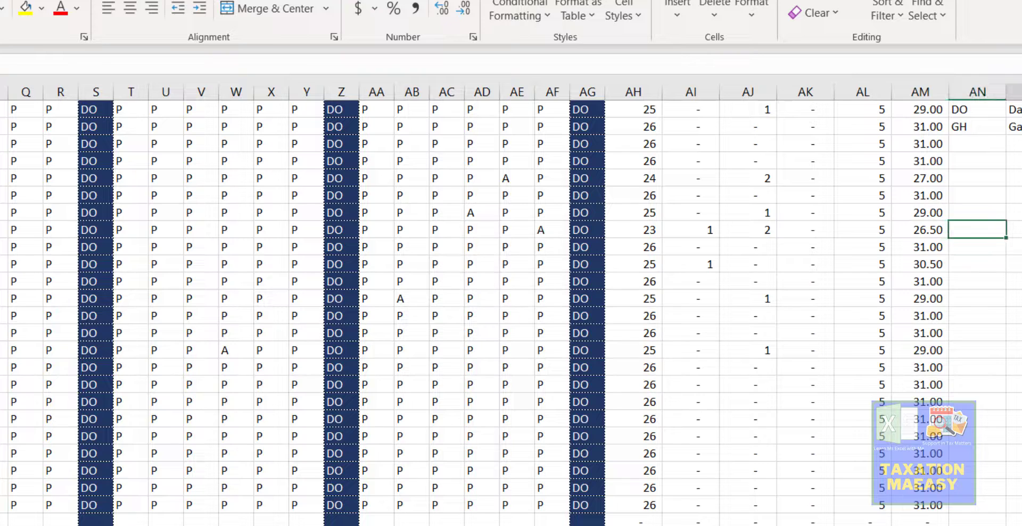
pyautogui.press('Left')
pyautogui.press('F2')
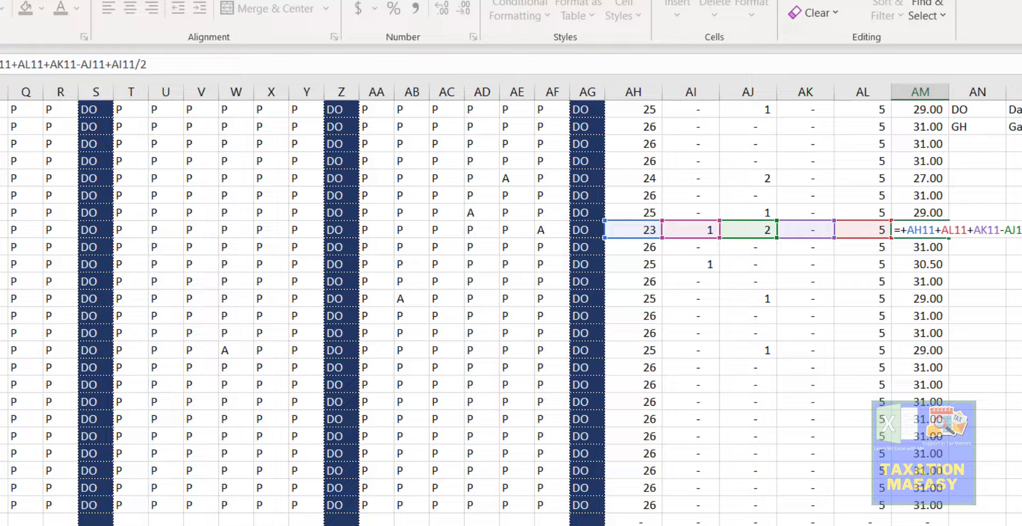
pyautogui.press('Escape')
# - Inspect the first Paid Days formula in AM3, directly under the column's header
pyautogui.press('Up')
pyautogui.hotkey('ctrl', 'Up')
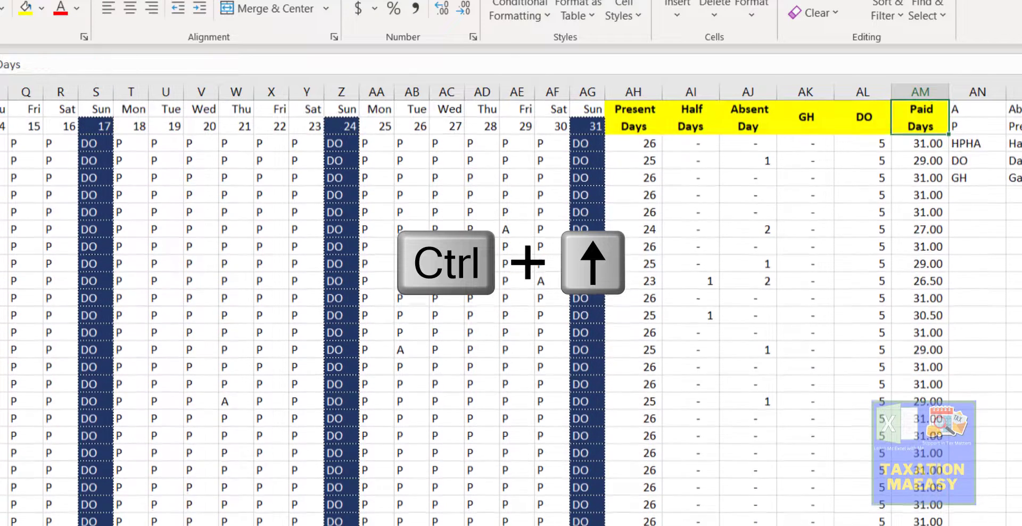
pyautogui.press('Down')
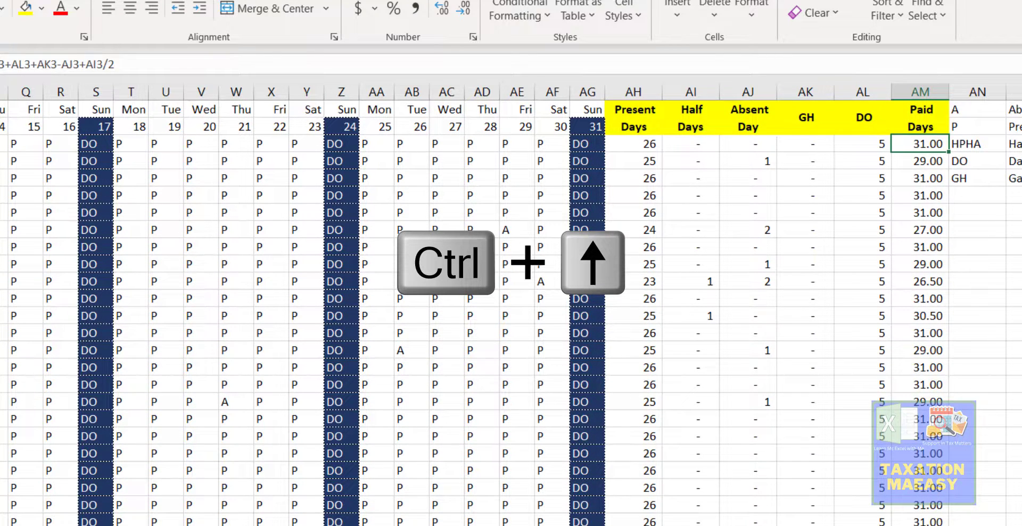
pyautogui.press('F2')
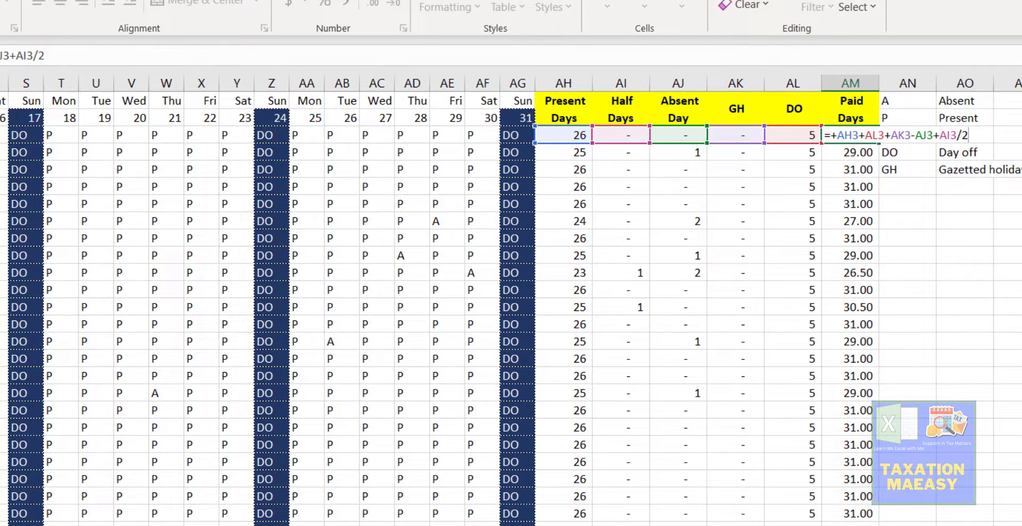
pyautogui.press('Escape')
# - Rewrite the Paid Days formula in AM3 as +AH3+AL3+AK3-AJ3-AI3/2 and fill it down the column
pyautogui.write('+')
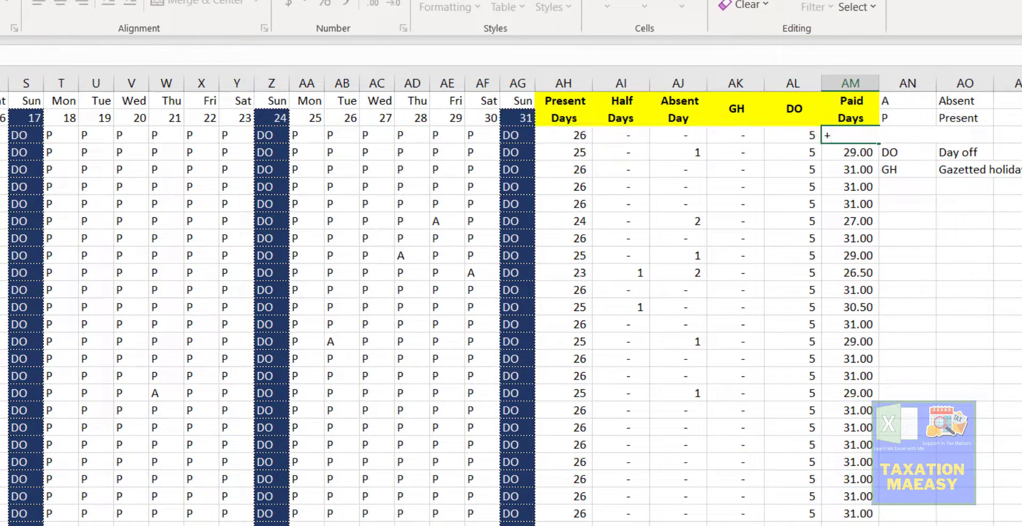
pyautogui.press('Left')
pyautogui.press('Left')
pyautogui.press('Left')
pyautogui.press('Left')
pyautogui.press('Left')
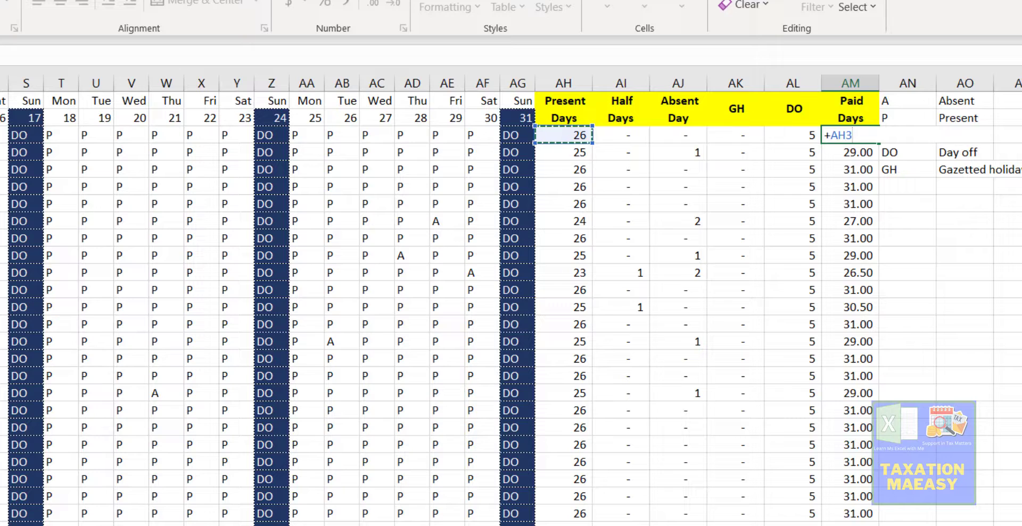
pyautogui.write('+')
pyautogui.press('Left')
pyautogui.write('+')
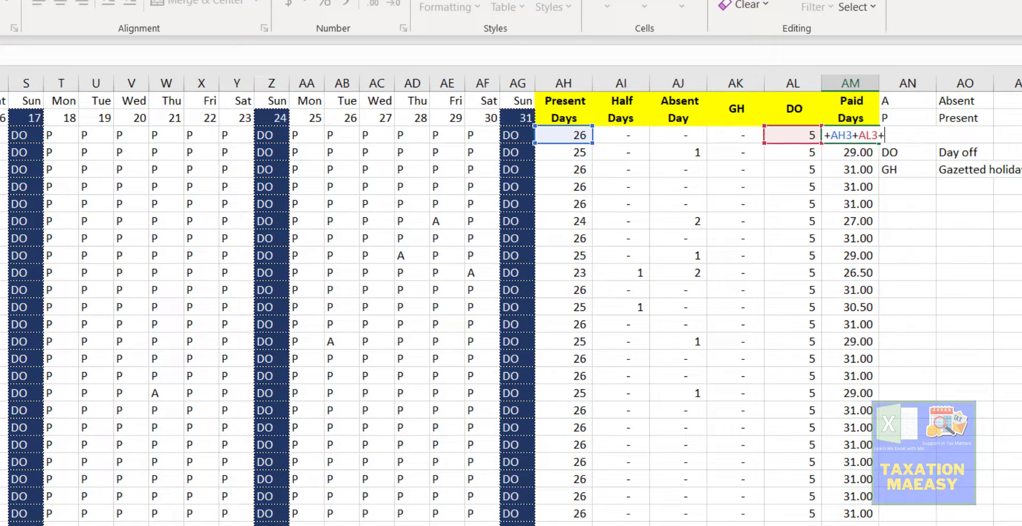
pyautogui.press('Left')
pyautogui.press('Left')
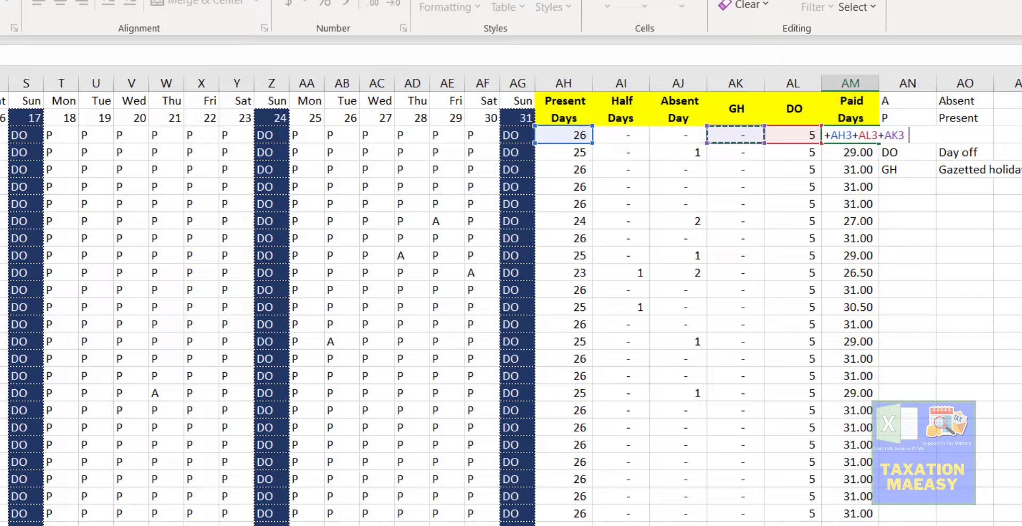
pyautogui.write('-')
pyautogui.press('Left')
pyautogui.press('Left')
pyautogui.press('Left')
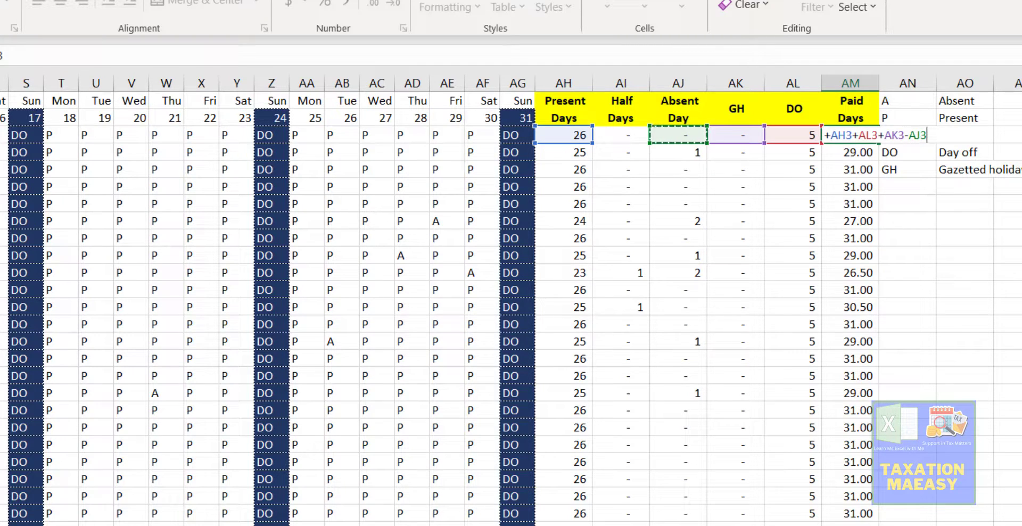
pyautogui.write('-')
pyautogui.click(620, 136)
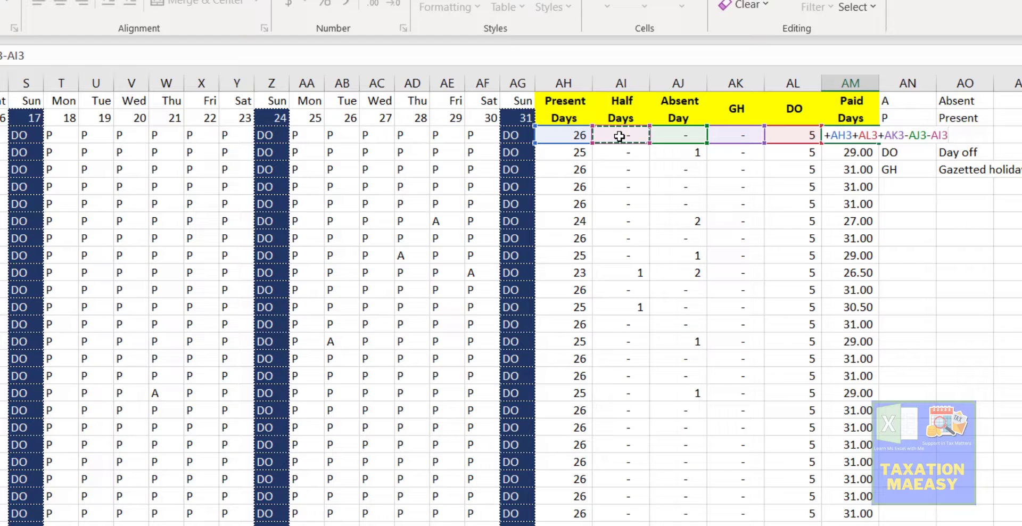
pyautogui.write('/2')
pyautogui.press('Return')
pyautogui.press('Up')
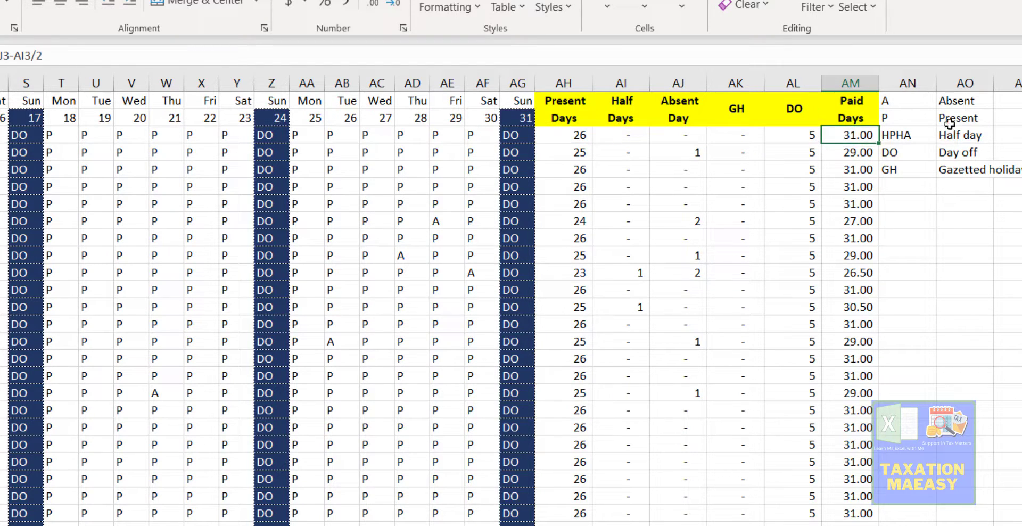
pyautogui.doubleClick(877, 143)
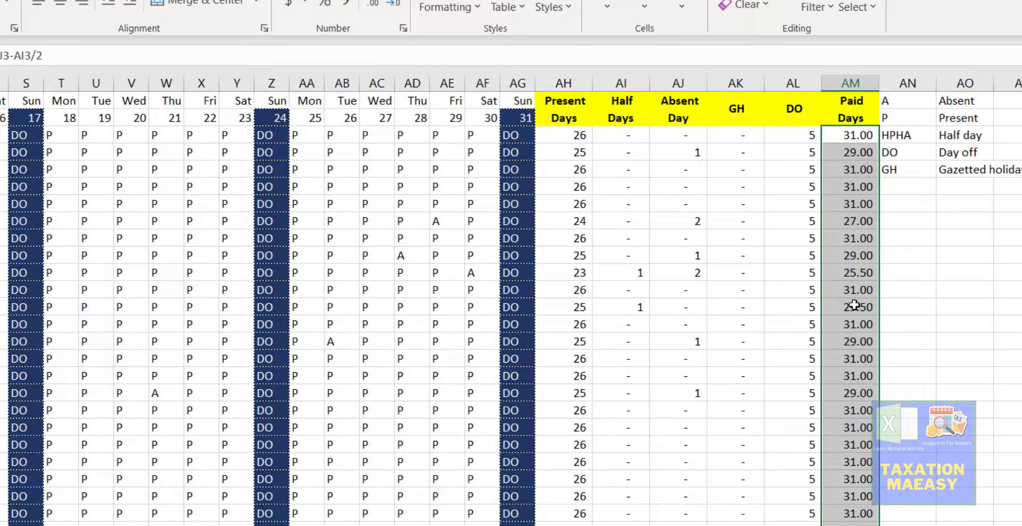
# - Check the Paid Days formula in AM11 and the COUNTIF range behind the present days in AH11
pyautogui.click(848, 273)
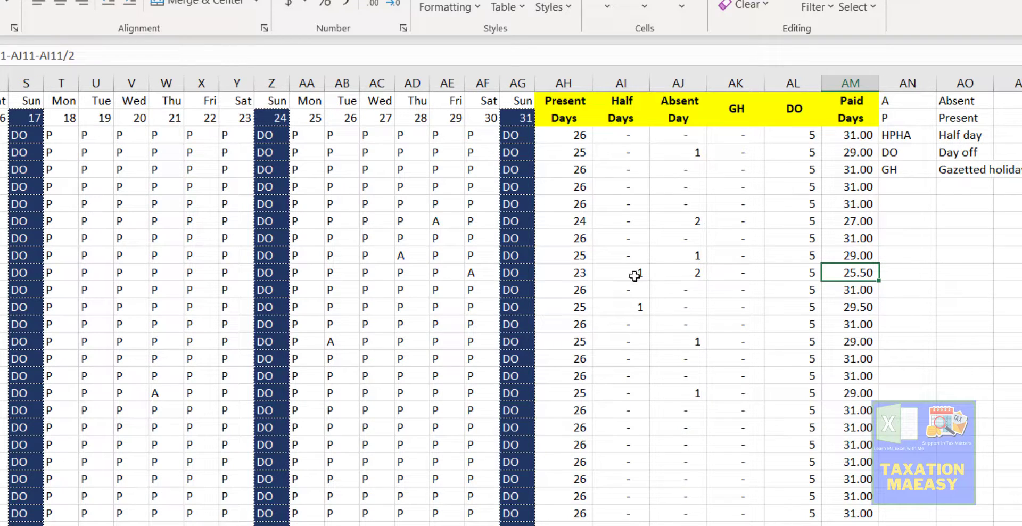
pyautogui.click(572, 277)
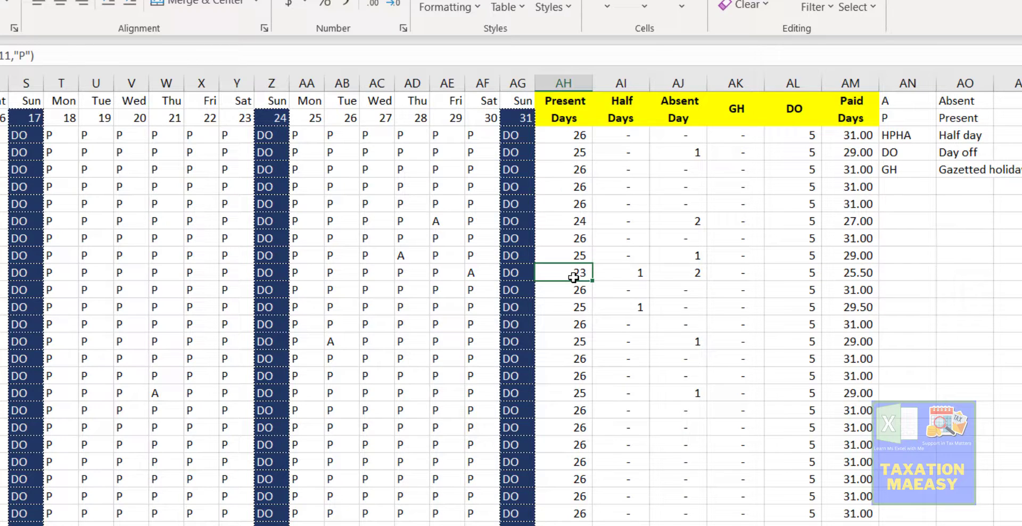
pyautogui.press('F2')
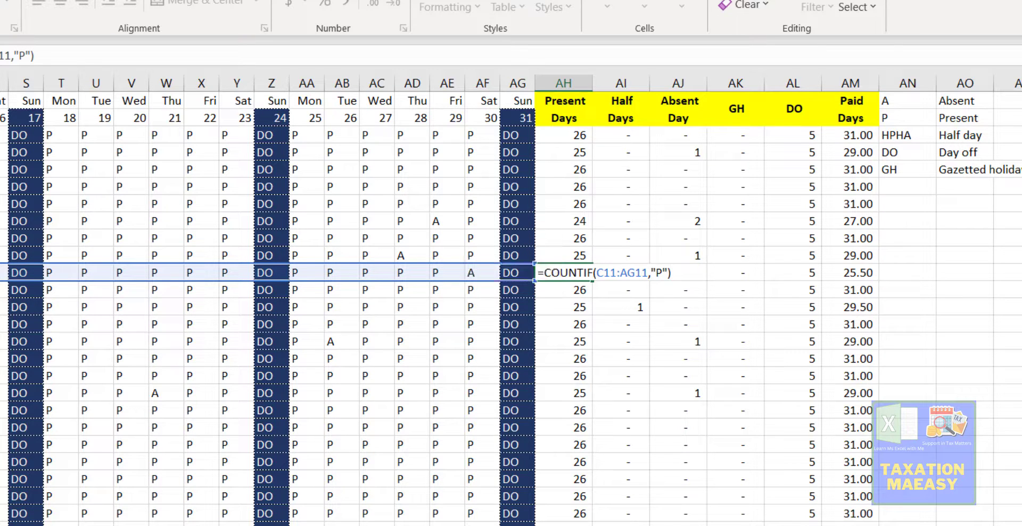
pyautogui.hscroll(-3, 510, 298)
pyautogui.hscroll(-5, 511, 298)
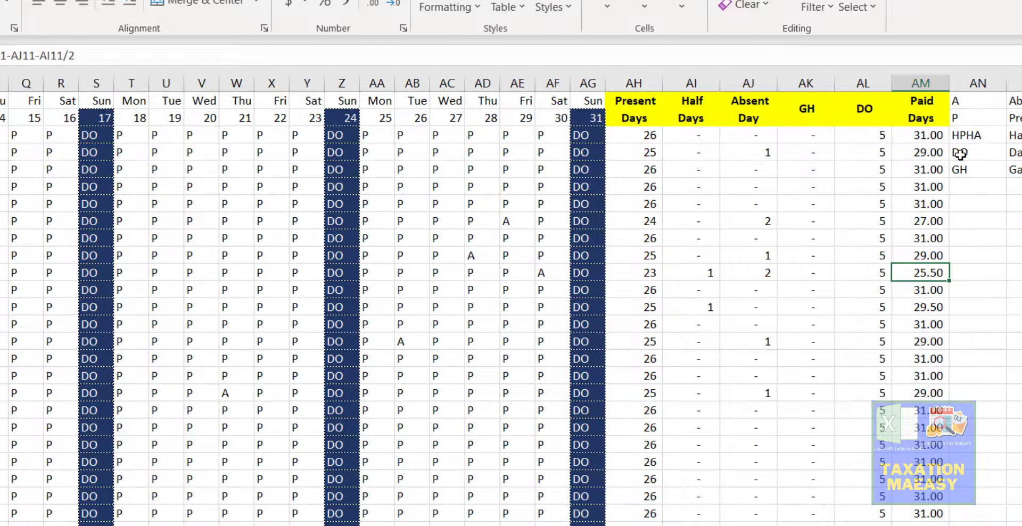
pyautogui.click(929, 136)
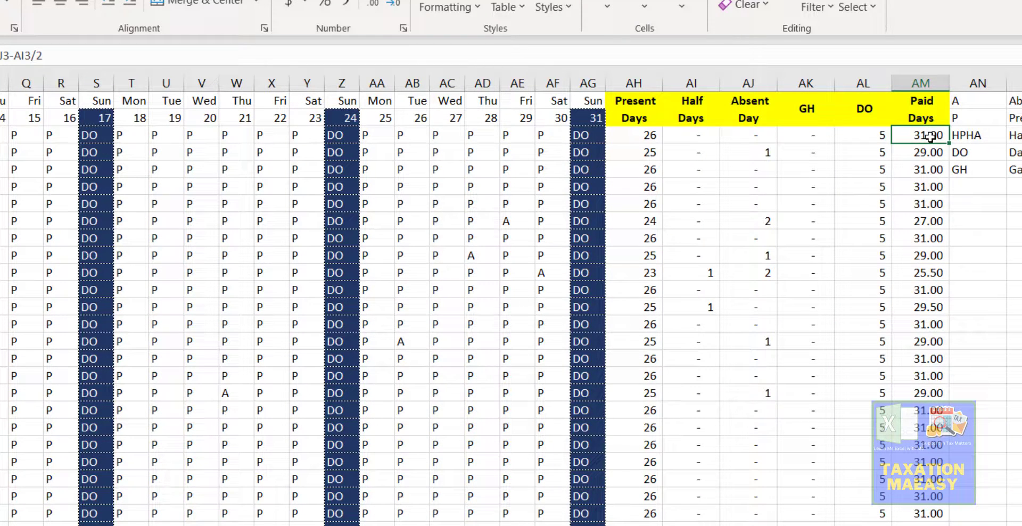
pyautogui.press('Right')
pyautogui.press('Left')
pyautogui.press('Right')
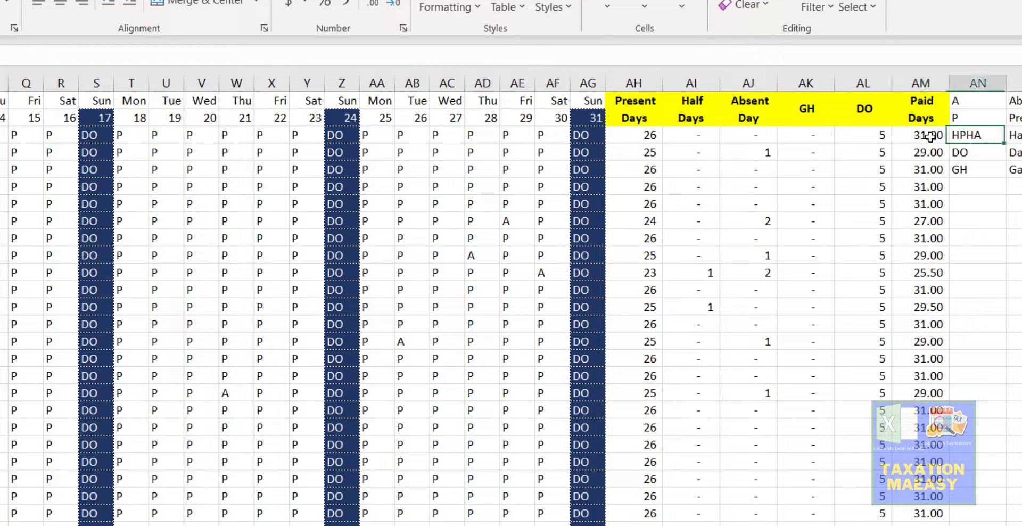
pyautogui.press('Right')
pyautogui.press('Right')
pyautogui.press('Left')
pyautogui.press('Left')
pyautogui.press('Left')
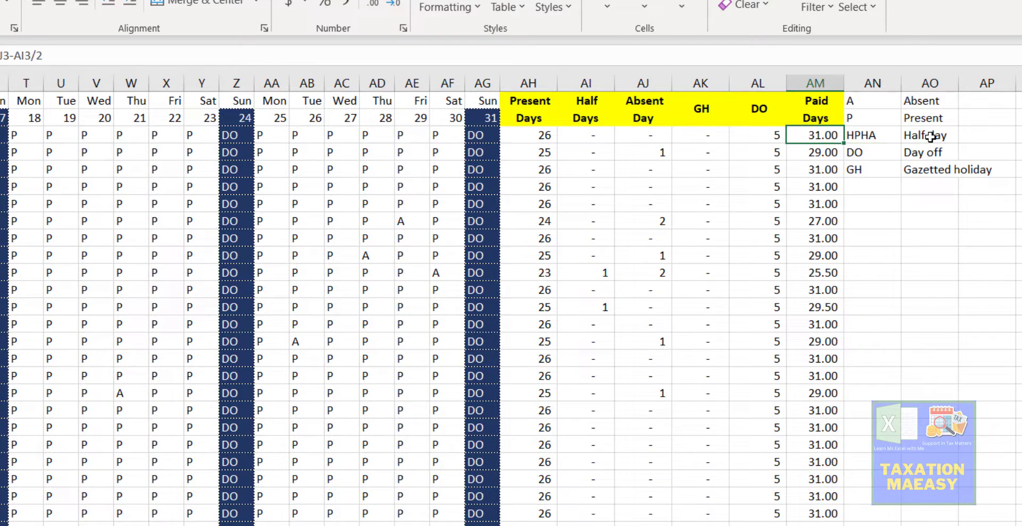
pyautogui.press('Right')
pyautogui.press('Right')
pyautogui.press('Right')
pyautogui.press('Right')
pyautogui.press('Left')
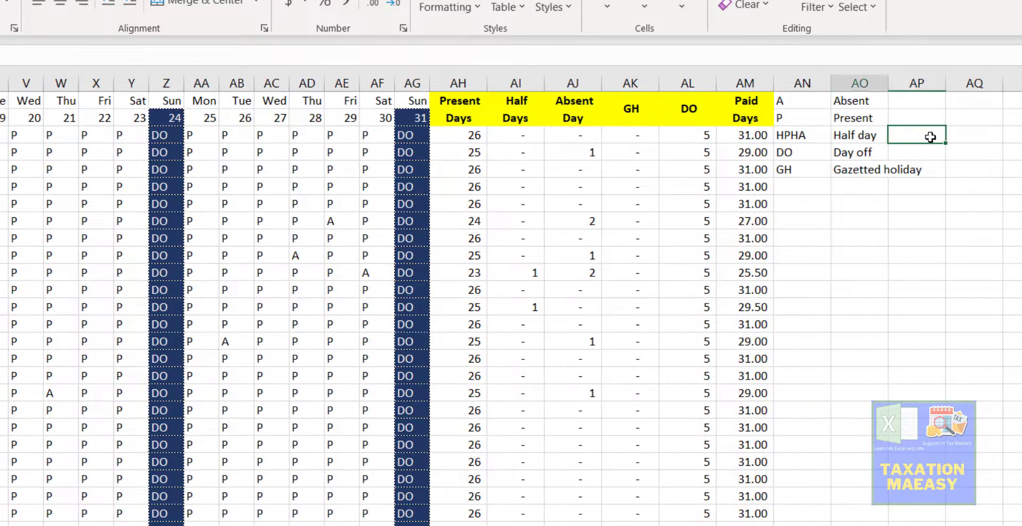
pyautogui.press('Left')
pyautogui.press('Left')
pyautogui.press('Left')
pyautogui.press('Left')
pyautogui.press('Right')
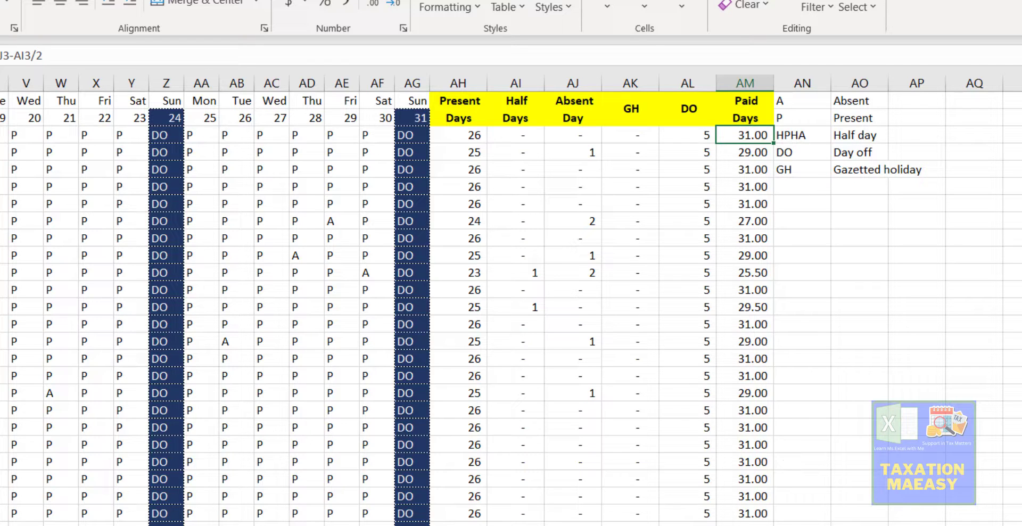
pyautogui.click(798, 524)
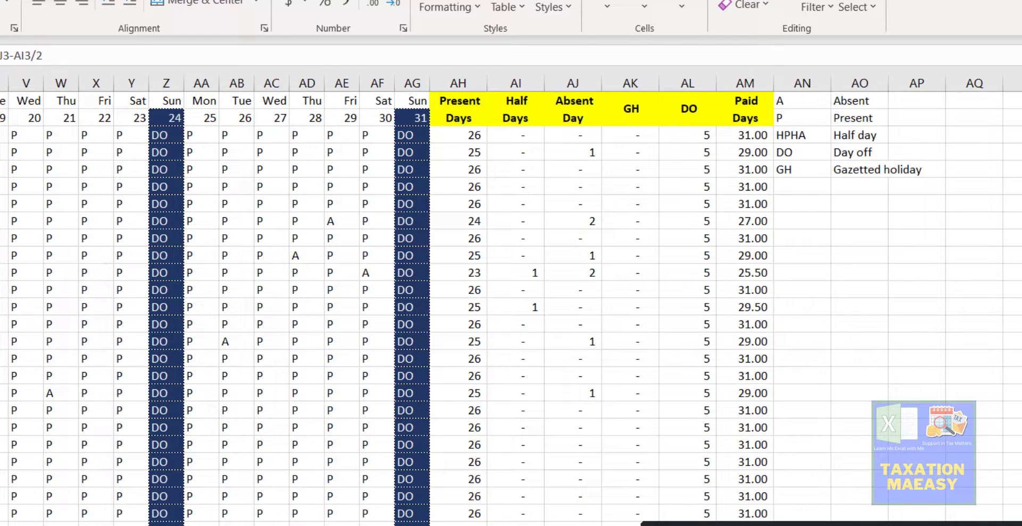
pyautogui.press('Escape')
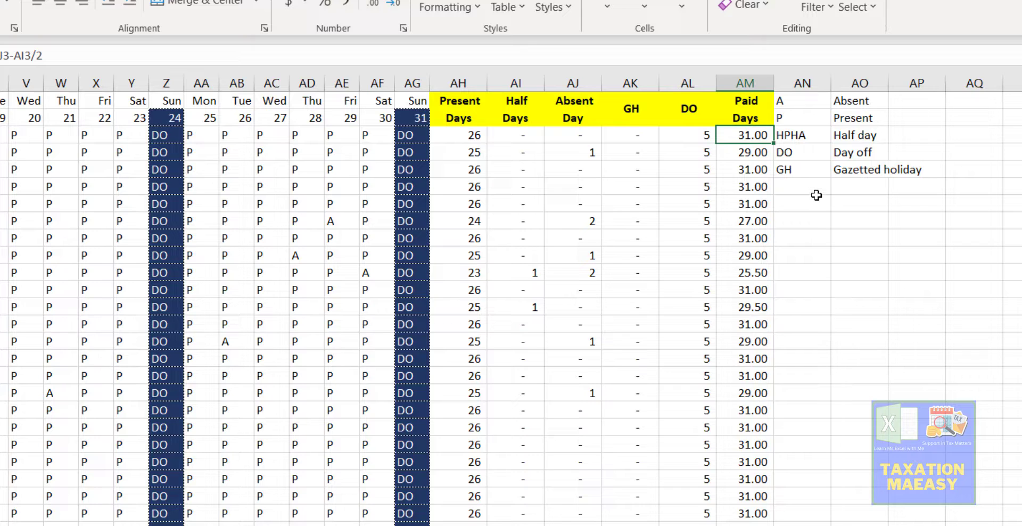
# - Replace the Paid Days formula in AM3 with the helper sheet's month end date minus month start date plus 1 (H4-H3+1)
pyautogui.write('+')
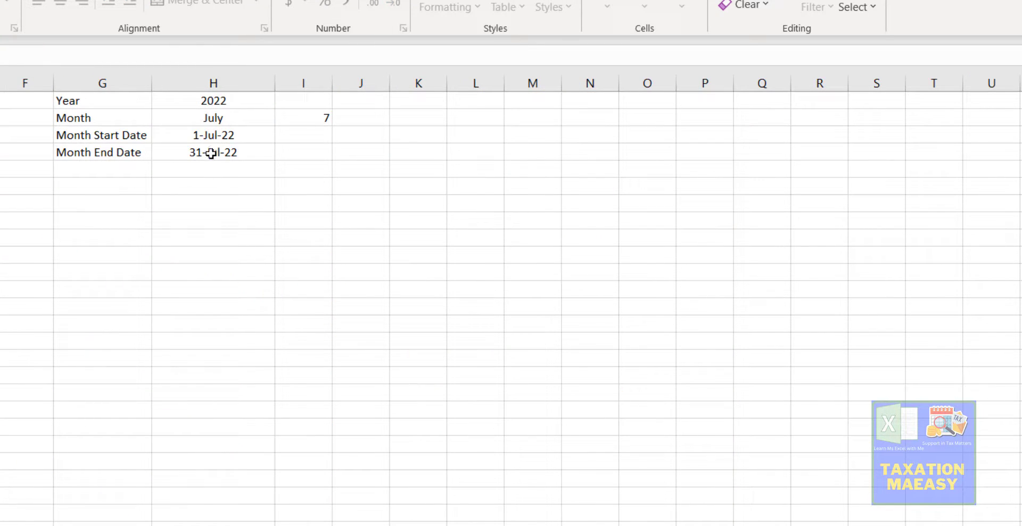
pyautogui.click(209, 139)
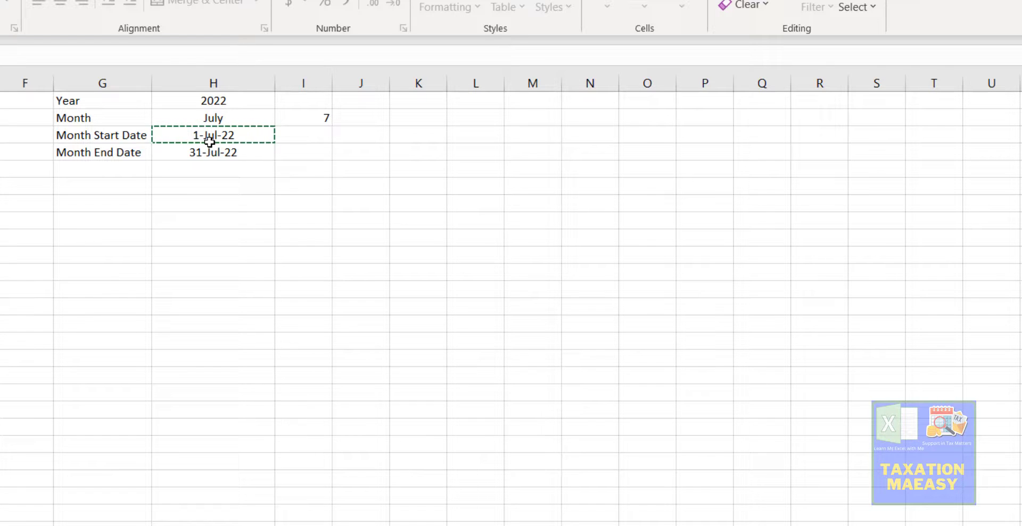
pyautogui.click(202, 151)
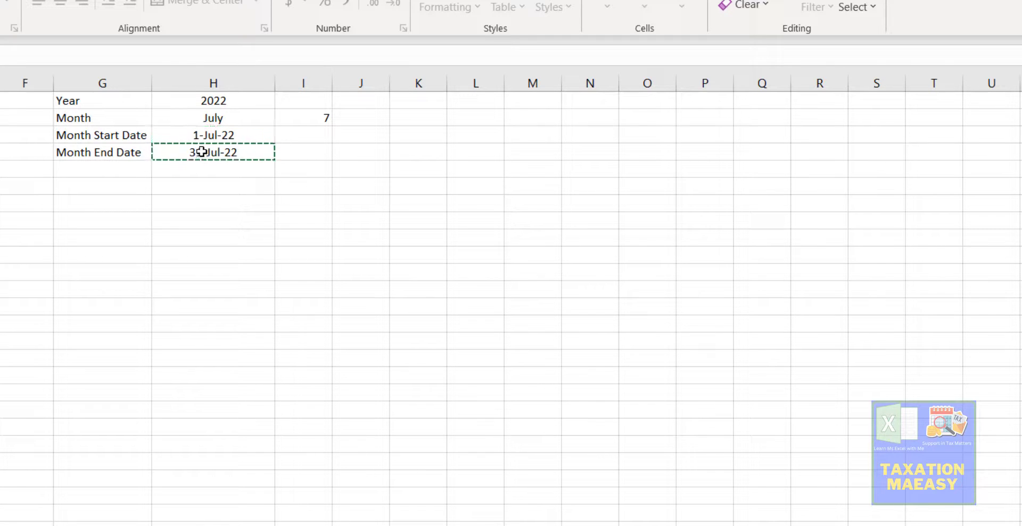
pyautogui.write('-')
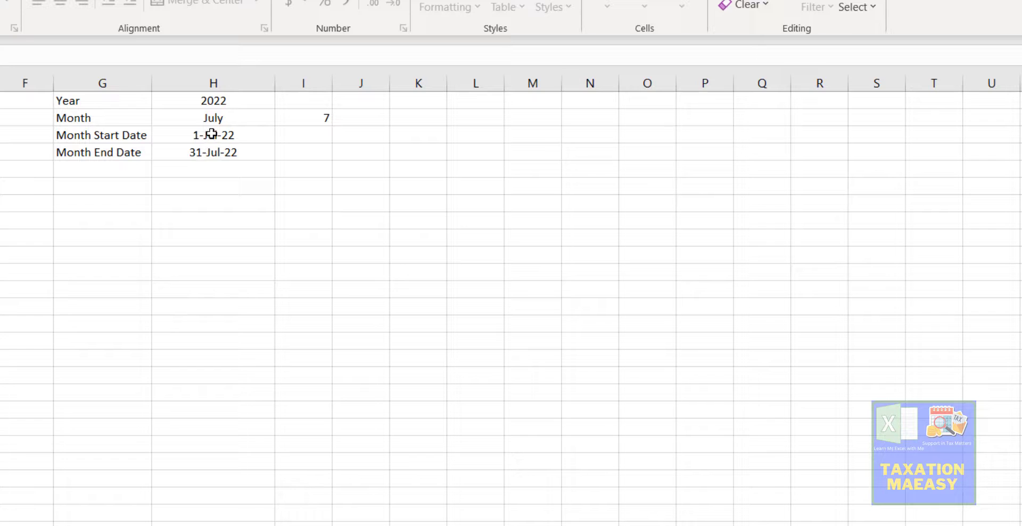
pyautogui.click(212, 134)
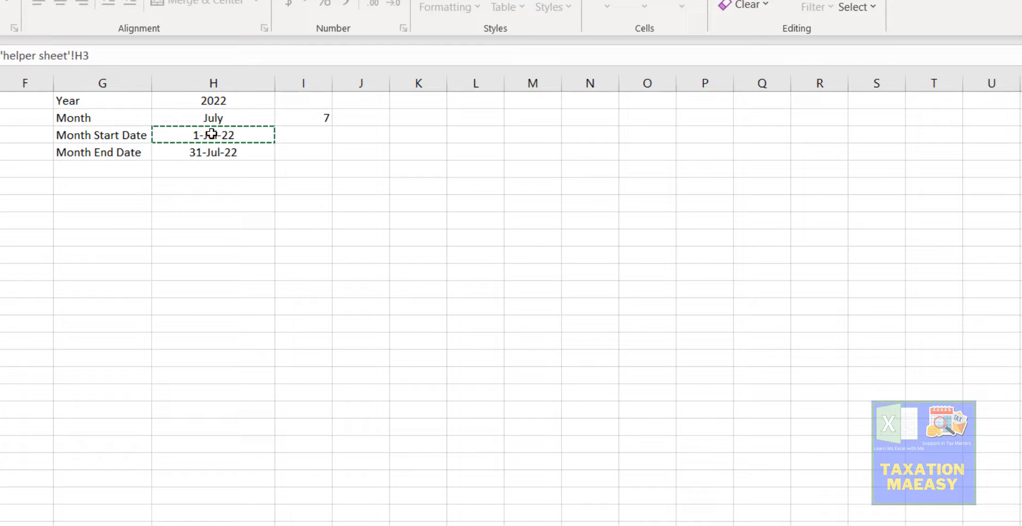
pyautogui.press('Return')
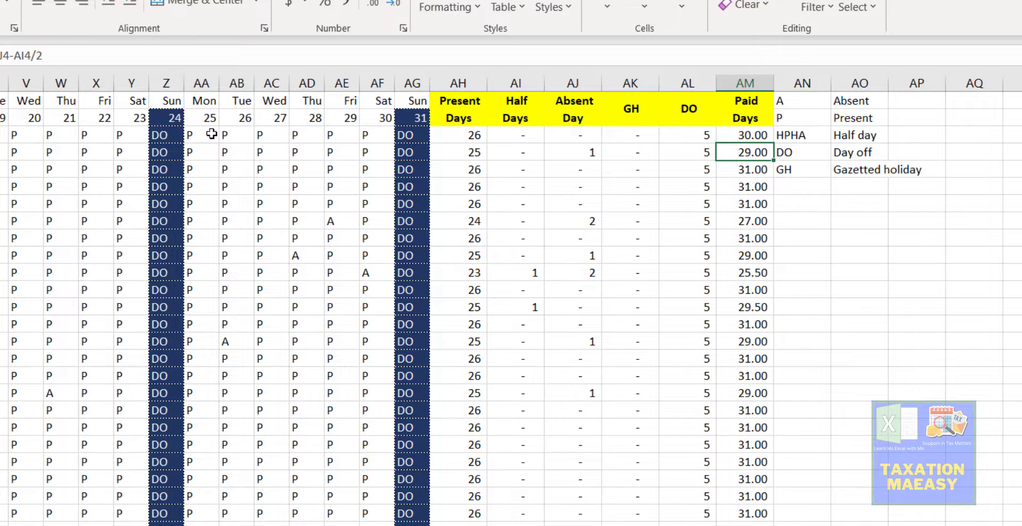
pyautogui.click(743, 135)
pyautogui.click(175, 59)
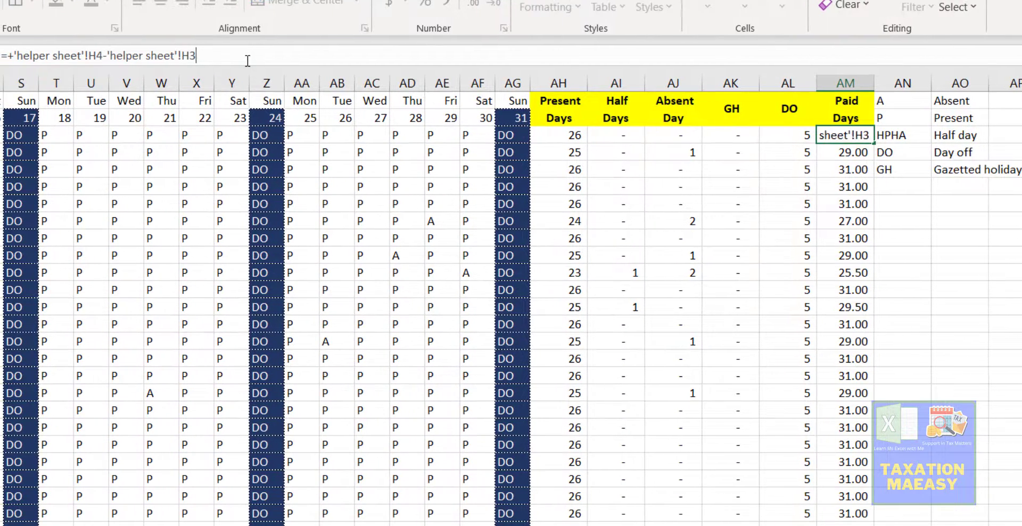
pyautogui.press('Return')
pyautogui.press('Up')
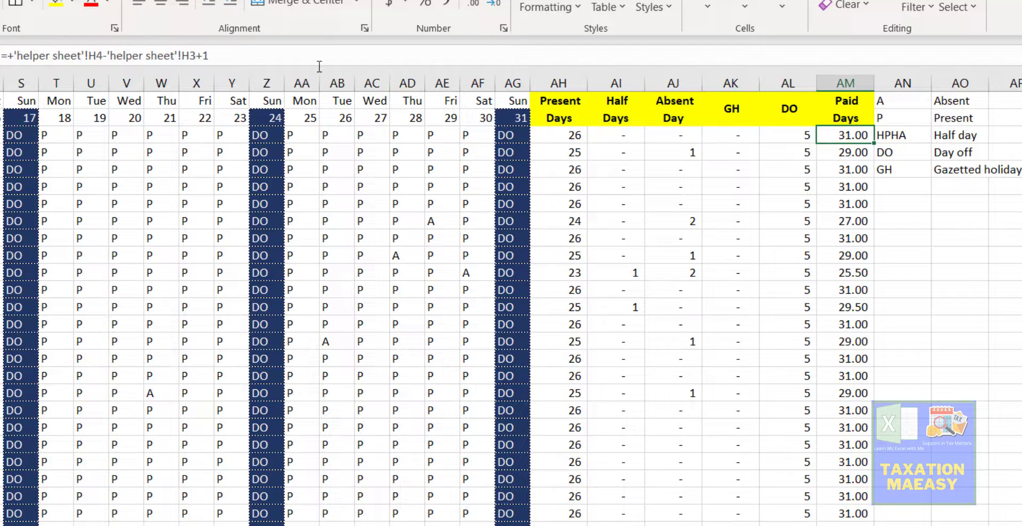
# - Make the helper sheet references in AM3 absolute ($H$4 and $H$3) and fill the formula down the Paid Days column
pyautogui.click(89, 55)
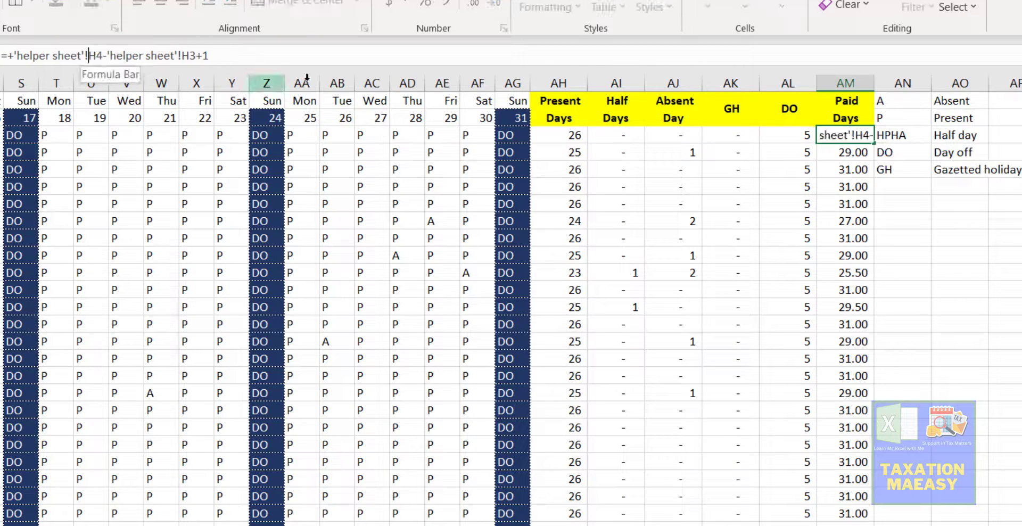
pyautogui.press('F4')
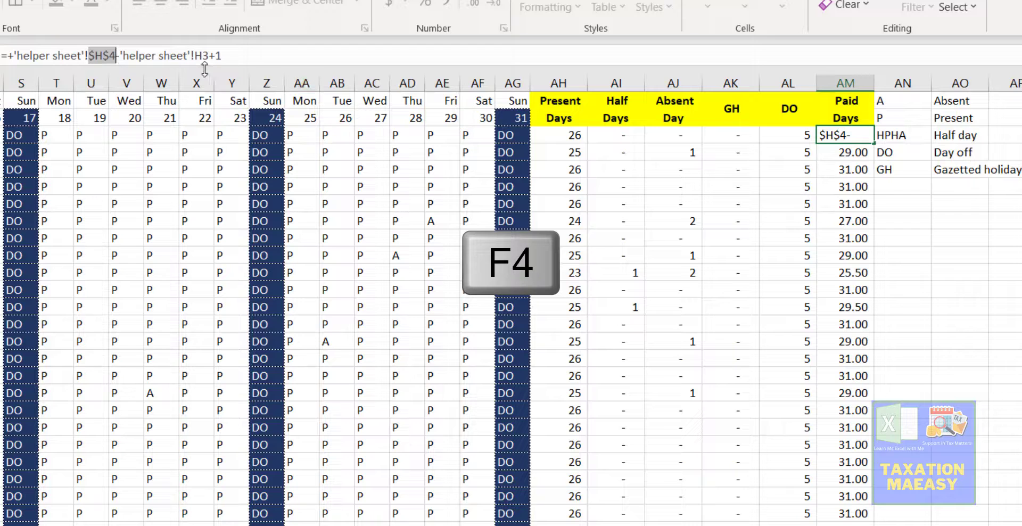
pyautogui.click(196, 55)
pyautogui.press('F4')
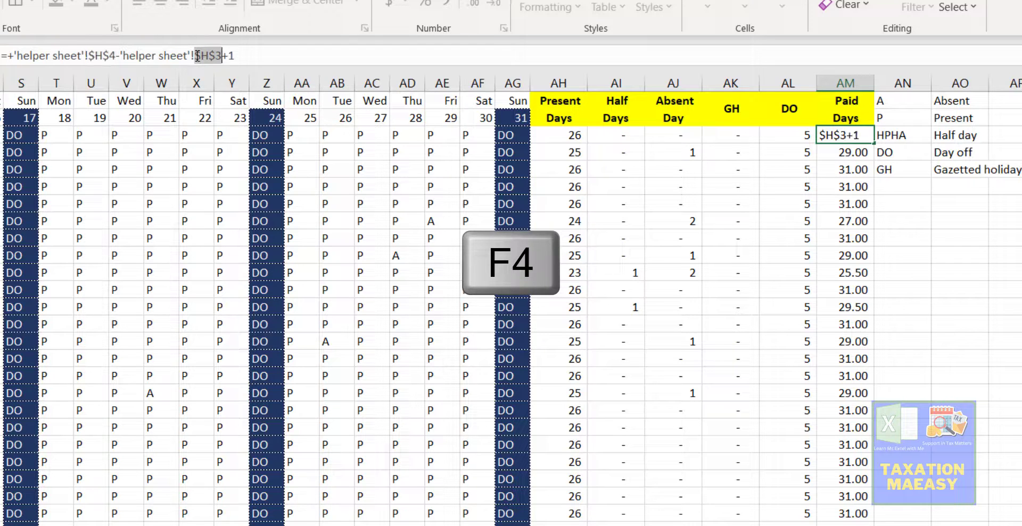
pyautogui.press('Return')
pyautogui.press('Up')
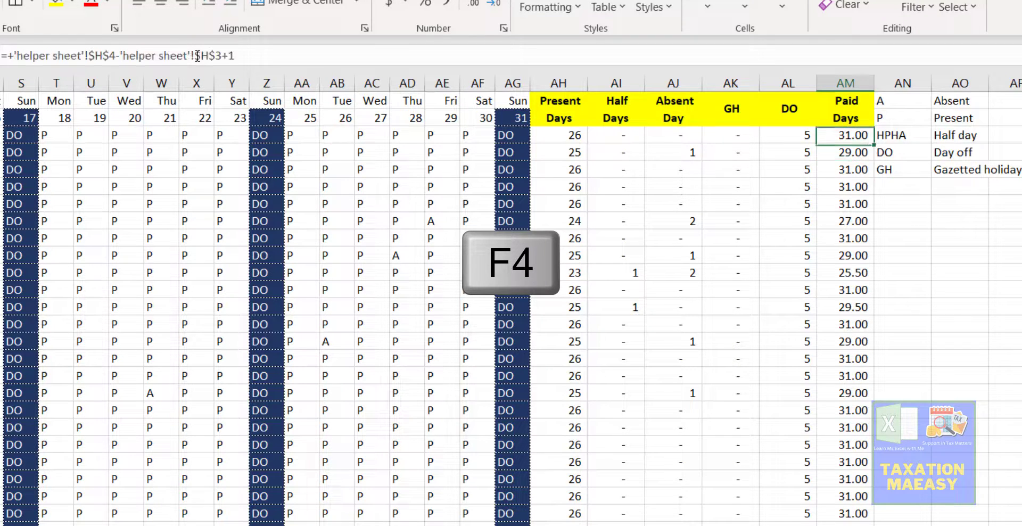
pyautogui.doubleClick(875, 142)
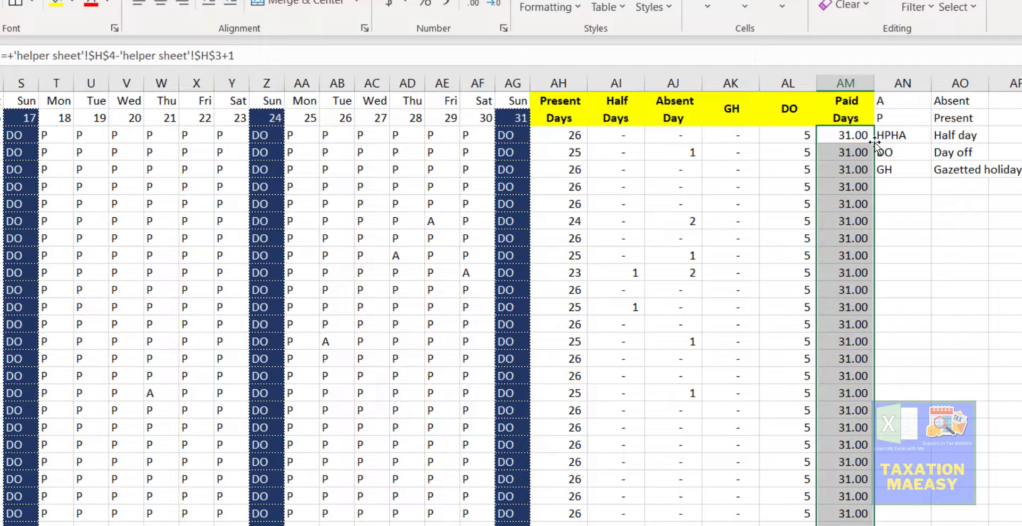
# - Append -AJ3-AI3/2 to the Paid Days formula in AM3 to deduct absent and half days, and fill it down the column
pyautogui.click(846, 137)
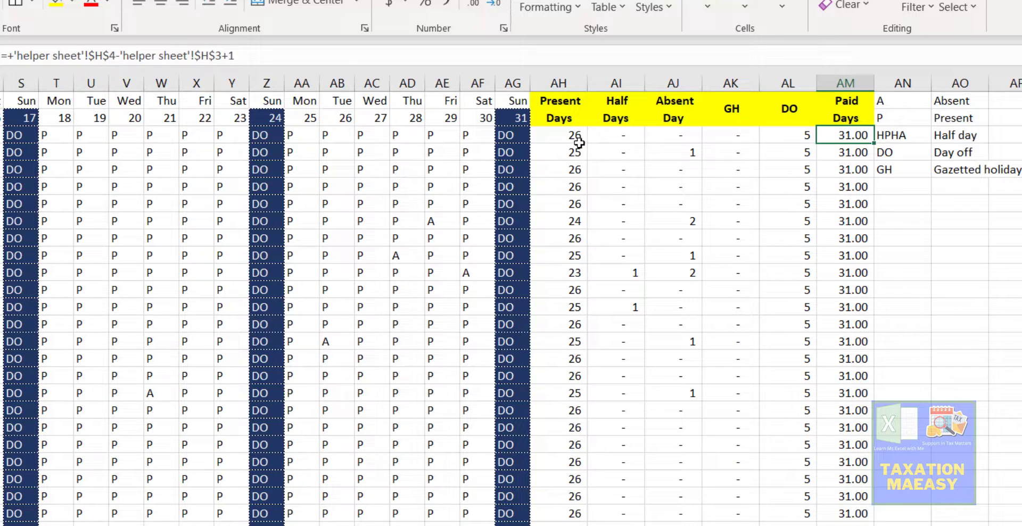
pyautogui.click(324, 55)
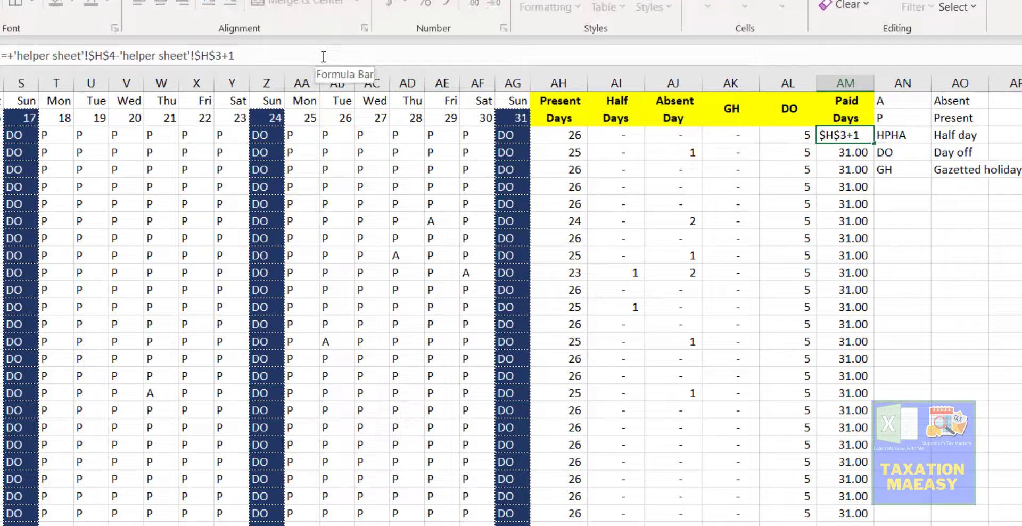
pyautogui.write('-')
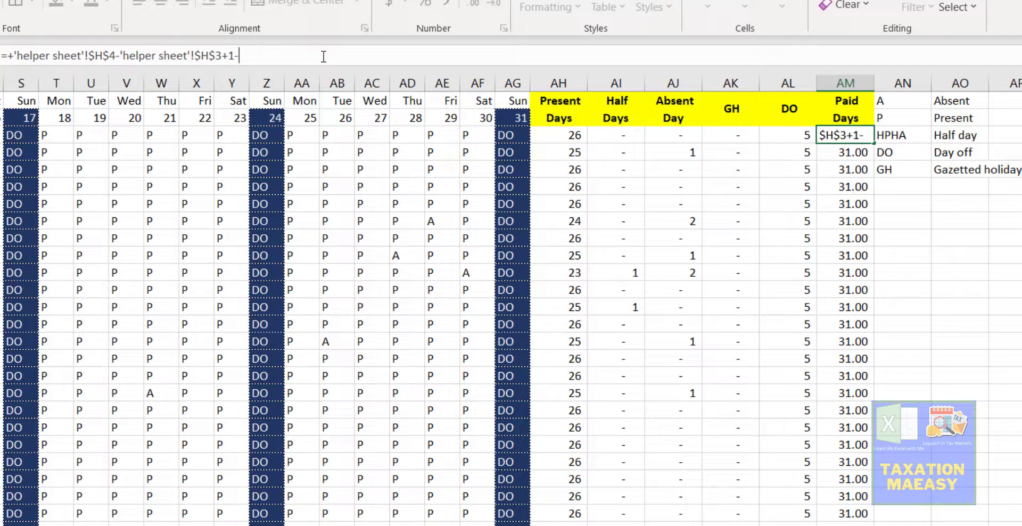
pyautogui.click(683, 132)
pyautogui.write('-')
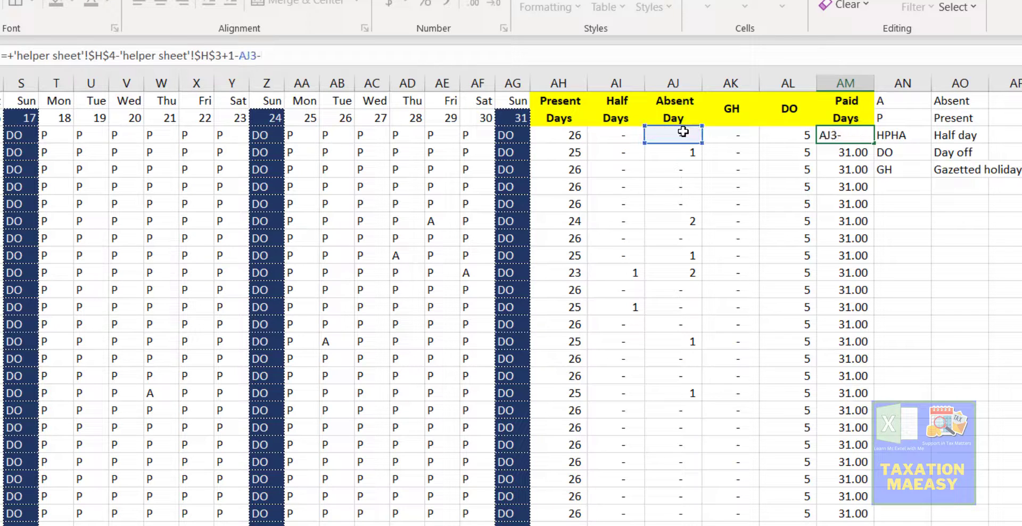
pyautogui.click(614, 139)
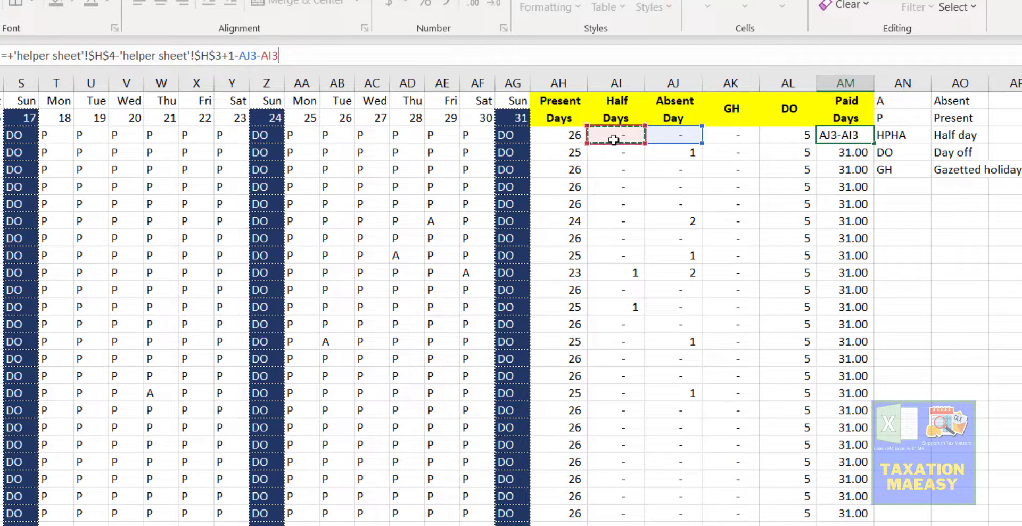
pyautogui.write('/2')
pyautogui.press('Return')
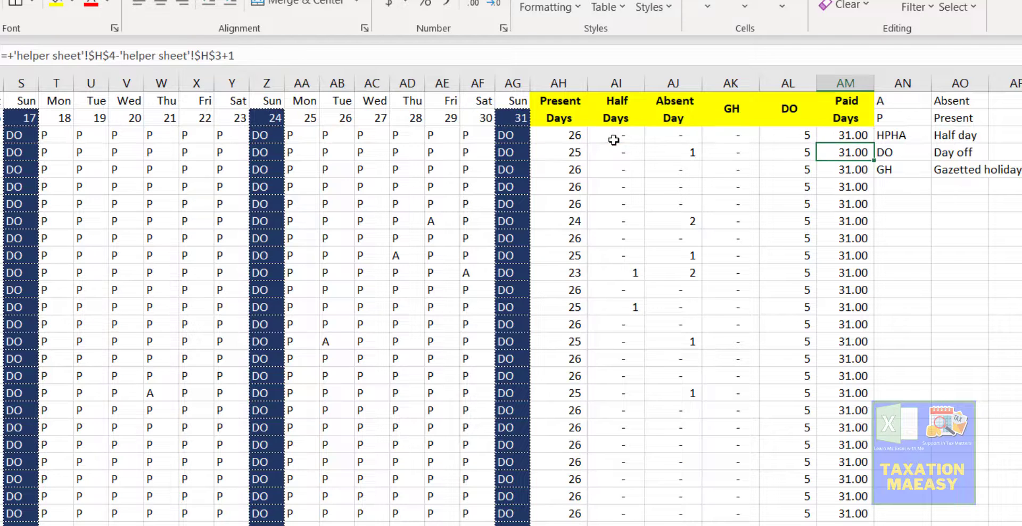
pyautogui.press('Up')
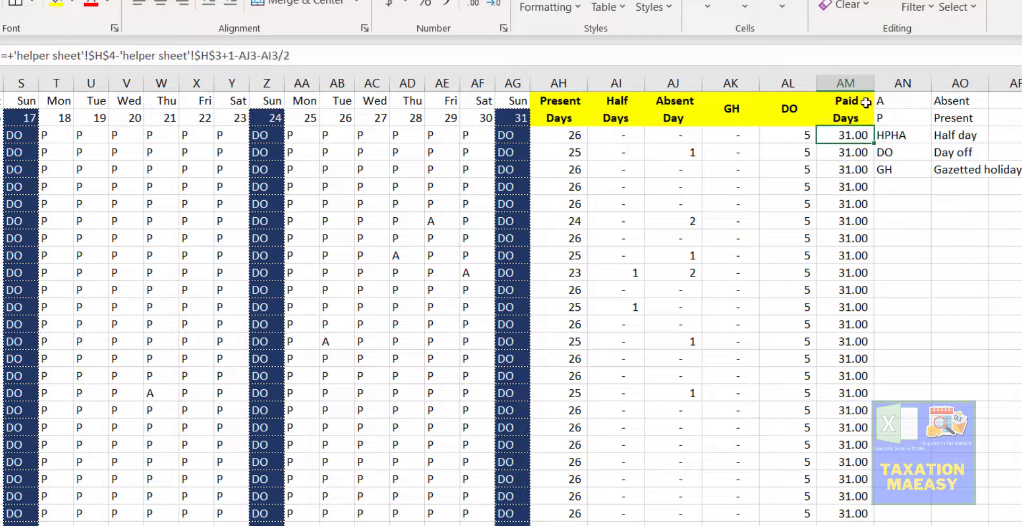
pyautogui.doubleClick(874, 144)
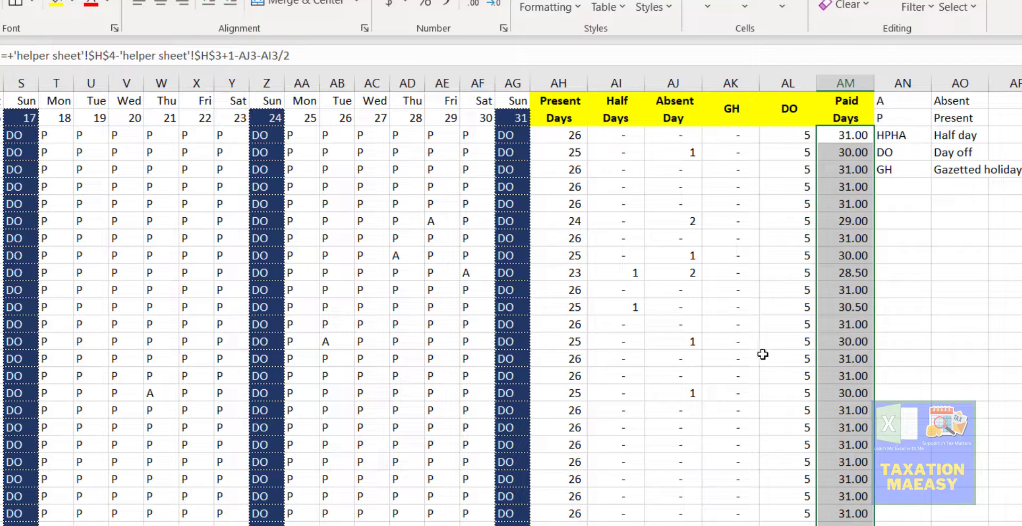
# - Check the absent days and half days in row 11 against that row's recalculated paid days
pyautogui.click(689, 273)
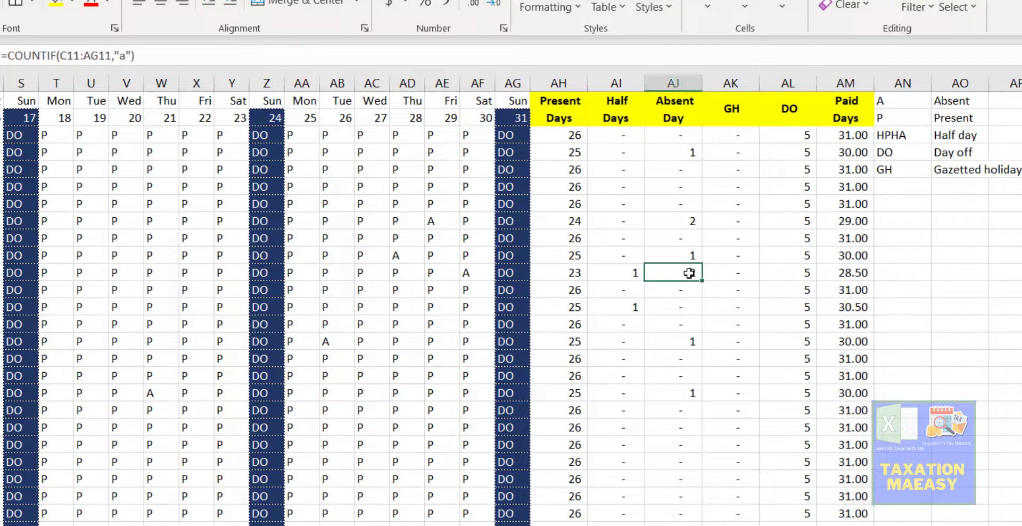
pyautogui.click(628, 272)
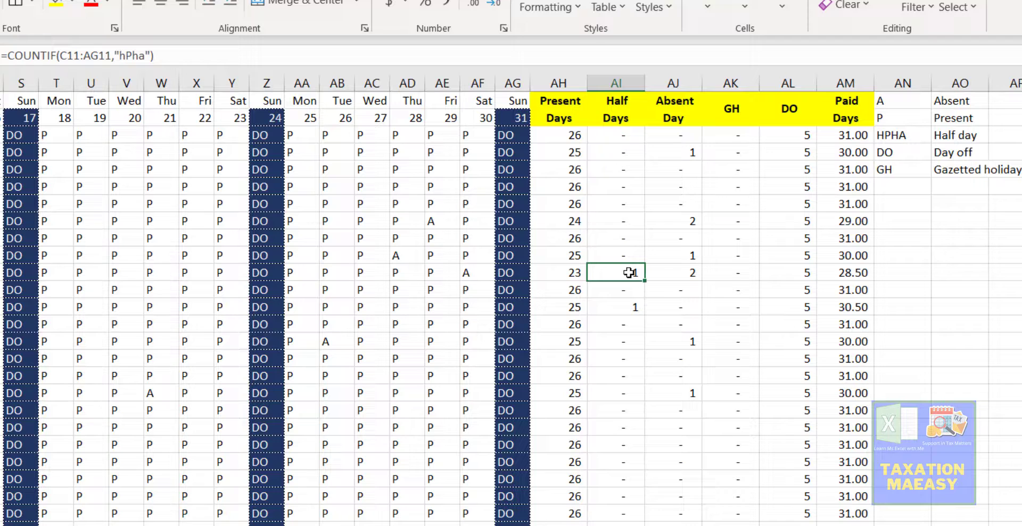
pyautogui.click(688, 274)
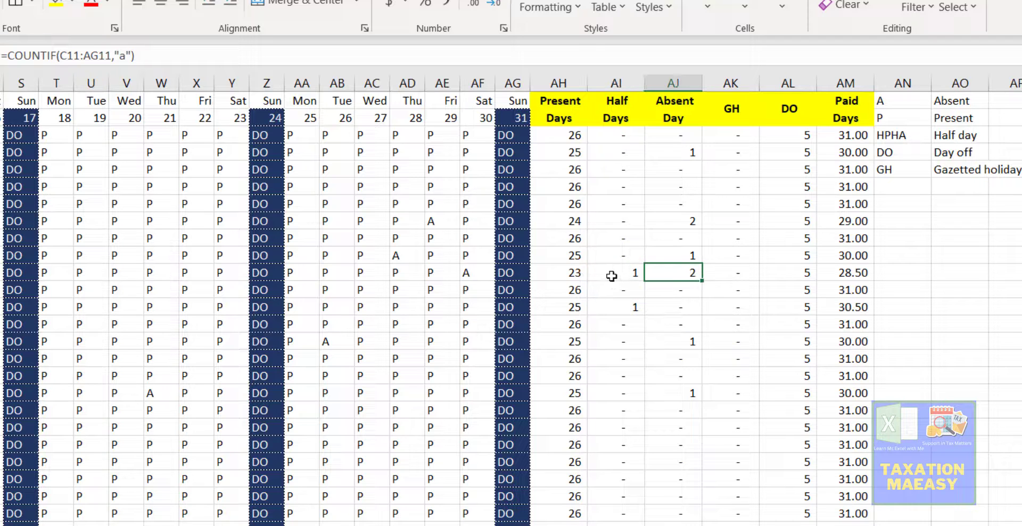
# - Check row 11's paid days formula, its paid days on the payroll sheet, and the tax sheet's tentative salary and July earning in row 16
pyautogui.click(854, 275)
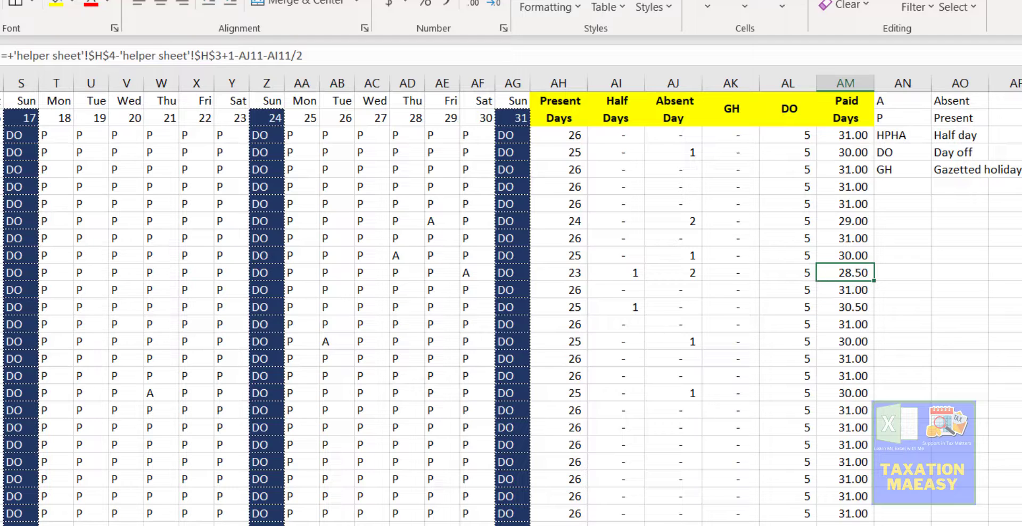
pyautogui.hotkey('ctrl', 'pagedown')
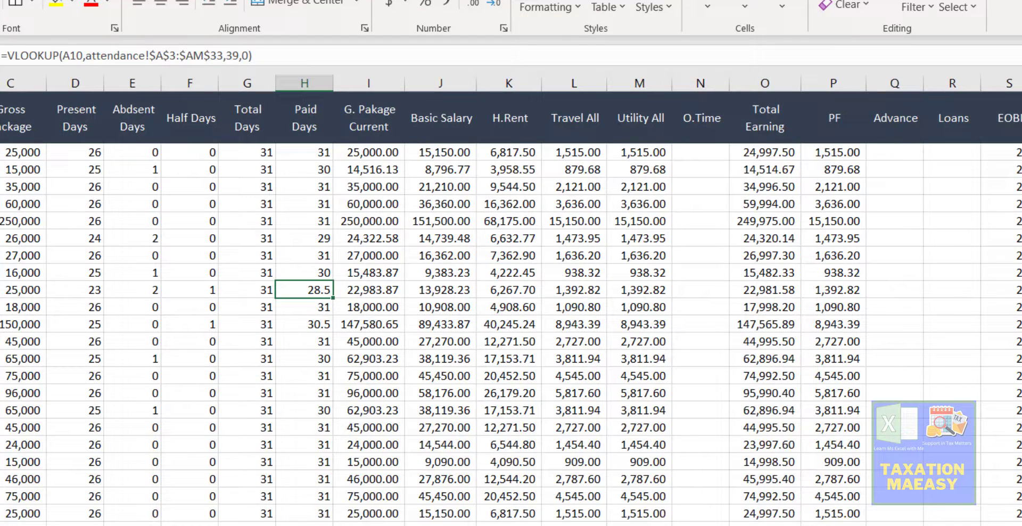
pyautogui.hotkey('ctrl', 'pagedown')
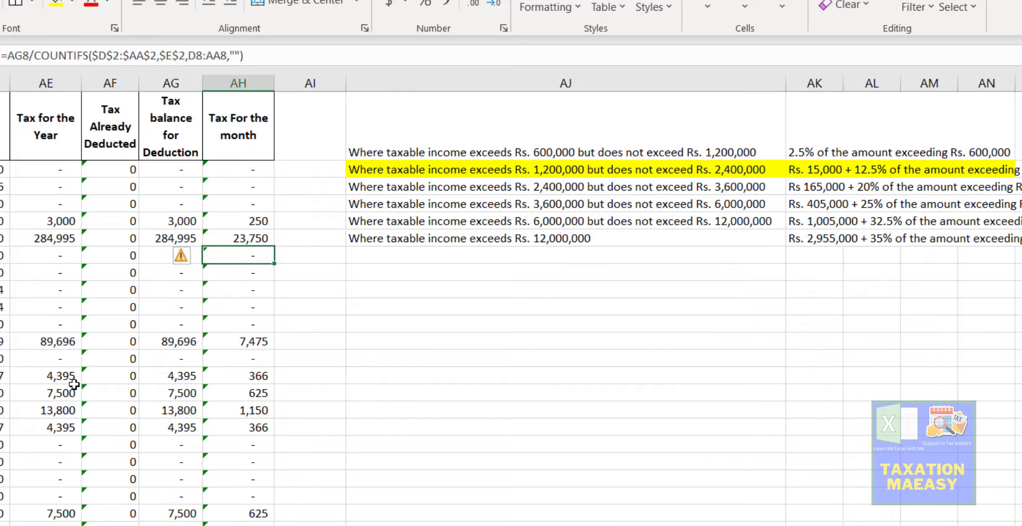
pyautogui.click(74, 385)
pyautogui.press('Left')
pyautogui.press('Left')
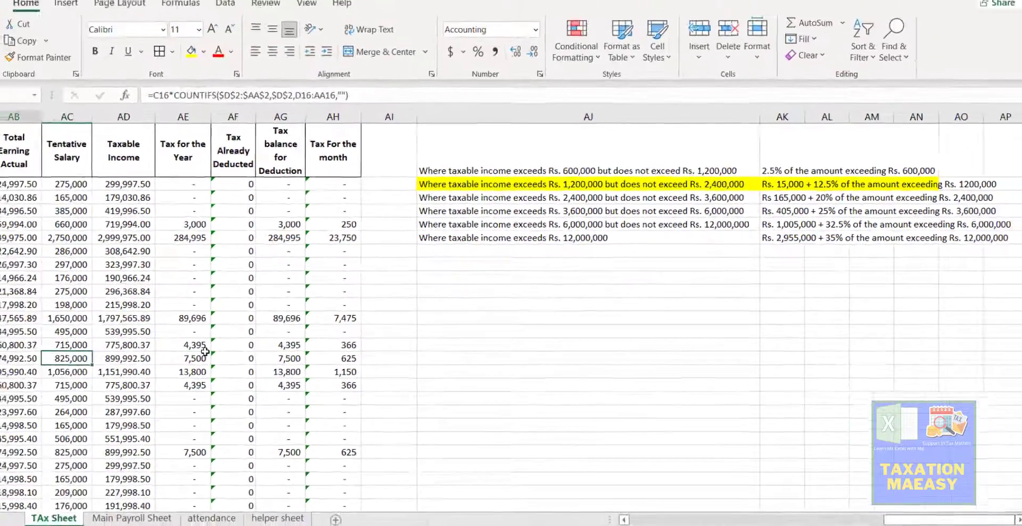
pyautogui.press('Home')
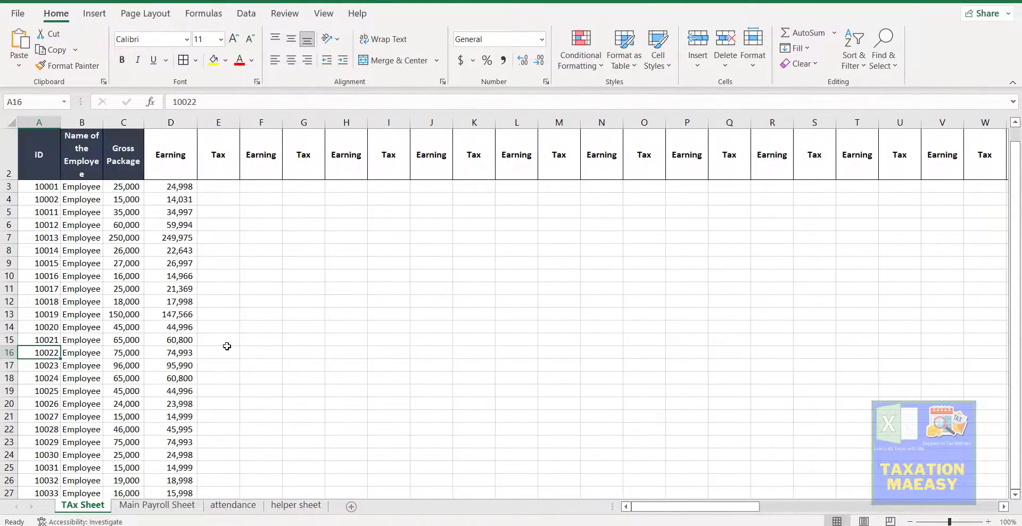
pyautogui.press('Right')
pyautogui.press('Right')
pyautogui.press('Right')
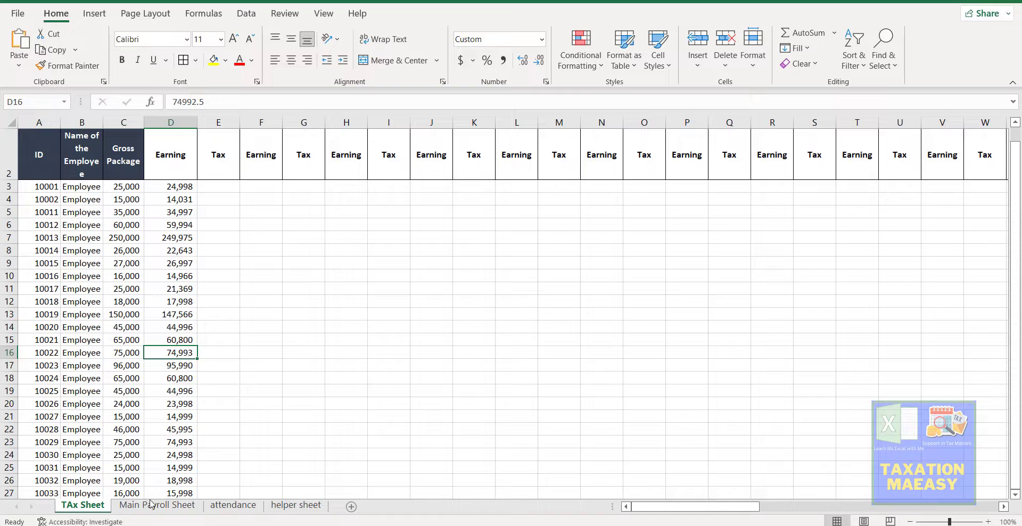
# - Copy the Tax column cells T2:T26 on the Main Payroll Sheet
pyautogui.click(152, 504)
pyautogui.click(625, 168)
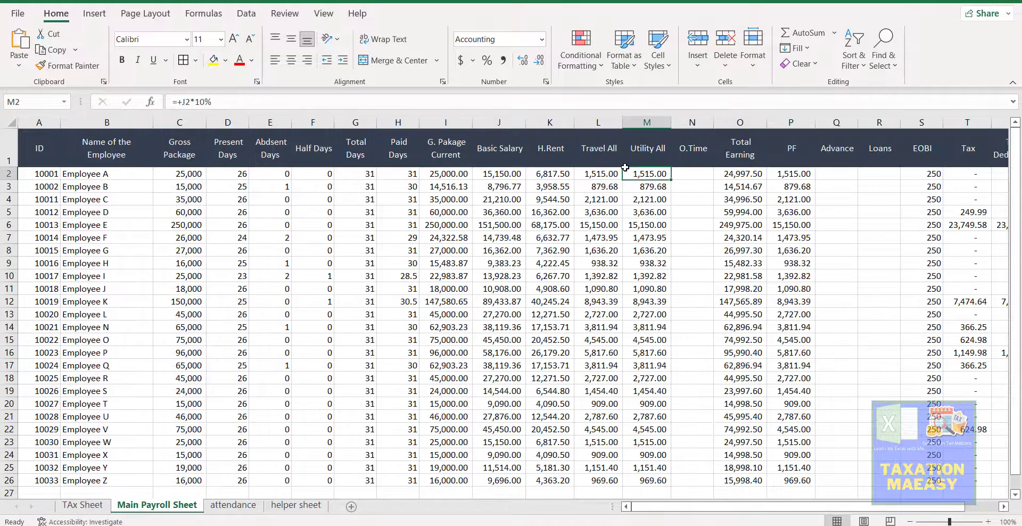
pyautogui.press('Right')
pyautogui.press('Right')
pyautogui.press('Right')
pyautogui.press('Right')
pyautogui.press('Right')
pyautogui.press('Right')
pyautogui.press('Right')
pyautogui.press('Right')
pyautogui.press('Right')
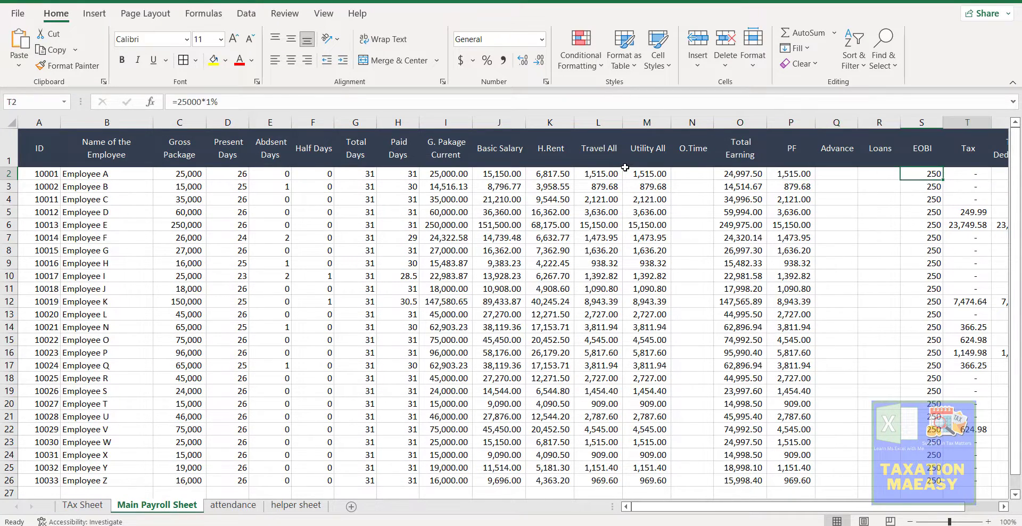
pyautogui.press('Right')
pyautogui.press('Left')
pyautogui.press('Left')
pyautogui.press('Left')
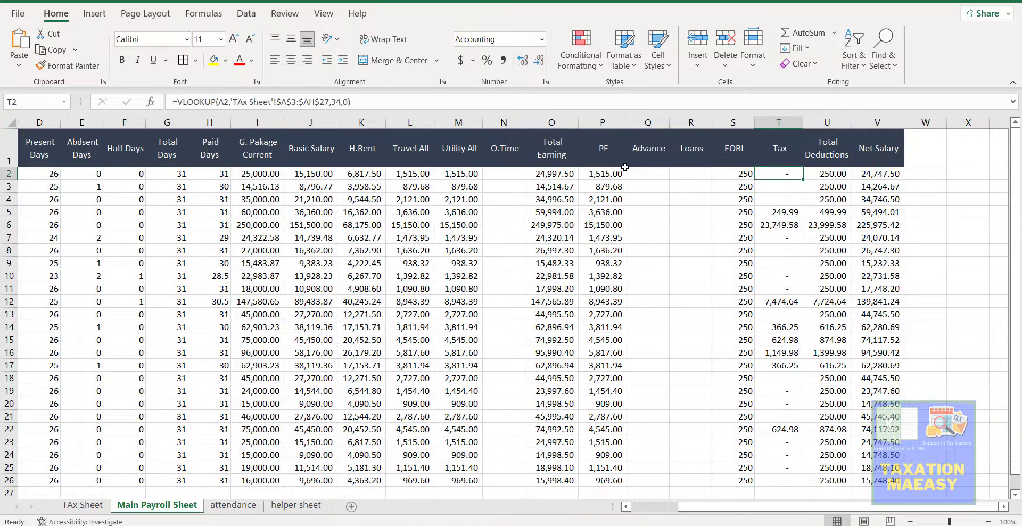
pyautogui.hotkey('ctrl', 'shift', 'Down')
pyautogui.hotkey('ctrl', 'c')
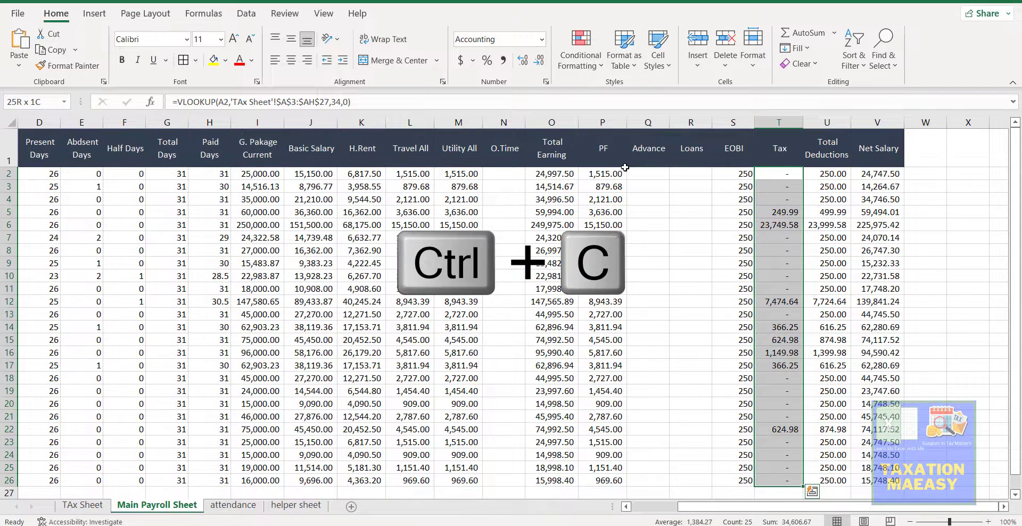
# - Paste the copied payroll taxes as values into the TAx Sheet's July Tax column, starting at E3
pyautogui.click(235, 505)
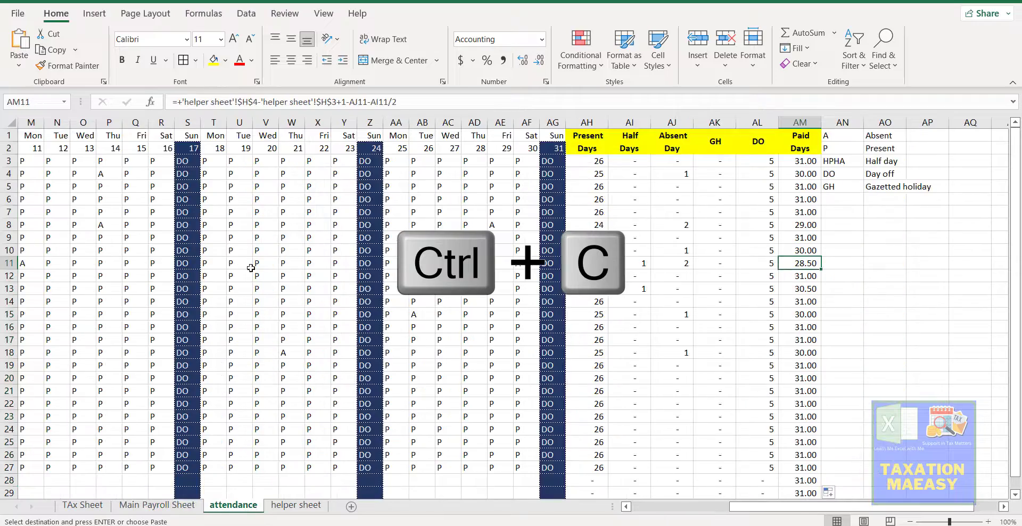
pyautogui.click(149, 505)
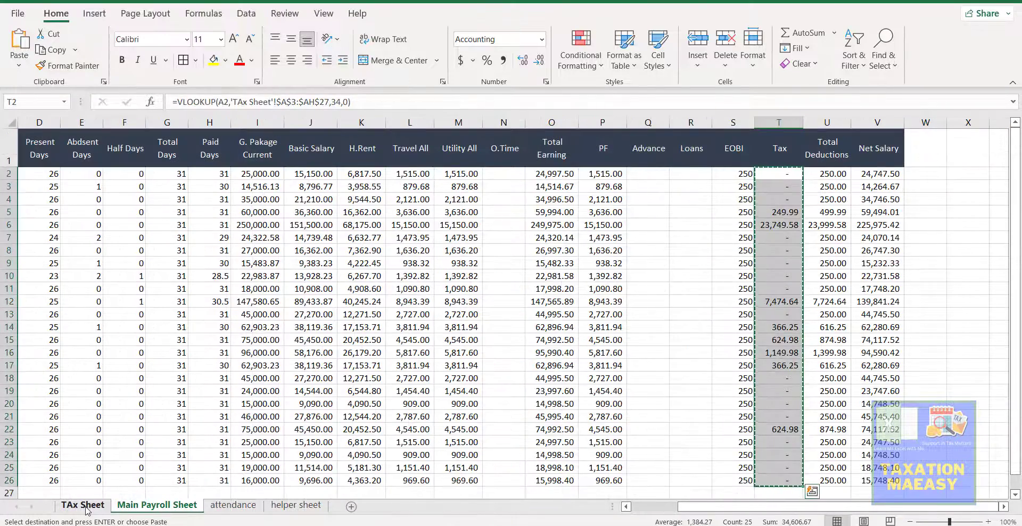
pyautogui.click(83, 504)
pyautogui.click(225, 187)
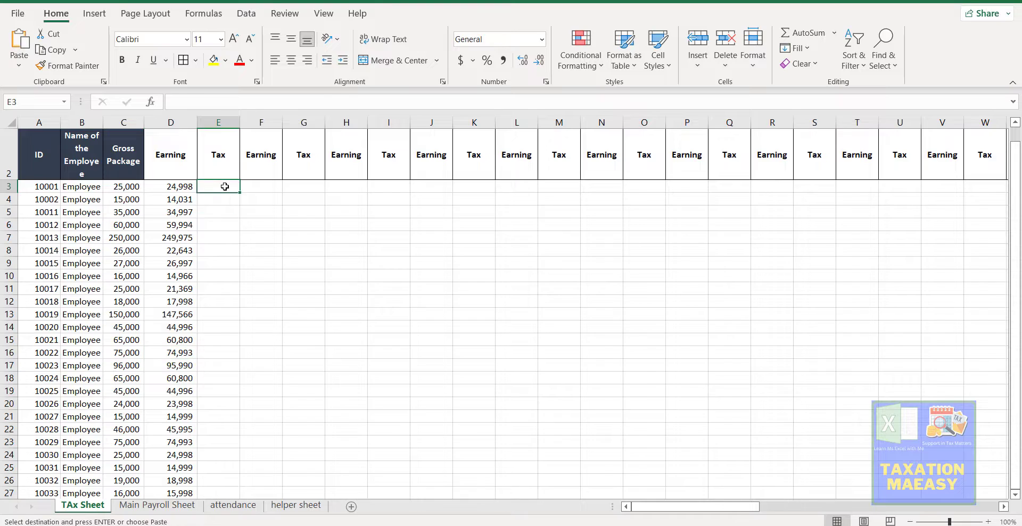
pyautogui.hotkey('ctrl', 'c')
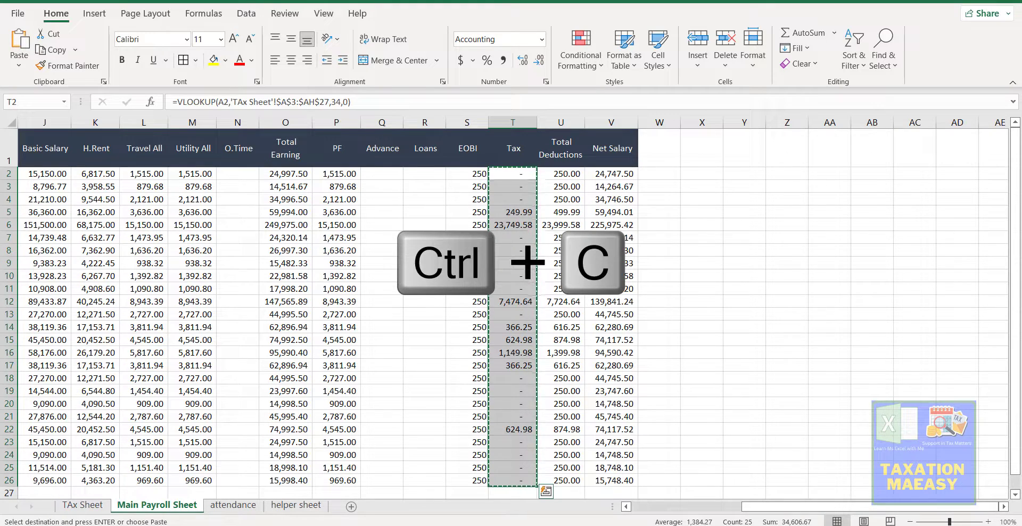
pyautogui.click(233, 505)
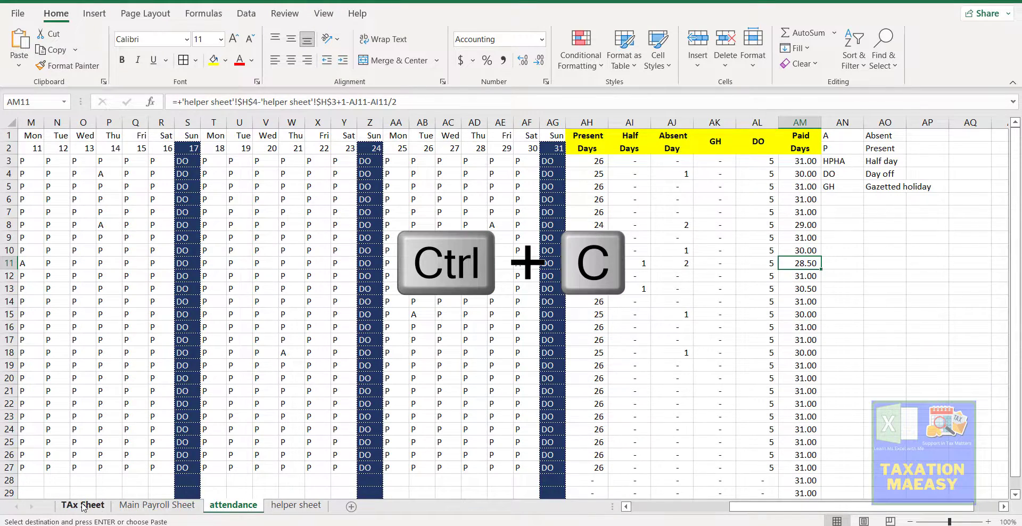
pyautogui.click(83, 506)
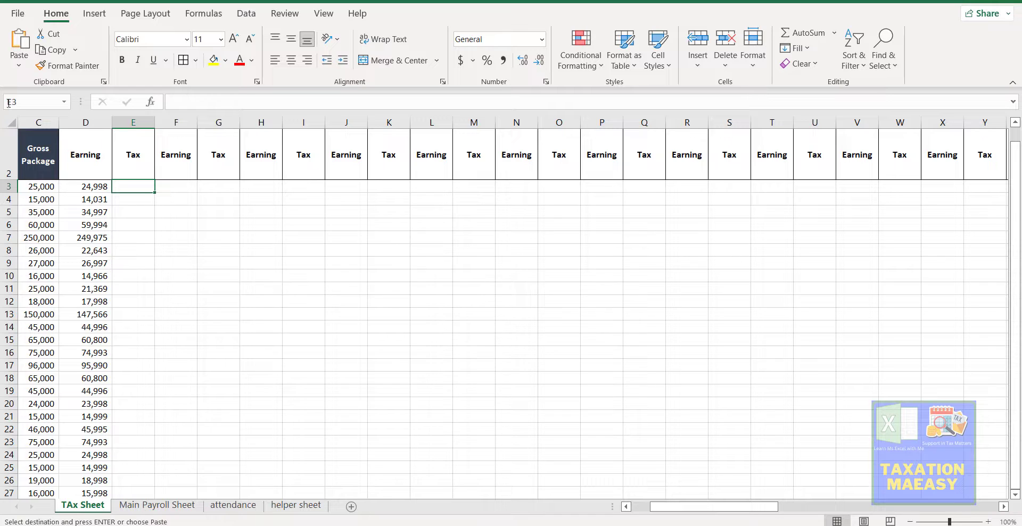
pyautogui.click(19, 64)
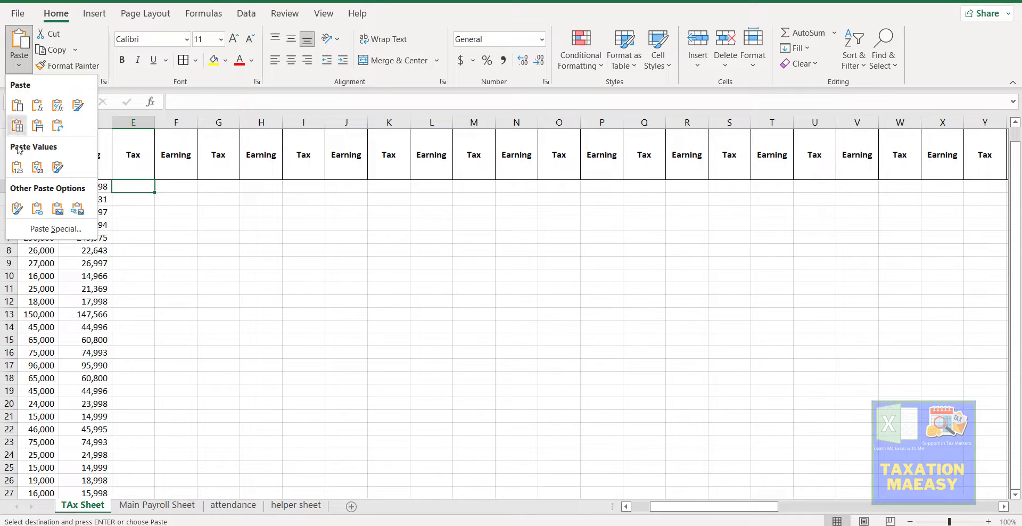
pyautogui.click(19, 169)
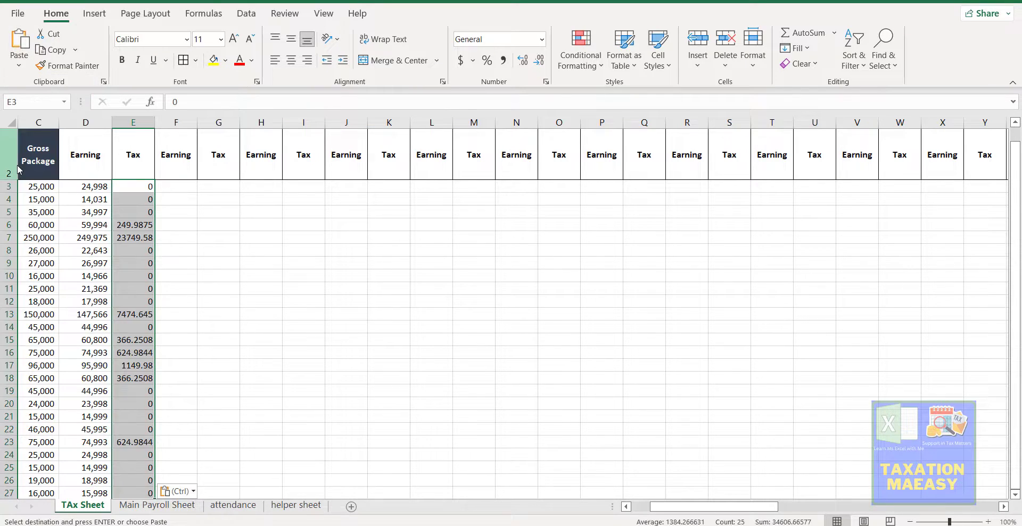
# - Apply the comma number format to the pasted July tax values in column E
pyautogui.click(501, 60)
pyautogui.press('Right')
pyautogui.press('Right')
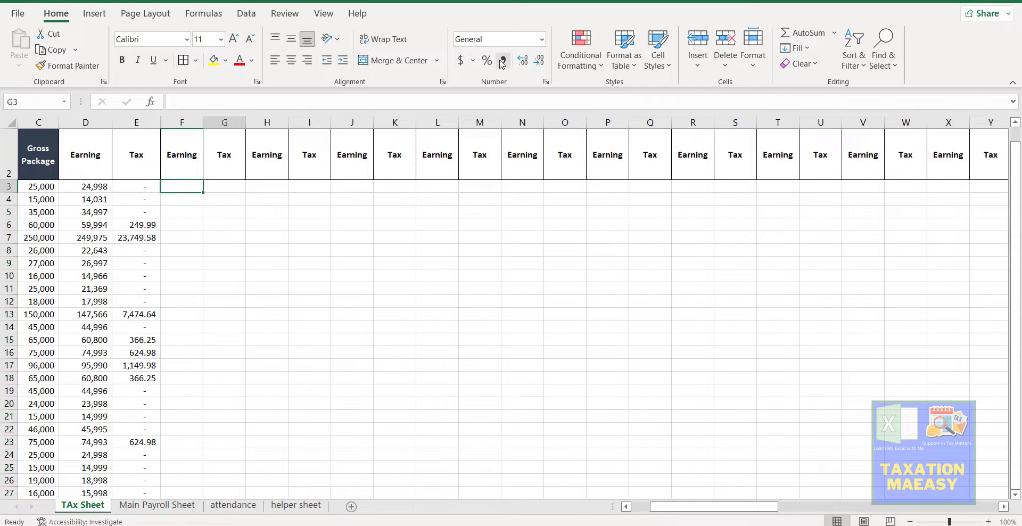
# - Examine the Tax Already Deducted column and the neighbouring yearly tax, tax balance and monthly tax columns on the TAx Sheet
pyautogui.press('Left')
pyautogui.press('Left')
pyautogui.press('Right')
pyautogui.press('Right')
pyautogui.press('Right')
pyautogui.press('Right')
pyautogui.press('Right')
pyautogui.press('Right')
pyautogui.press('Right')
pyautogui.press('Right')
pyautogui.press('Right')
pyautogui.press('Right')
pyautogui.press('Right')
pyautogui.press('Right')
pyautogui.press('Right')
pyautogui.press('Right')
pyautogui.press('Right')
pyautogui.press('Right')
pyautogui.press('Right')
pyautogui.press('Right')
pyautogui.press('Right')
pyautogui.press('Right')
pyautogui.press('Right')
pyautogui.press('Right')
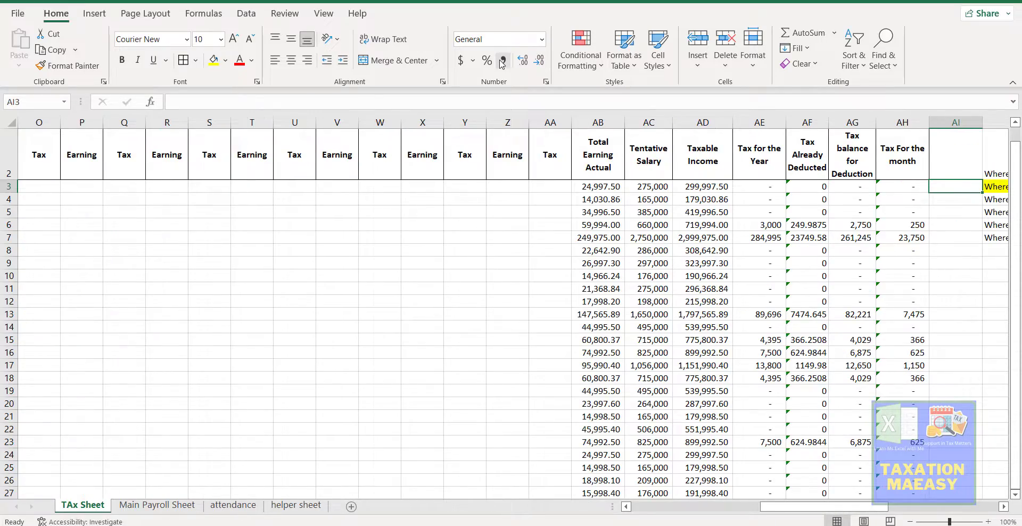
pyautogui.press('Left')
pyautogui.press('Down')
pyautogui.press('Down')
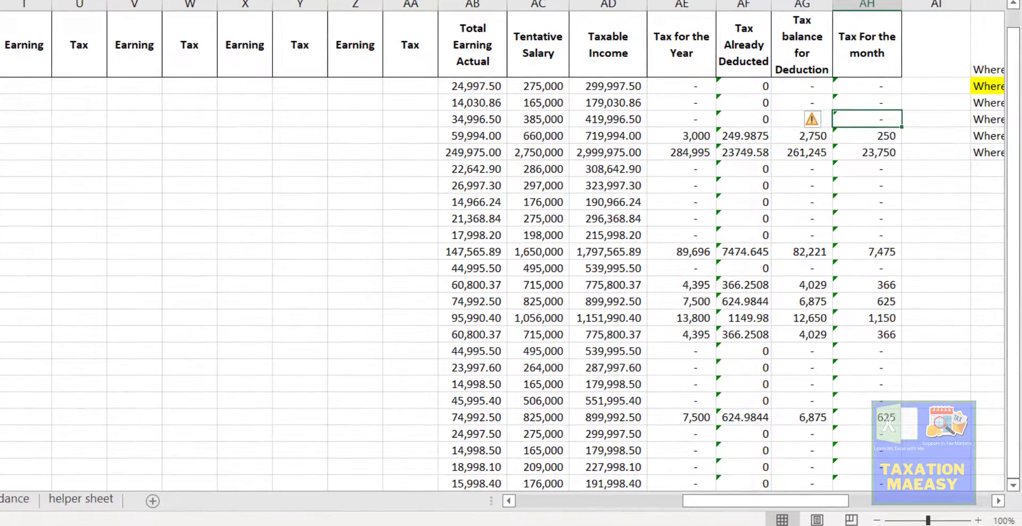
pyautogui.press('Left')
pyautogui.press('Left')
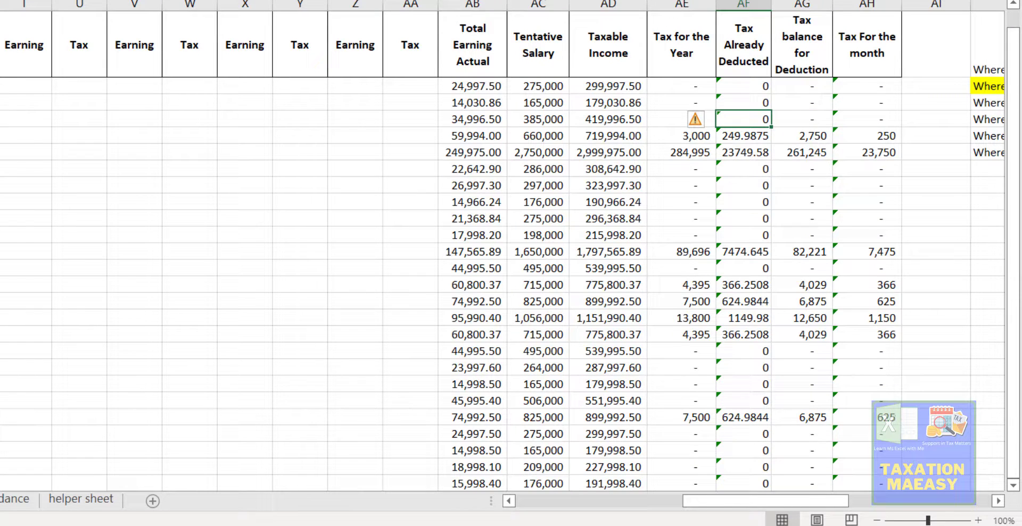
pyautogui.press('Up')
pyautogui.press('Up')
pyautogui.press('Down')
pyautogui.press('Down')
pyautogui.press('Left')
pyautogui.press('Left')
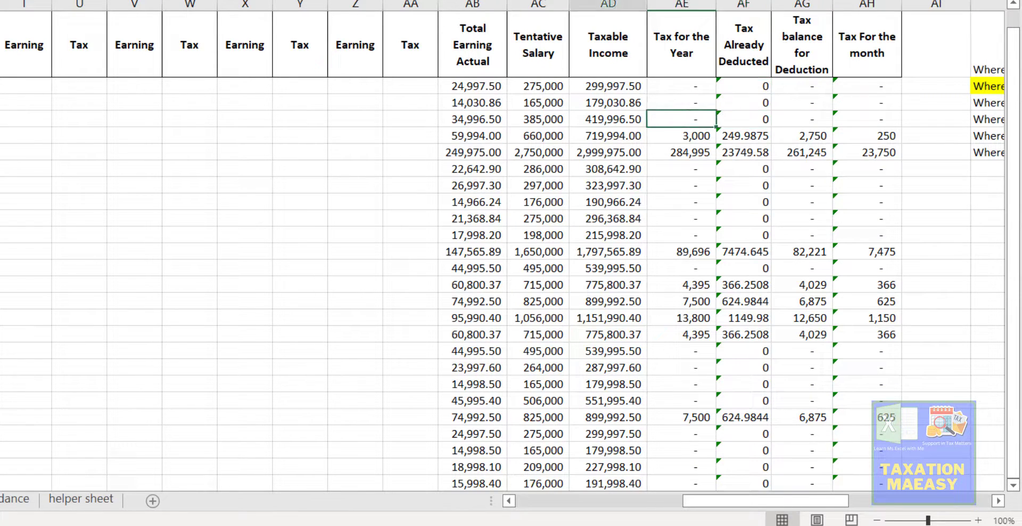
# - Compare row 6's tax balance for deduction with its tax already deducted and its tax for the month
pyautogui.hotkey('ctrl', 'Left')
pyautogui.hotkey('ctrl', 'Left')
pyautogui.hotkey('ctrl', 'Left')
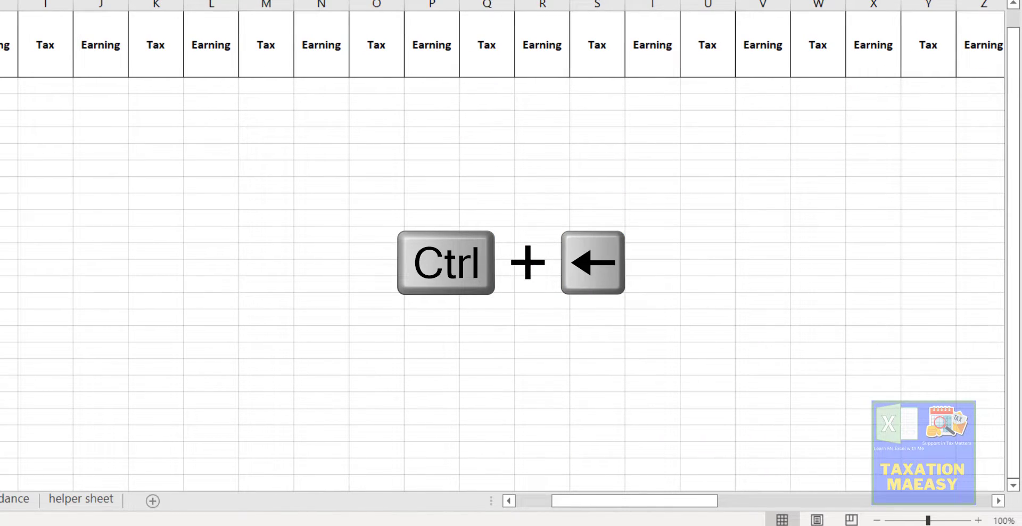
pyautogui.hotkey('ctrl', 'Right')
pyautogui.hotkey('ctrl', 'Right')
pyautogui.hotkey('ctrl', 'Right')
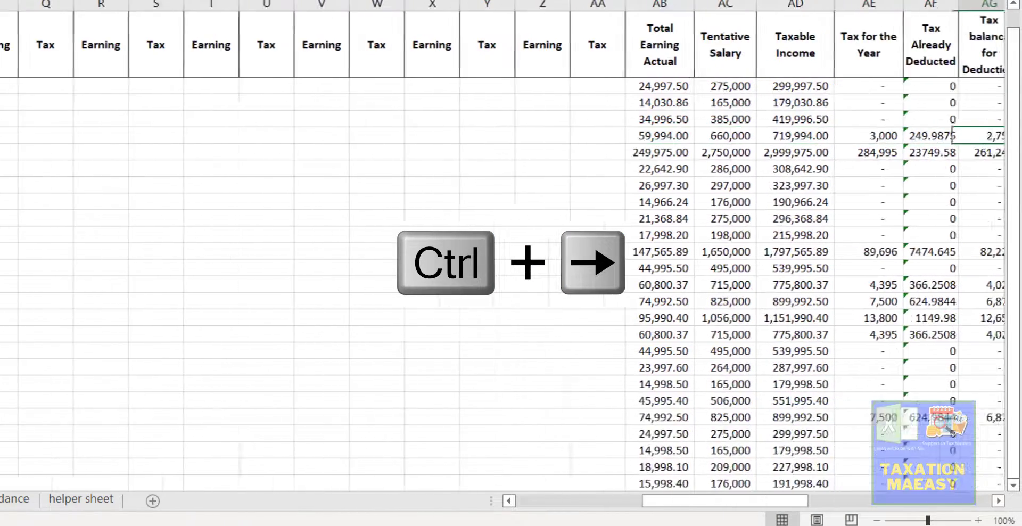
pyautogui.hotkey('ctrl', 'Right')
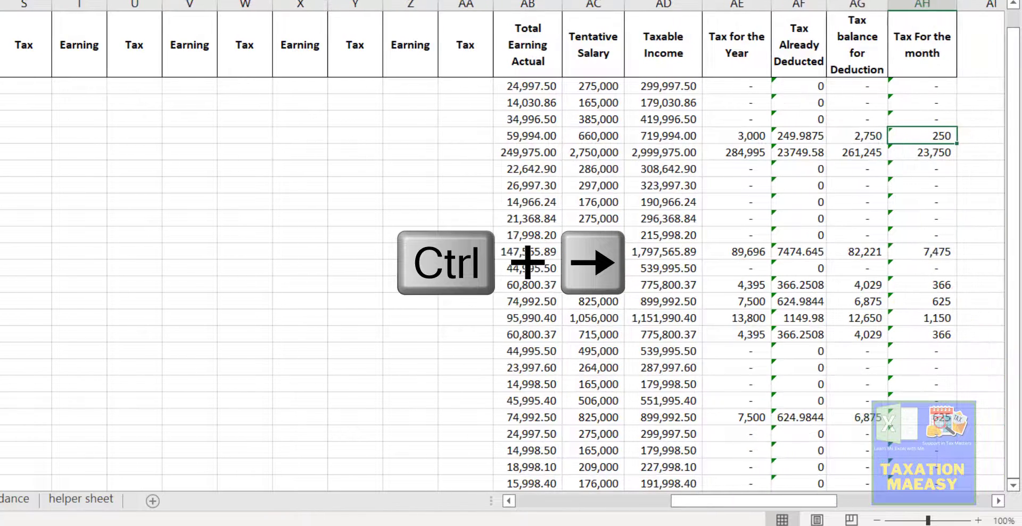
pyautogui.press('Left')
pyautogui.press('Right')
pyautogui.press('Right')
pyautogui.press('Left')
pyautogui.press('Left')
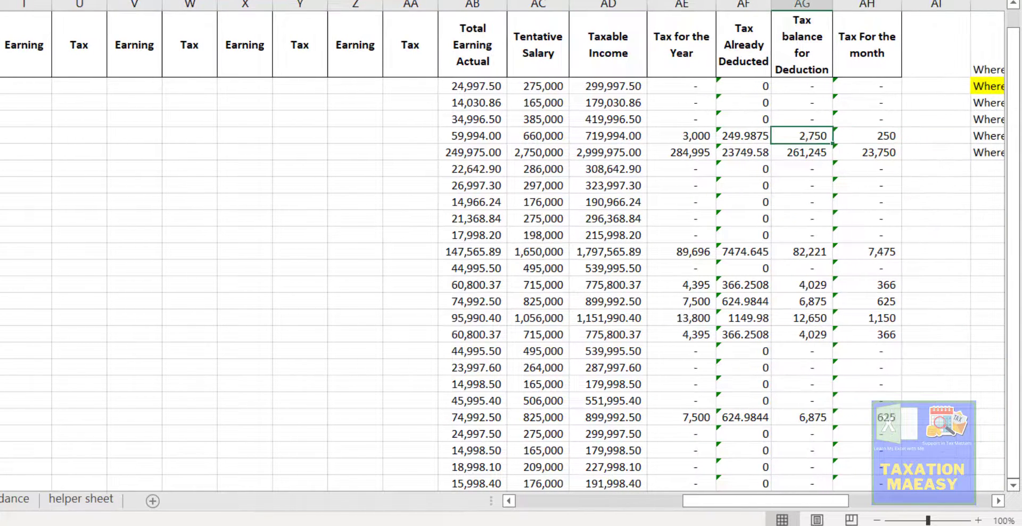
pyautogui.press('Right')
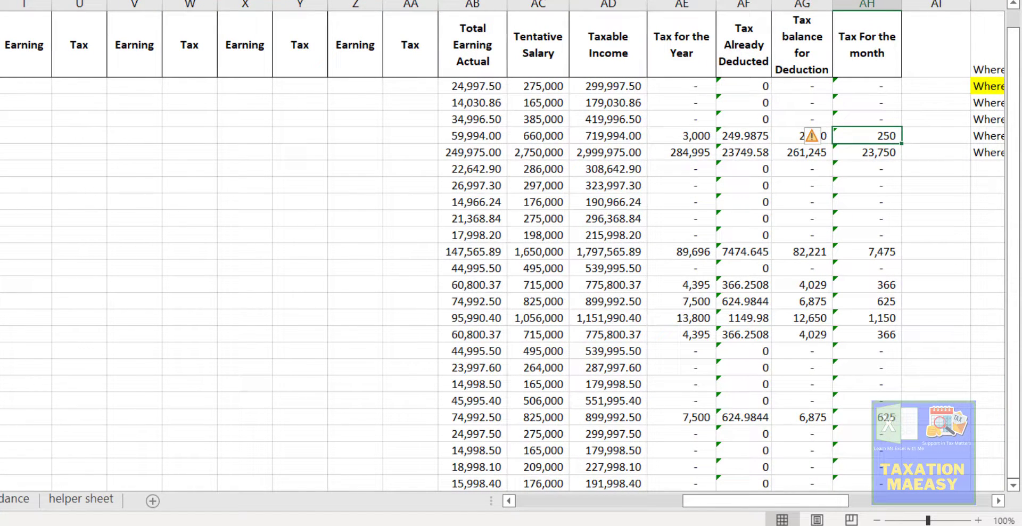
pyautogui.press('Left')
pyautogui.press('Left')
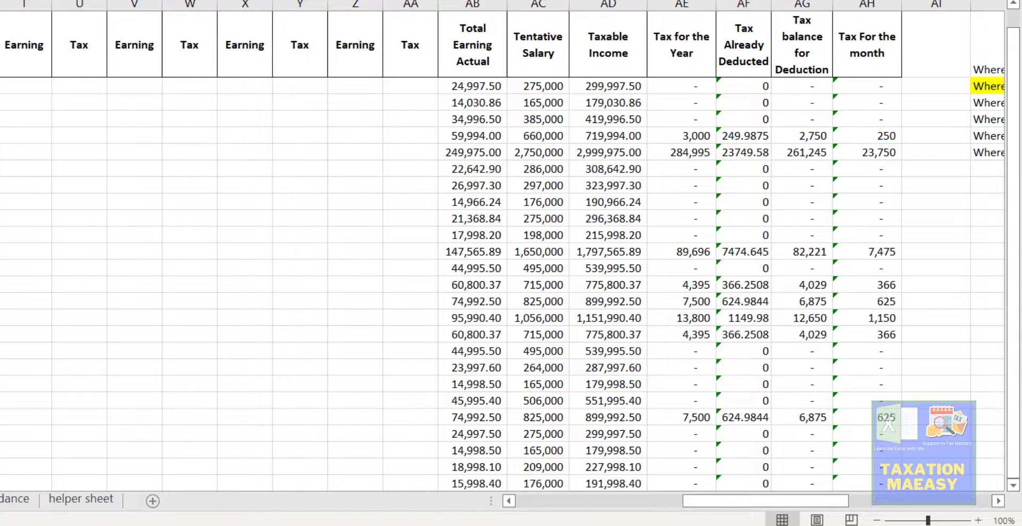
# - Check row 6's July tax value and the July month heading above the first Earning and Tax columns
pyautogui.hotkey('ctrl', 'Left')
pyautogui.hotkey('ctrl', 'Left')
pyautogui.click(5, 135)
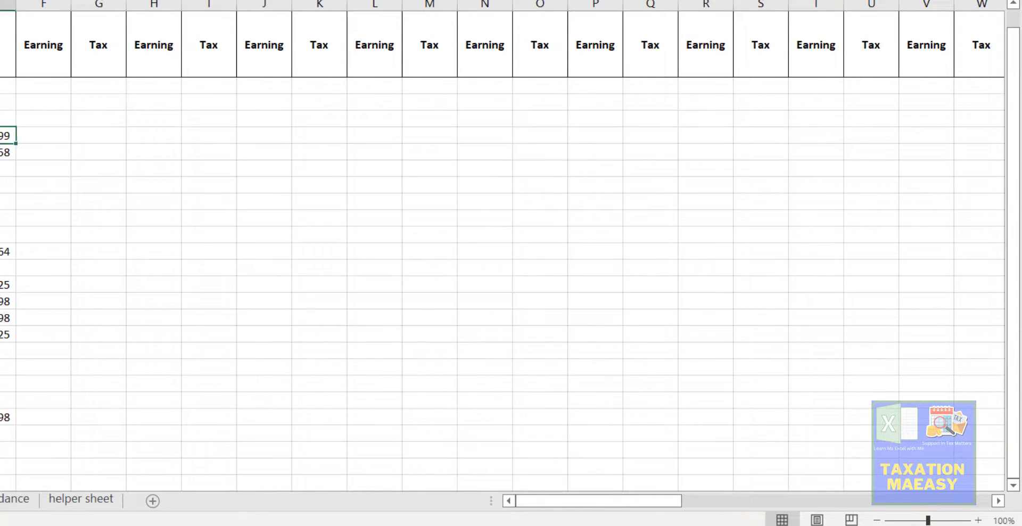
pyautogui.press('Up')
pyautogui.press('Up')
pyautogui.press('Left')
pyautogui.press('Up')
pyautogui.press('Up')
pyautogui.press('Up')
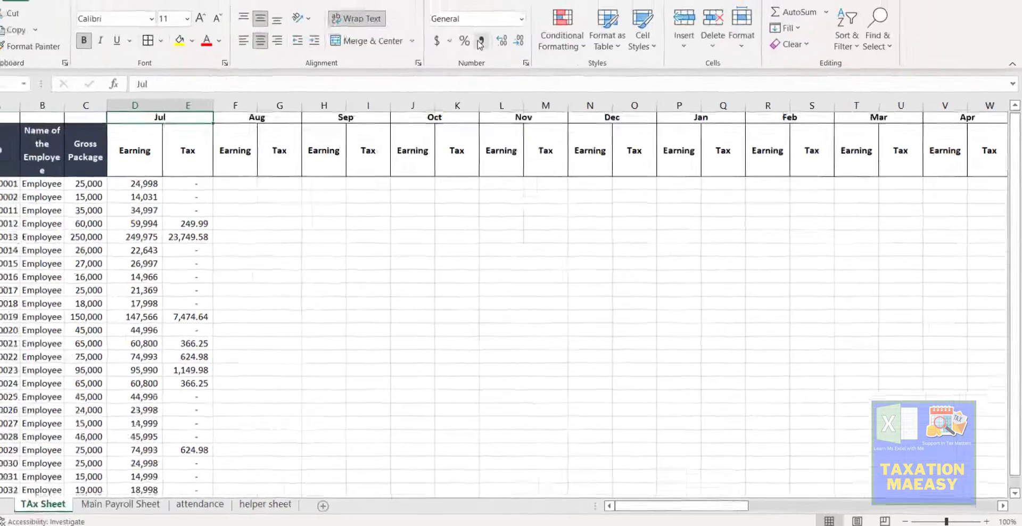
# - Review the Earning and Tax column pairs for July, August and September, and return to the first August Earning cell, F3
pyautogui.press('Down')
pyautogui.hotkey('shift', 'Right')
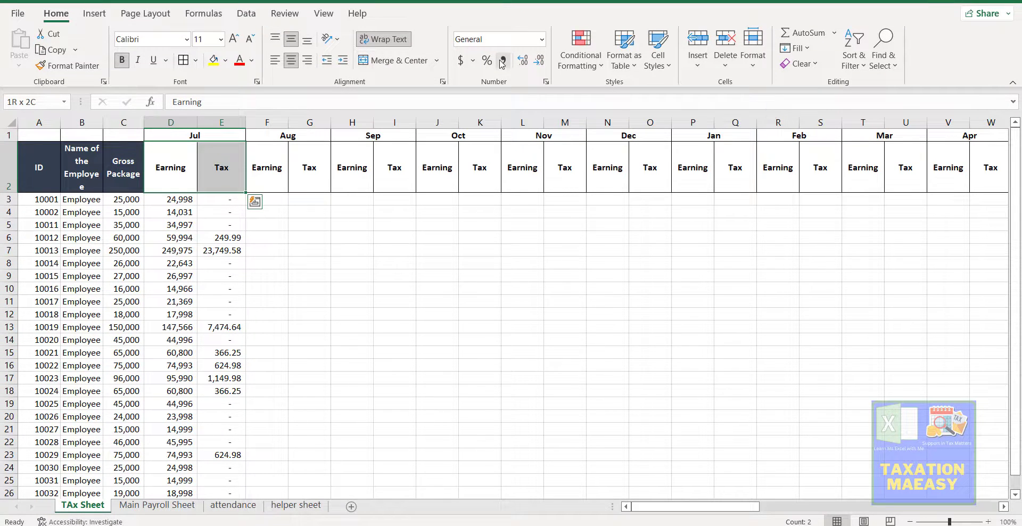
pyautogui.press('Right')
pyautogui.press('Right')
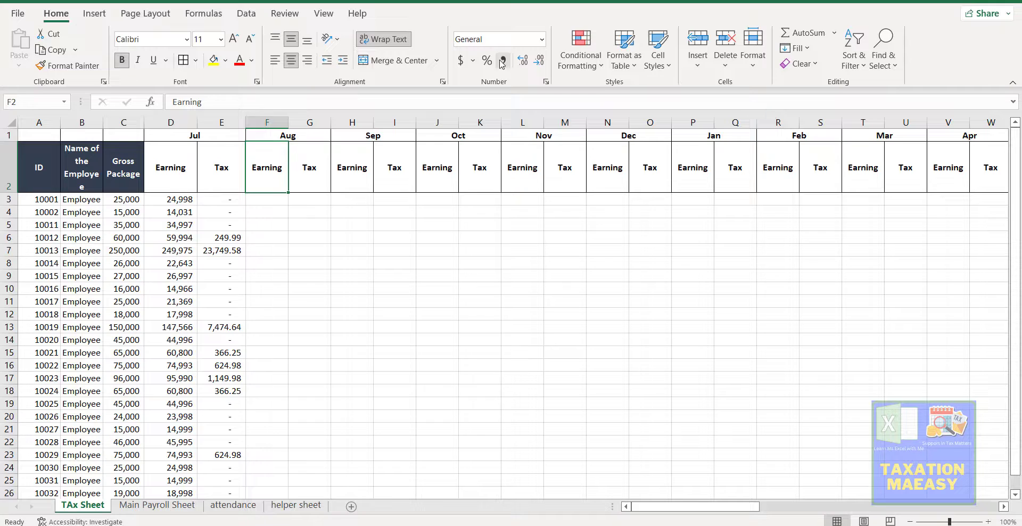
pyautogui.hotkey('shift', 'Right')
pyautogui.press('Right')
pyautogui.press('Right')
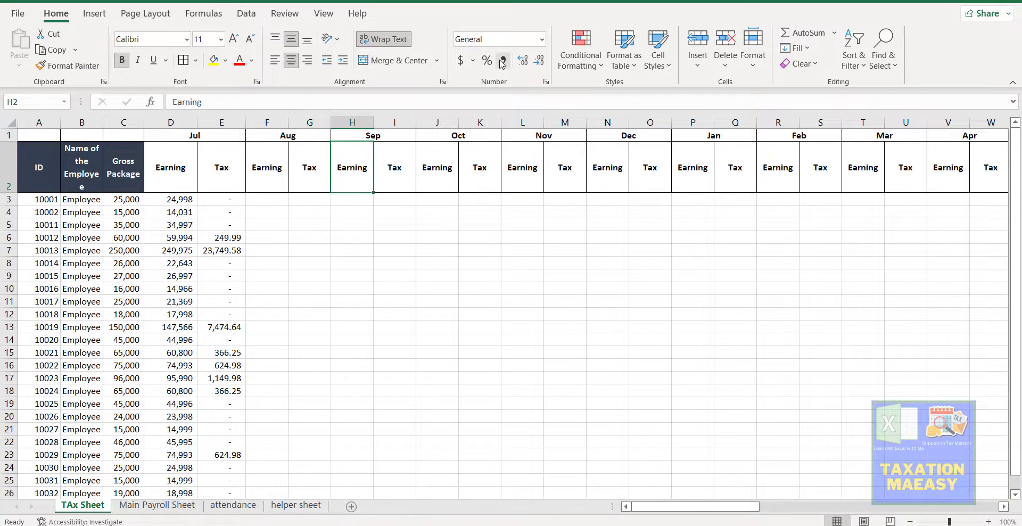
pyautogui.press('Left')
pyautogui.press('Left')
pyautogui.press('Down')
pyautogui.hotkey('shift', 'Down')
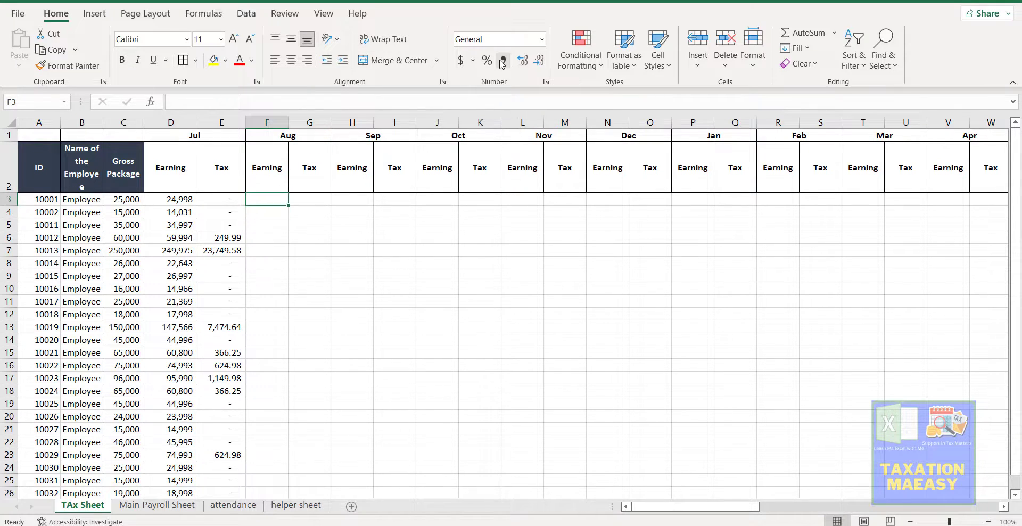
# - Examine the TAx Sheet's header row from the August columns across the remaining months and tax calculation columns to the tax slab notes
pyautogui.hotkey('shift', 'Right')
pyautogui.press('Up')
pyautogui.press('Right')
pyautogui.press('Right')
pyautogui.press('Right')
pyautogui.press('Right')
pyautogui.press('Right')
pyautogui.press('Right')
pyautogui.press('Right')
pyautogui.press('Right')
pyautogui.press('Right')
pyautogui.press('Right')
pyautogui.press('Right')
pyautogui.press('Right')
pyautogui.press('Right')
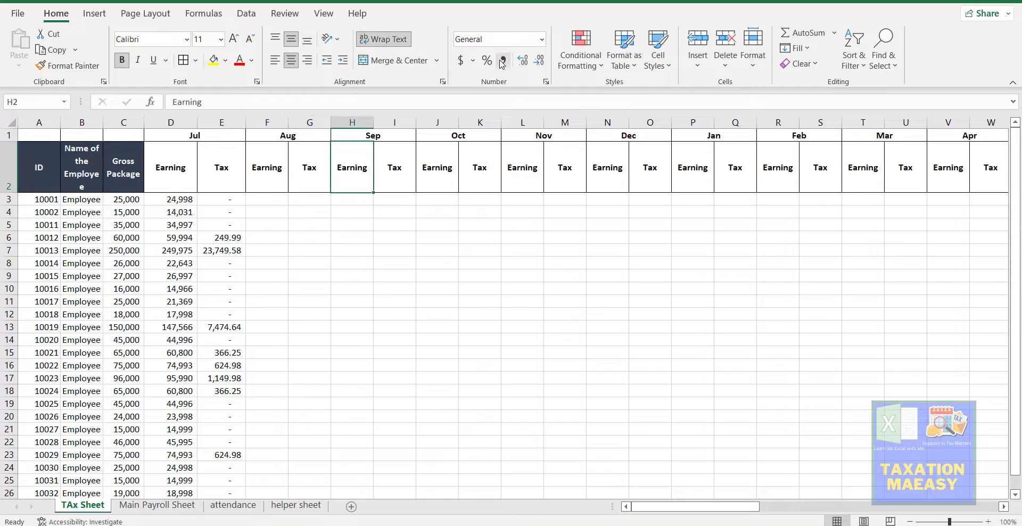
pyautogui.press('Right')
pyautogui.press('Right')
pyautogui.press('Right')
pyautogui.press('Right')
pyautogui.press('Right')
pyautogui.press('Right')
pyautogui.press('Right')
pyautogui.press('Right')
pyautogui.press('Right')
pyautogui.press('Right')
pyautogui.press('Right')
pyautogui.press('Right')
pyautogui.press('Right')
pyautogui.press('Right')
pyautogui.press('Right')
pyautogui.press('Right')
pyautogui.press('Right')
pyautogui.press('Right')
pyautogui.press('Right')
pyautogui.press('Right')
# - Look back along the TAx Sheet's header row from the tax slab notes to the ID heading in A2
pyautogui.press('Left')
pyautogui.press('Left')
pyautogui.press('Left')
pyautogui.press('Left')
pyautogui.press('Left')
pyautogui.press('Left')
pyautogui.press('Left')
pyautogui.press('Left')
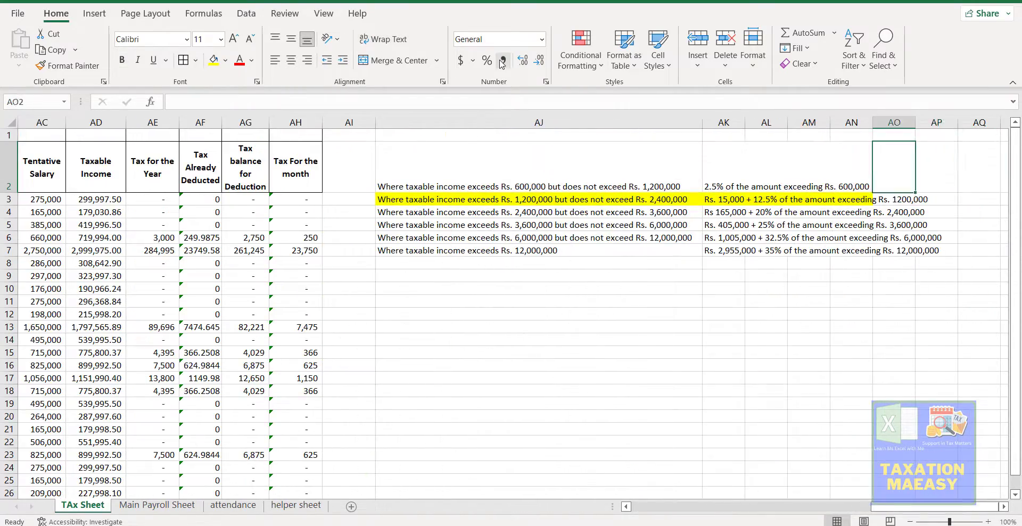
pyautogui.press('Left')
pyautogui.press('Left')
pyautogui.press('Left')
pyautogui.press('Left')
pyautogui.press('Left')
pyautogui.press('Left')
pyautogui.press('Left')
pyautogui.press('Left')
pyautogui.press('Left')
pyautogui.press('Left')
pyautogui.press('Left')
pyautogui.press('Left')
pyautogui.press('Left')
pyautogui.press('Left')
pyautogui.press('Left')
pyautogui.press('Left')
pyautogui.press('Left')
pyautogui.press('Left')
pyautogui.press('Left')
pyautogui.press('Left')
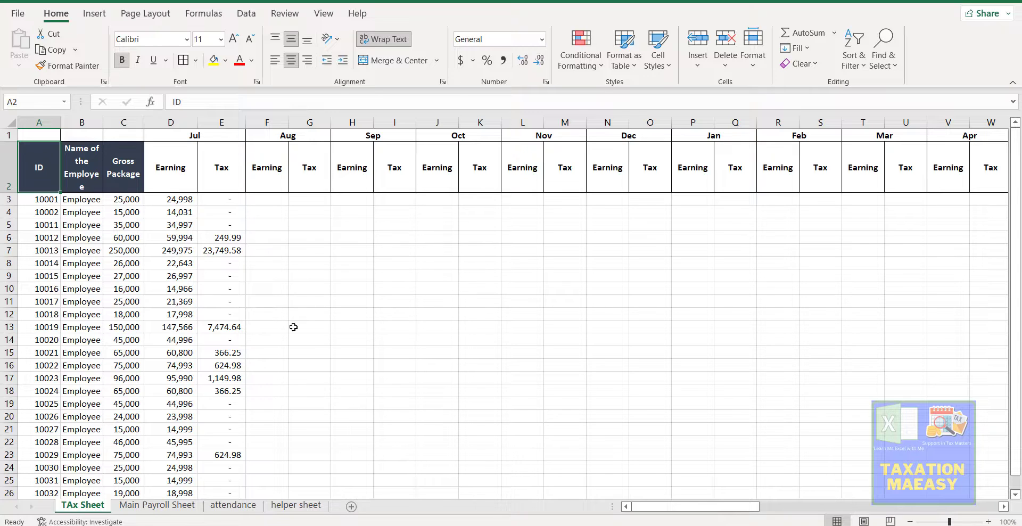
# - Review the Main Payroll Sheet from its Total Earning column back through the salary and attendance columns to the ID column
pyautogui.click(176, 503)
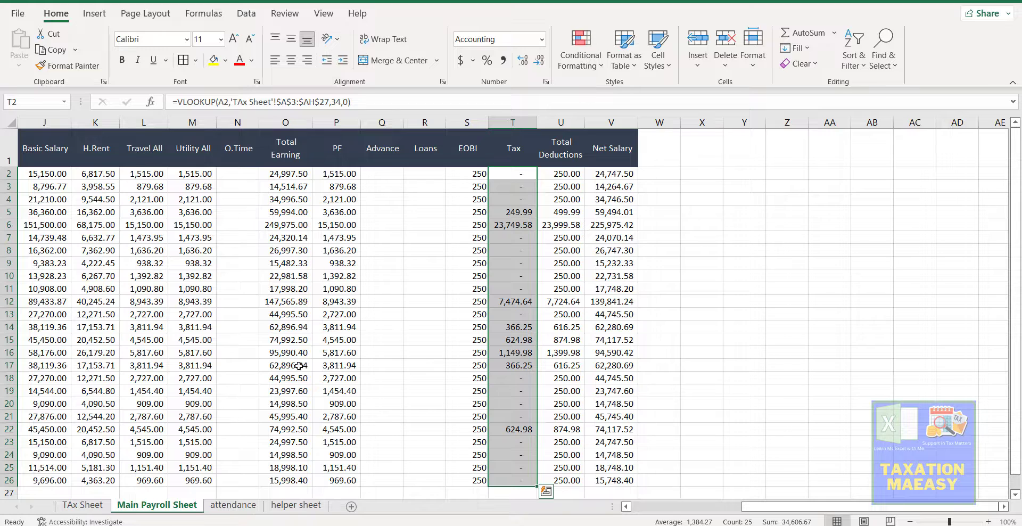
pyautogui.click(276, 326)
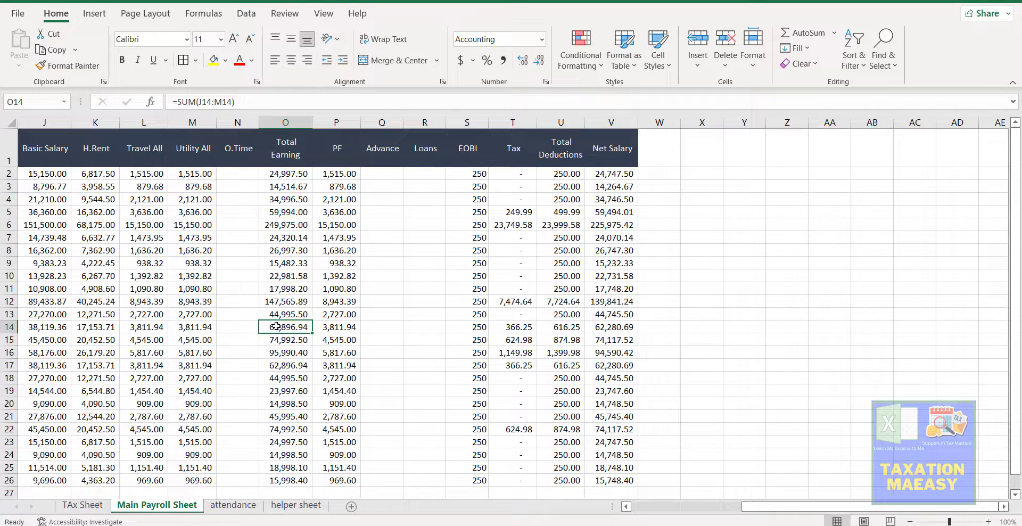
pyautogui.press('Left')
pyautogui.press('Up')
pyautogui.press('Left')
pyautogui.press('Up')
pyautogui.press('Left')
pyautogui.press('Up')
pyautogui.press('Left')
pyautogui.press('Up')
pyautogui.press('Left')
pyautogui.press('Up')
pyautogui.press('Left')
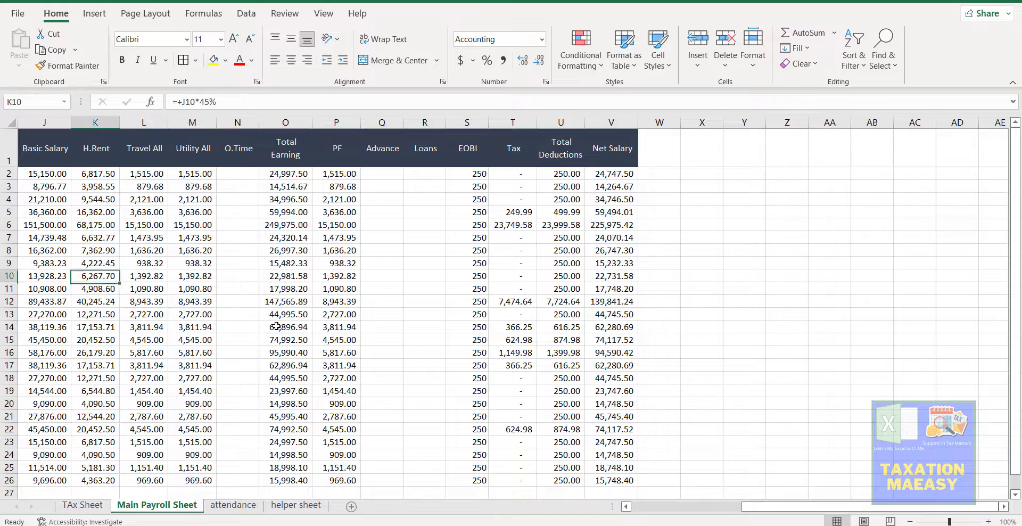
pyautogui.press('Left')
pyautogui.press('Up')
pyautogui.press('Left')
pyautogui.press('Up')
pyautogui.press('Left')
pyautogui.press('Up')
pyautogui.press('Left')
pyautogui.press('Up')
pyautogui.press('Left')
pyautogui.press('Up')
pyautogui.press('Left')
pyautogui.press('Up')
pyautogui.press('Left')
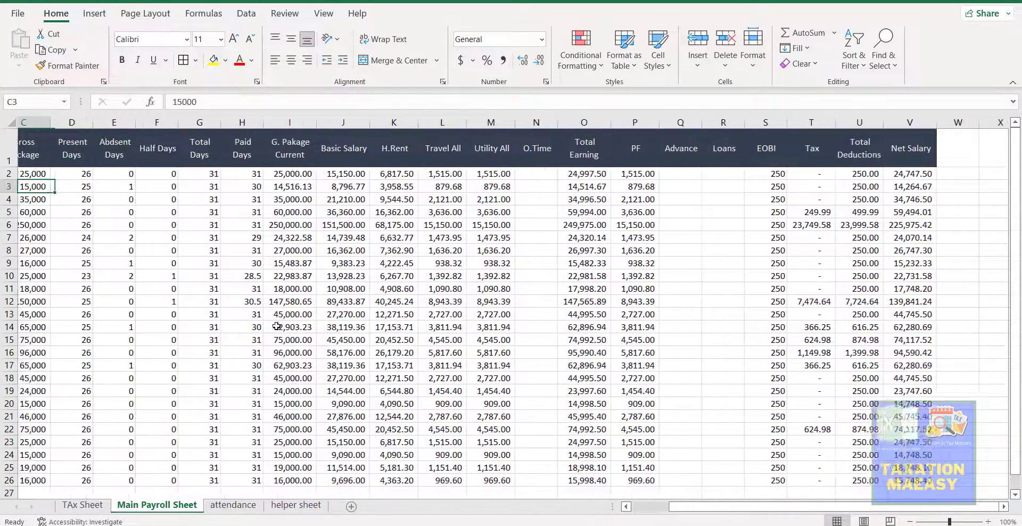
pyautogui.press('Left')
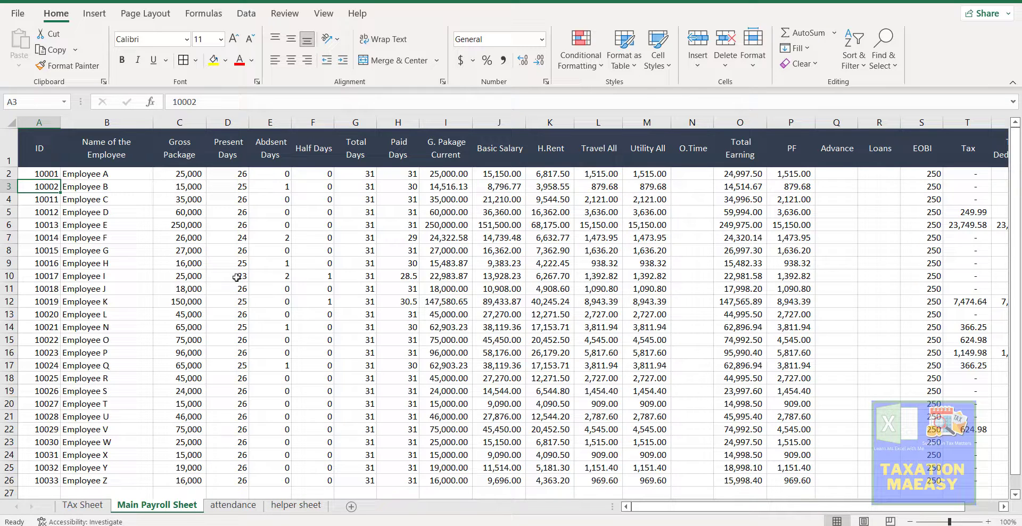
# - Check the attendance sheet and the helper sheet's month settings, and return to the Jul heading on the TAx Sheet
pyautogui.click(228, 504)
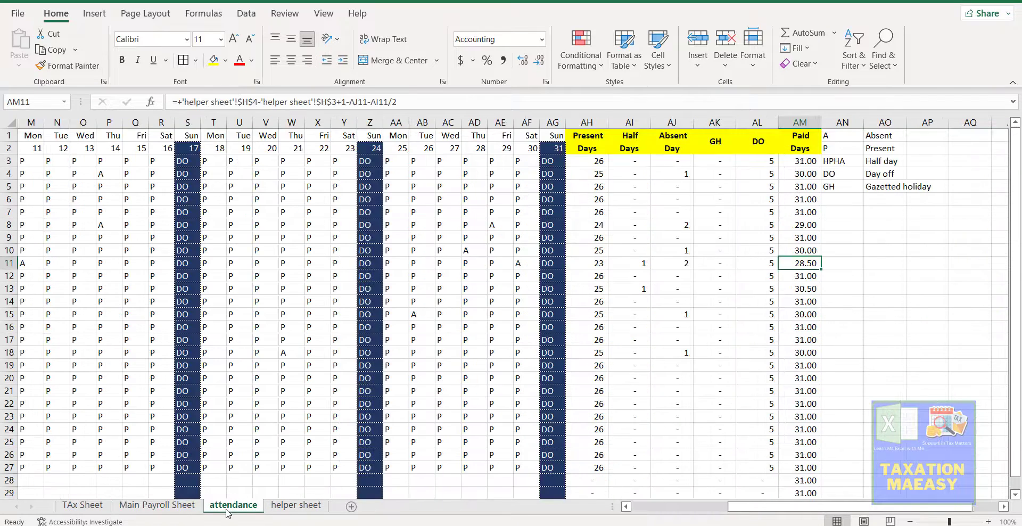
pyautogui.click(297, 506)
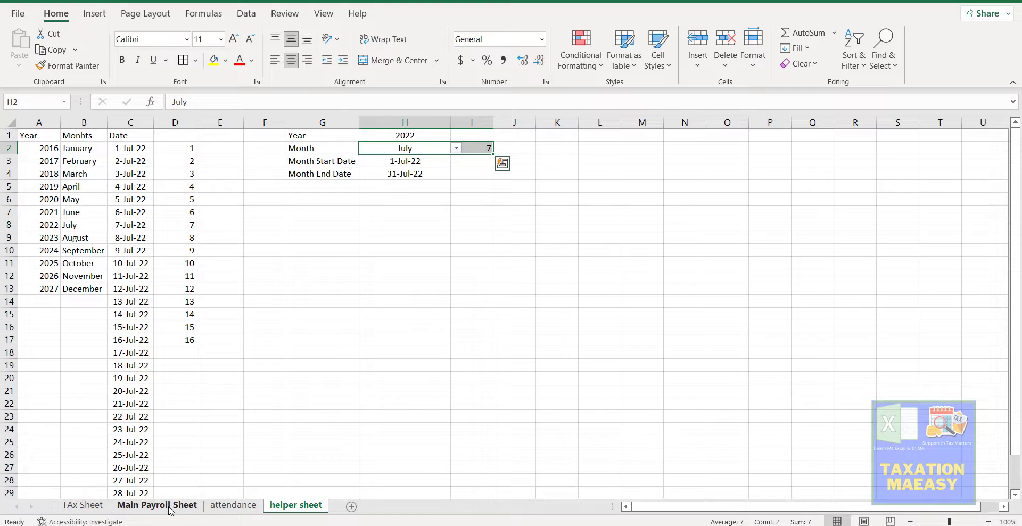
pyautogui.click(171, 507)
pyautogui.click(85, 506)
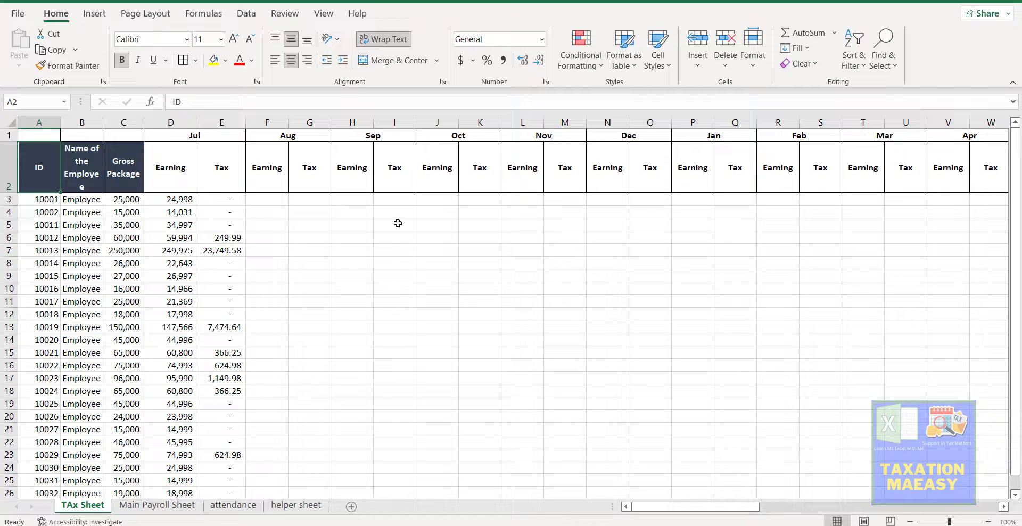
pyautogui.click(197, 135)
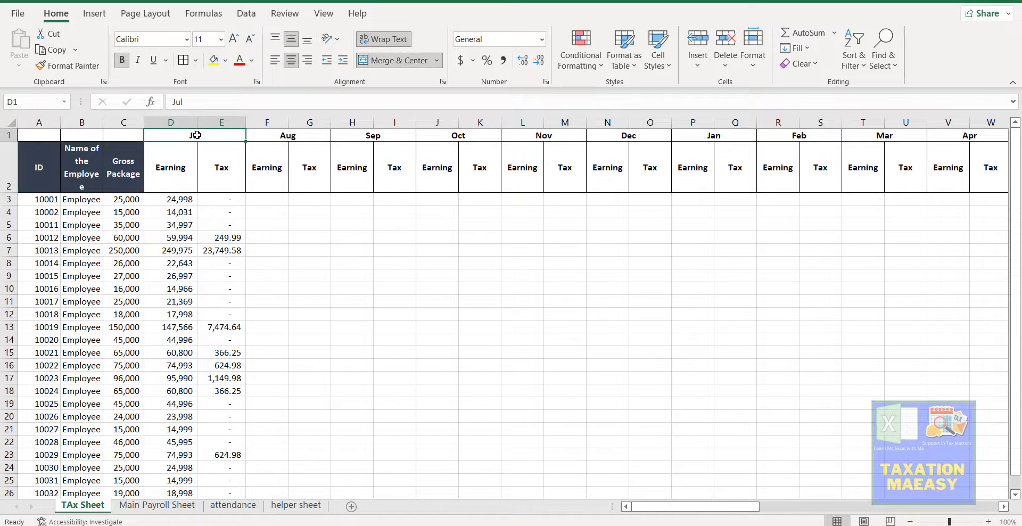
# - Widen the Name of the Employee column to fit the full names and autofit the height of header row 2
pyautogui.click(121, 135)
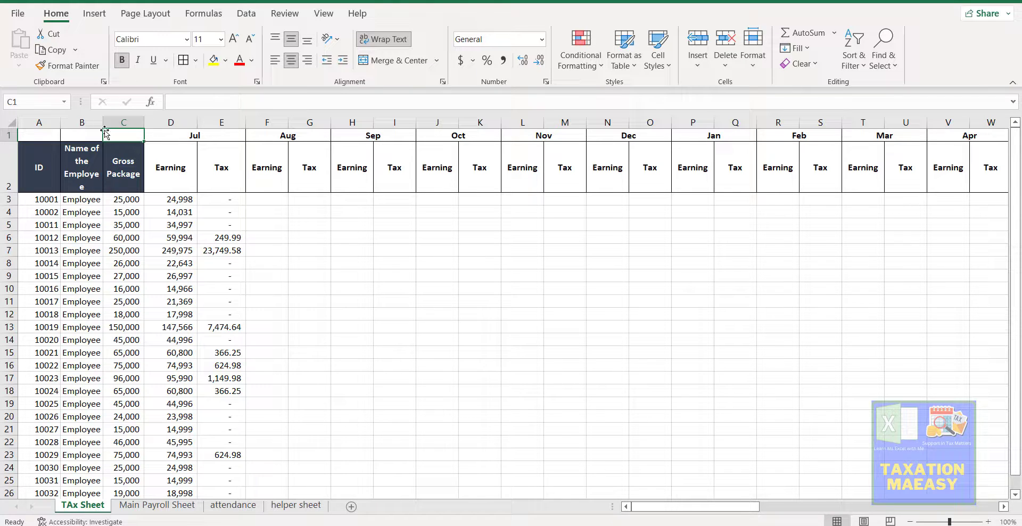
pyautogui.moveTo(102, 123); pyautogui.dragTo(110, 123)
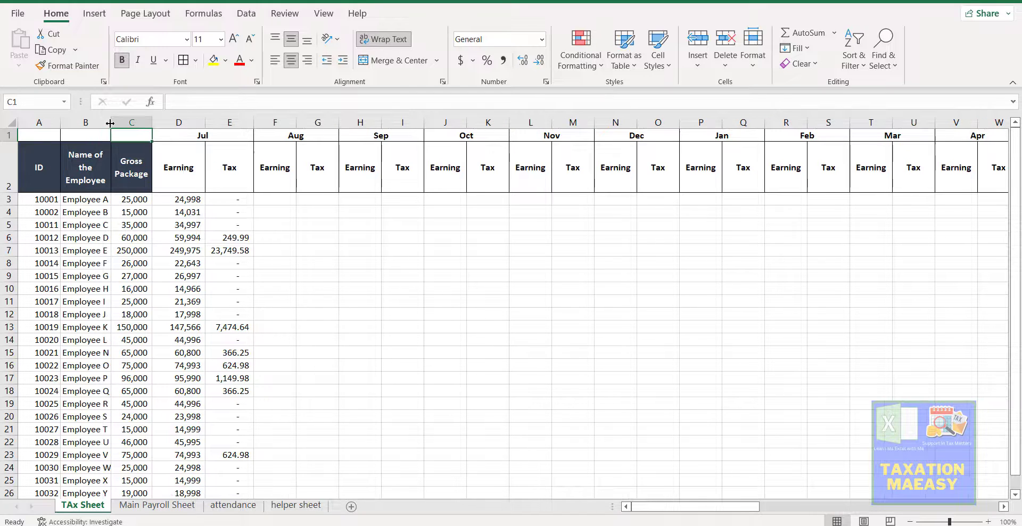
pyautogui.doubleClick(6, 190)
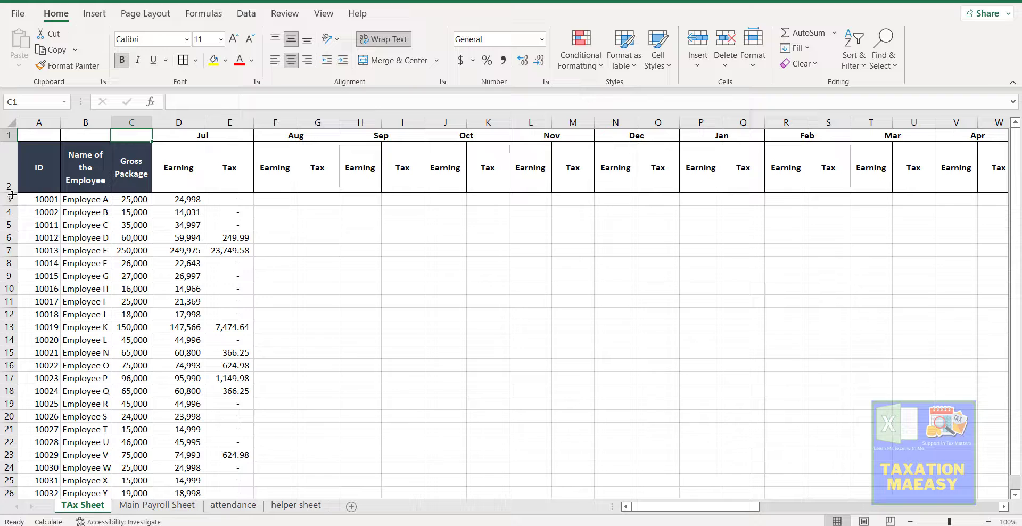